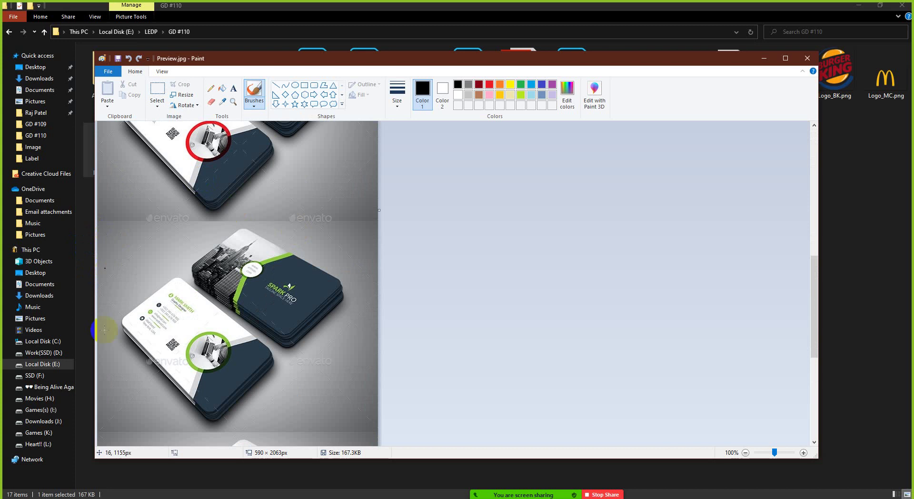
Step: Crop Preview.jpg to the green-accented business card mockup, an area of about 534 × 432 px
click(210, 196)
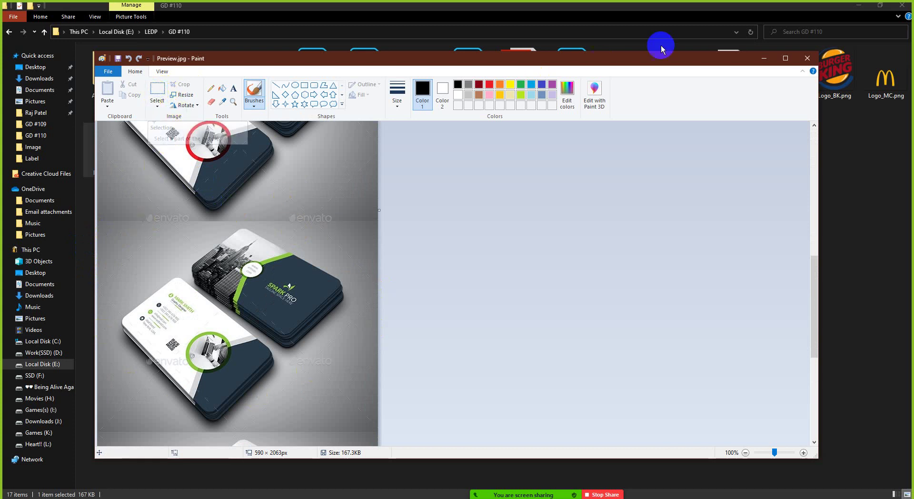
click(786, 58)
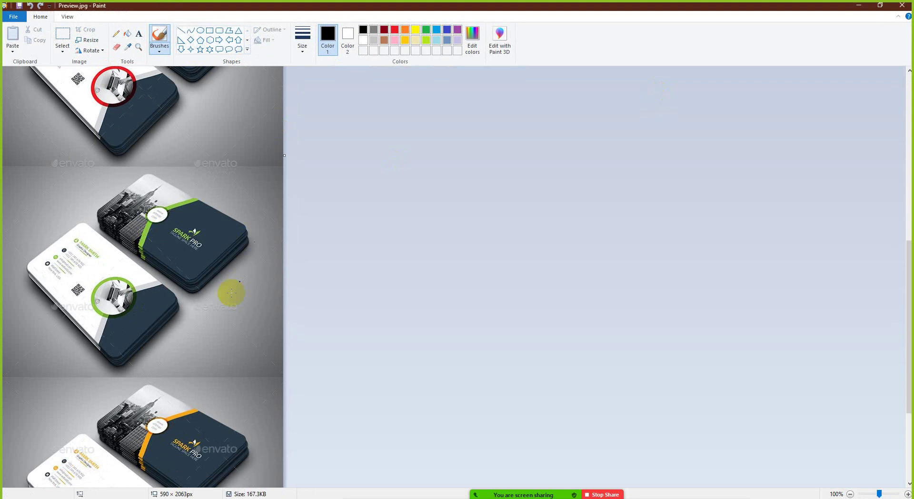
scroll(219, 337, up, 3)
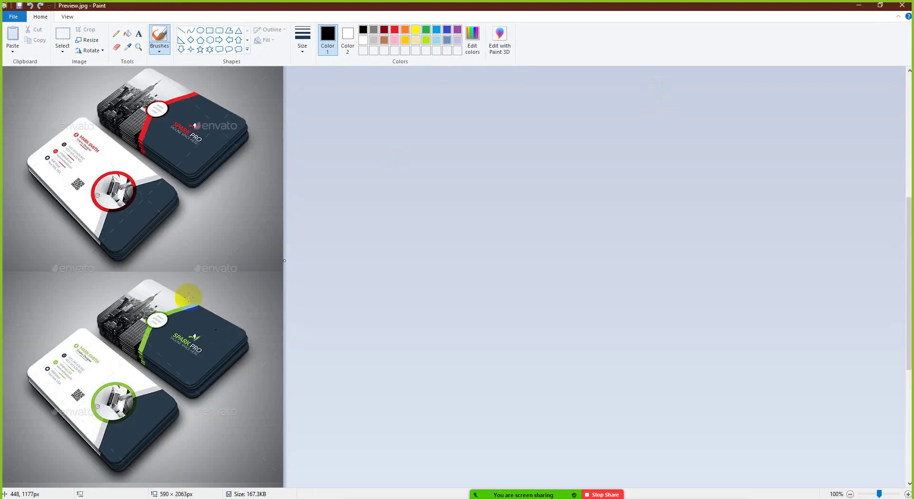
click(63, 37)
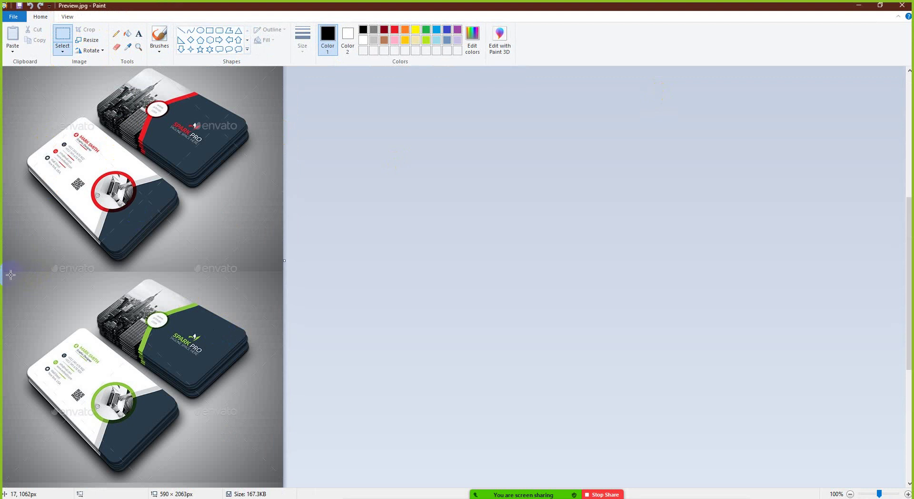
drag(53, 317, 251, 409)
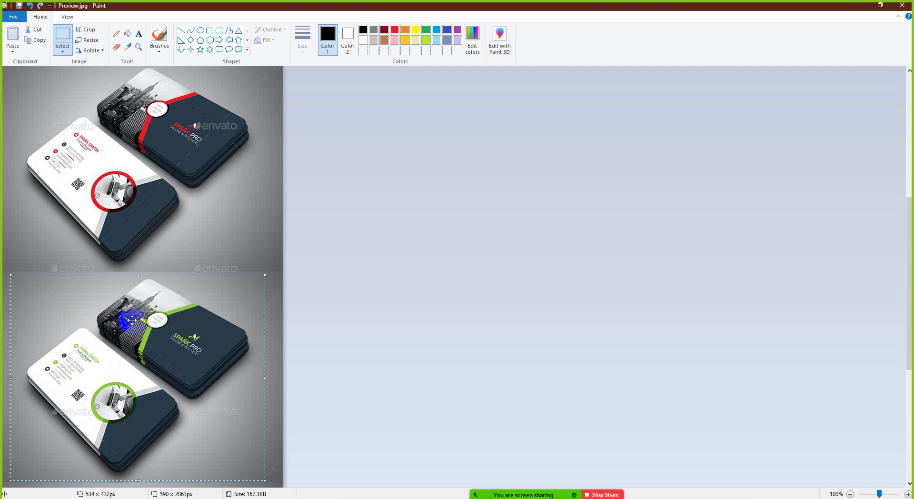
click(91, 30)
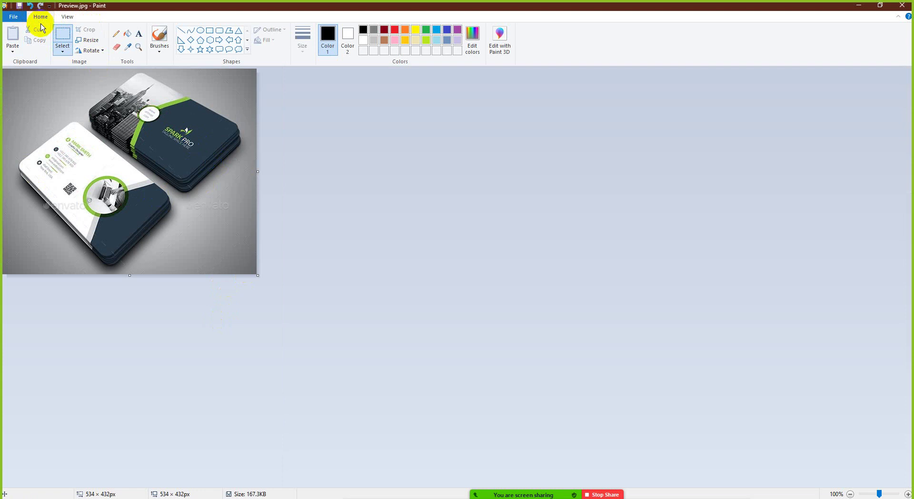
Step: Save and close the cropped Preview.jpg, then check the saved file in the Photos viewer
click(20, 7)
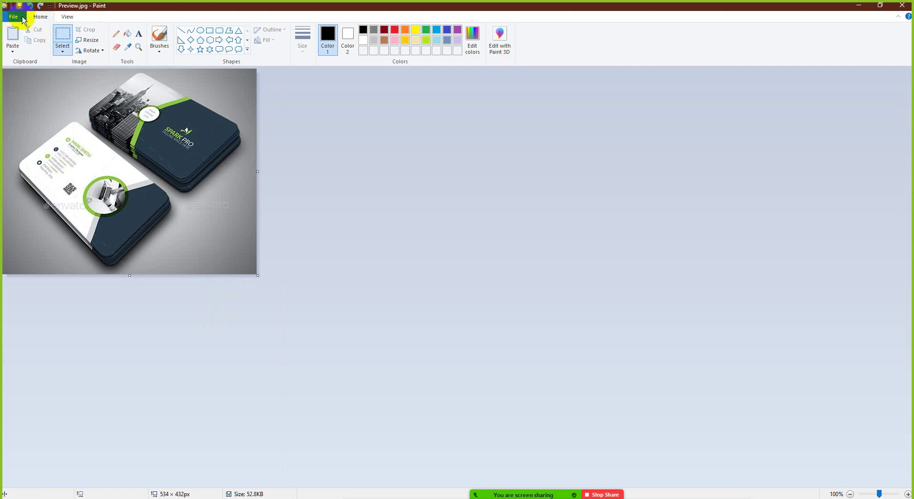
click(906, 6)
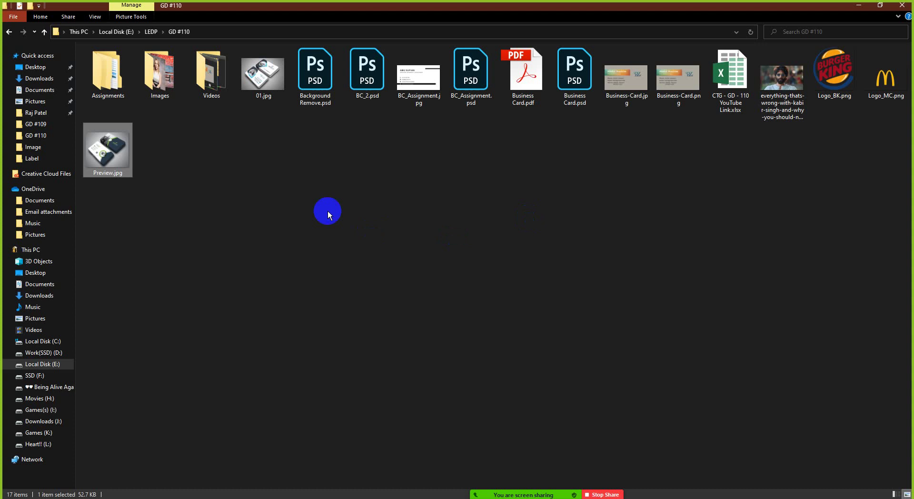
double_click(121, 148)
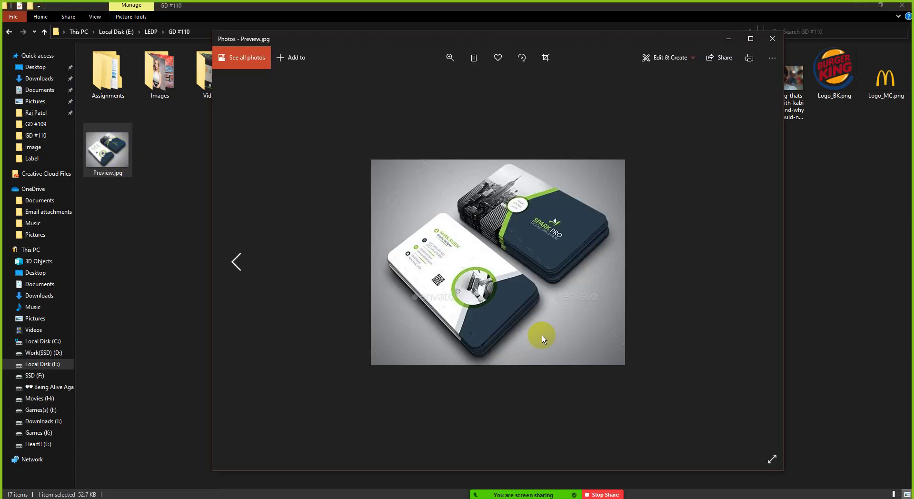
click(773, 39)
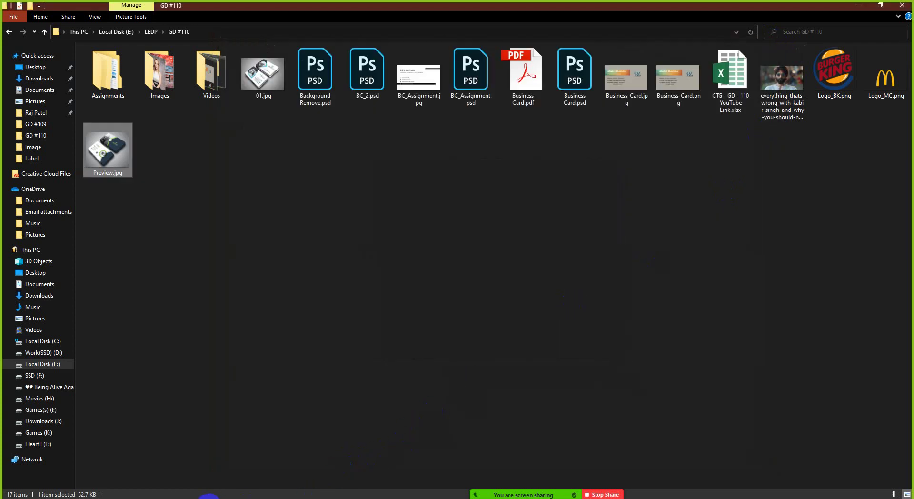
Step: Switch to Photoshop, save the business card document BC_2.psd and close it
click(202, 455)
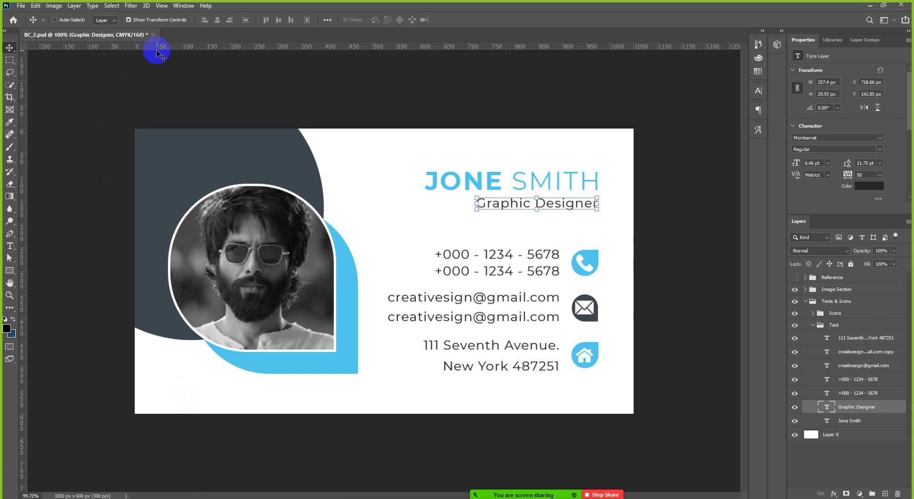
key(ctrl+s)
click(149, 34)
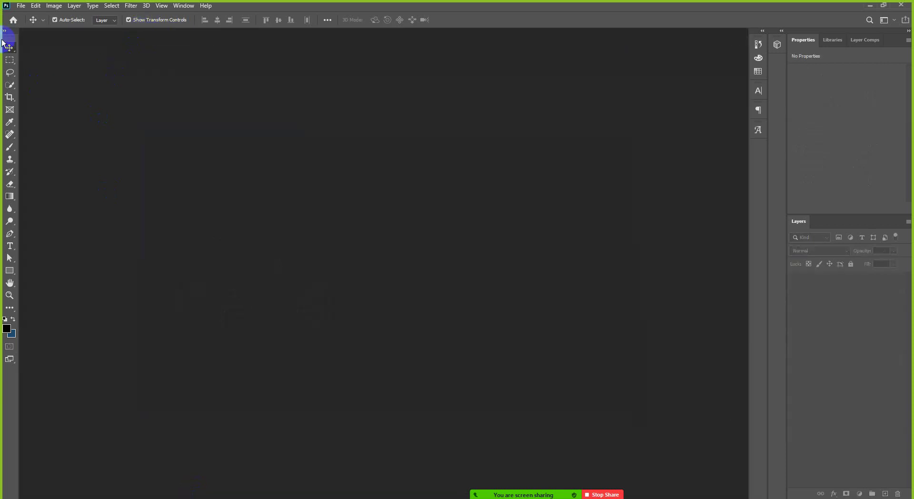
Step: Create a new 3.5 × 2 inch document at 300 pixels/inch in 16-bit CMYK Color with a white background
click(21, 6)
click(33, 20)
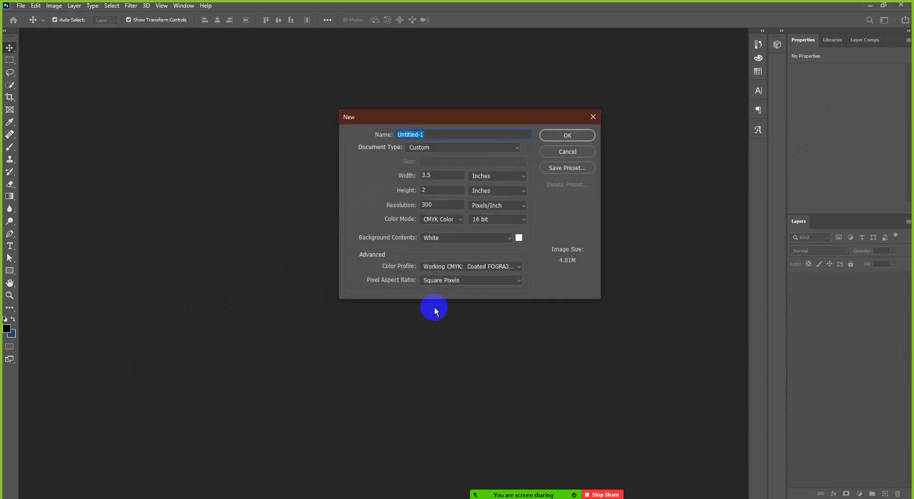
click(582, 137)
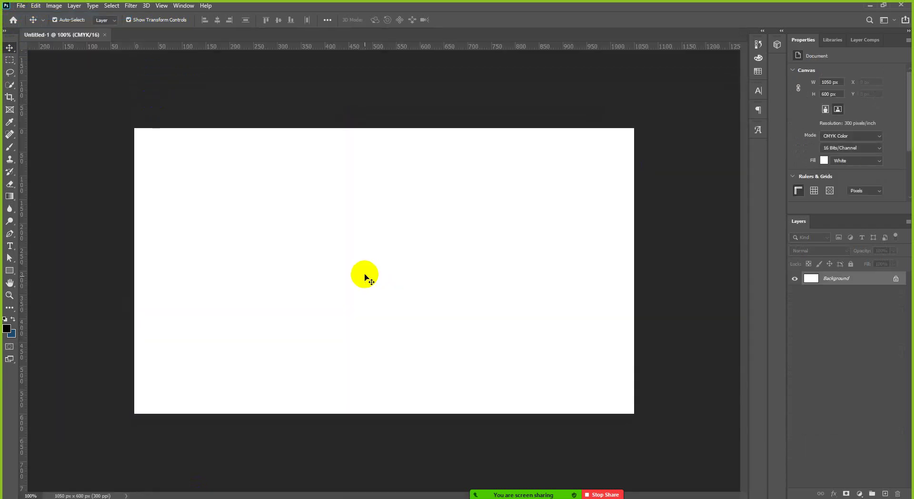
Step: Place Preview.jpg from the LEDP > GD #110 folder into the blank document as an embedded image
scroll(364, 274, down, 2)
scroll(392, 334, up, 1)
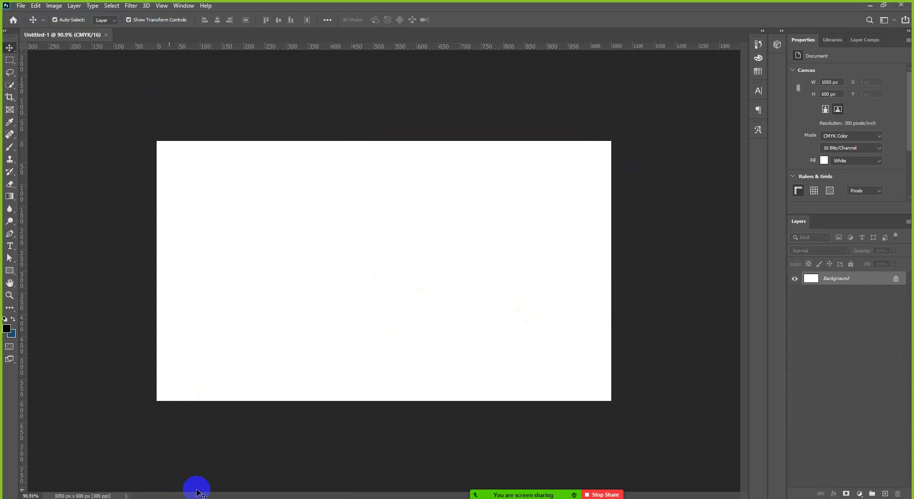
click(315, 267)
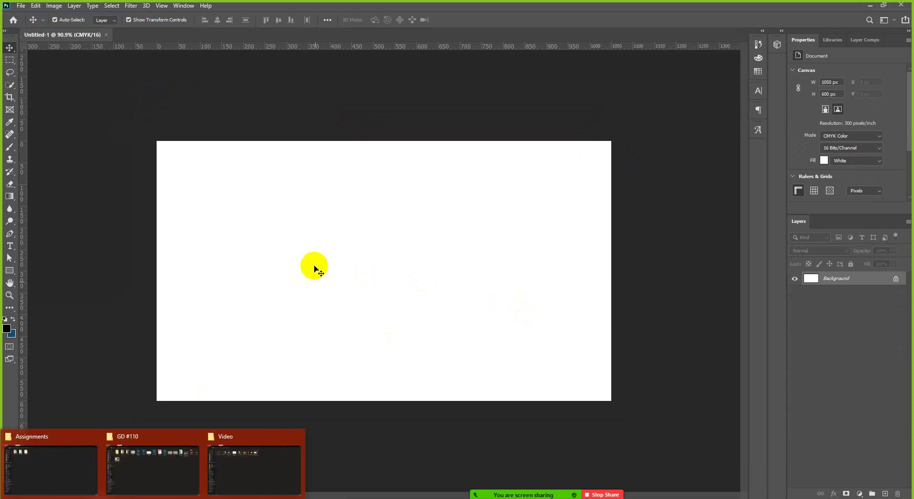
click(21, 5)
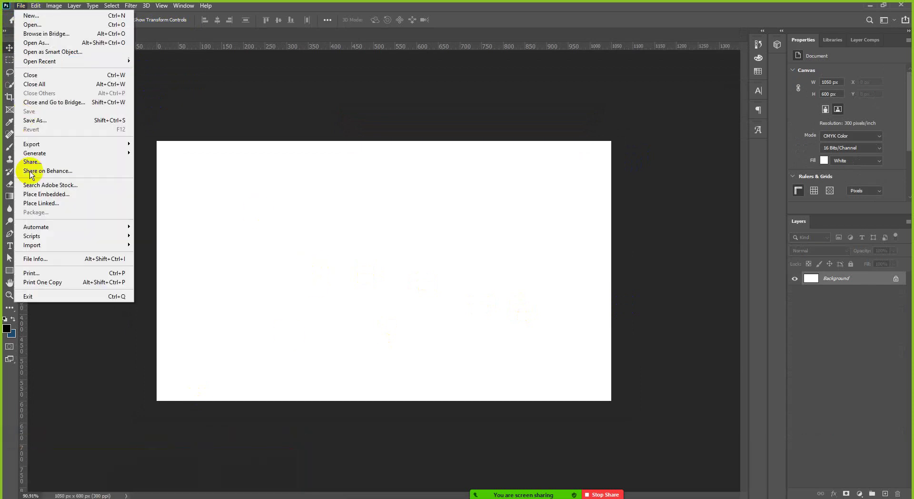
click(55, 194)
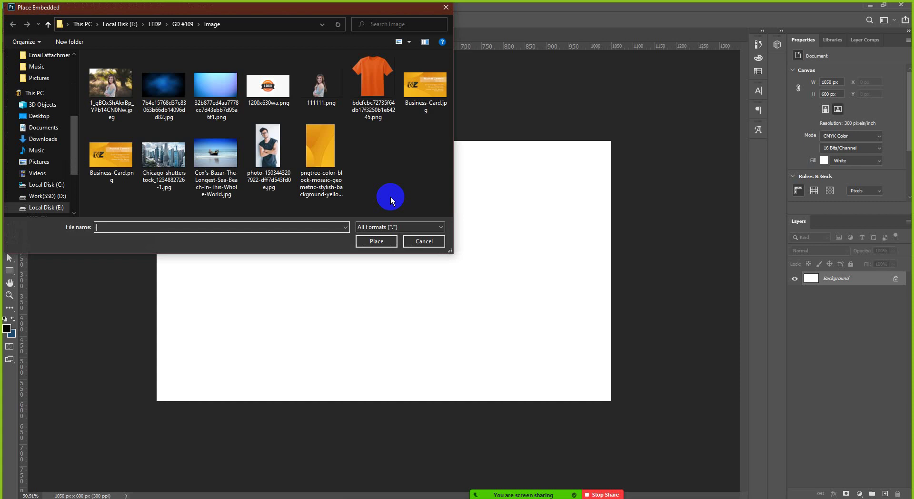
click(157, 26)
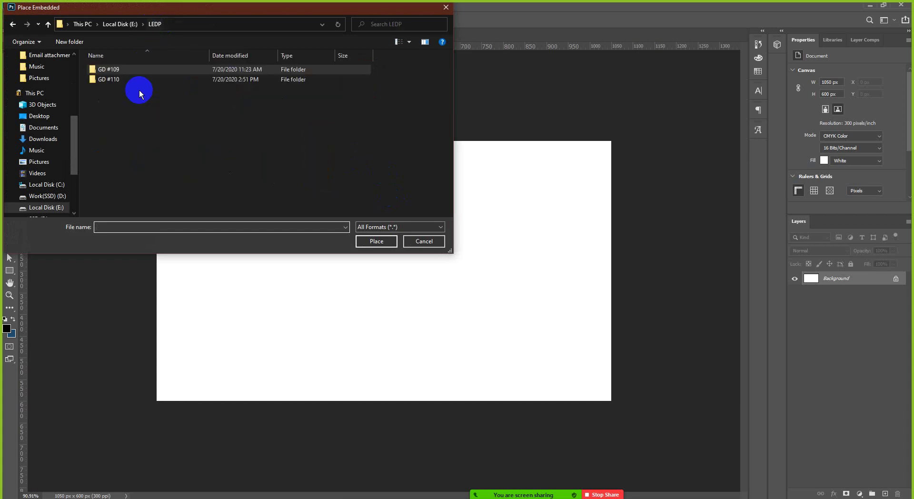
double_click(120, 80)
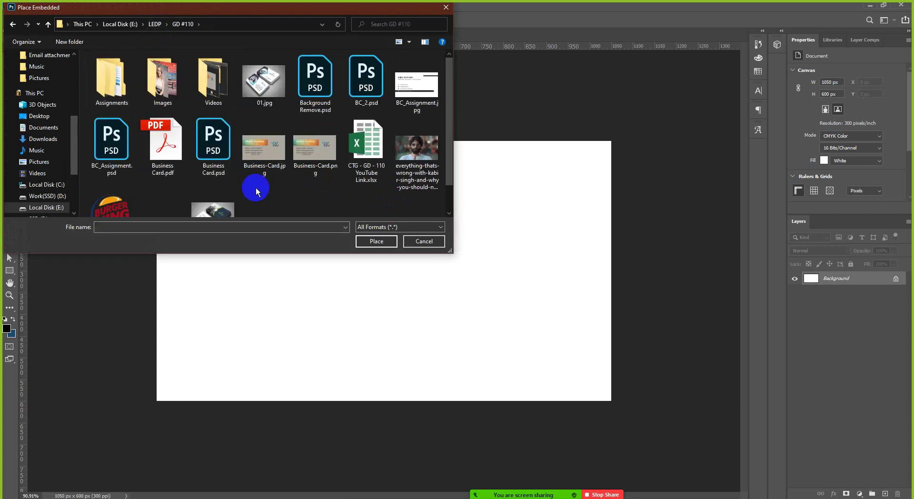
scroll(221, 195, down, 1)
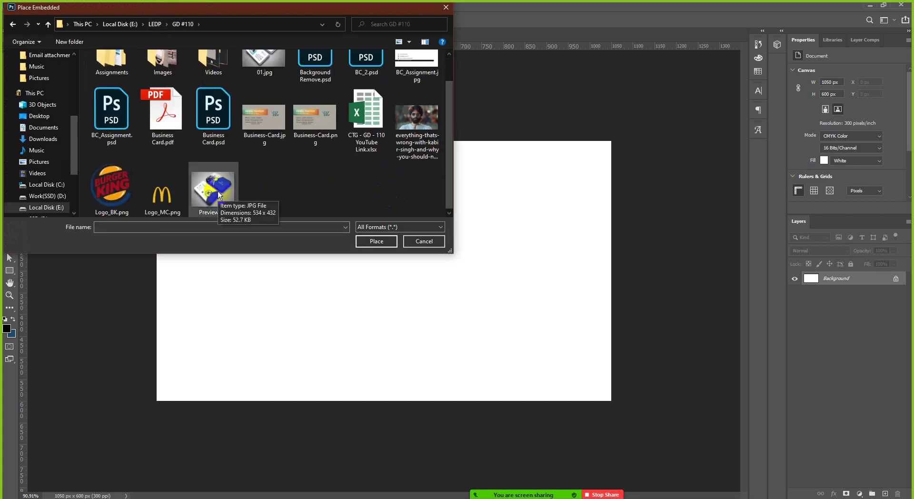
double_click(218, 194)
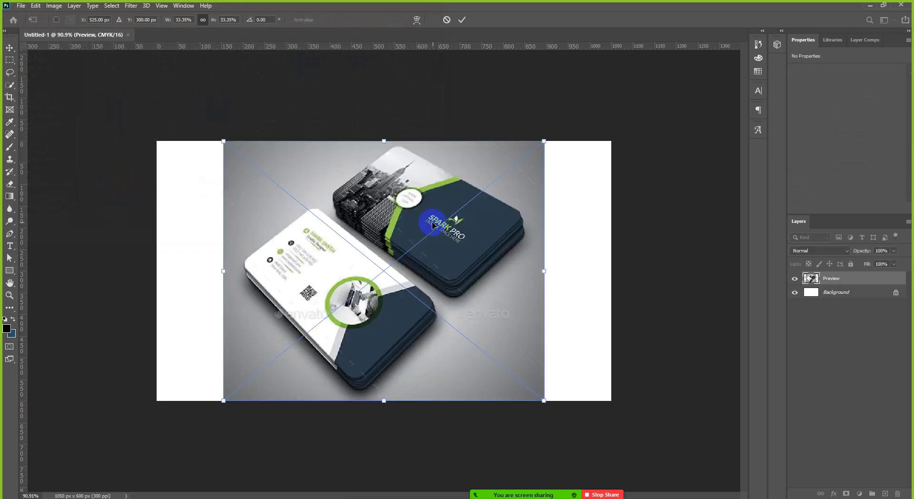
Step: Move the placed mockup to the right part of the canvas, at about X 359 px and Y 0 px, and commit the placement
drag(433, 225, 521, 228)
click(461, 19)
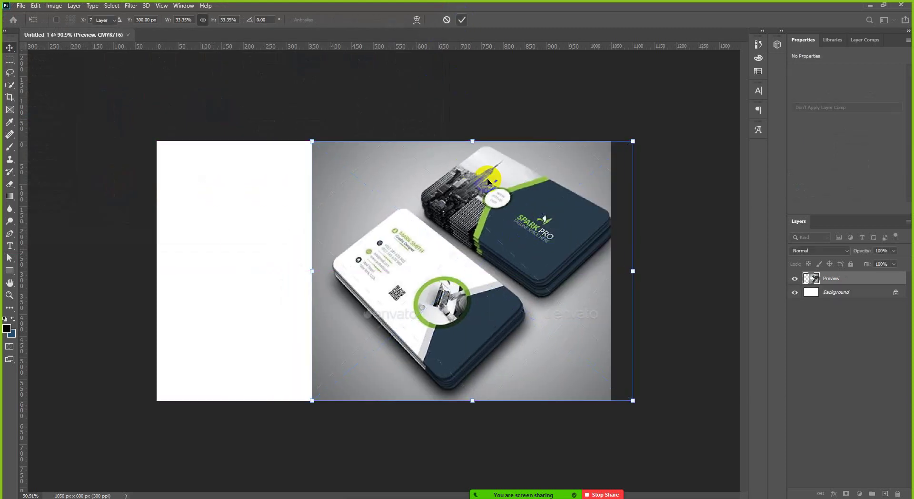
key(ctrl+plus)
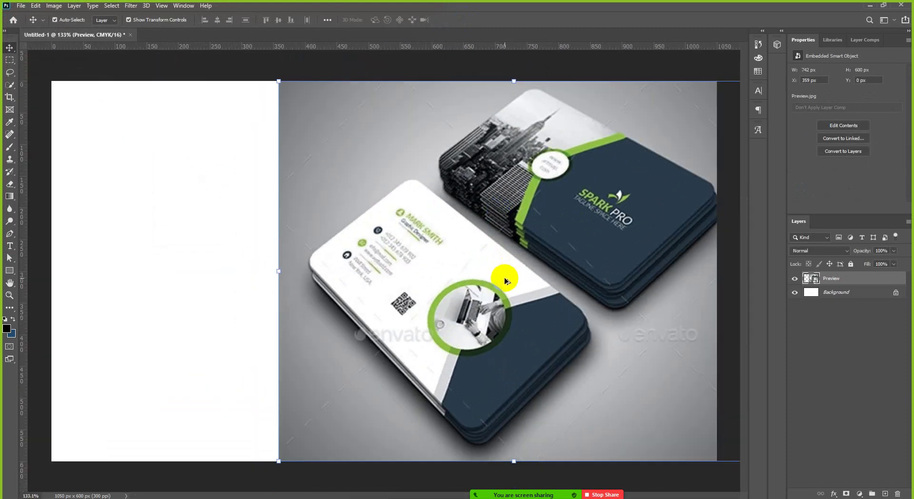
scroll(535, 261, up, 1)
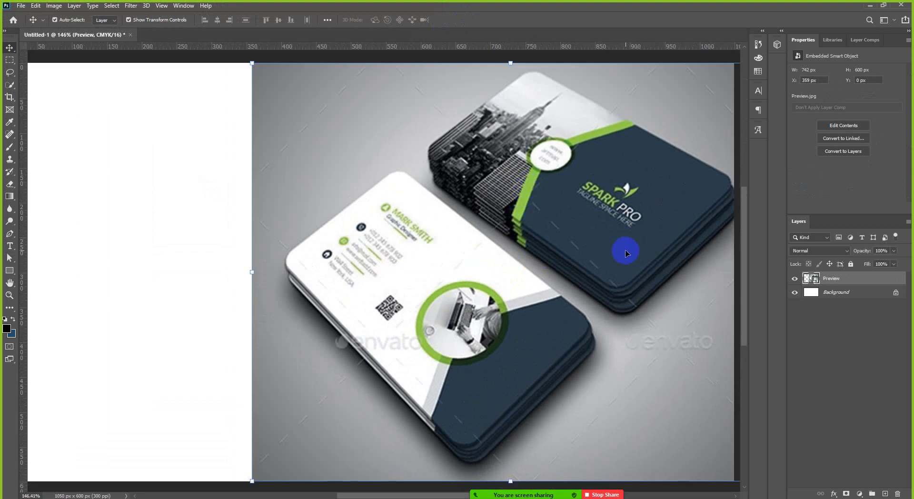
scroll(627, 253, down, 2)
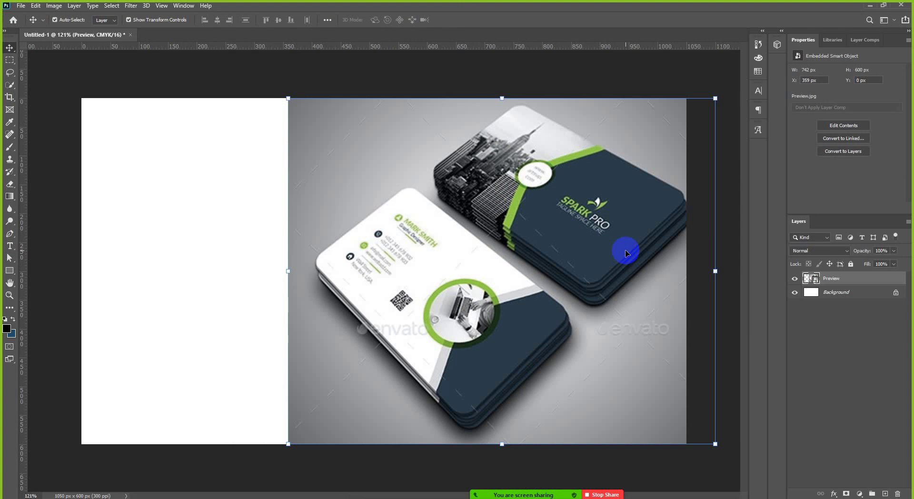
Step: Set the foreground color to the dark navy #2a3c4a sampled from the card mockup, and open the background color for editing
click(13, 318)
click(8, 329)
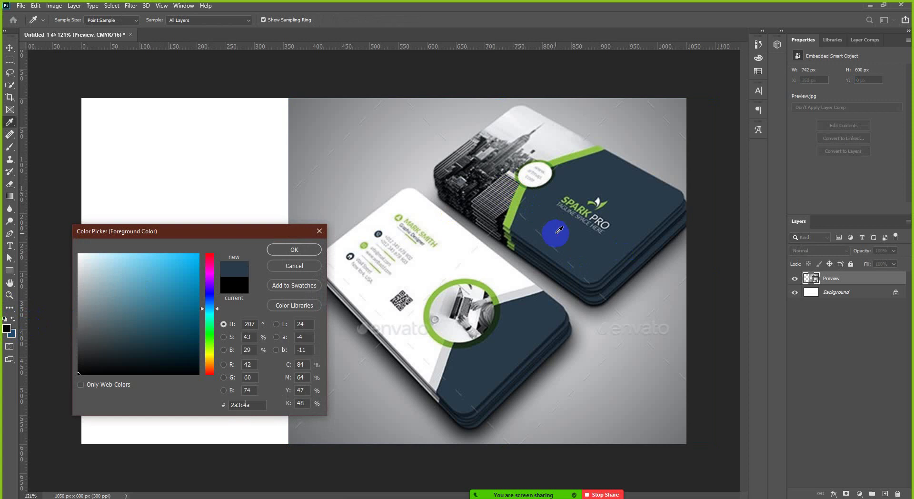
click(296, 251)
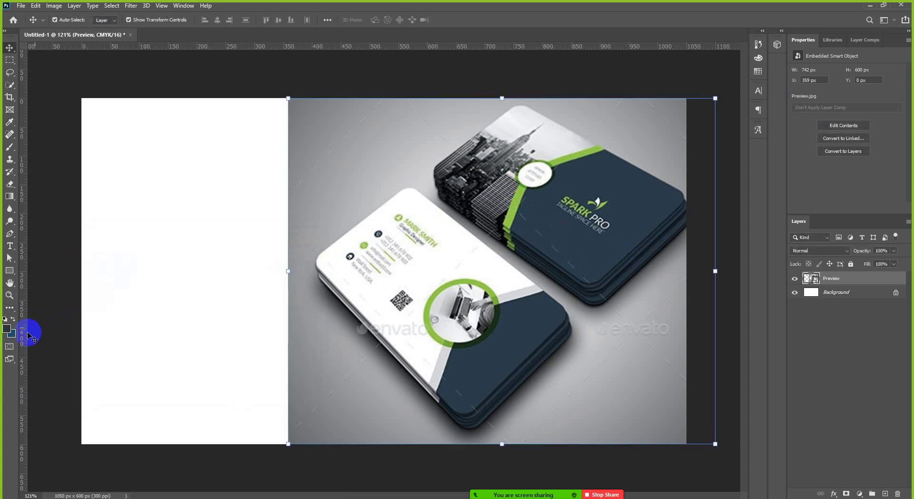
click(12, 336)
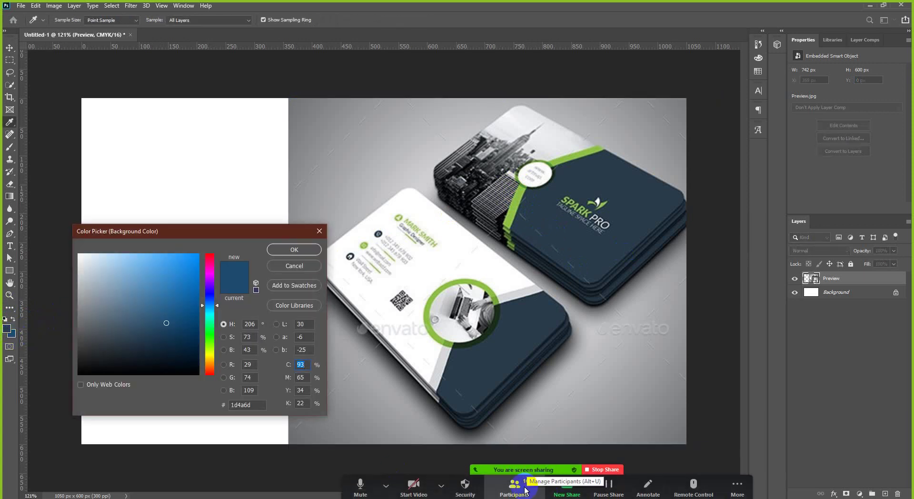
Step: Show the Zoom meeting's participants list and stop sharing the screen
click(525, 490)
click(572, 472)
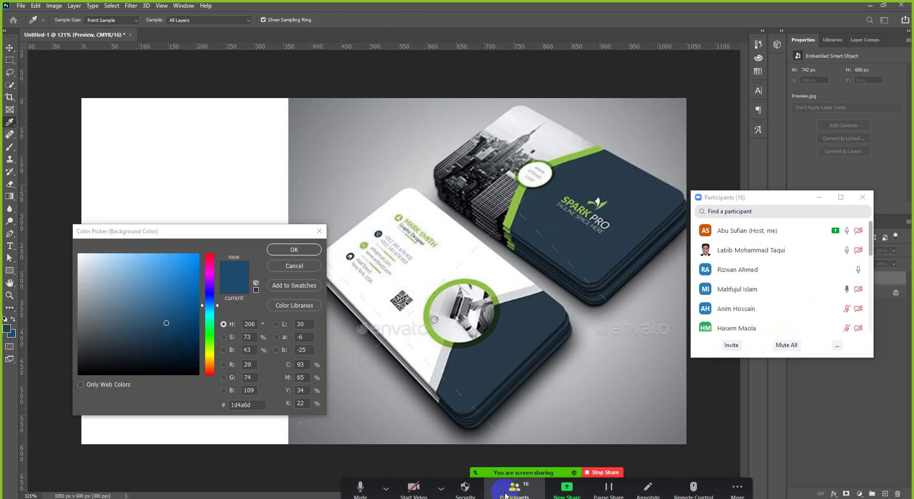
click(441, 486)
click(442, 485)
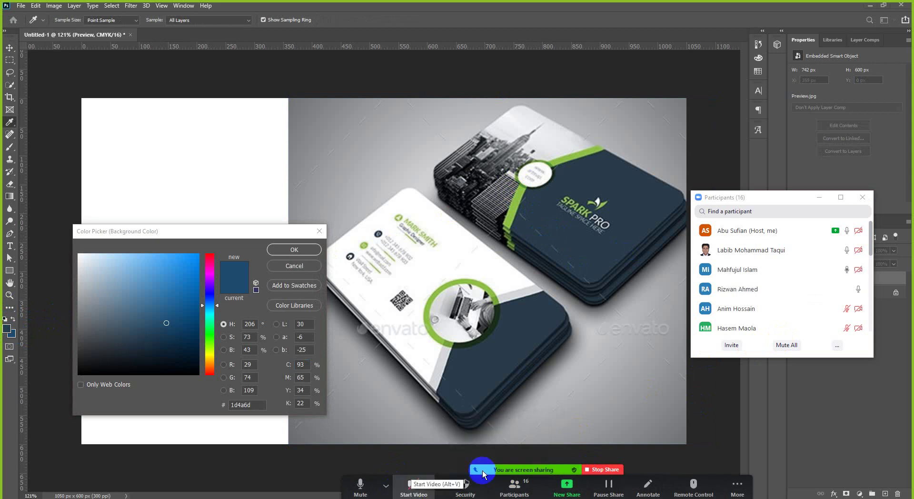
click(602, 470)
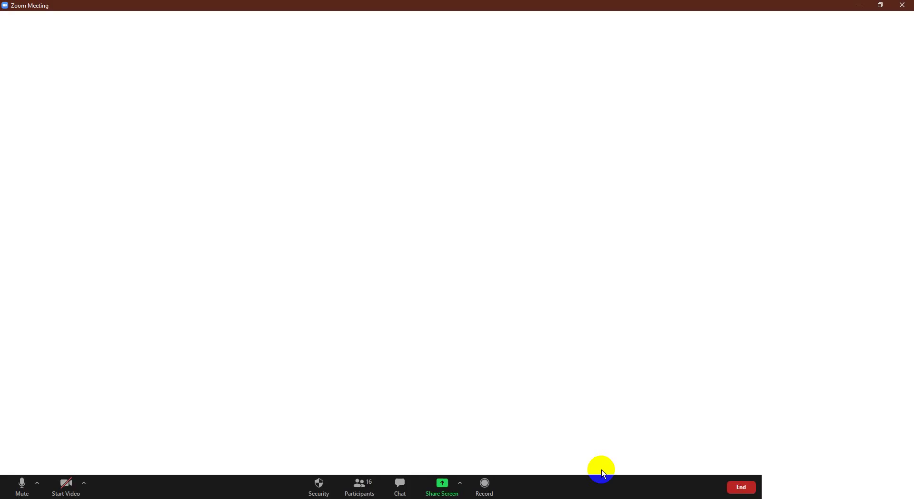
Step: Turn on the host's camera video in the Zoom meeting
click(69, 488)
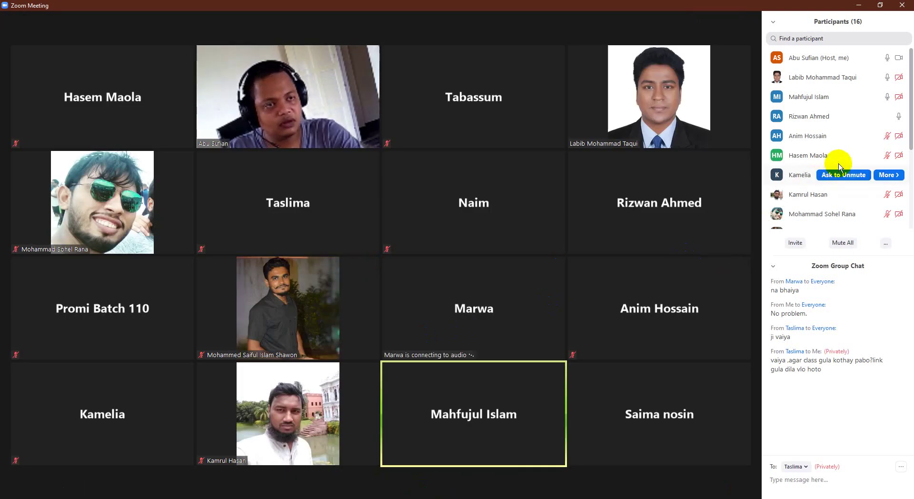
mouse_move(884, 114)
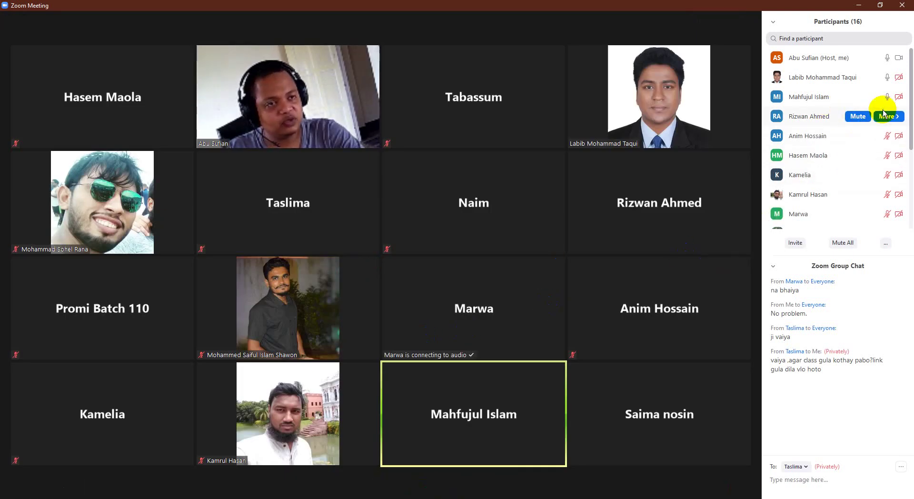
mouse_move(881, 98)
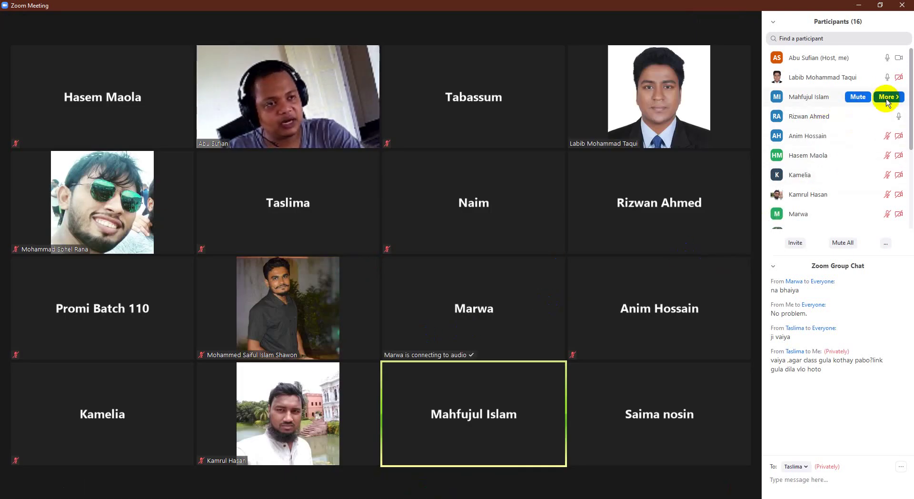
Step: Mute the highlighted active speaker in the Zoom meeting and capture a screenshot of the participant gallery
click(858, 97)
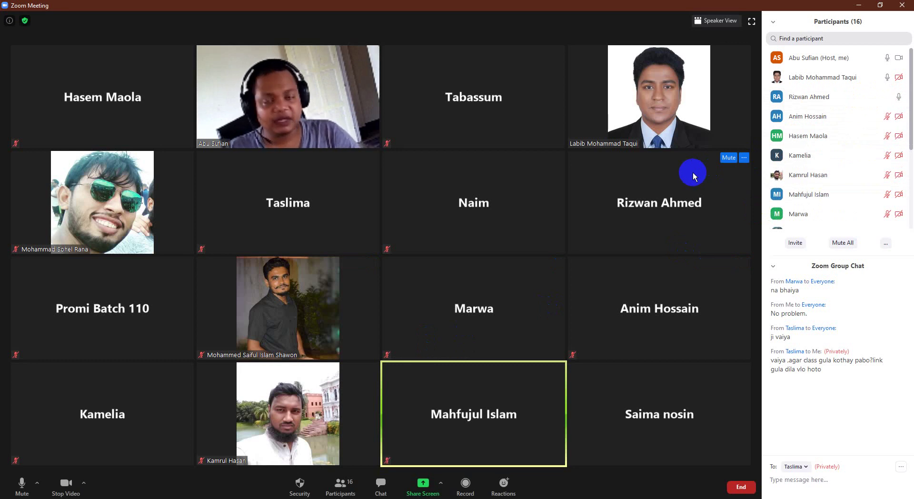
key(Print)
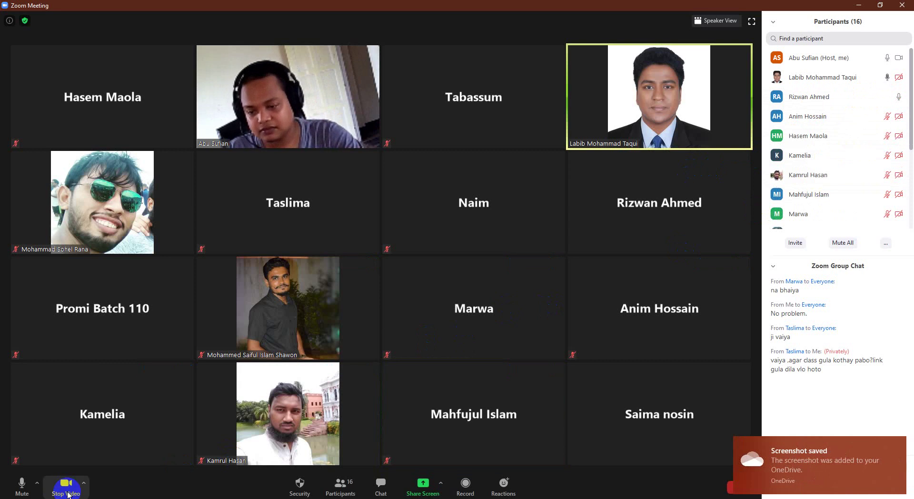
Step: Stop the host's camera video and share the entire screen in the Zoom meeting
click(53, 496)
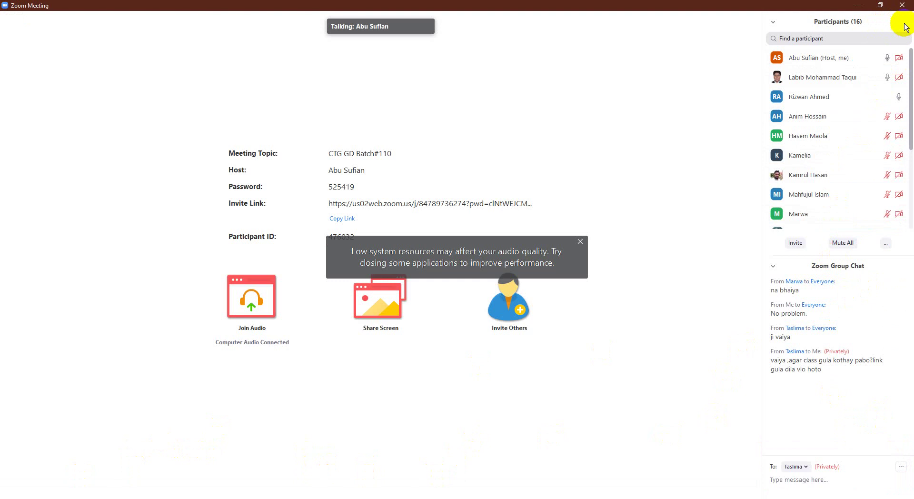
click(442, 485)
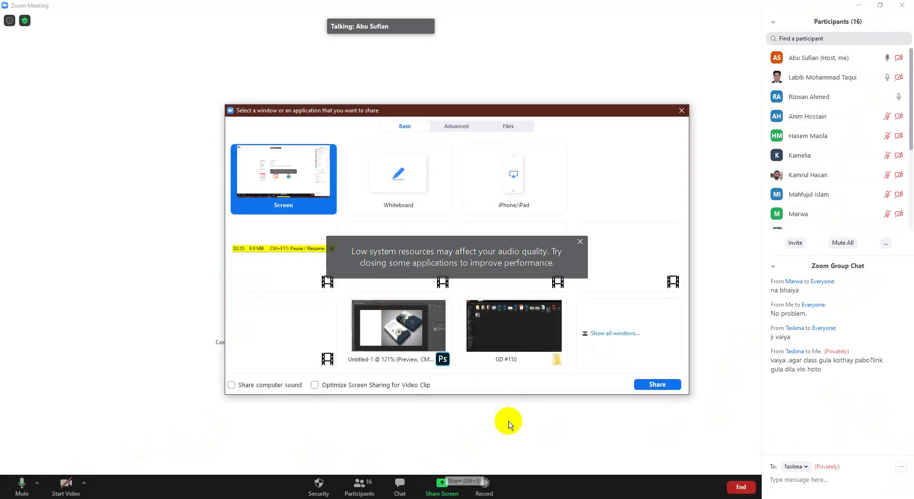
click(653, 384)
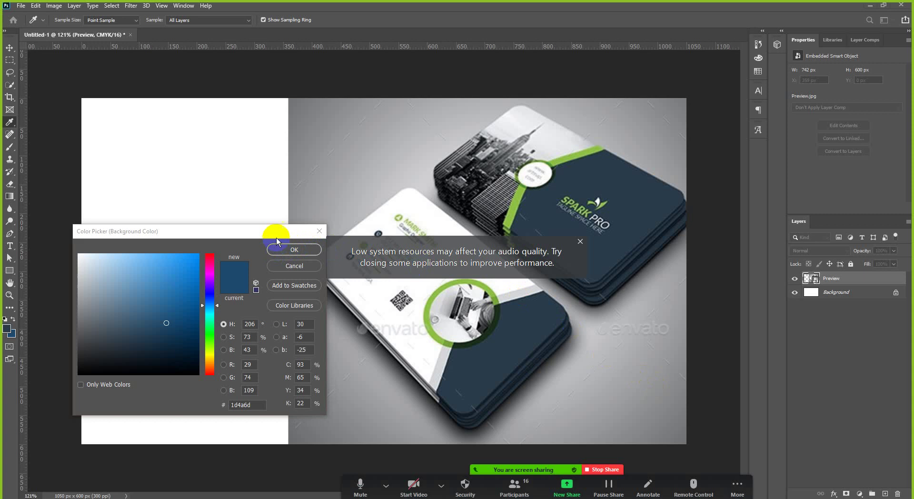
Step: Set the background color to the green sampled from the stripe on the dark card, and switch to the Move tool
drag(277, 238, 263, 117)
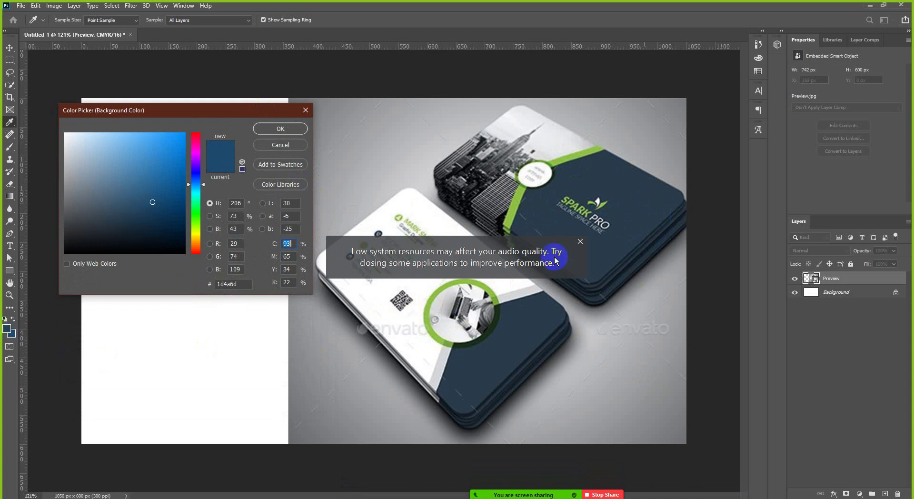
click(527, 203)
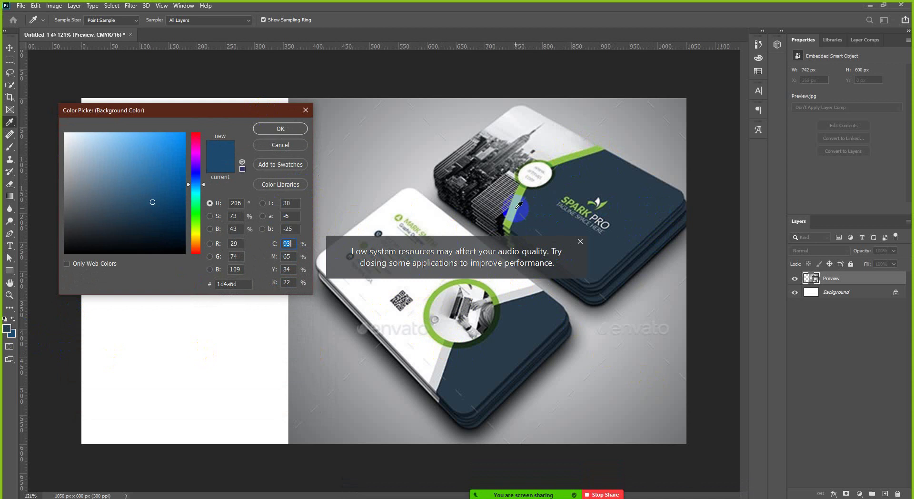
drag(517, 205, 510, 209)
click(289, 136)
key(v)
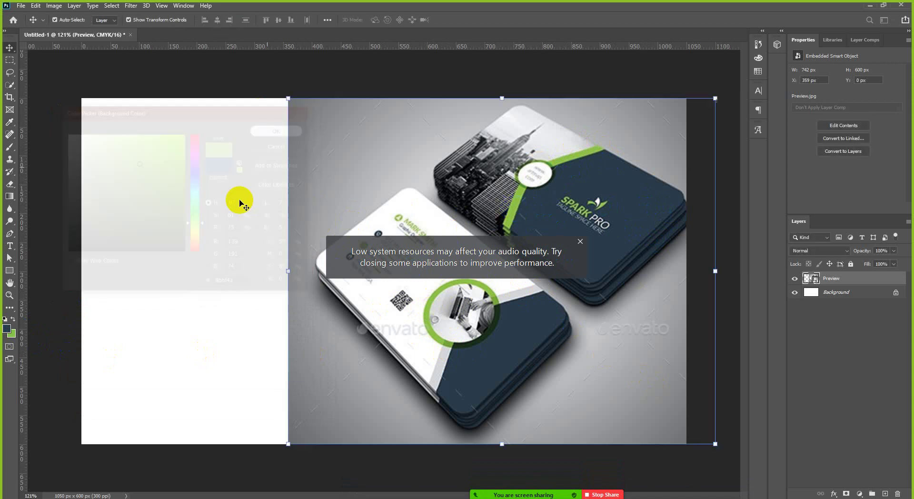
click(13, 335)
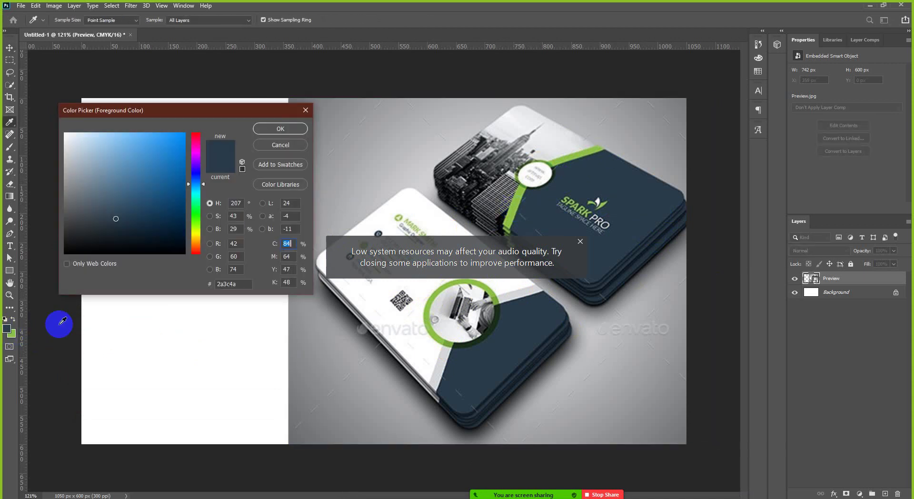
click(294, 134)
click(259, 82)
Step: Move the Preview mockup layer to the left part of the canvas, at about X -157 px and Y 0 px
key(ctrl+1)
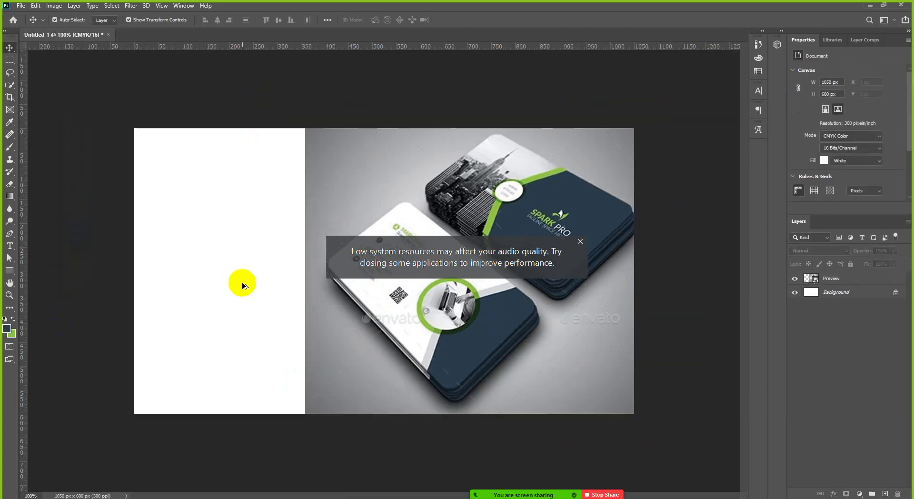
scroll(245, 285, up, 1)
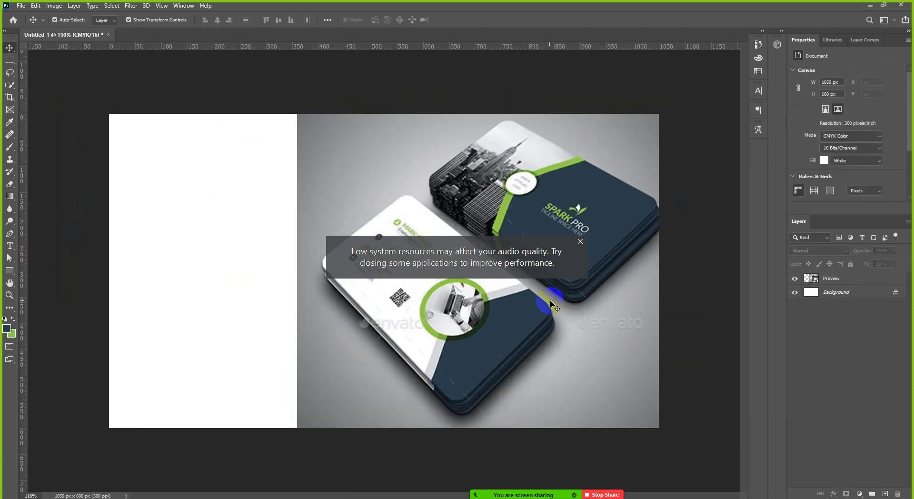
click(545, 322)
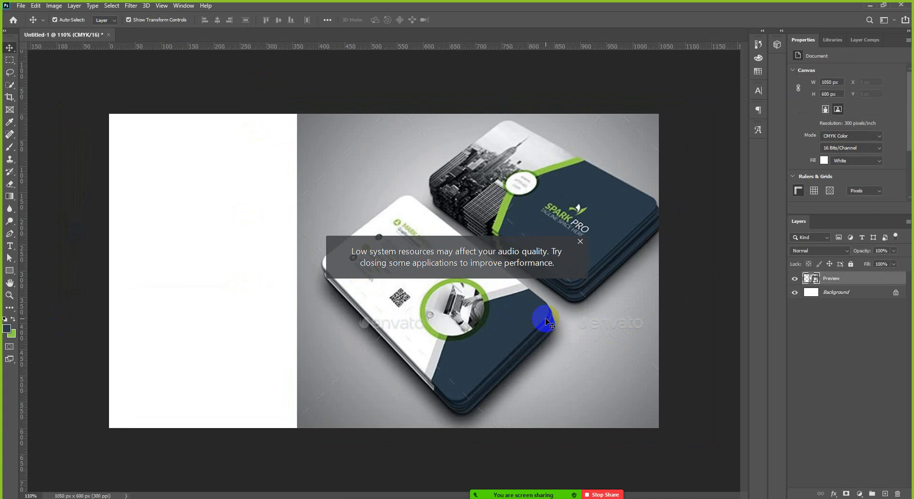
drag(554, 320, 317, 296)
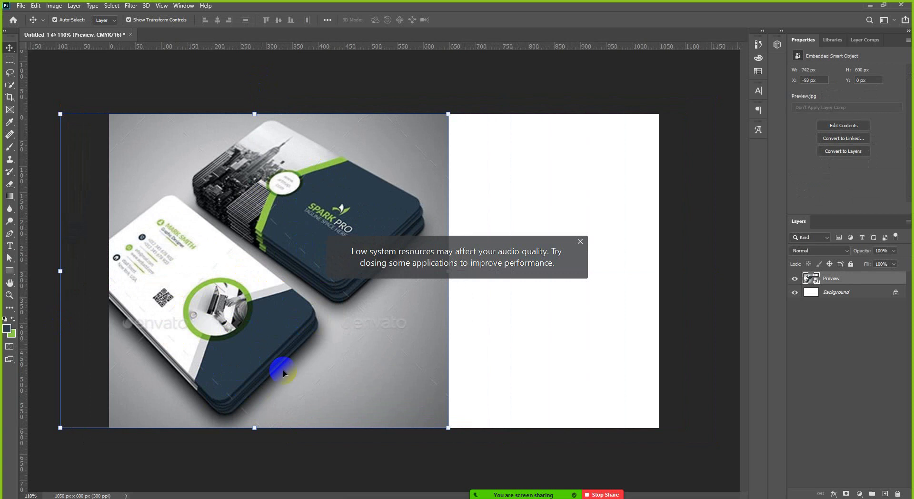
drag(413, 384, 379, 388)
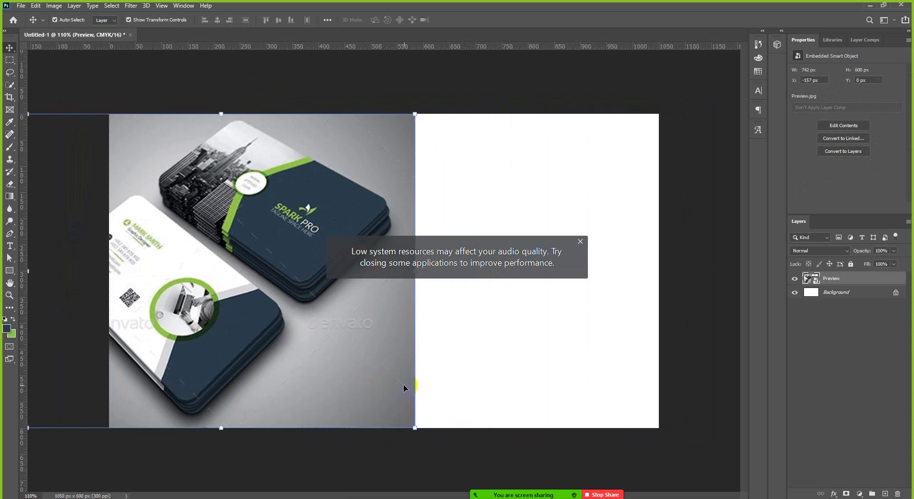
Step: Create a three-sided polygon shape, 100 px wide and 100 px high, in the blank white area of the canvas
click(8, 270)
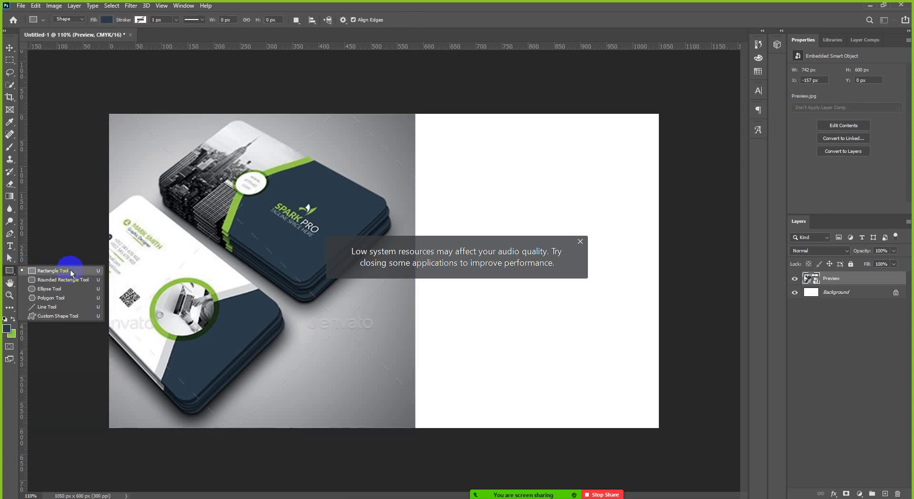
click(66, 298)
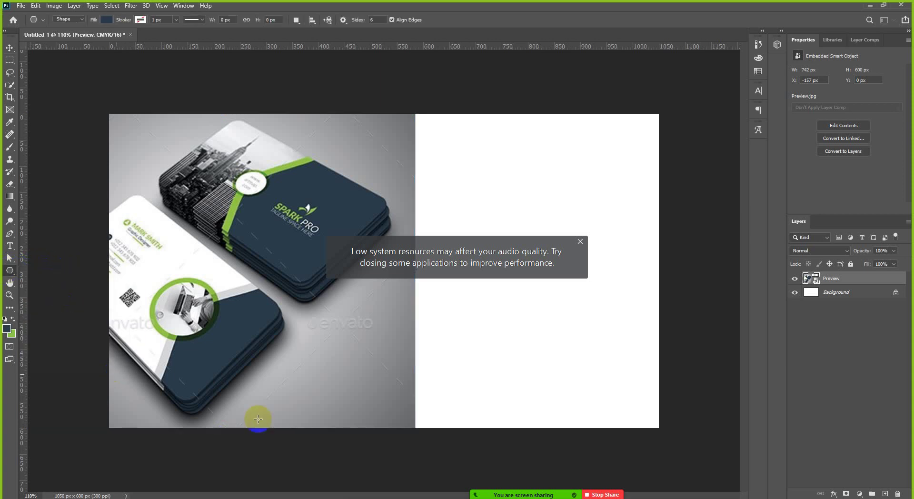
click(520, 306)
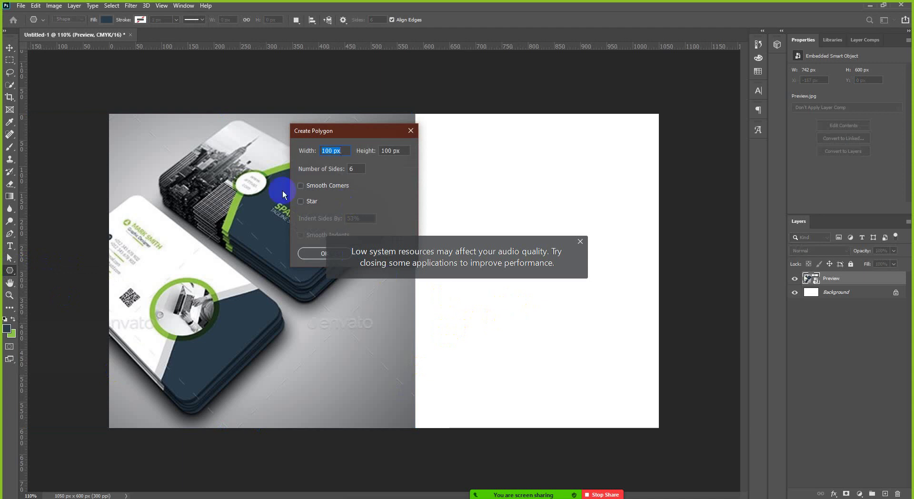
click(355, 168)
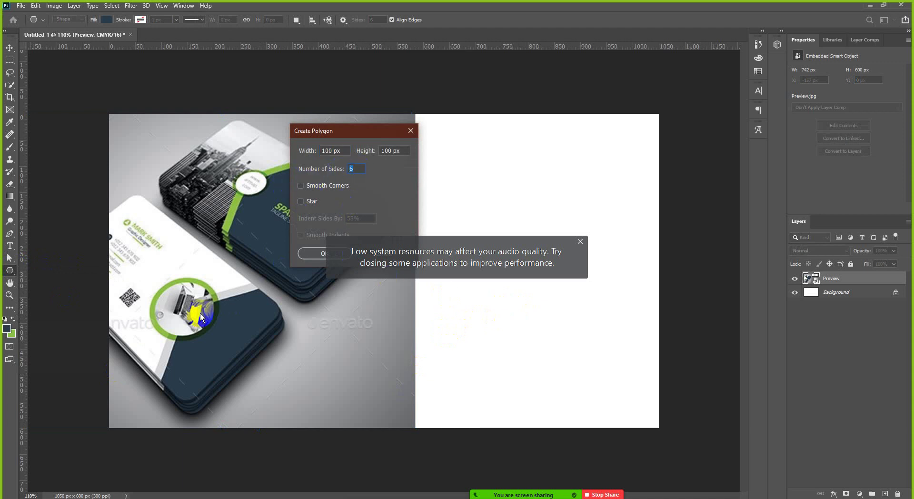
key(Down)
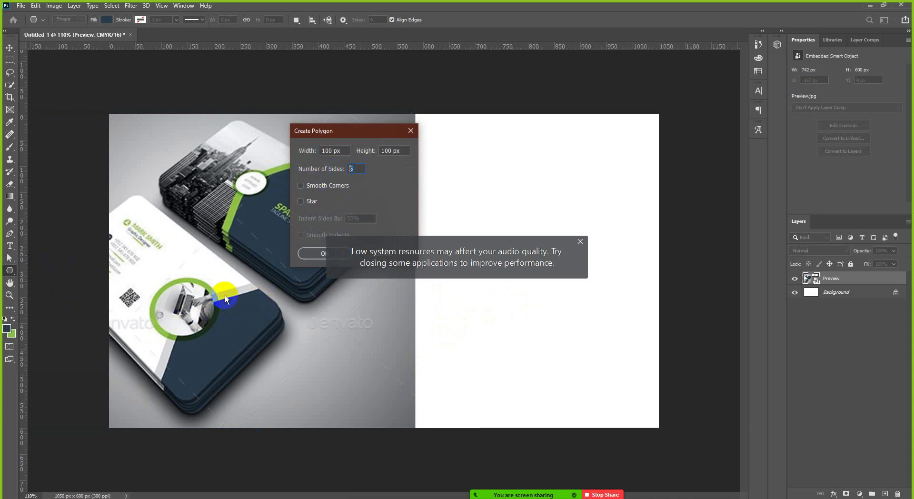
key(Up)
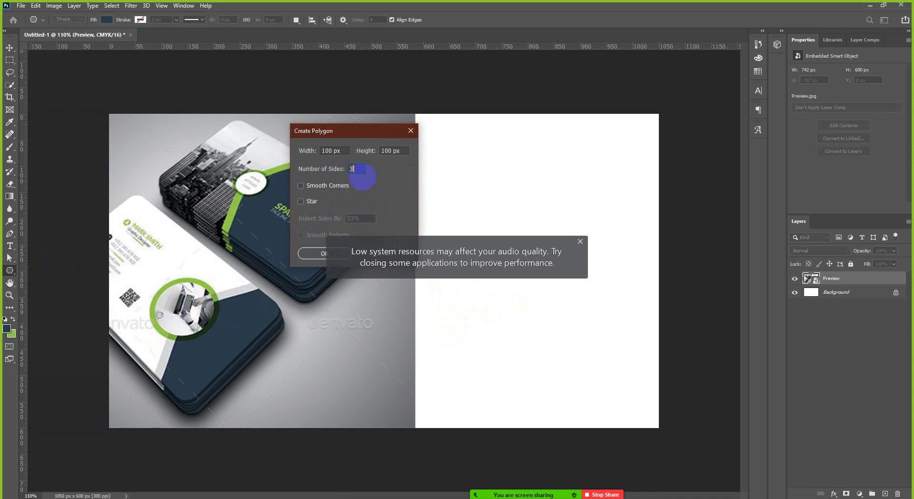
key(Return)
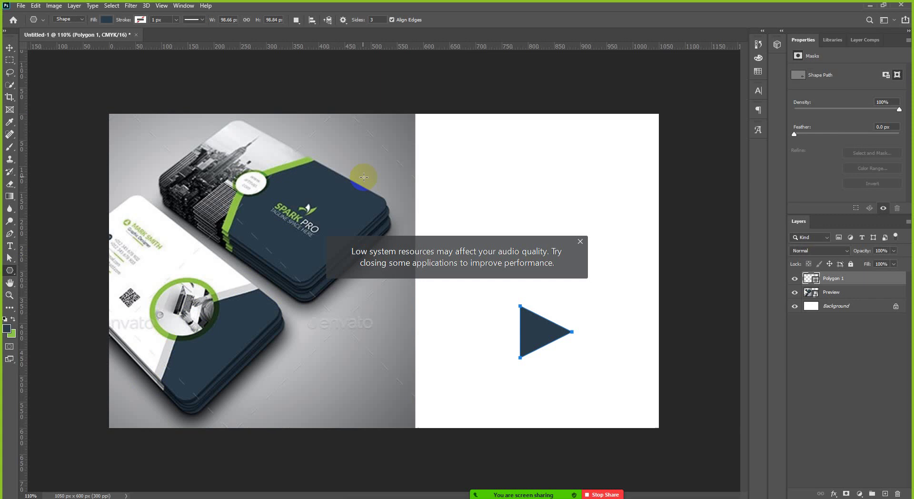
Step: Transform the navy triangle to -100% width and -100% height so it points left, and commit the transform
click(9, 48)
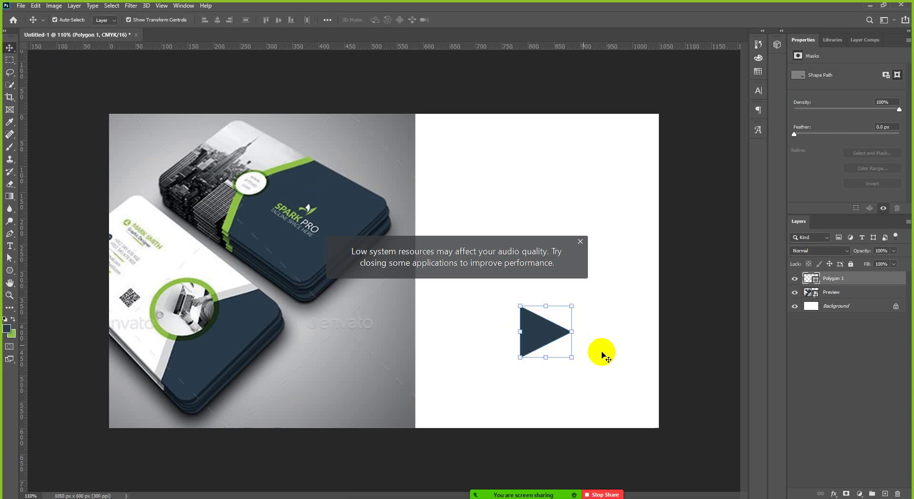
scroll(566, 339, up, 1)
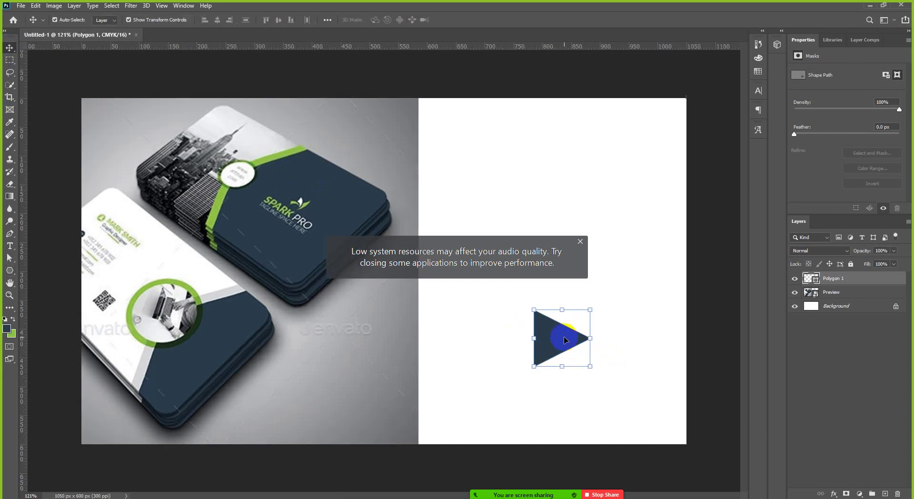
key(ctrl+t)
right_click(591, 365)
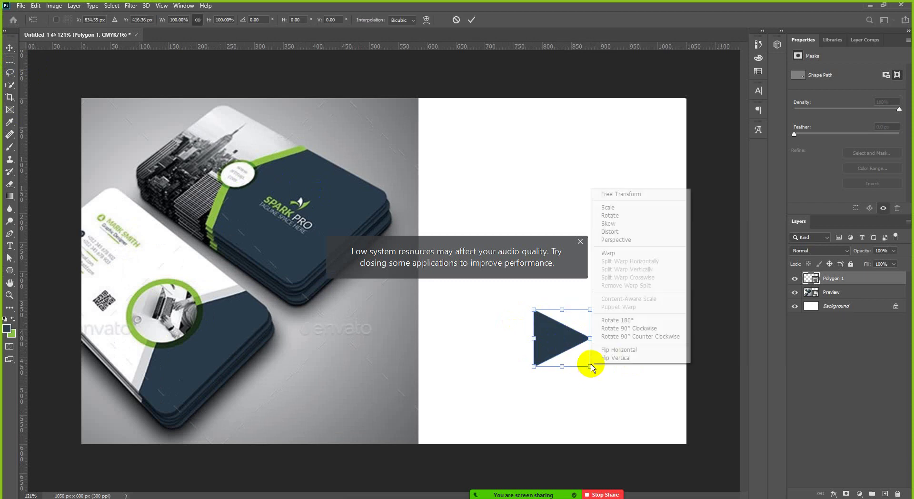
click(635, 350)
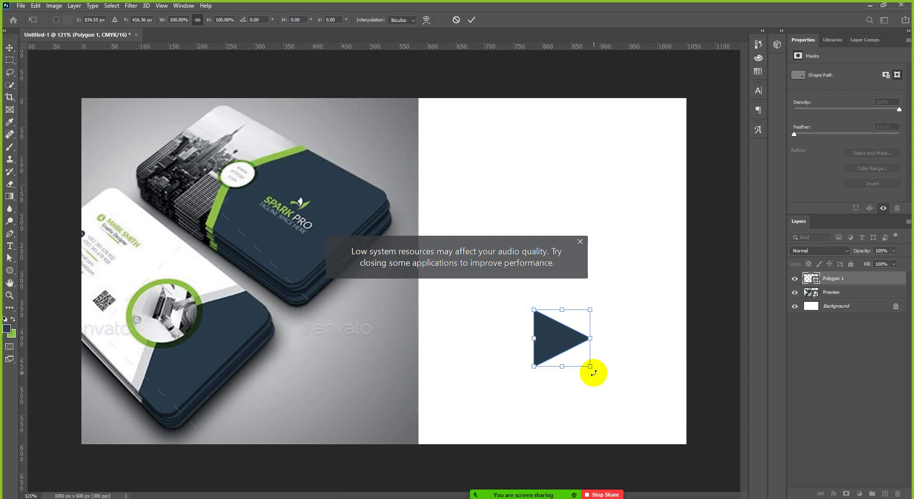
drag(594, 373, 490, 277)
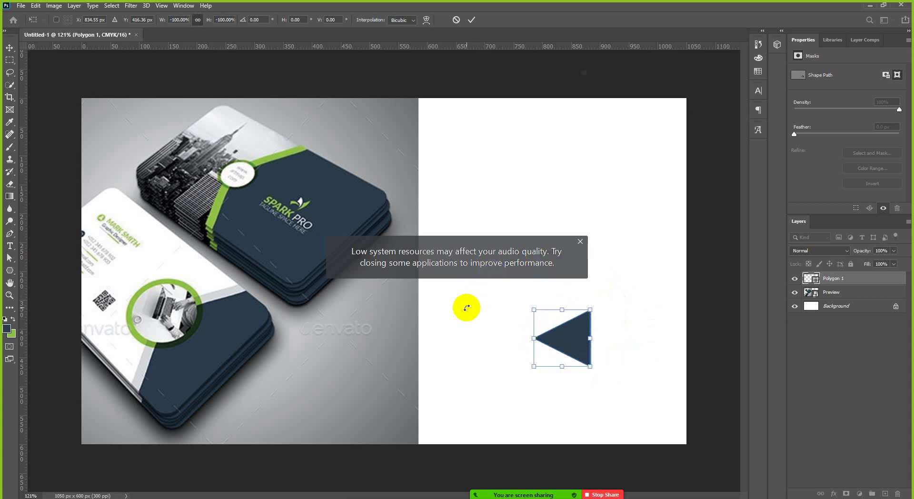
click(471, 19)
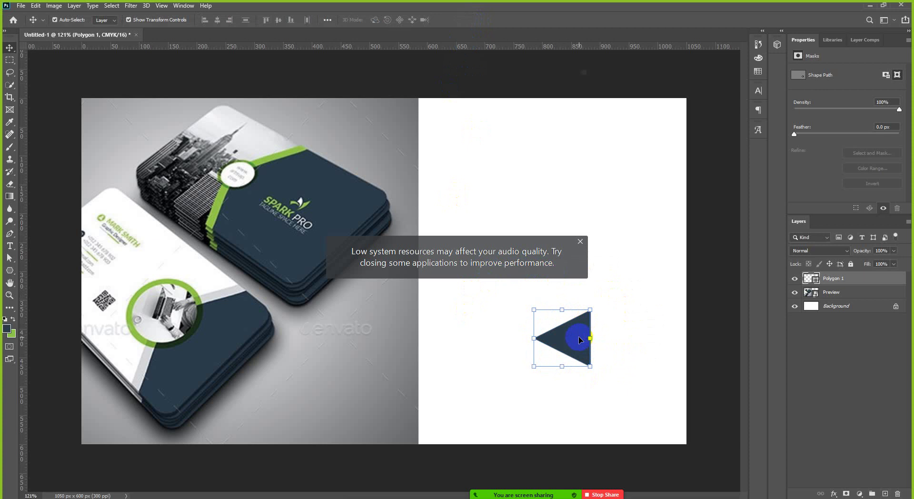
Step: Move the triangle flush against the canvas's right edge at about mid-height, and dismiss the low system resources notice
drag(580, 339, 675, 263)
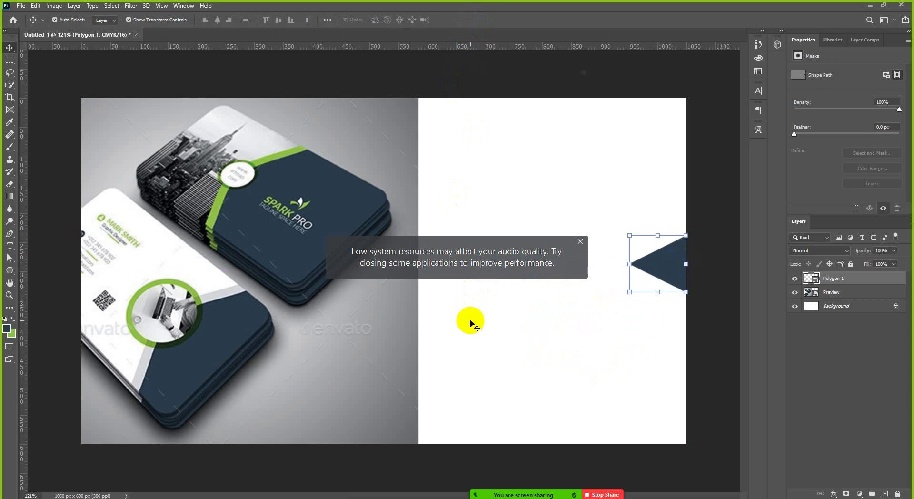
scroll(471, 322, down, 3)
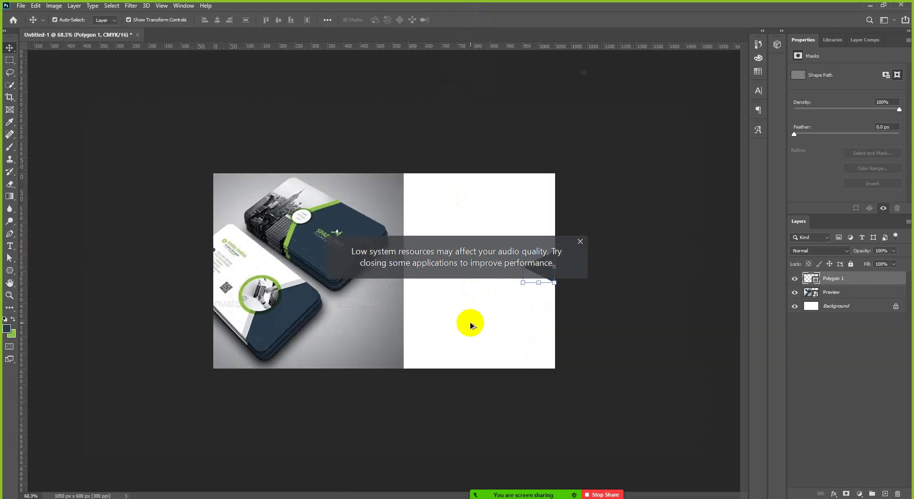
click(582, 242)
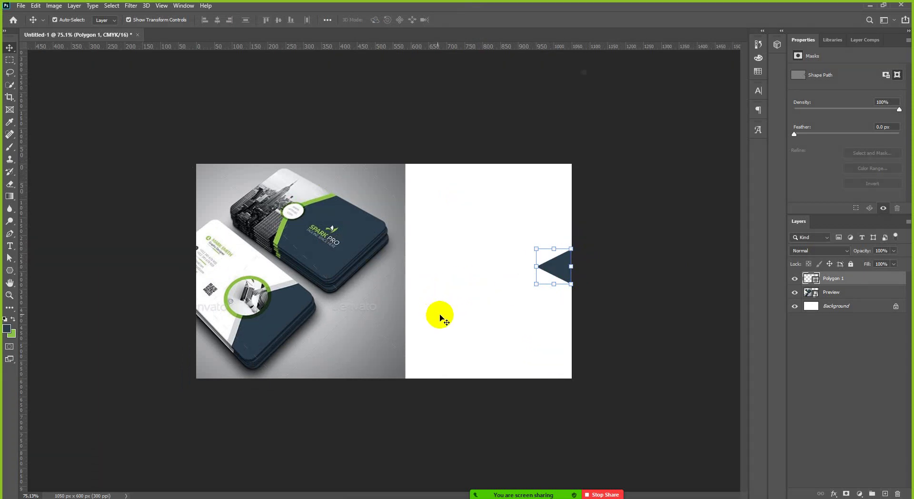
Step: Look through the GD #110 folder and This PC in File Explorer, and return to the Photoshop document
mouse_move(367, 381)
mouse_down()
mouse_move(170, 461)
mouse_move(155, 493)
mouse_up()
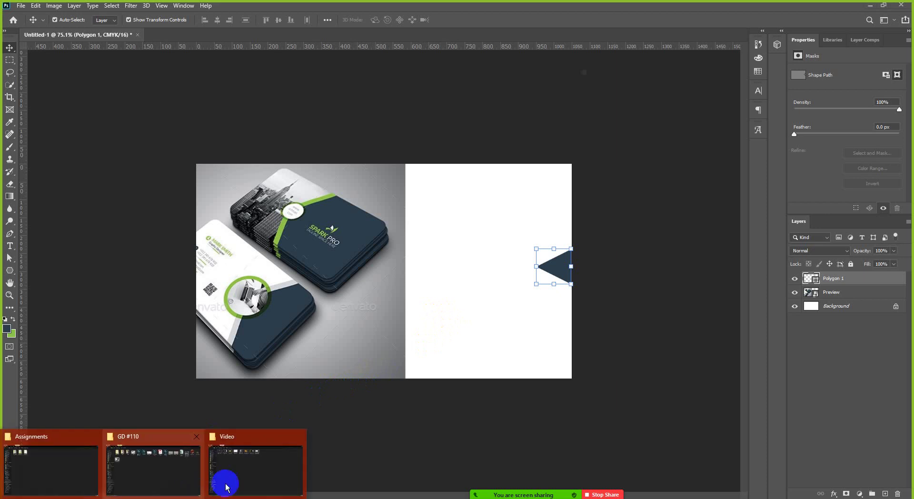
click(249, 485)
click(153, 477)
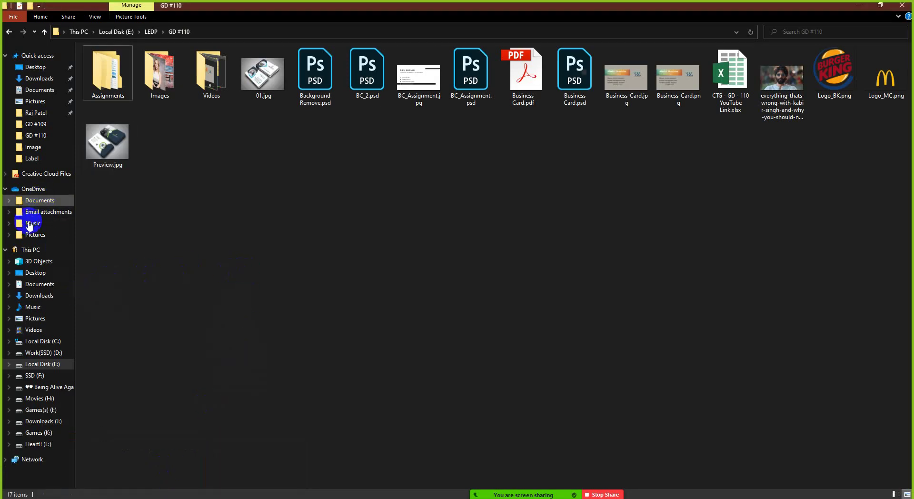
click(28, 250)
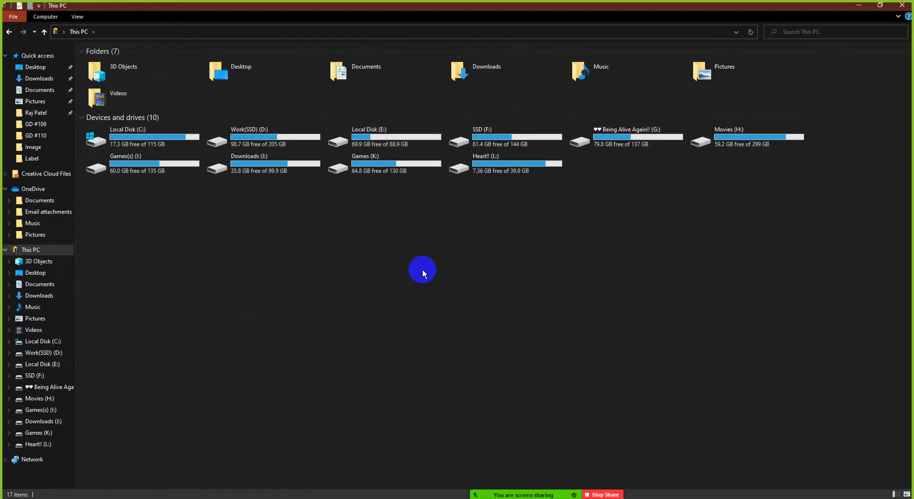
key(alt+Left)
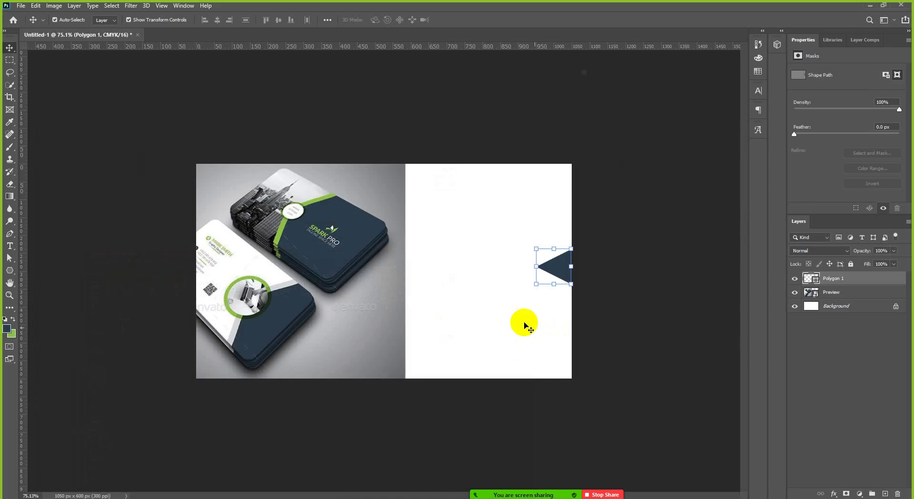
key(ctrl+plus)
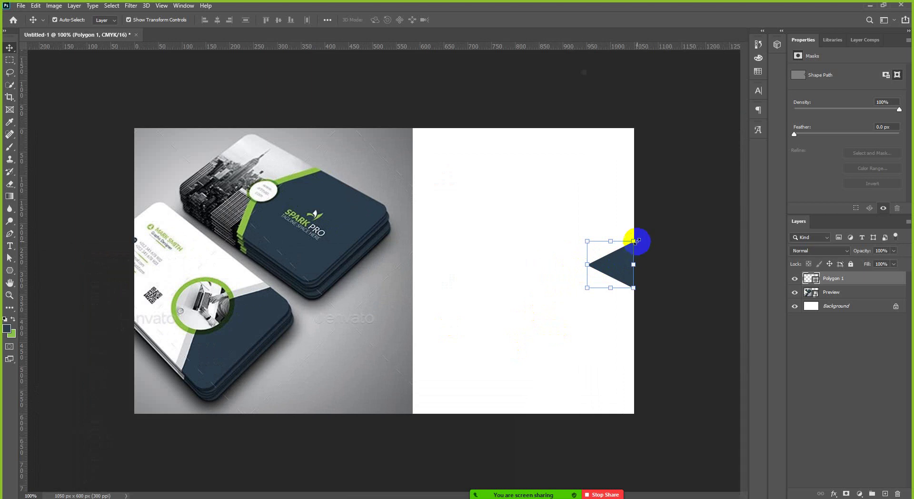
Step: Scale the navy triangle proportionally to about 839% and move it left over the canvas, centered vertically at Y 300 px
click(635, 242)
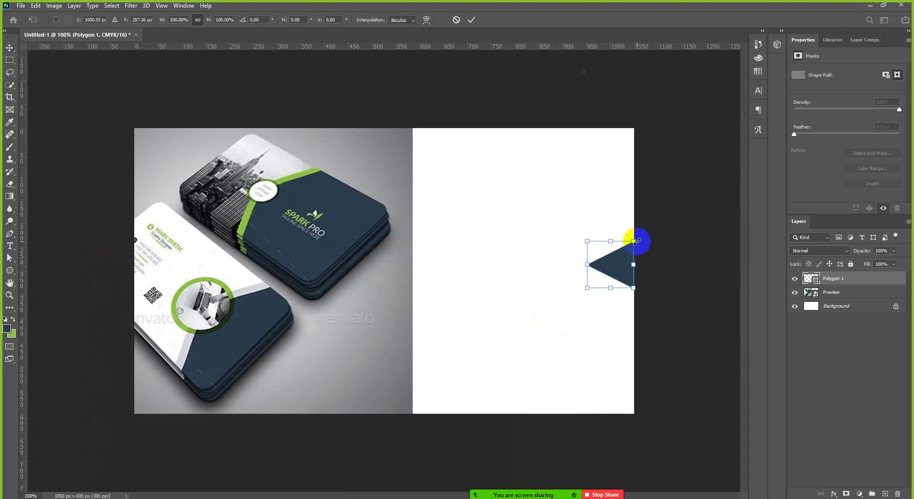
key(ctrl+minus)
click(554, 249)
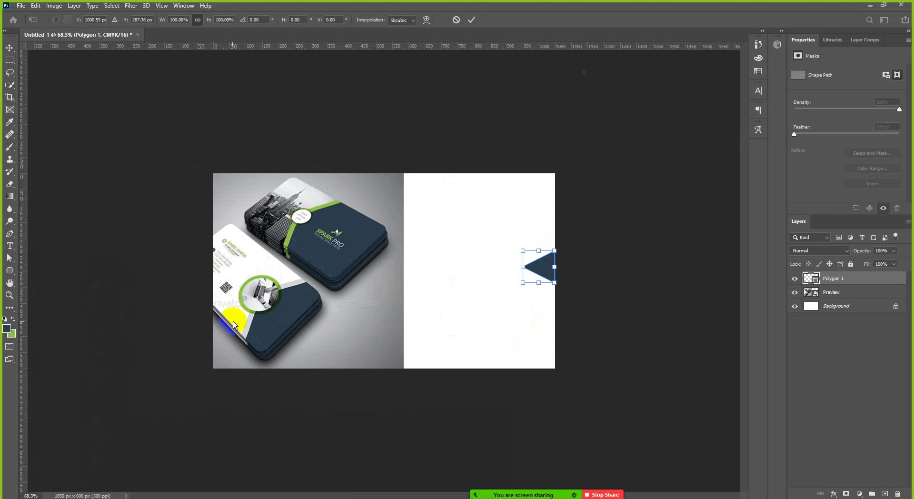
click(555, 258)
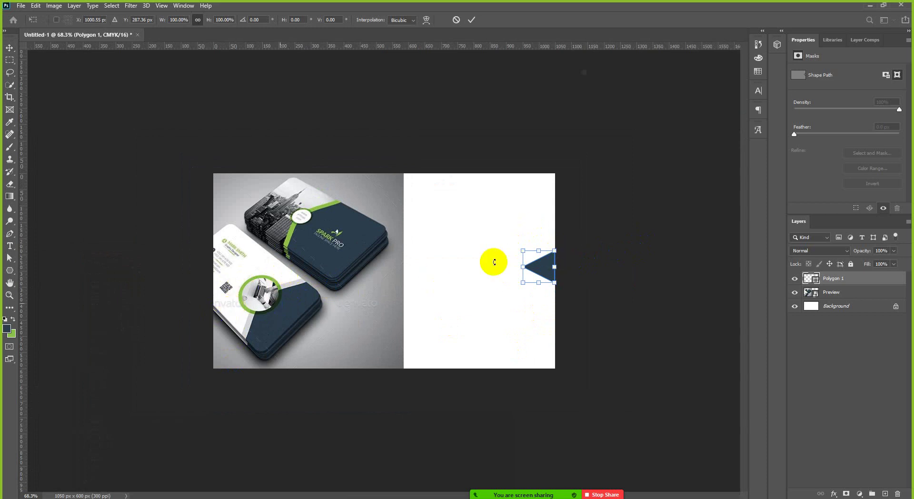
click(554, 256)
drag(555, 248, 652, 104)
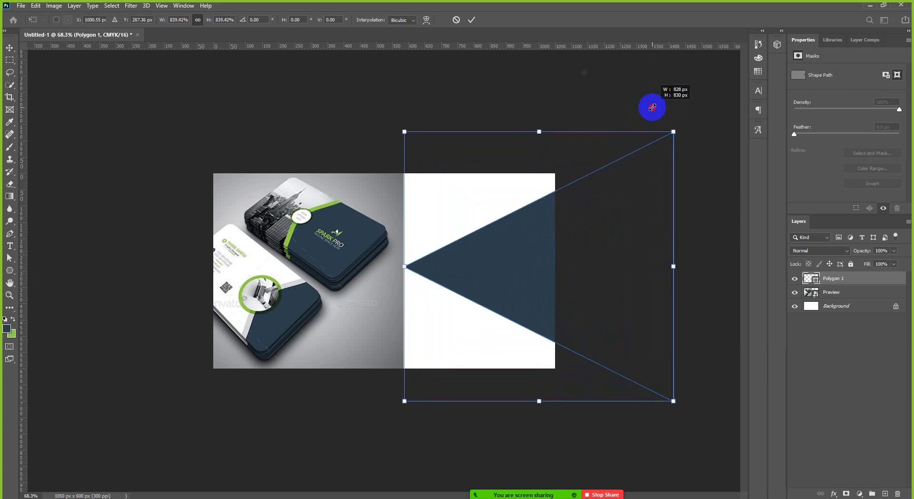
drag(534, 247, 429, 249)
scroll(330, 283, up, 3)
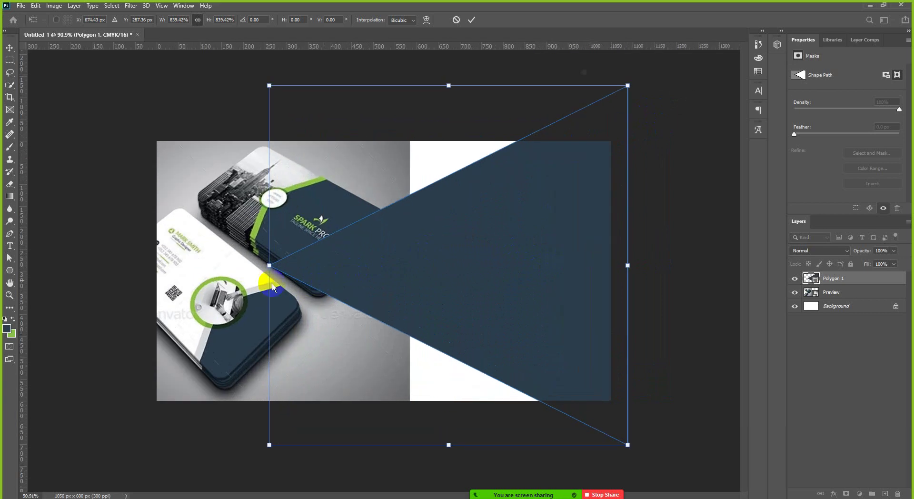
click(269, 266)
drag(579, 244, 578, 249)
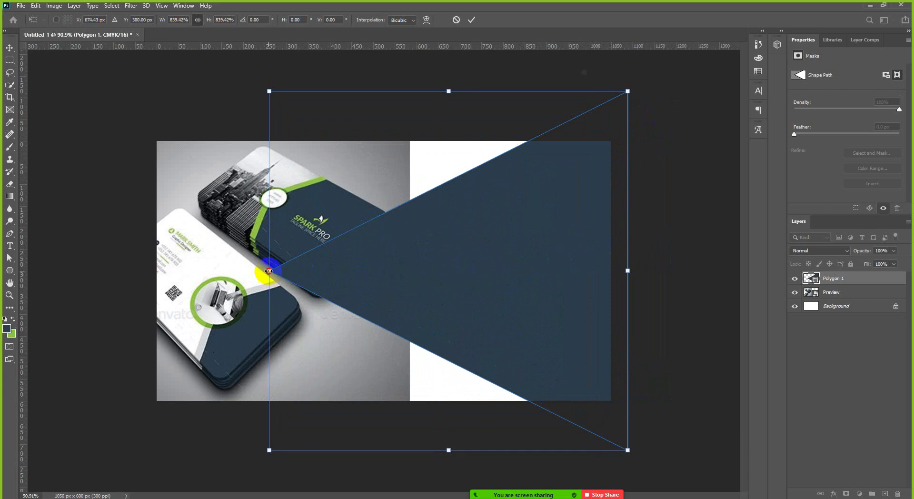
Step: Narrow the triangle to about 398% width, place it at about X 869 px, and commit the transform
drag(269, 270, 457, 270)
drag(545, 259, 533, 260)
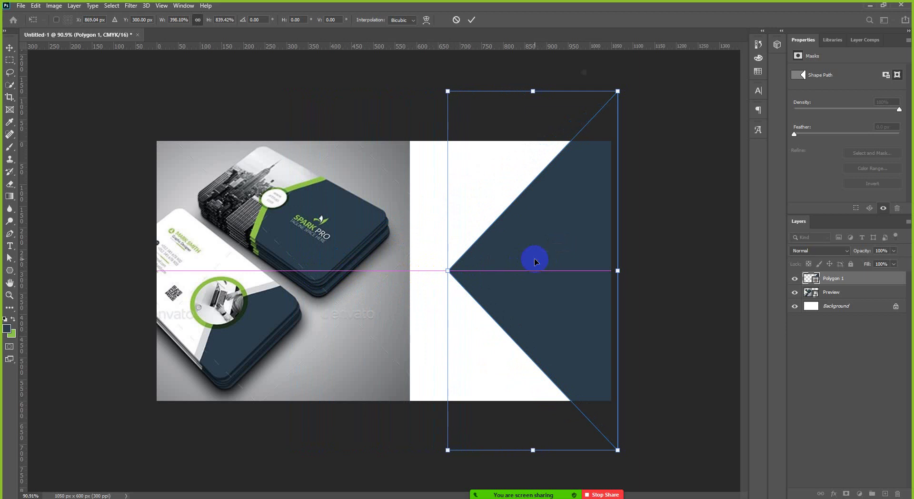
click(475, 18)
click(670, 262)
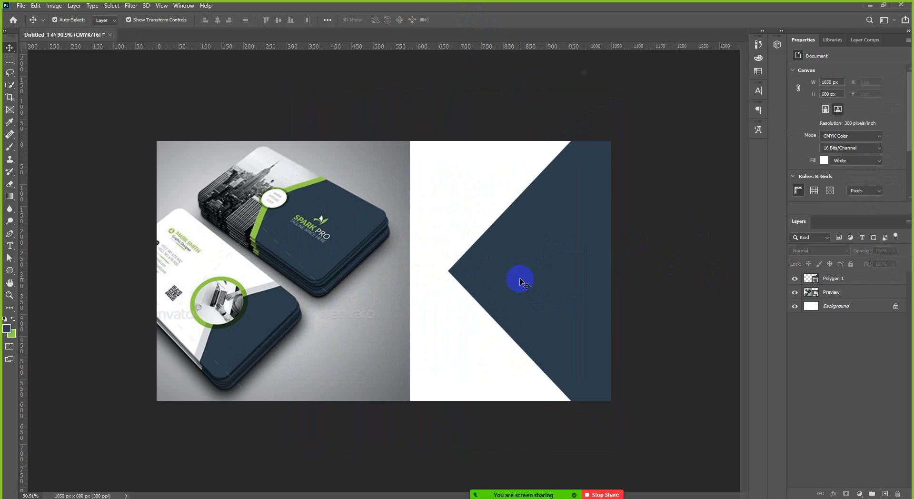
Step: Compare the navy triangle with the navy corner and light grey border on the lower card in the reference mockup
click(519, 278)
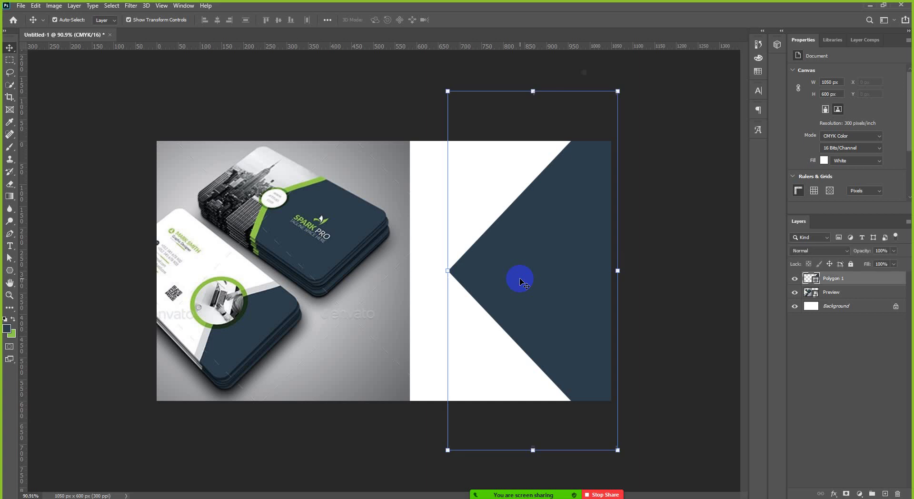
scroll(506, 273, down, 2)
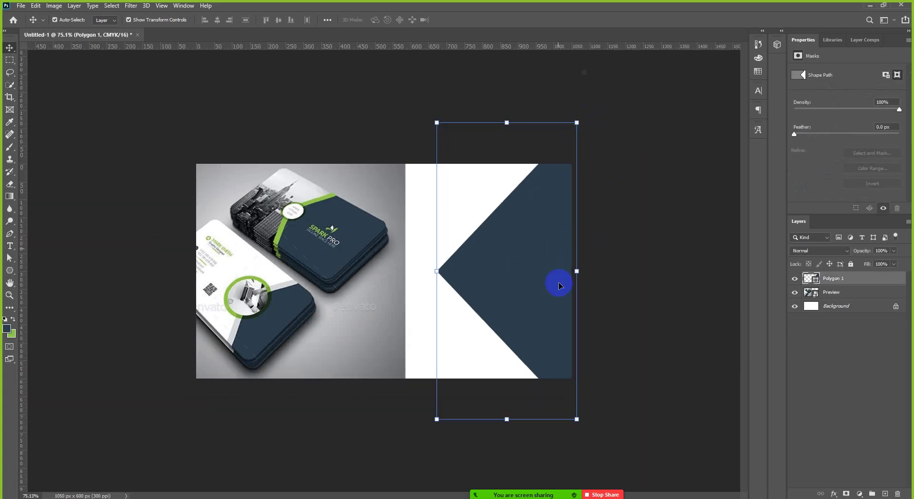
key(ctrl+plus)
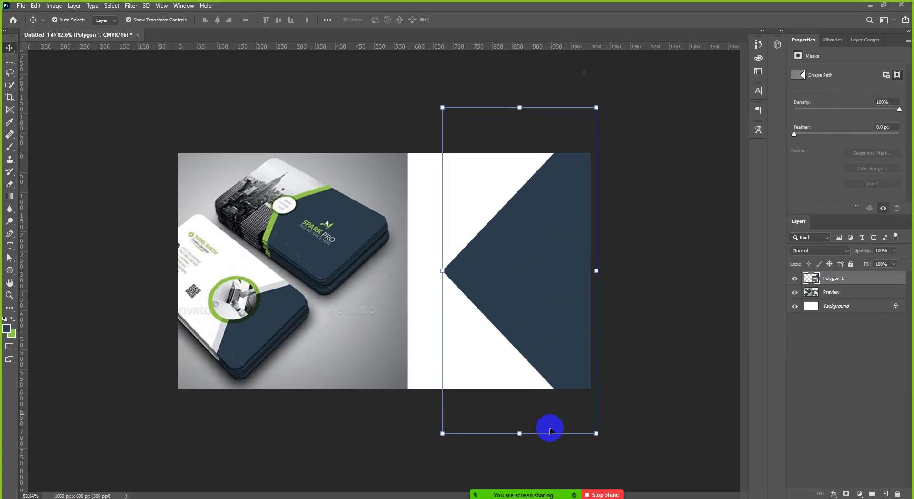
key(ctrl+plus)
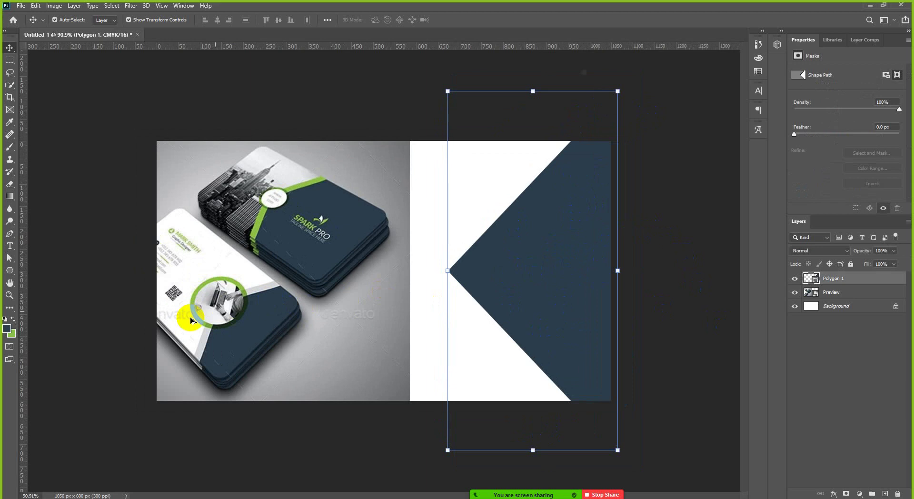
key(ctrl+plus)
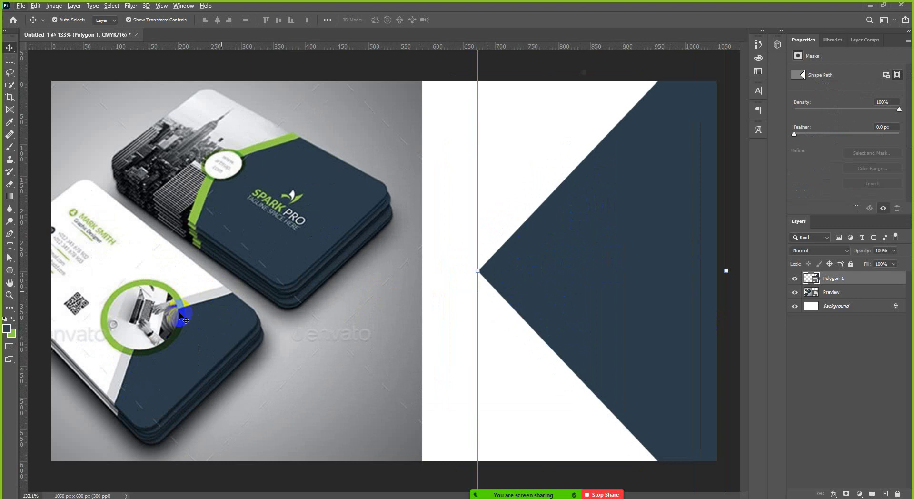
key(ctrl+minus)
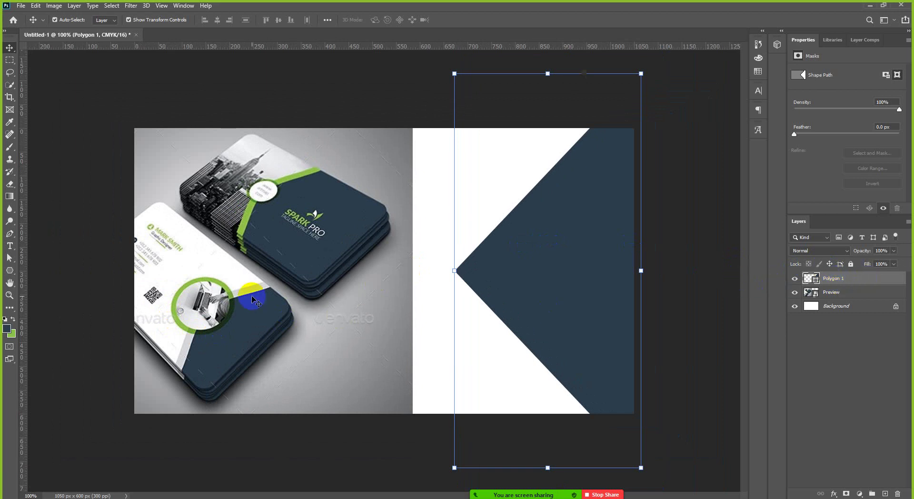
scroll(211, 308, up, 5)
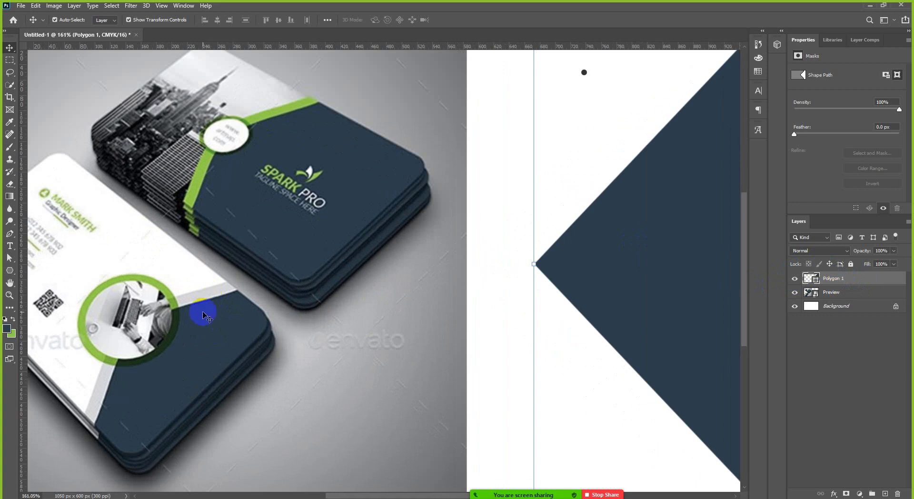
scroll(203, 316, down, 4)
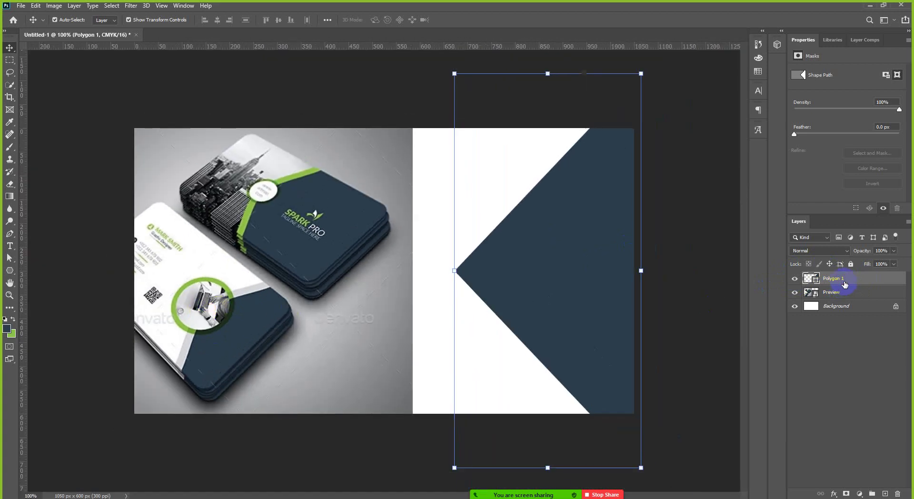
Step: Duplicate the navy triangle layer, enlarge the copy slightly around its center, and commit the transform
key(ctrl)
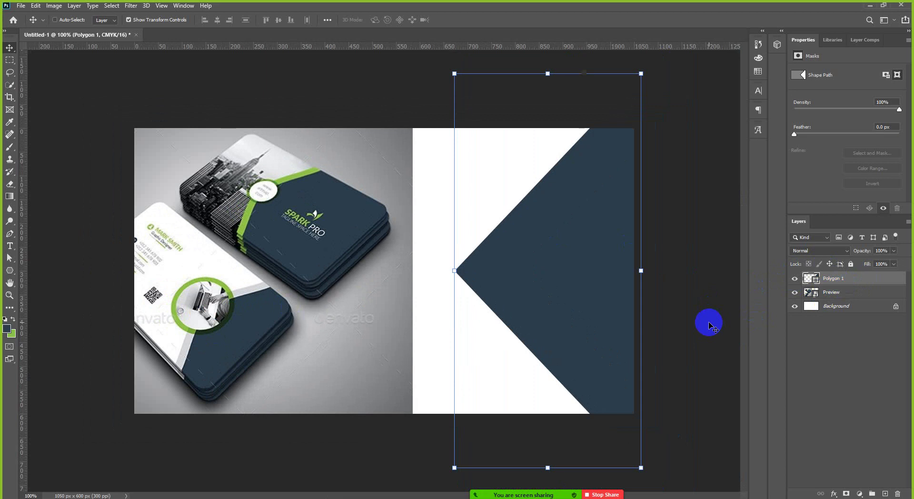
key(ctrl+j)
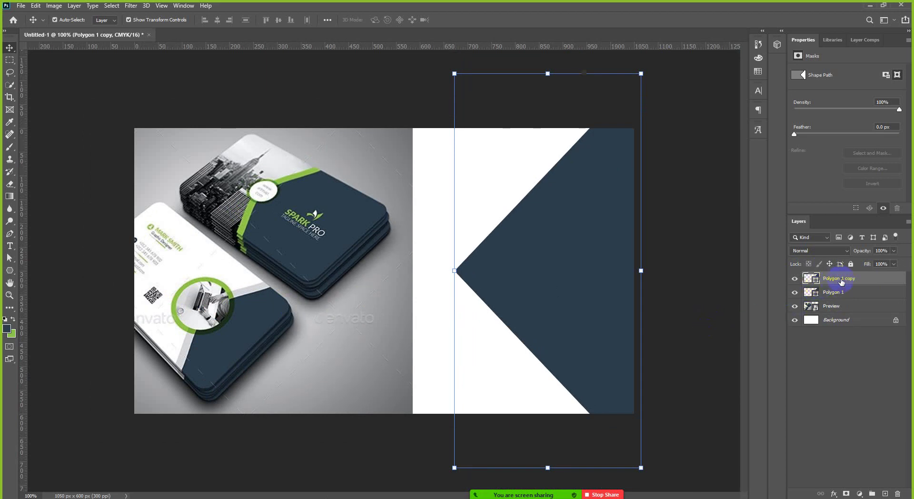
scroll(523, 279, down, 2)
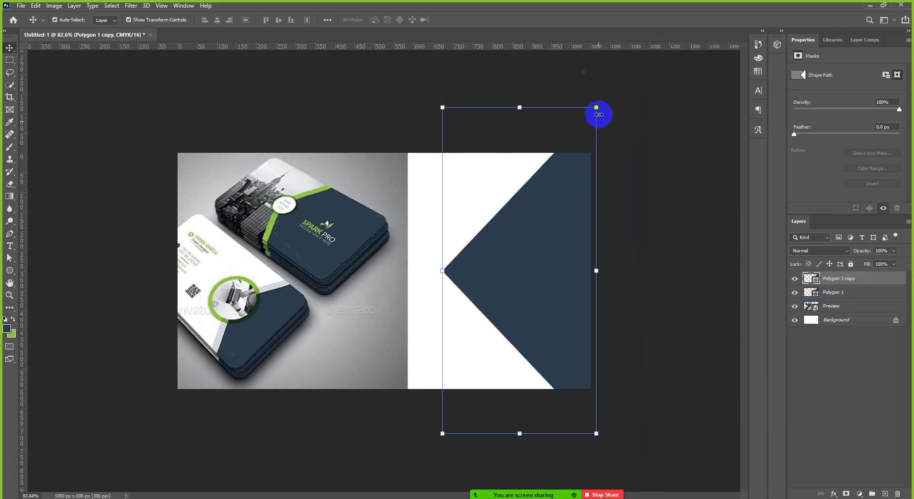
scroll(551, 257, down, 2)
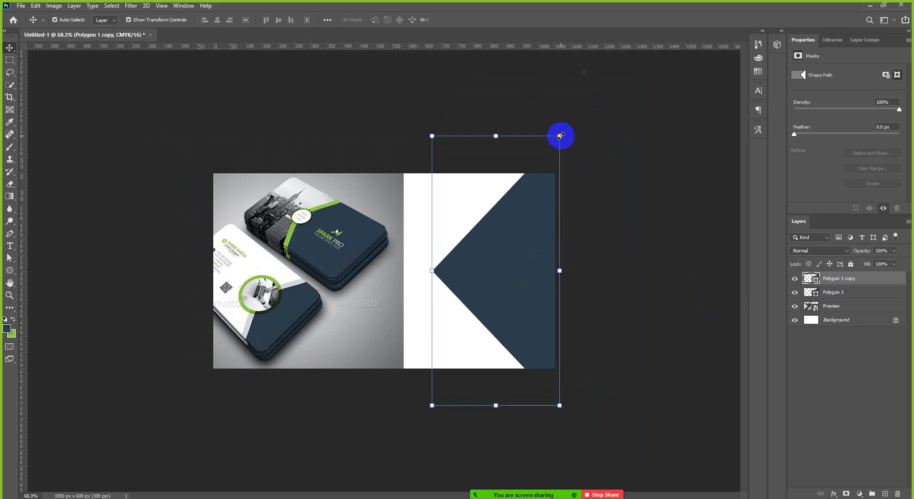
click(561, 136)
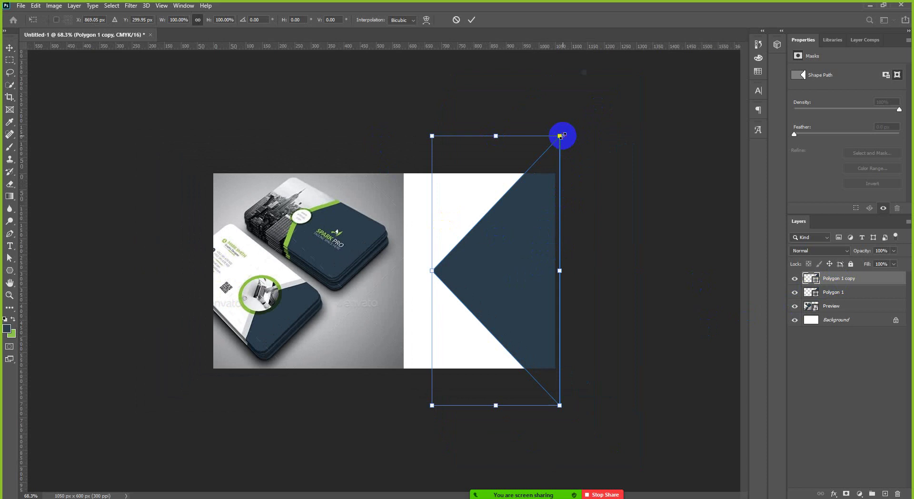
drag(563, 136, 589, 118)
click(473, 22)
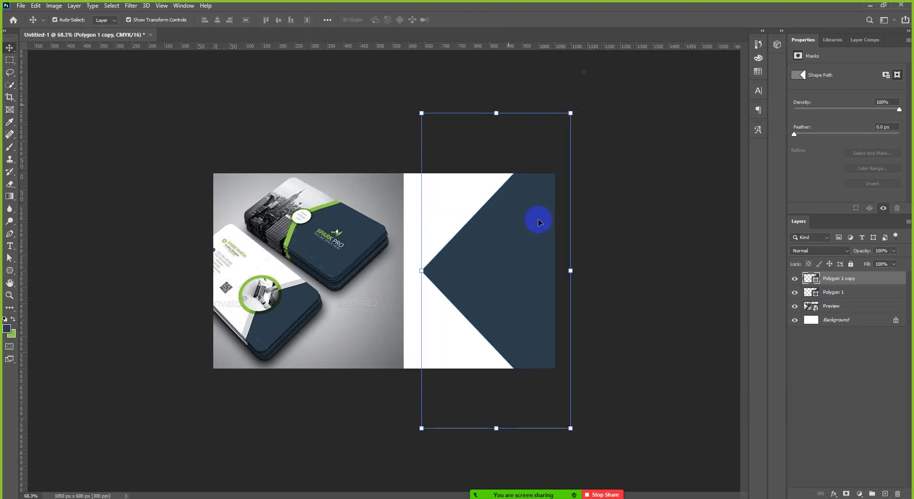
Step: Sample the lower card's light grey border (#d9d9db) as the foreground color and fill the enlarged triangle copy with it
key(ctrl+plus)
key(ctrl+plus)
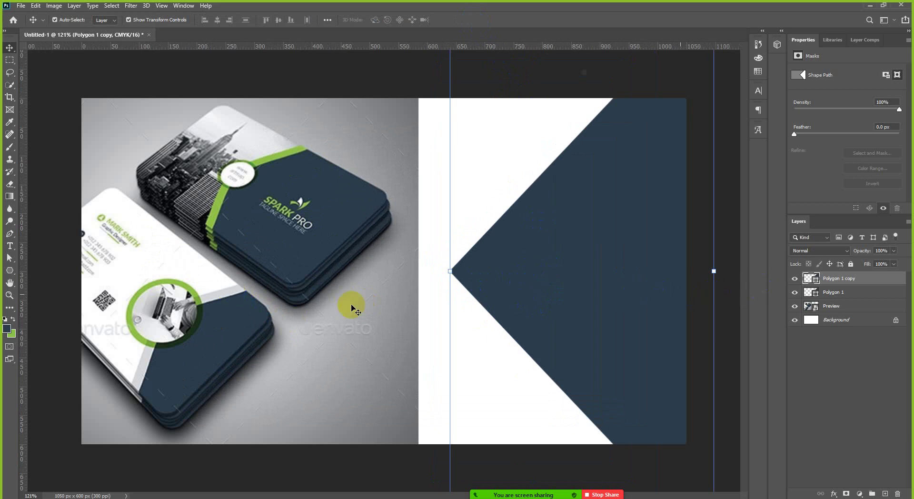
click(10, 331)
drag(158, 340, 145, 356)
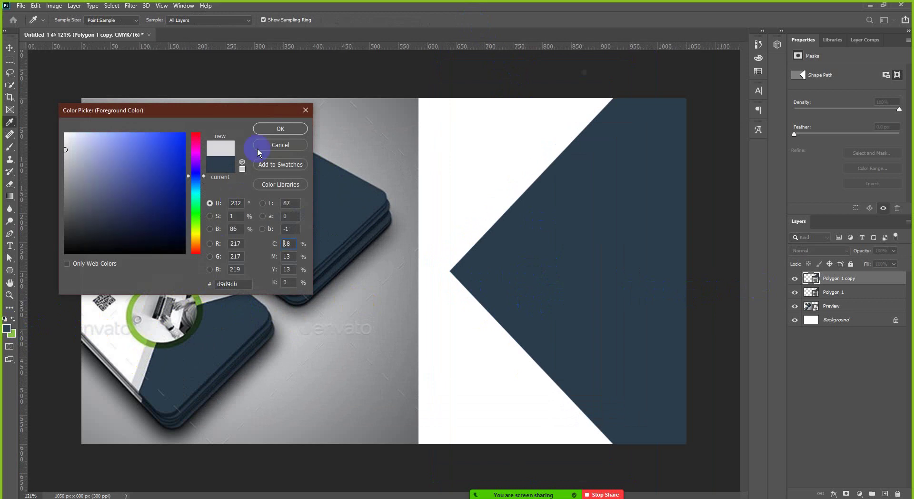
click(270, 130)
key(v)
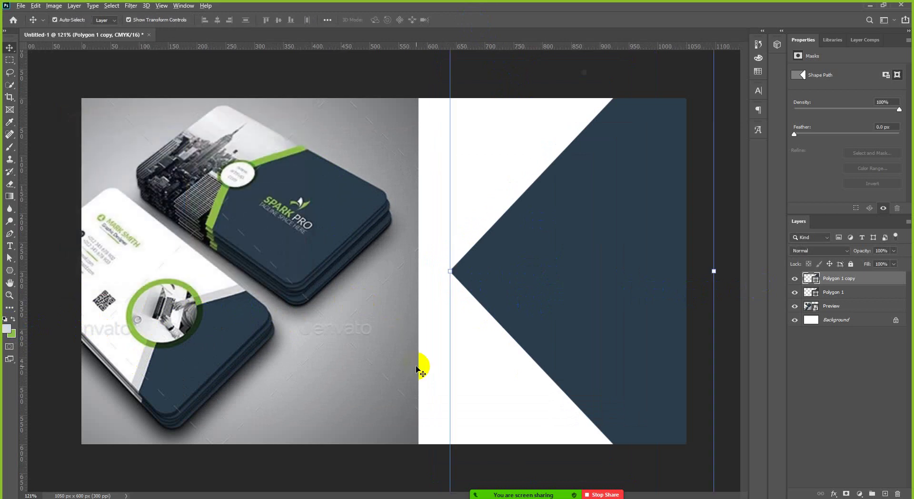
scroll(417, 369, down, 3)
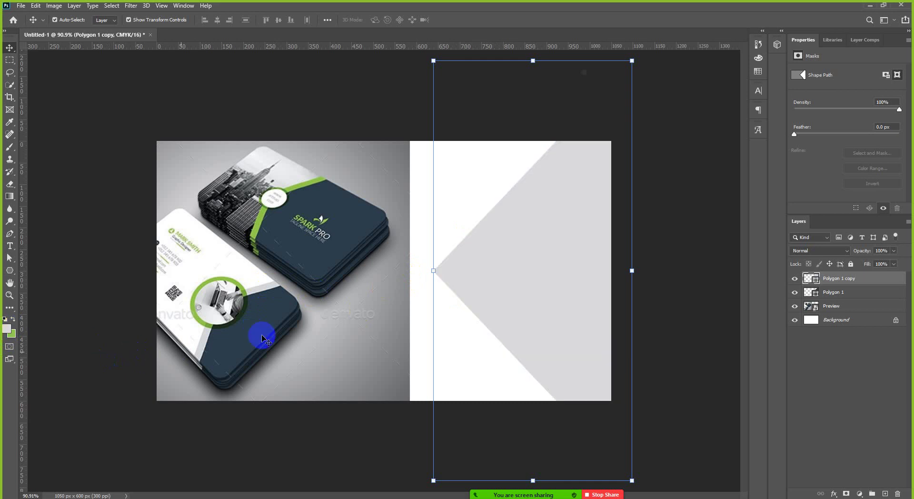
Step: Move the Polygon 1 layer above Polygon 1 copy so the navy triangle sits over the grey one, and deselect
click(839, 293)
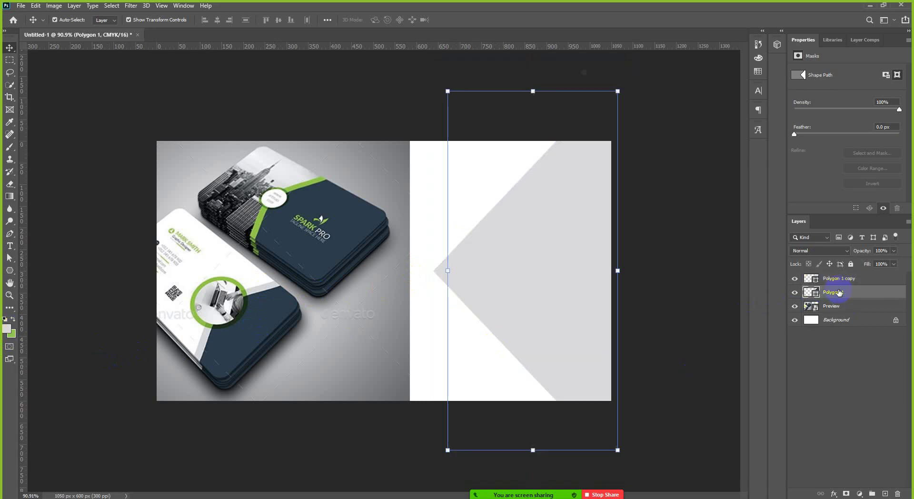
click(873, 280)
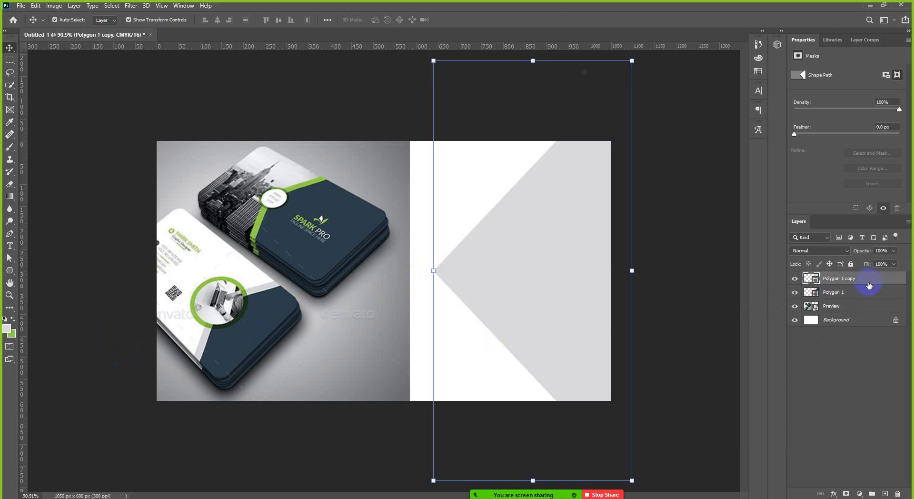
click(866, 291)
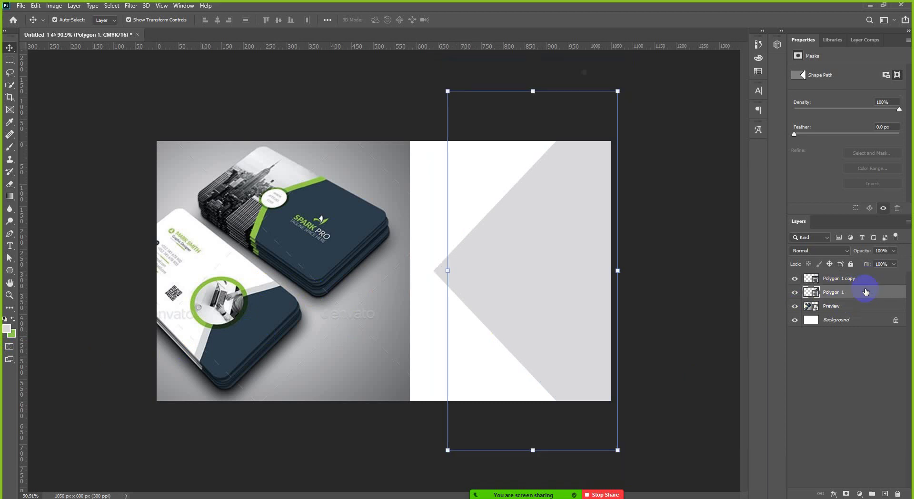
drag(866, 290, 868, 275)
click(691, 251)
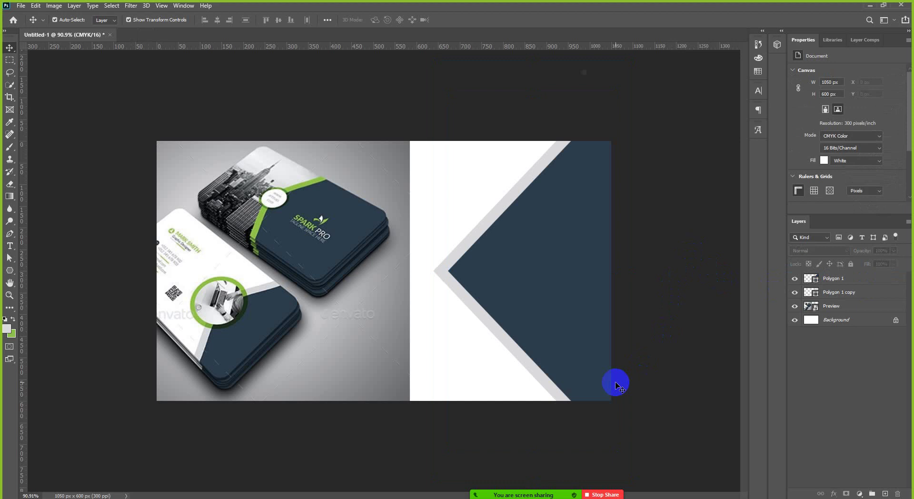
Step: Draw a navy circle about 186 px in diameter over the triangles' tip, at about X 600 px, Y 207 px
scroll(500, 306, up, 4)
scroll(384, 271, down, 2)
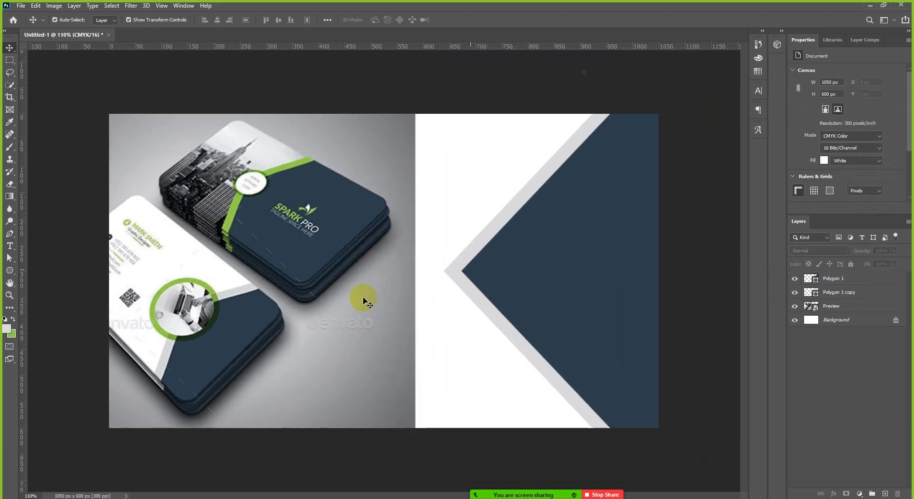
click(10, 279)
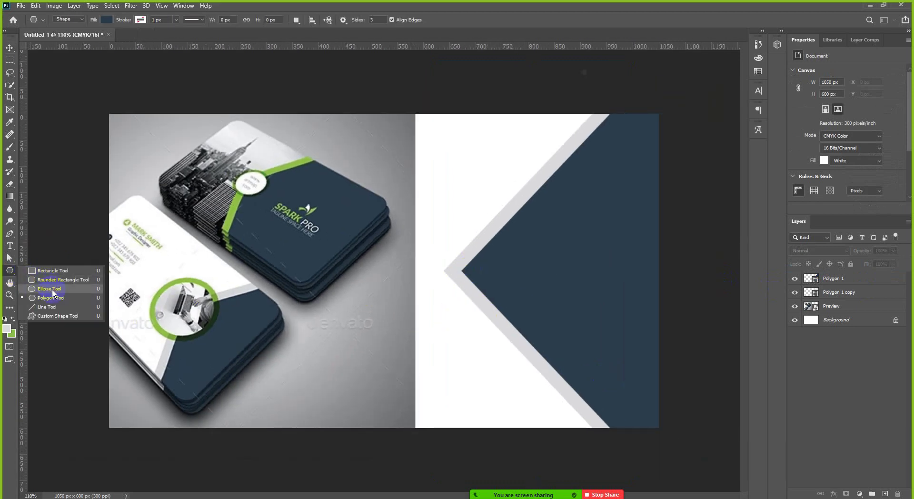
click(38, 288)
drag(423, 222, 529, 320)
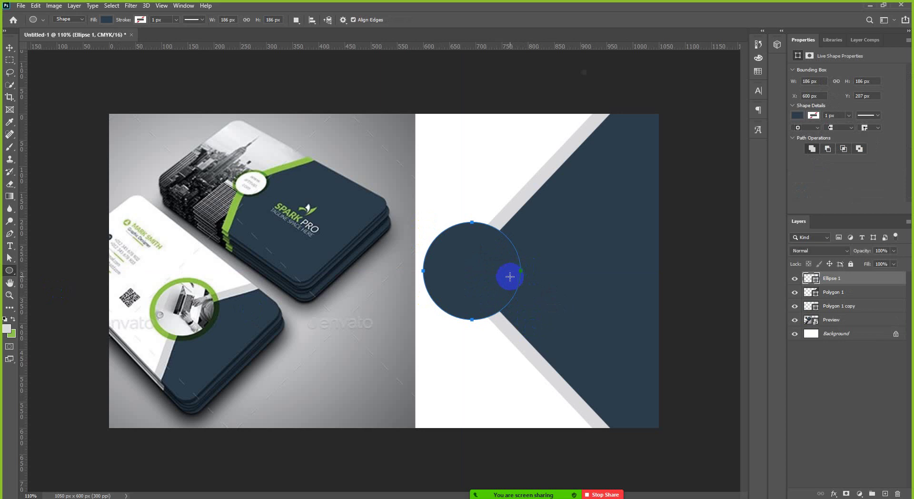
key(v)
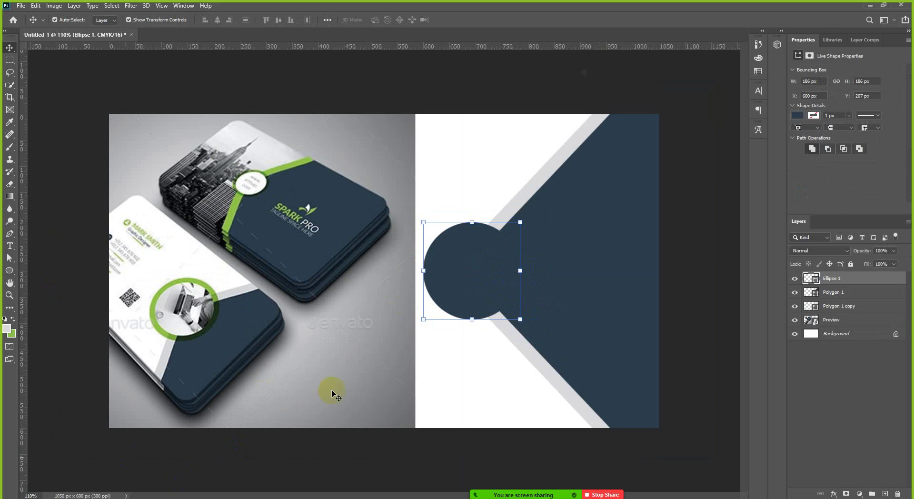
key(ctrl+plus)
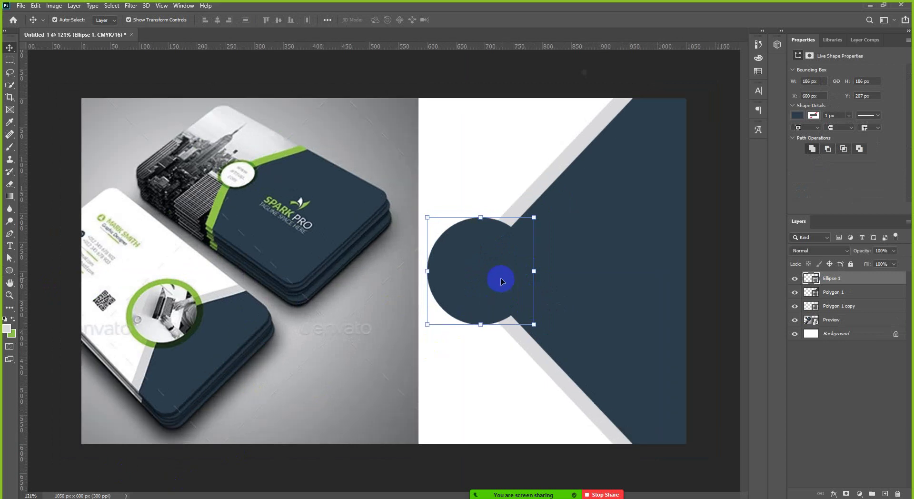
Step: Fill the circle with the green background color and deselect it
key(ctrl+minus)
key(ctrl+minus)
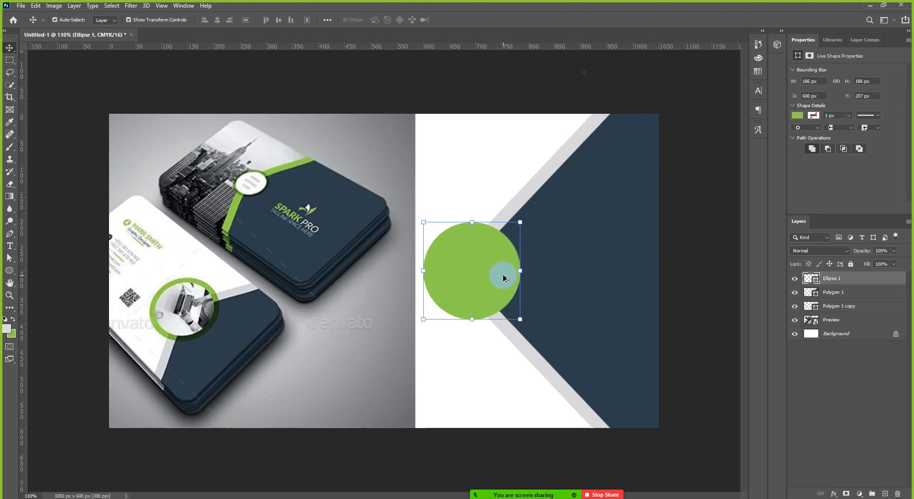
click(499, 279)
key(ctrl+plus)
key(ctrl+plus)
key(ctrl+plus)
key(ctrl+plus)
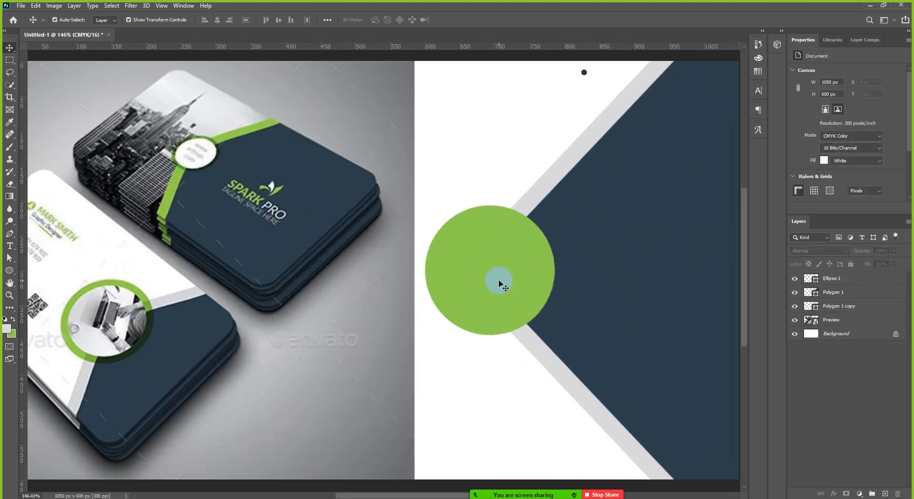
key(ctrl+minus)
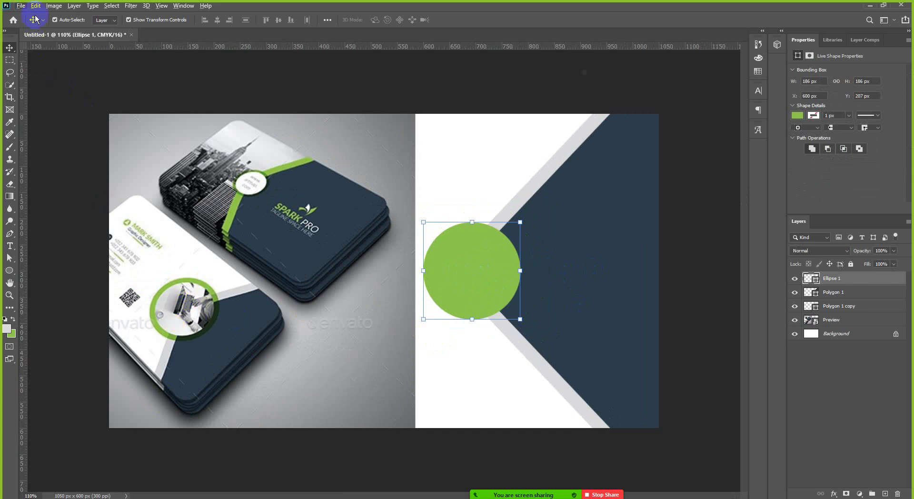
click(21, 6)
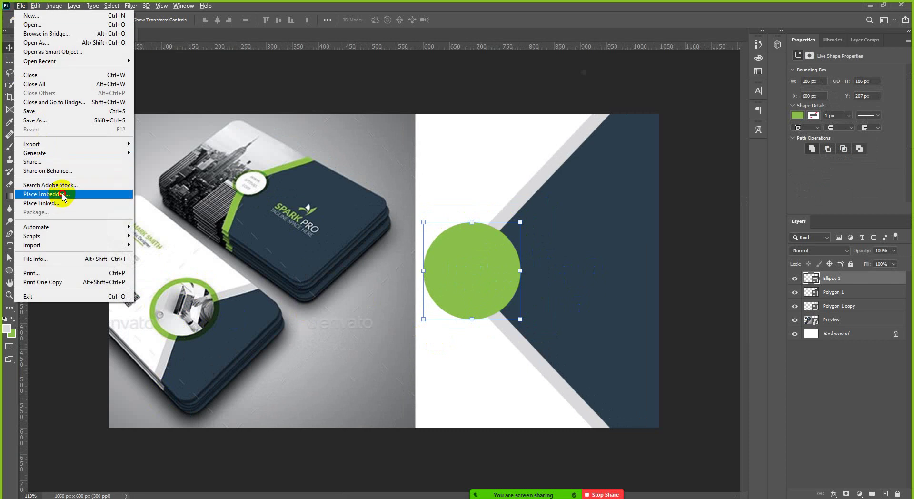
click(217, 179)
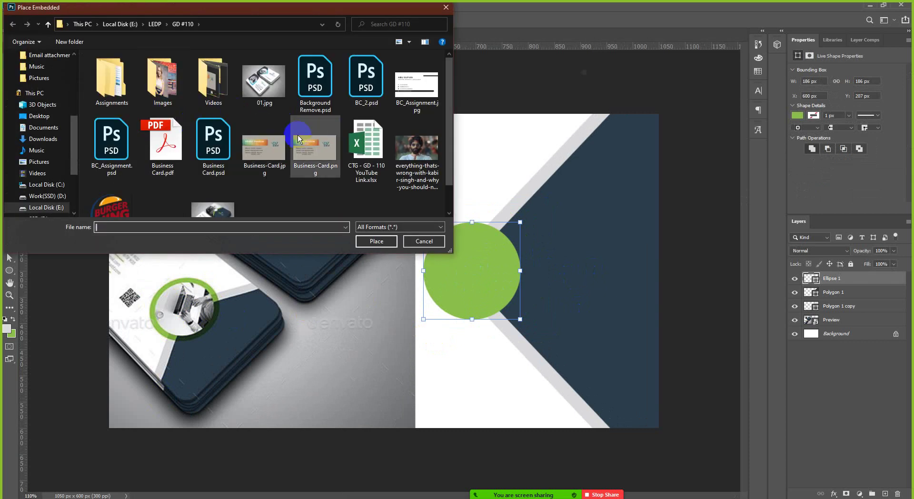
double_click(171, 83)
click(312, 153)
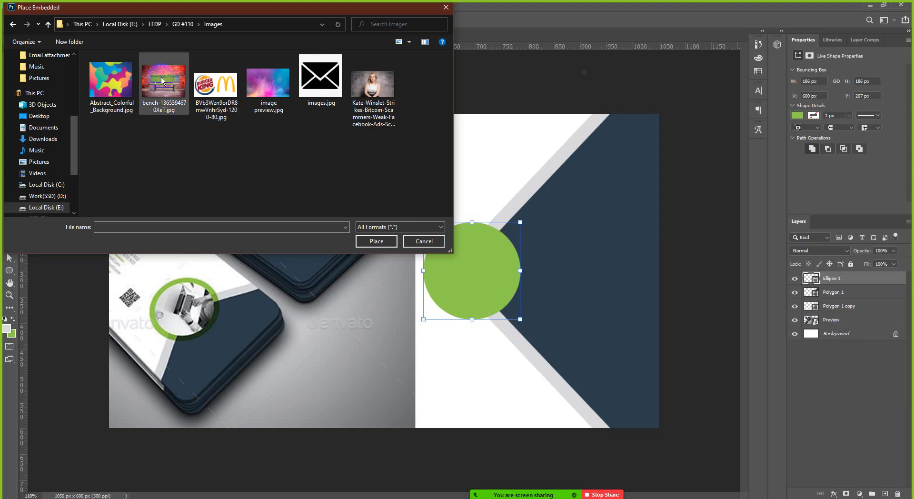
click(446, 10)
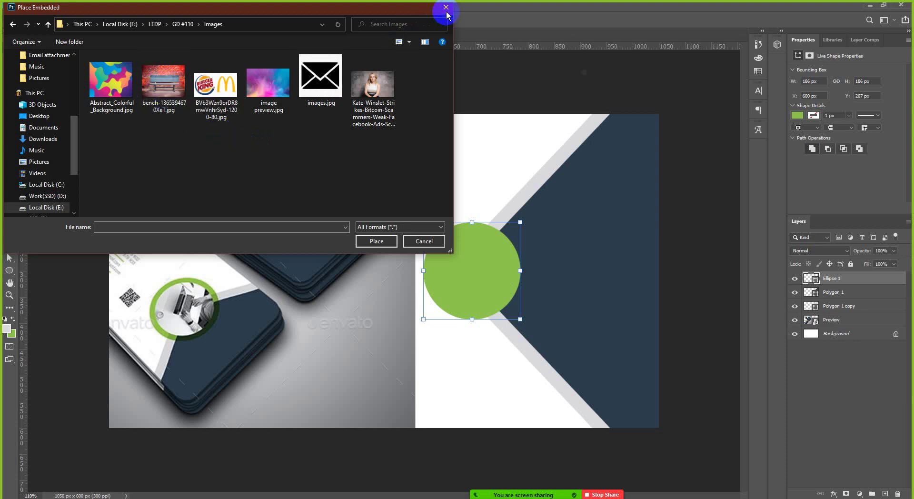
Step: Undo the circle's green fill and the drawing of the circle
click(474, 299)
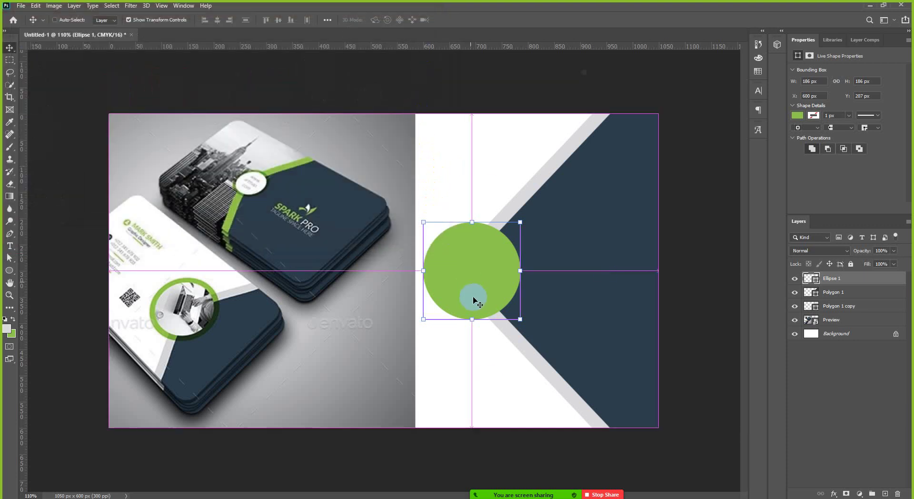
key(ctrl+z)
key(ctrl+z)
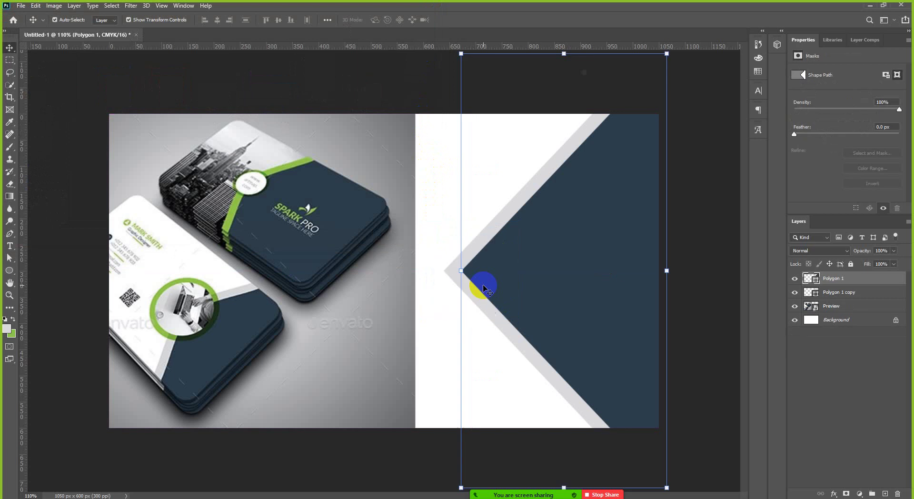
mouse_move(580, 489)
click(527, 491)
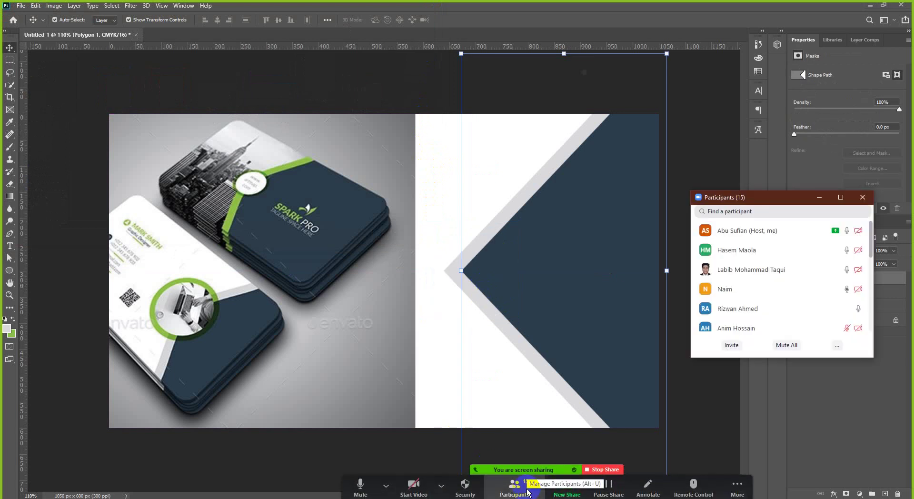
click(818, 197)
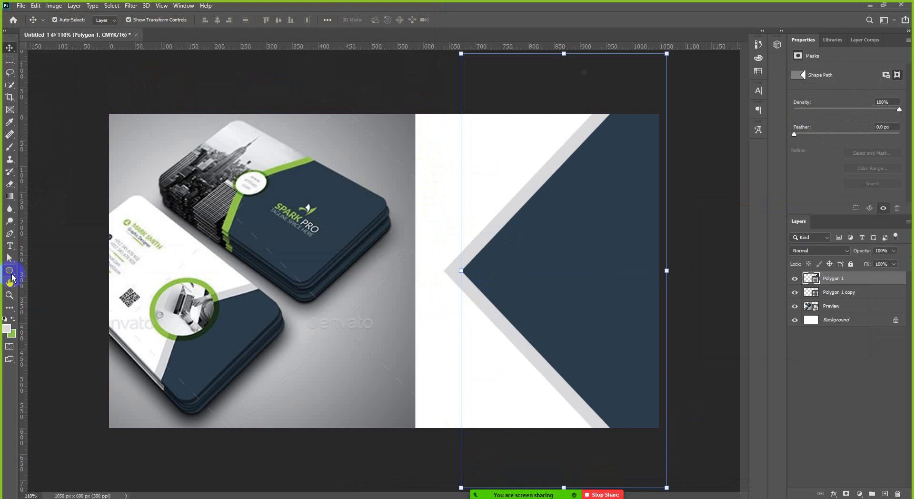
Step: Draw a circle about 187 px in diameter over the triangles' tip and move it to about X 583 px, Y 206 px
drag(9, 270, 49, 293)
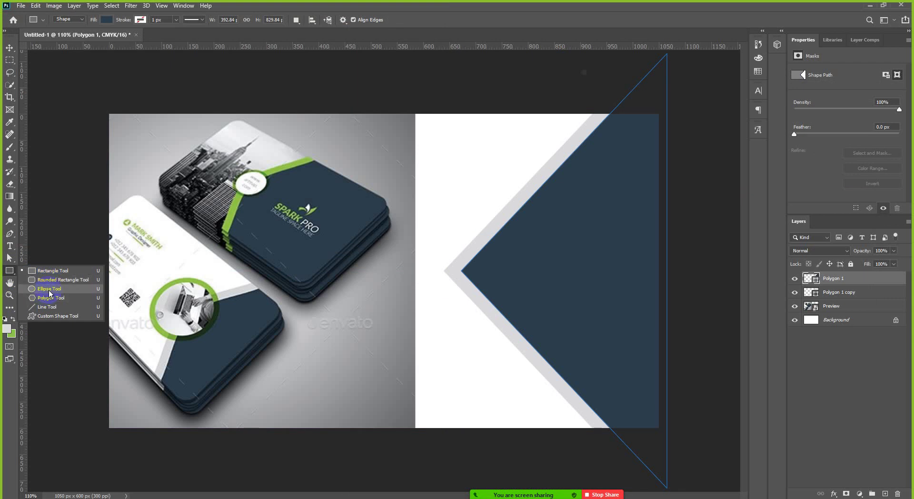
drag(49, 291, 49, 290)
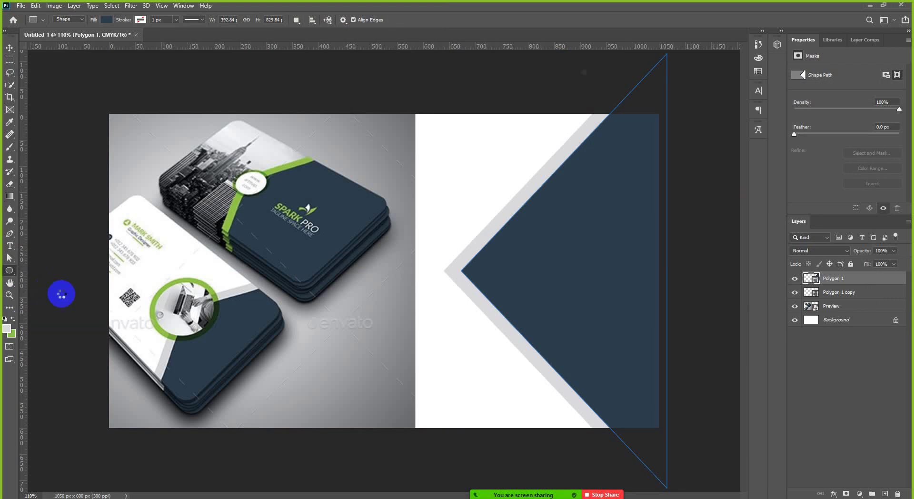
drag(416, 228, 535, 322)
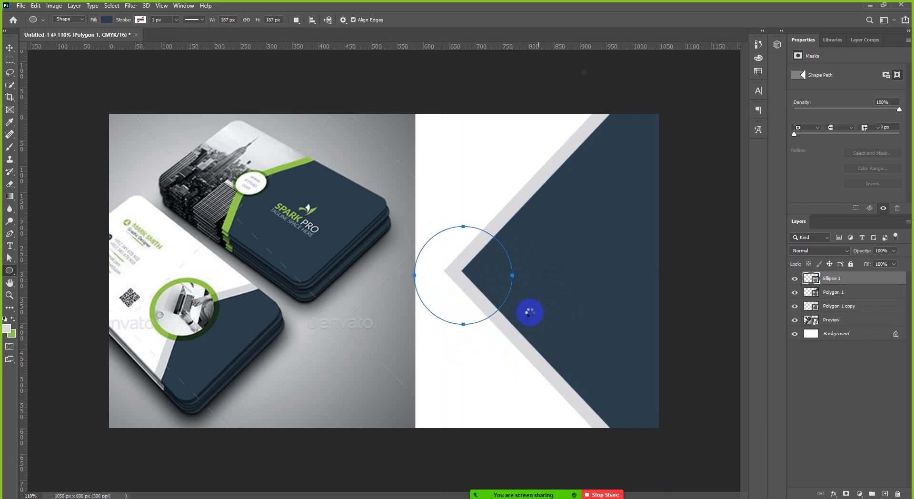
key(v)
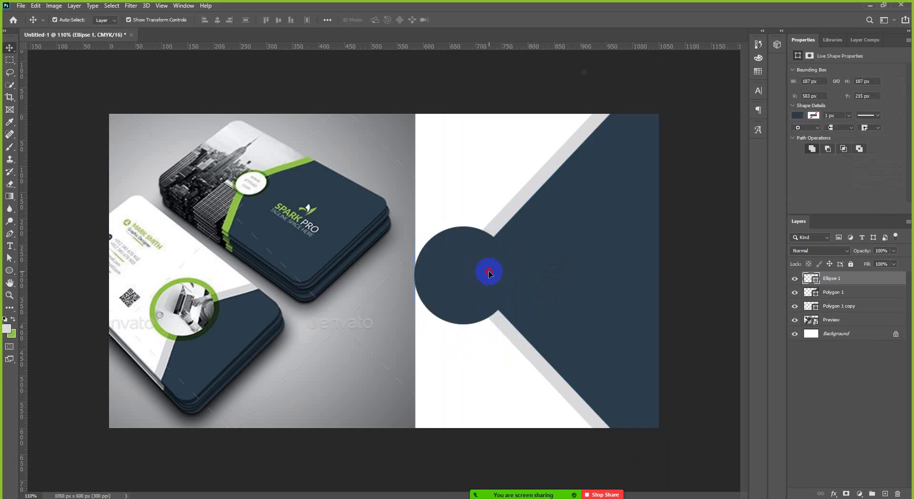
drag(489, 272, 491, 268)
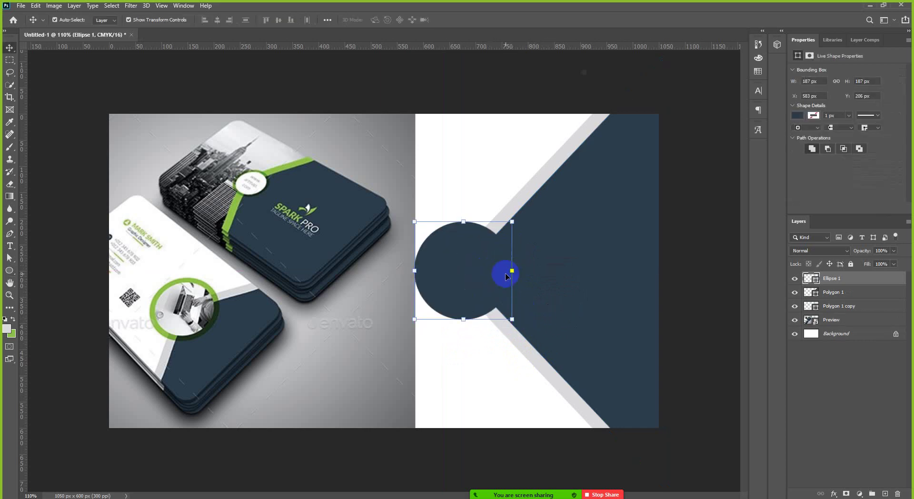
Step: Fill the circle with the green background color, check it deselected, and select it again
key(ctrl+BackSpace)
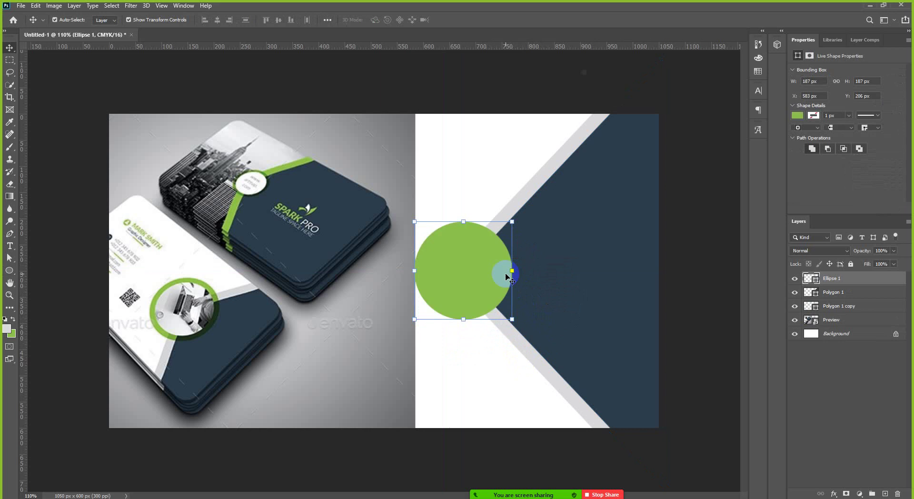
click(715, 241)
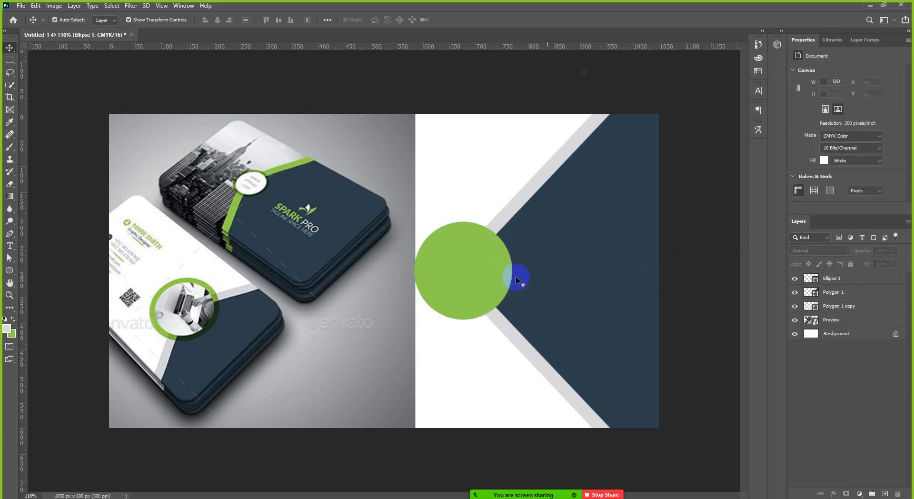
key(ctrl+minus)
key(ctrl+plus)
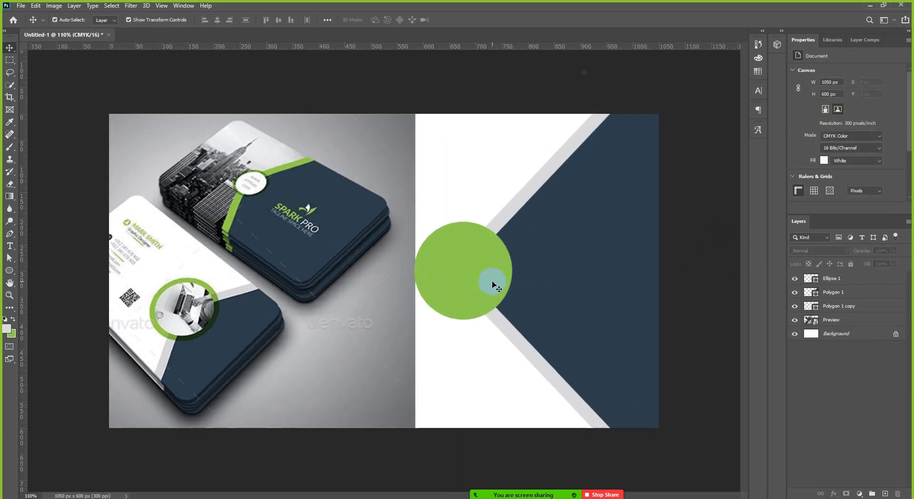
click(493, 285)
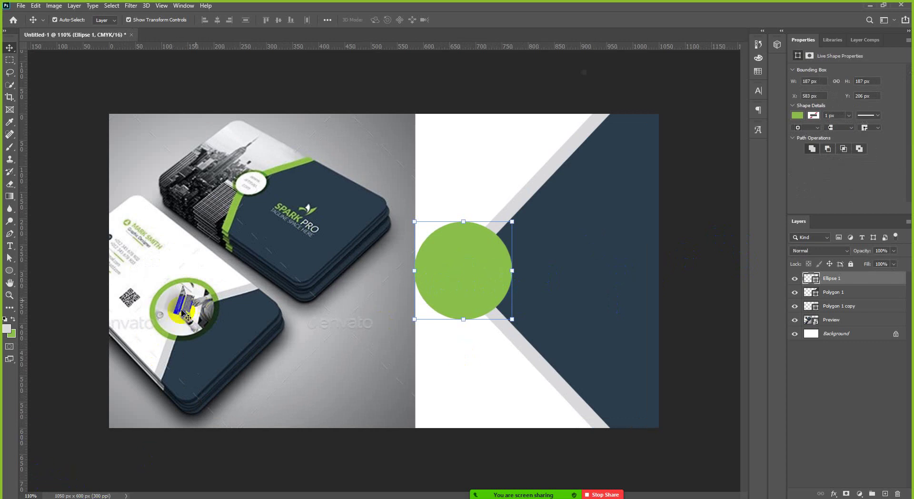
Step: Switch to the Chrome browser, search Google for "computer hand image" and show the image results
click(95, 472)
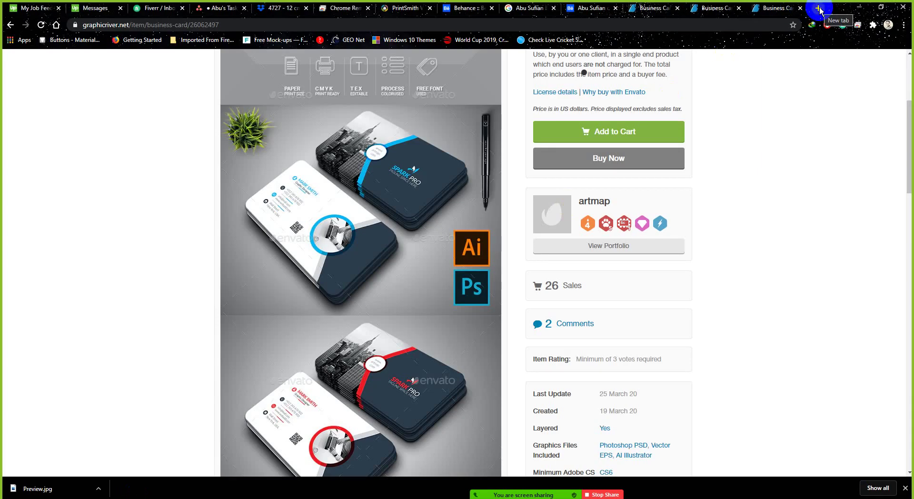
click(529, 8)
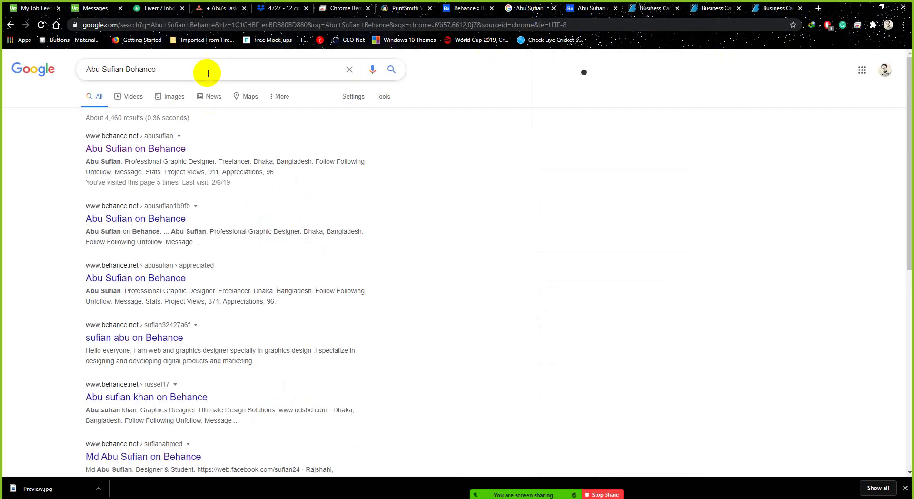
drag(209, 73, 21, 71)
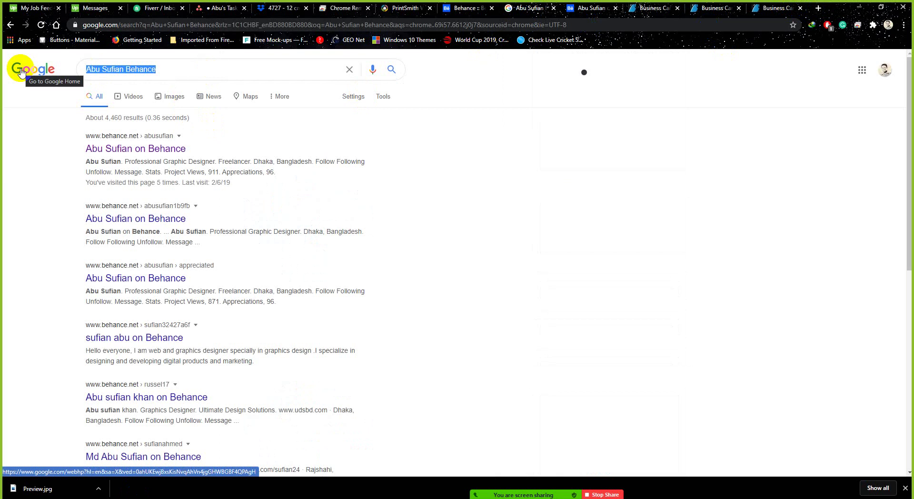
text(computer)
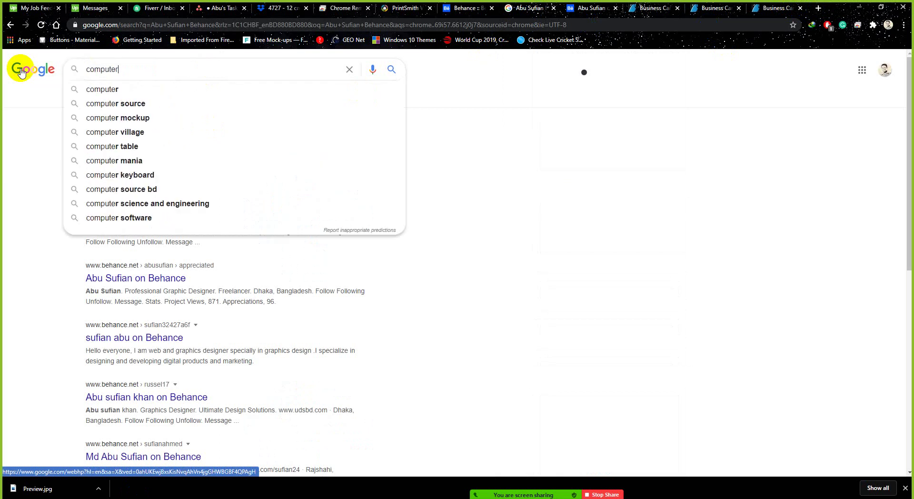
text( hand)
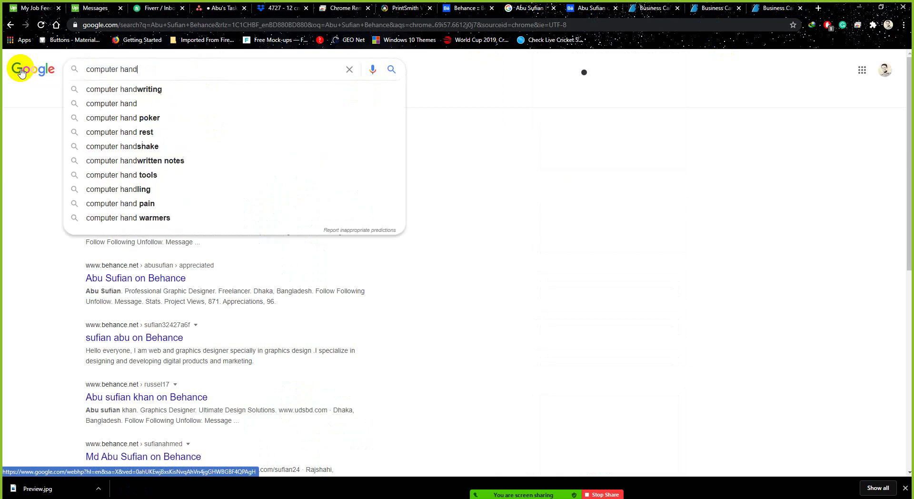
text( image)
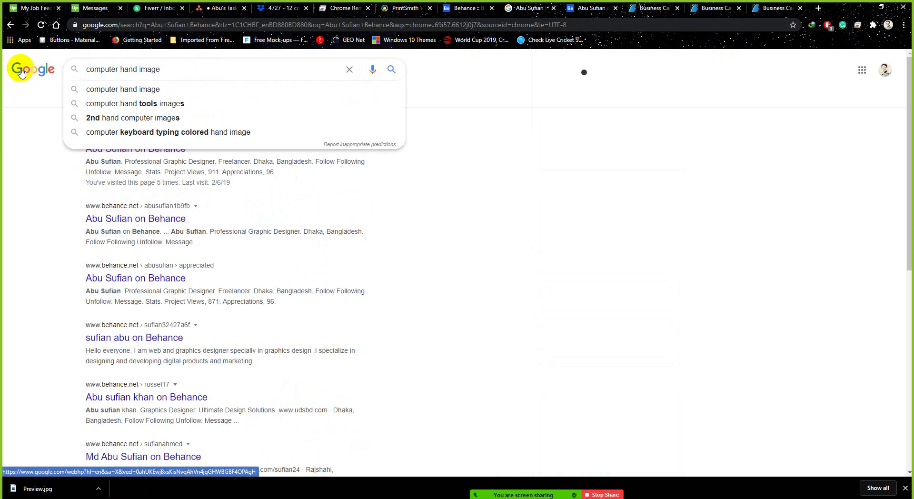
key(Return)
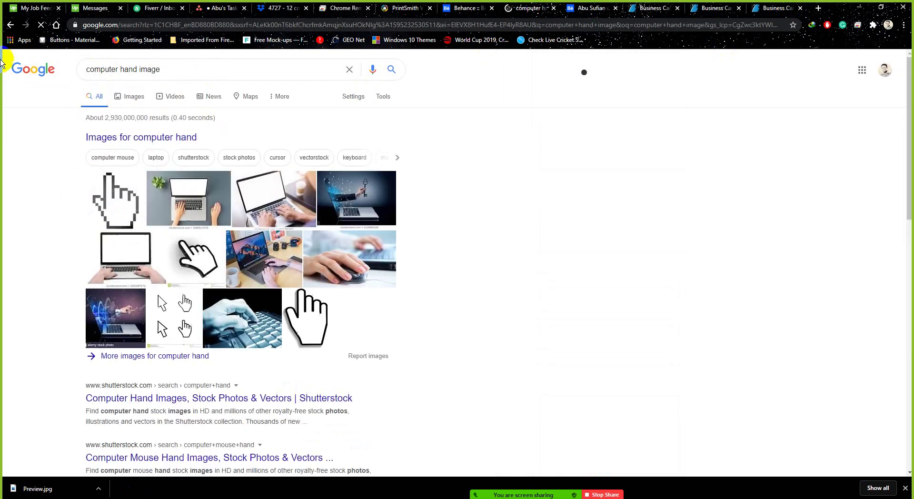
click(136, 99)
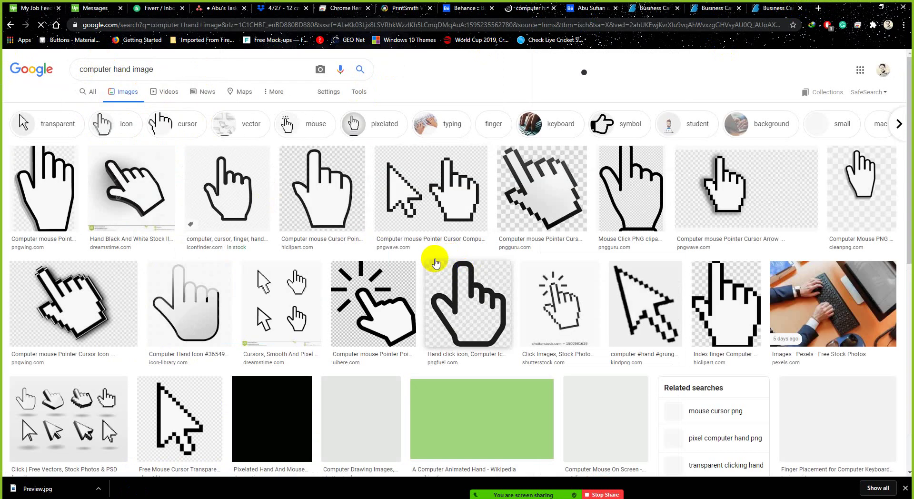
Step: Look through the image results for a photo of hands at a computer resembling the mockup's circular photo
scroll(435, 261, down, 4)
scroll(448, 261, down, 8)
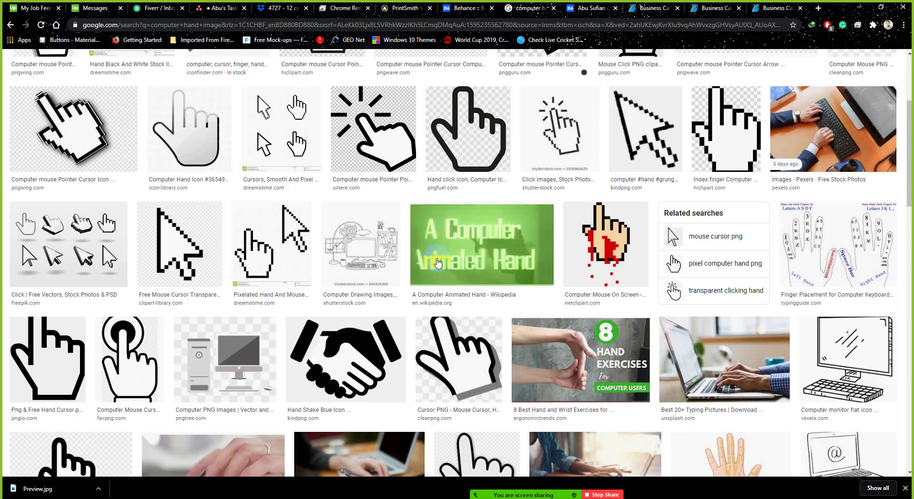
scroll(466, 255, down, 2)
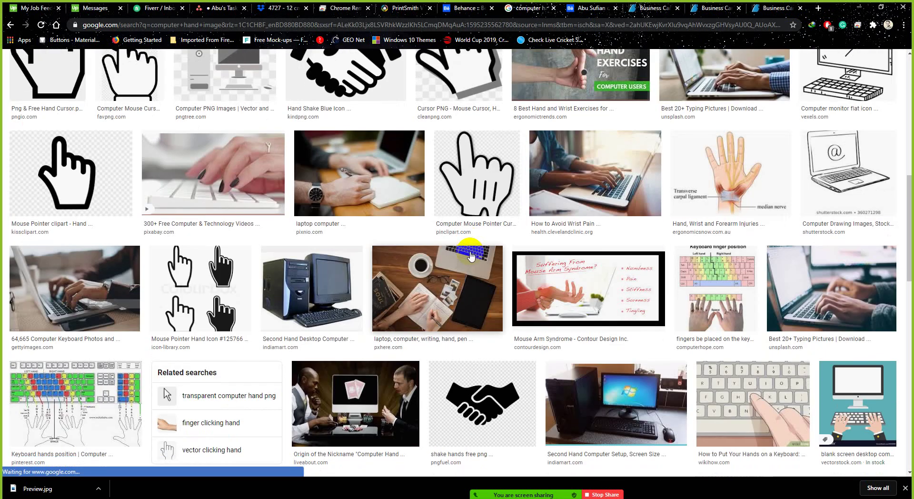
scroll(390, 275, down, 1)
scroll(389, 276, down, 6)
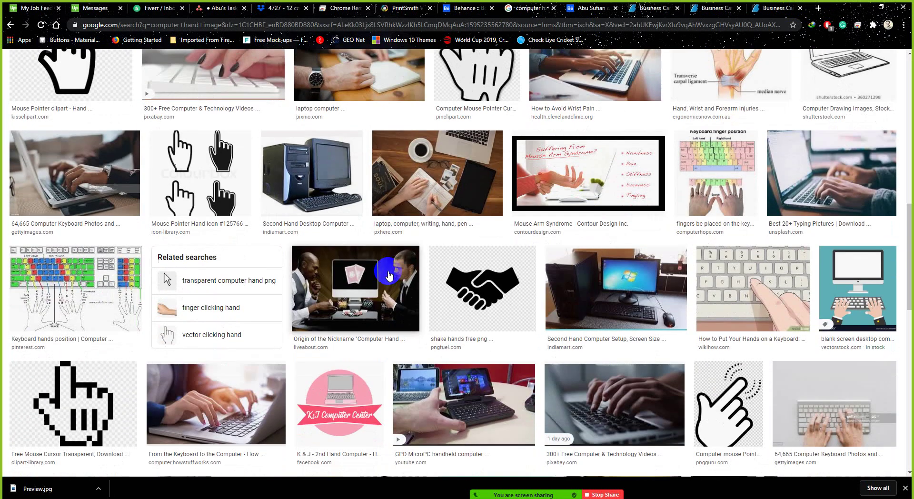
scroll(389, 276, down, 4)
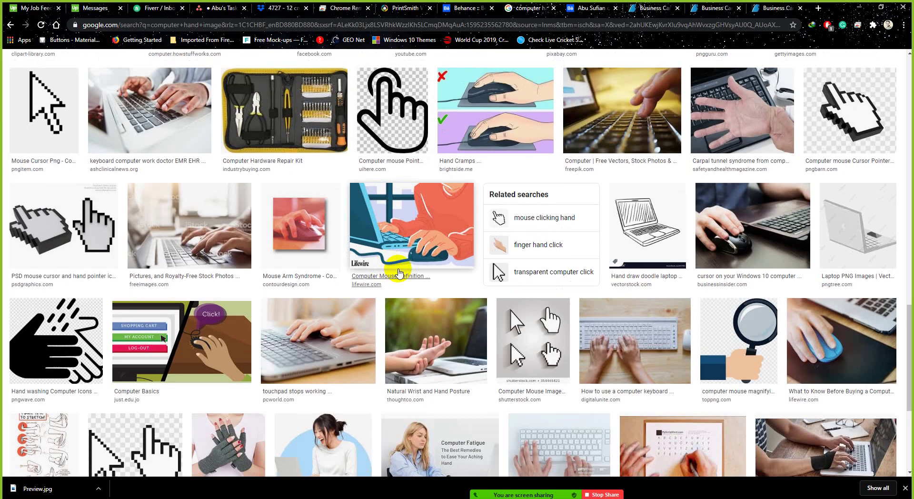
scroll(400, 270, down, 8)
scroll(400, 270, up, 5)
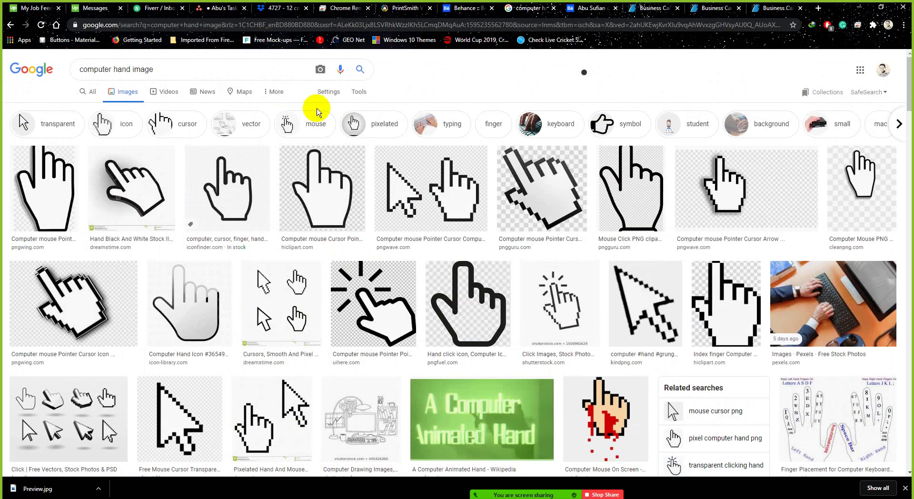
Step: Limit the image results to the Large size
click(84, 109)
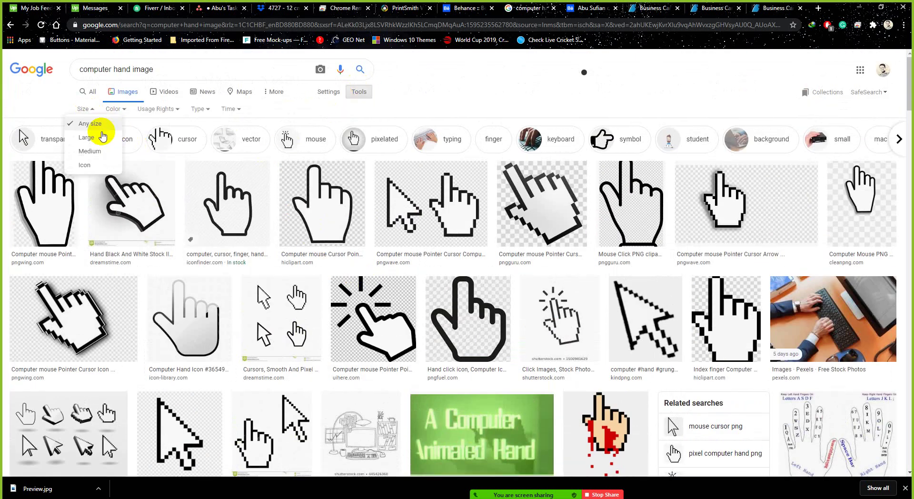
click(91, 136)
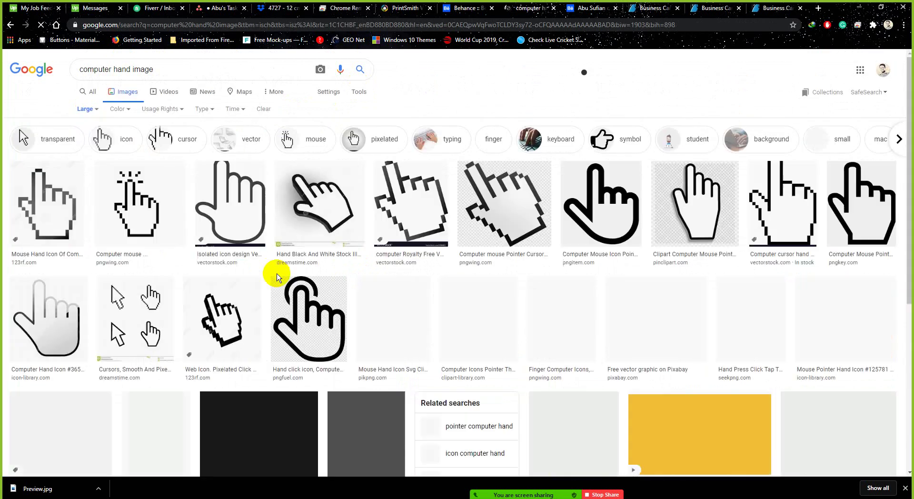
Step: Look through the large image results and open the top-view photo of hands using a laptop beside a coffee cup
scroll(278, 275, down, 4)
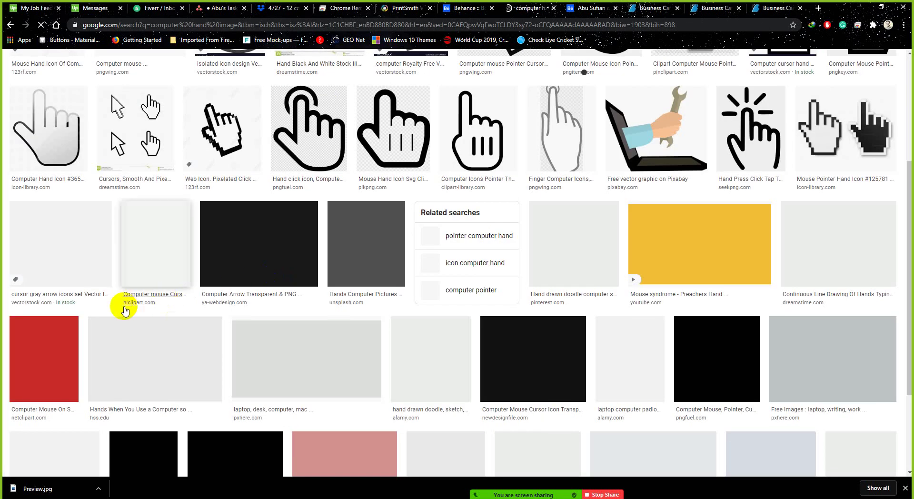
scroll(141, 313, down, 2)
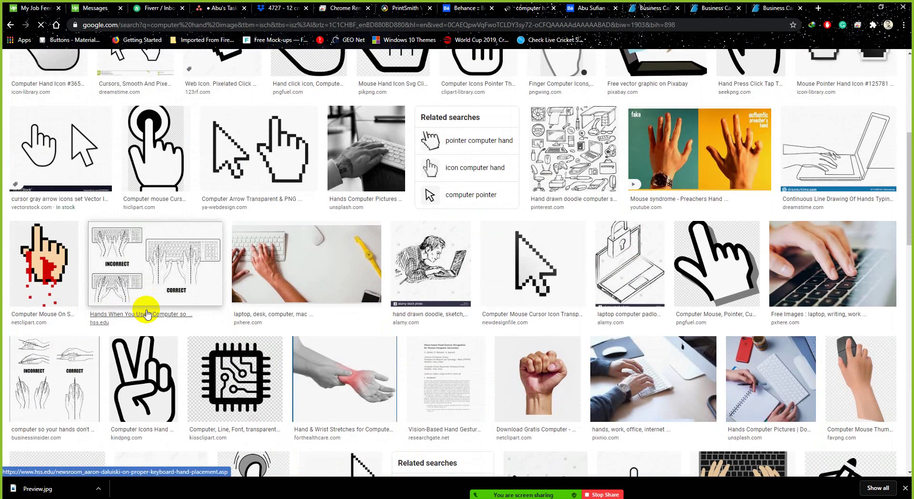
scroll(147, 314, down, 5)
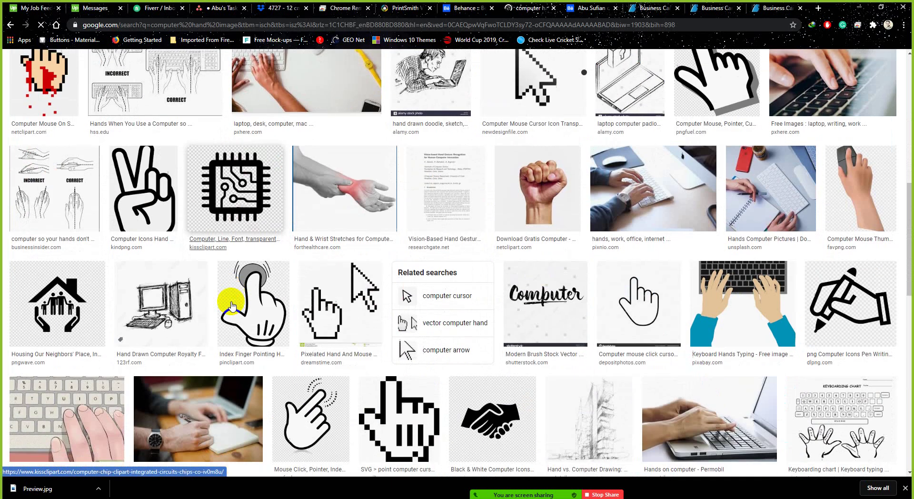
scroll(231, 305, down, 4)
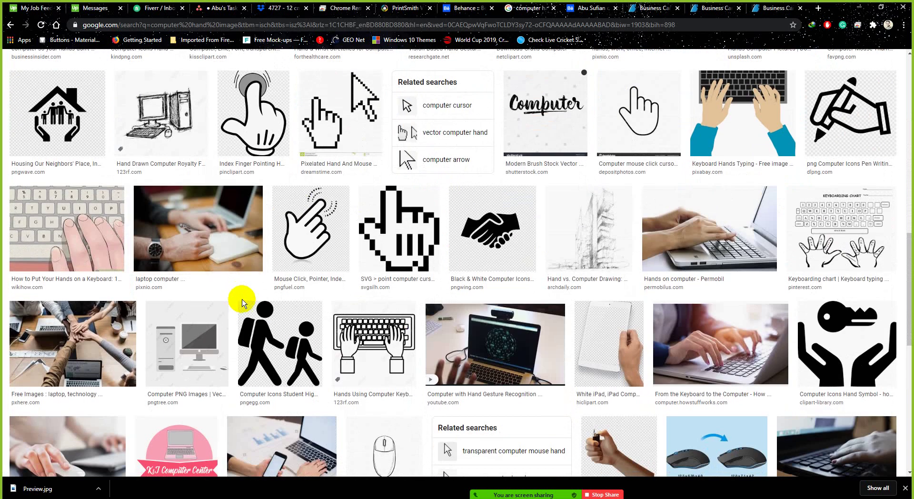
scroll(243, 304, down, 5)
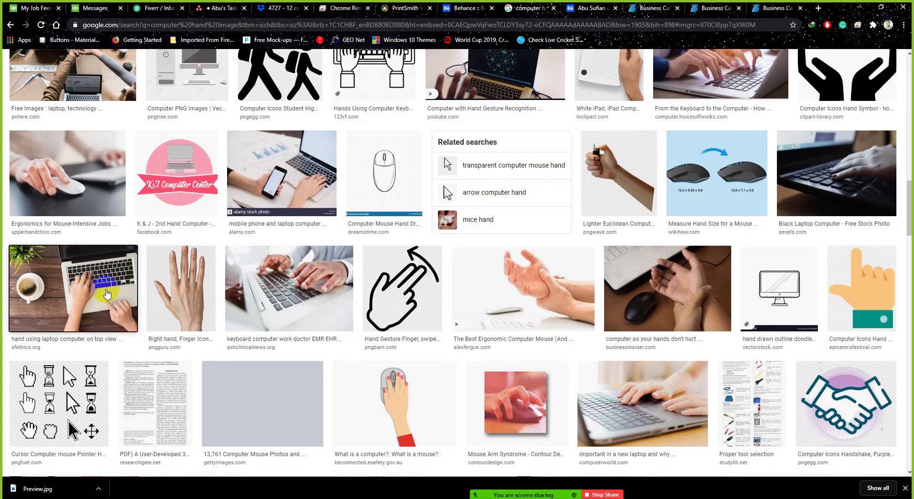
click(94, 292)
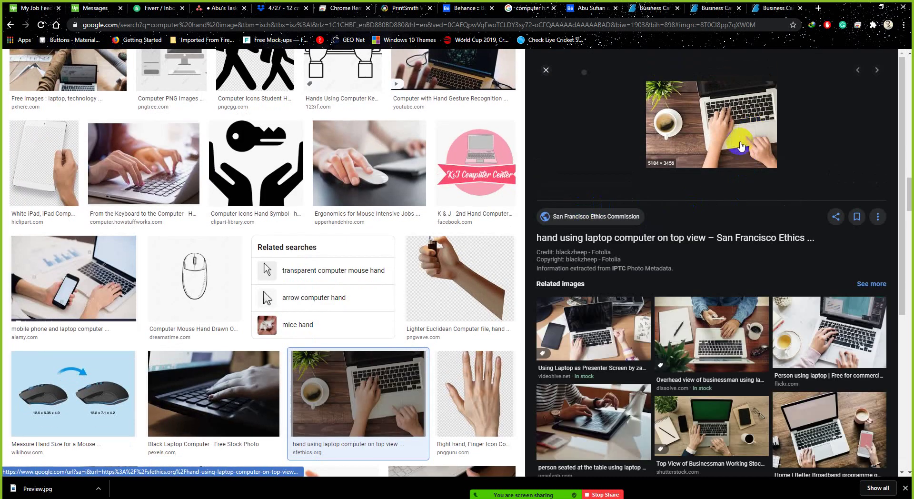
Step: Open the related Shutterstock image showing a top view of a businessman working on a green-screen laptop
scroll(731, 331, down, 1)
scroll(732, 335, down, 2)
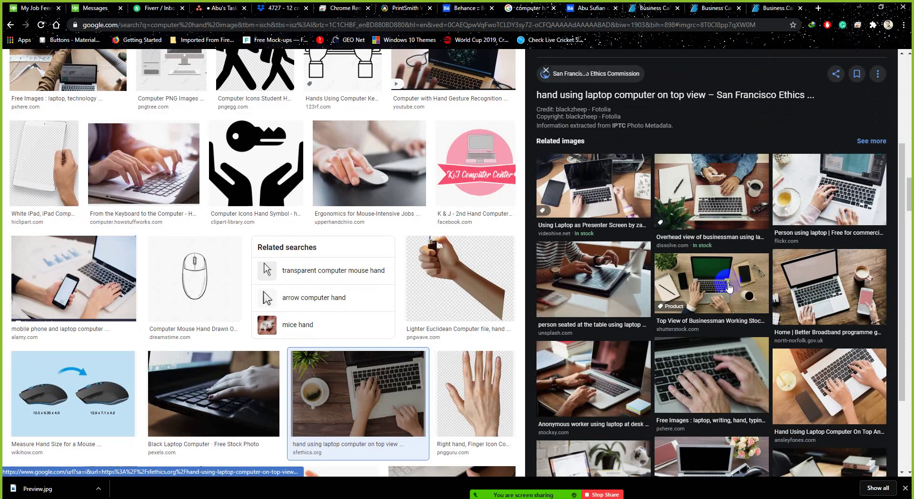
click(729, 286)
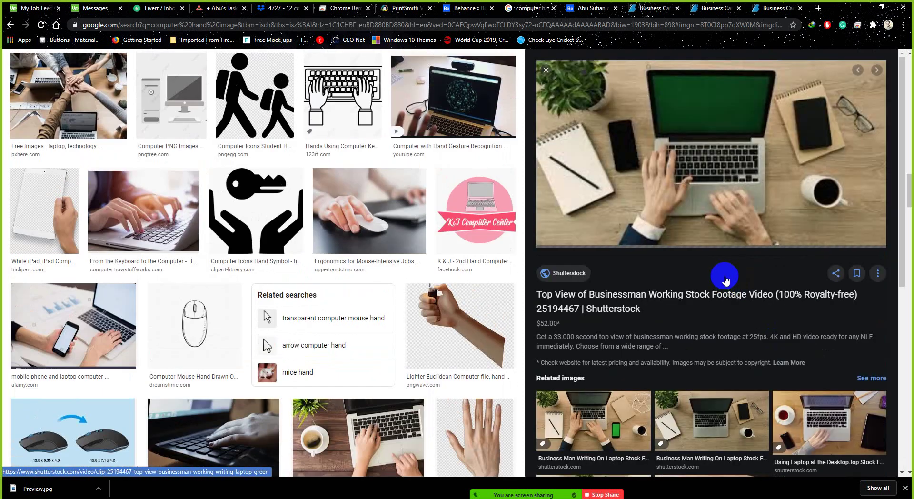
Step: Save the businessman laptop image as 3.jpg in the GD #110 folder
scroll(726, 280, down, 1)
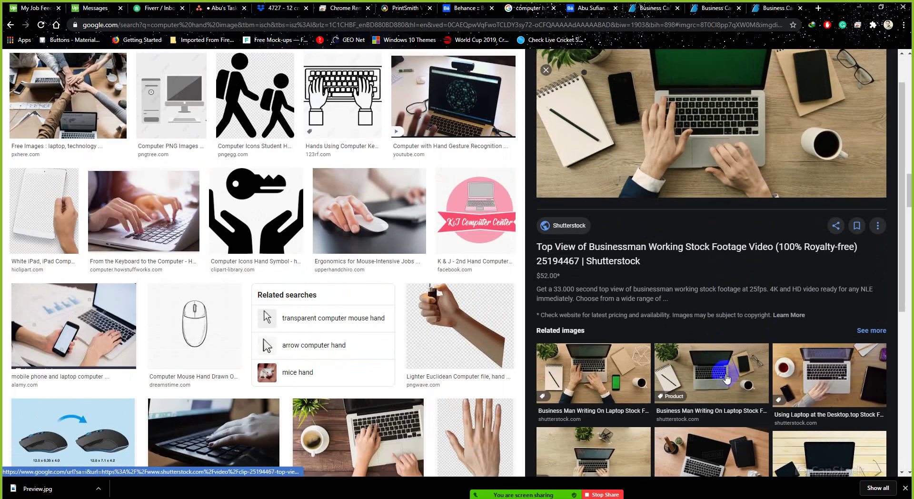
scroll(713, 285, up, 1)
right_click(709, 149)
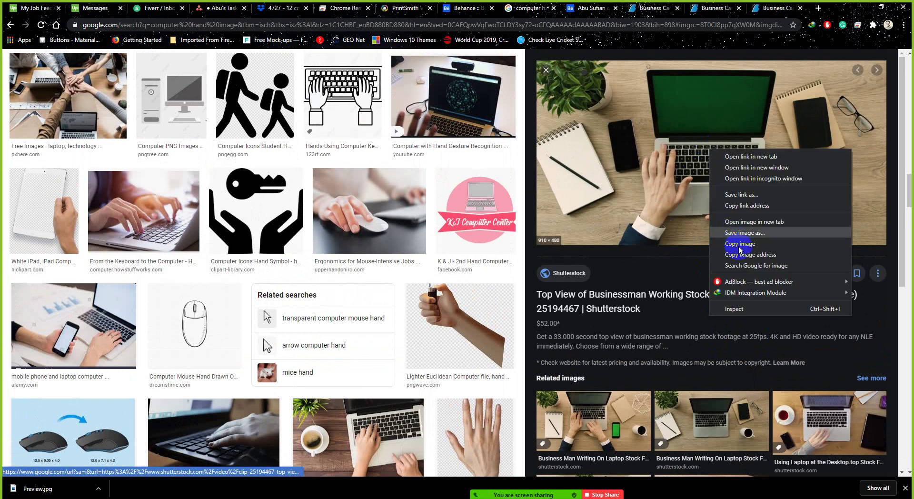
click(744, 233)
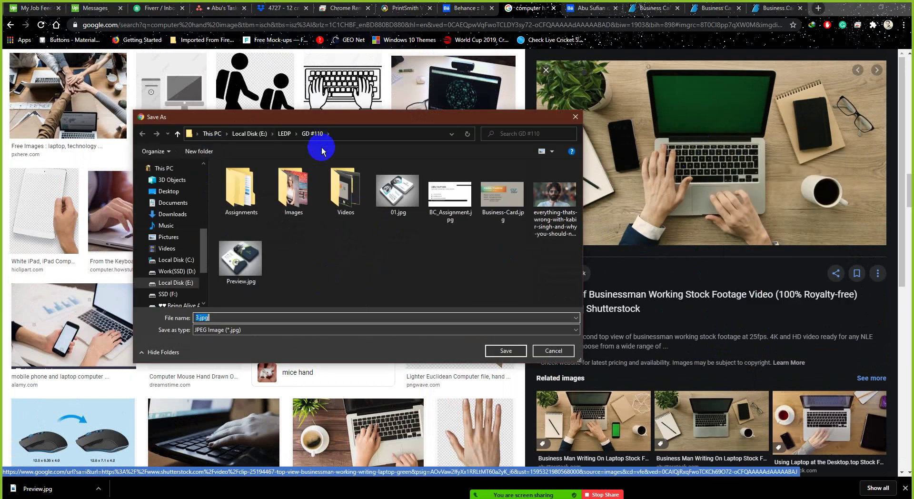
click(504, 351)
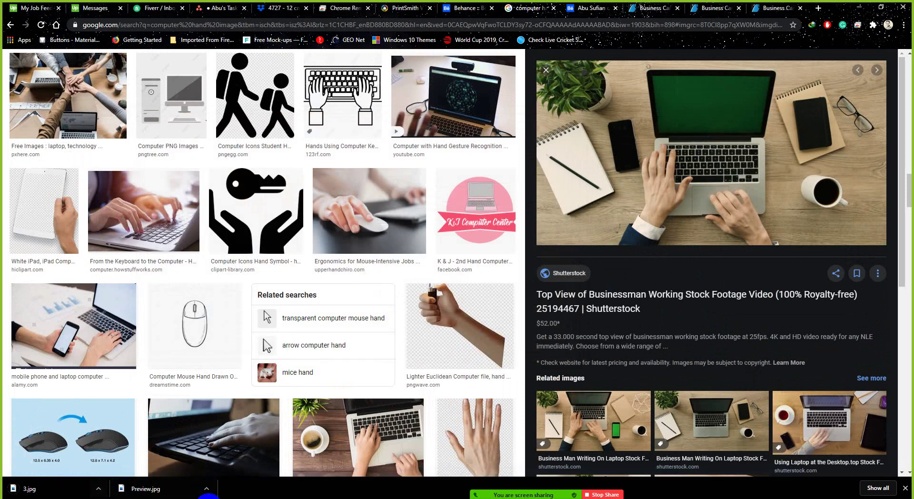
Step: Switch to Photoshop and place 3.jpg as an embedded image in the business card document
mouse_move(208, 497)
click(219, 459)
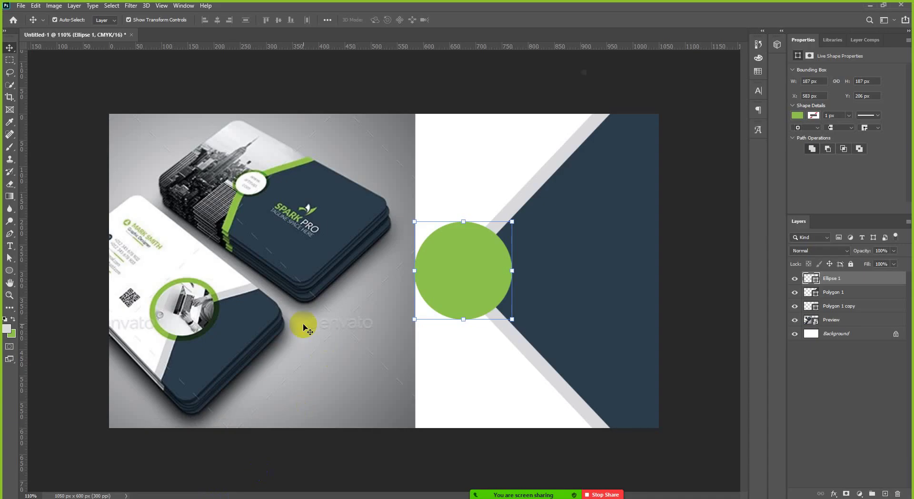
click(22, 7)
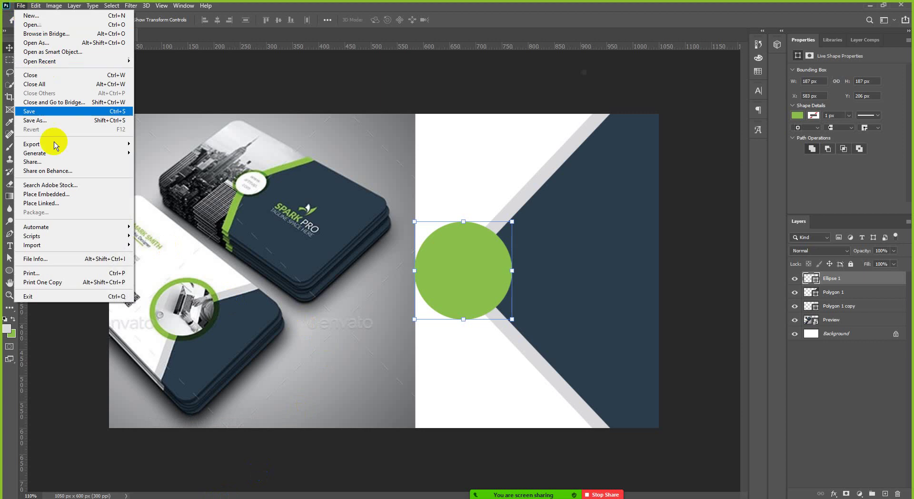
click(56, 195)
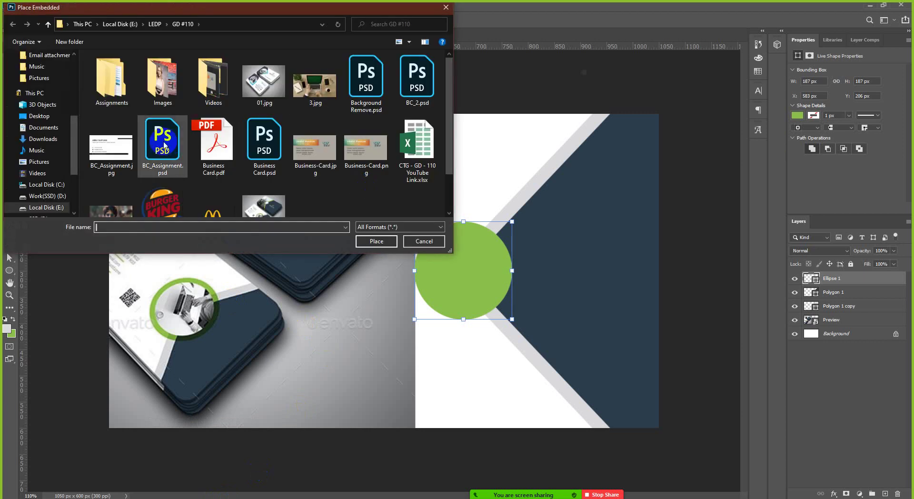
double_click(317, 87)
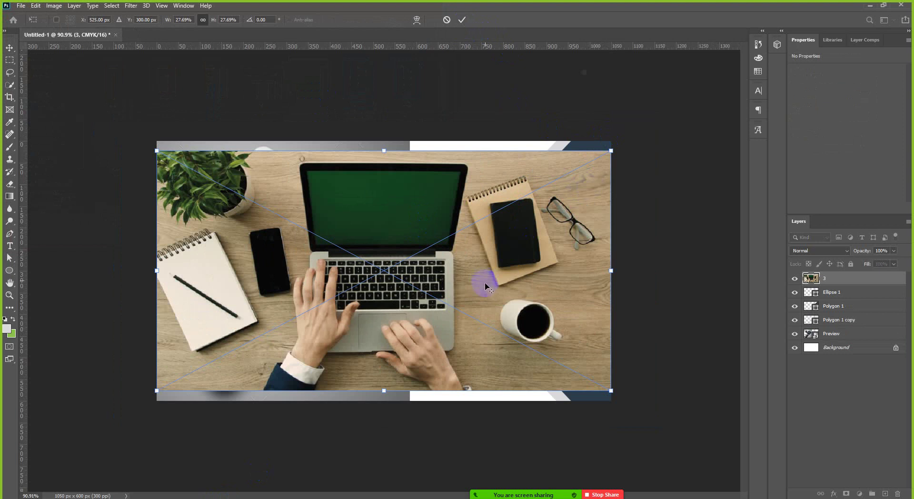
Step: Scale the placed laptop photo proportionally to about 10.38% around its center and commit the transform
scroll(485, 286, up, 2)
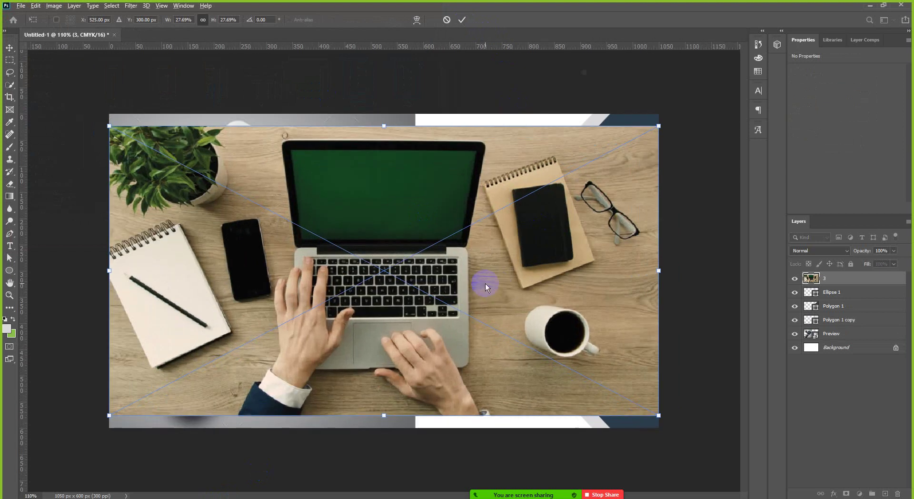
click(660, 128)
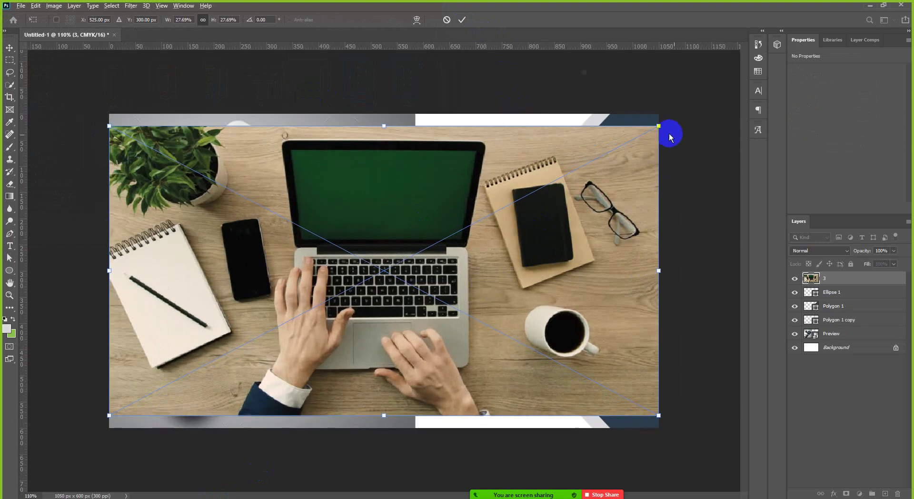
drag(660, 126, 486, 216)
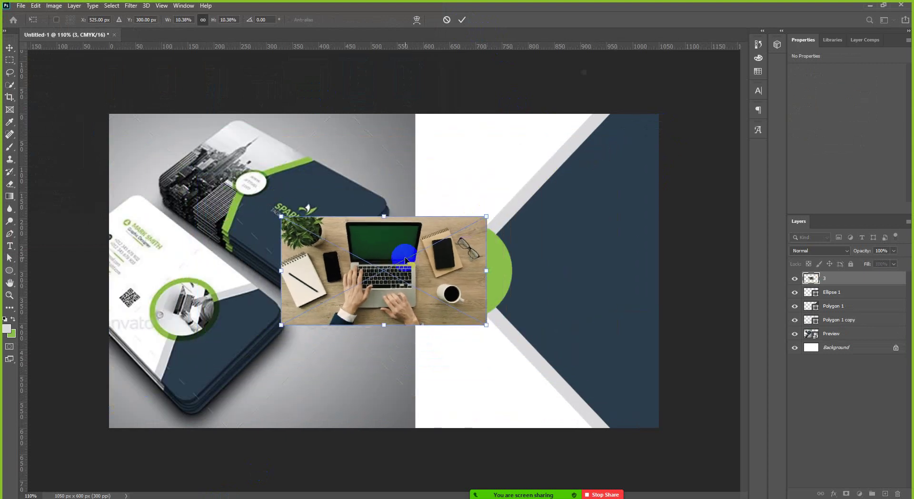
click(463, 21)
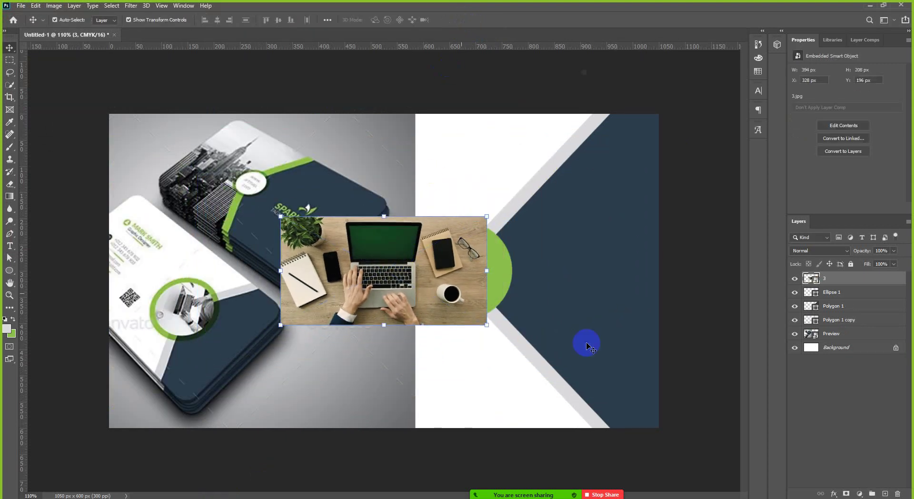
Step: Clip the laptop photo layer 3 to the Ellipse 1 layer with a clipping mask
click(837, 294)
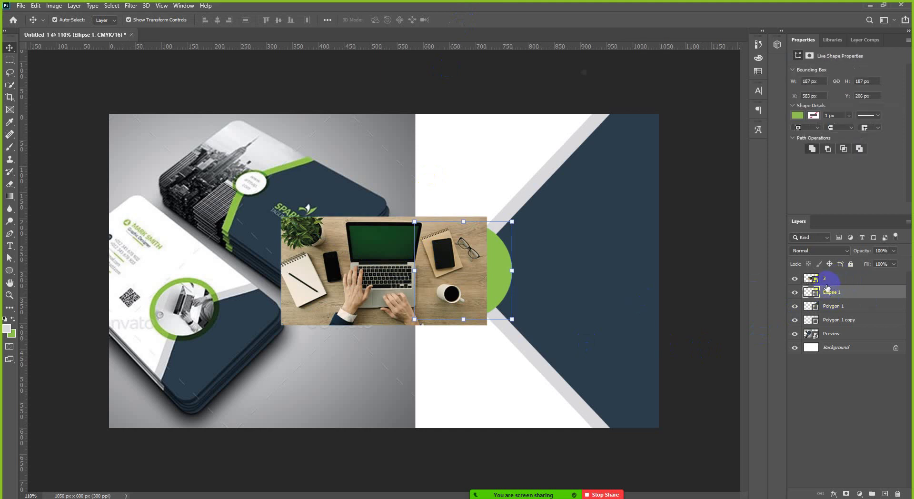
shift+click(831, 279)
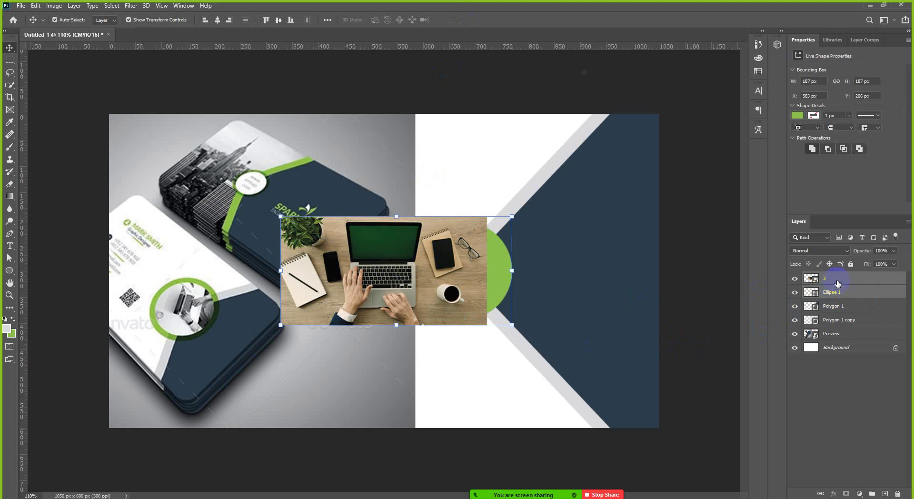
click(849, 294)
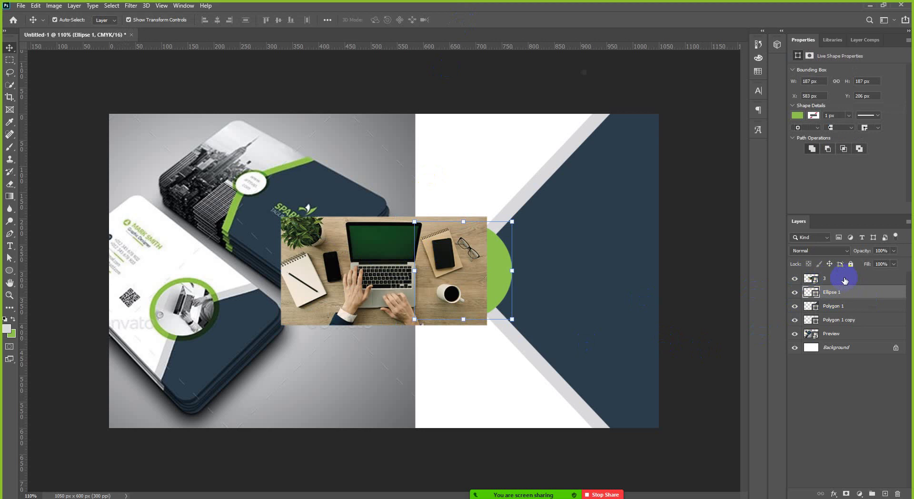
shift+click(844, 279)
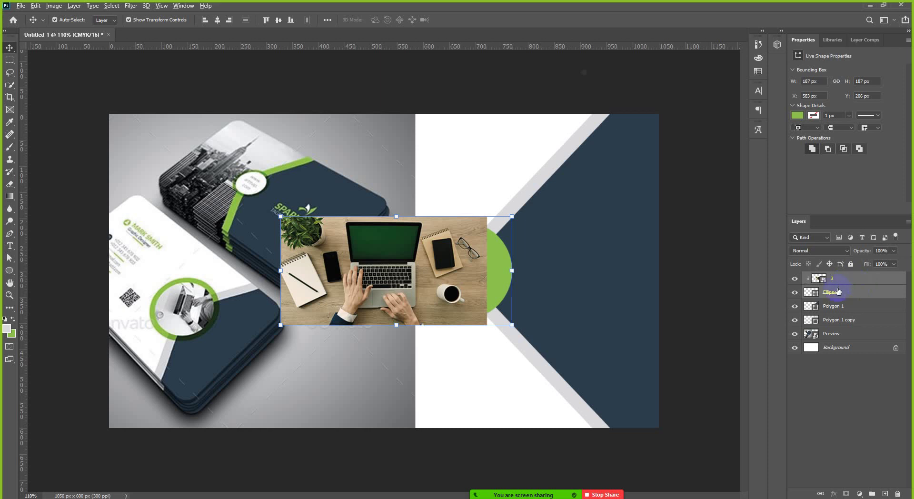
Step: Move the clipped photo across to about X 480 px so the laptop and hands fill the circle
scroll(563, 301, down, 2)
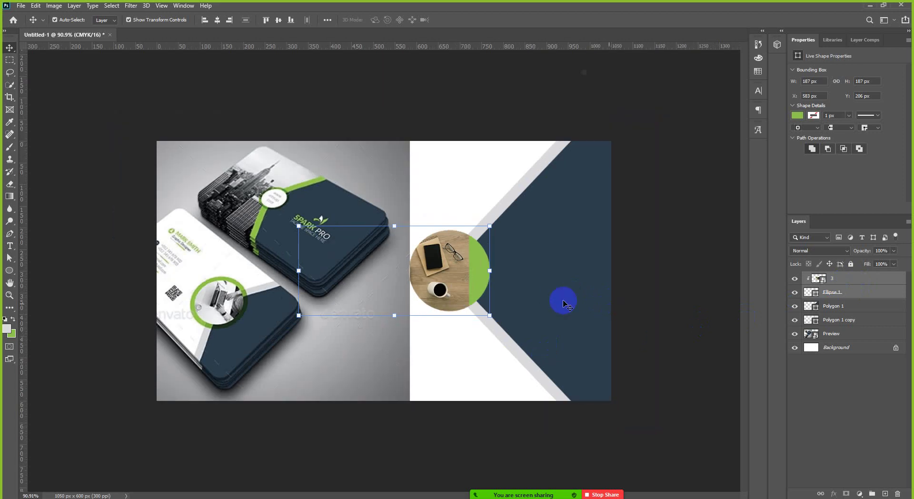
scroll(383, 270, up, 3)
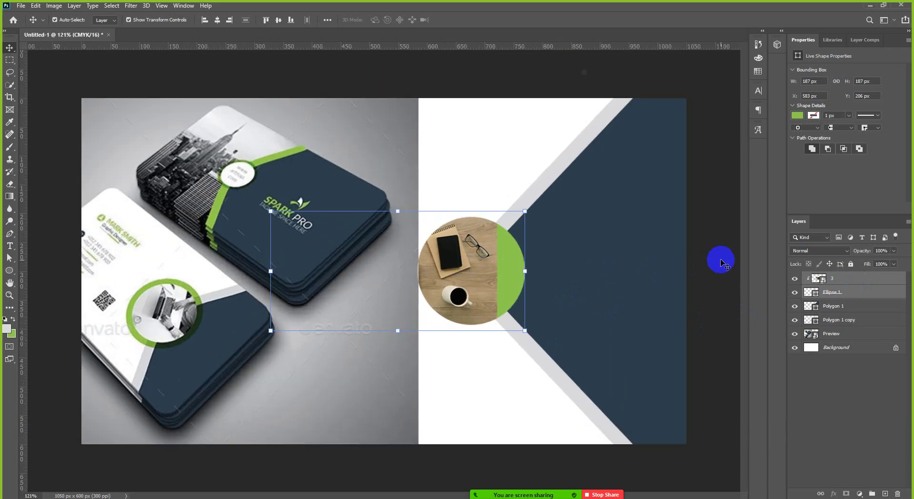
click(721, 261)
click(455, 269)
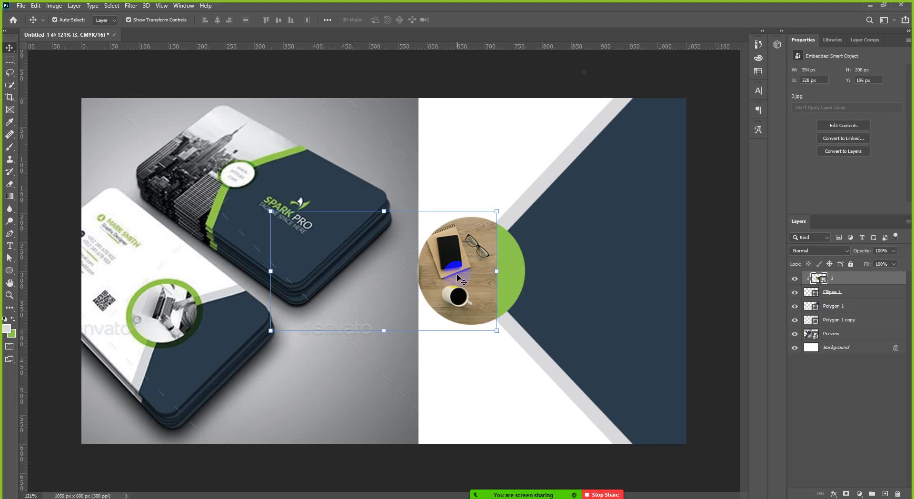
drag(457, 277, 500, 270)
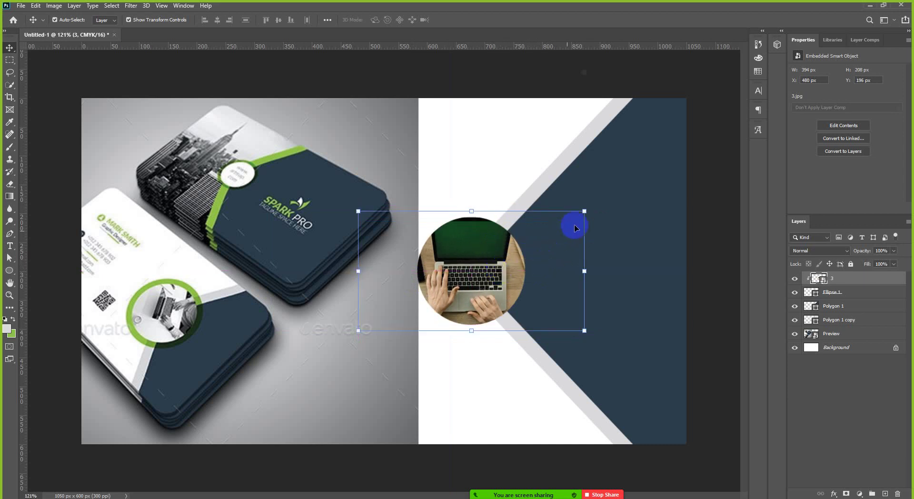
Step: Scale the clipped photo down to about 9.64%, commit the transform and deselect the layer
drag(584, 210, 576, 215)
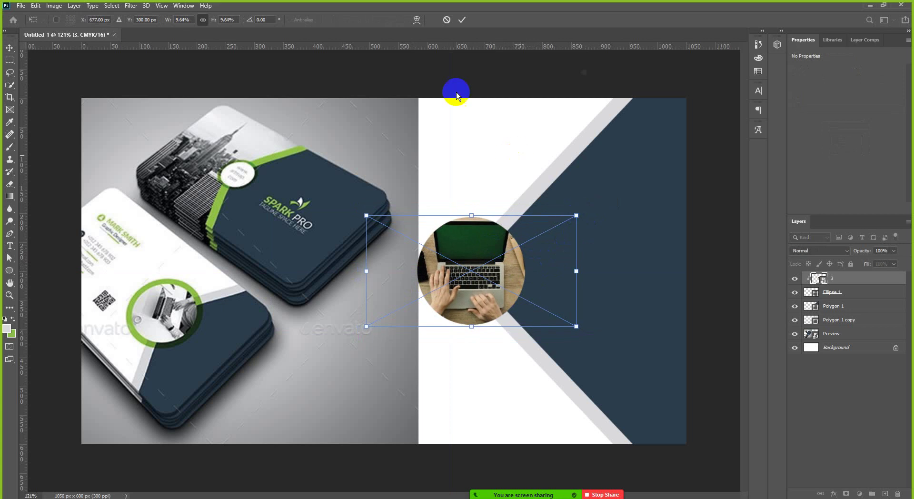
click(460, 19)
click(710, 151)
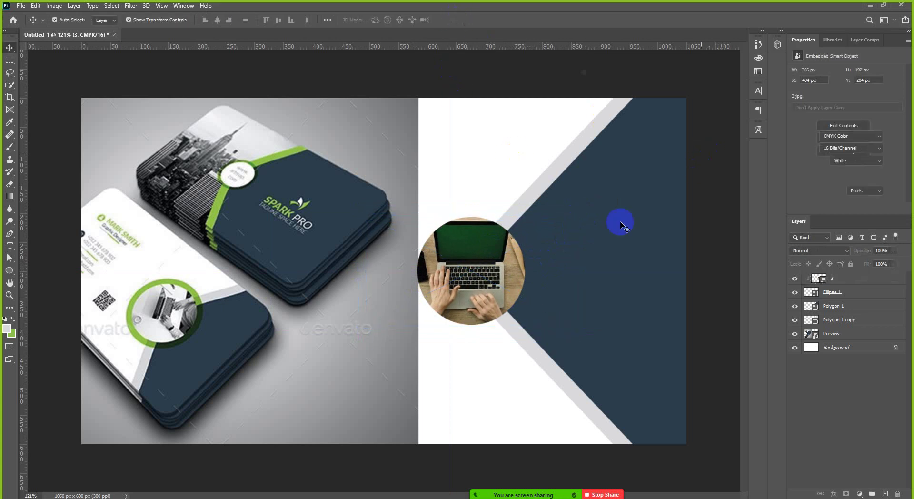
Step: Try to draw a circle about 225 px wide around the clipped photo with the Ellipse 1 layer selected, and undo it
key(ctrl+1)
scroll(535, 284, down, 1)
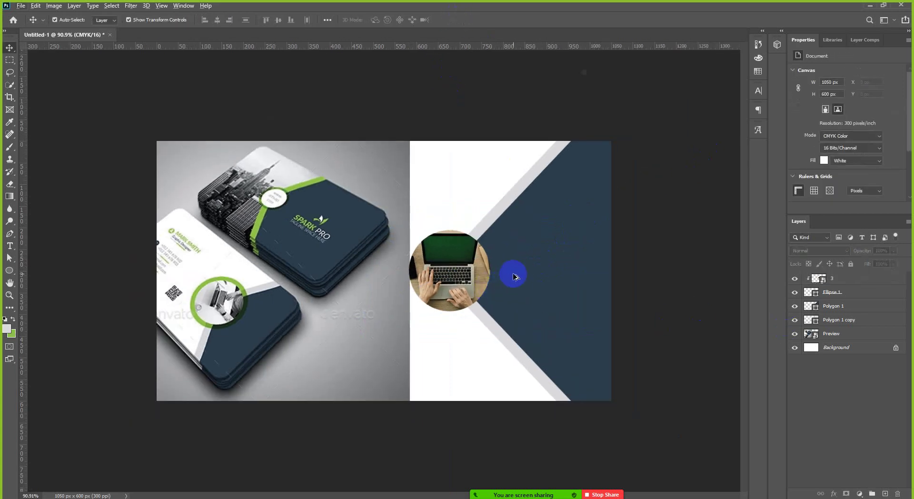
click(835, 294)
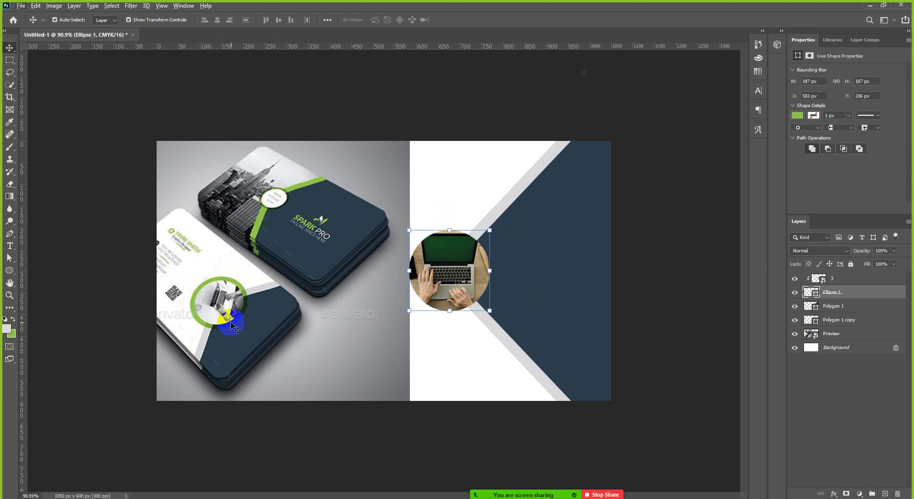
click(9, 271)
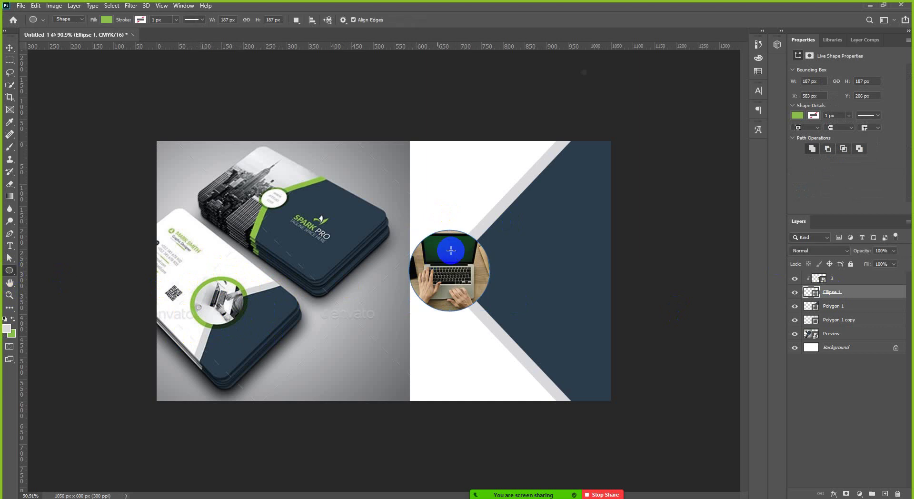
drag(406, 217, 502, 339)
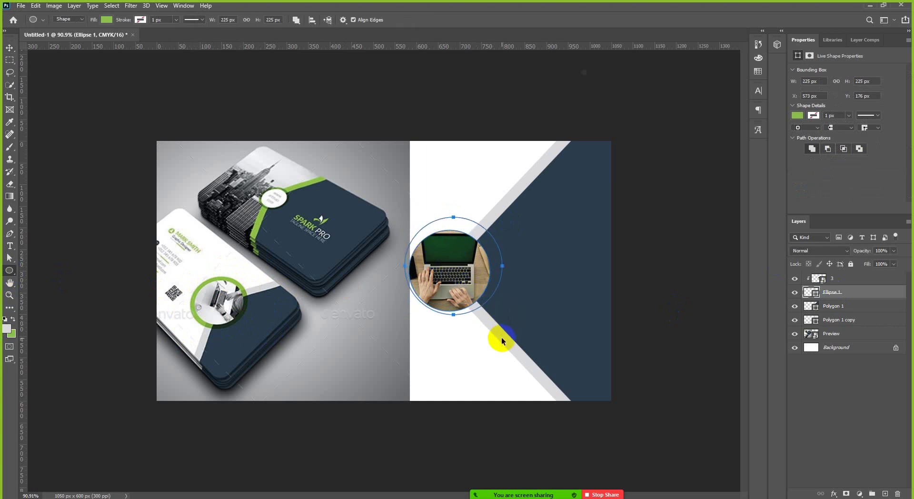
key(ctrl+z)
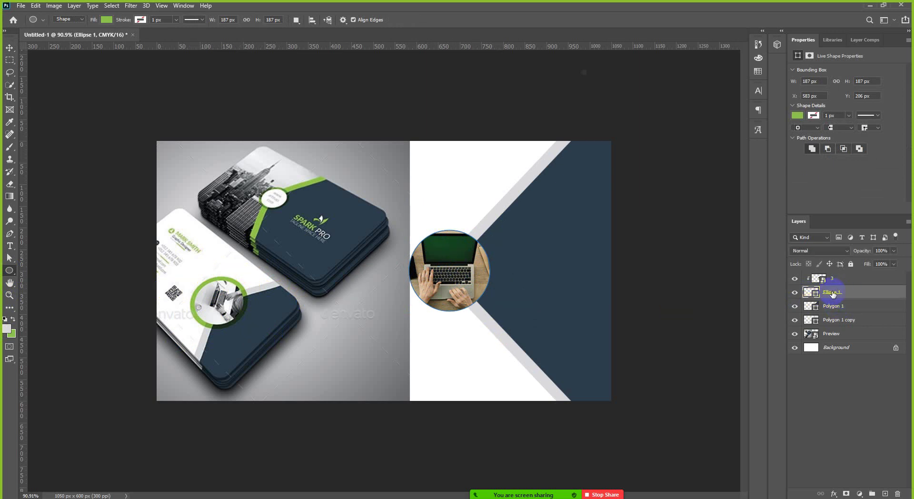
Step: Duplicate Ellipse 1 and scale the original underneath to about 118% from its centre, forming a green ring around the photo
key(ctrl+j)
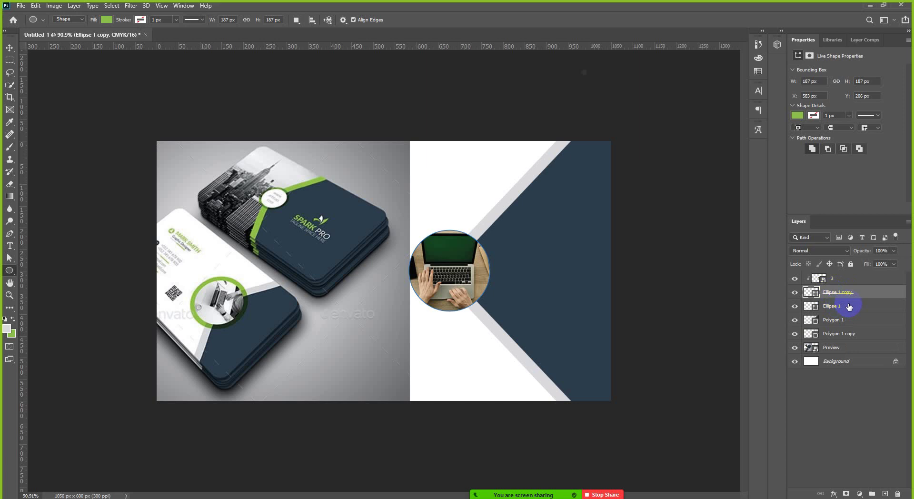
click(845, 307)
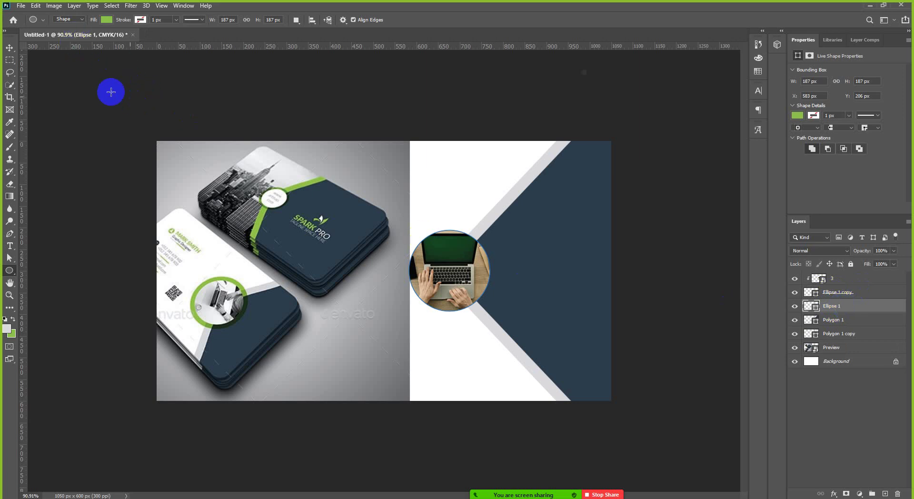
click(10, 47)
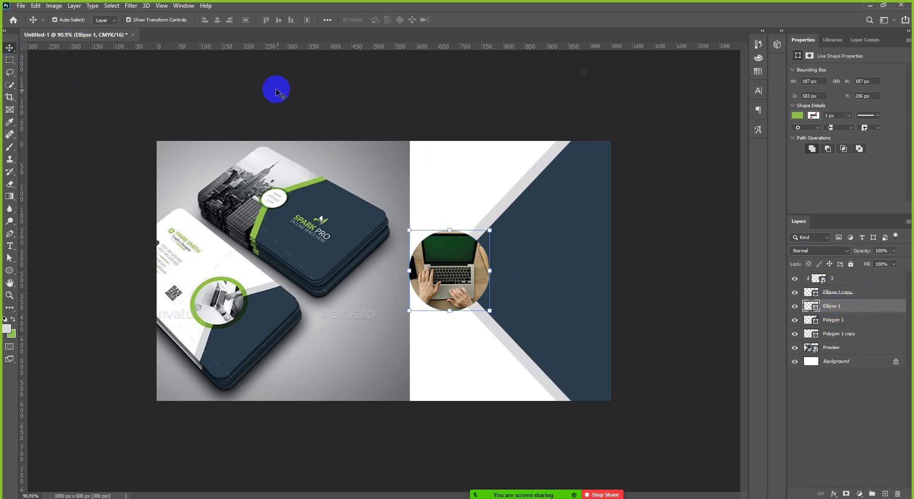
click(489, 231)
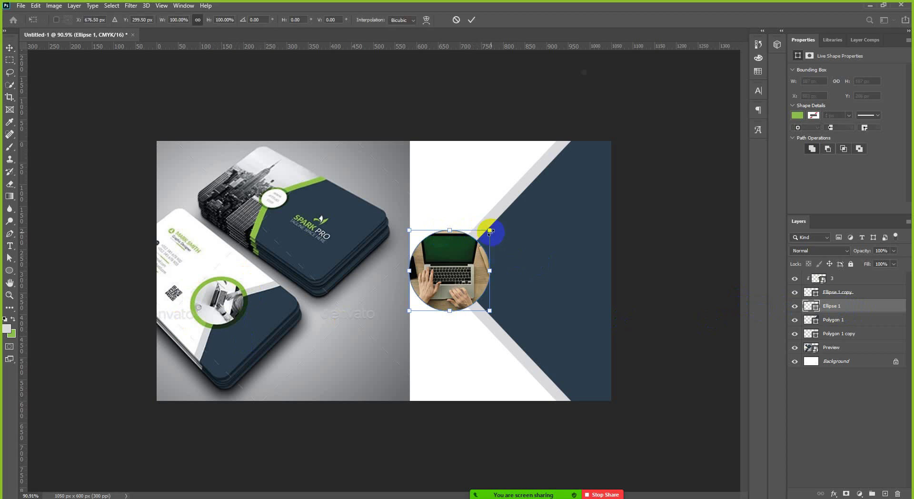
drag(491, 232, 498, 225)
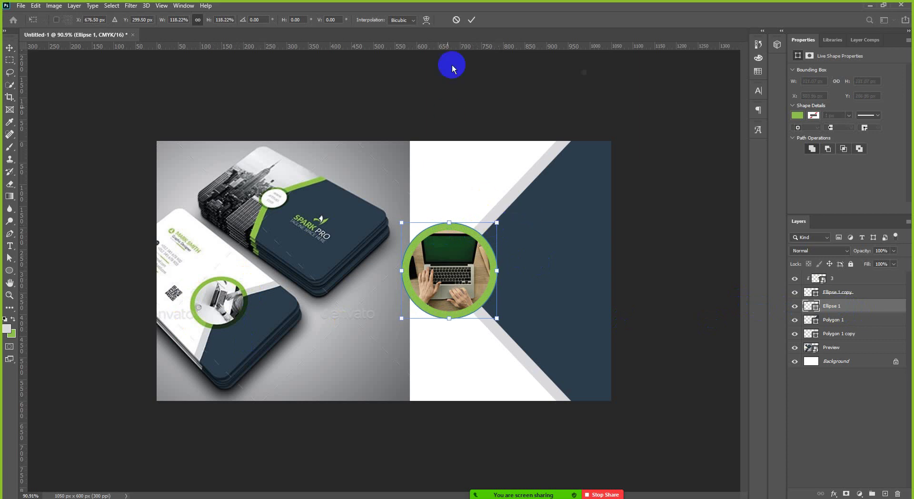
key(Return)
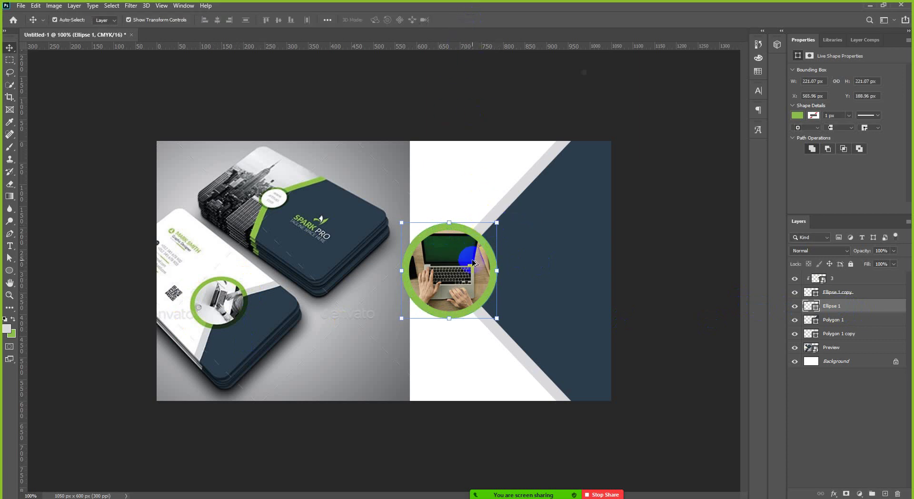
Step: Scale the laptop photo, Ellipse 1 copy and Ellipse 1 layers together to about 108%
scroll(474, 243, up, 2)
scroll(474, 243, down, 1)
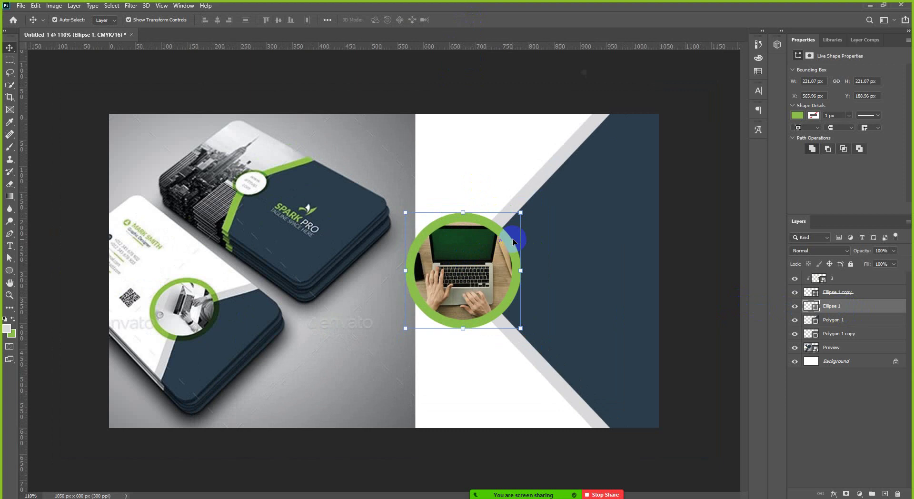
key(ctrl+minus)
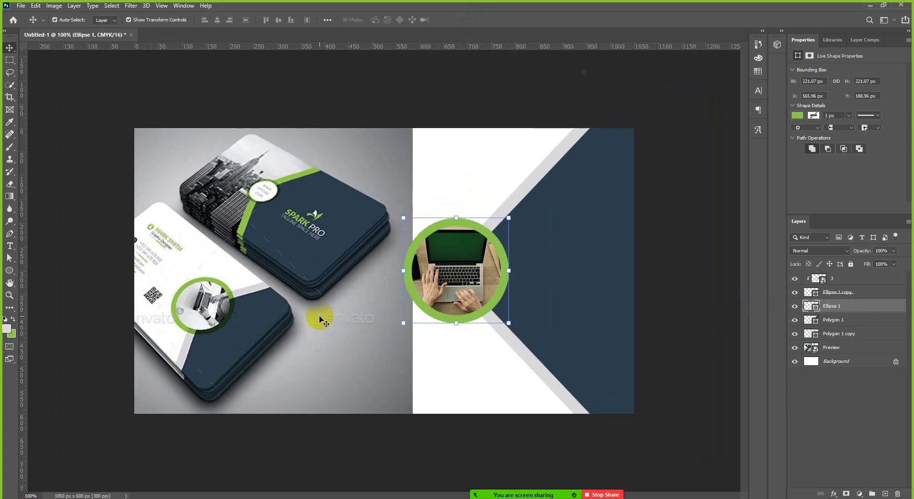
click(498, 252)
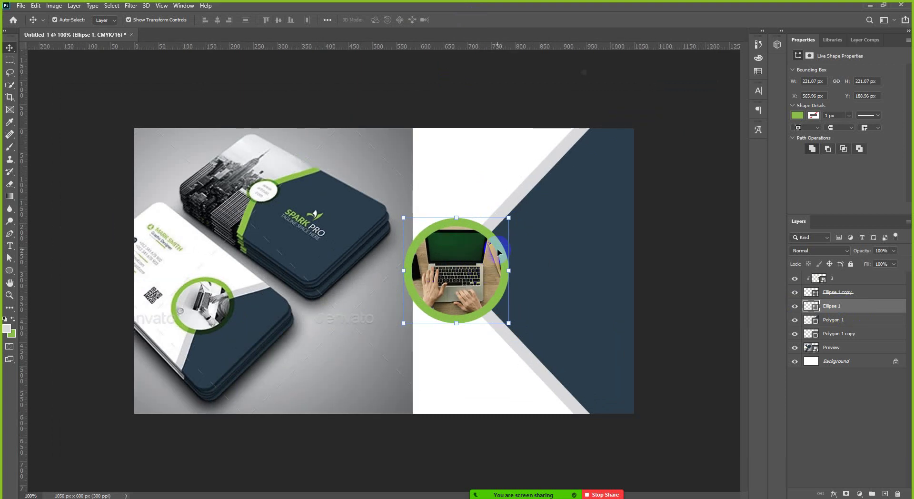
scroll(497, 252, up, 2)
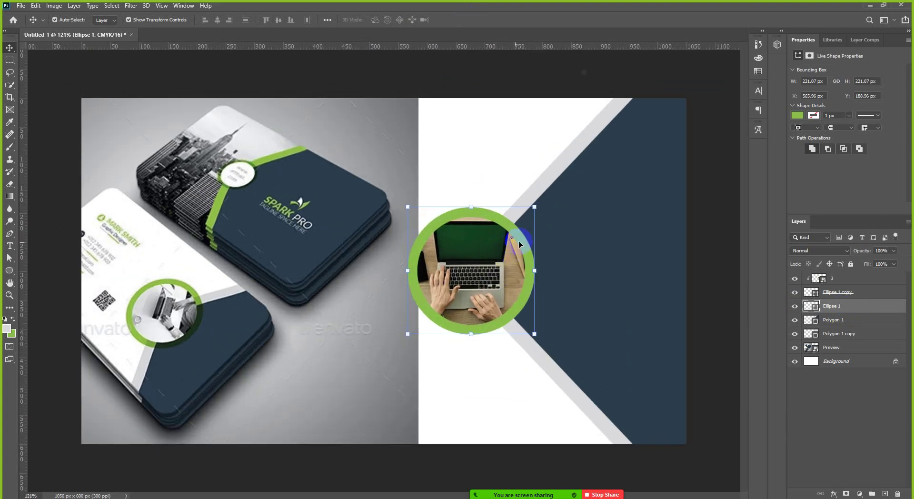
click(535, 206)
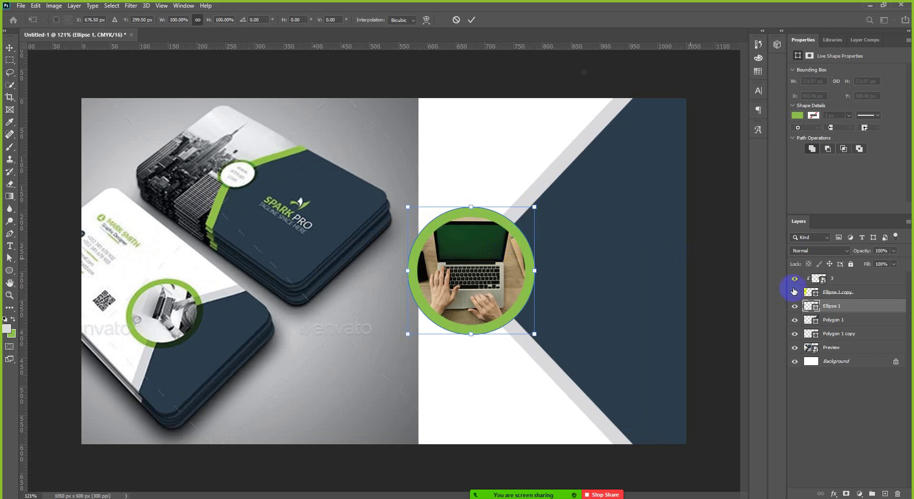
click(842, 307)
shift+click(839, 293)
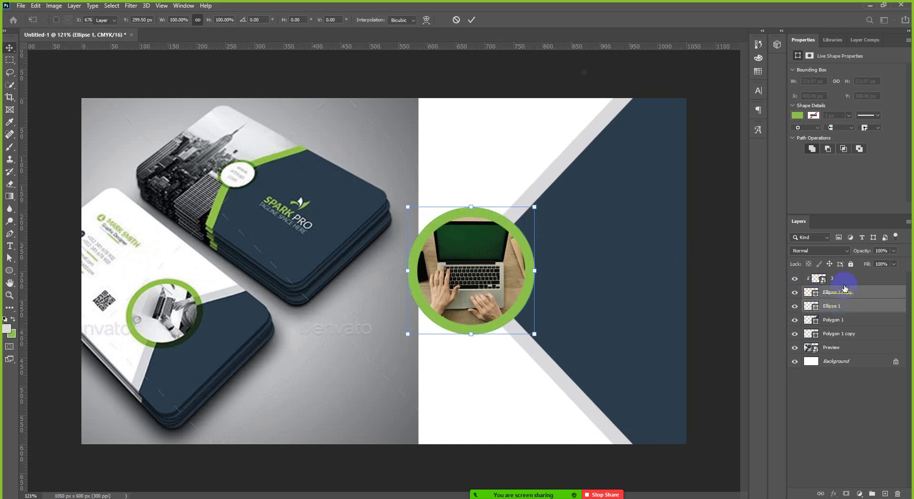
key(alt+shift+bracketright)
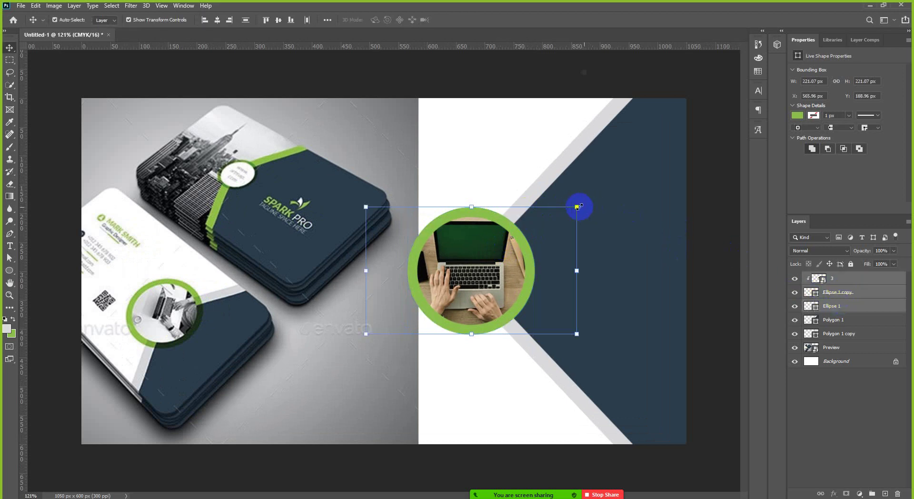
key(ctrl+t)
mouse_move(577, 207)
mouse_down()
mouse_move(590, 193)
mouse_move(583, 197)
mouse_up()
Step: Enlarge only the Ellipse 1 ring by about 109%, to roughly 260 px wide, and deselect it
click(810, 306)
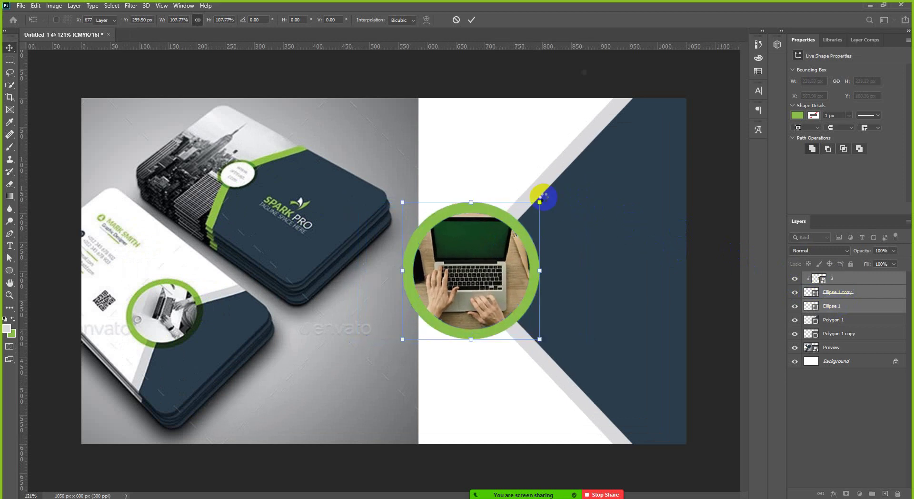
drag(539, 203, 547, 197)
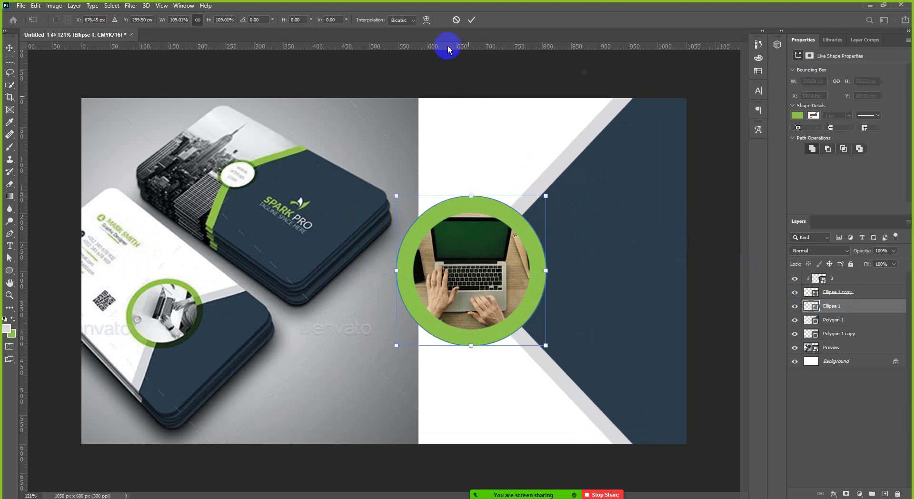
key(Return)
scroll(500, 193, down, 3)
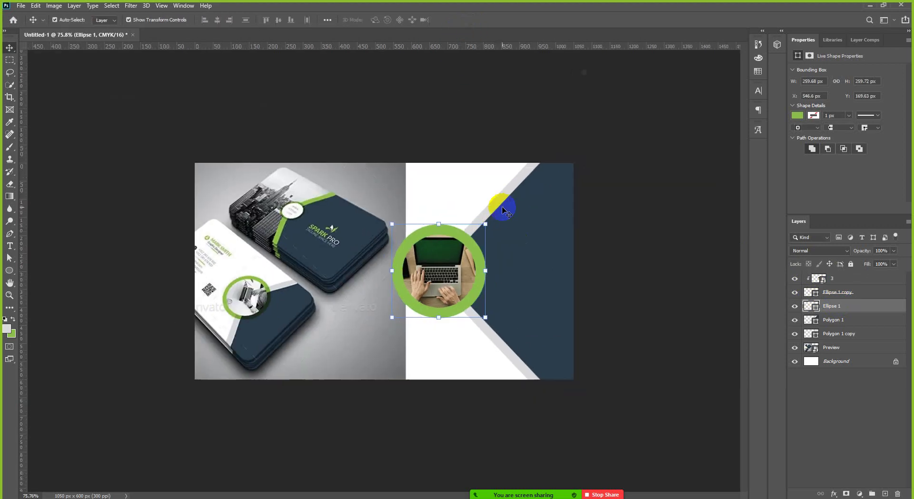
click(633, 223)
Step: Set the blend mode of the green Ellipse 1 ring to Multiply and deselect the layer
scroll(443, 261, up, 2)
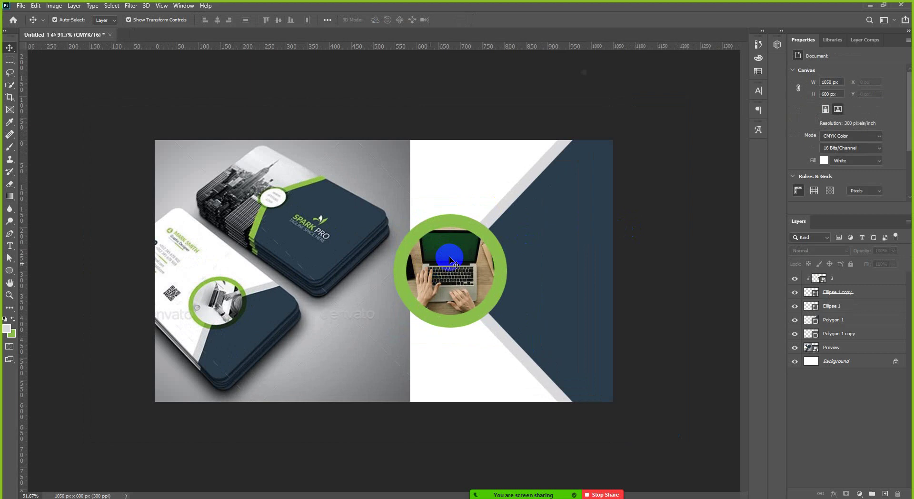
click(497, 251)
scroll(196, 322, up, 2)
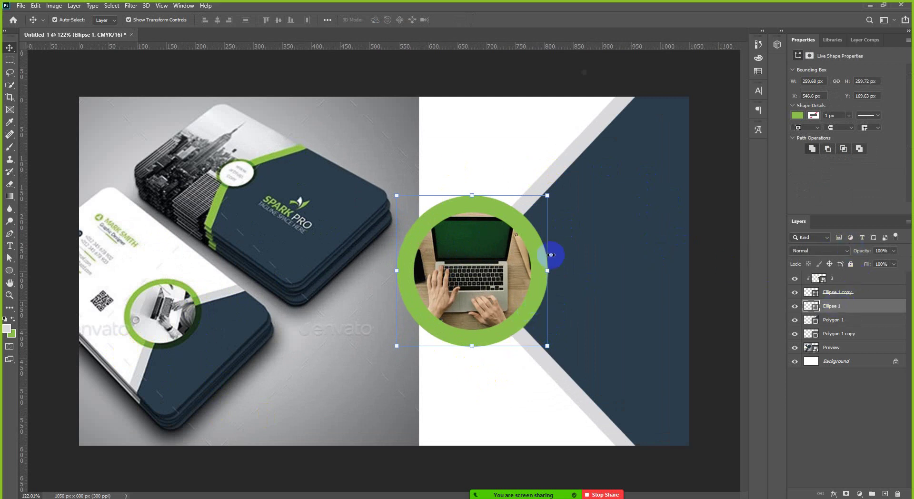
click(847, 250)
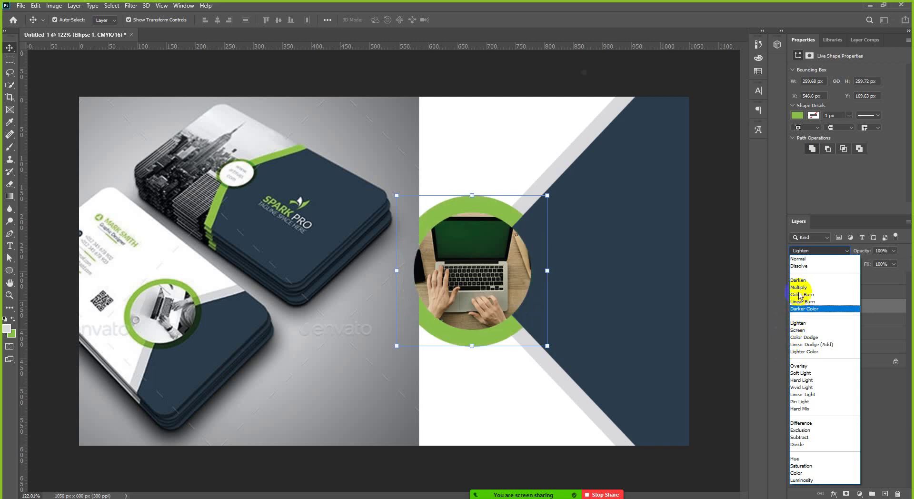
click(803, 288)
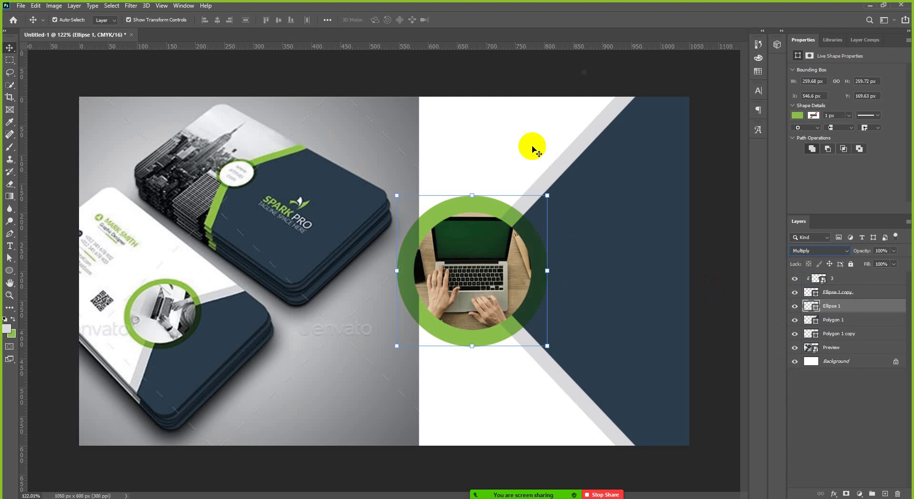
click(524, 77)
scroll(538, 145, down, 2)
Step: Hide the Preview mockup layer to inspect the card design alone, and show it again
click(383, 180)
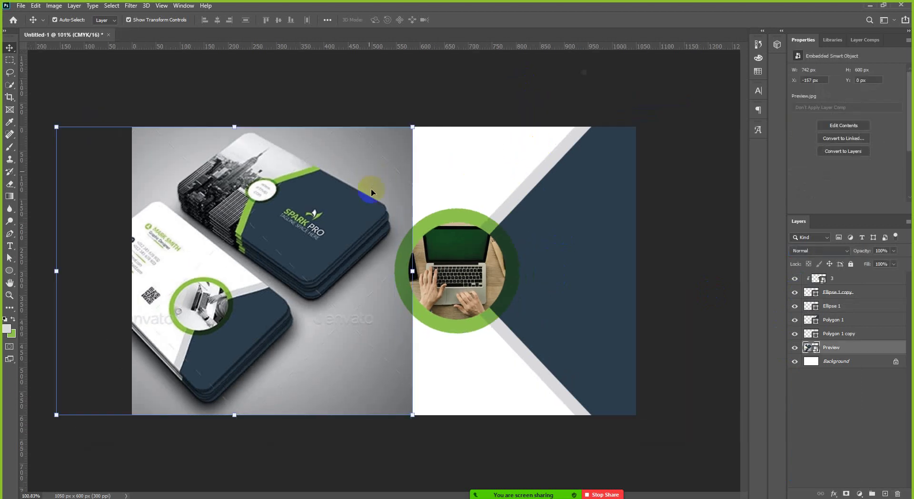
click(795, 348)
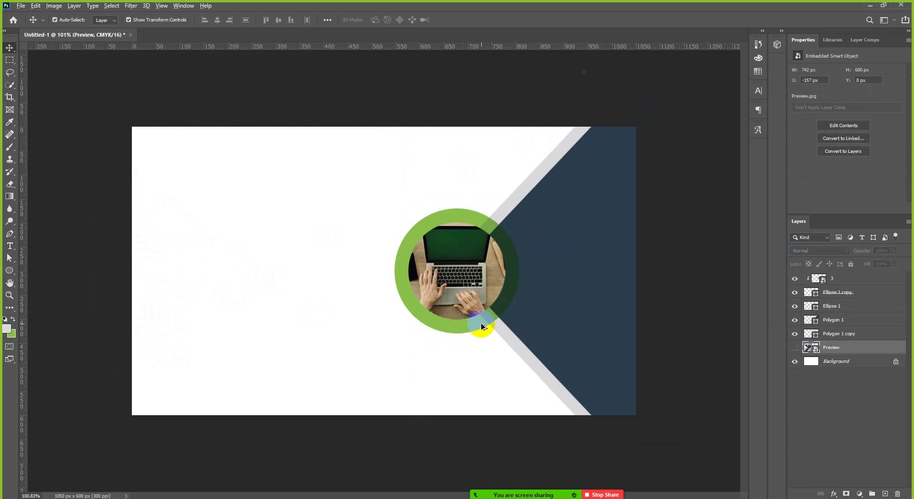
scroll(490, 310, up, 1)
click(794, 348)
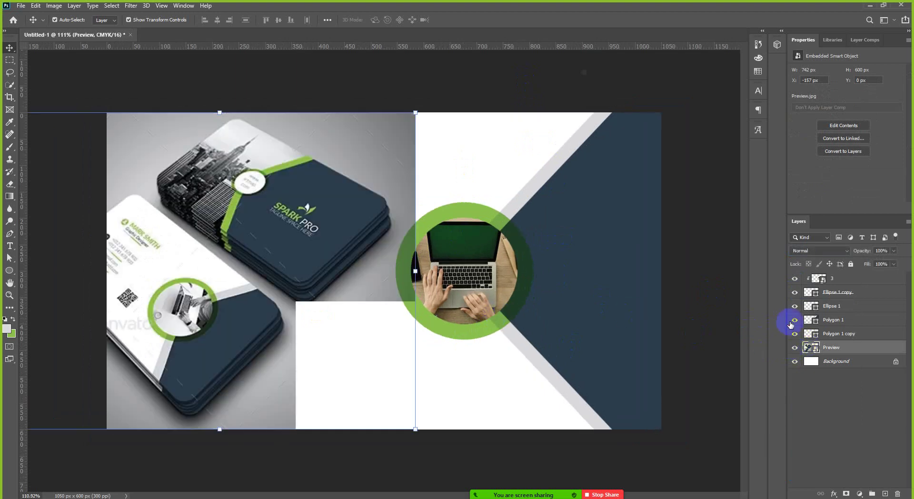
Step: Move the Preview mockup slightly left, away from the green ring, and deselect it
scroll(400, 262, down, 1)
drag(380, 262, 355, 269)
scroll(290, 326, up, 1)
click(713, 202)
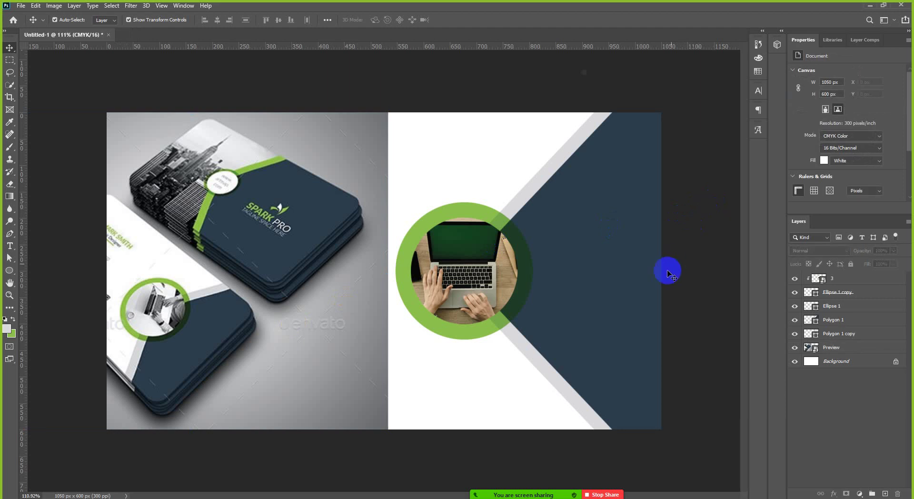
mouse_move(514, 496)
key(alt+Tab)
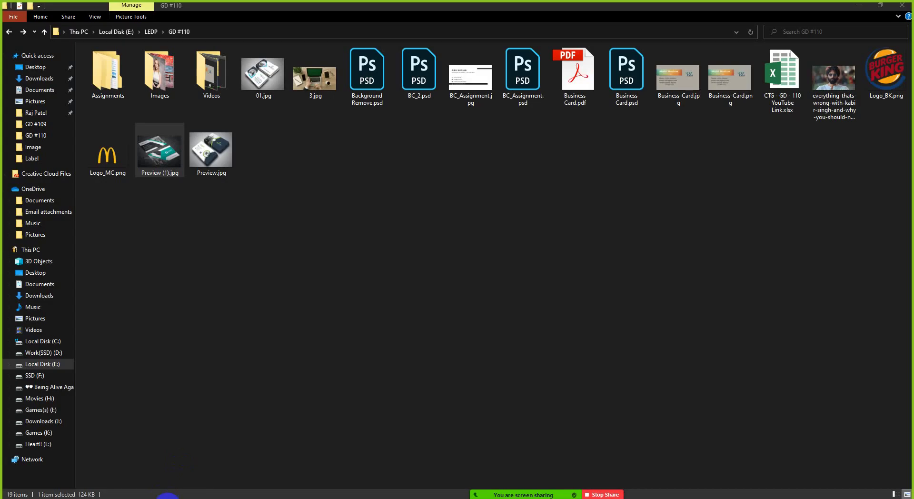
key(alt+Tab)
Step: Unlock the Background layer on the blank canvas and create a dark blue rectangle 3 in wide and 1.5 in high
scroll(476, 259, down, 1)
scroll(477, 262, up, 1)
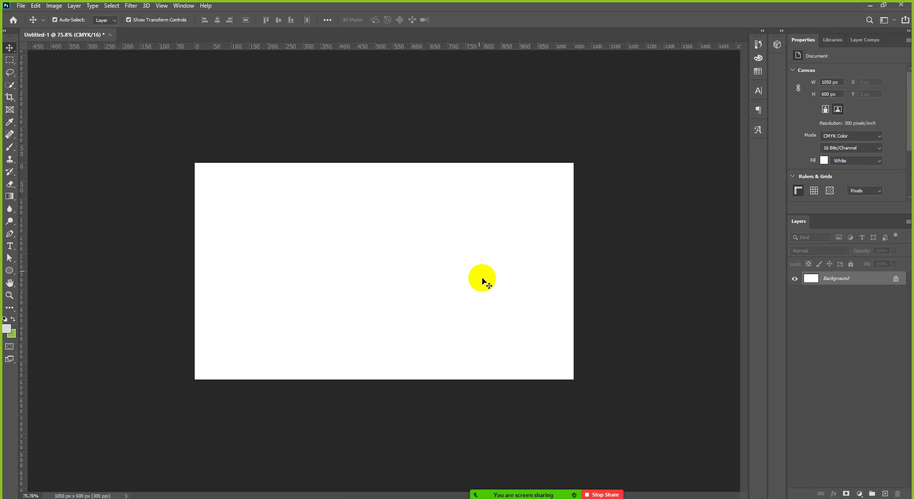
click(895, 280)
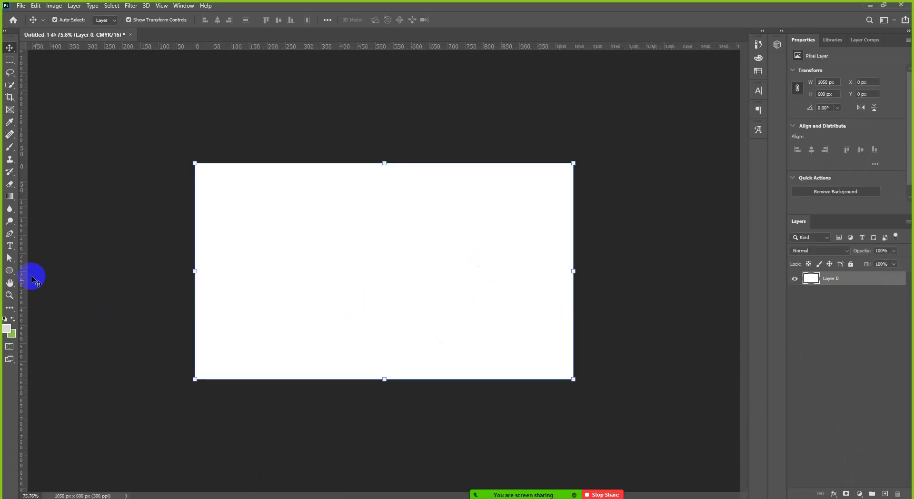
right_click(11, 272)
click(90, 269)
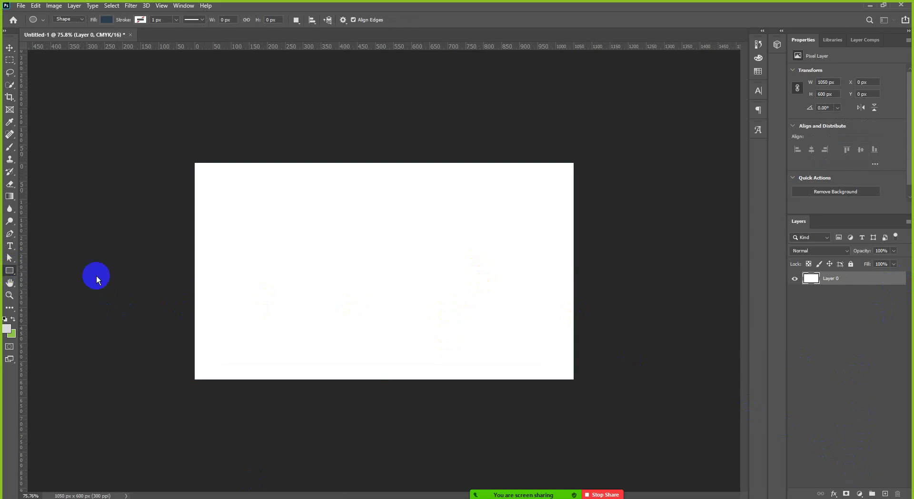
click(329, 240)
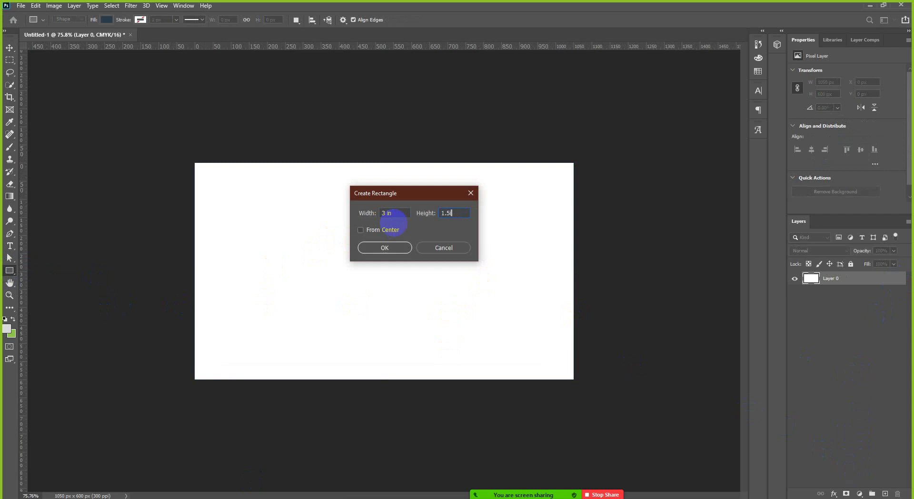
key(Return)
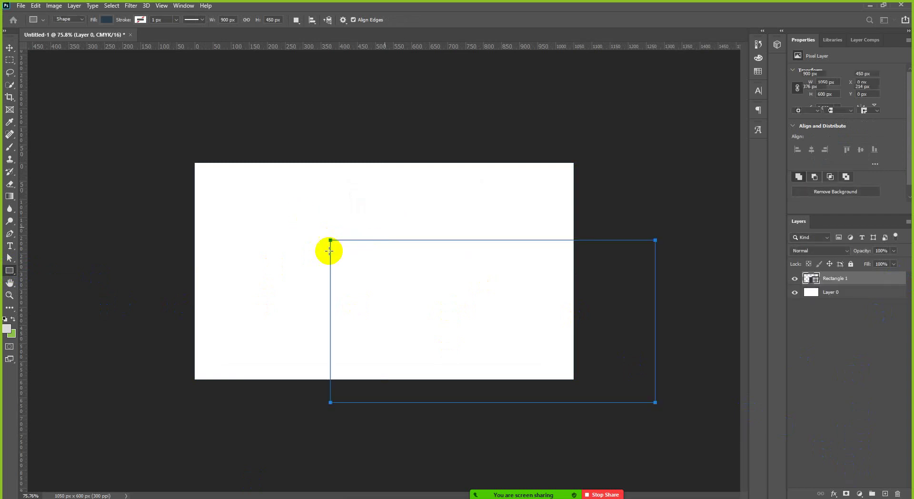
Step: Centre the dark blue rectangle on the canvas at X 75 px and Y 75 px
key(v)
drag(399, 274, 306, 227)
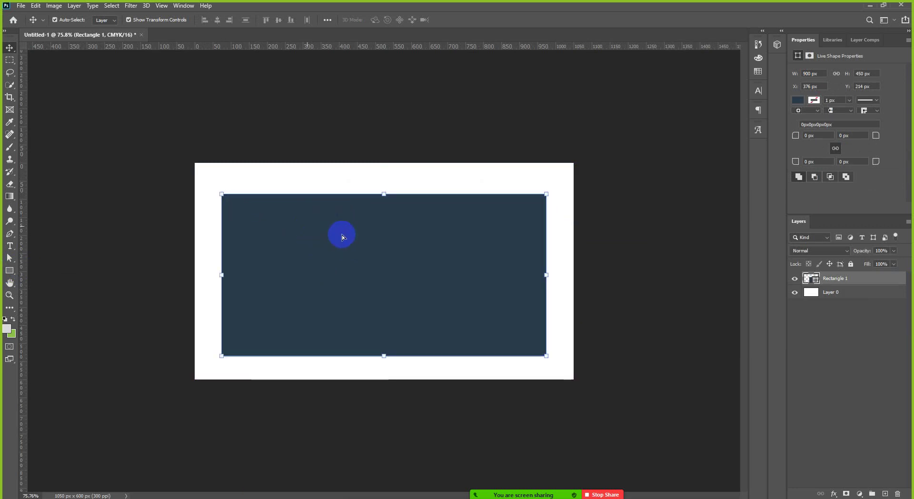
drag(417, 243, 415, 240)
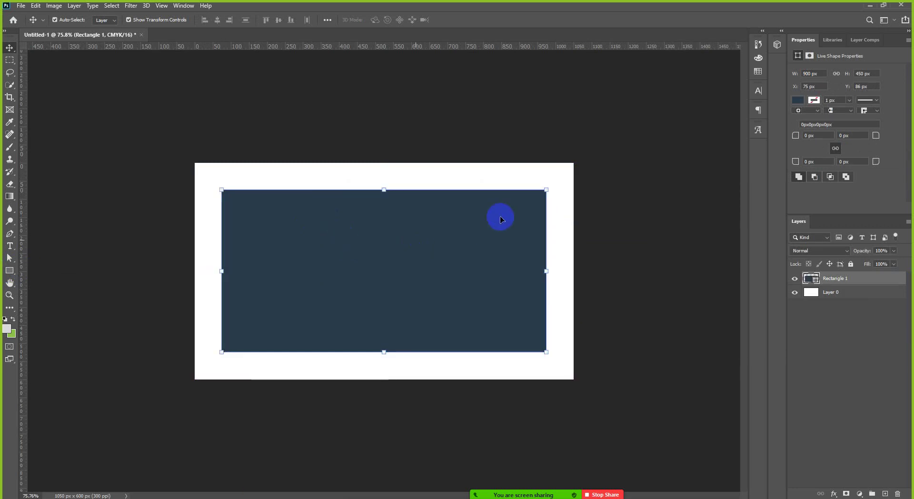
Step: Create margin guides from the shape of the dark blue rectangle and delete the rectangle
drag(349, 51, 362, 195)
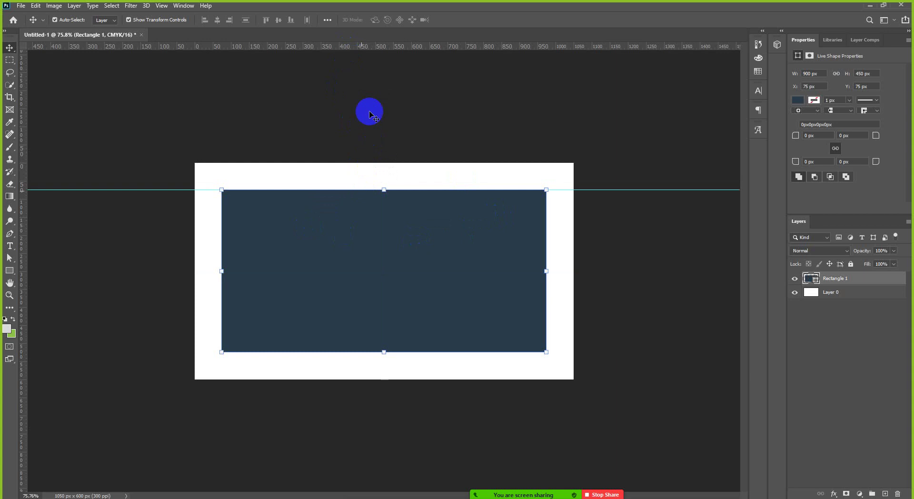
click(112, 8)
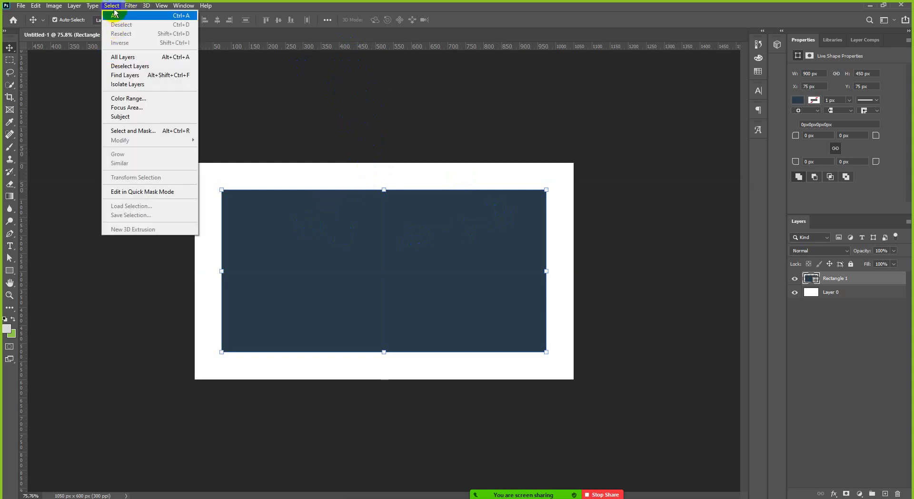
mouse_move(161, 6)
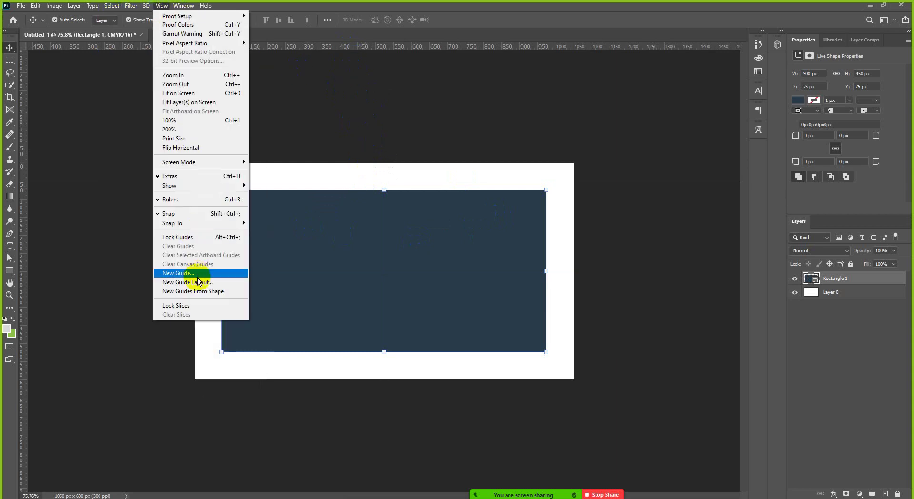
click(205, 291)
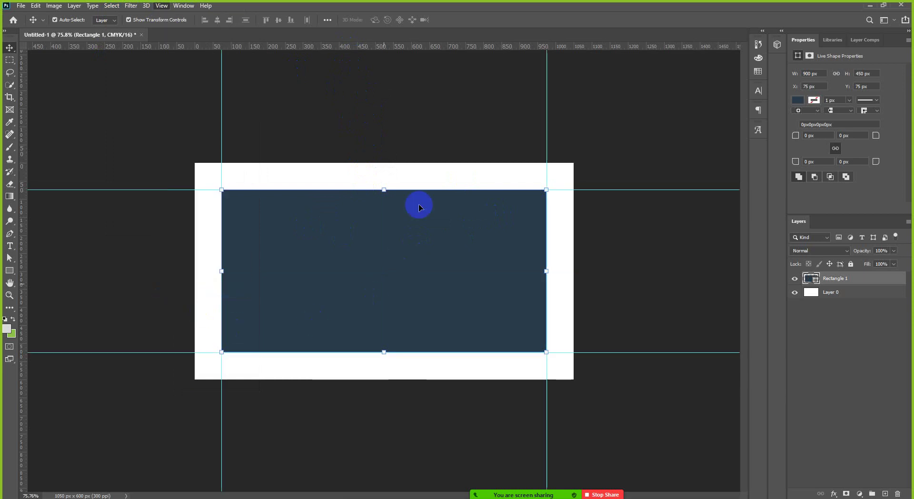
click(419, 142)
click(419, 275)
key(Delete)
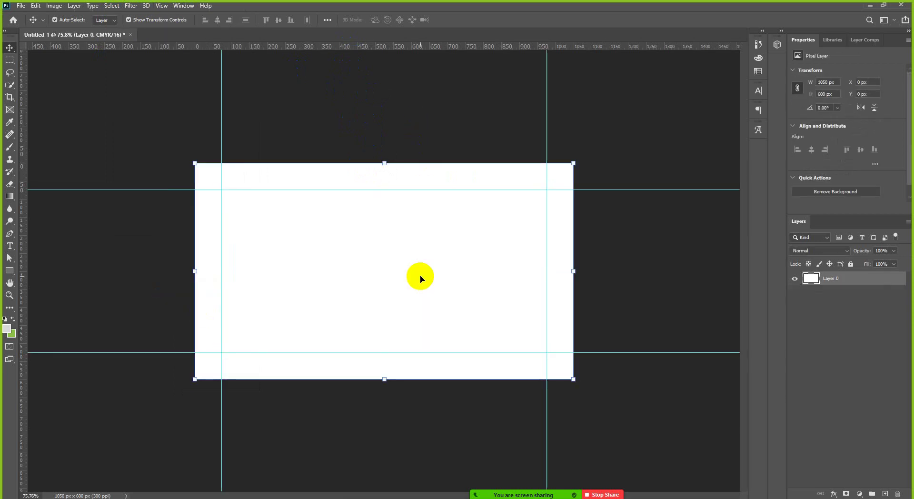
Step: Add a horizontal and a vertical guide through the centre of the canvas and deselect all layers
key(ctrl+minus)
key(ctrl+0)
click(362, 91)
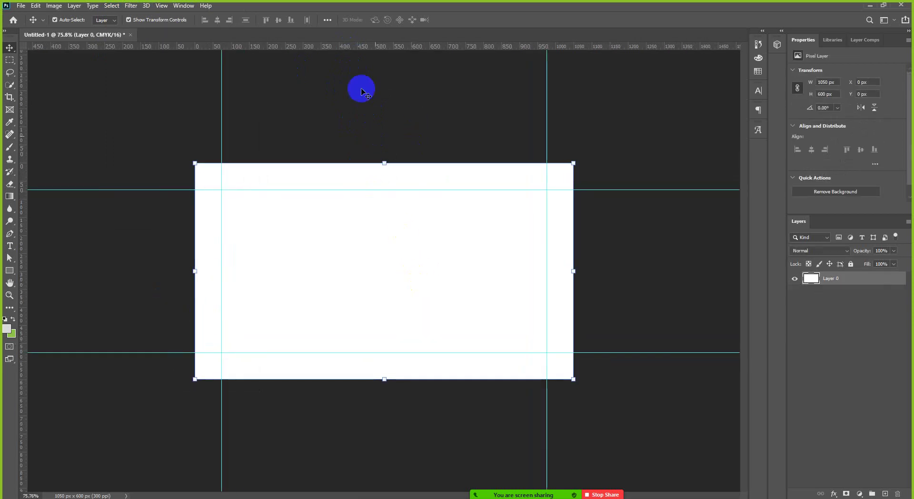
drag(373, 47, 347, 271)
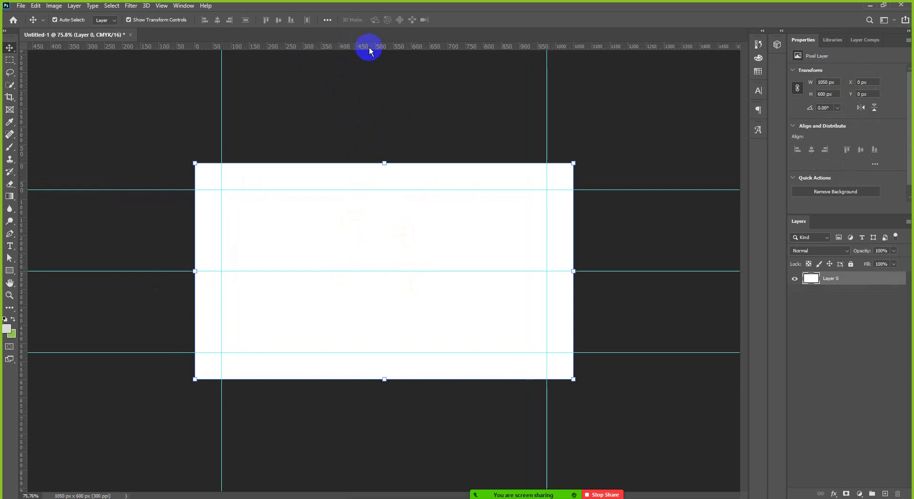
drag(370, 51, 385, 159)
click(439, 122)
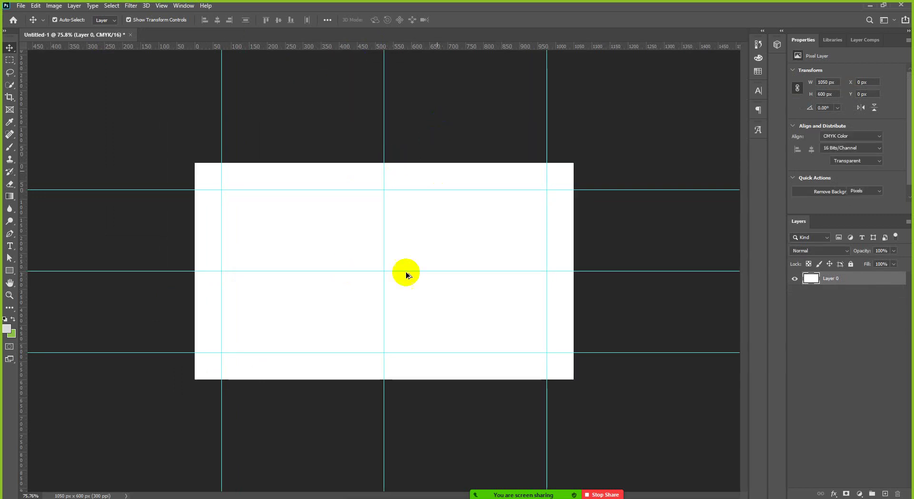
key(ctrl+minus)
key(ctrl+plus)
click(807, 304)
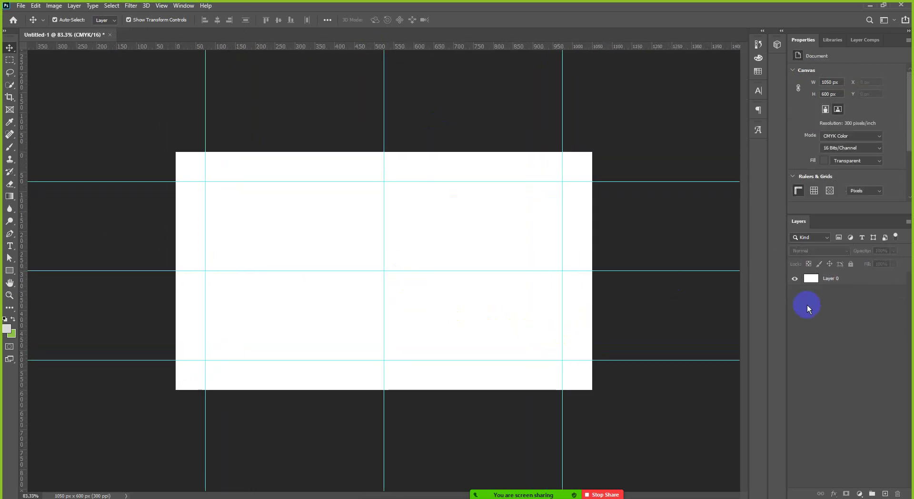
Step: Place the Preview (1) image as an embedded object above Layer 0 and move it to X 75 px, Y 0 px
click(854, 284)
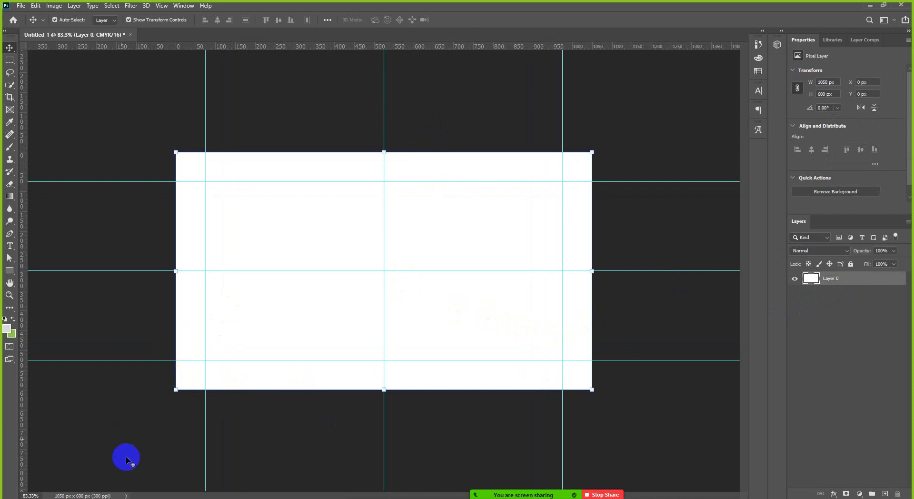
click(21, 6)
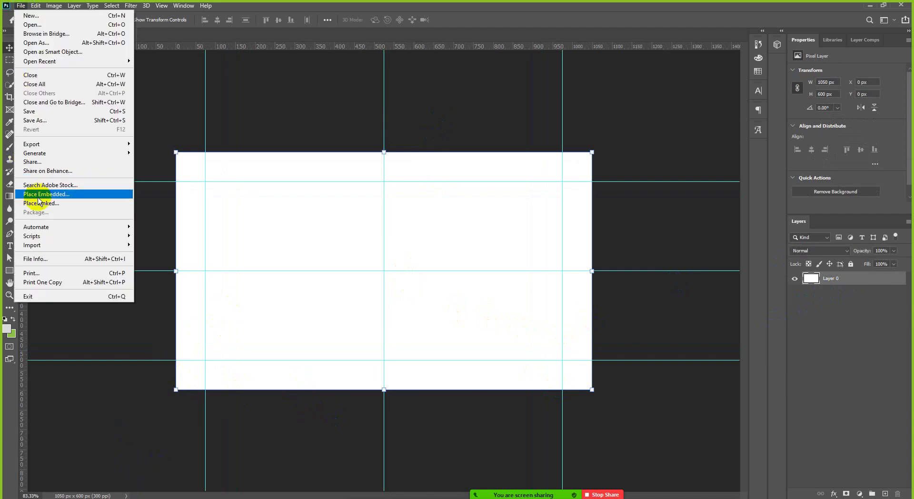
click(55, 195)
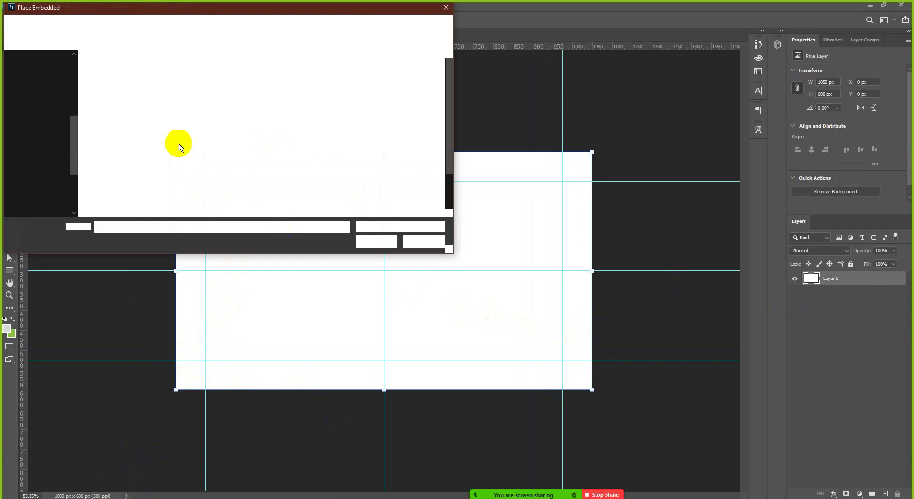
scroll(233, 152, down, 1)
double_click(254, 169)
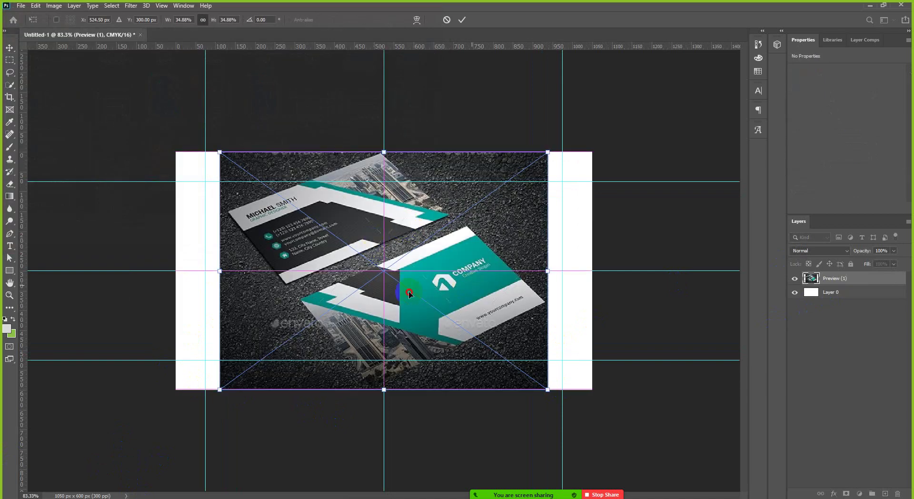
drag(471, 284, 379, 284)
click(463, 20)
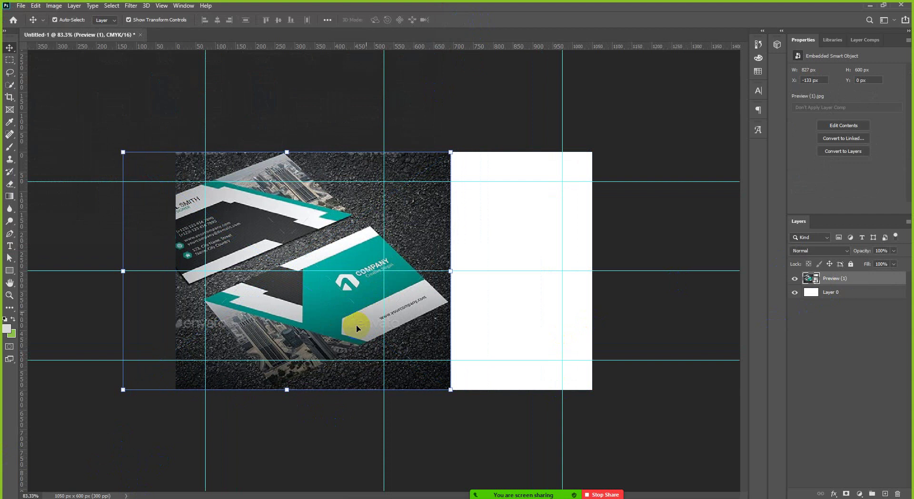
drag(355, 320, 418, 322)
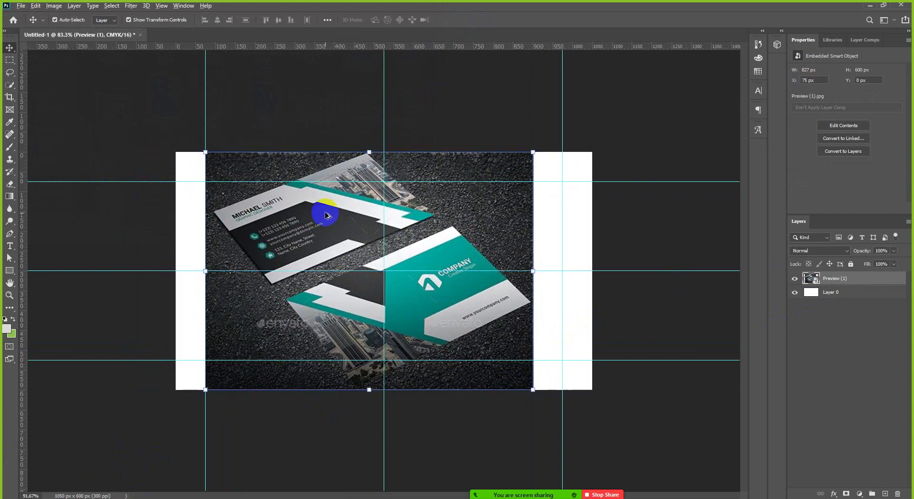
key(ctrl+plus)
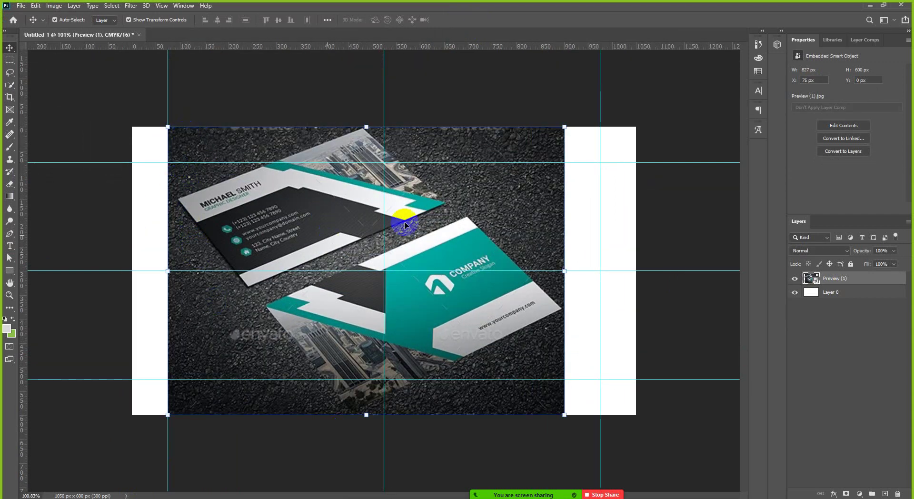
Step: Draw a rectangle about 601 px wide and 305 px high over the upper card in the preview image
click(10, 272)
drag(173, 130, 461, 276)
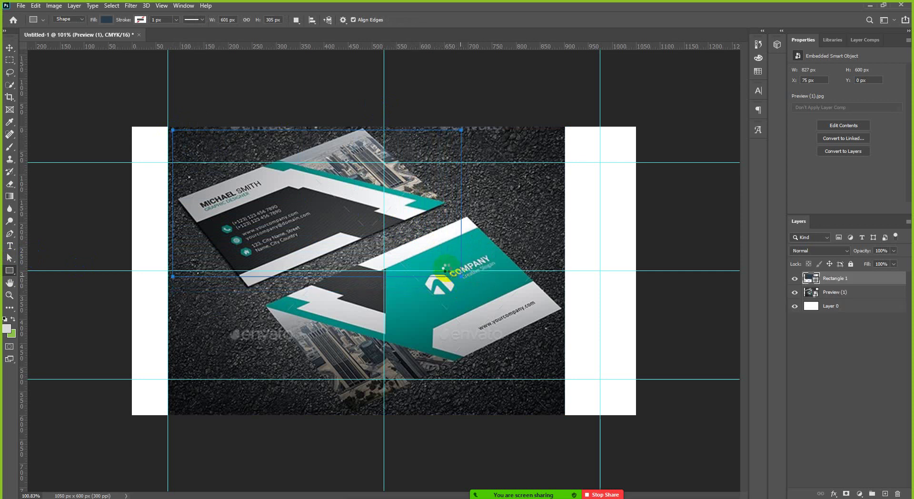
click(9, 48)
Step: Move the Rectangle 1 layer below Preview (1), clip the preview image to the rectangle, and deselect
click(519, 190)
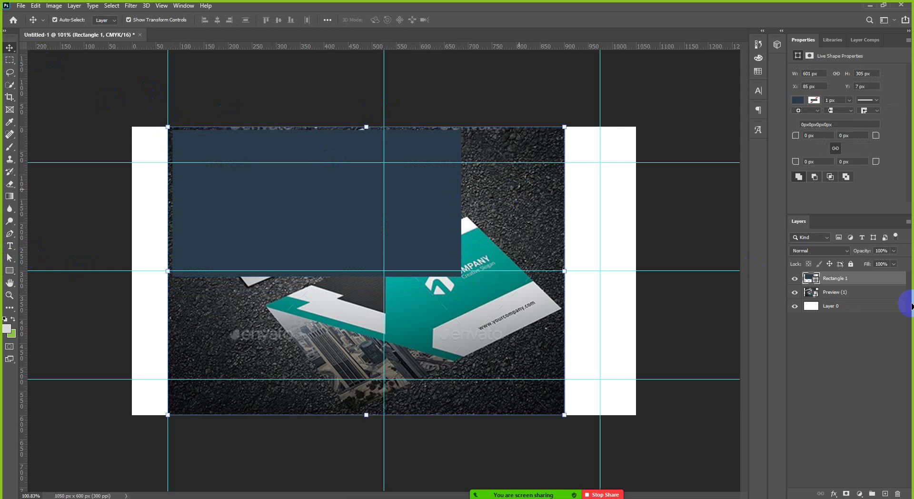
shift+click(853, 281)
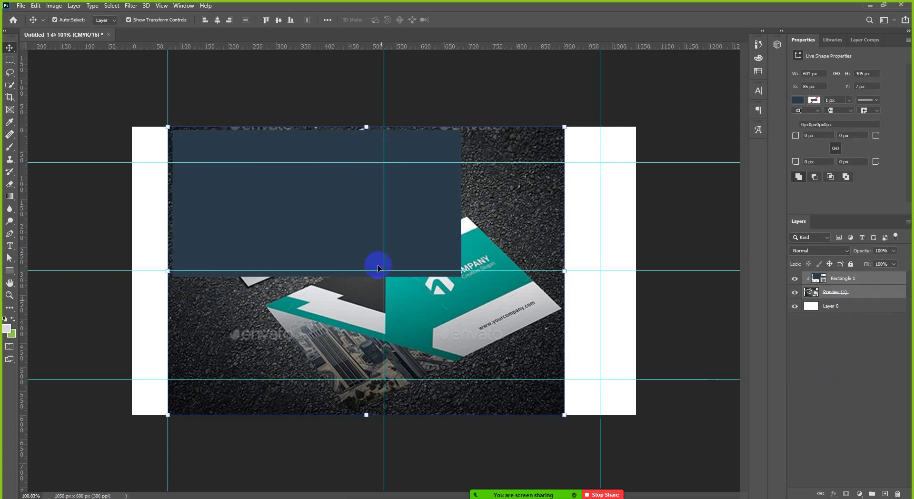
click(813, 357)
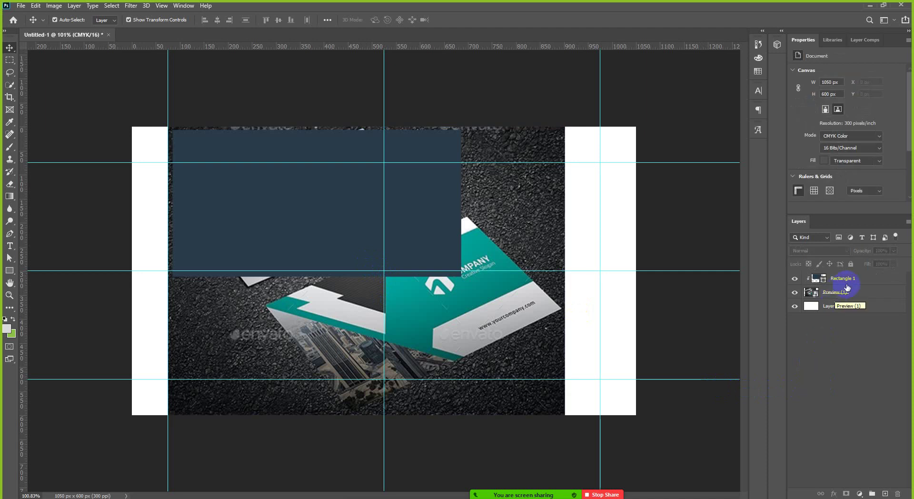
drag(856, 280, 857, 294)
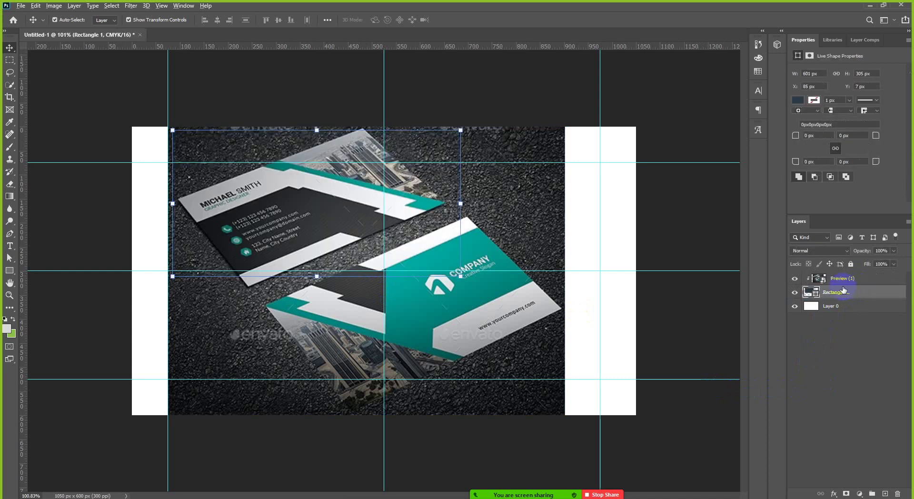
alt+click(831, 286)
click(677, 213)
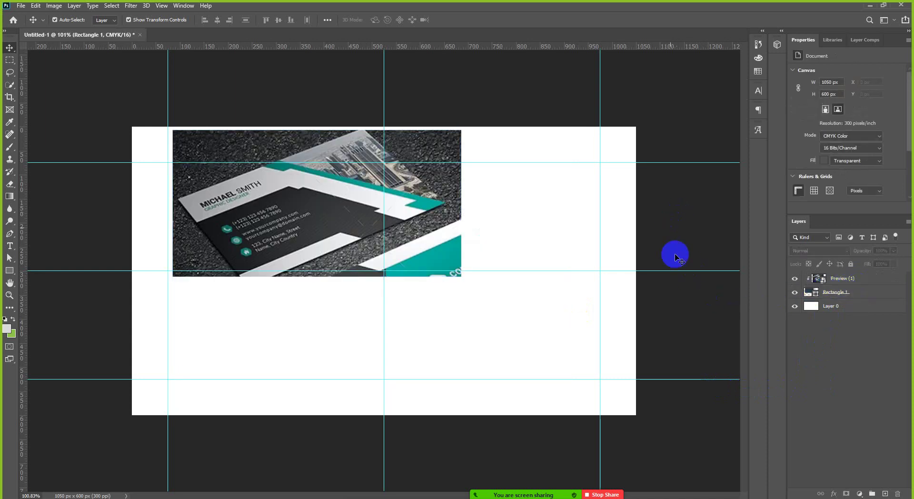
Step: Rotate the clipped preview image about 21° clockwise and move it to about X -84 px, Y -130 px
click(389, 206)
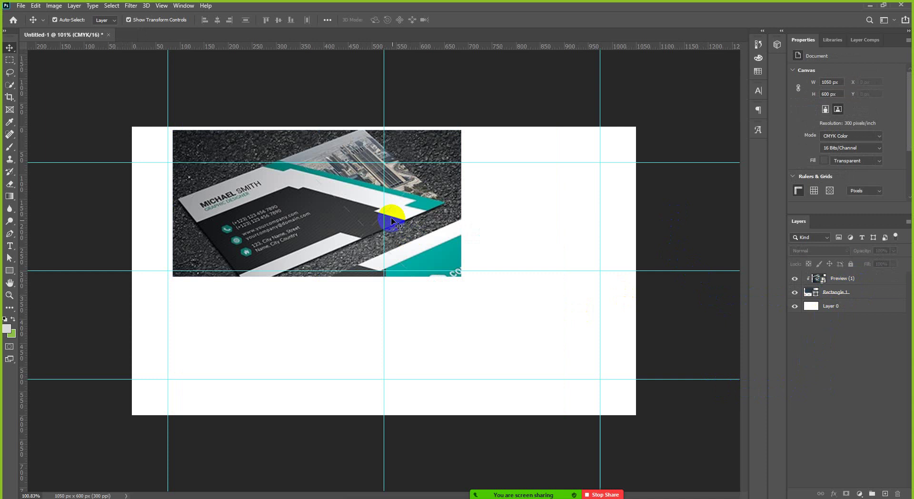
click(566, 126)
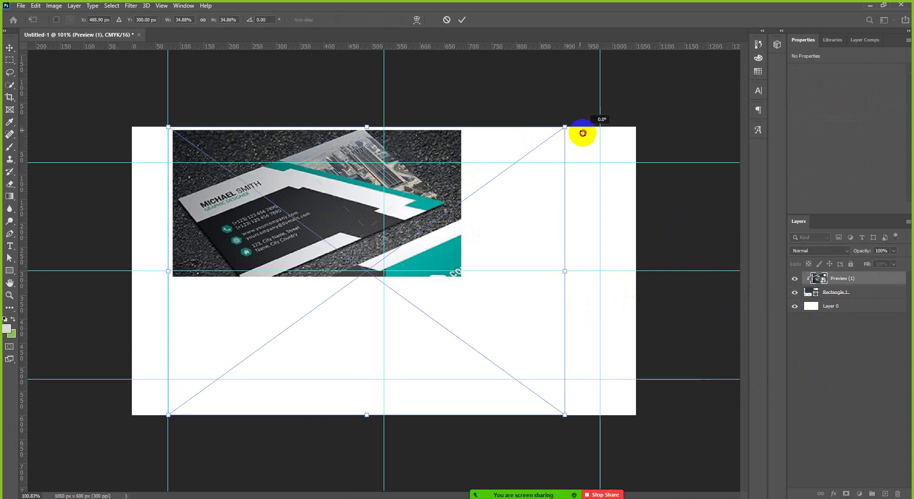
drag(582, 135, 601, 210)
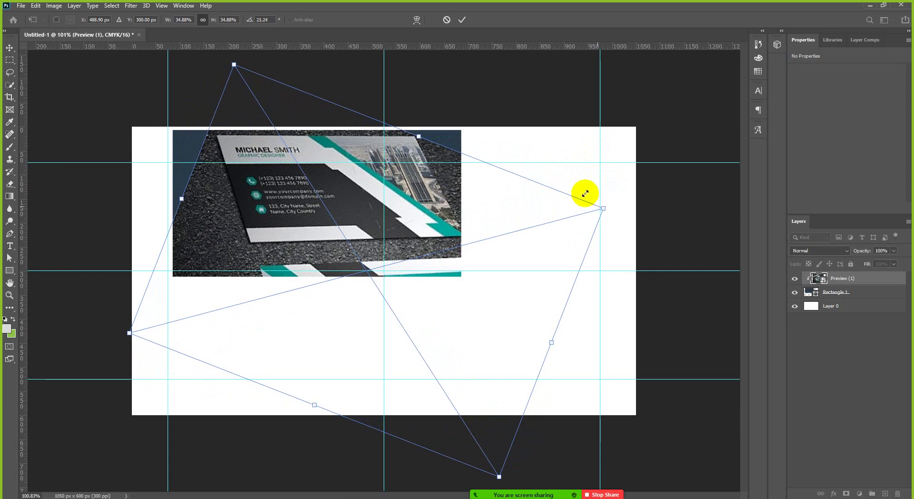
click(462, 20)
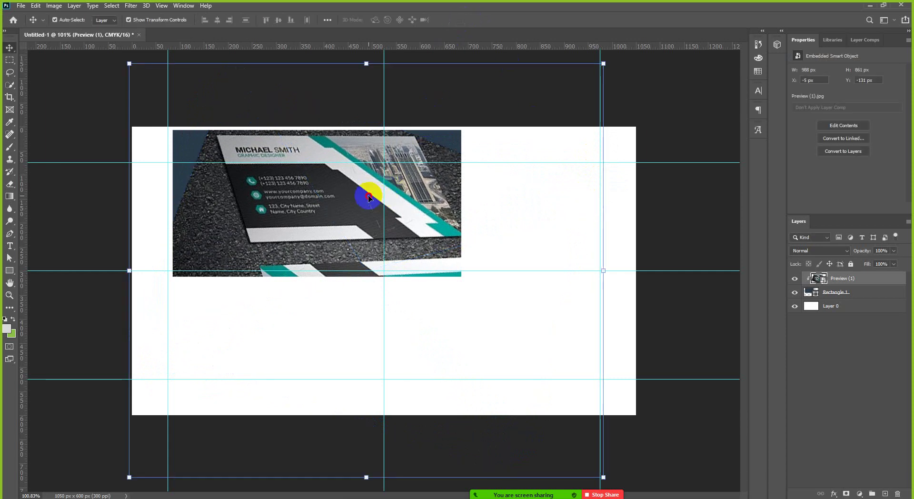
drag(369, 199, 330, 199)
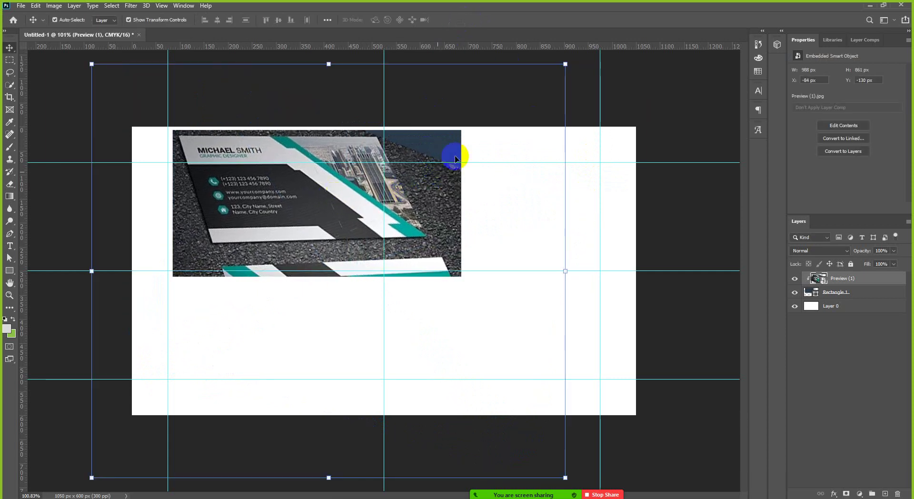
Step: Shrink the clipping rectangle to about 90% width and 80% height so it frames only the upper card
click(830, 293)
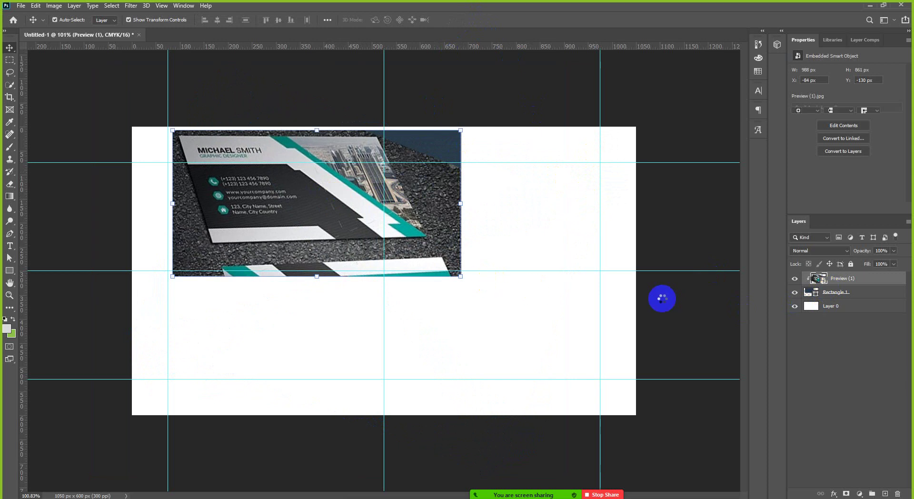
drag(461, 274, 432, 245)
click(471, 20)
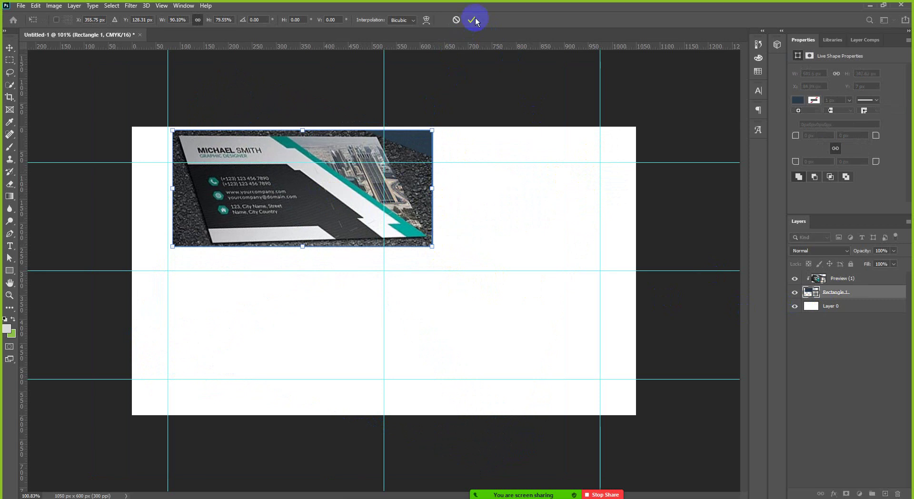
Step: Group the preview image and its clipping rectangle into a group named Ref_Img and deselect it
shift+click(851, 280)
key(ctrl+g)
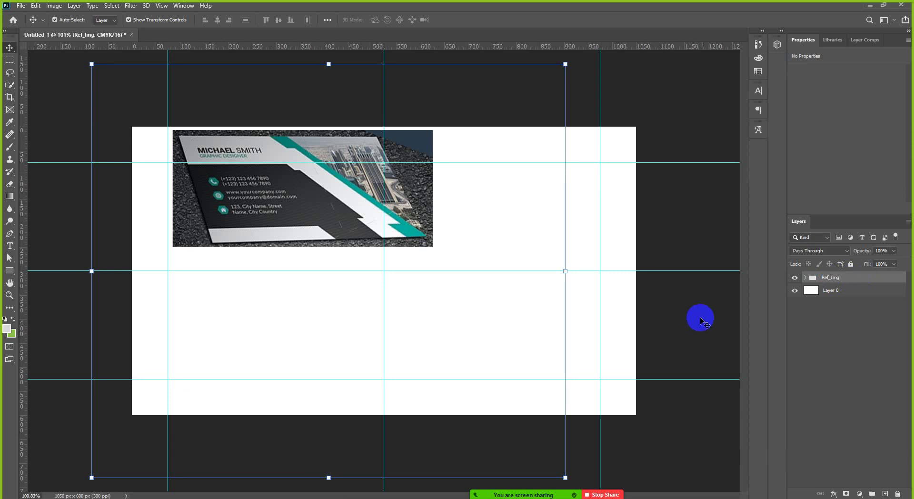
click(697, 333)
Step: Draw a three-sided polygon about 99 px wide and high on the blank area below the reference image, right of the centre guide
key(ctrl+plus)
scroll(363, 175, down, 1)
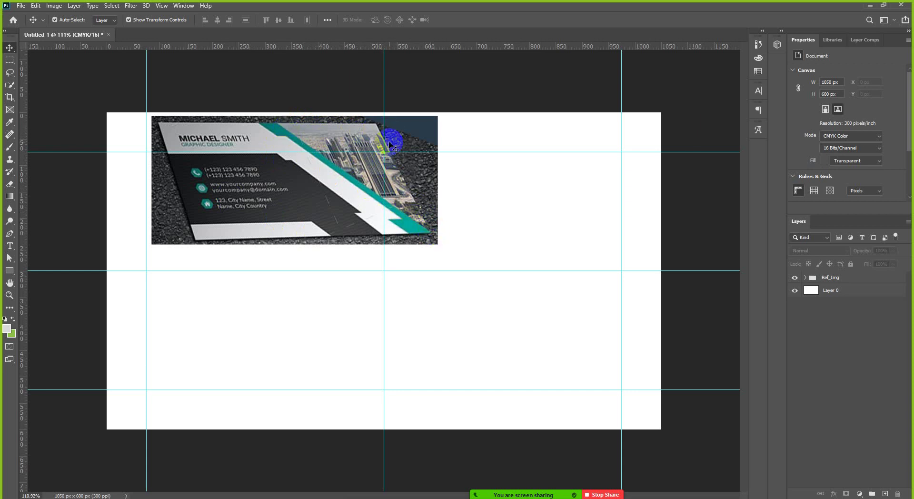
scroll(383, 116, up, 3)
scroll(282, 162, up, 2)
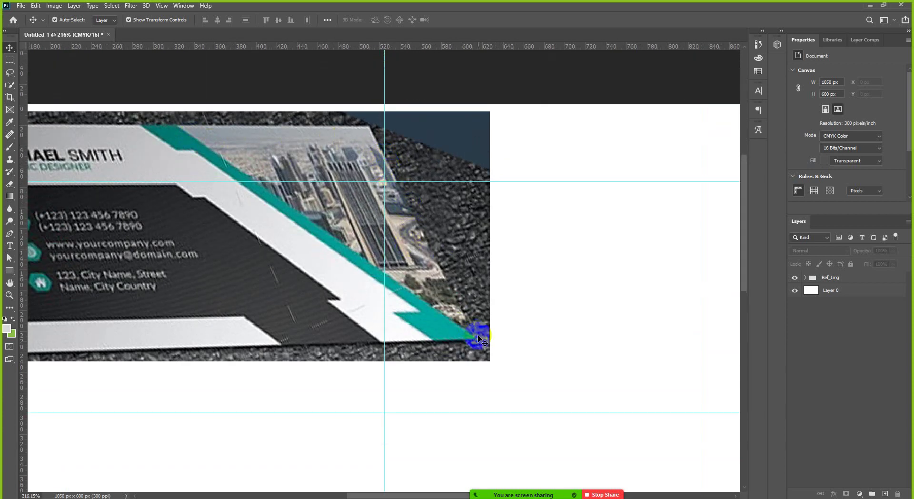
scroll(296, 226, down, 5)
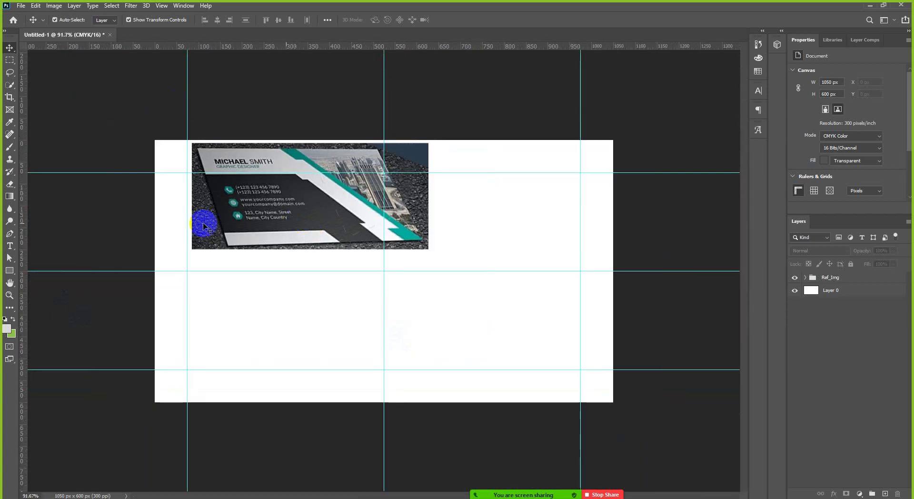
click(9, 270)
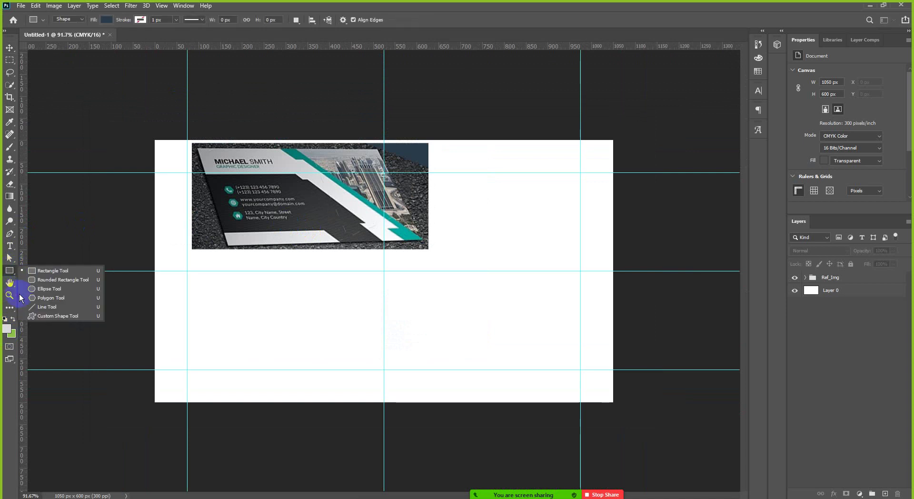
click(51, 298)
click(486, 288)
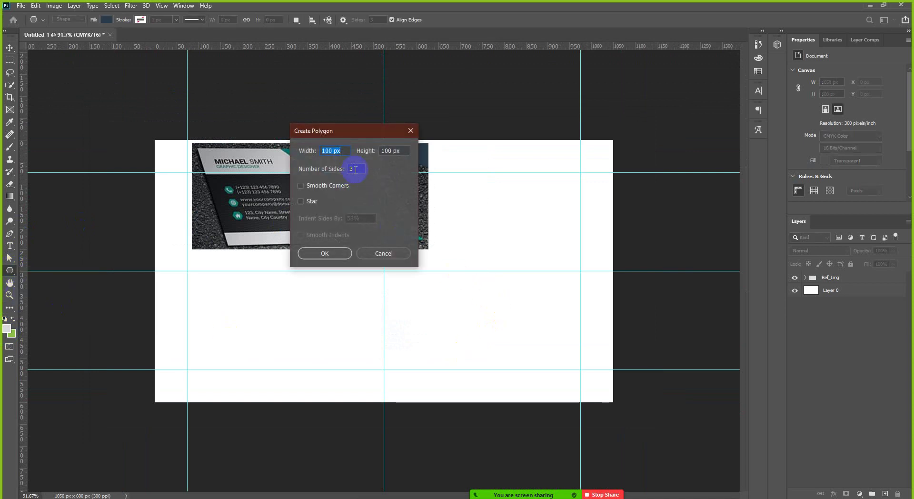
click(318, 253)
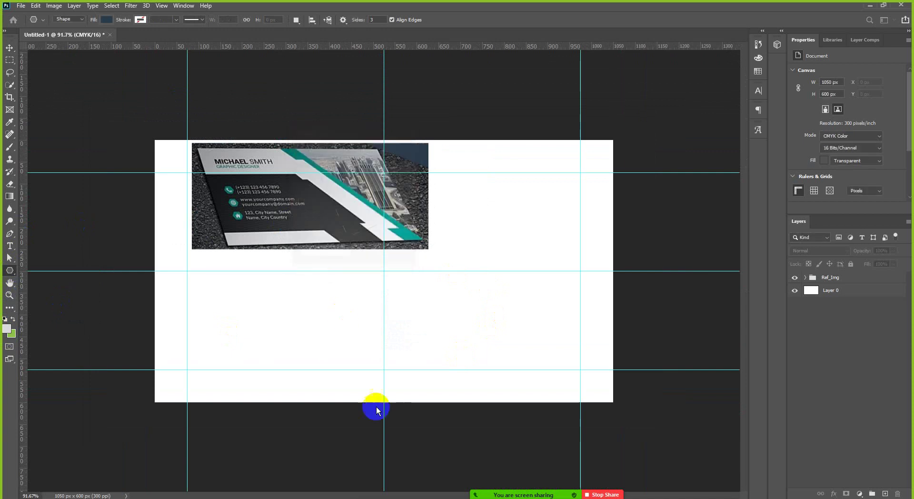
click(496, 311)
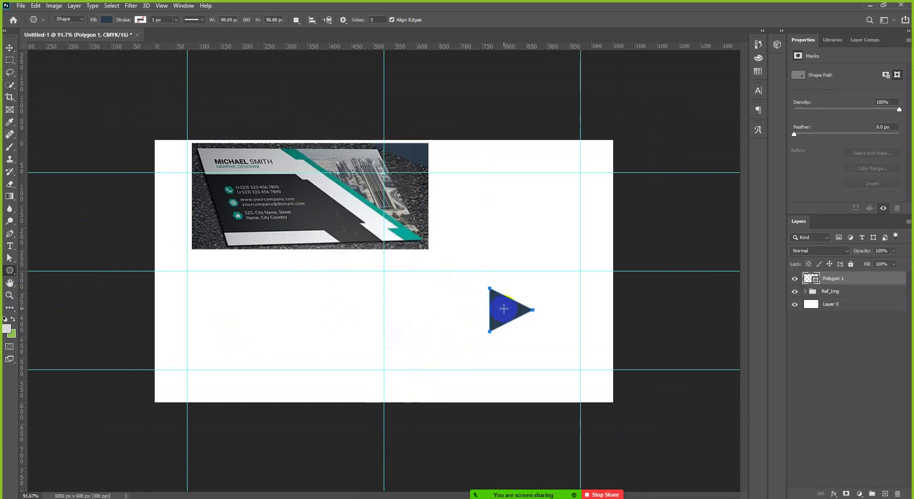
Step: Flip and enlarge the triangle to about 607% so it points left and spans the card's full height against its right edge
click(9, 47)
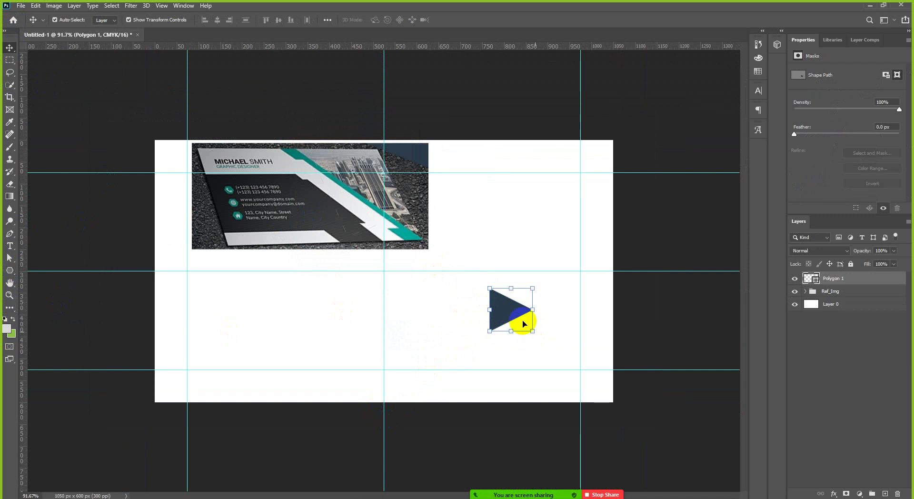
drag(539, 336, 472, 289)
drag(516, 315, 413, 468)
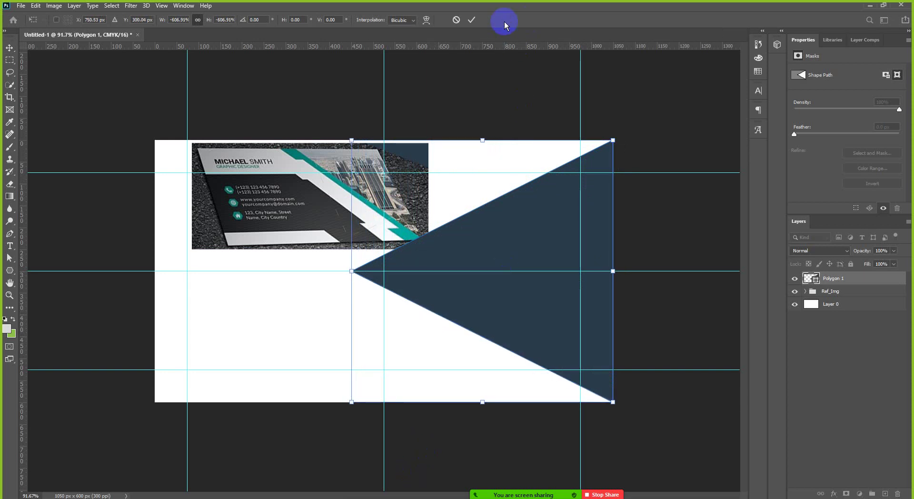
click(470, 21)
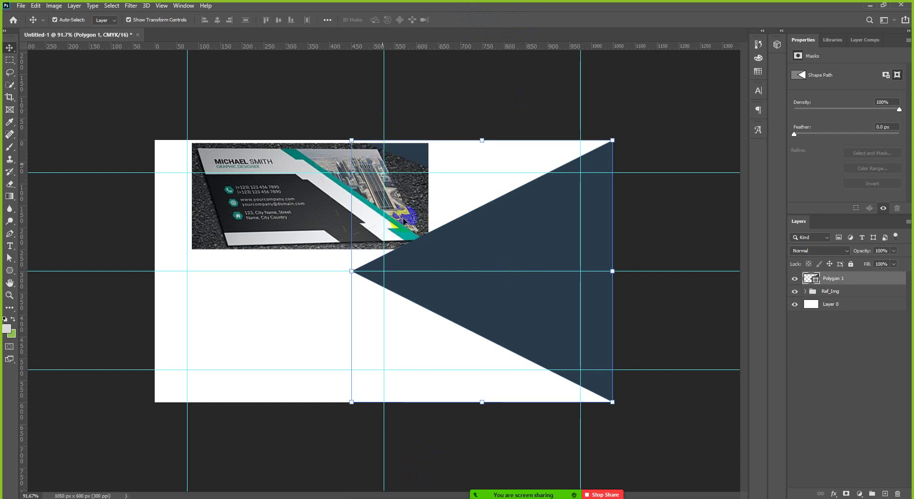
Step: Hide the triangle layer to examine the lower tip of the reference card's diagonal, and show the layer again
scroll(419, 239, down, 1)
scroll(418, 231, up, 2)
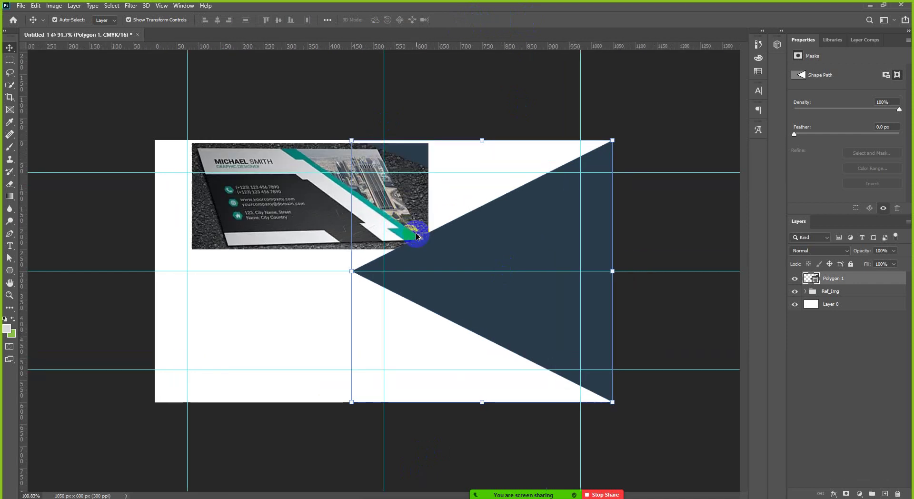
scroll(475, 218, up, 2)
click(417, 184)
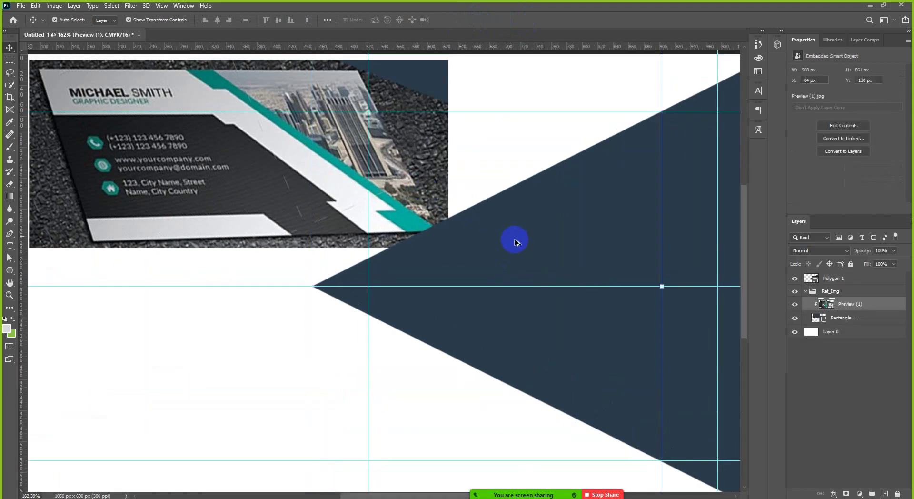
scroll(516, 238, down, 1)
click(795, 278)
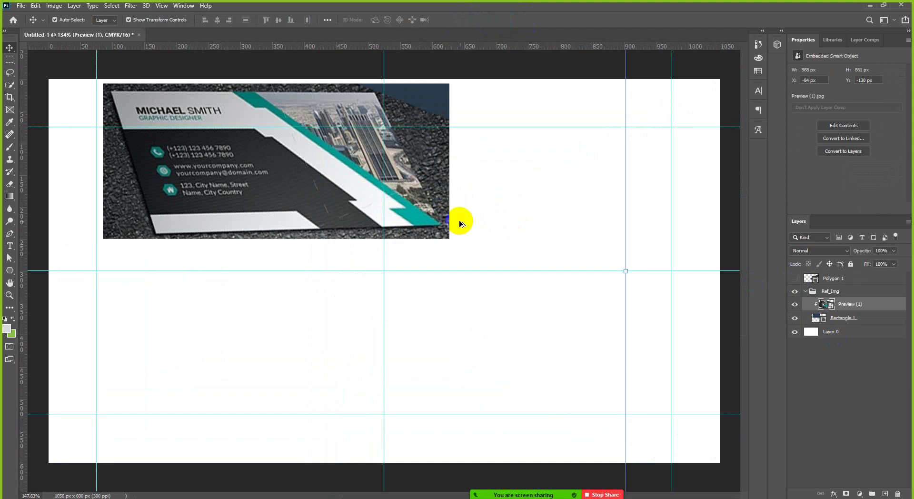
scroll(462, 220, up, 3)
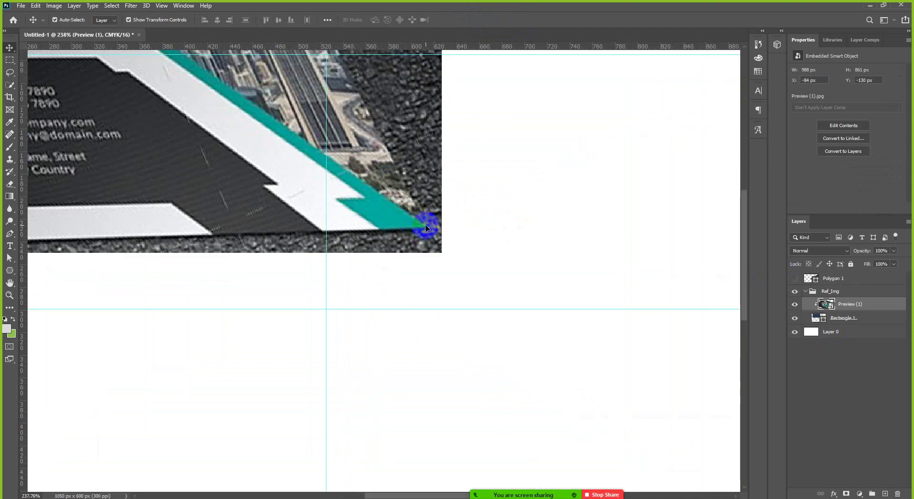
scroll(425, 228, down, 3)
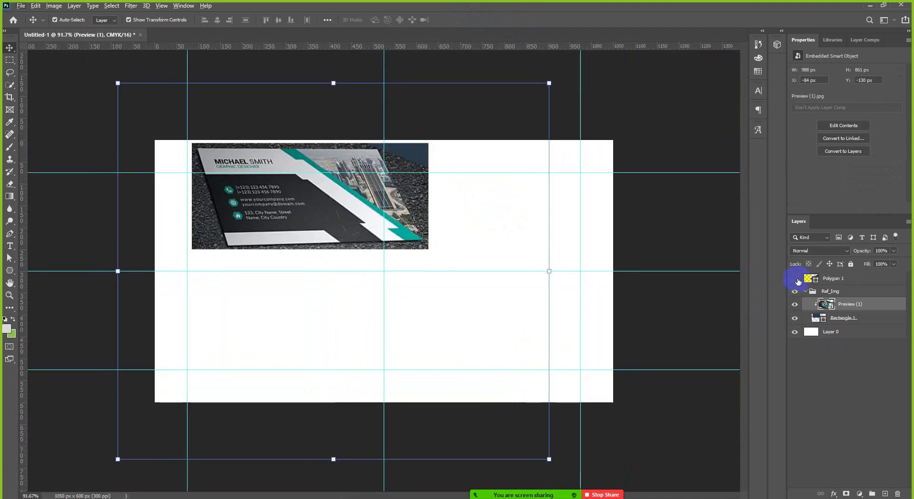
click(795, 279)
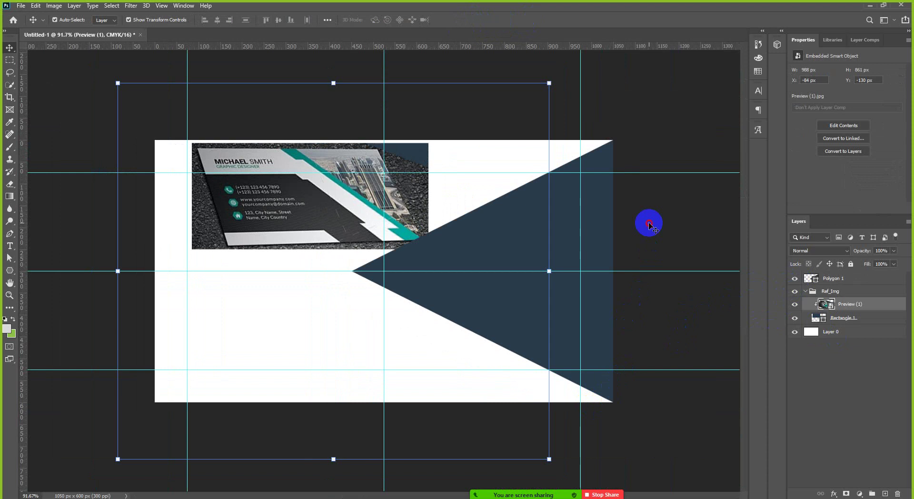
Step: Deselect everything and compare the triangle's upper corner at the card's edge with the reference card's diagonal and top edge
click(651, 223)
scroll(645, 148, up, 3)
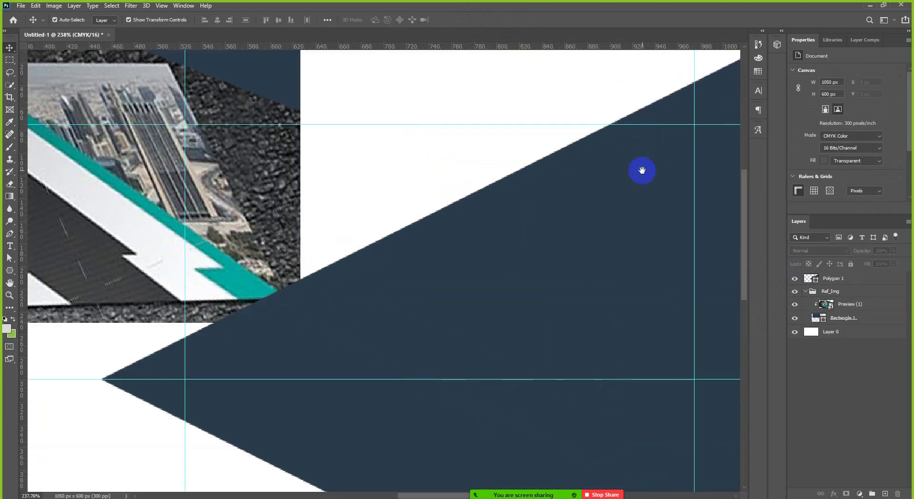
scroll(644, 171, right, 2)
scroll(647, 157, up, 4)
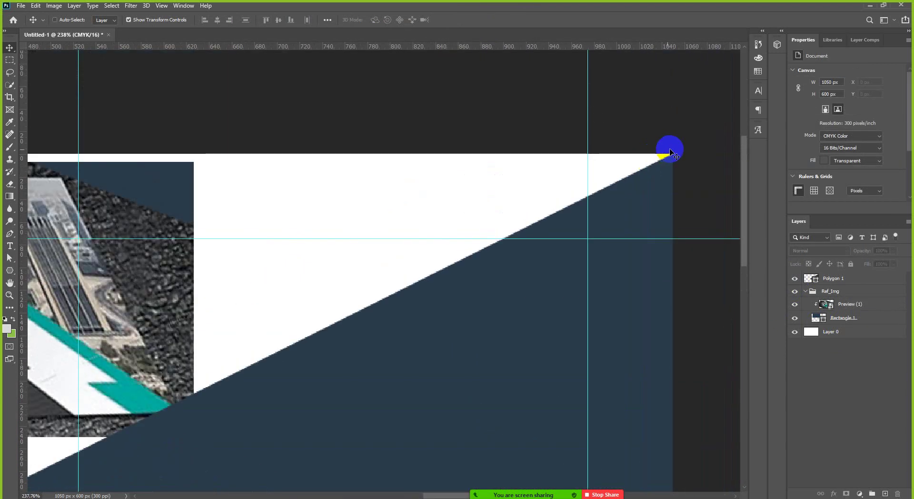
scroll(679, 153, right, 2)
scroll(633, 154, down, 3)
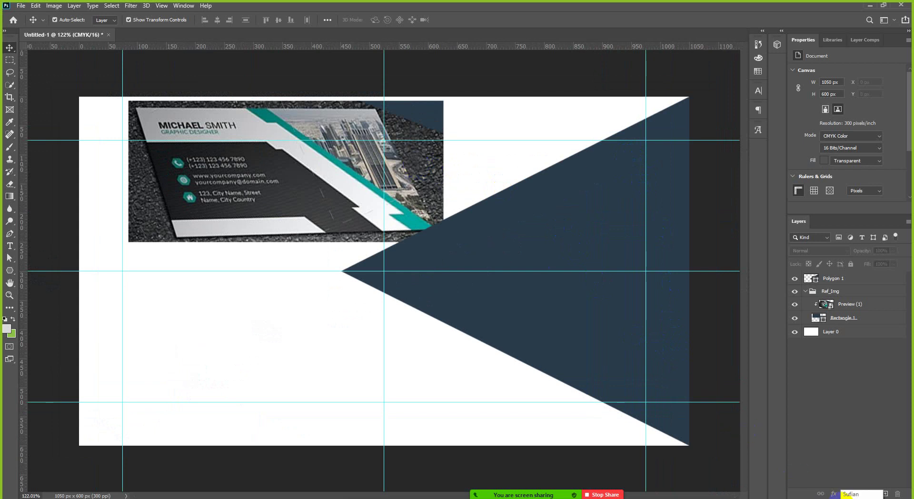
click(369, 100)
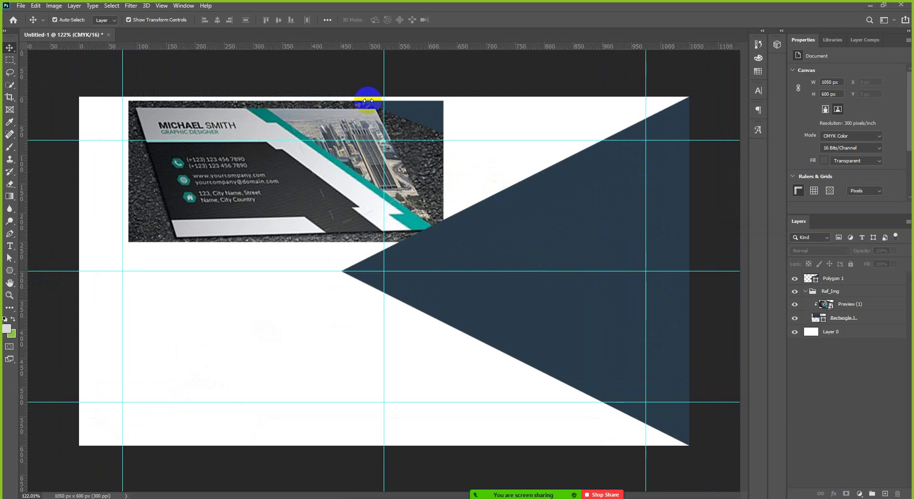
click(229, 97)
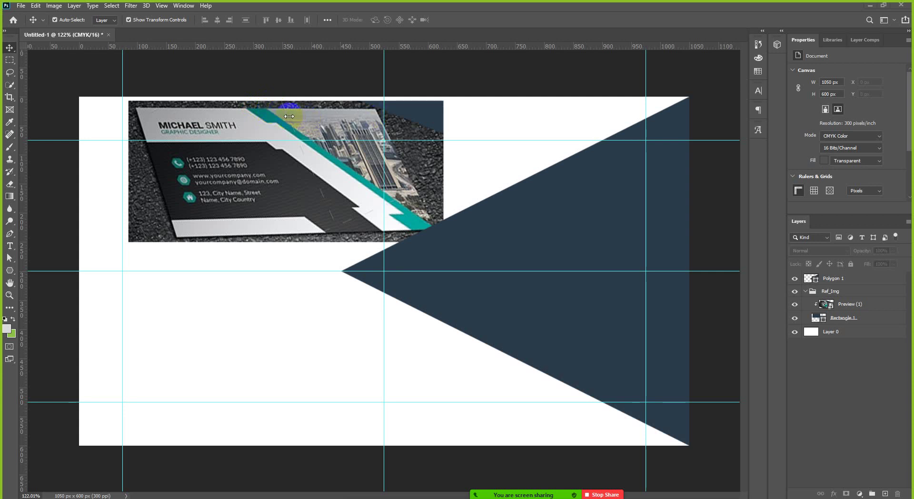
key(ctrl+minus)
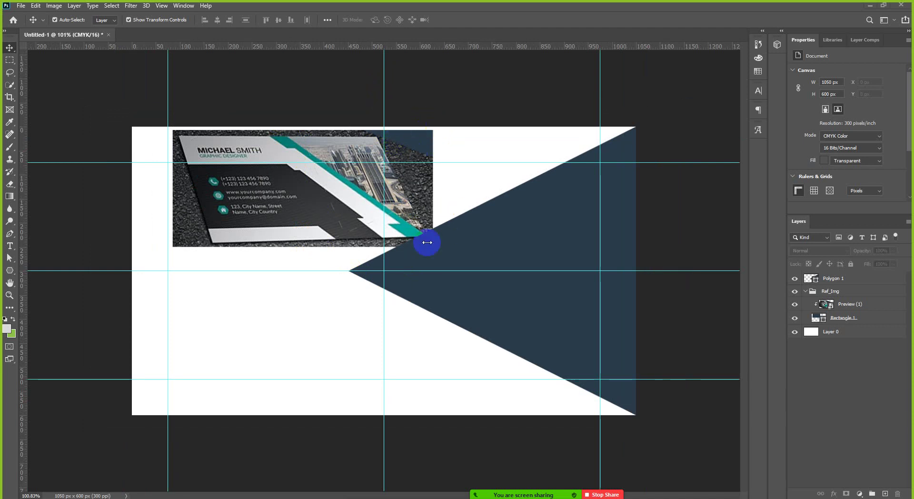
Step: Move the triangle's left anchor point up near the card's top edge, making the shape about 394 px wide
click(495, 223)
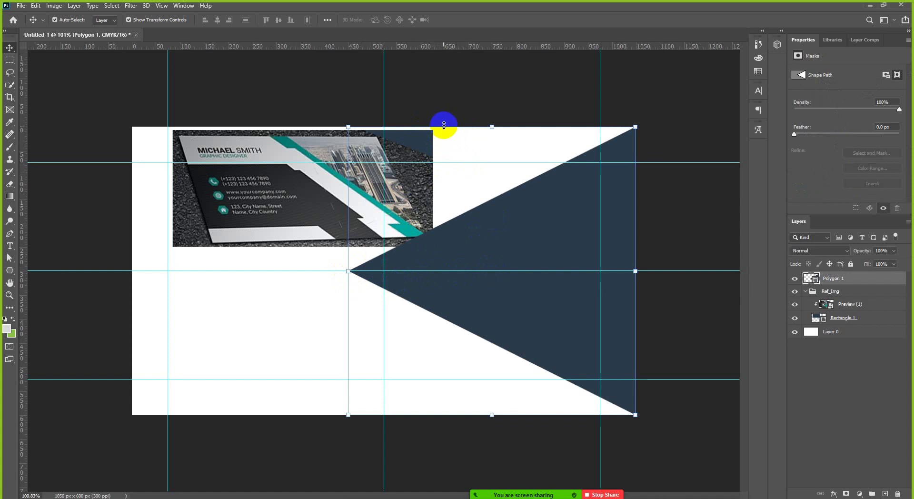
click(10, 259)
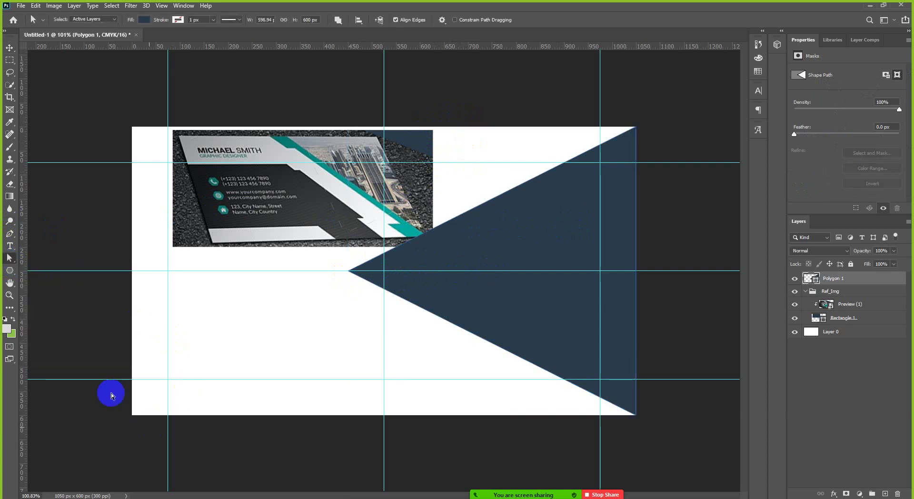
click(349, 272)
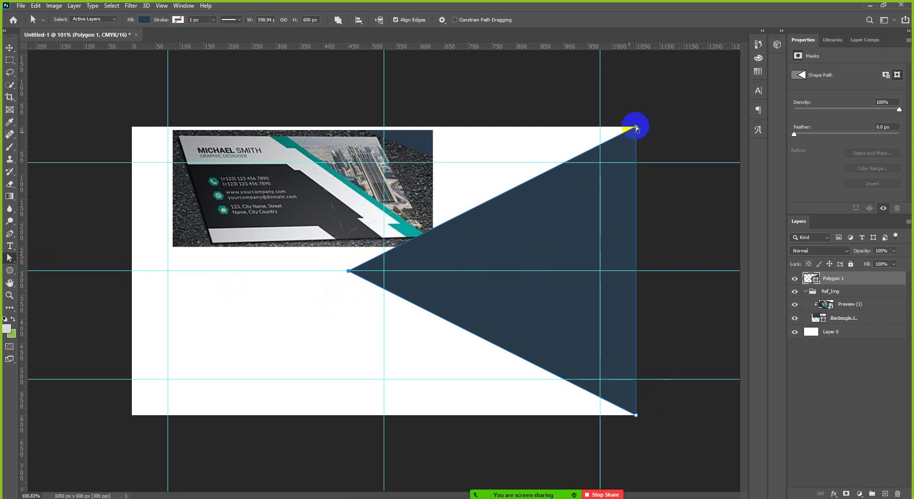
click(349, 271)
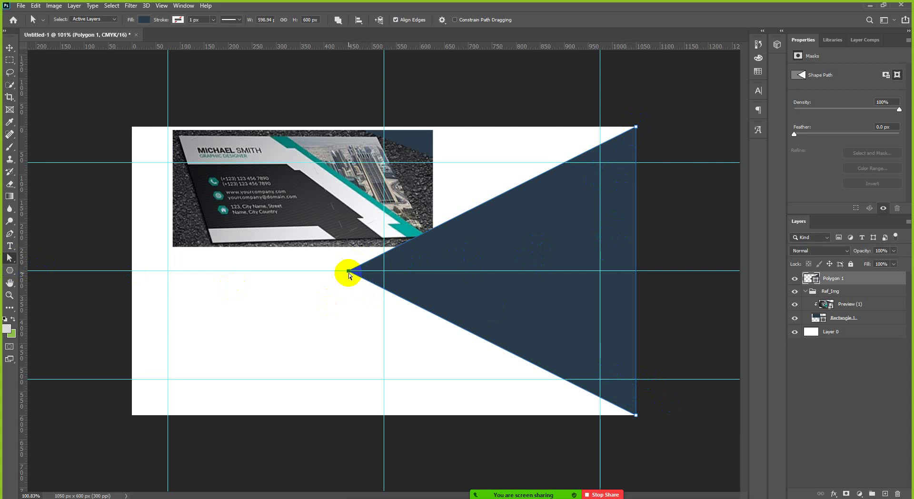
drag(350, 271, 447, 128)
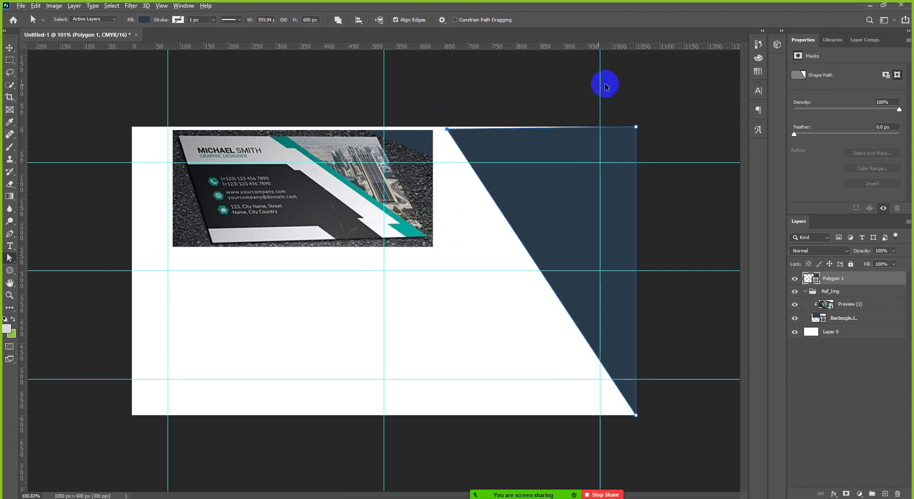
Step: Align the moved anchor point exactly with the card's top edge at about X 655 px, and deselect the shape
scroll(604, 91, up, 3)
scroll(686, 113, up, 1)
scroll(604, 173, right, 1)
scroll(600, 166, right, 1)
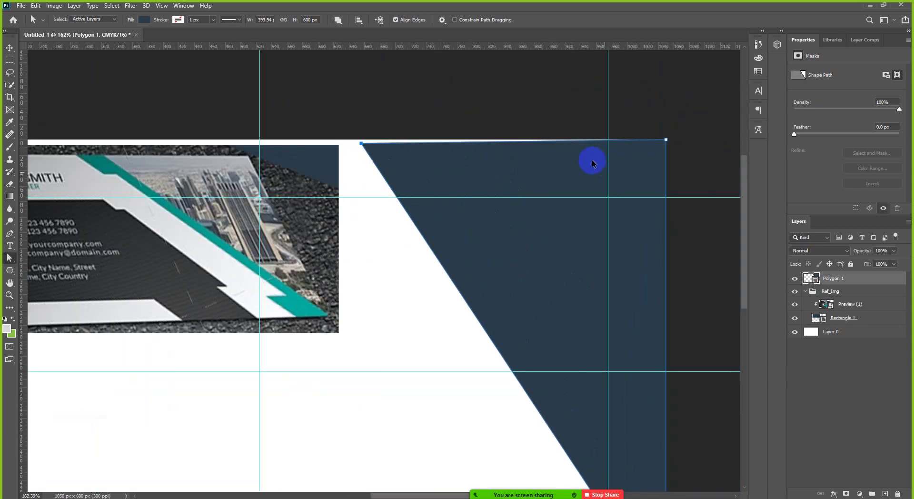
scroll(543, 126, up, 3)
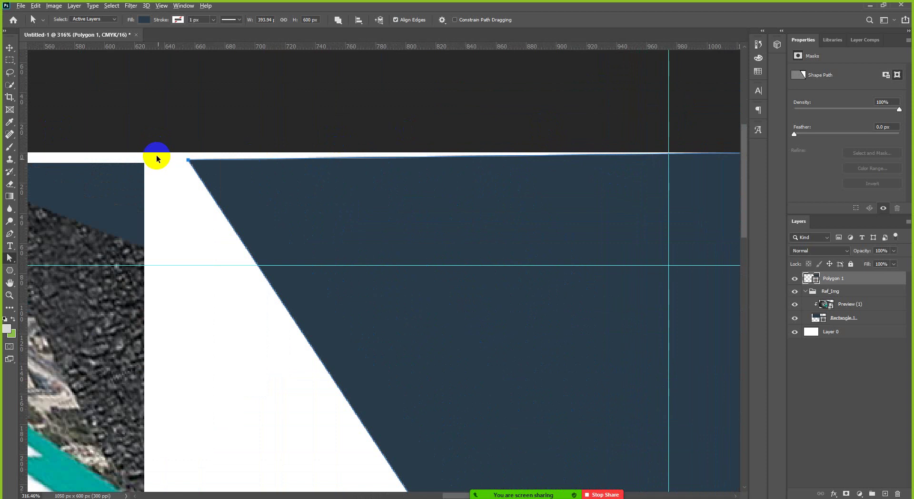
scroll(164, 149, up, 5)
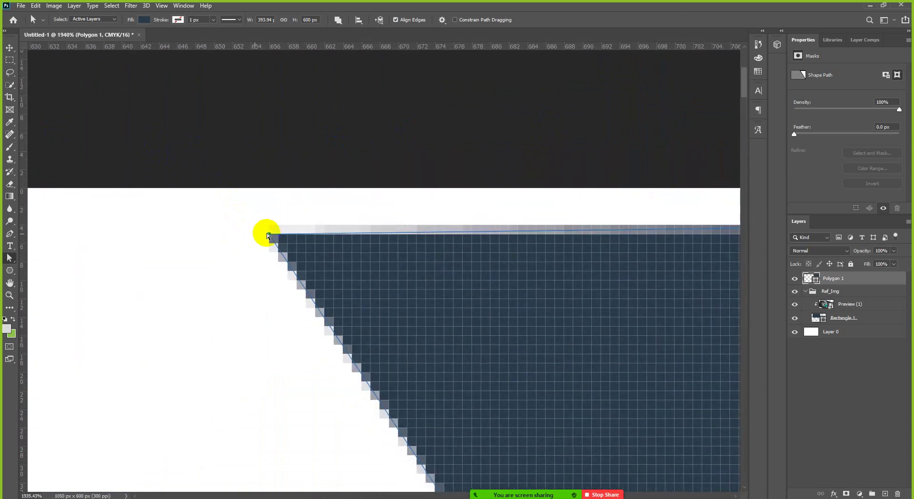
drag(269, 235, 257, 190)
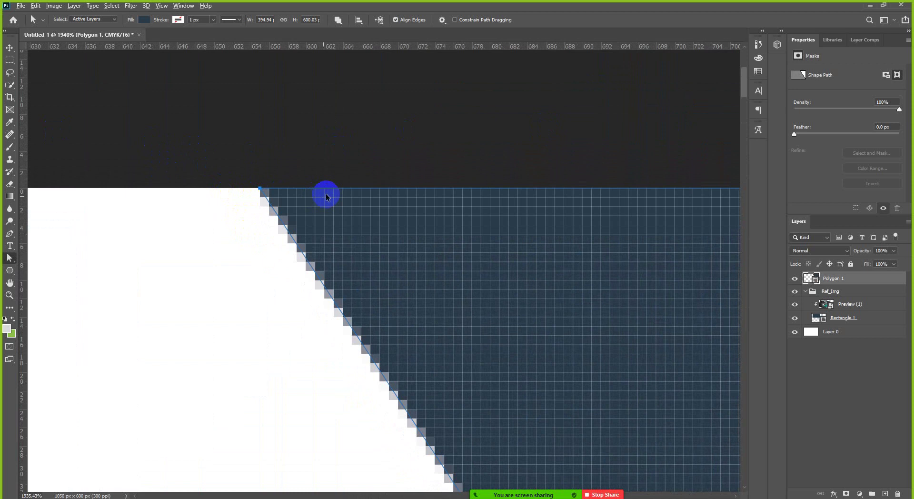
scroll(325, 193, down, 8)
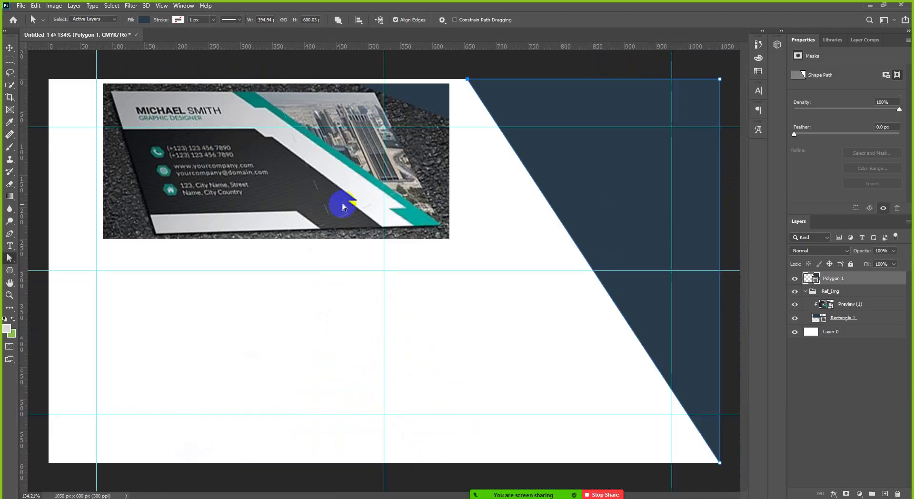
scroll(343, 205, down, 1)
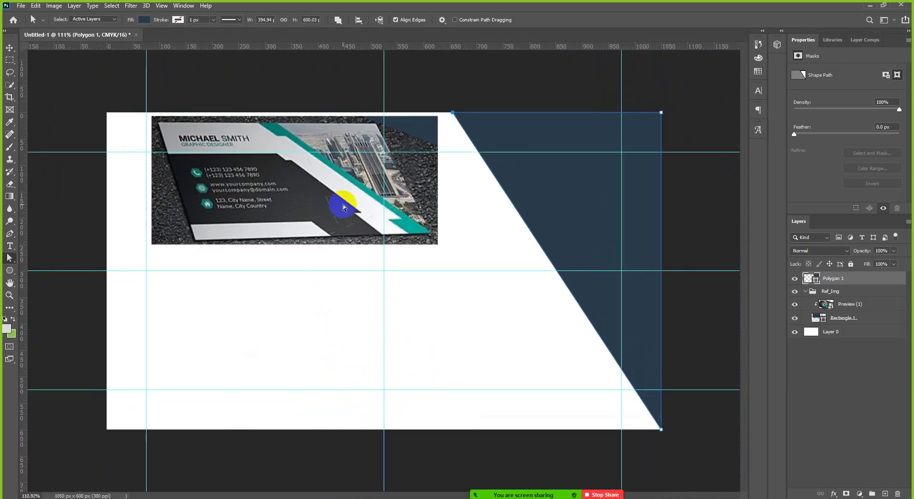
click(9, 47)
click(710, 82)
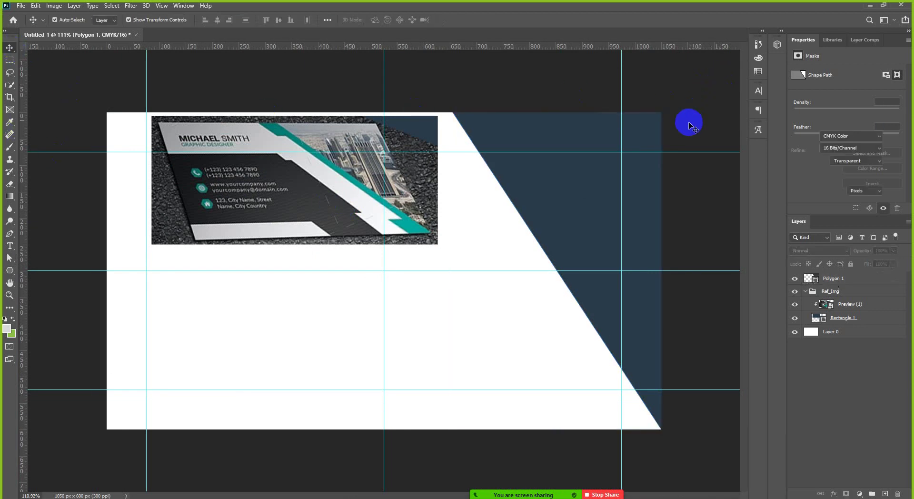
scroll(604, 264, down, 1)
scroll(604, 265, up, 1)
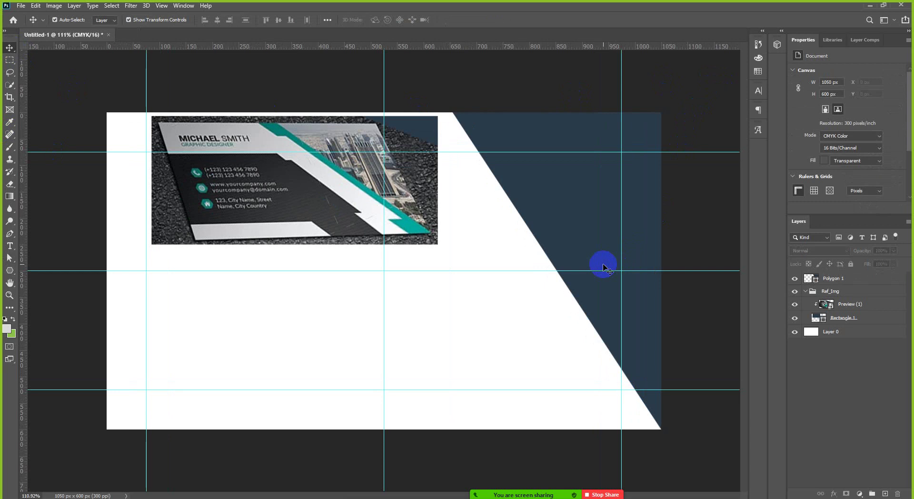
click(603, 264)
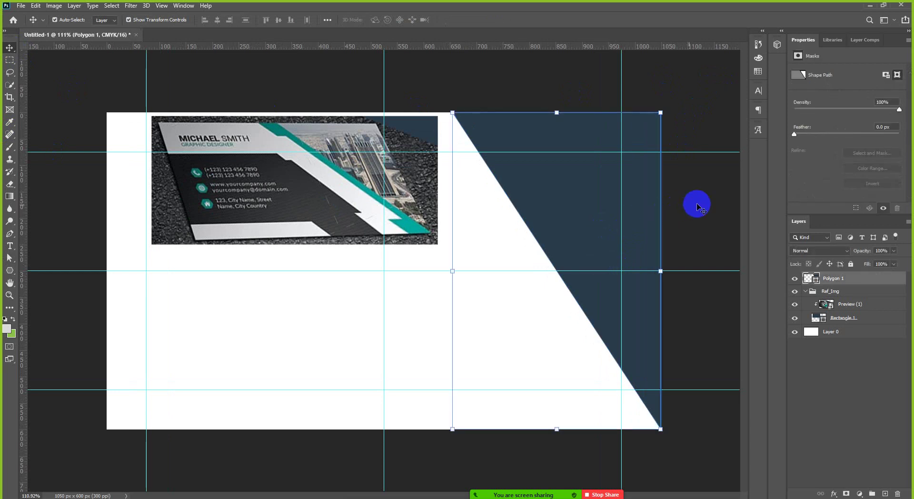
click(697, 206)
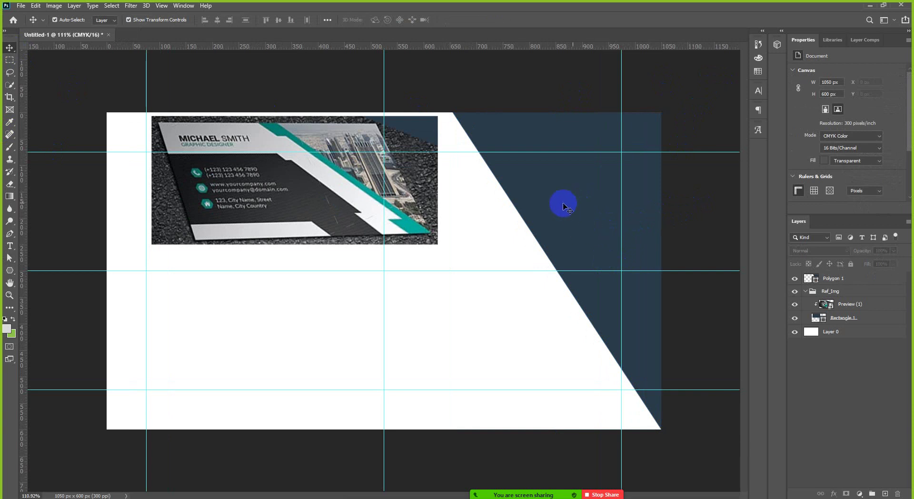
Step: Switch briefly to the browser's business card page and back to Photoshop, and look at the meeting's participant list
click(99, 495)
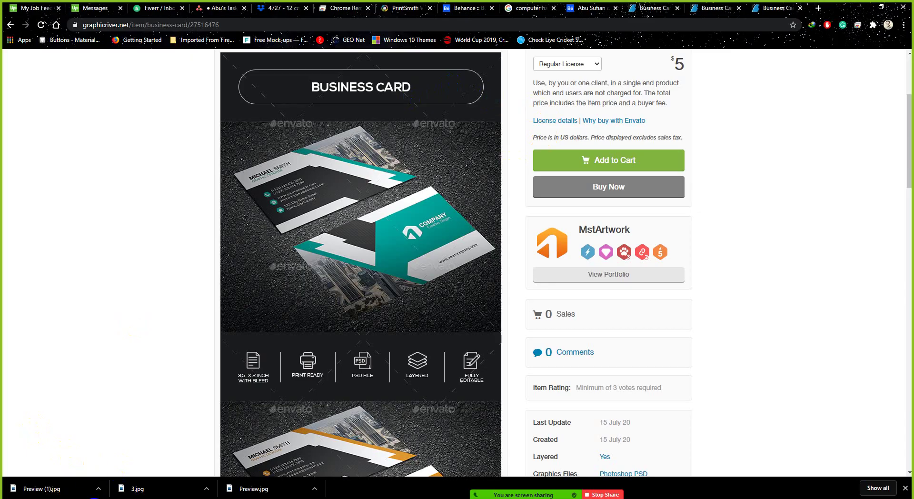
click(94, 496)
mouse_move(486, 492)
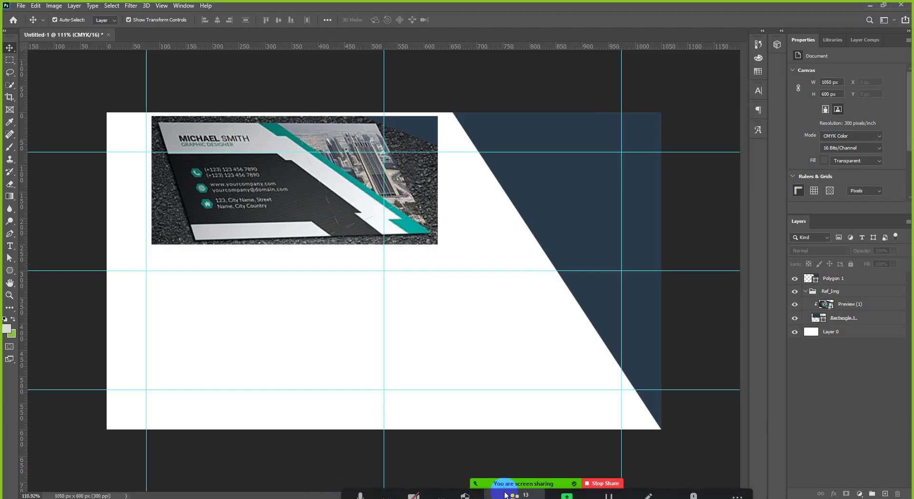
click(514, 485)
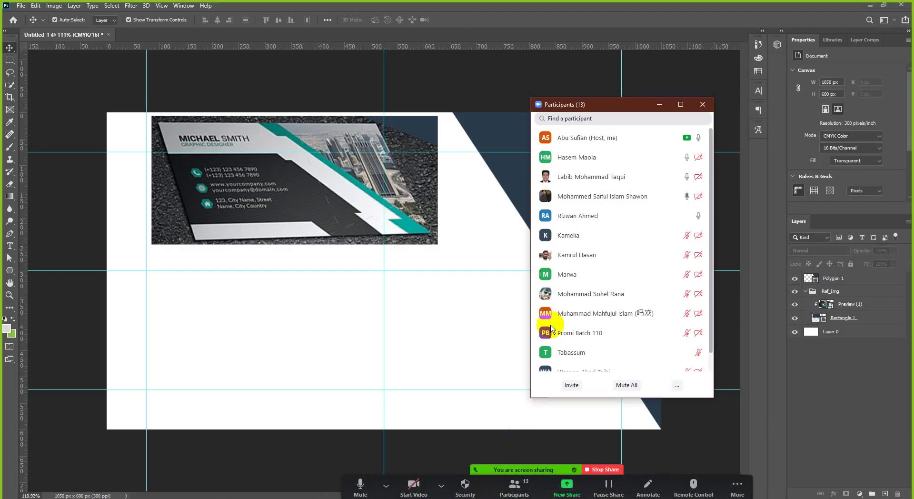
click(659, 104)
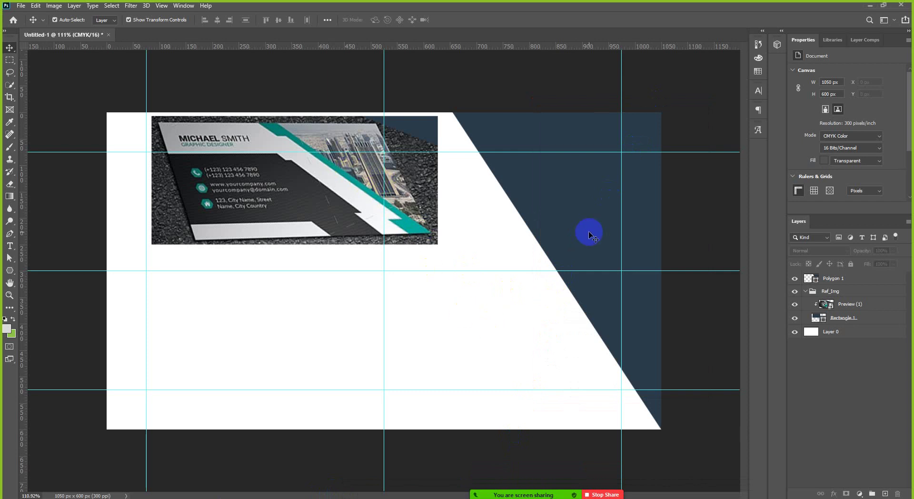
Step: Draw a thin rectangle about 186 × 7 px along the top of the reference card's photo area and copy it to X 99 px
click(589, 235)
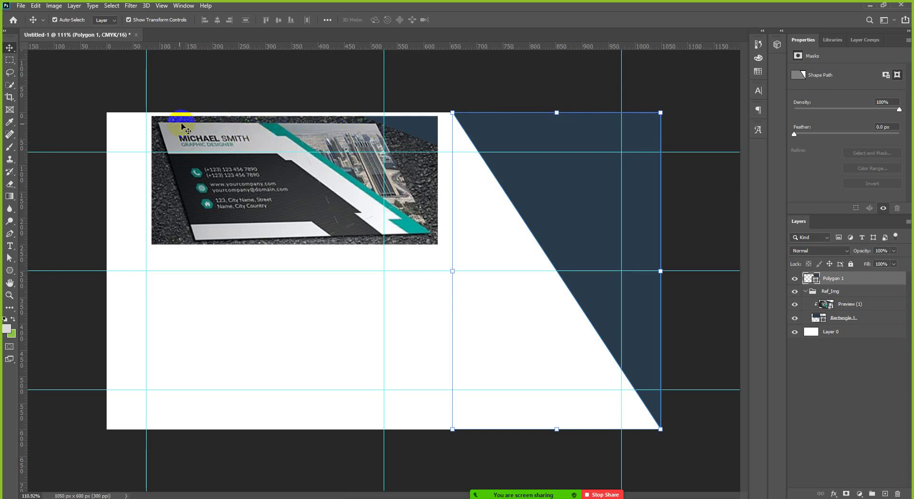
scroll(186, 75, up, 5)
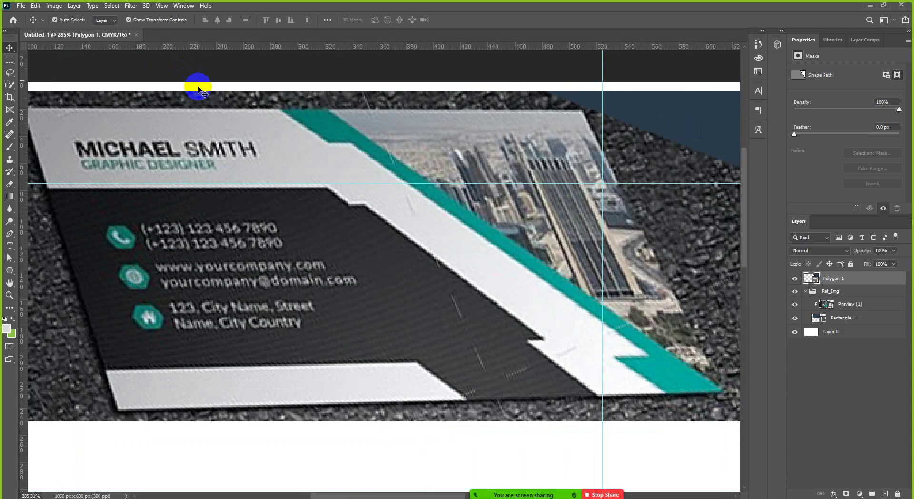
scroll(351, 182, down, 1)
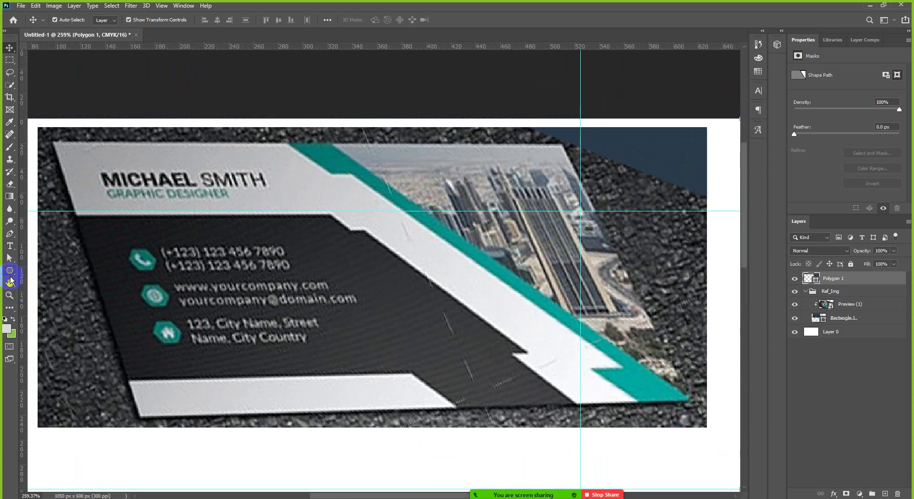
click(13, 272)
click(48, 257)
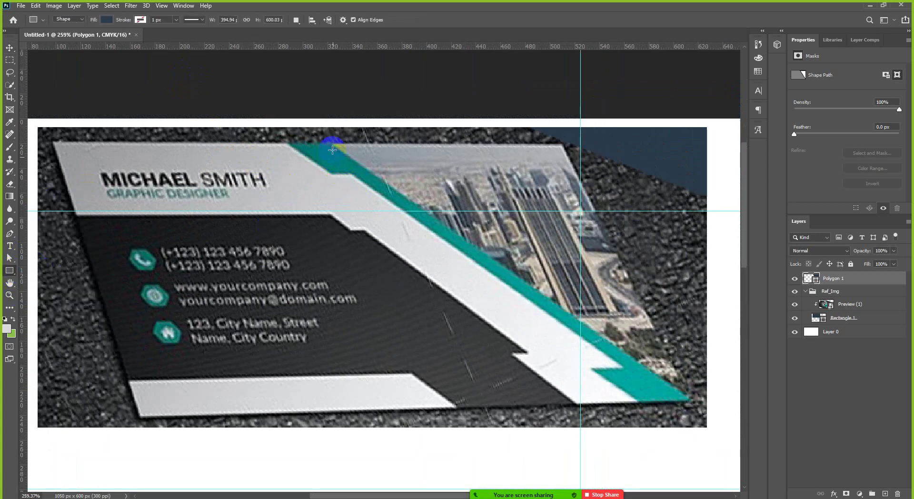
drag(333, 136, 562, 143)
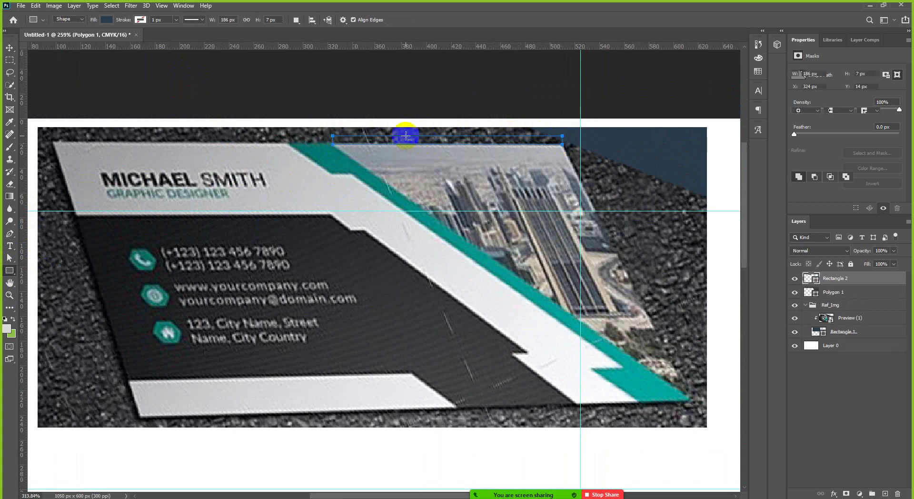
scroll(406, 136, up, 1)
scroll(395, 133, down, 1)
click(9, 47)
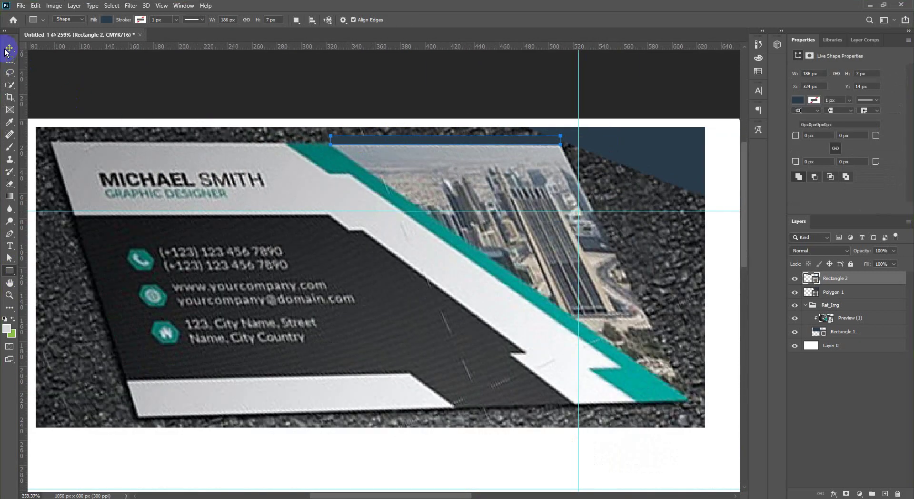
drag(367, 142, 116, 142)
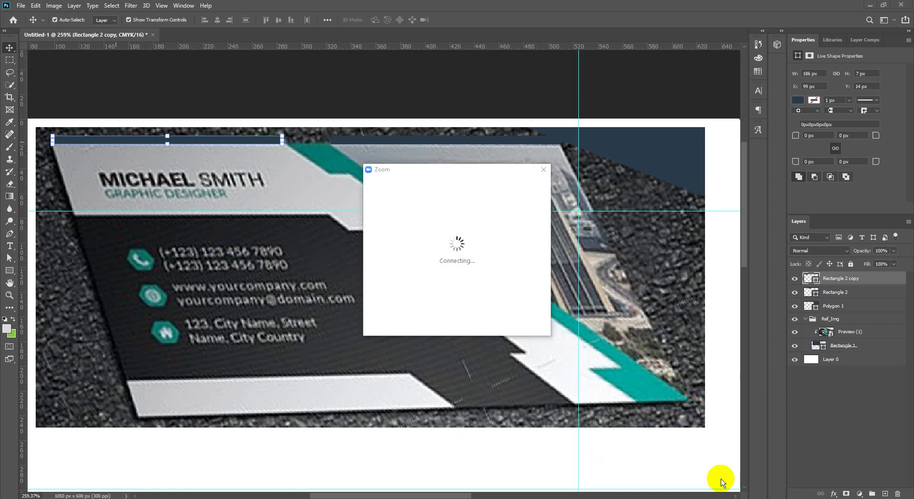
Step: Check the Wi-Fi connection, and share the entire screen again from the maximized Zoom meeting window
click(844, 498)
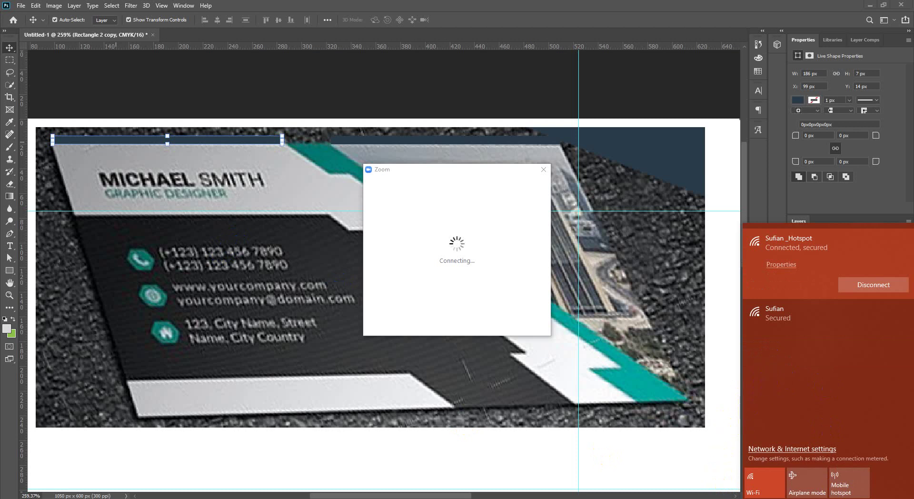
click(607, 385)
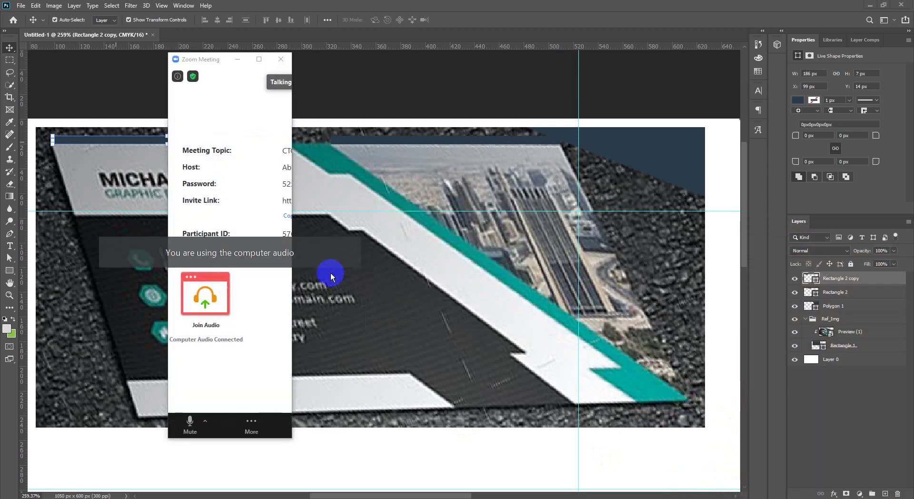
click(257, 60)
click(524, 485)
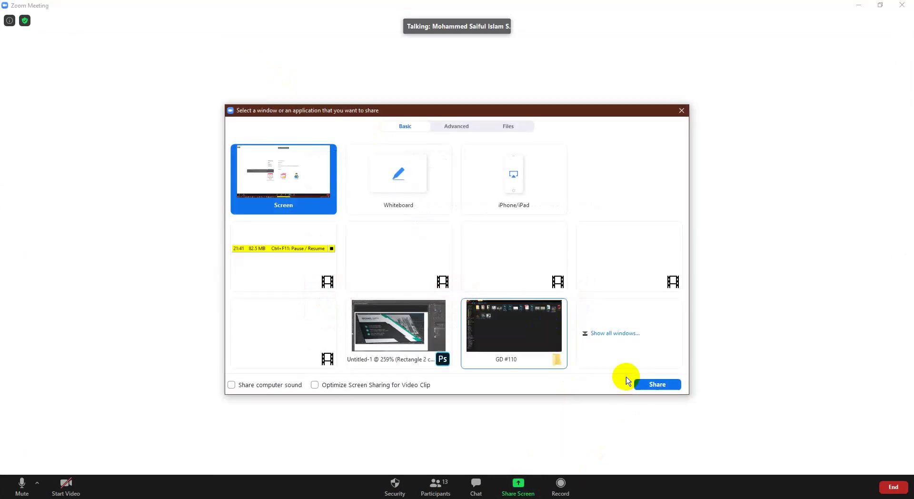
click(649, 384)
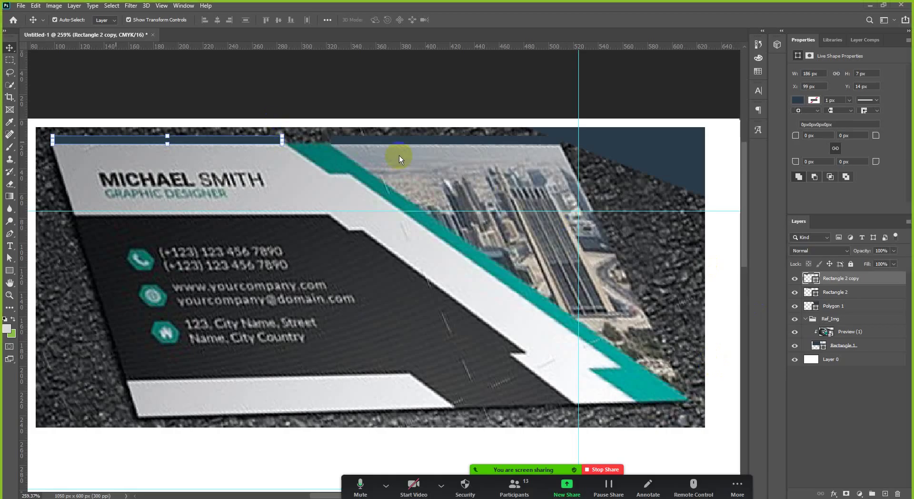
Step: Compare the widths of the two thin rectangles along the reference card's top edge in Photoshop
scroll(399, 155, down, 1)
scroll(448, 143, up, 2)
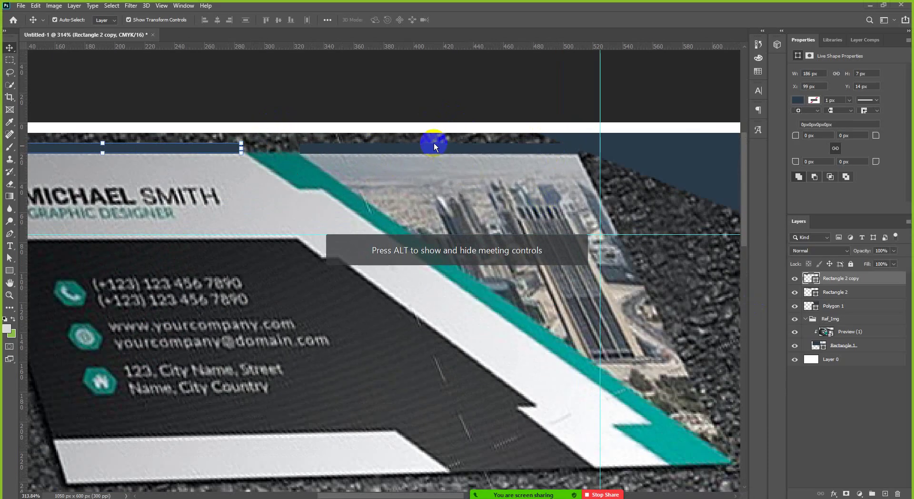
scroll(433, 142, down, 1)
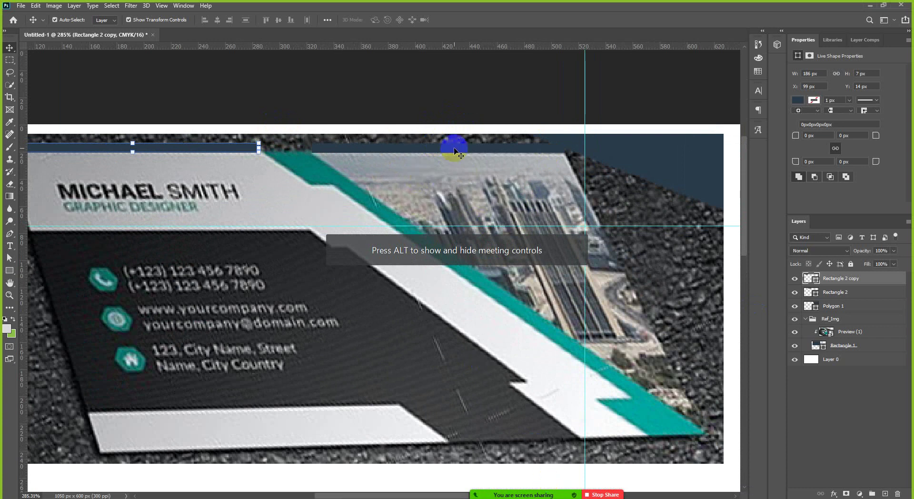
click(513, 147)
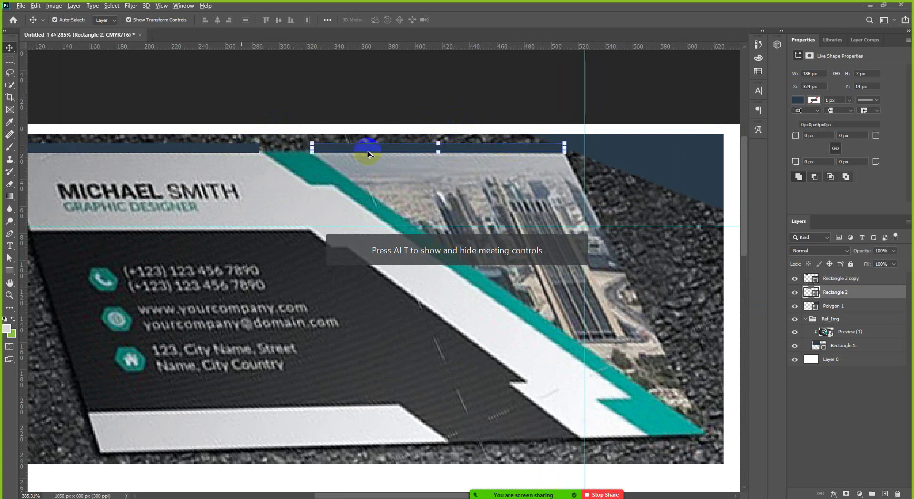
scroll(367, 154, down, 1)
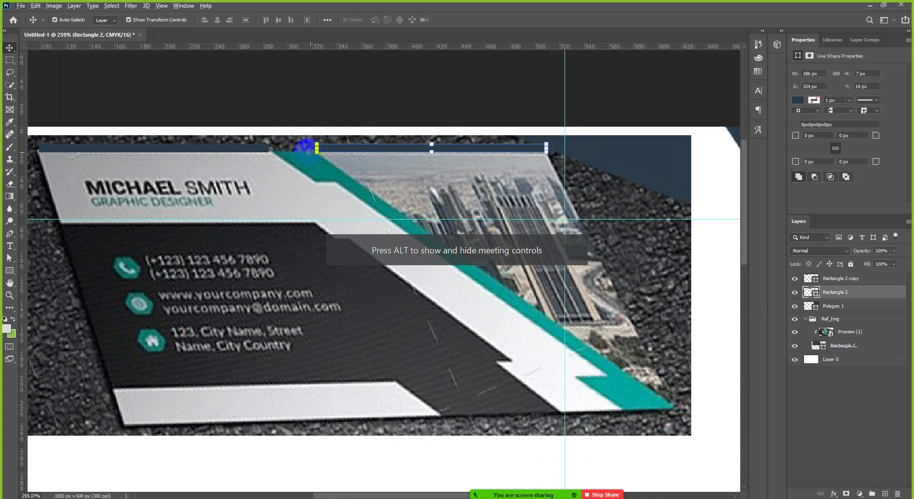
Step: Delete both thin rectangles above the reference card
click(256, 147)
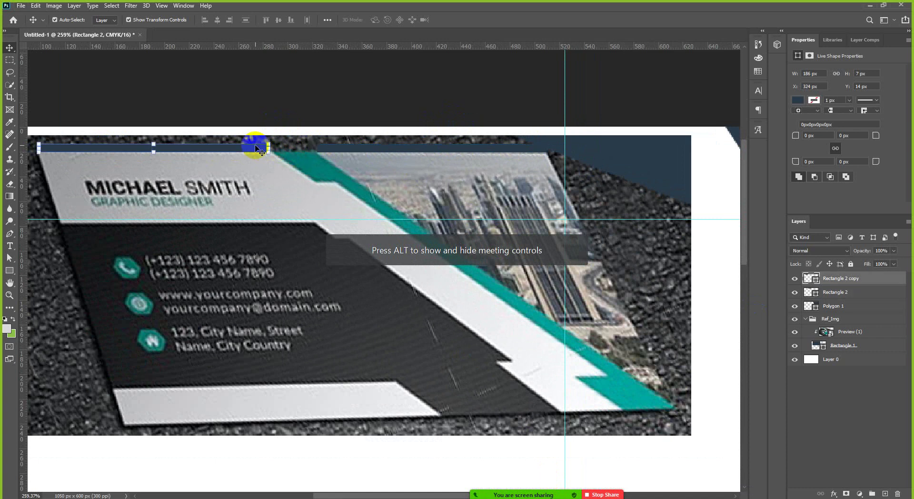
shift+click(346, 152)
key(Delete)
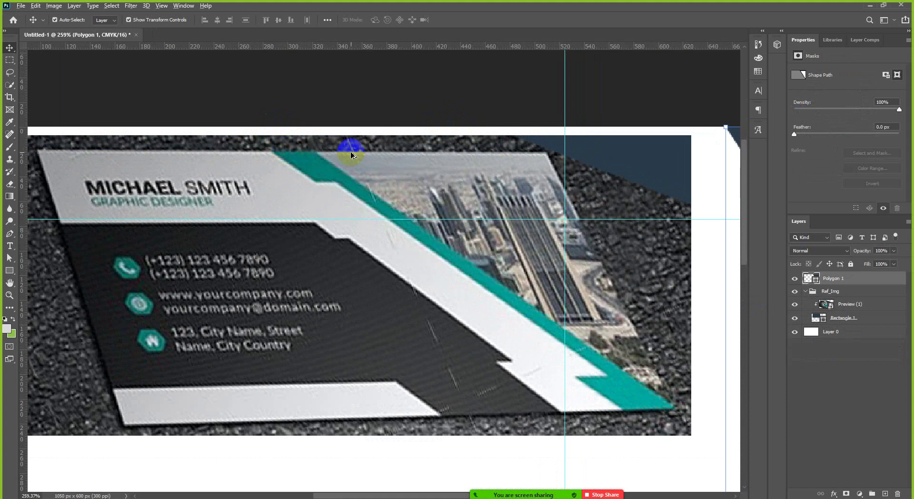
Step: Compare the reference card's photo area along its top edge with the triangle's upper edge on the card
scroll(348, 152, down, 4)
scroll(376, 183, down, 1)
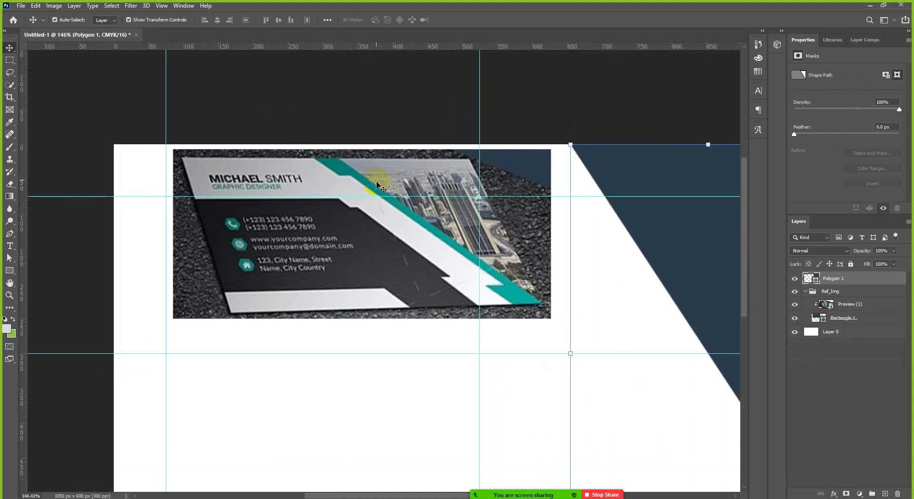
click(501, 187)
scroll(429, 173, down, 3)
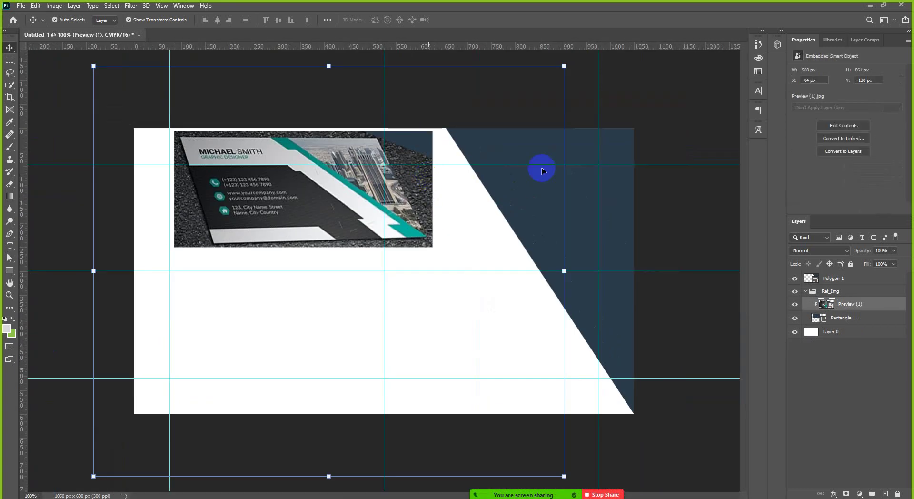
click(665, 95)
scroll(247, 116, up, 2)
scroll(246, 116, up, 2)
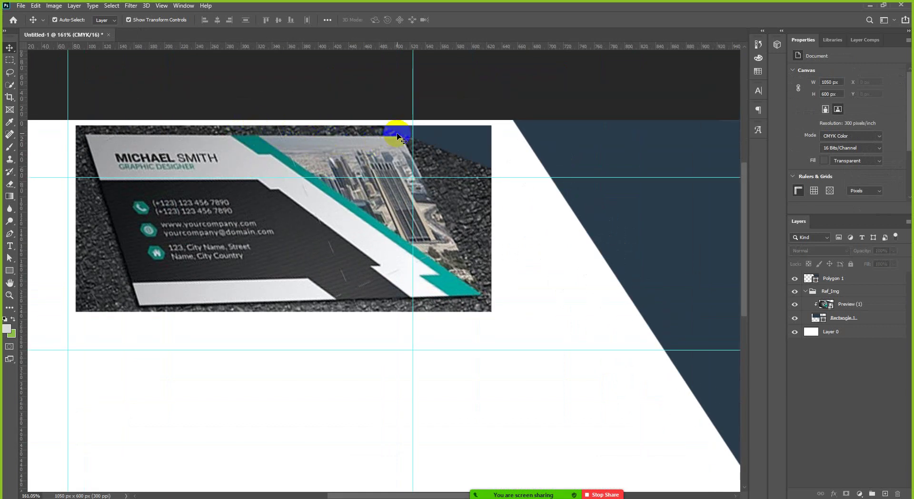
scroll(381, 133, down, 3)
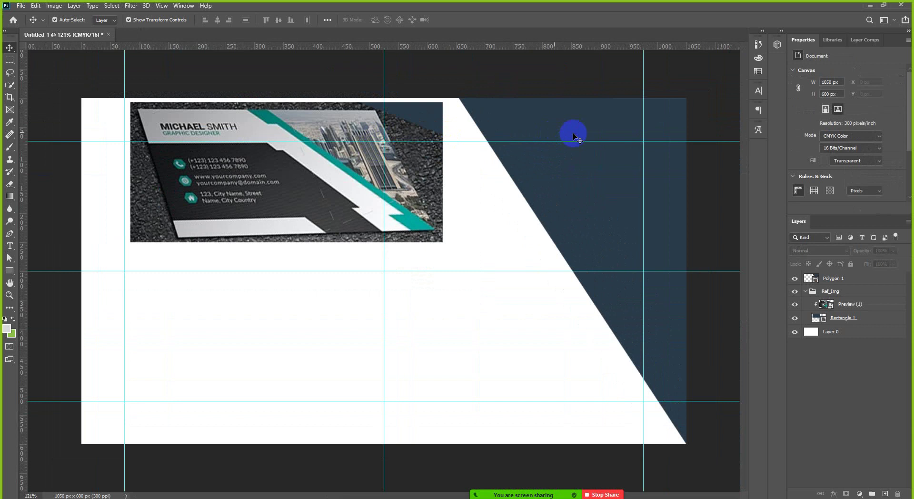
Step: Move the triangle's upper-left anchor point further left along the card's top edge, making the shape about 437 px wide
click(587, 177)
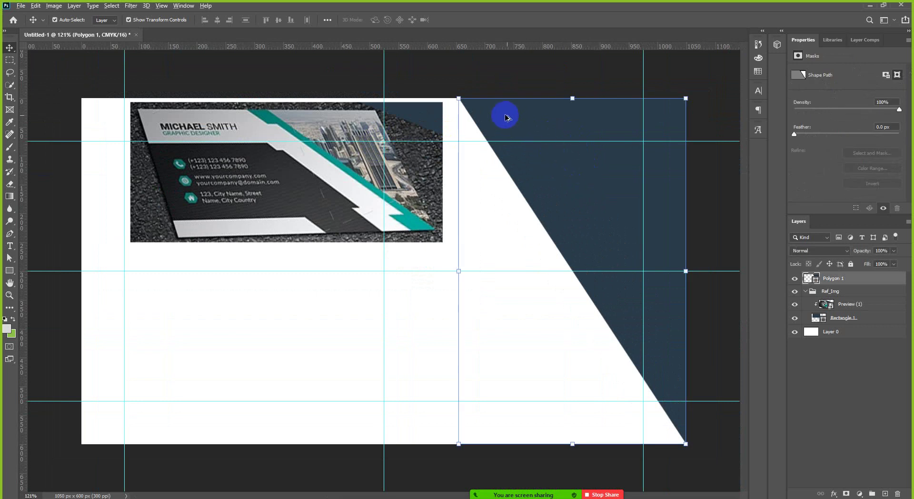
scroll(506, 117, up, 1)
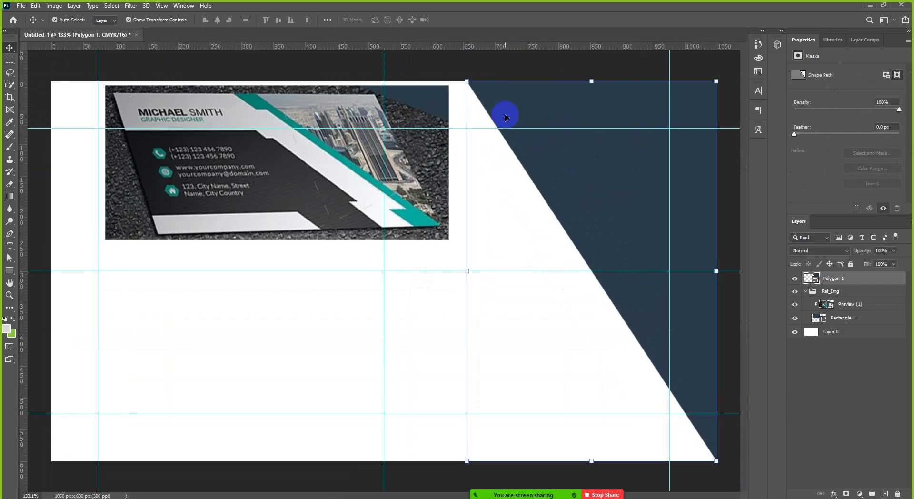
scroll(471, 198, down, 1)
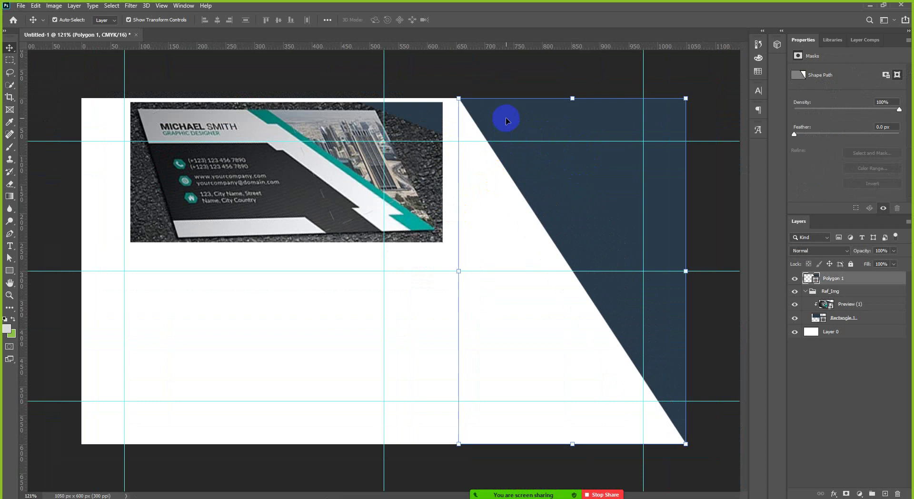
click(465, 190)
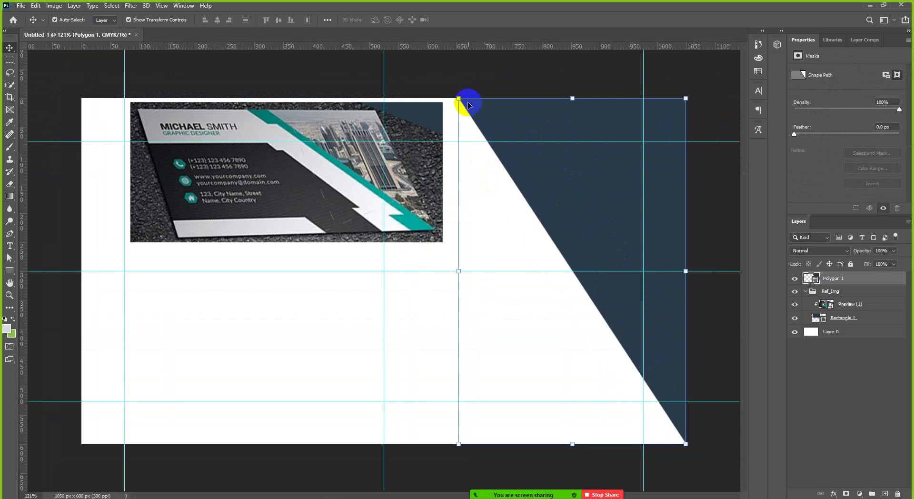
key(a)
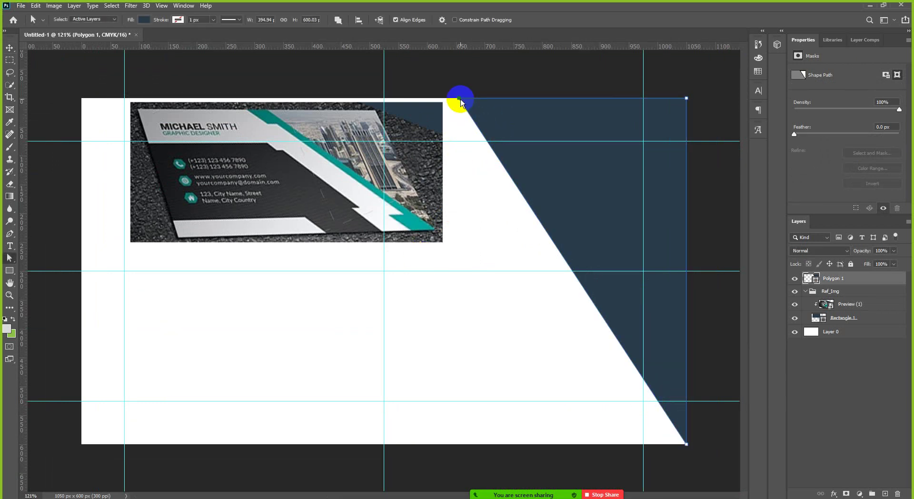
drag(459, 100, 435, 99)
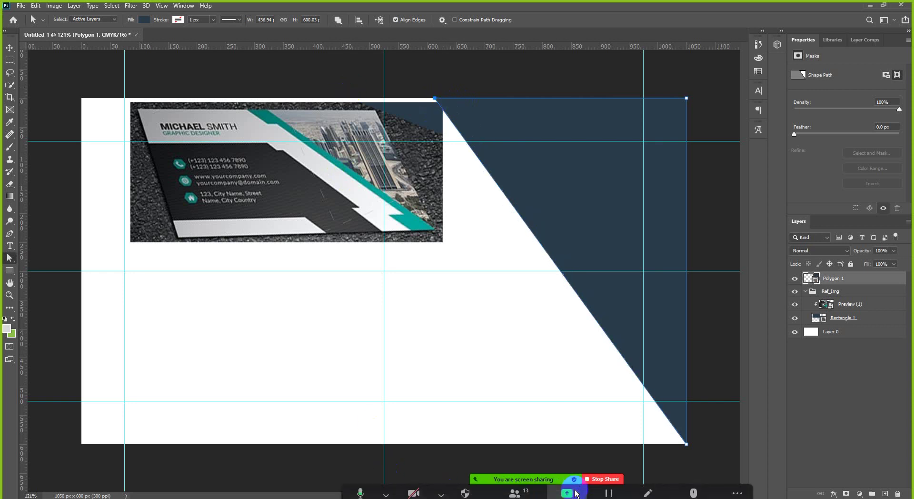
Step: Look through the Zoom meeting's participant list and its microphone states, and minimize the list
click(522, 486)
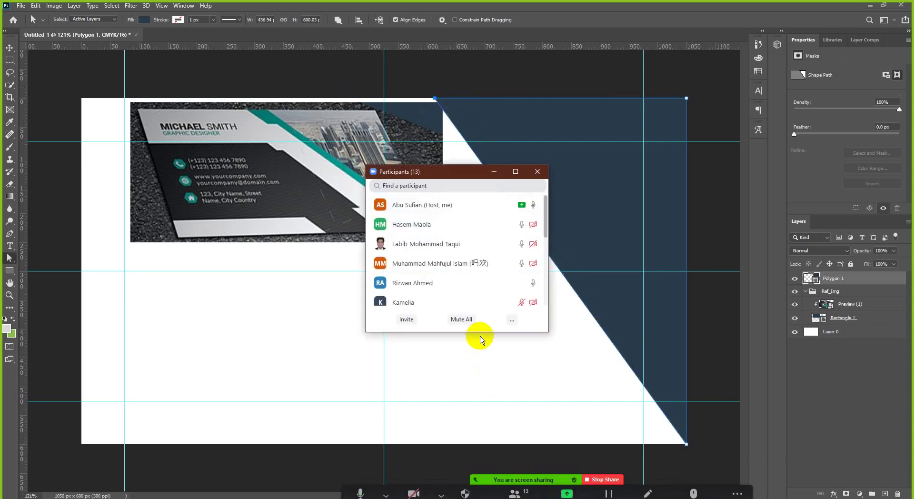
mouse_move(483, 245)
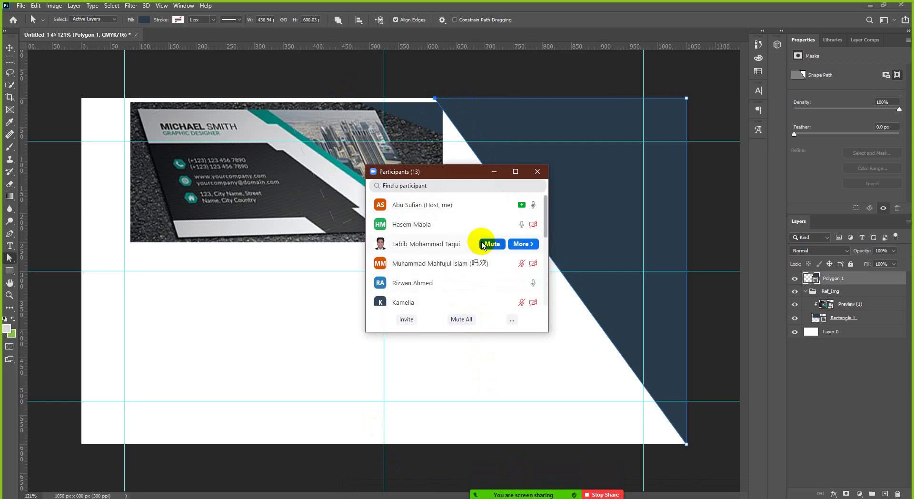
scroll(467, 288, down, 1)
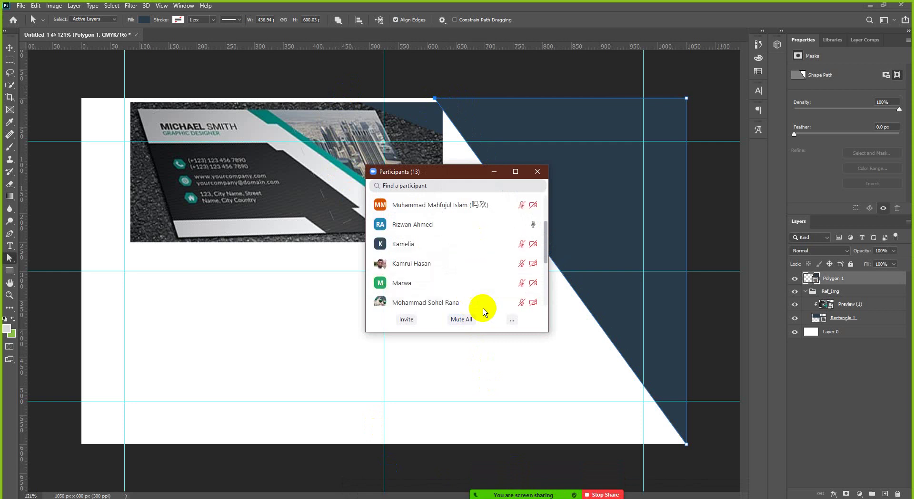
scroll(474, 285, up, 1)
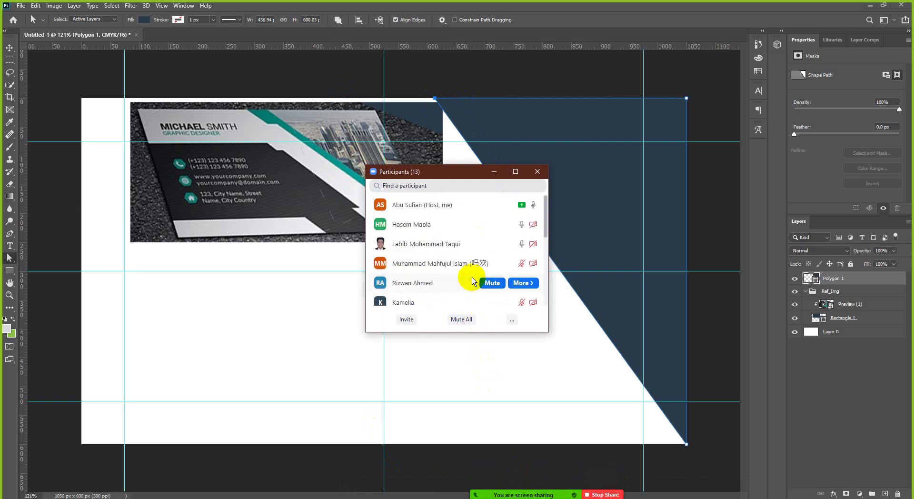
scroll(474, 281, down, 1)
scroll(473, 281, up, 1)
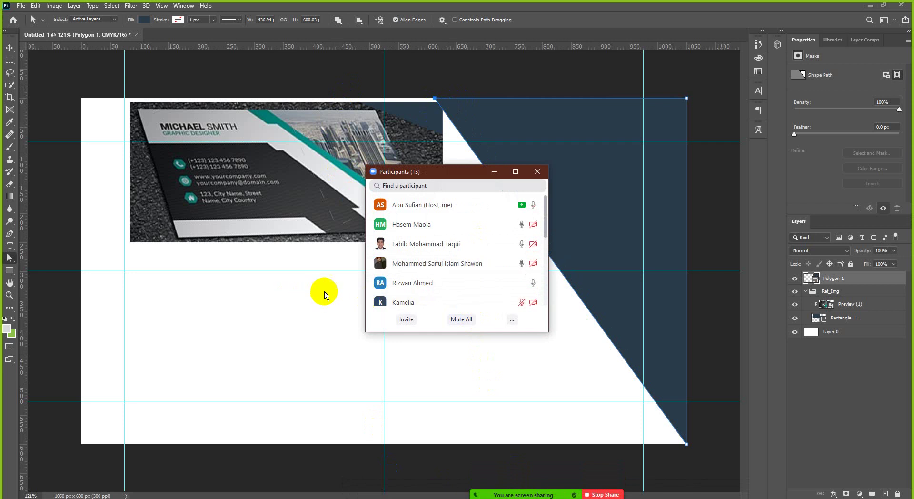
click(499, 179)
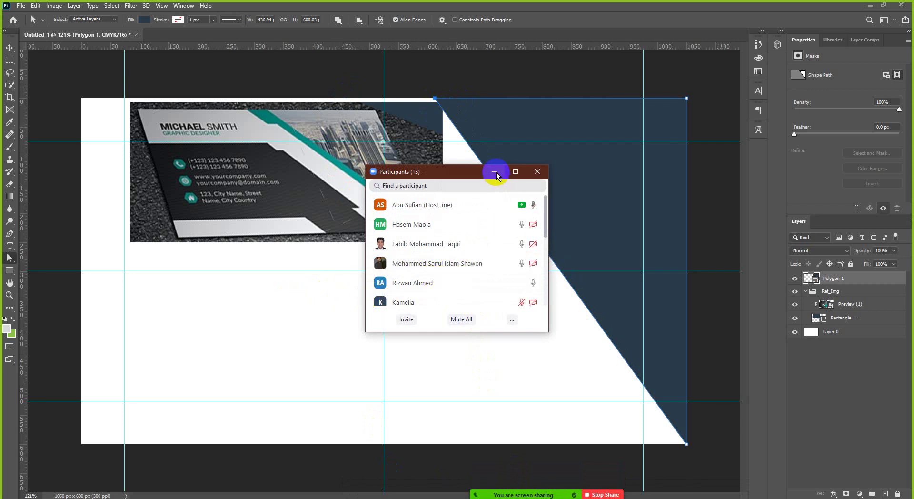
click(496, 174)
scroll(434, 95, up, 4)
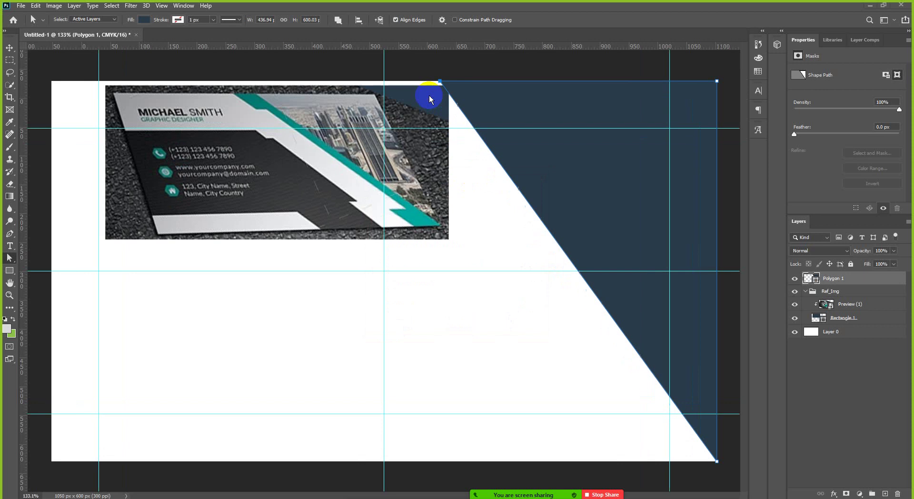
scroll(446, 107, down, 4)
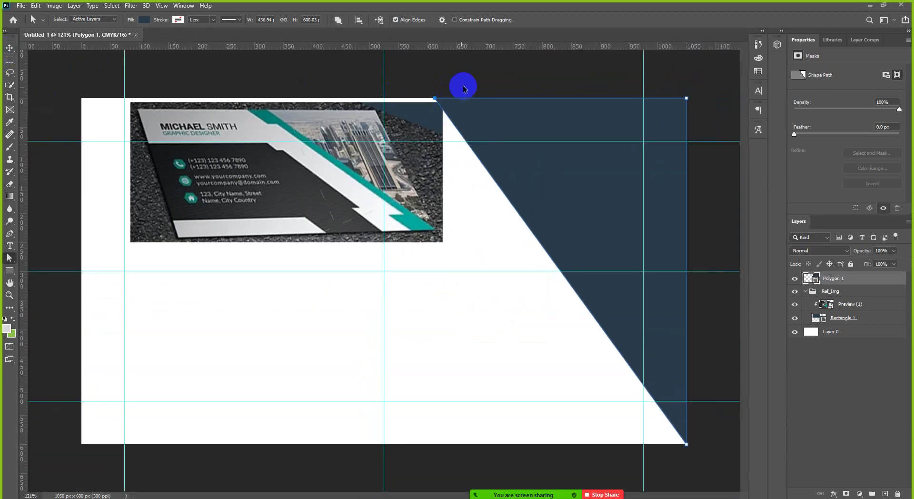
Step: Deselect the dark blue polygon's path and collapse the Ref_Img group
scroll(452, 83, up, 1)
scroll(447, 117, up, 2)
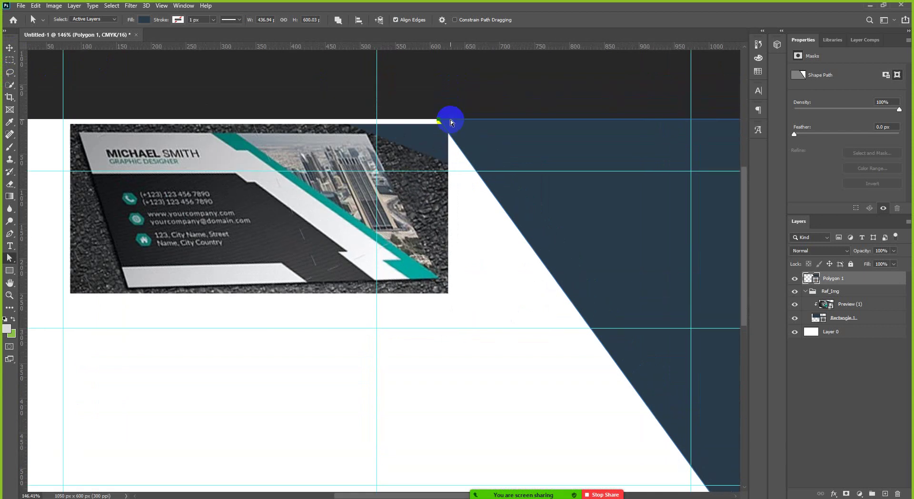
click(431, 100)
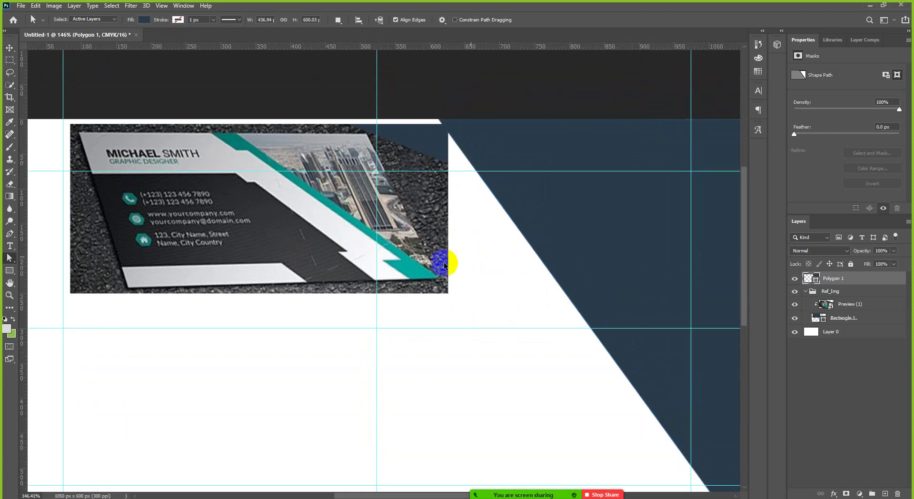
scroll(444, 264, down, 2)
click(811, 292)
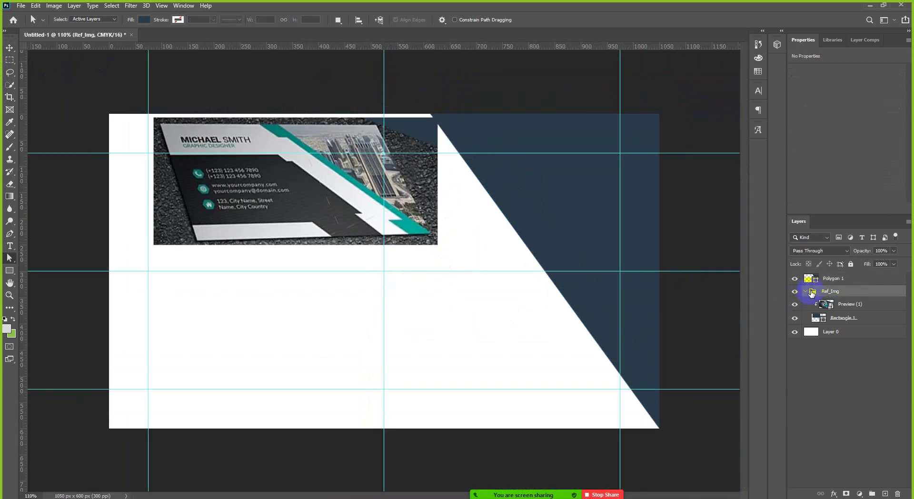
click(804, 292)
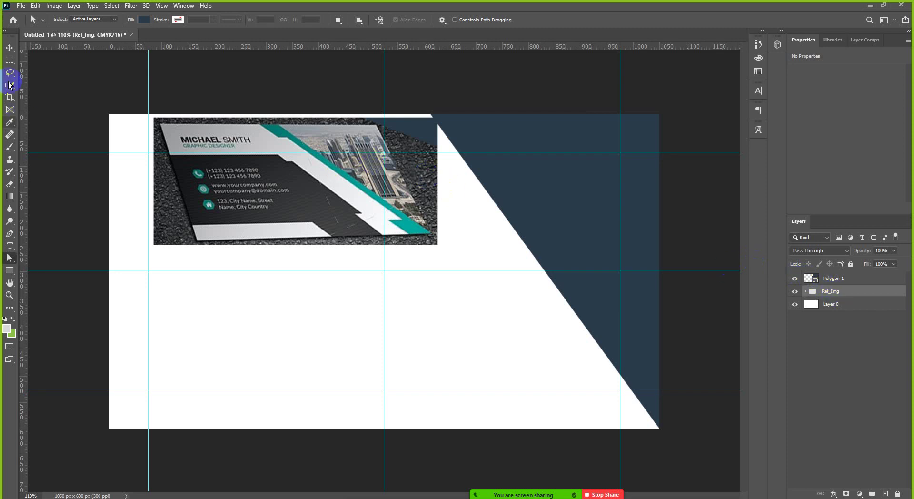
Step: Move the Ref_Img group 30 px left and 10 px down, clear of the polygon, and deselect it
click(10, 48)
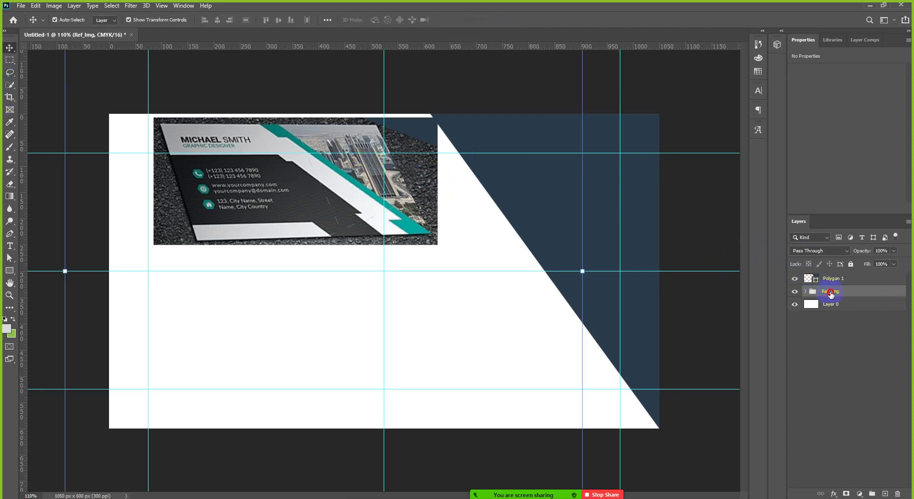
key(shift+Left)
key(shift+Left)
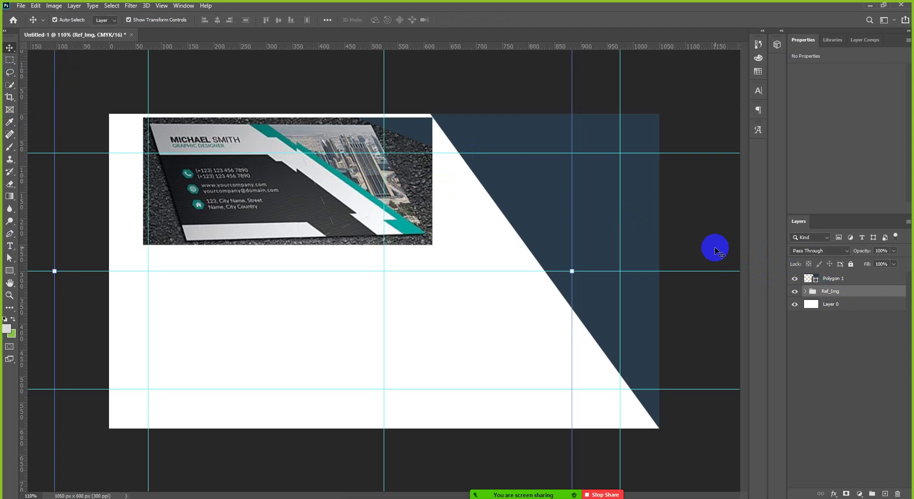
key(shift+Down)
key(shift+Left)
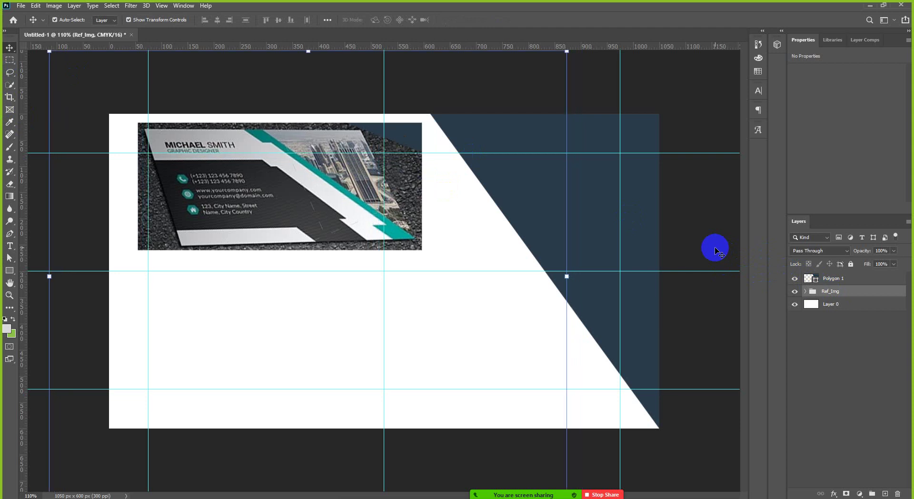
click(675, 101)
key(ctrl+1)
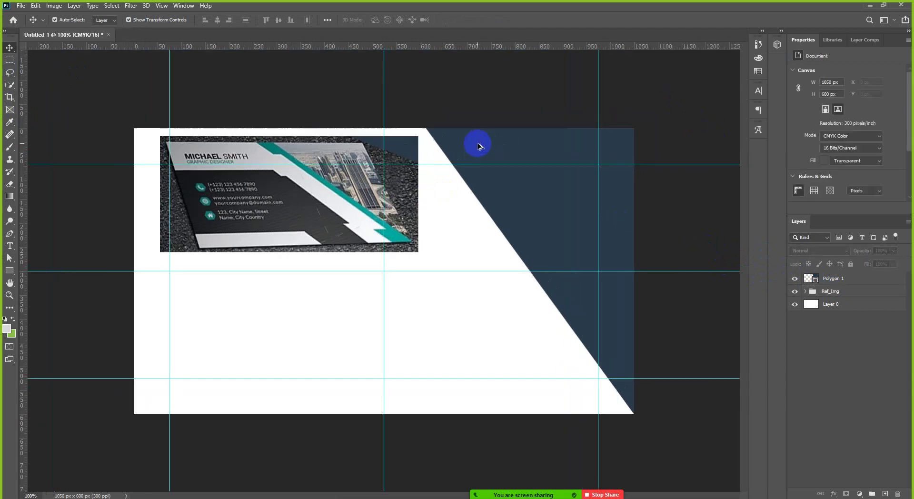
Step: Examine the diagonal teal and white bands on the reference card and compare them with the polygon's slanted edge
scroll(410, 157, down, 1)
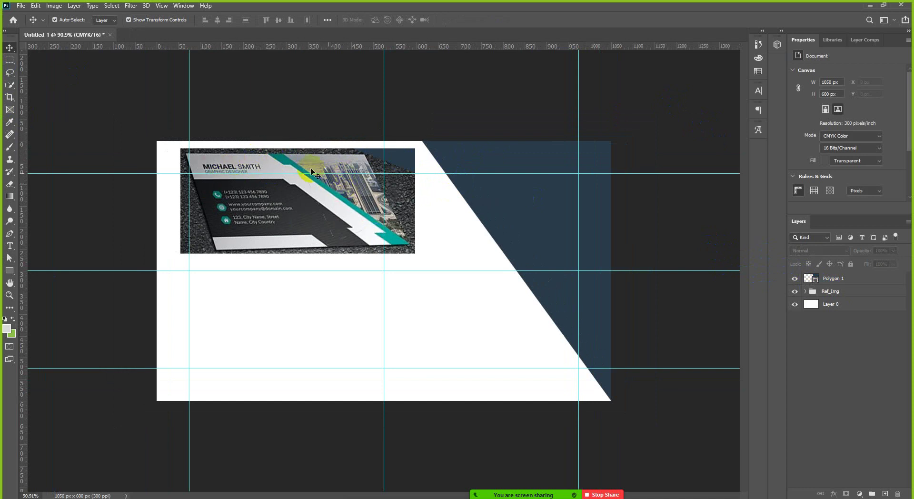
scroll(512, 226, up, 2)
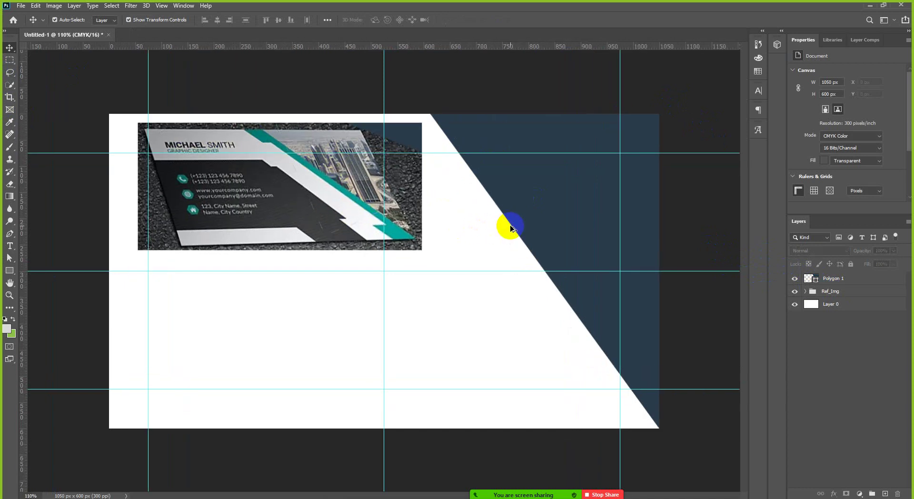
click(831, 282)
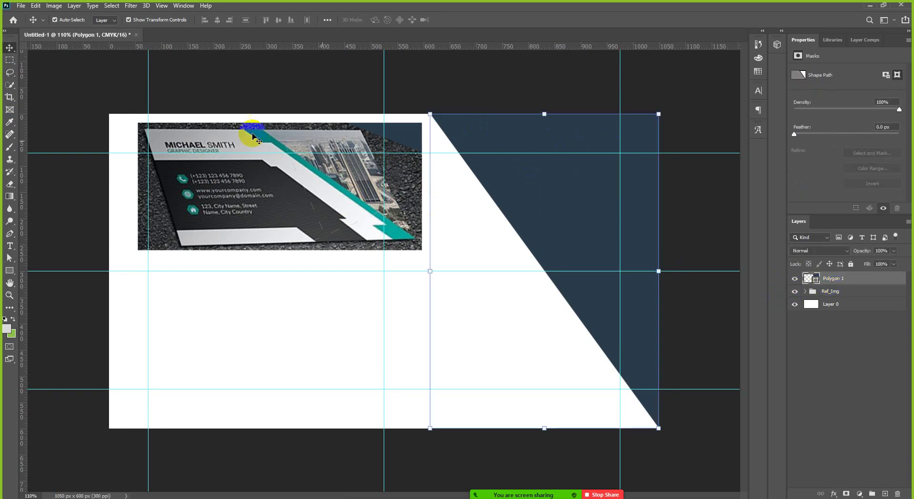
click(707, 146)
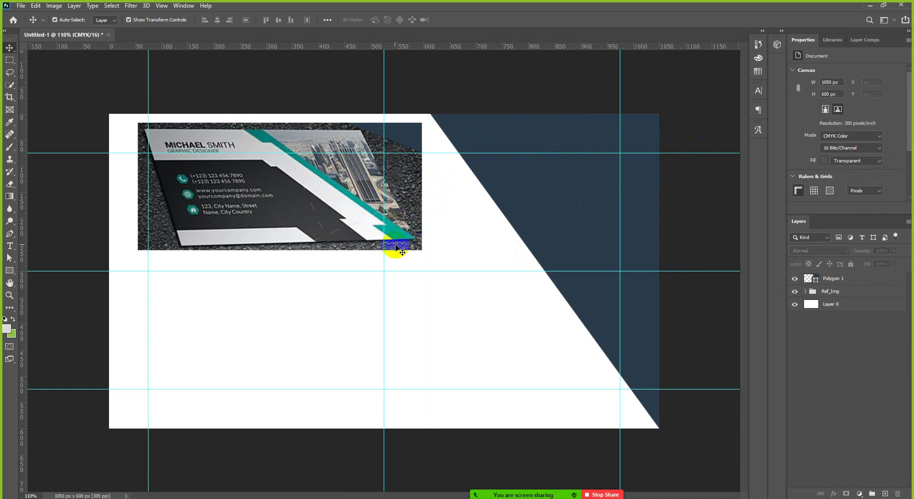
scroll(411, 241, up, 4)
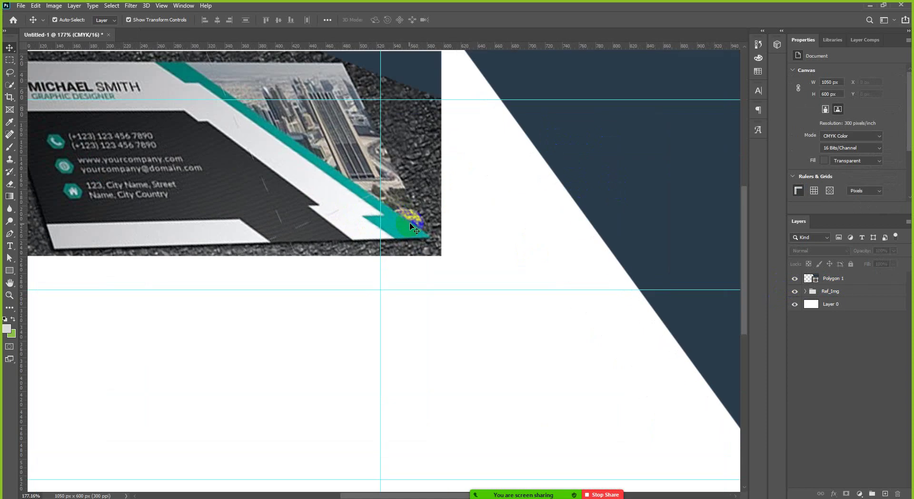
scroll(416, 281, up, 1)
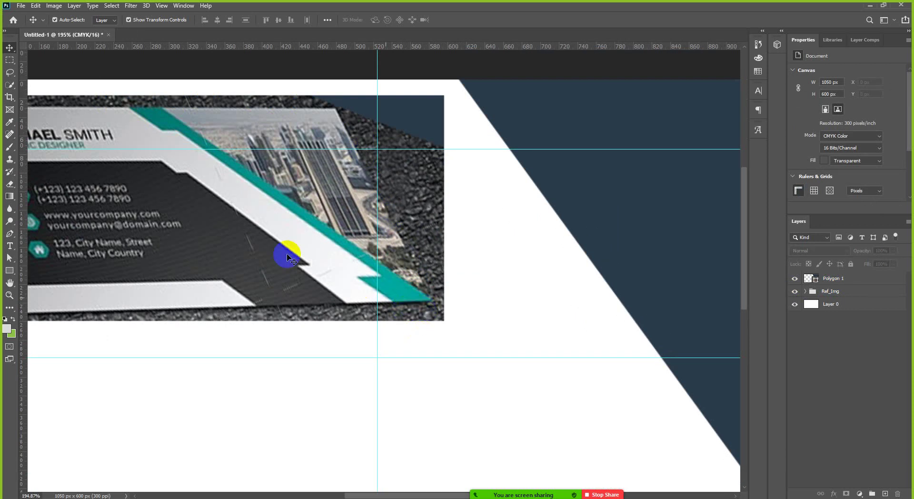
scroll(312, 169, down, 4)
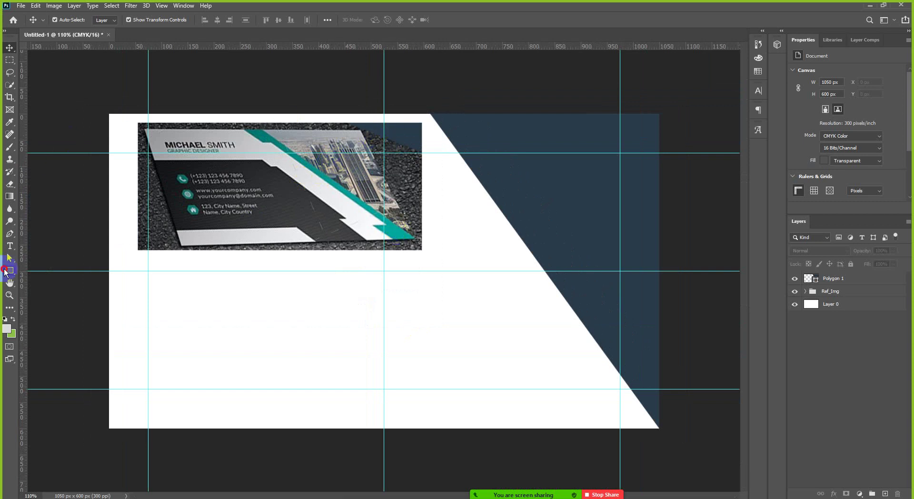
Step: Create a 100 × 100 px rectangle just below the reference image near the middle of the card
click(9, 270)
click(381, 290)
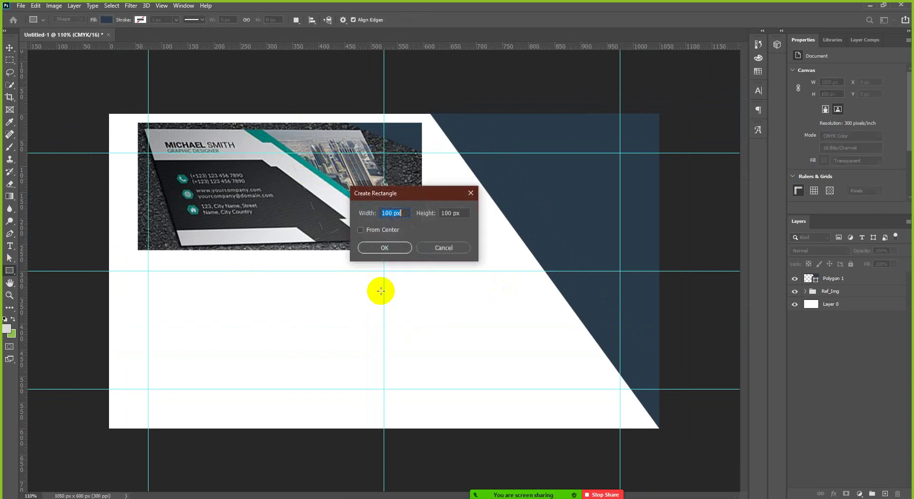
click(398, 250)
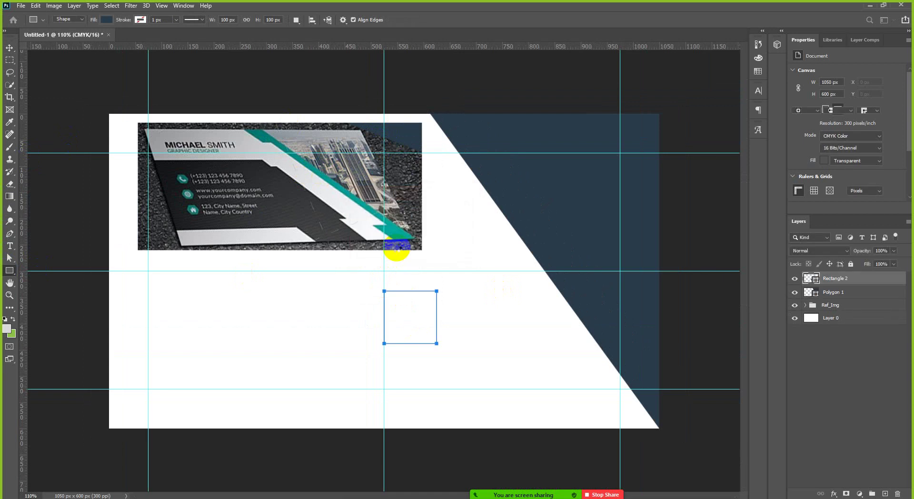
Step: Fill the new rectangle with teal #01ac9e
click(9, 47)
click(412, 317)
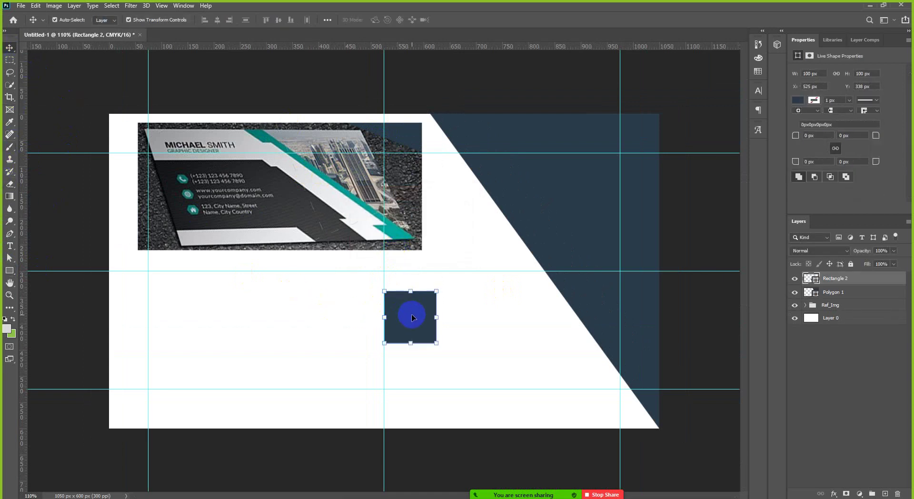
click(798, 100)
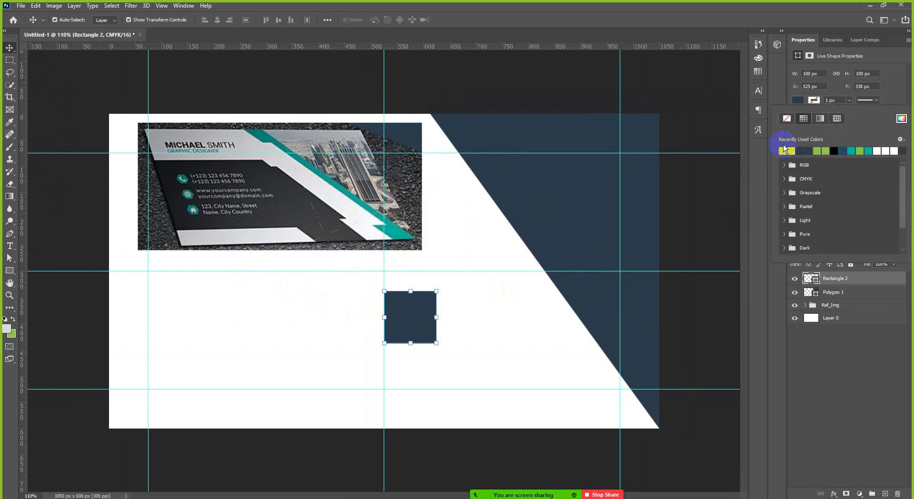
click(901, 118)
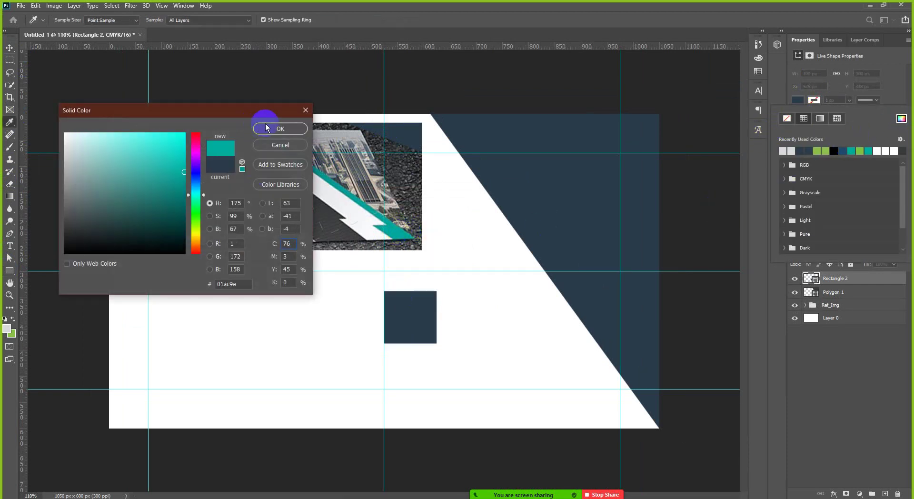
click(280, 129)
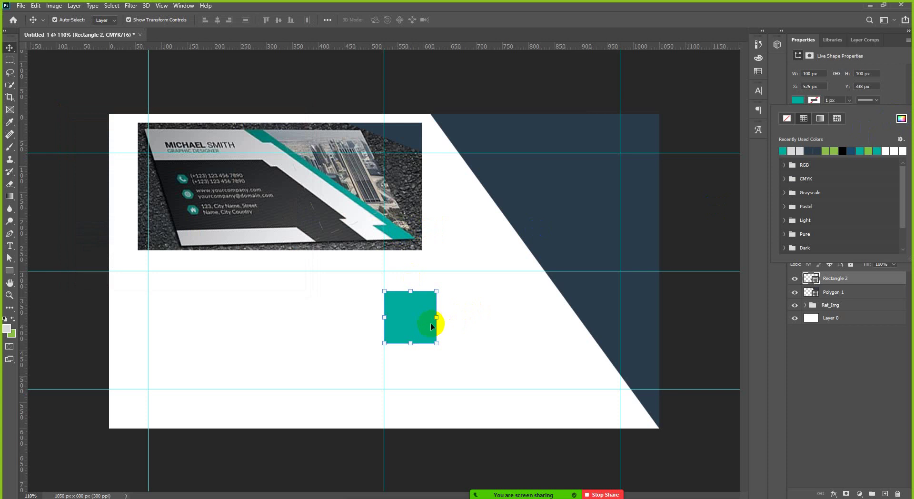
Step: Stretch the teal rectangle vertically to the full 600 px height of the canvas, from top edge to bottom edge
click(407, 294)
click(412, 291)
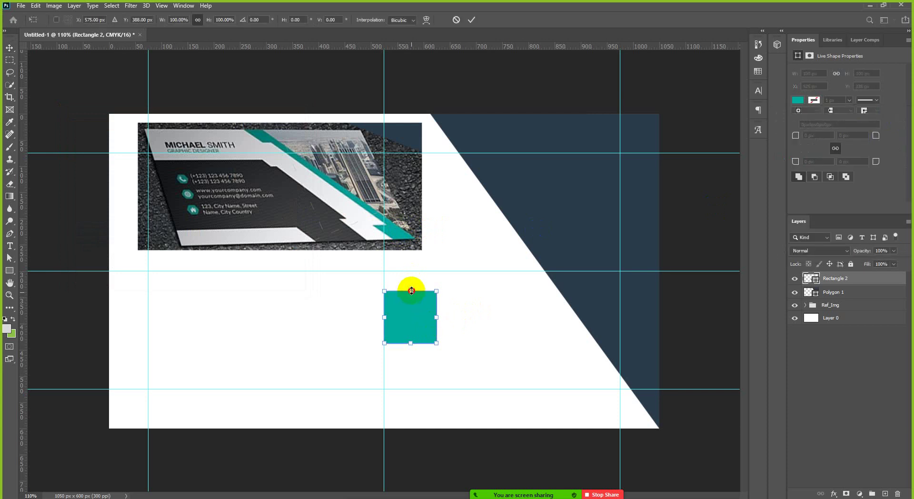
drag(412, 291, 402, 113)
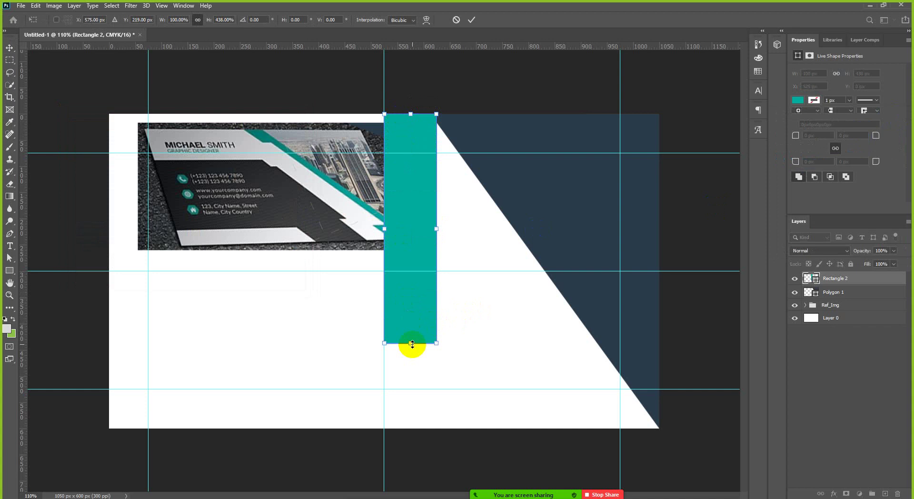
drag(412, 344, 407, 426)
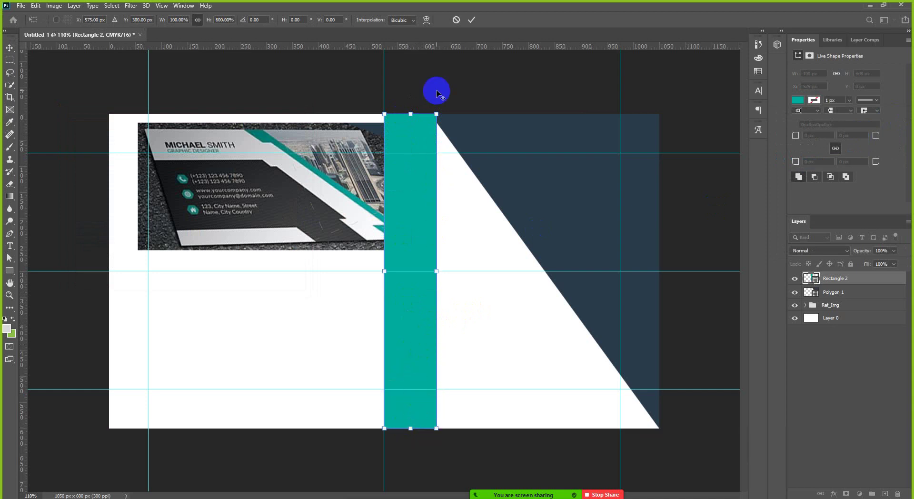
scroll(436, 93, up, 1)
click(471, 19)
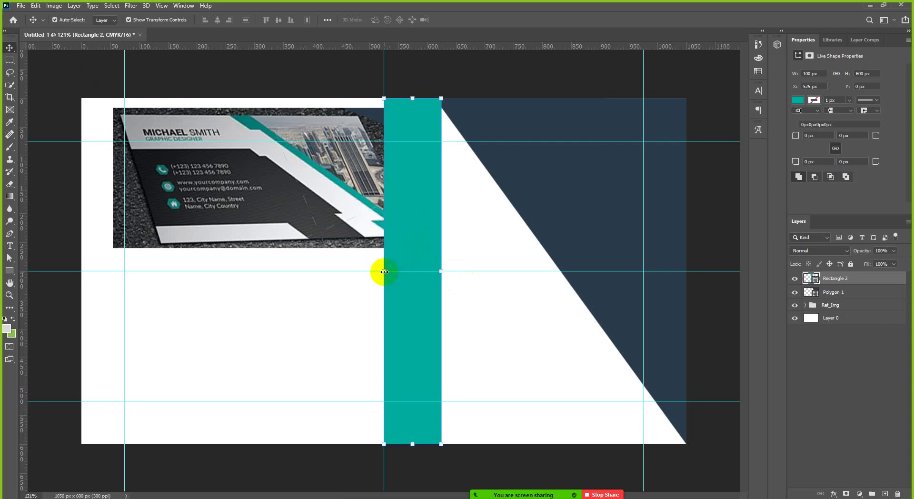
Step: Narrow the teal rectangle to about 60 px wide by moving its left edge inward
key(ctrl+t)
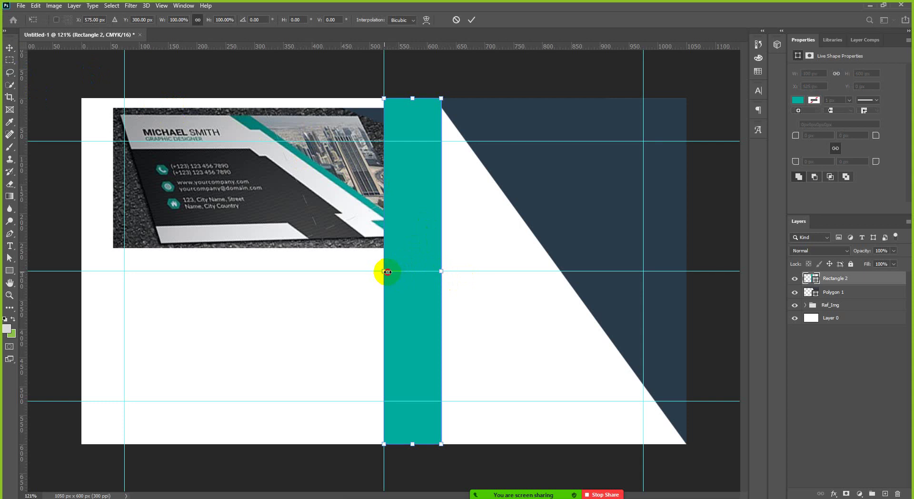
drag(387, 272, 407, 271)
click(470, 21)
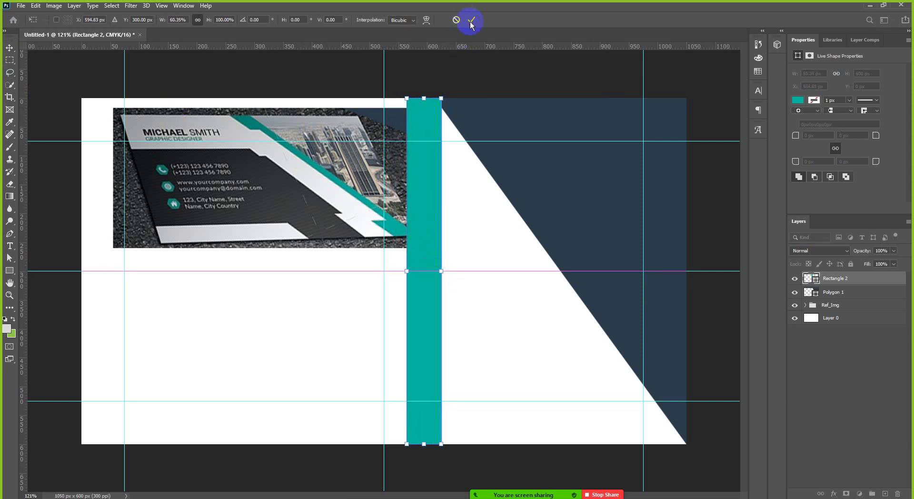
click(476, 18)
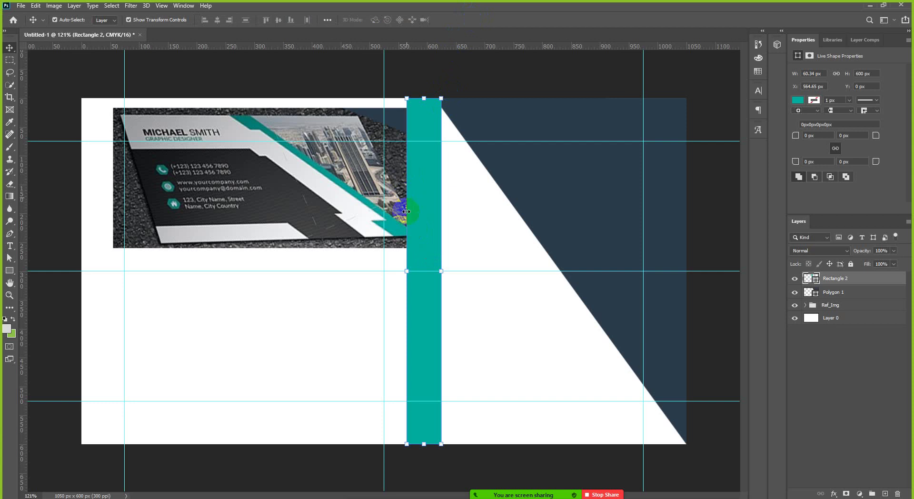
Step: Move the teal rectangle left to X 553.65 px so its top-right corner meets the polygon's top-left corner
drag(426, 55, 437, 70)
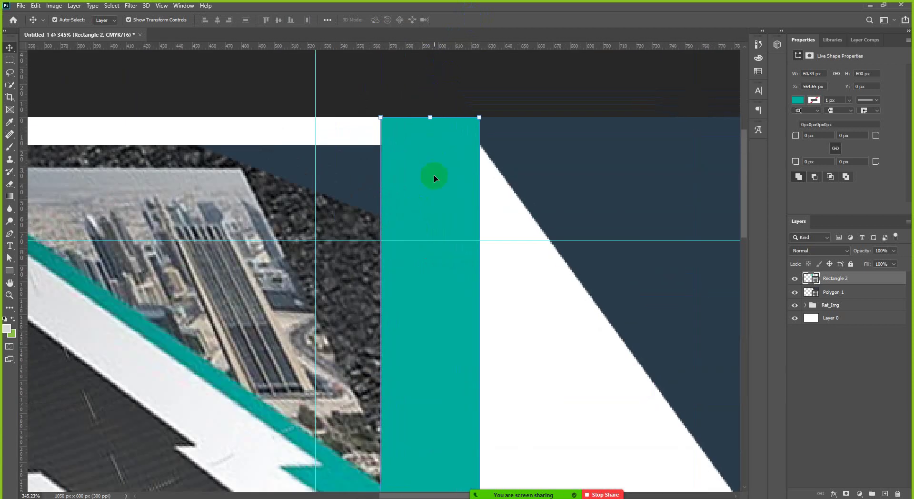
mouse_move(433, 175)
mouse_down()
mouse_move(403, 177)
mouse_move(421, 164)
mouse_up()
drag(459, 106, 433, 125)
scroll(419, 141, down, 5)
scroll(422, 139, up, 7)
click(433, 125)
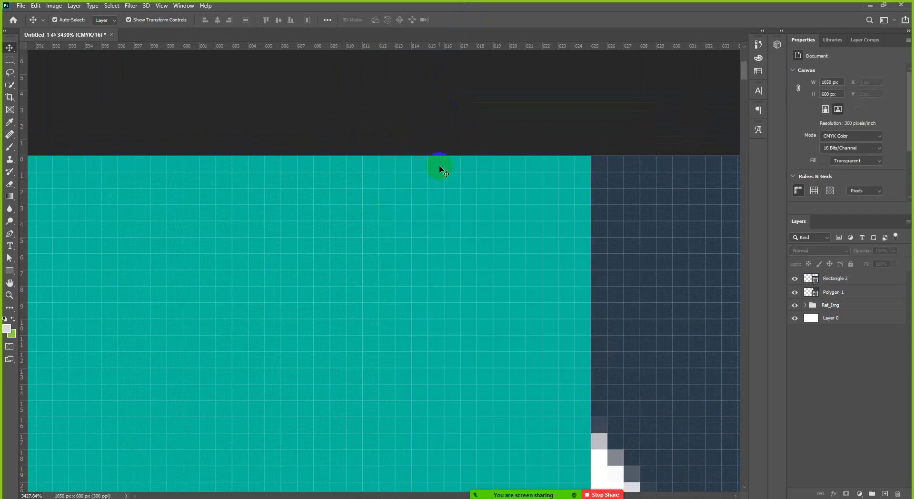
key(ctrl+z)
key(ctrl+z)
key(ctrl+z)
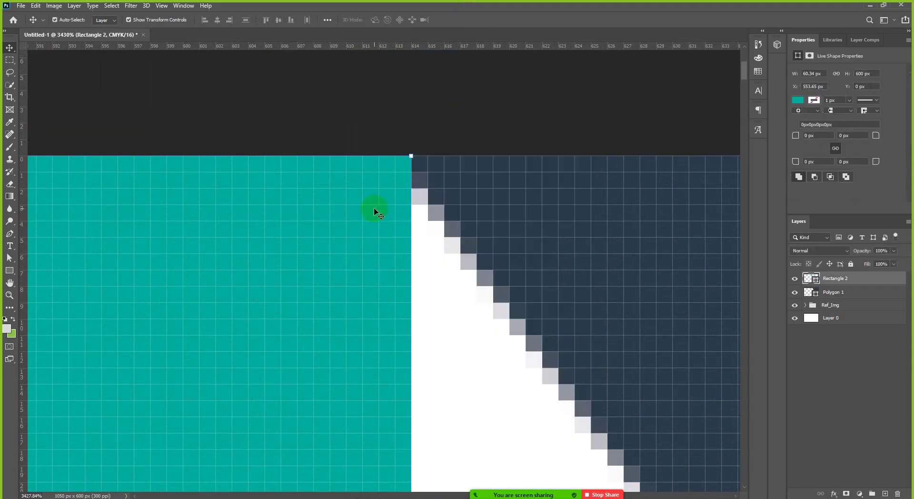
drag(374, 211, 363, 210)
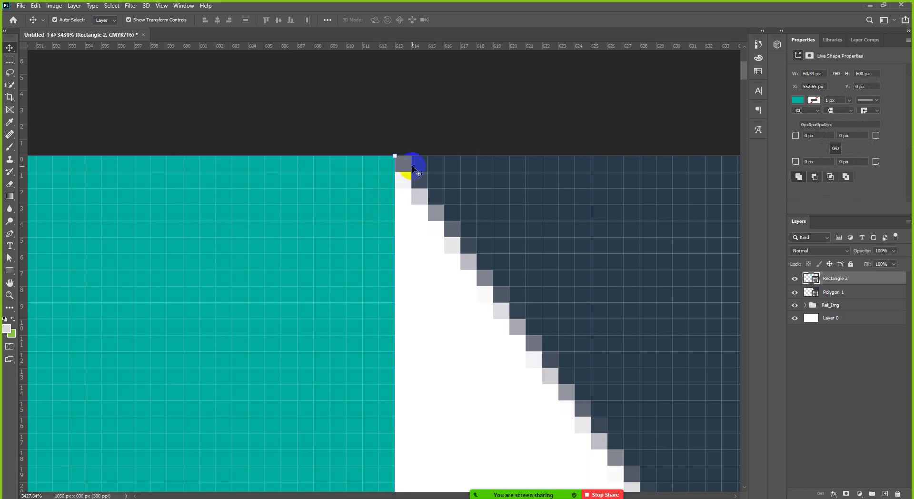
drag(379, 204, 404, 165)
scroll(404, 152, down, 3)
scroll(404, 151, down, 4)
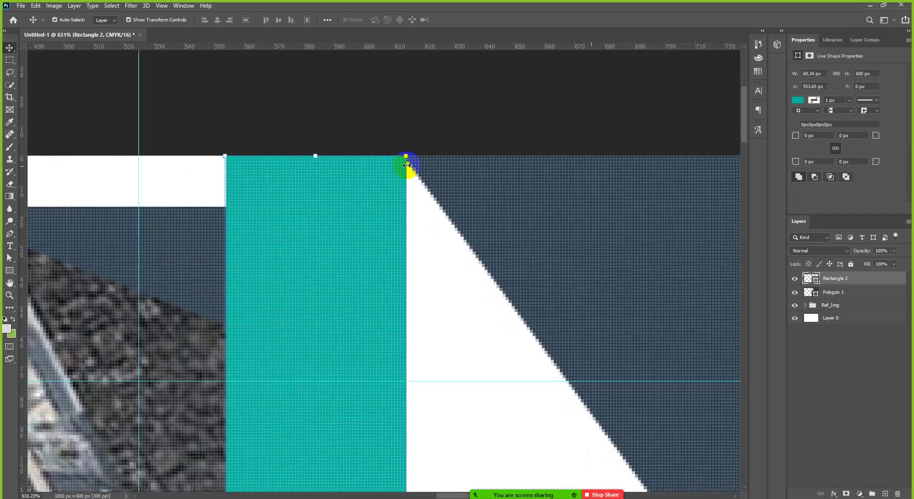
scroll(407, 169, down, 2)
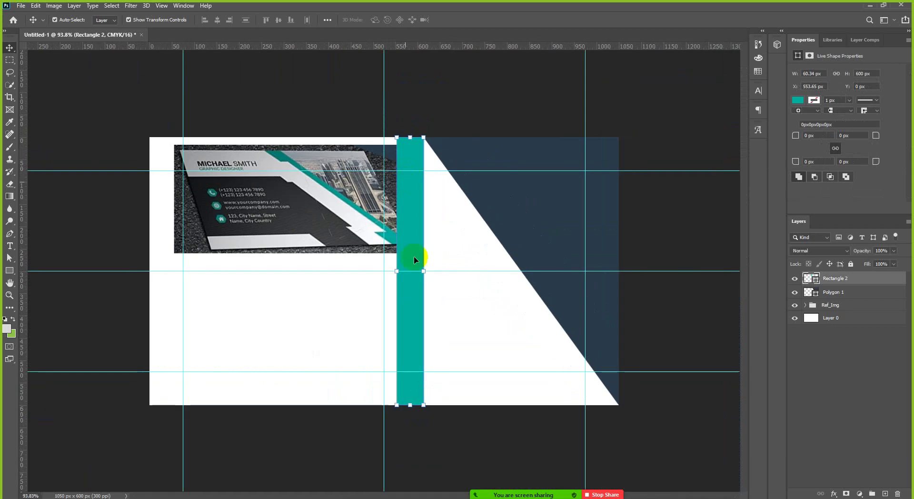
click(460, 434)
click(418, 381)
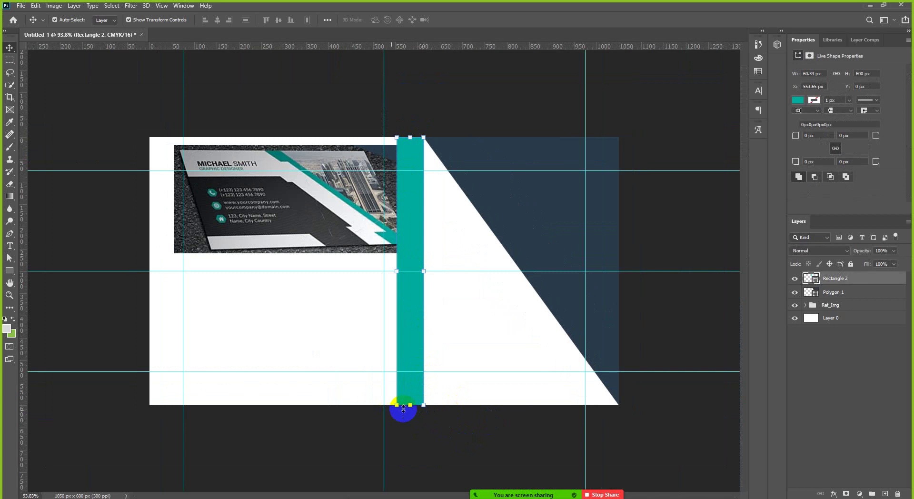
Step: Select the teal rectangle's two bottom corner anchor points with the Direct Selection tool
click(621, 405)
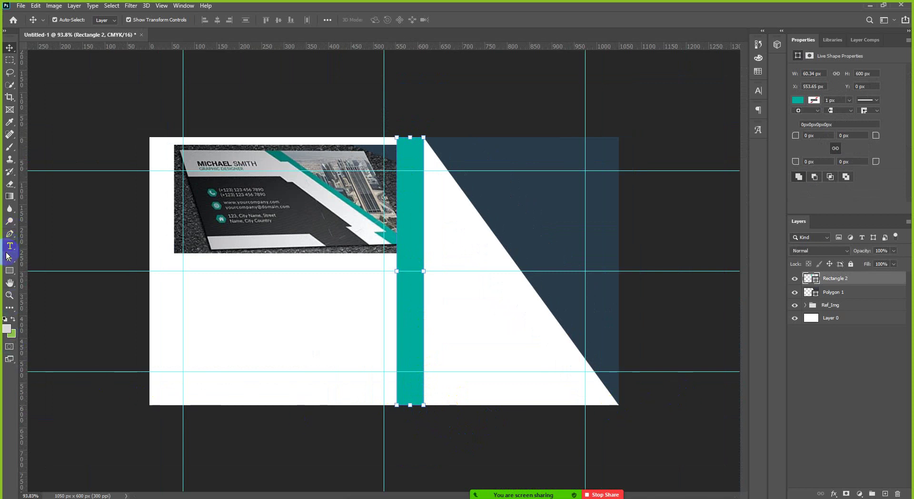
click(9, 258)
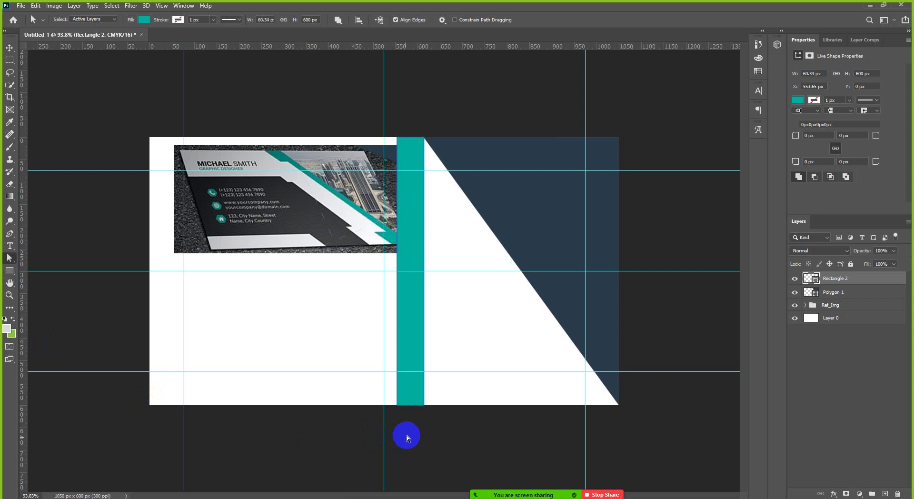
click(424, 405)
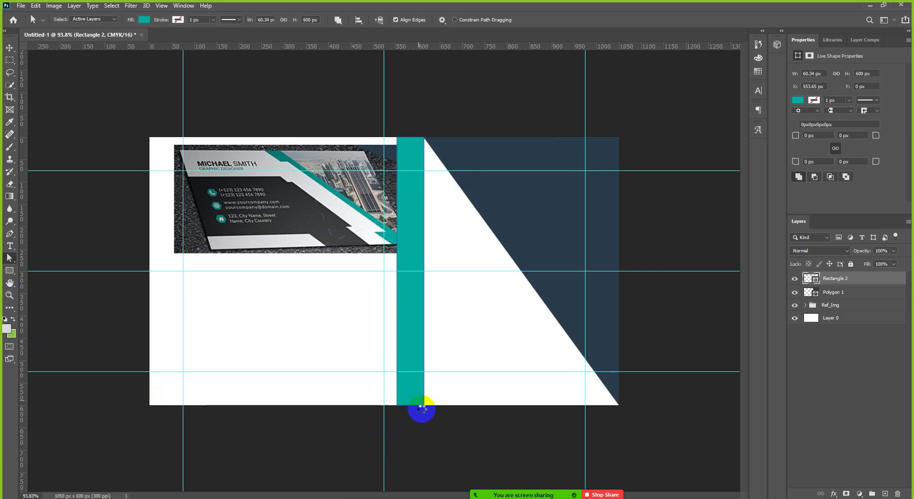
scroll(442, 424, up, 5)
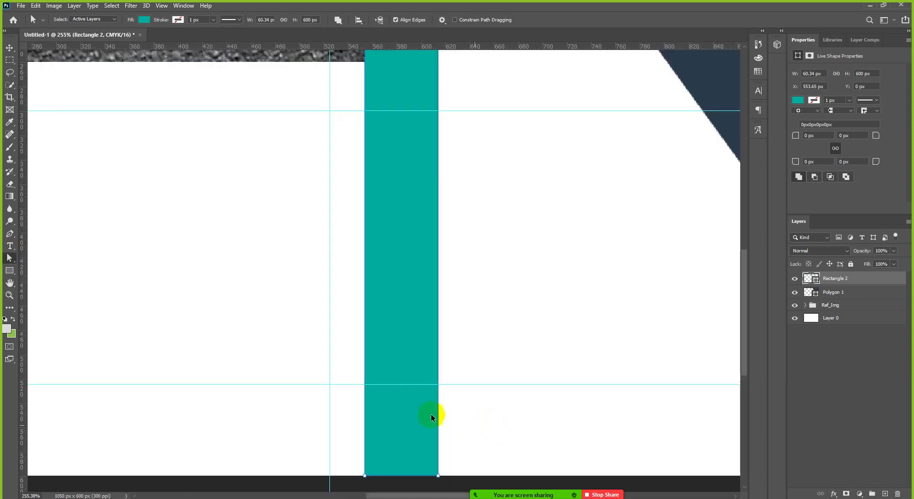
scroll(419, 408, right, 4)
scroll(408, 404, down, 2)
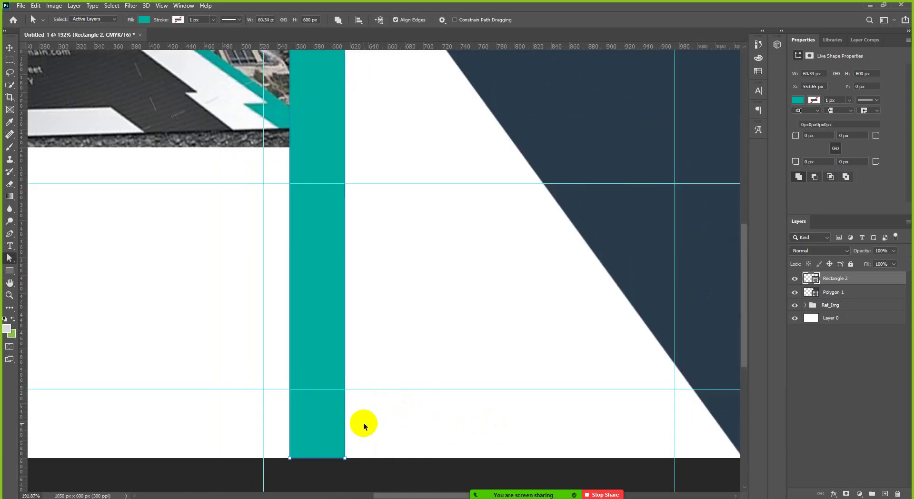
scroll(364, 422, right, 2)
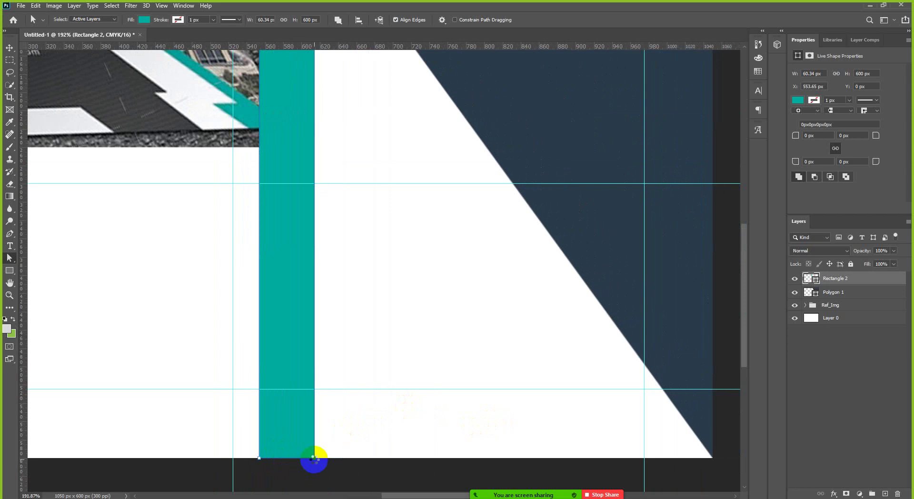
shift+click(260, 459)
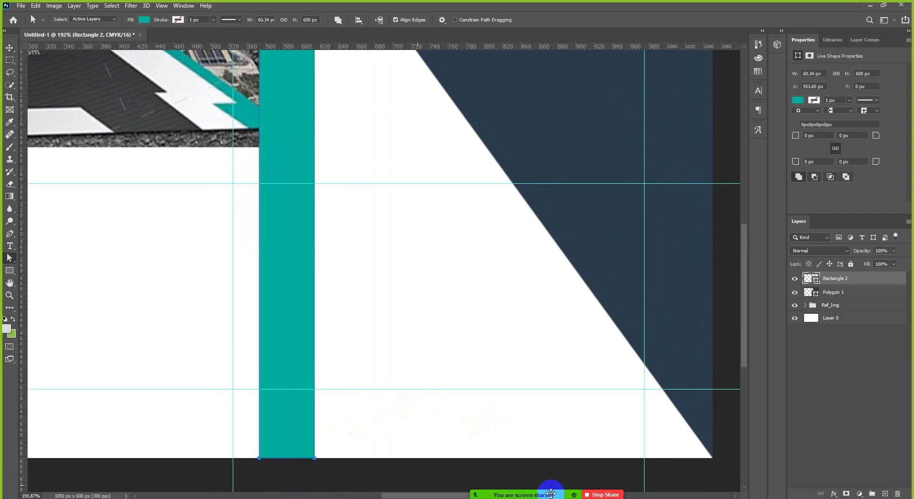
click(522, 494)
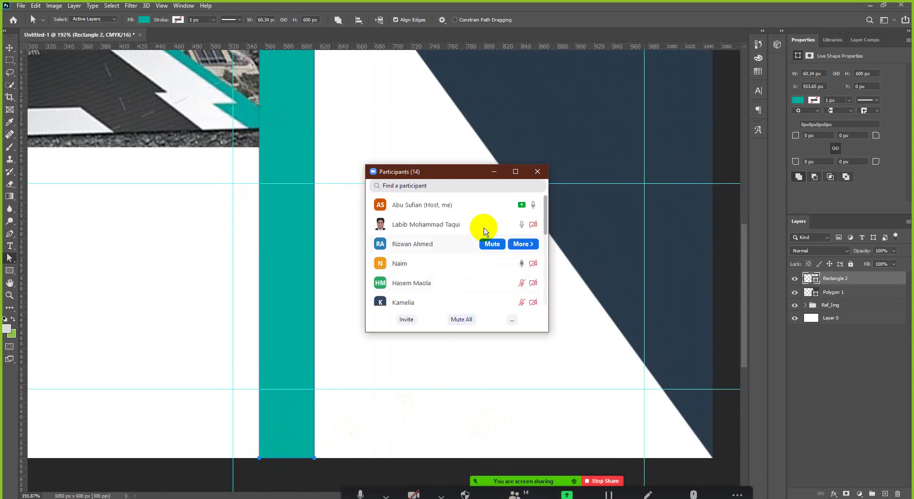
click(538, 171)
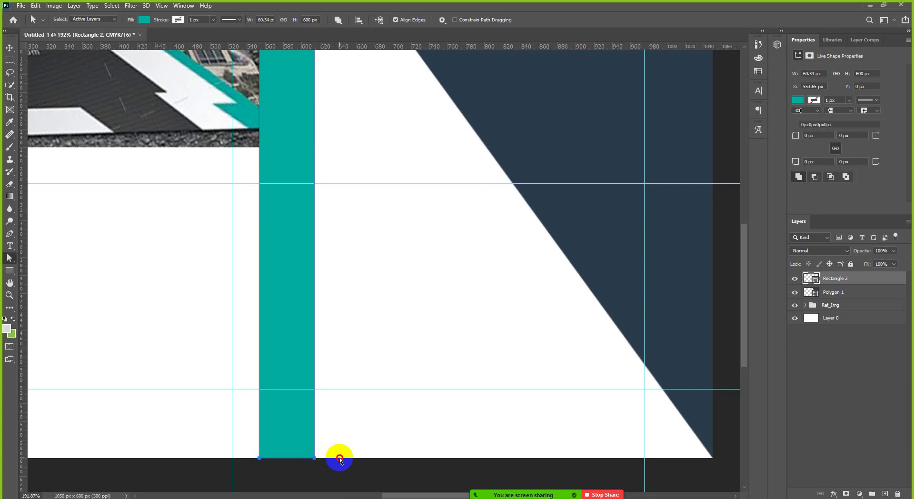
Step: Try to slant the teal rectangle by shifting its two bottom anchor points 421 px to the right, and undo the change
drag(314, 459, 699, 457)
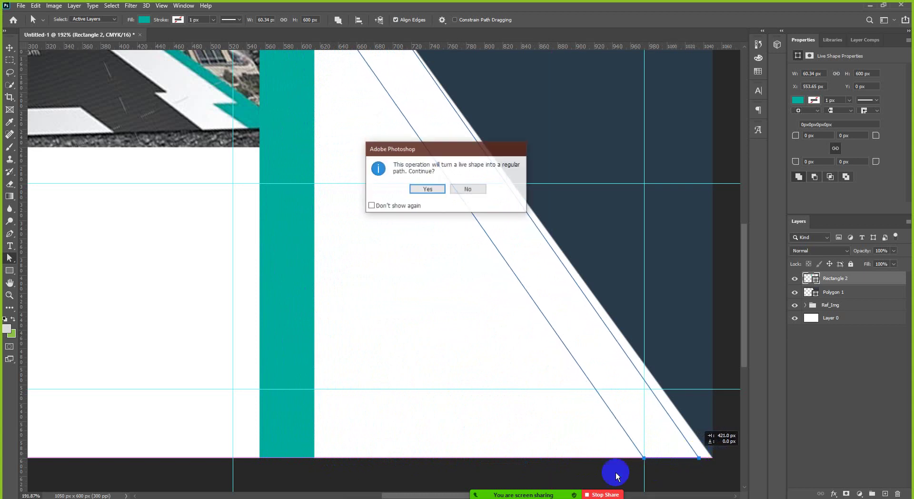
click(428, 190)
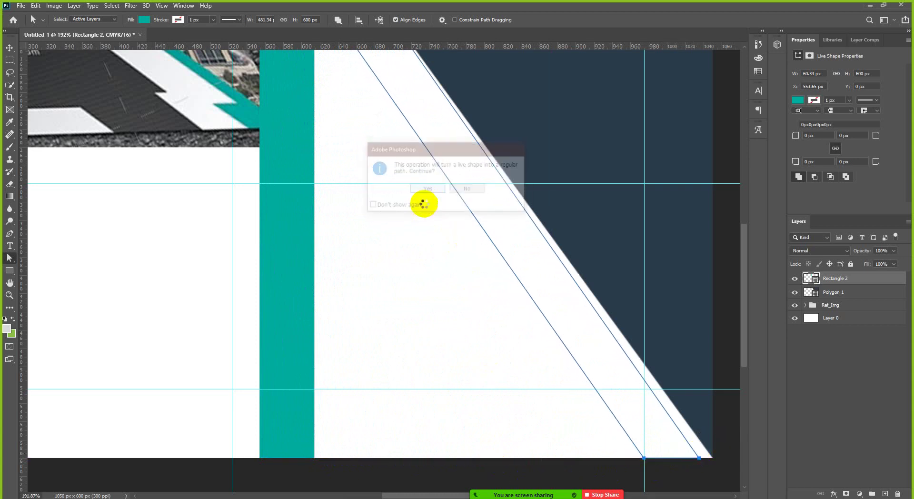
scroll(386, 404, down, 4)
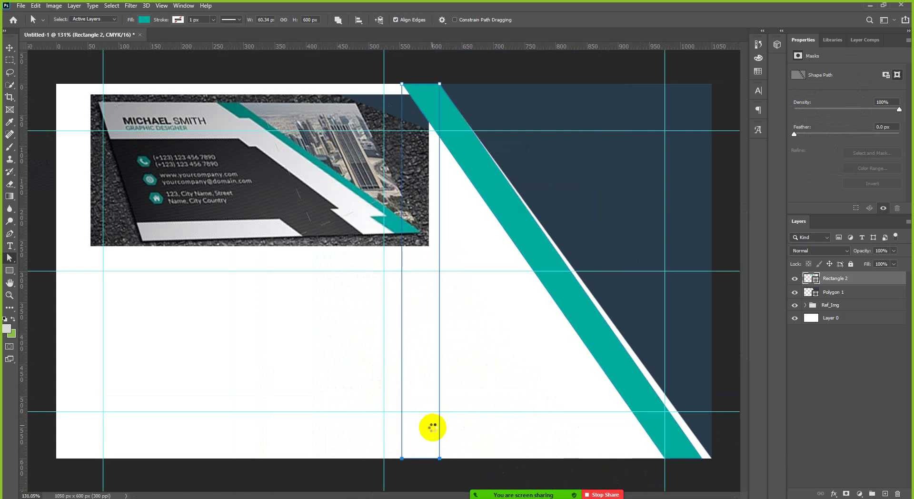
key(ctrl+z)
Step: Slant the teal rectangle by moving its bottom anchor points right to the polygon's bottom corner, converting it to a regular path
scroll(440, 471, up, 5)
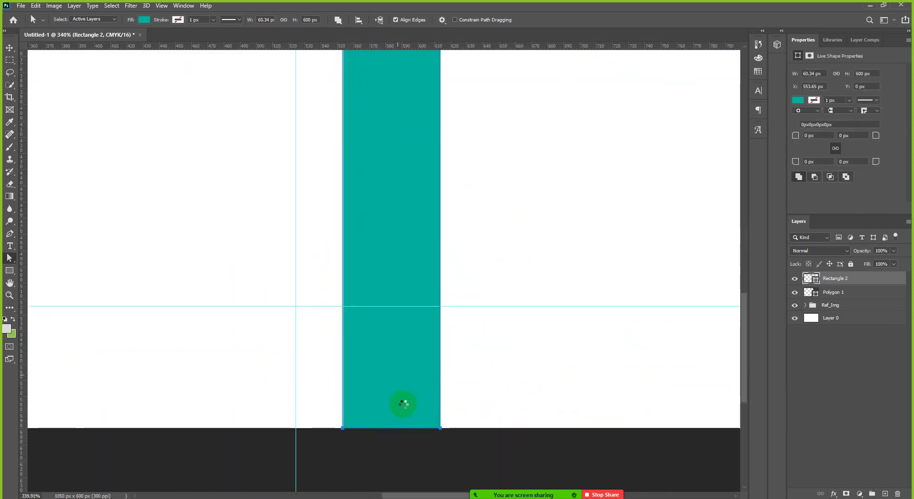
scroll(403, 405, down, 2)
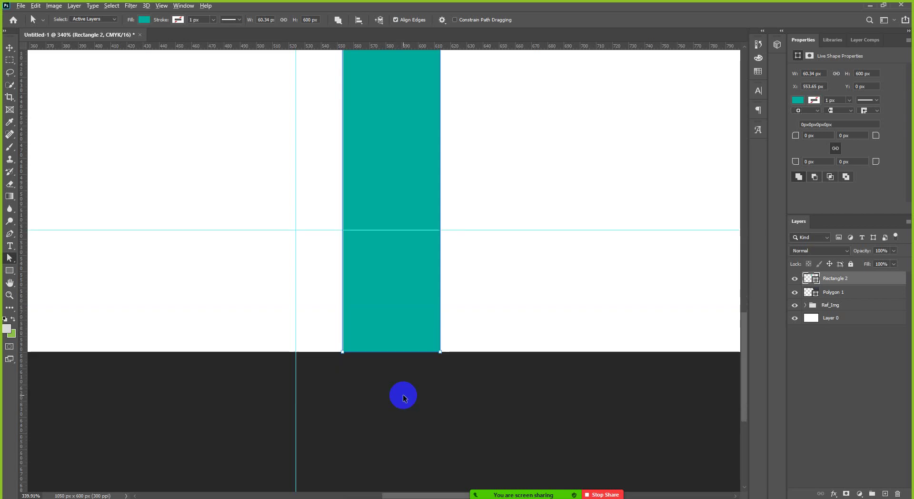
scroll(403, 399, down, 3)
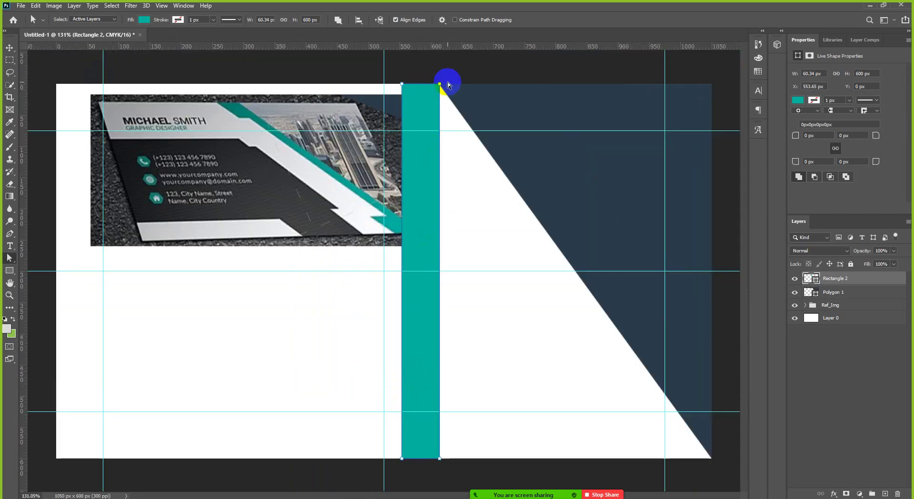
click(442, 460)
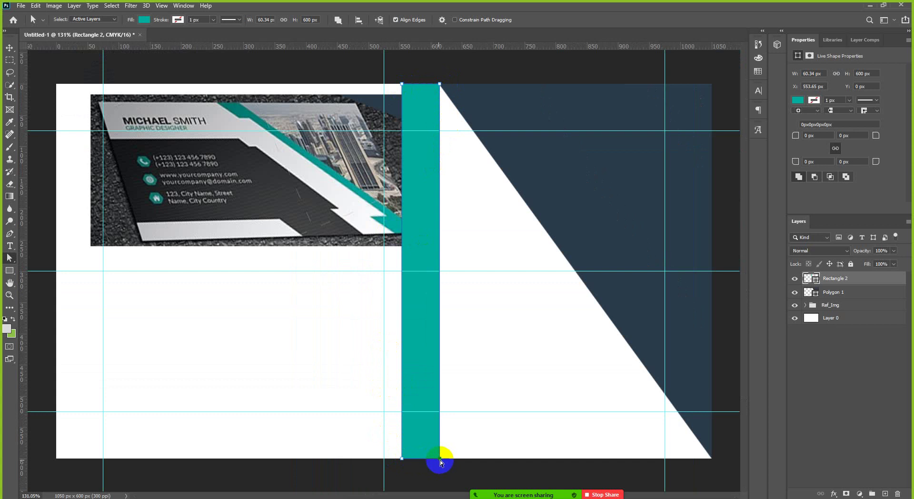
click(402, 460)
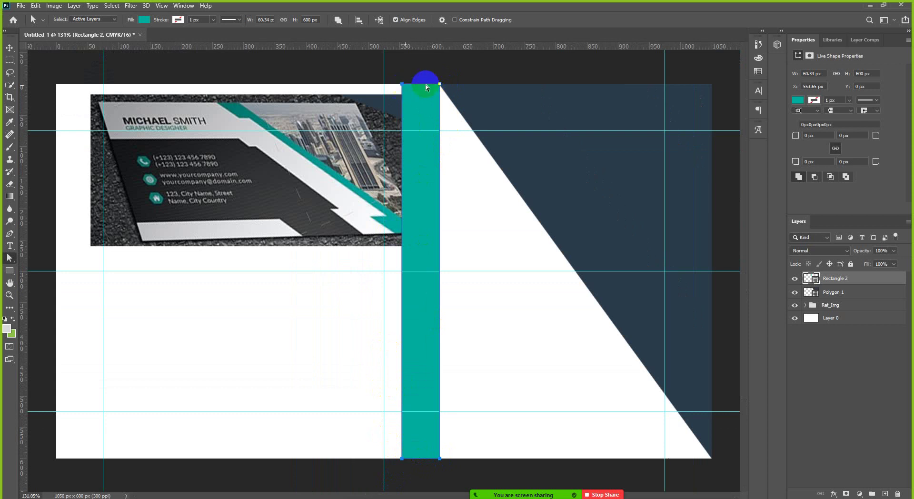
click(431, 458)
click(419, 458)
click(402, 461)
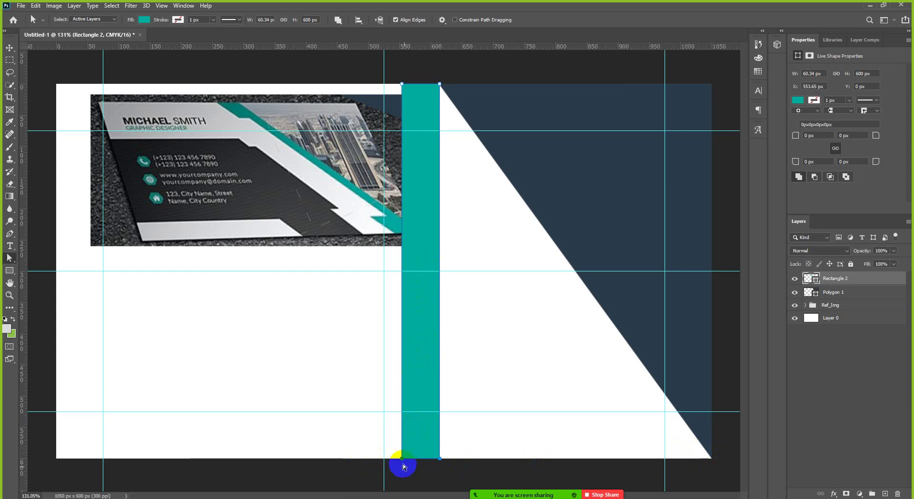
drag(403, 461, 672, 460)
click(426, 188)
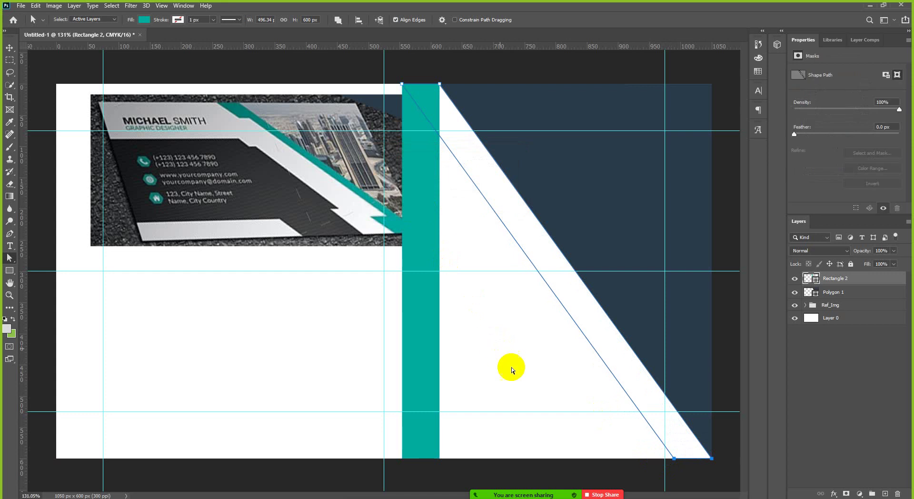
scroll(467, 402, down, 1)
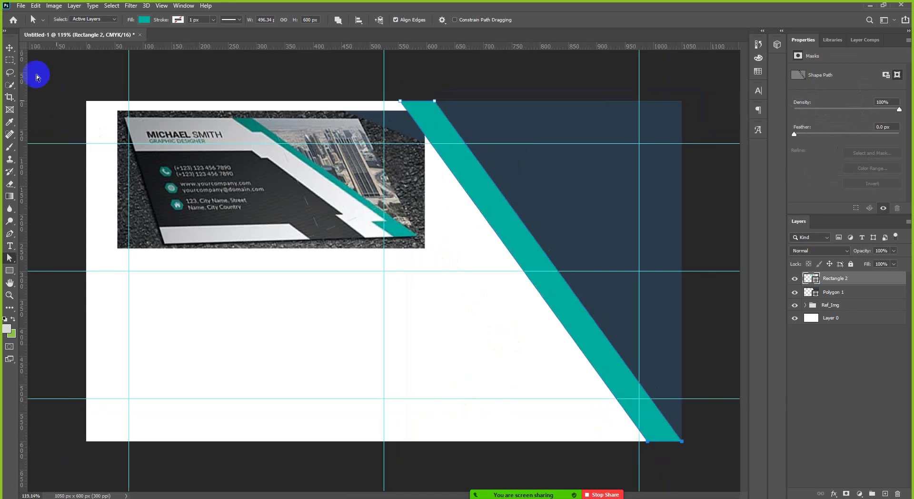
Step: Deselect the teal stripe with the Move tool and examine its lower edge along the dark blue polygon up close
click(9, 48)
click(717, 384)
scroll(716, 383, up, 10)
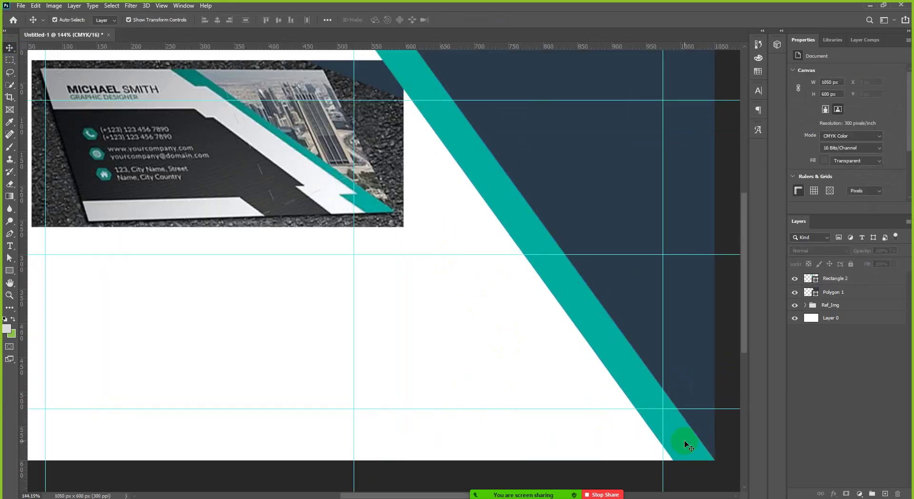
scroll(719, 456, down, 9)
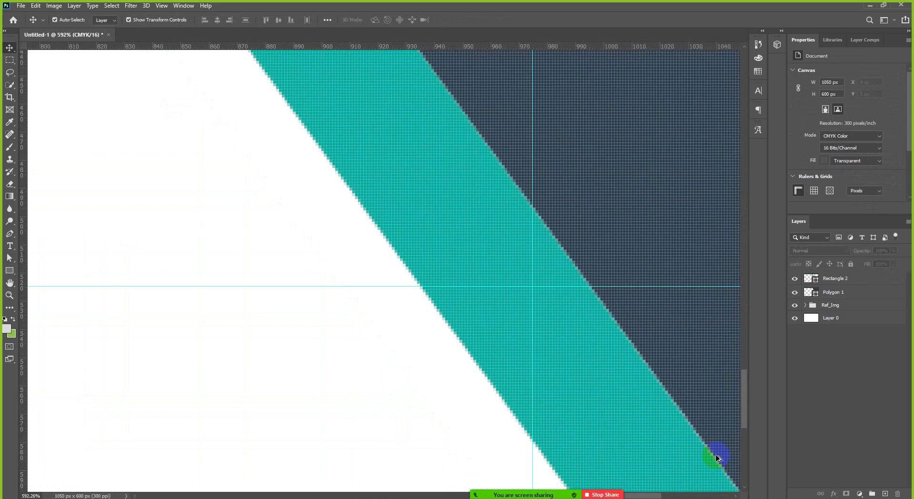
Step: Move the Ref_Img group 50 px left and 100 px down on the canvas
click(831, 296)
click(674, 337)
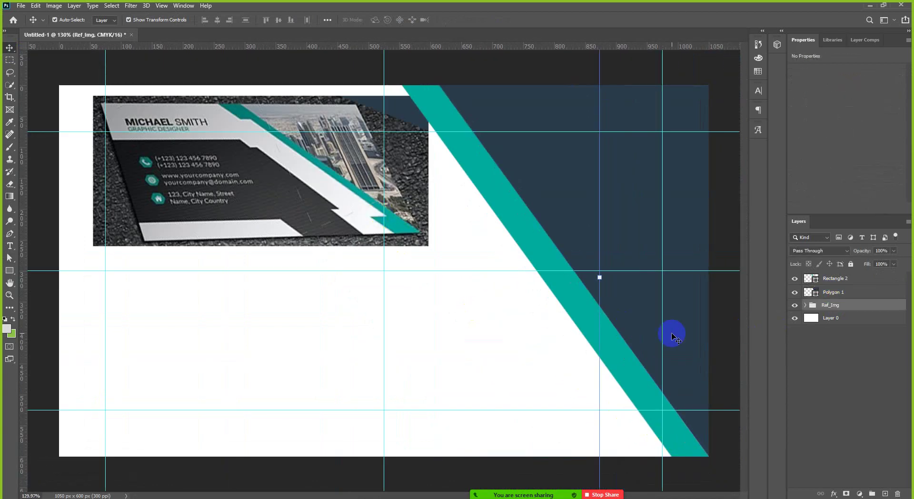
key(shift+Left)
key(shift+Left)
key(shift+Left)
key(shift+Left)
key(shift+Down)
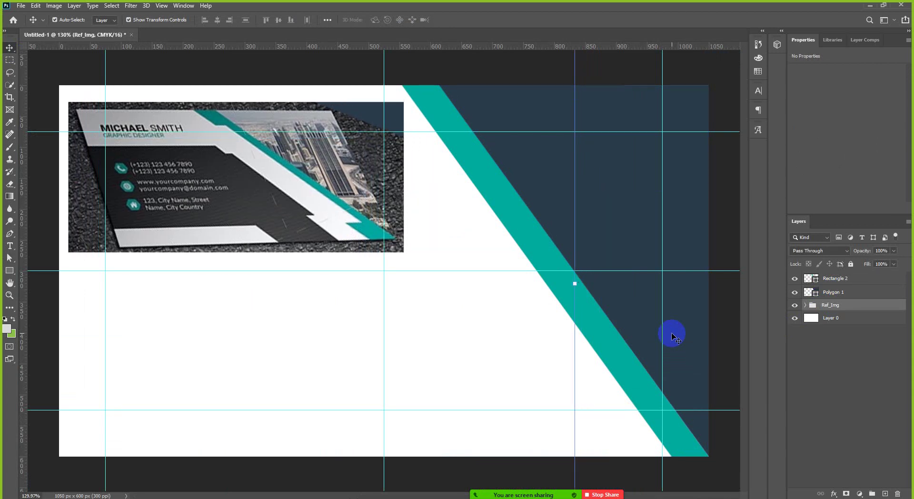
key(shift+Down)
key(shift+Down)
key(shift+Down)
key(shift+Down)
key(shift+Down)
key(shift+Down)
key(shift+Down)
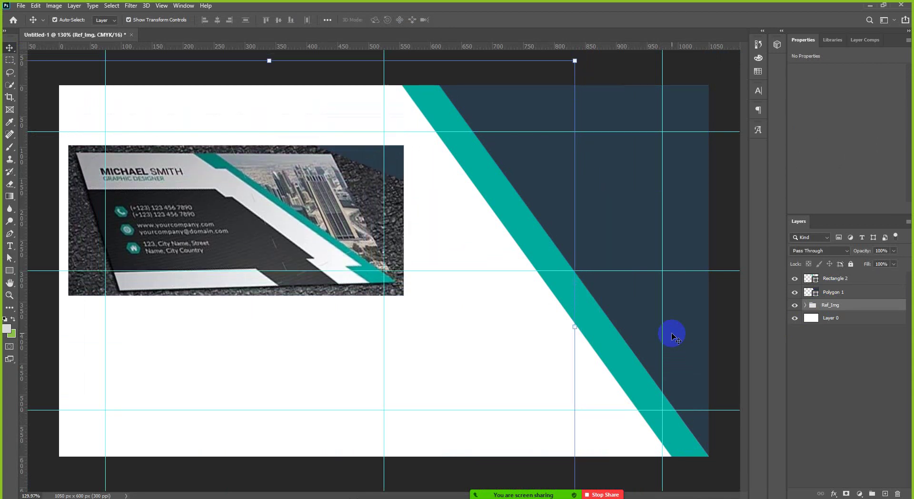
key(shift+Down)
key(shift+Down)
key(shift+Left)
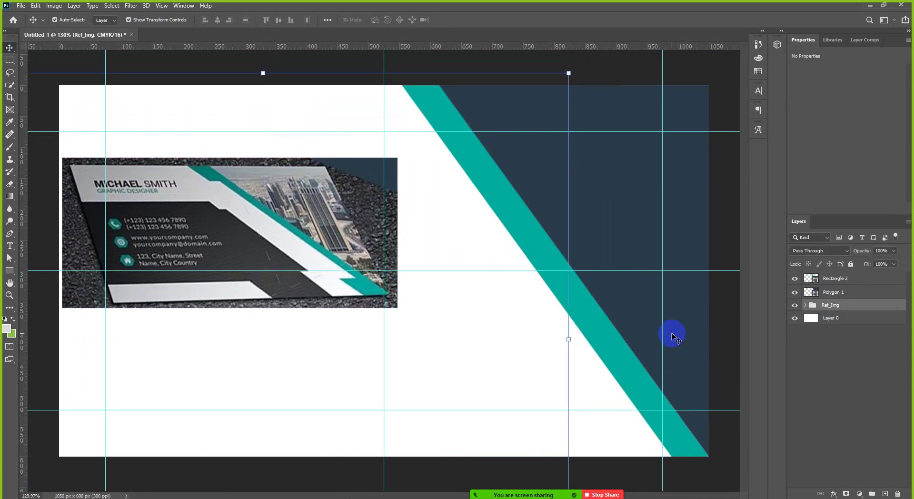
Step: Lock the Ref_Img group completely and deselect it
click(851, 264)
scroll(629, 285, down, 1)
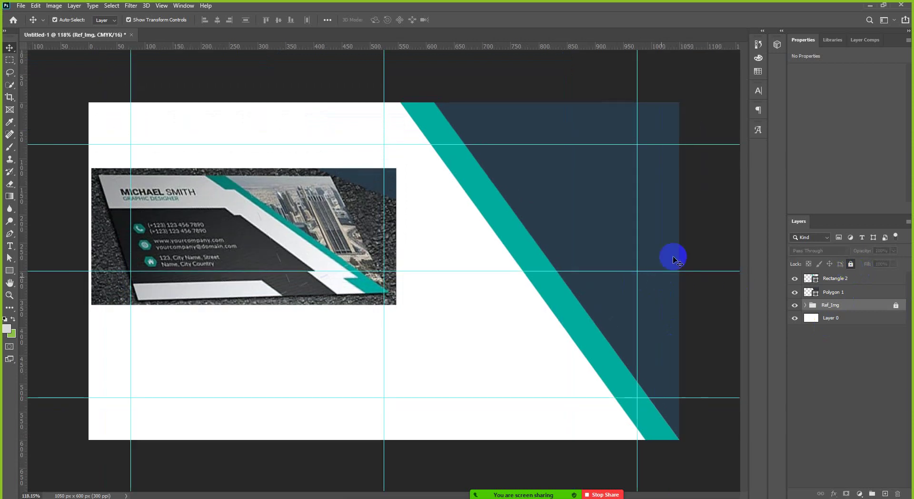
click(690, 230)
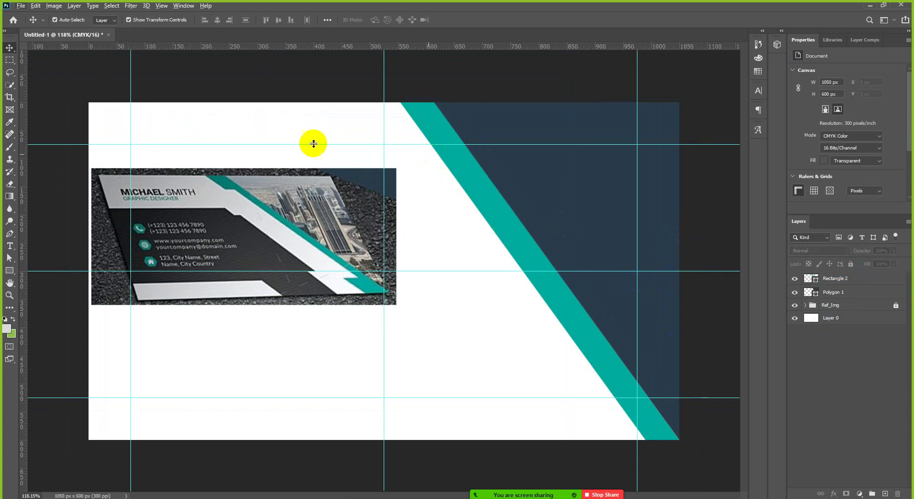
Step: Try to move the locked reference image on the canvas, and undo the shift of Layer 0
scroll(369, 78, up, 2)
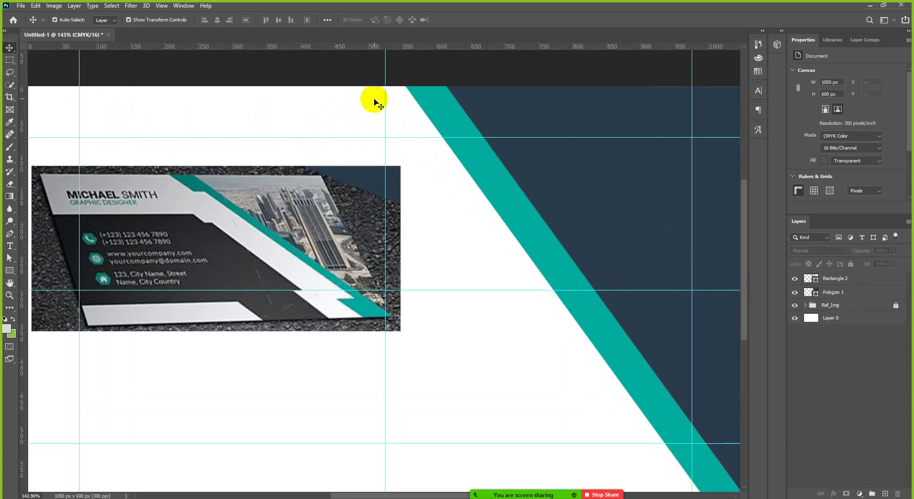
scroll(384, 120, down, 1)
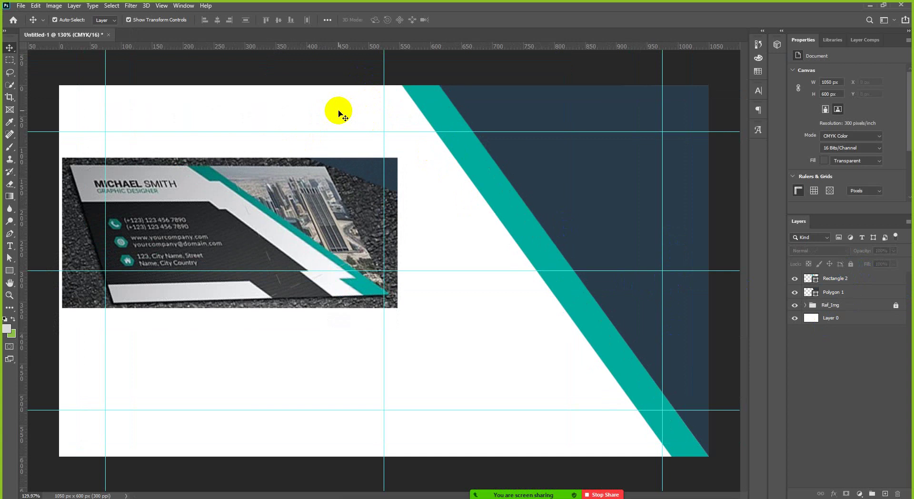
scroll(351, 138, down, 1)
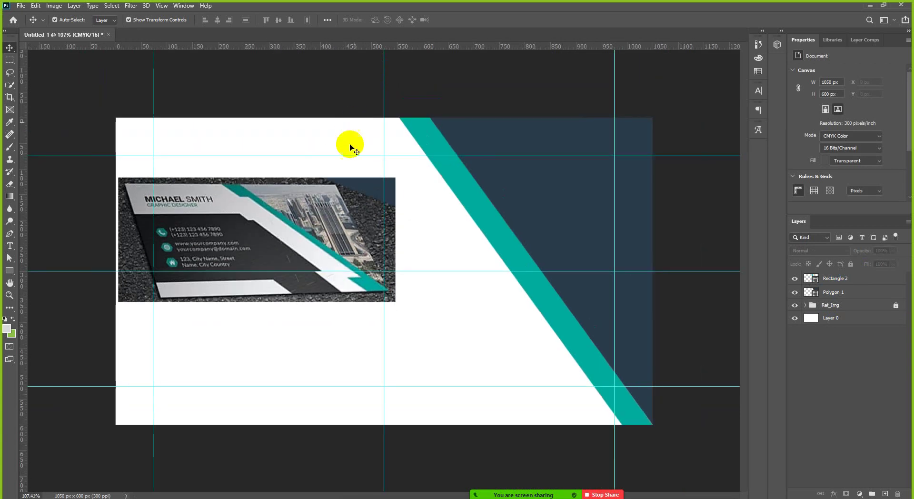
click(369, 224)
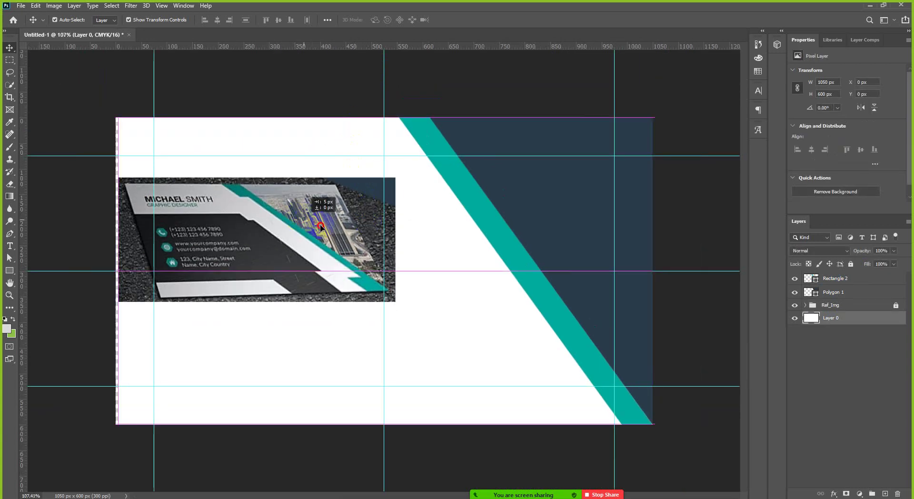
drag(369, 224, 401, 234)
key(ctrl+z)
Step: Select the white background layer, Layer 0, below the Ref_Img group
click(817, 308)
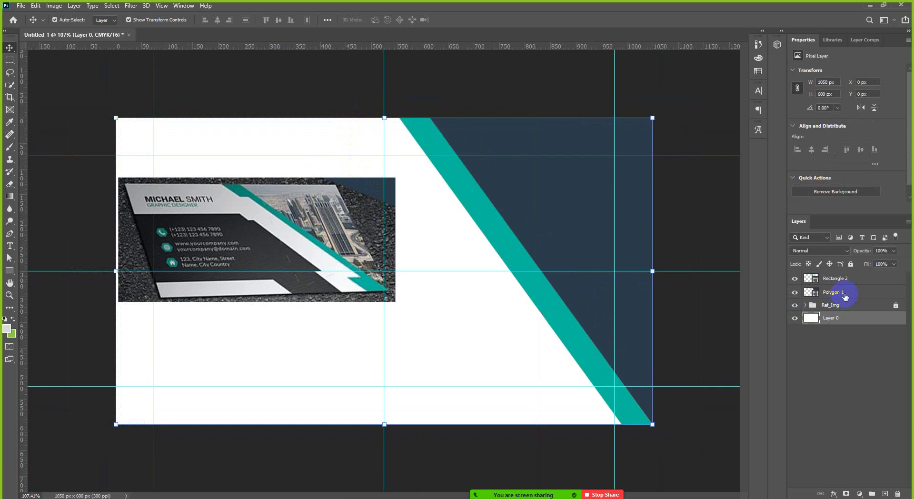
click(836, 305)
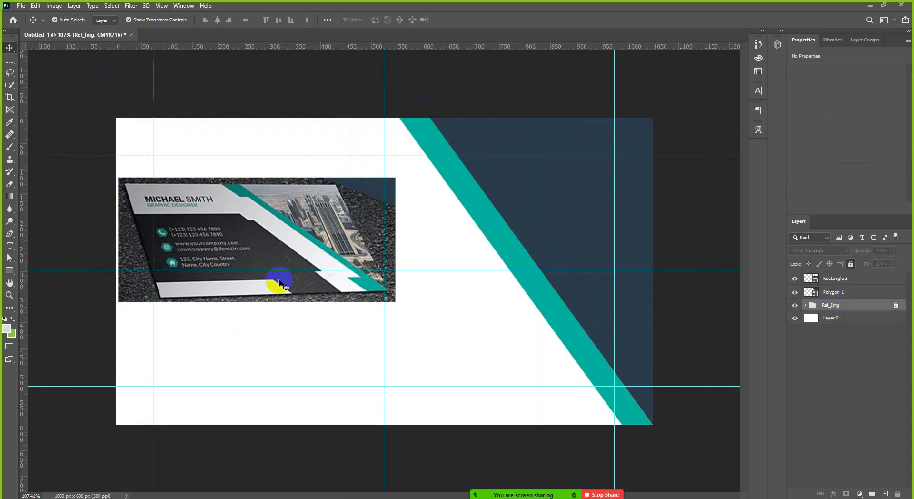
click(831, 318)
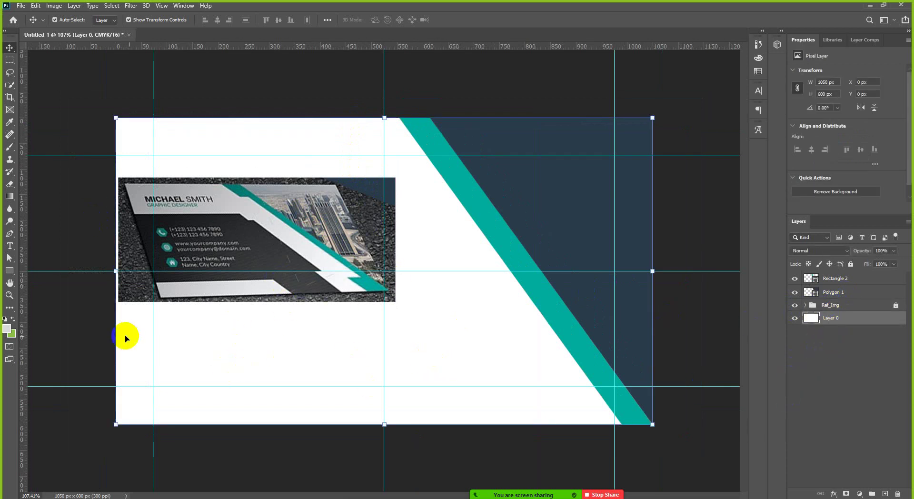
Step: Set the foreground colour to dark grey #434345, sampled from the dark area of the reference card
key(x)
click(8, 328)
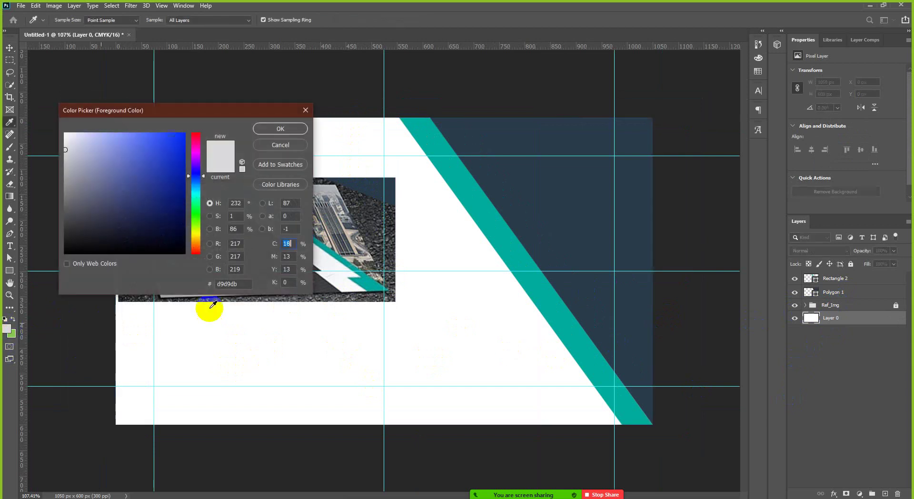
click(320, 285)
click(281, 128)
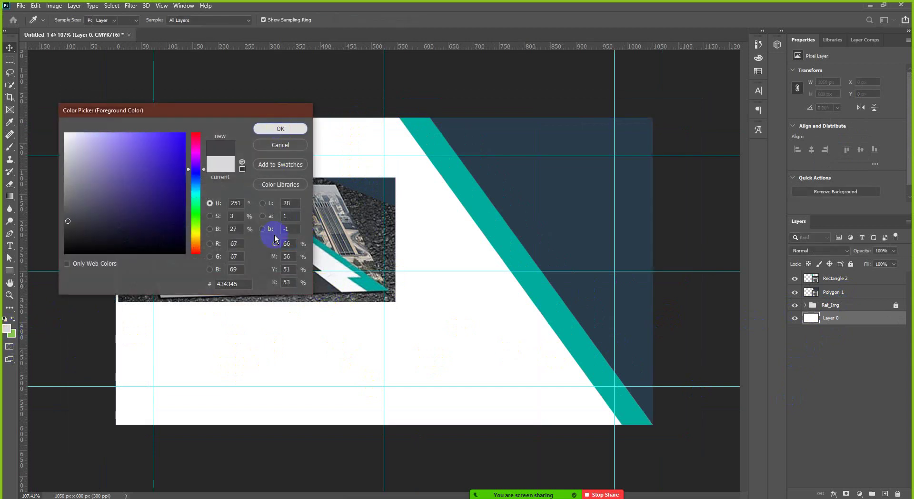
scroll(241, 271, up, 5)
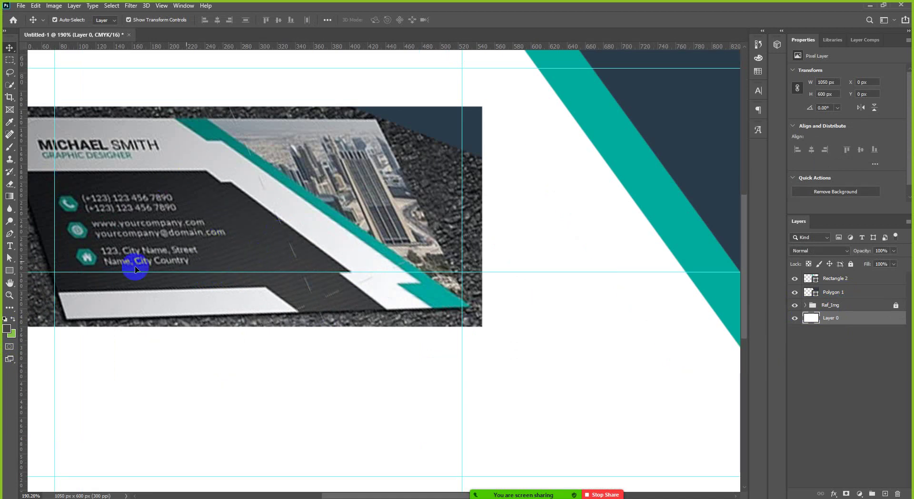
click(266, 291)
Step: Switch to the browser and search Google Images for "black line texture background"
key(alt+Tab)
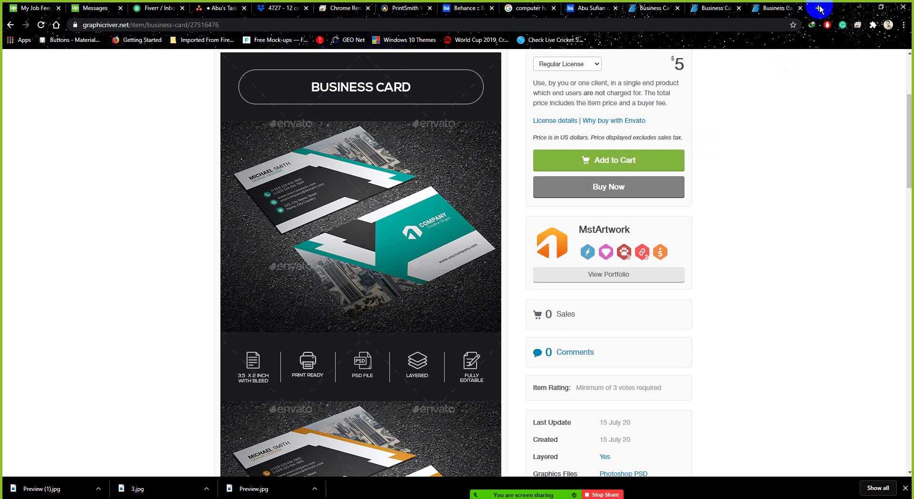
click(528, 9)
scroll(266, 97, up, 10)
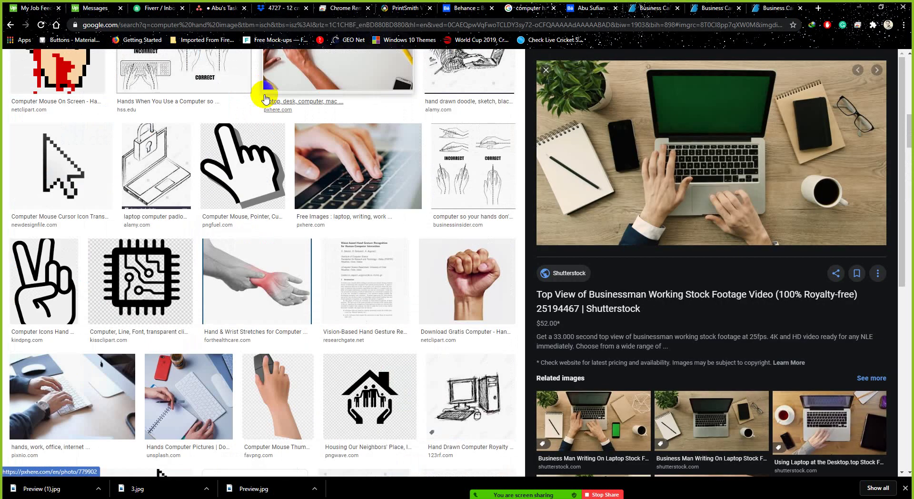
scroll(266, 98, up, 10)
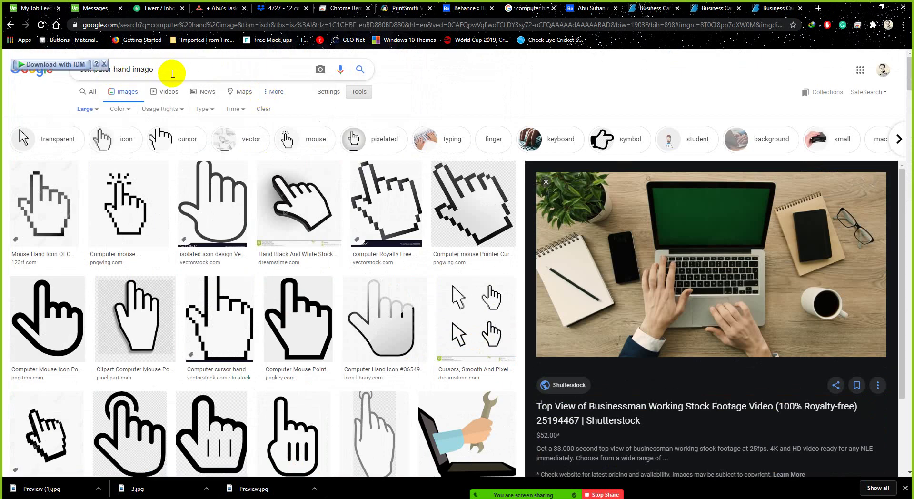
drag(172, 73, 53, 77)
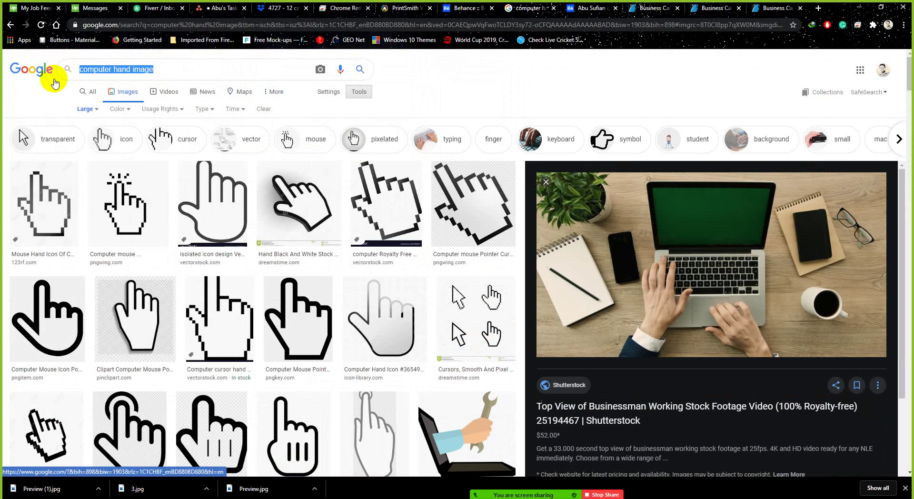
text(black )
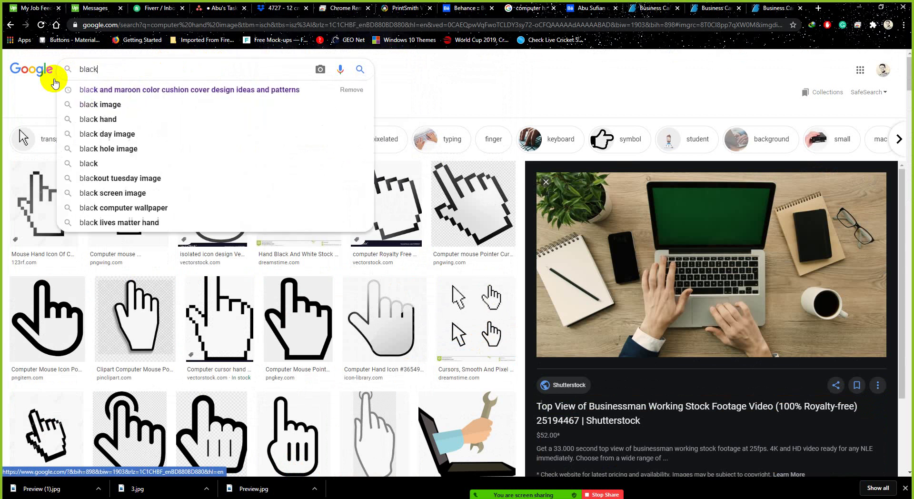
text(line )
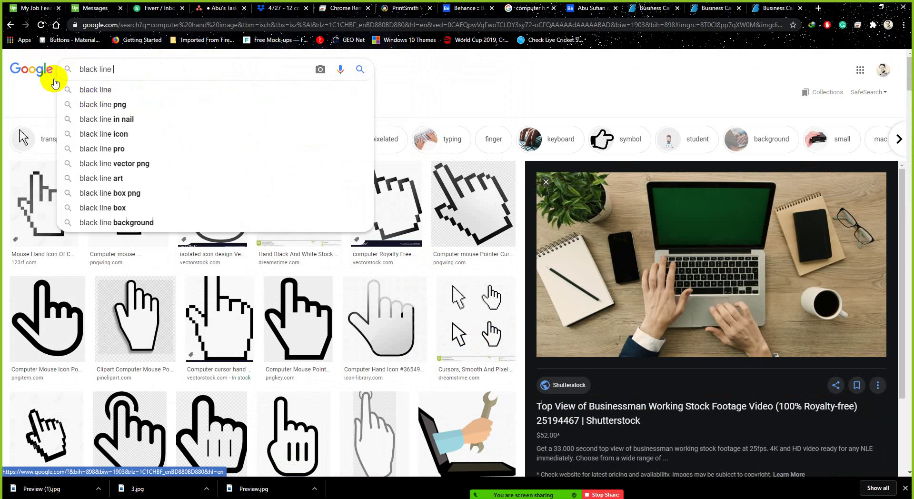
text(texture)
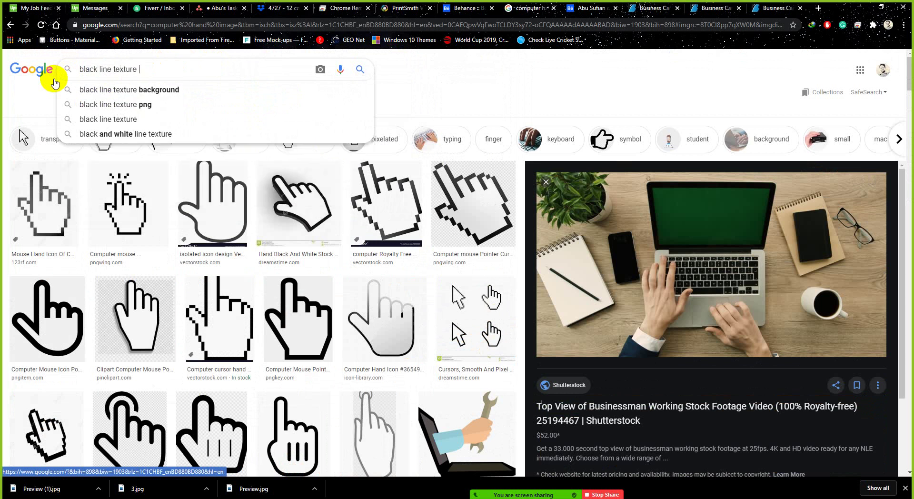
key(Down)
key(Return)
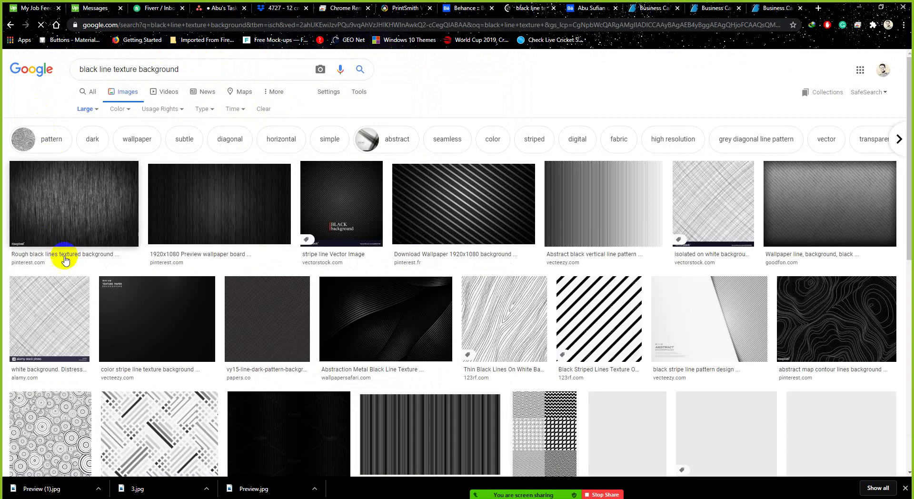
Step: Preview black striped line textures among the image results and their related images
click(372, 344)
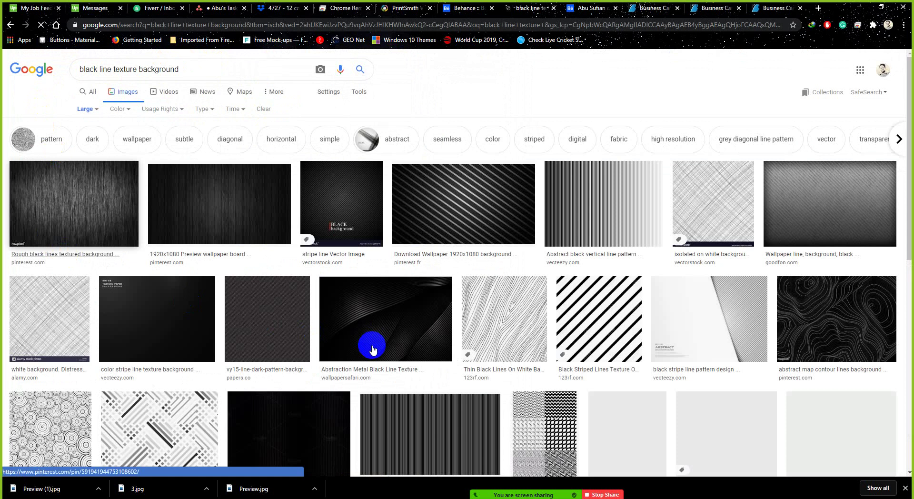
click(350, 191)
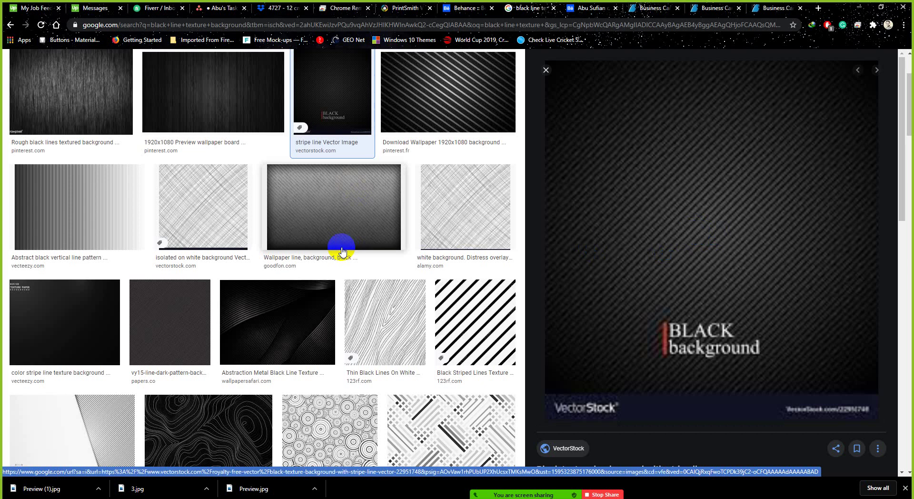
scroll(342, 250, down, 1)
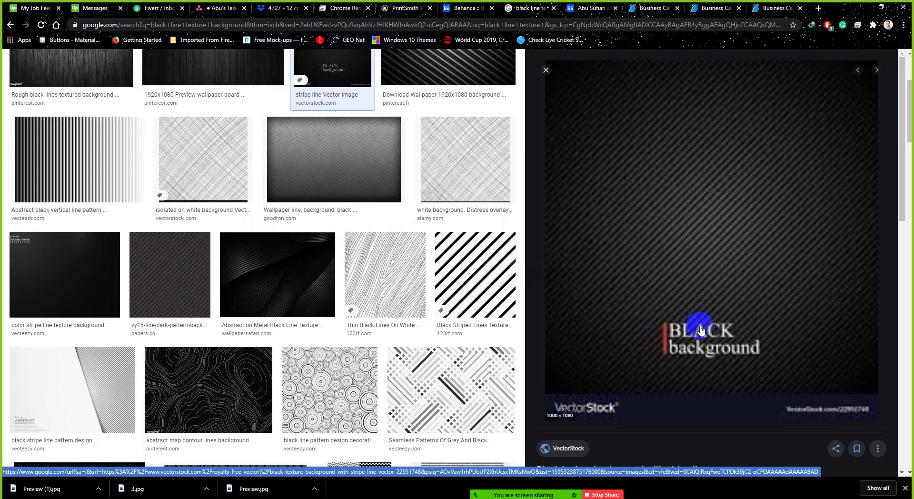
scroll(749, 291, down, 8)
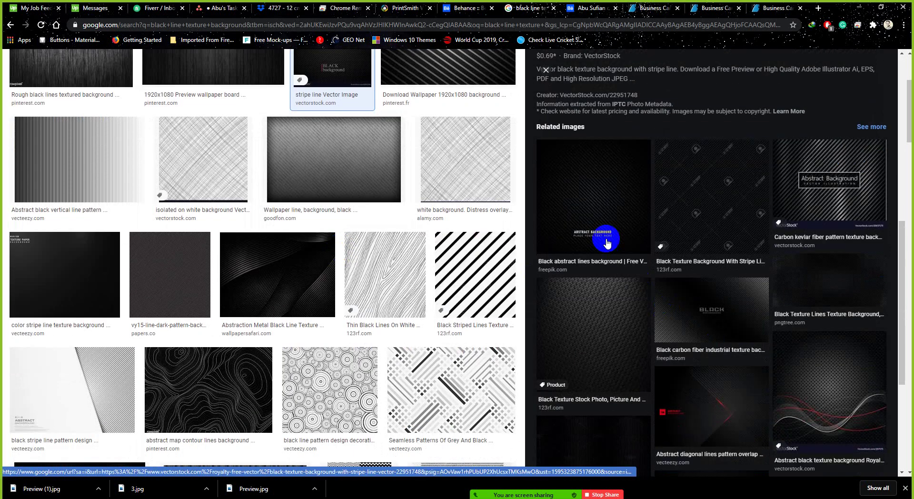
click(589, 190)
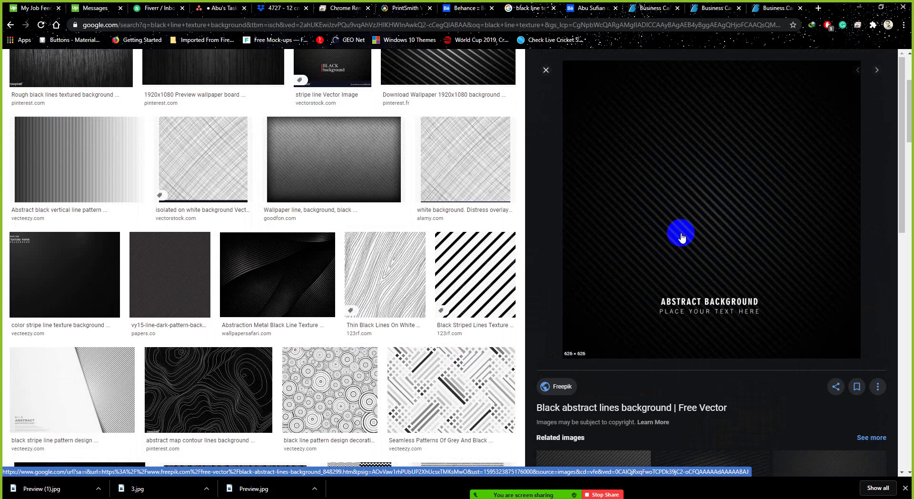
scroll(303, 271, down, 1)
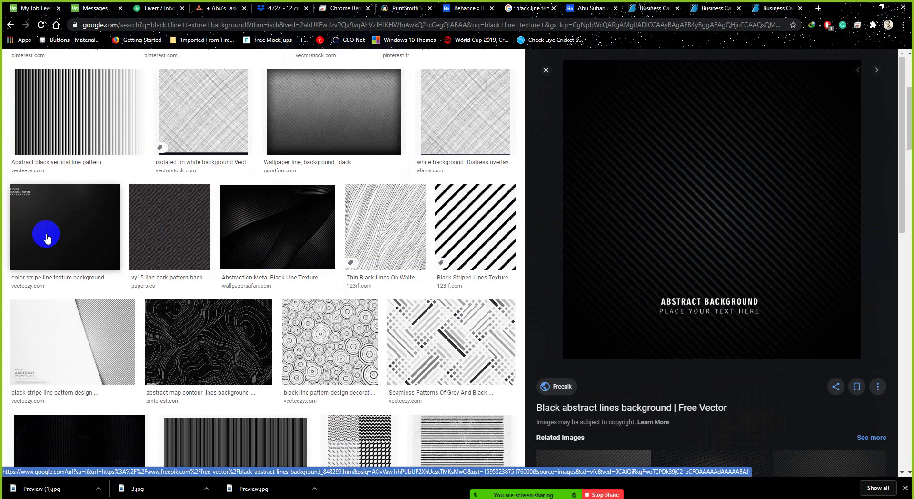
click(102, 231)
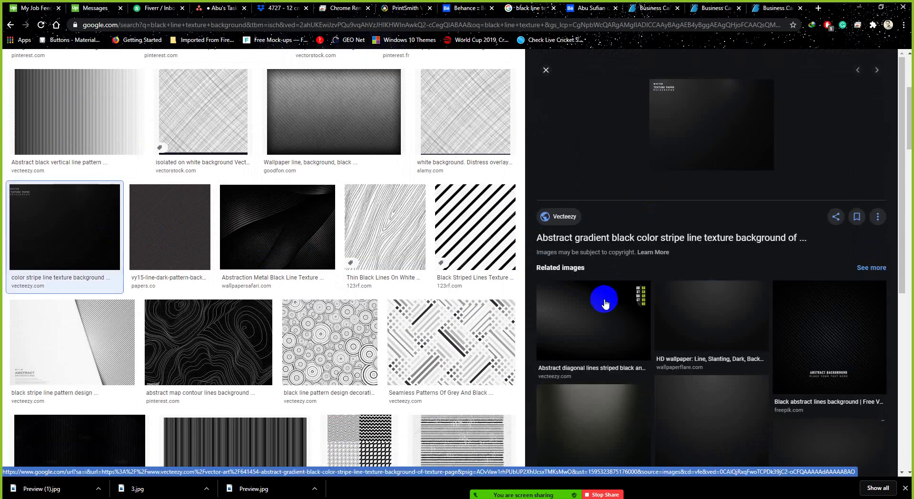
scroll(220, 327, down, 3)
click(106, 312)
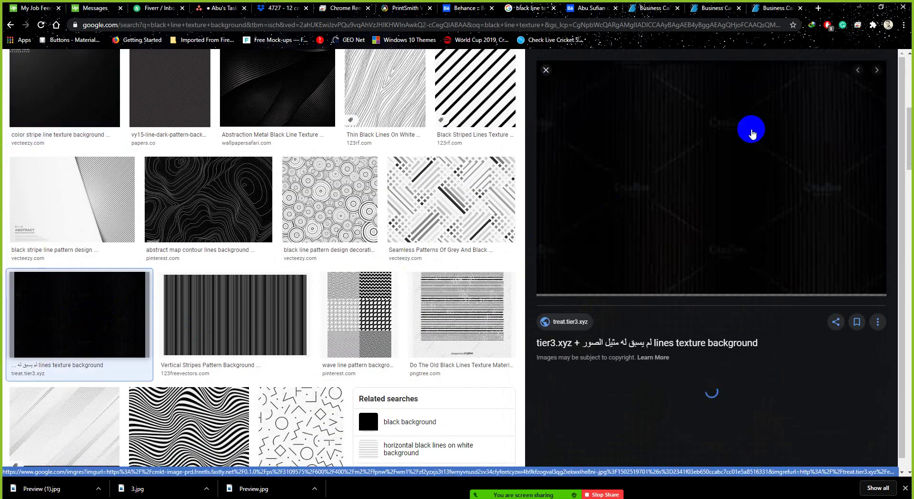
scroll(732, 224, down, 5)
click(733, 217)
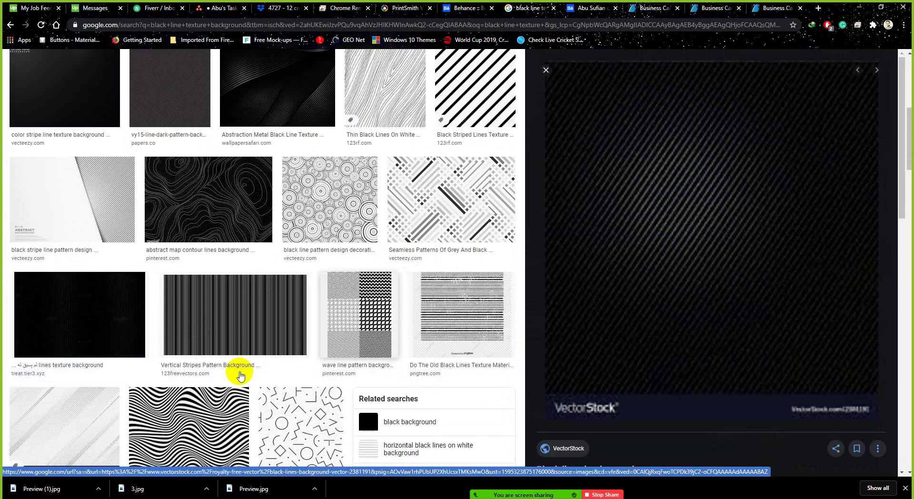
Step: Look further through the image results and preview the dark board textures with vertical lines
scroll(238, 372, down, 10)
click(73, 310)
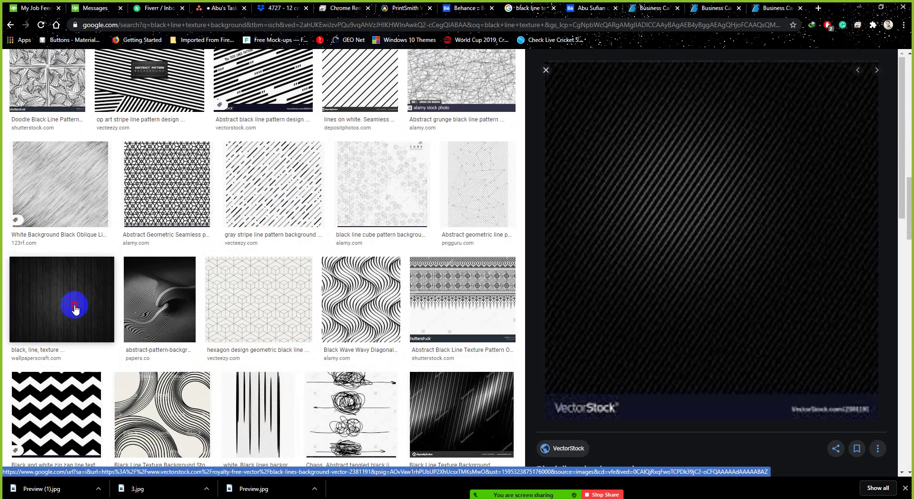
scroll(259, 298, down, 8)
click(259, 295)
scroll(259, 295, down, 10)
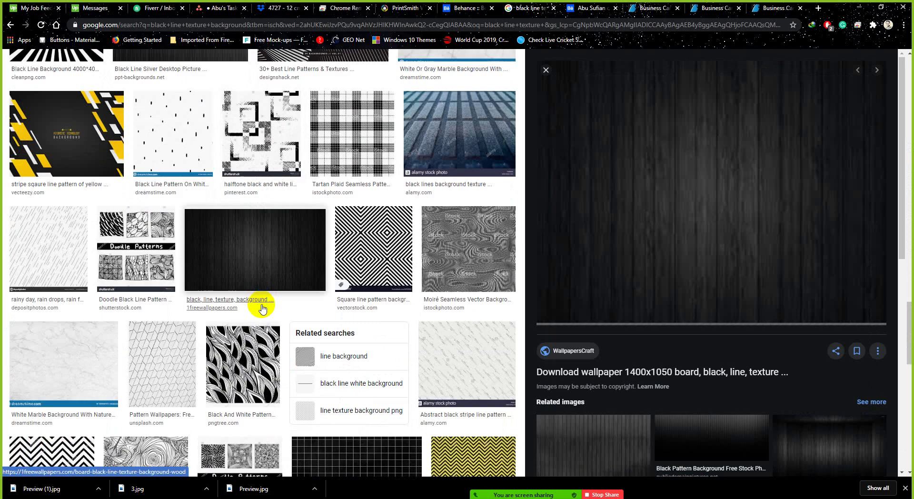
click(267, 260)
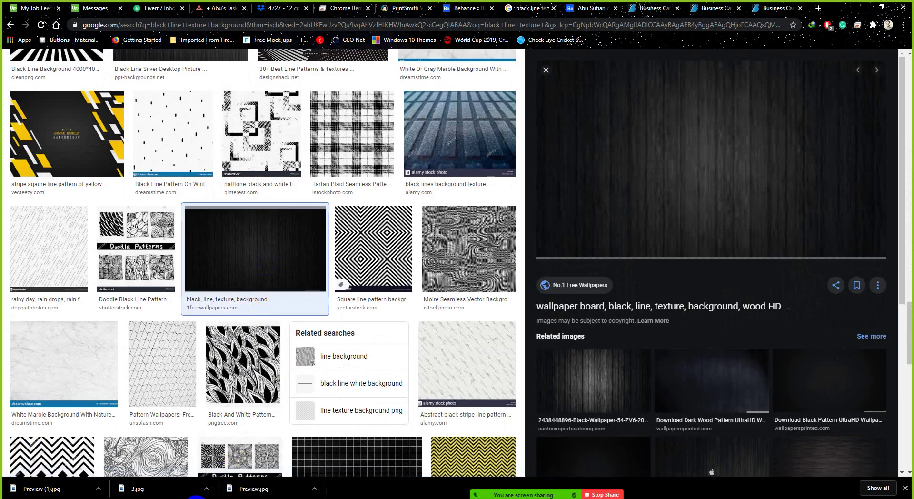
Step: Switch back to Photoshop, fill Layer 0 with the dark grey foreground colour and deselect the layer
key(alt+Tab)
key(ctrl+0)
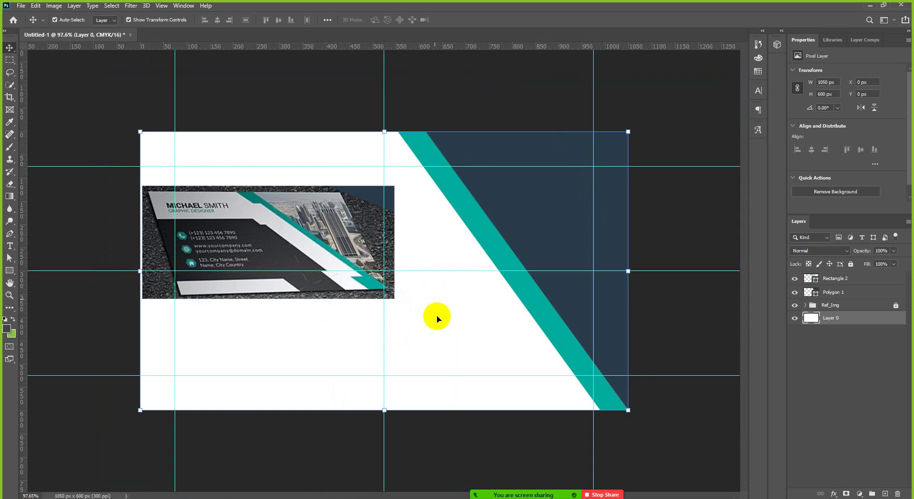
click(499, 357)
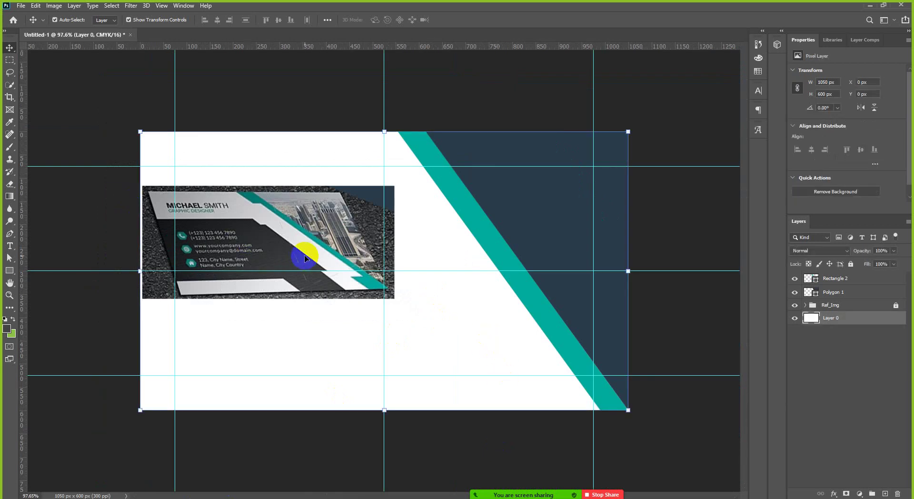
key(alt+BackSpace)
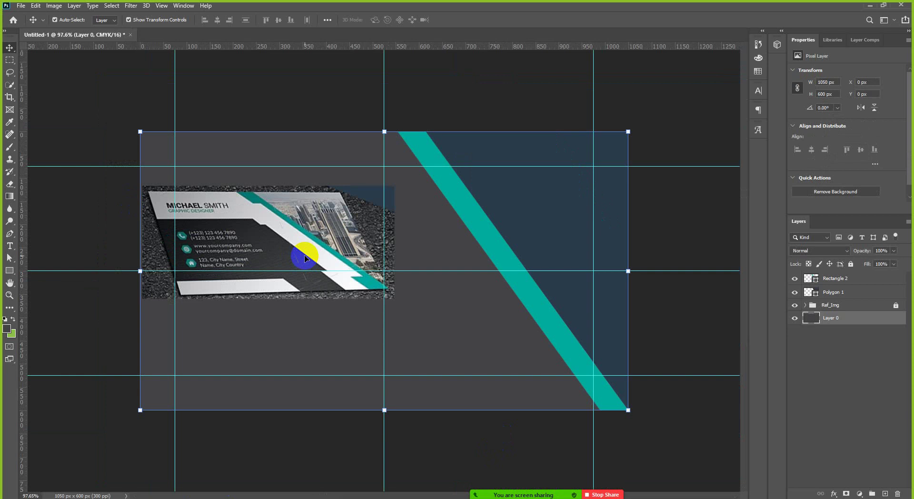
click(224, 86)
key(ctrl+plus)
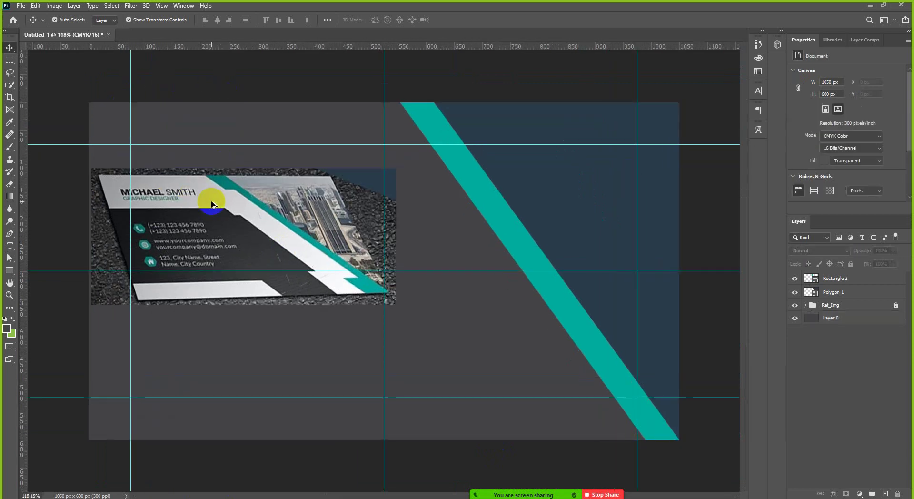
key(ctrl)
drag(126, 236, 81, 172)
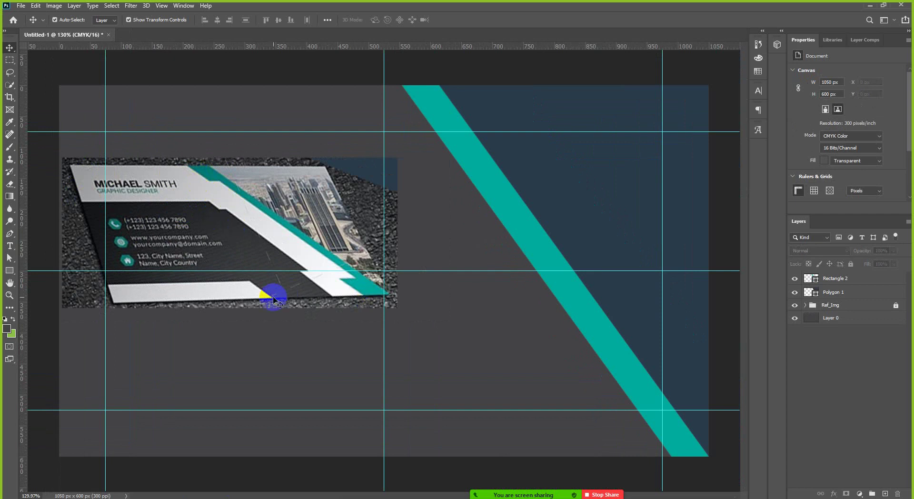
Step: Select the Ref_Img group, try to nudge it left, and unlock it
click(838, 310)
key(Left)
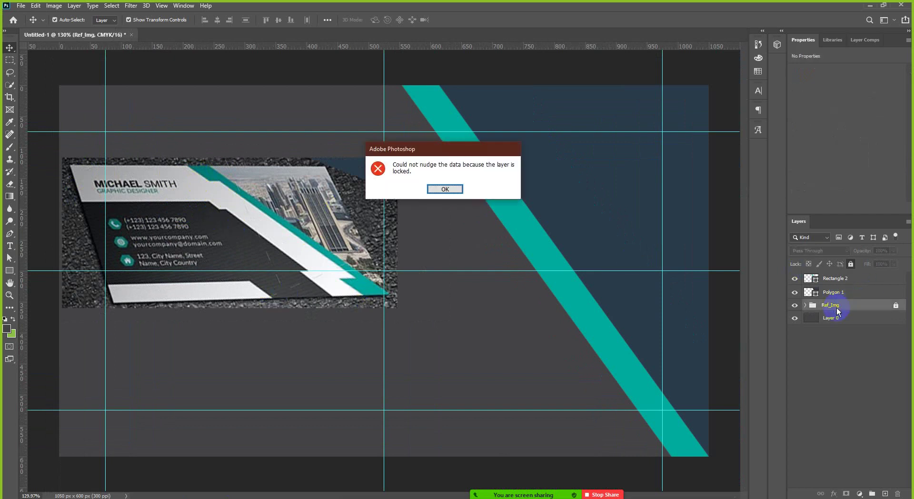
click(456, 189)
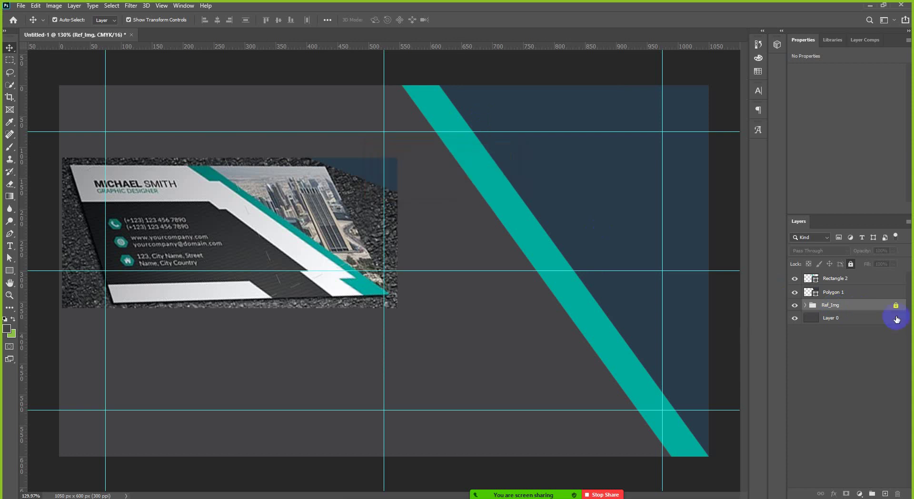
click(896, 307)
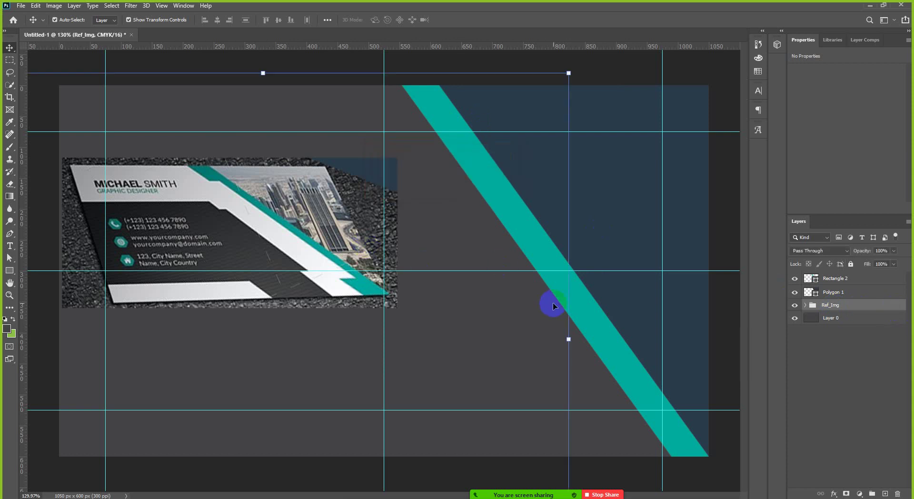
Step: Move the Ref_Img group 290 px to the right on the canvas
key(shift+Right)
key(shift+Right)
key(shift+Right)
key(shift+Right)
key(shift+Right)
key(shift+Right)
key(shift+Right)
key(shift+Right)
key(shift+Right)
key(shift+Right)
key(shift+Right)
key(shift+Right)
key(shift+Right)
key(shift+Right)
key(shift+Right)
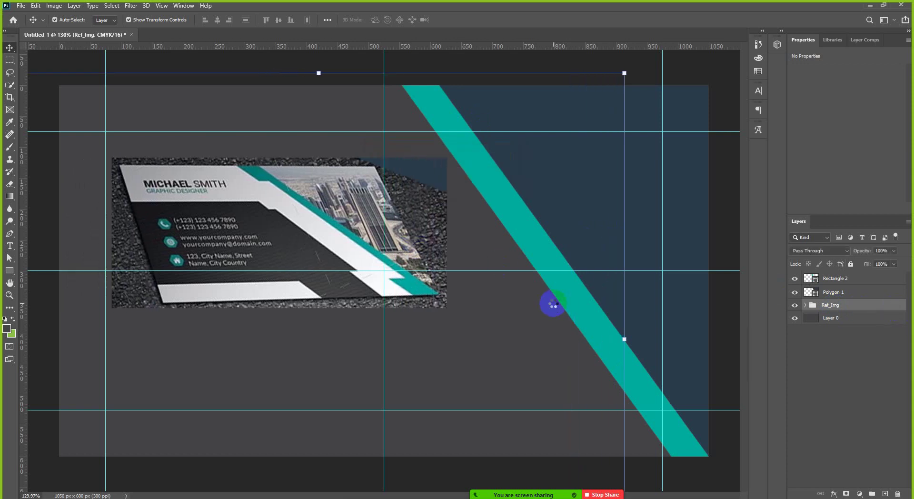
key(shift+Right)
key(shift+Right)
key(shift+Right)
key(shift+Right)
key(shift+Right)
key(shift+Right)
key(shift+Right)
key(shift+Right)
key(shift+Right)
key(shift+Right)
key(shift+Right)
key(shift+Right)
key(shift+Right)
key(shift+Right)
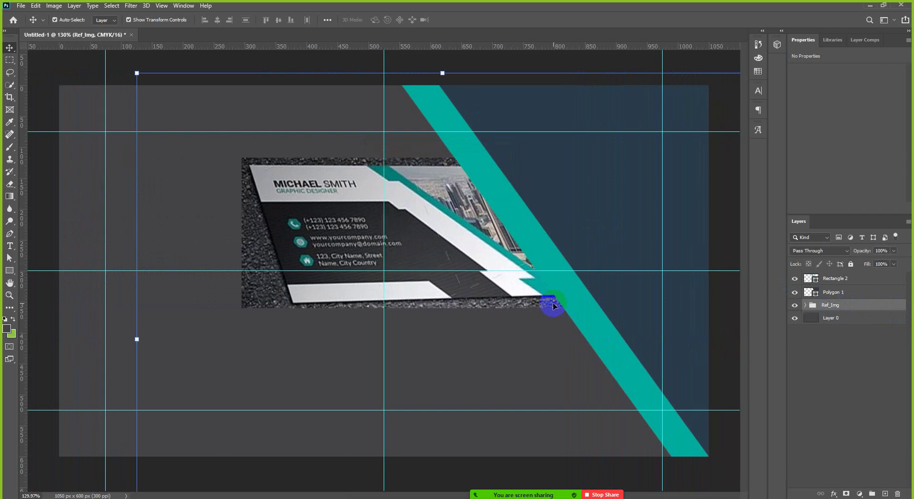
Step: Move the Ref_Img group above Rectangle 2, to the top of the layer stack
click(862, 307)
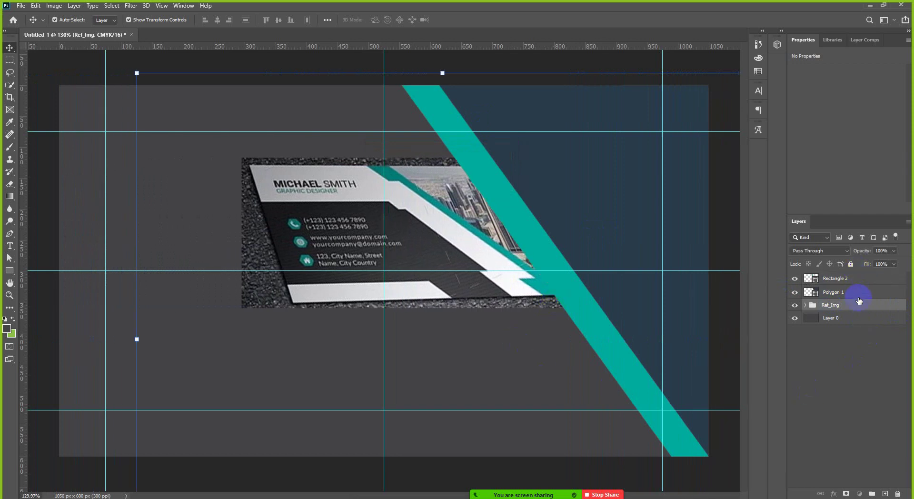
drag(860, 302, 844, 289)
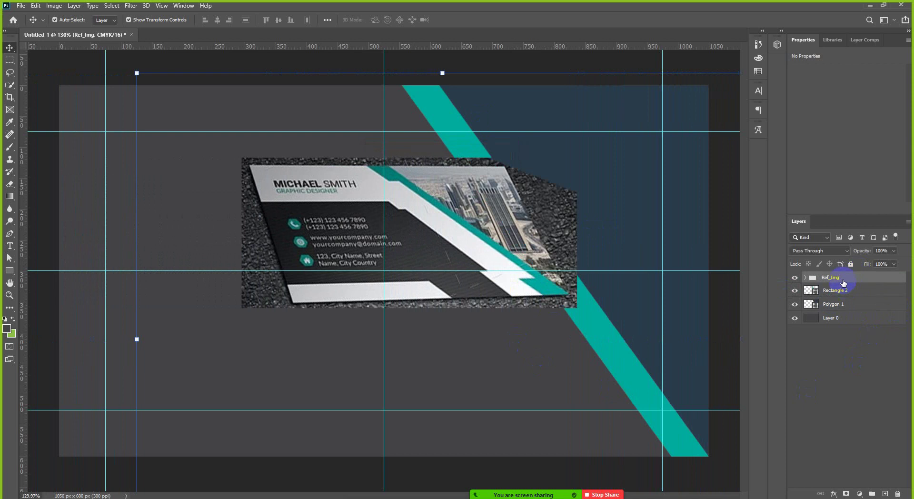
Step: Move the Ref_Img group 210 px to the right, to the card's right edge, and deselect it
key(shift+Right)
key(shift+Right)
key(shift+Right)
key(shift+Right)
key(shift+Right)
key(shift+Right)
key(shift+Right)
key(shift+Right)
key(shift+Right)
key(shift+Right)
key(shift+Right)
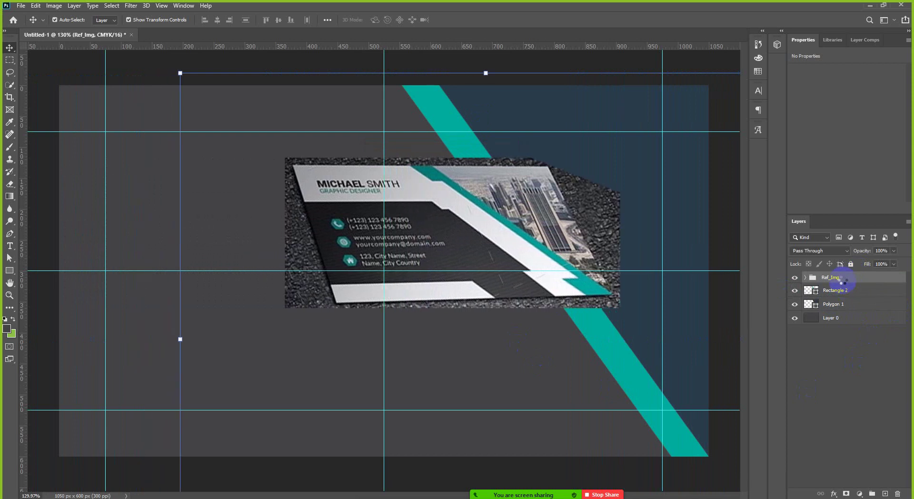
key(shift+Right)
key(shift+Right)
key(shift+Right)
key(shift+Right)
key(shift+Right)
key(shift+Right)
key(shift+Right)
key(shift+Right)
key(shift+Right)
key(shift+Right)
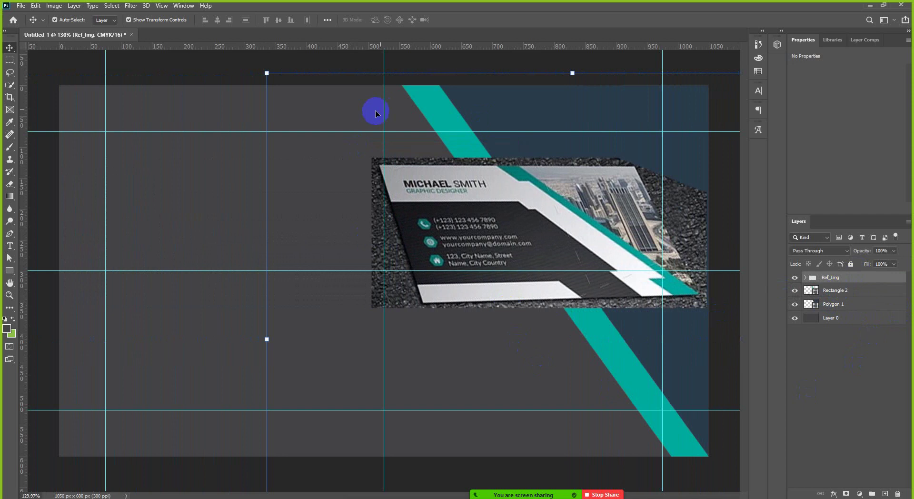
click(202, 74)
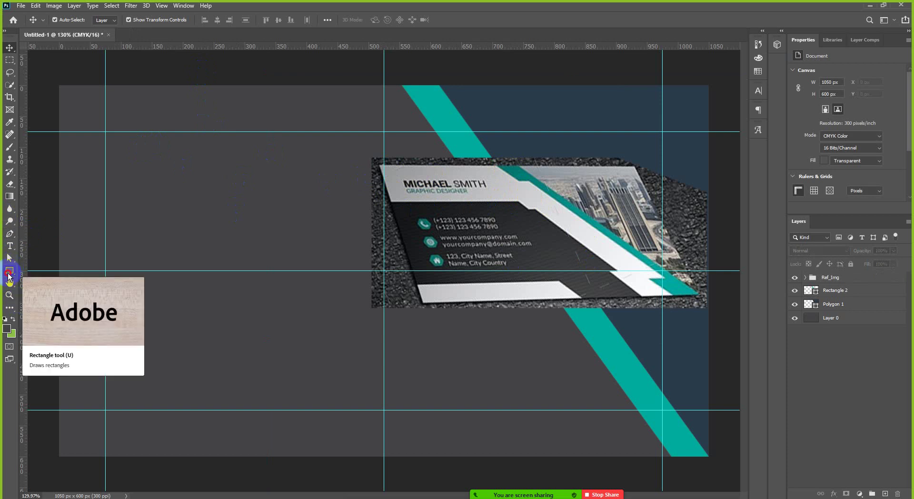
Step: Draw a rectangle about 556 × 175 px from the card's upper-left corner to the start of the teal stripe
click(10, 271)
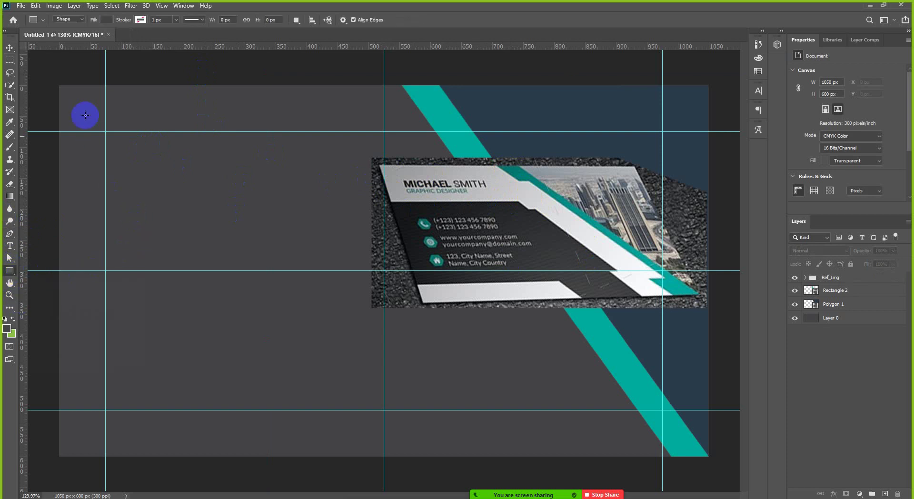
drag(57, 84, 400, 191)
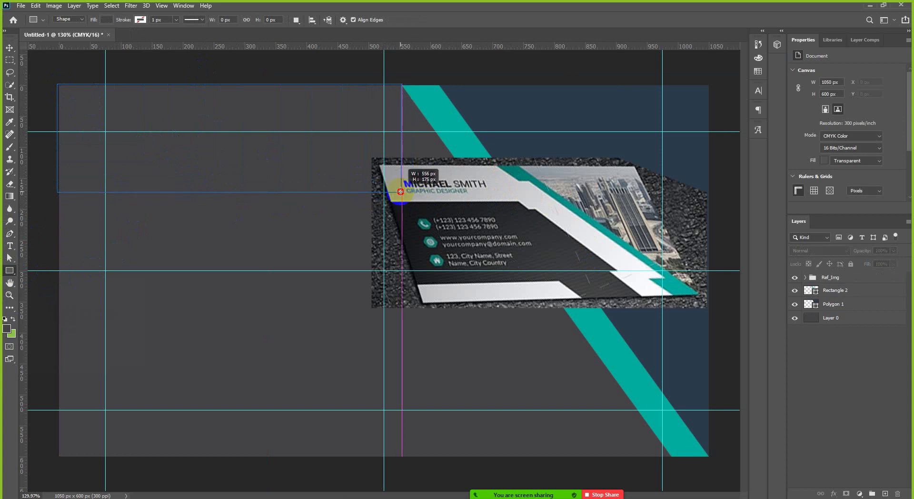
drag(400, 192, 402, 192)
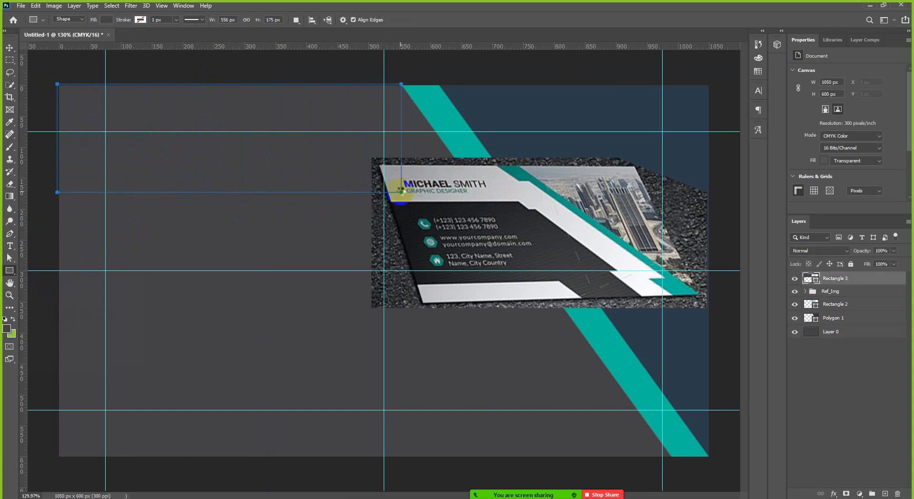
Step: Trim Rectangle 3 to the canvas's left and top edges, making it 553 × 173 px at X 0, Y 0
drag(26, 106, 80, 152)
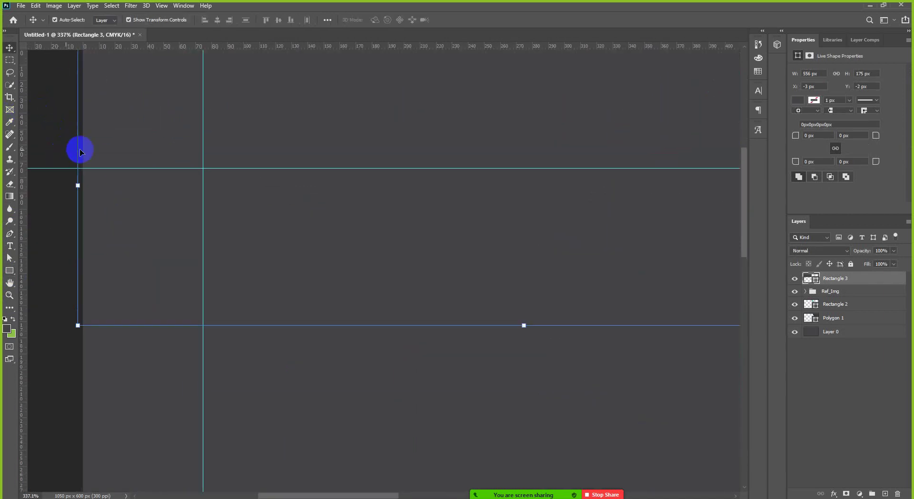
click(77, 188)
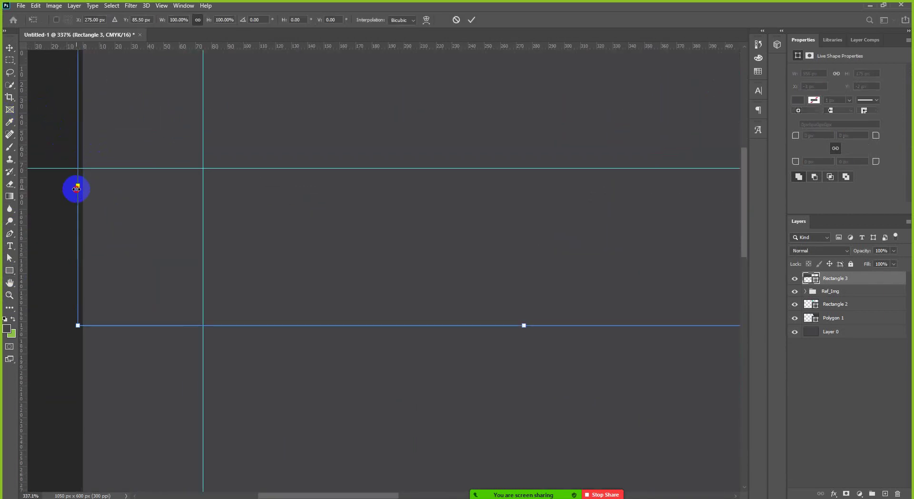
drag(77, 188, 79, 188)
scroll(215, 262, down, 5)
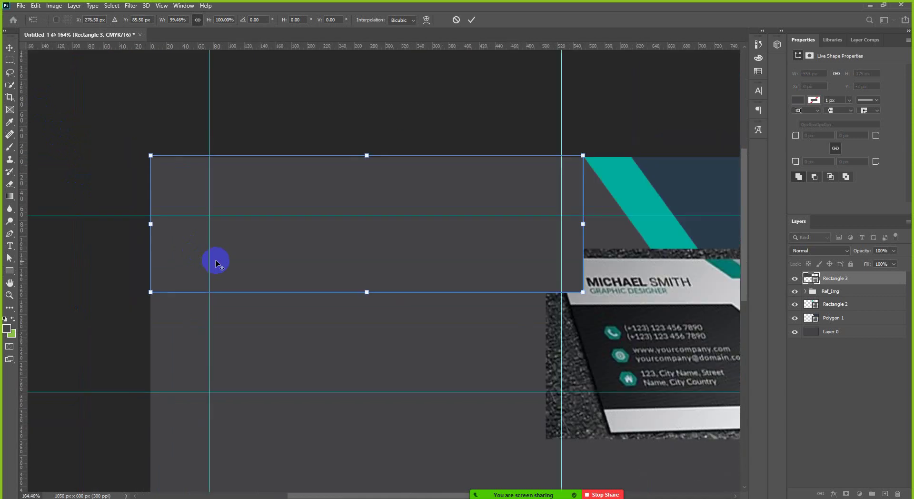
scroll(358, 153, up, 5)
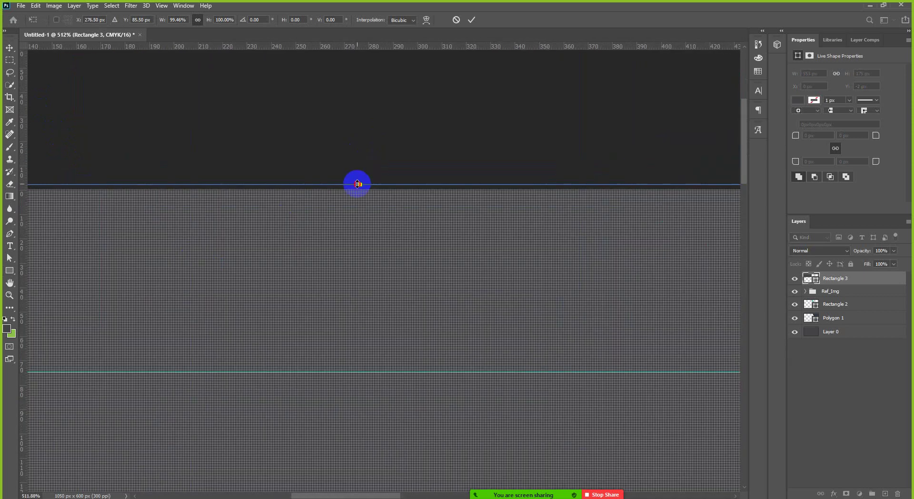
drag(358, 184, 357, 187)
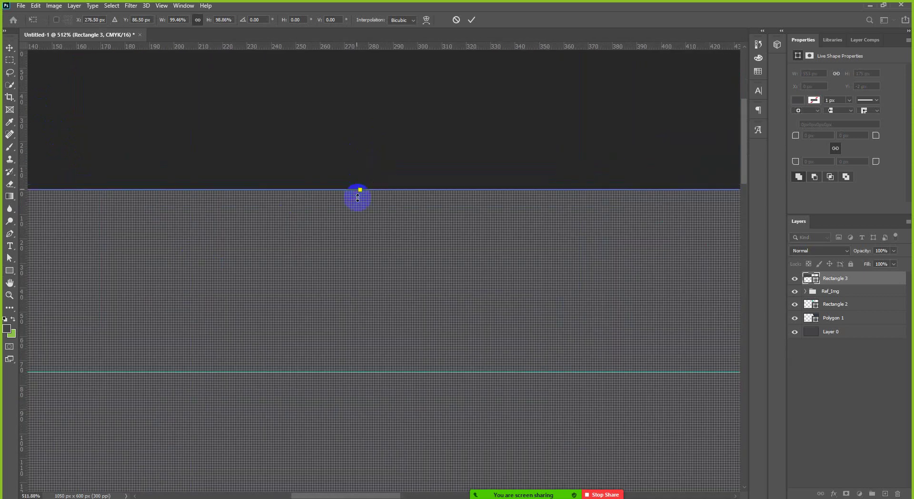
scroll(385, 245, down, 4)
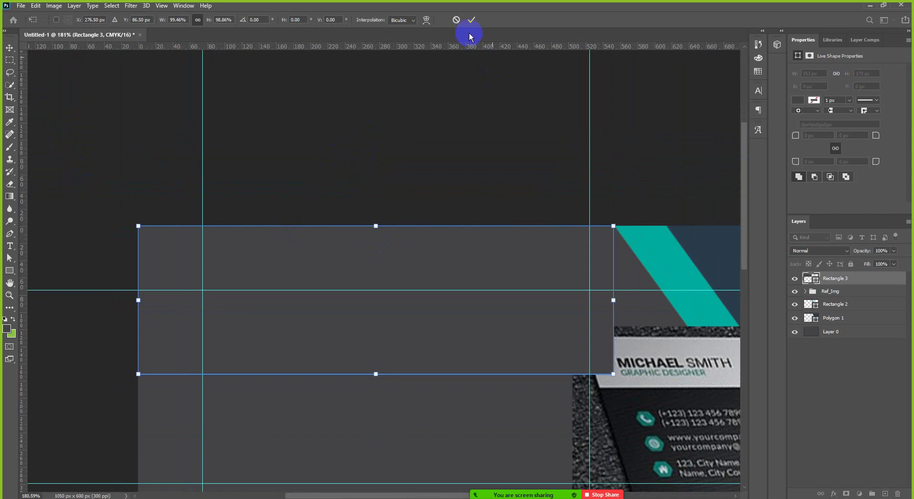
click(475, 21)
scroll(347, 230, down, 1)
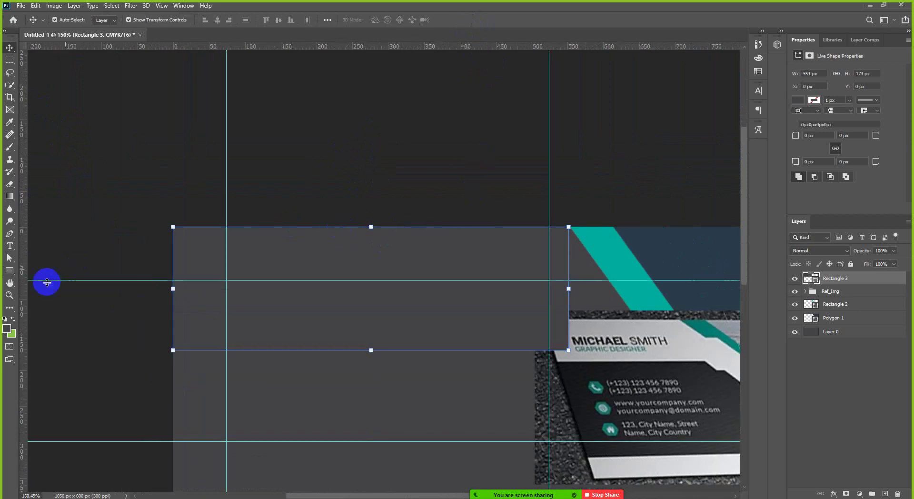
Step: Set the background colour to white and fill Rectangle 3 with it
click(14, 337)
drag(130, 182, 53, 131)
click(268, 129)
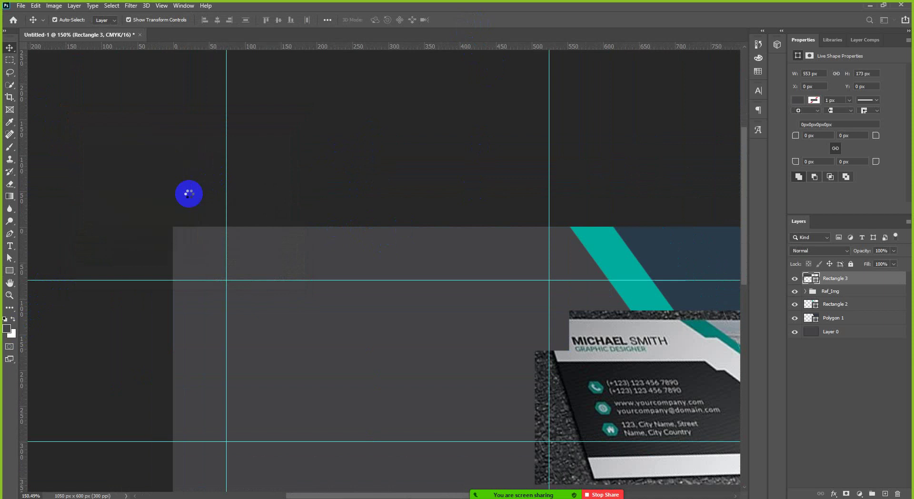
scroll(186, 197, down, 2)
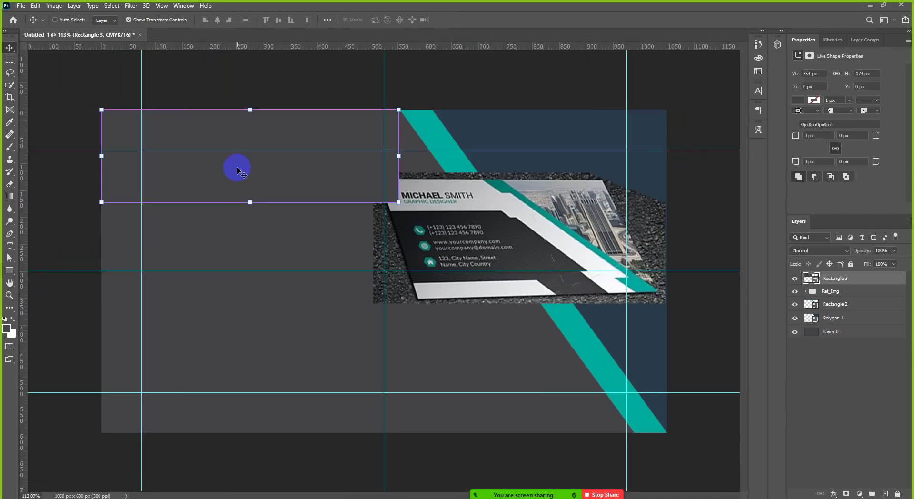
key(ctrl+BackSpace)
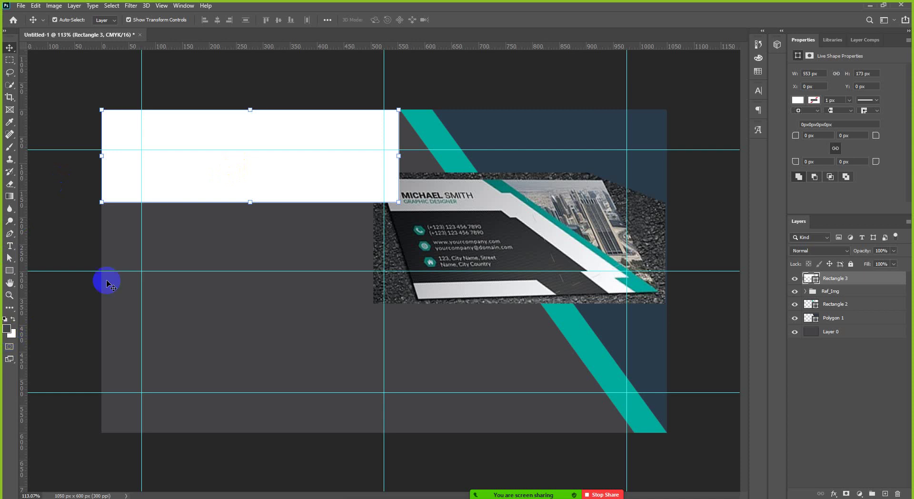
click(366, 170)
click(808, 279)
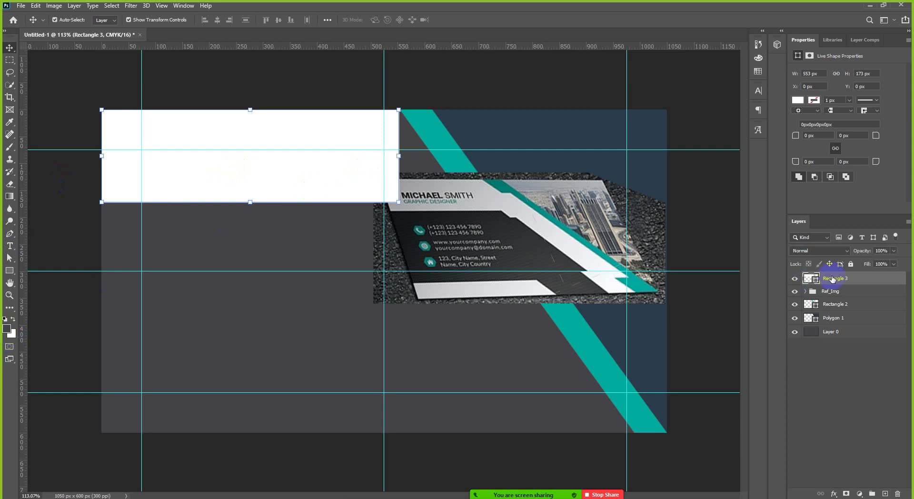
click(5, 331)
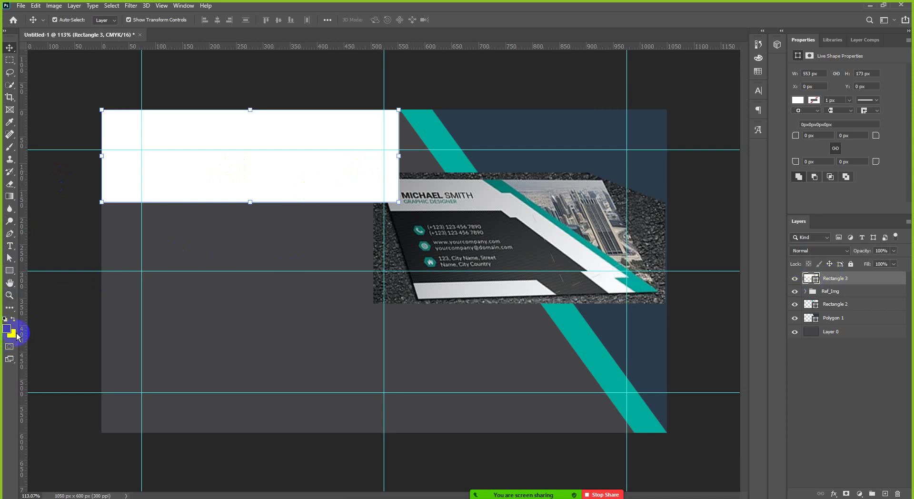
key(d)
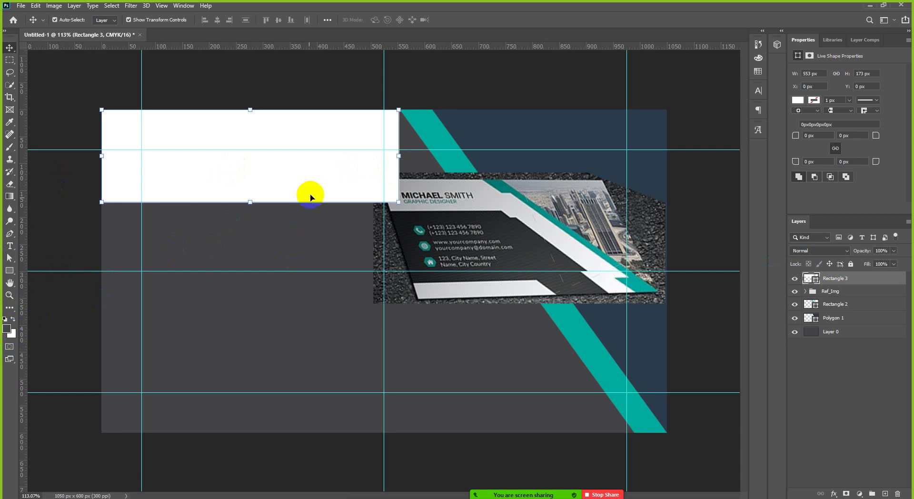
click(310, 167)
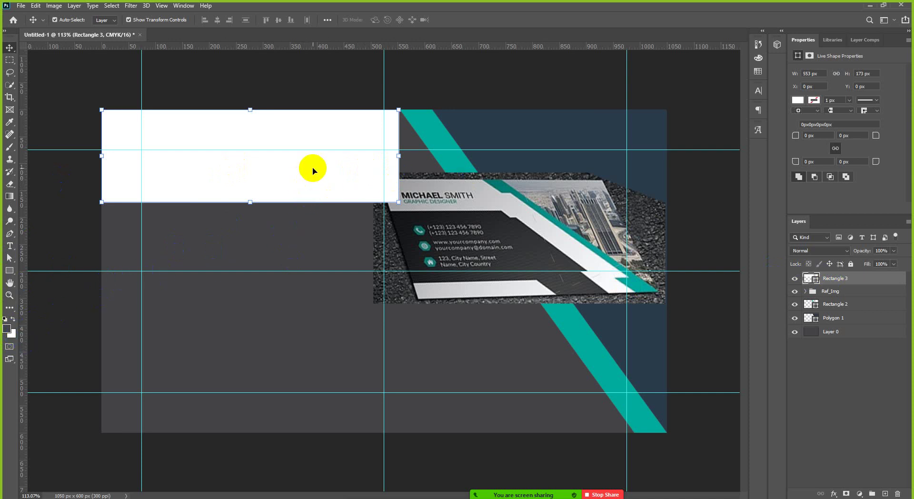
Step: Move the Ref_Img group down about 240 px to the card's bottom edge and lock it
click(841, 297)
key(shift+Down)
key(shift+Down)
key(shift+Down)
key(shift+Down)
key(shift+Down)
key(shift+Down)
key(shift+Down)
key(shift+Down)
key(shift+Down)
key(shift+Down)
key(shift+Down)
key(shift+Down)
key(shift+Down)
key(shift+Down)
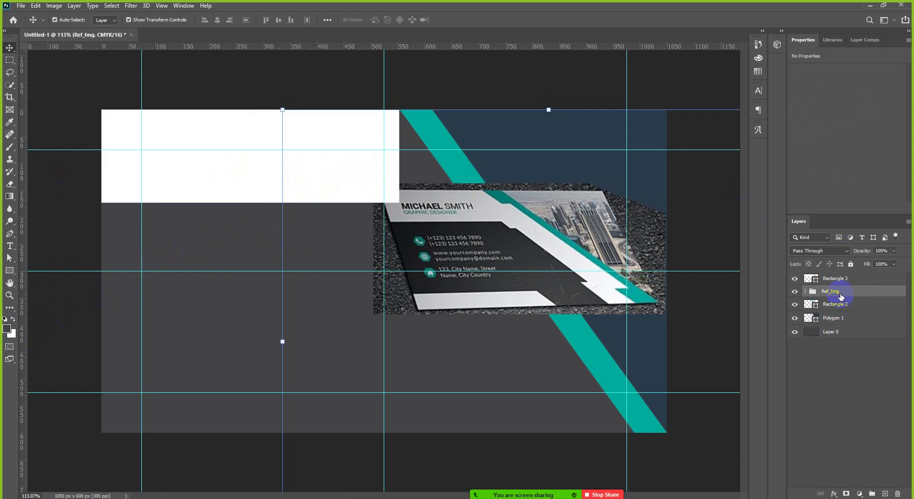
key(shift+Down)
key(shift+Down)
key(shift+Down)
key(shift+Down)
key(shift+Down)
key(shift+Down)
key(shift+Down)
key(shift+Down)
key(shift+Down)
key(shift+Down)
key(shift+Down)
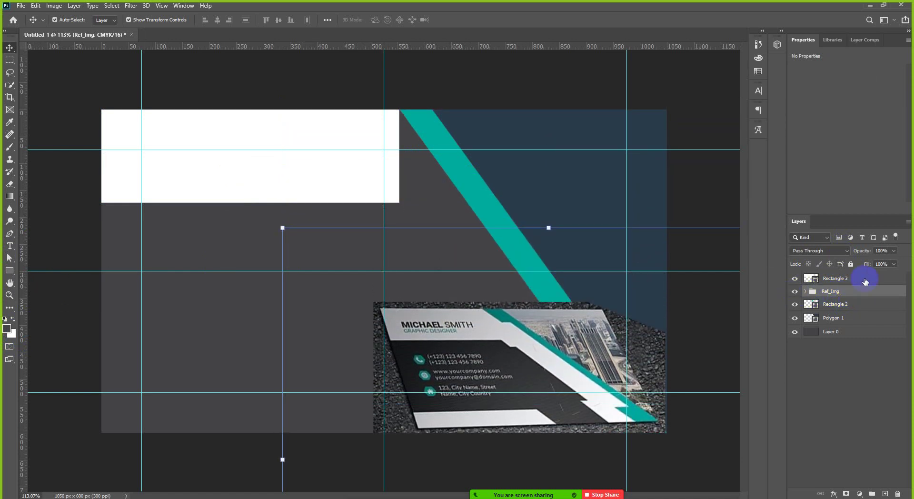
click(851, 265)
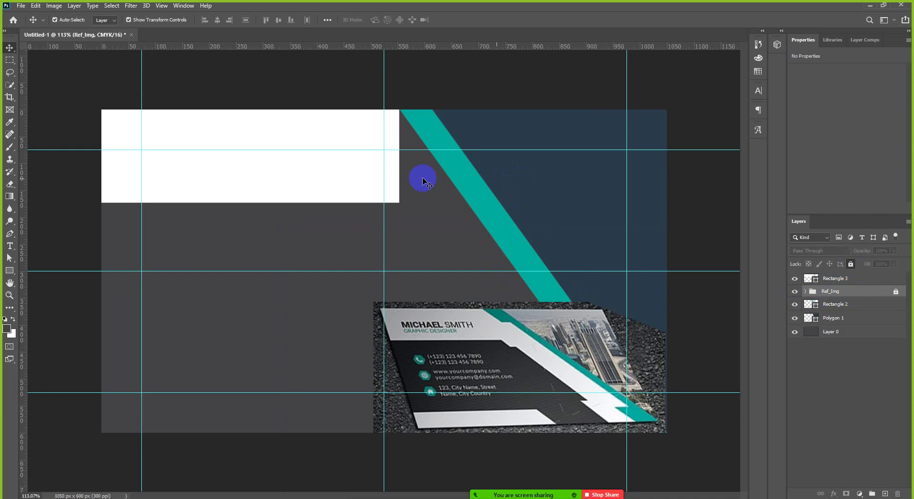
Step: Pull only Rectangle 3's lower-right anchor point out toward the teal stripe, to a 674 px width, accepting conversion to a regular path
click(394, 170)
scroll(486, 311, up, 3)
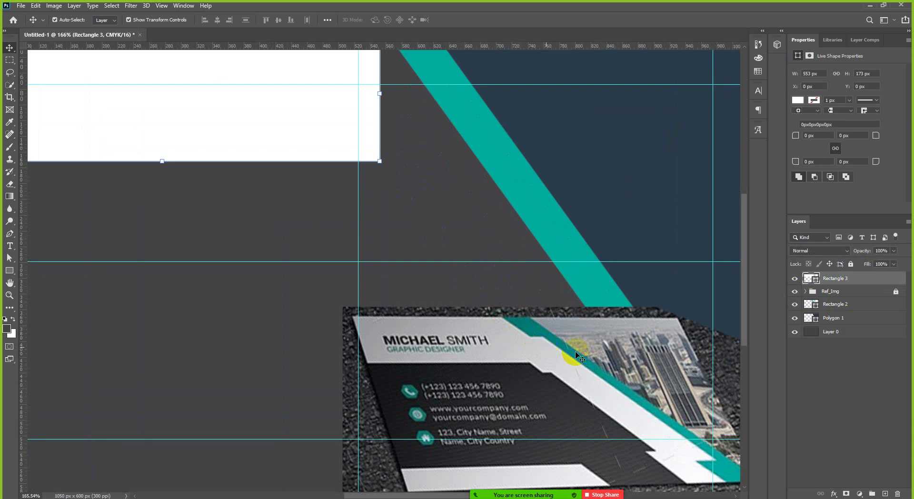
scroll(576, 251, down, 4)
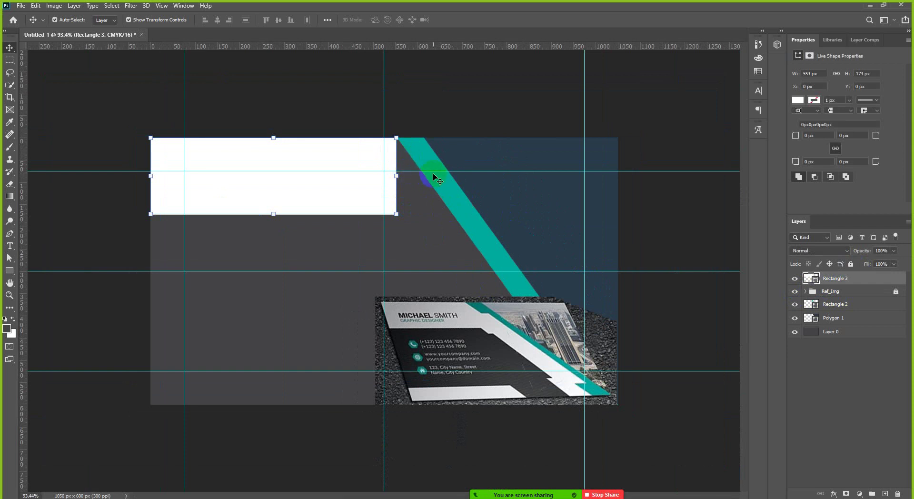
scroll(422, 151, up, 3)
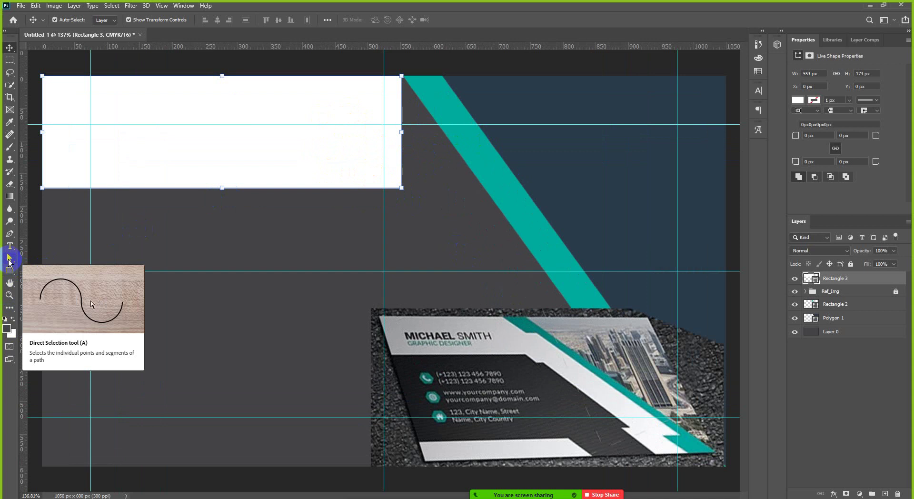
click(9, 258)
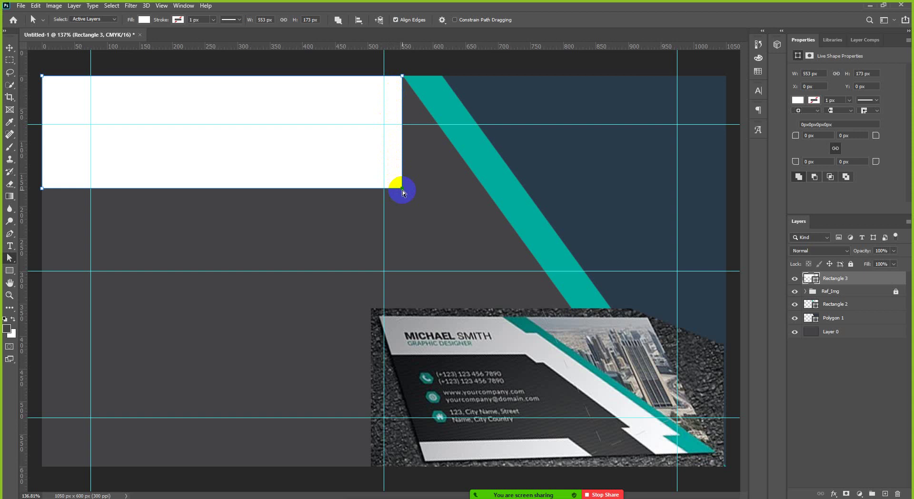
click(403, 76)
click(402, 188)
drag(403, 192, 481, 194)
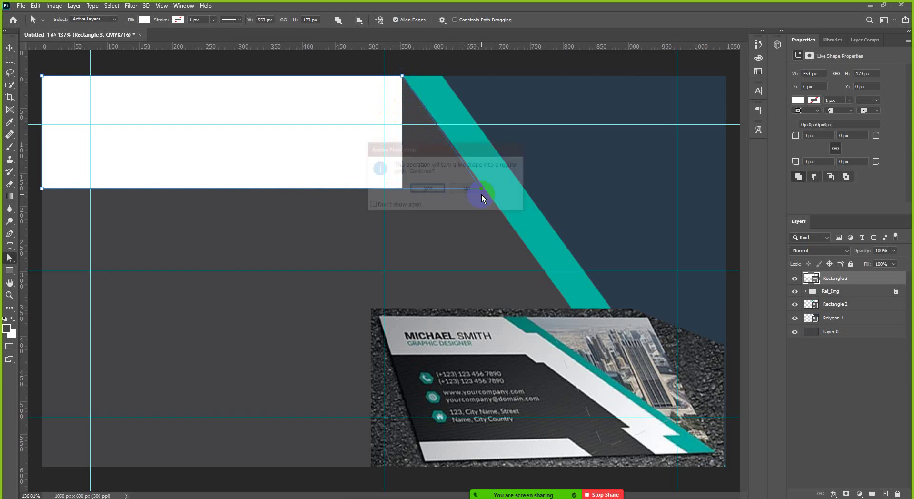
click(466, 188)
Step: Extend Rectangle 3's lower-right anchor point to meet the teal stripe's edge, making the shape 680 px wide
scroll(489, 180, up, 6)
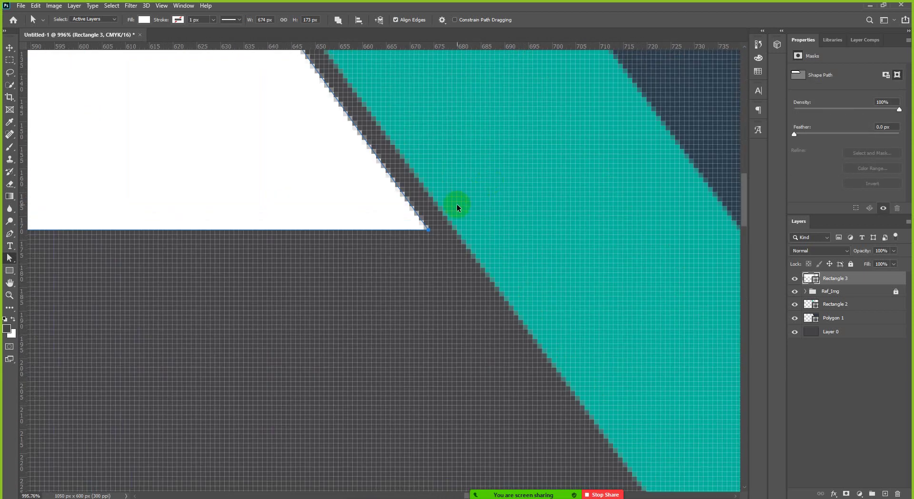
scroll(456, 207, up, 2)
click(403, 244)
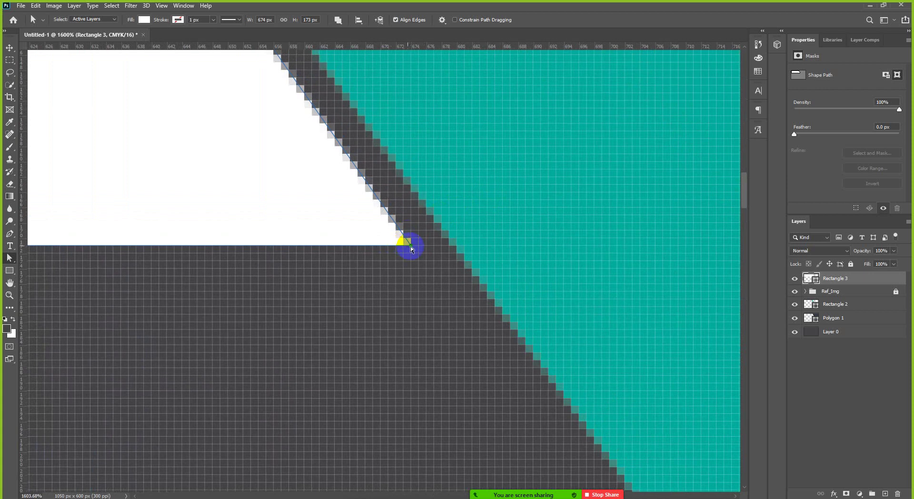
drag(411, 248, 490, 240)
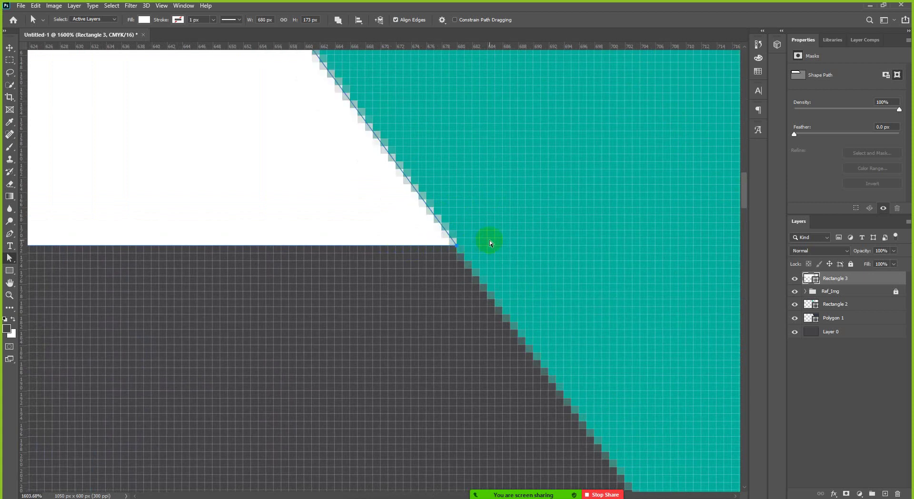
scroll(490, 240, down, 5)
scroll(490, 240, down, 2)
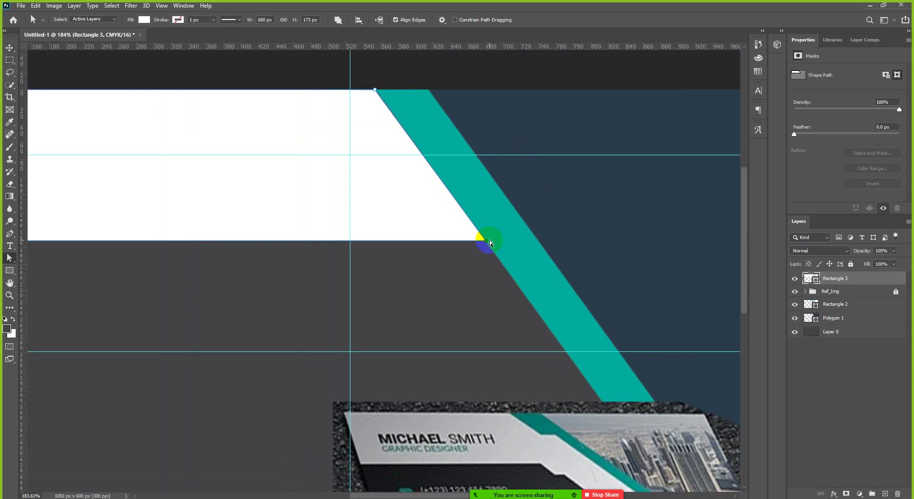
Step: Shift Rectangle 3's upper-right anchor point about 1 px right to close the gap with the teal stripe, and return to the Move tool
scroll(384, 89, up, 5)
scroll(372, 116, up, 4)
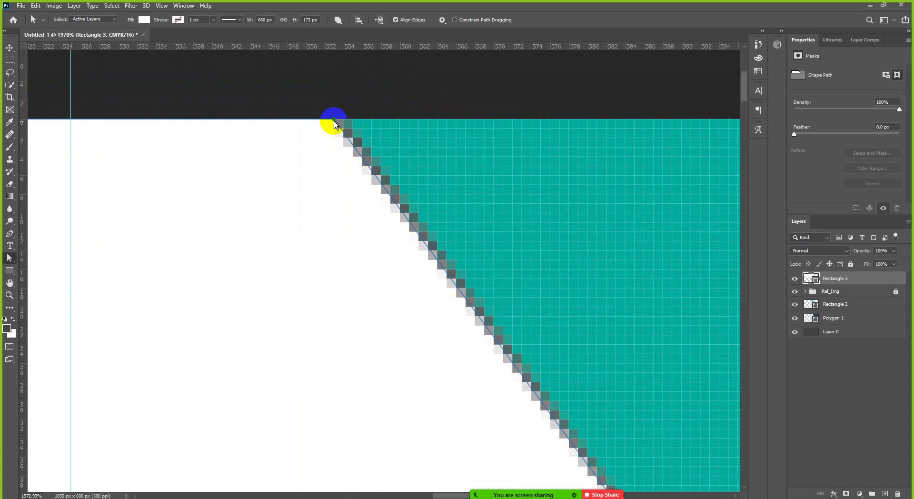
drag(334, 122, 344, 122)
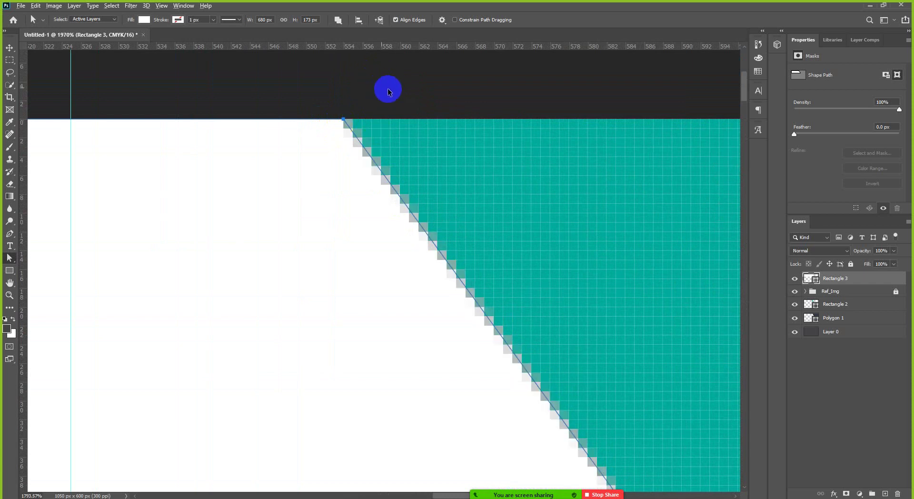
scroll(388, 90, down, 2)
scroll(387, 90, down, 5)
click(10, 48)
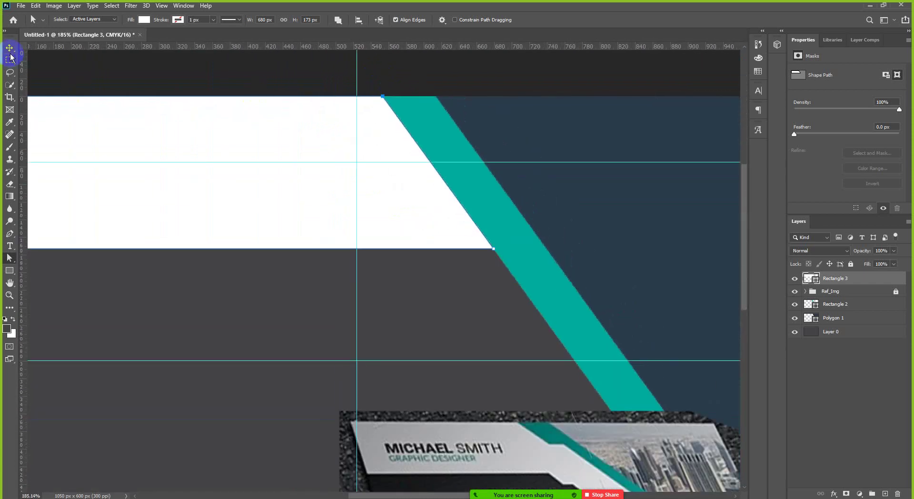
Step: Slant Rectangle 4 by moving its two bottom anchor points about 306 px right toward the teal stripe, accepting conversion to a regular path
click(573, 79)
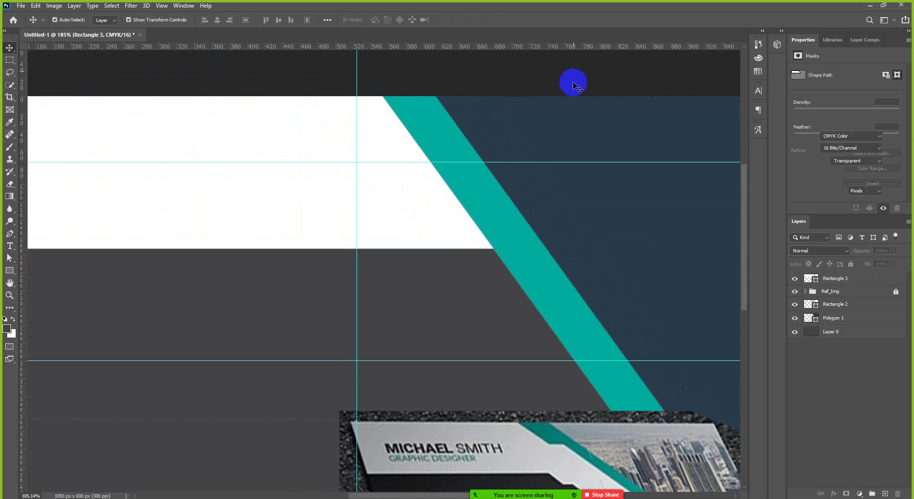
scroll(603, 135, down, 1)
scroll(602, 136, down, 1)
scroll(534, 156, down, 1)
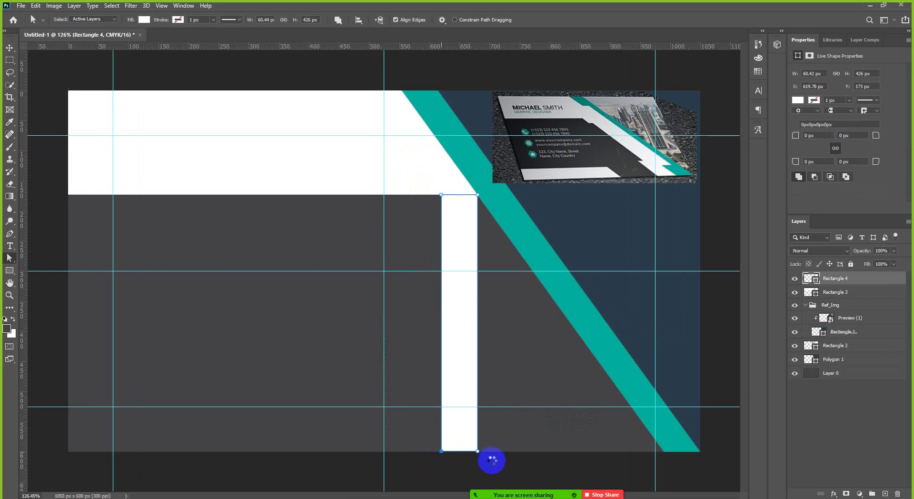
scroll(490, 456, up, 5)
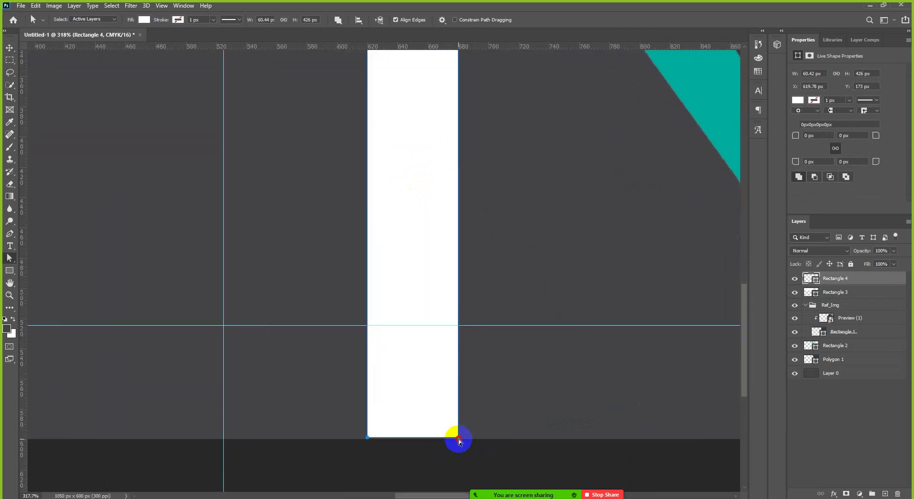
scroll(432, 468, down, 3)
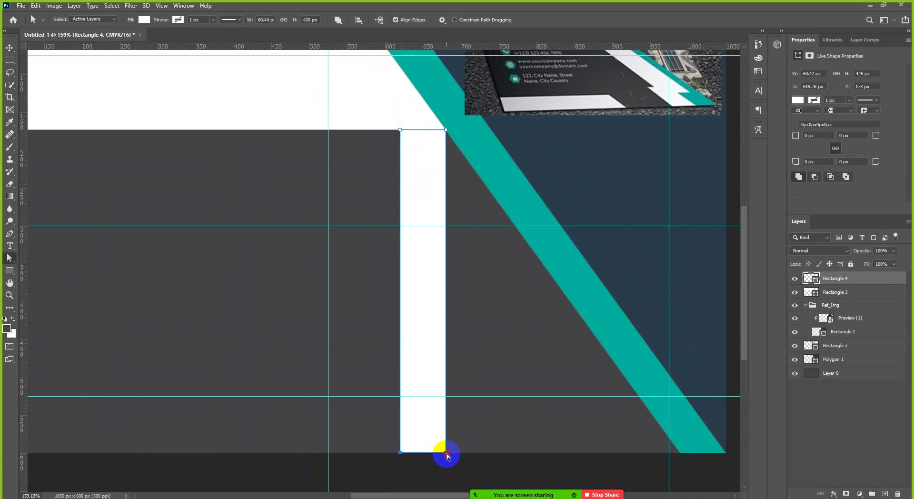
drag(446, 456, 679, 458)
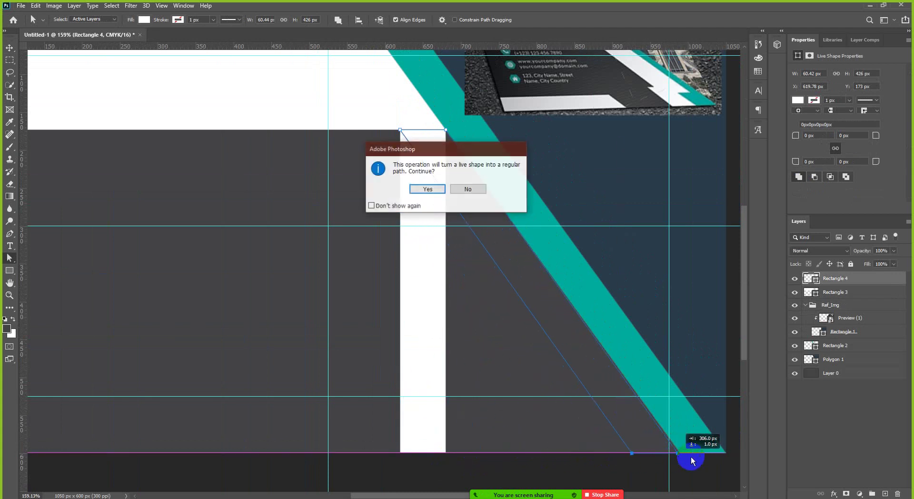
click(421, 190)
Step: Shift Rectangle 4's bottom anchor points right to meet the teal stripe, making the shape 370.44 px wide, and deselect it with the Move tool
scroll(700, 469, up, 10)
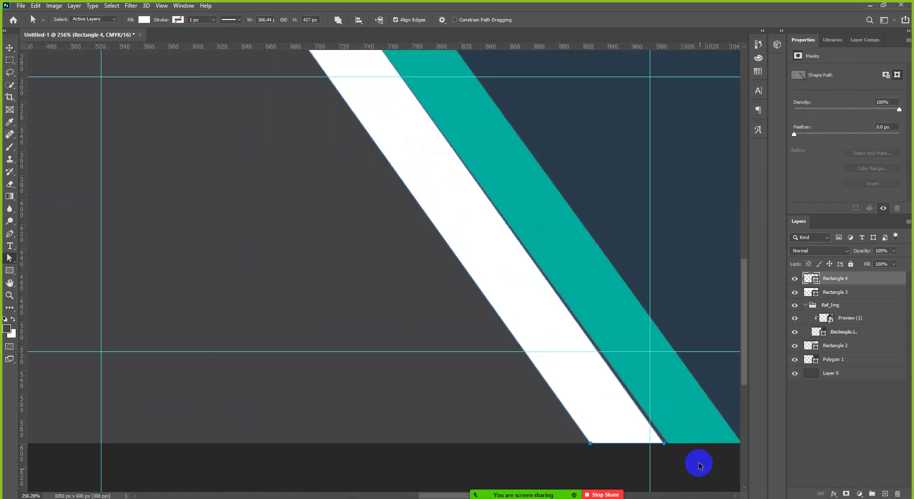
scroll(559, 417, up, 1)
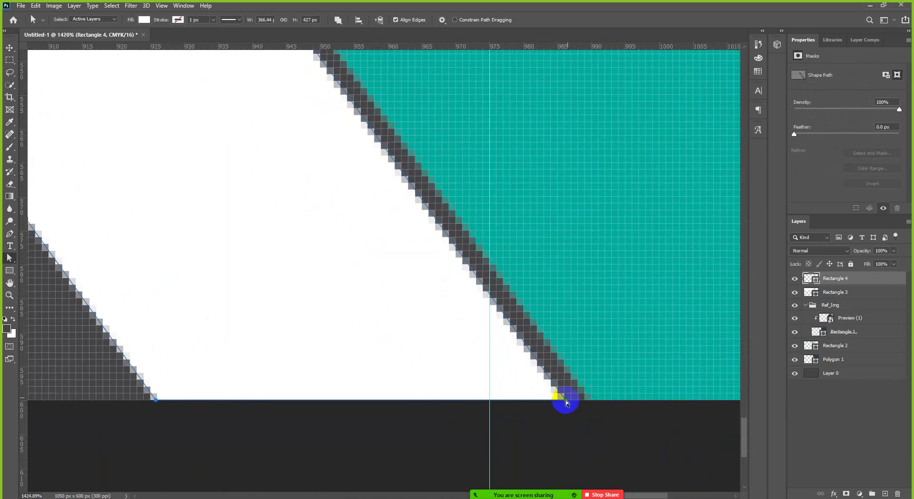
scroll(581, 401, up, 1)
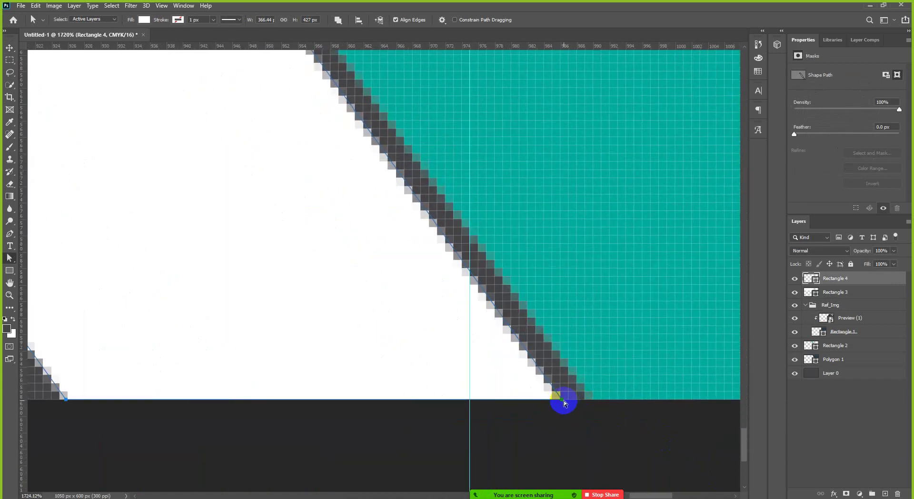
drag(566, 400, 585, 405)
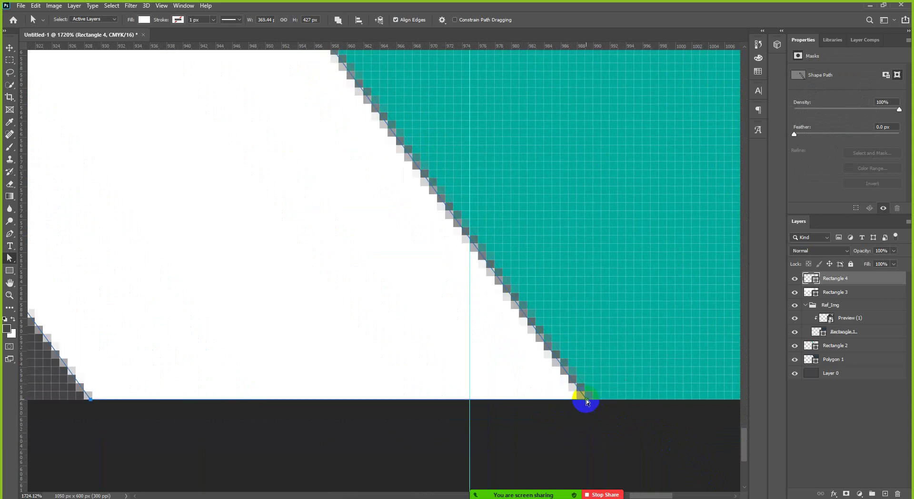
click(588, 402)
drag(588, 402, 589, 403)
scroll(587, 420, down, 3)
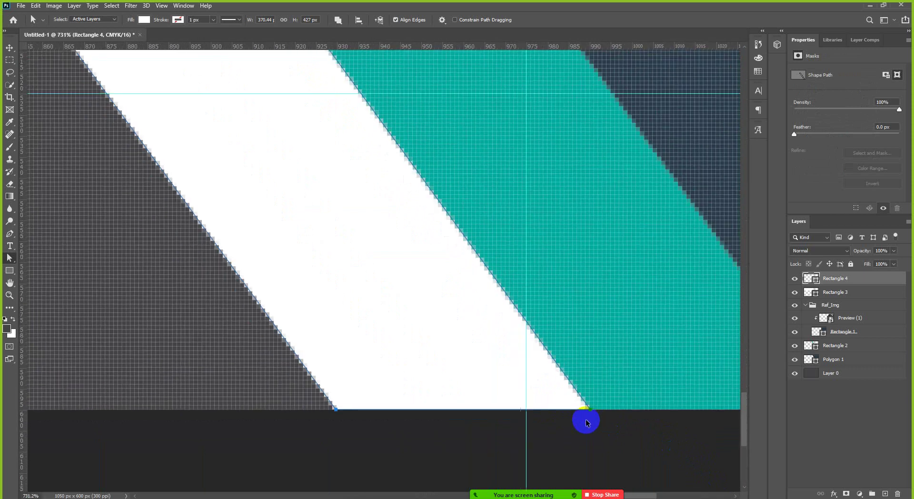
scroll(587, 421, down, 6)
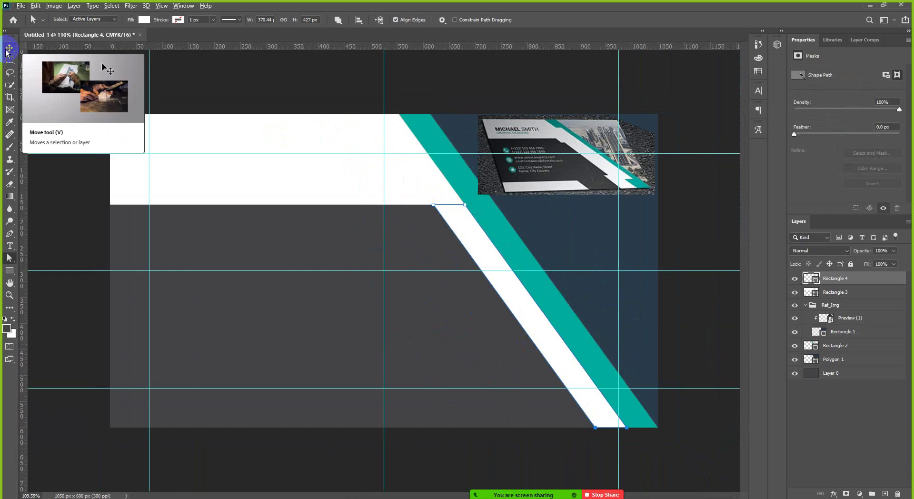
click(8, 48)
click(702, 243)
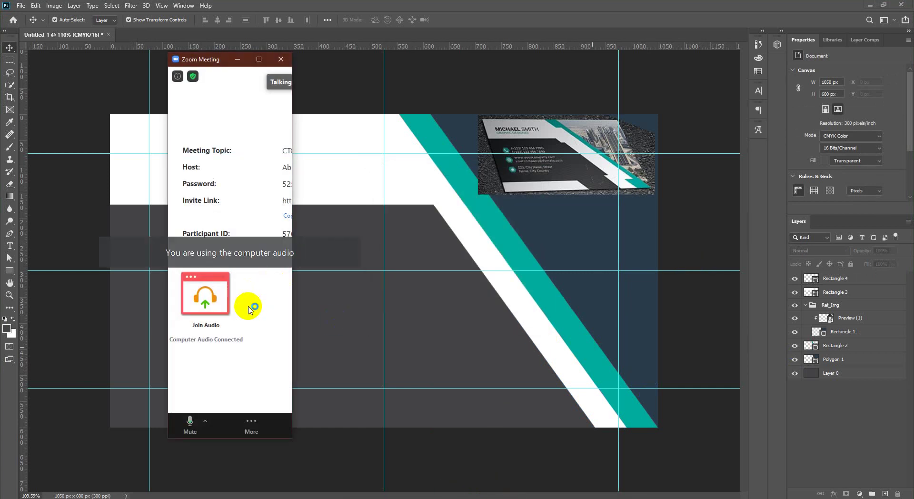
Step: Maximize the Zoom meeting window and share the entire screen
click(259, 60)
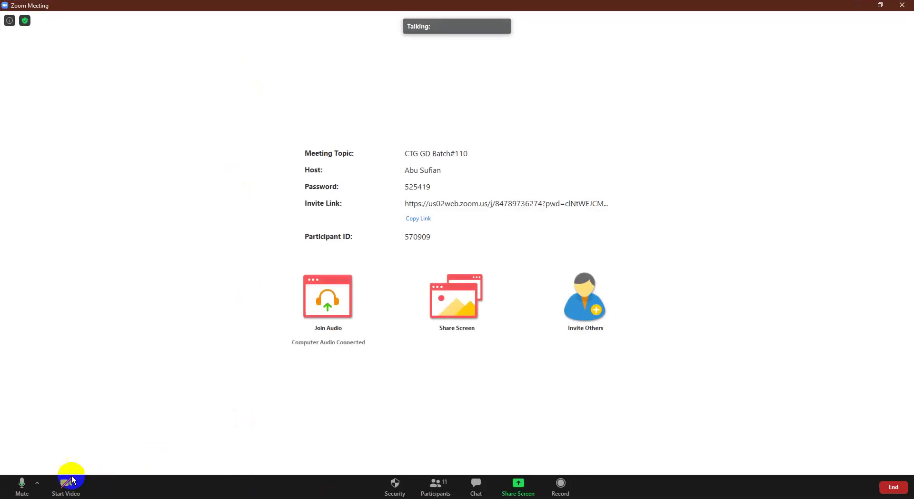
click(518, 484)
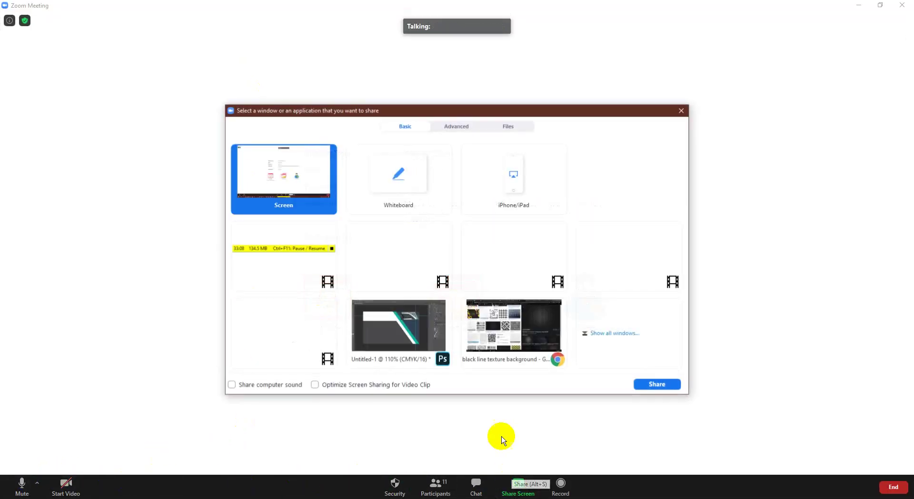
click(660, 387)
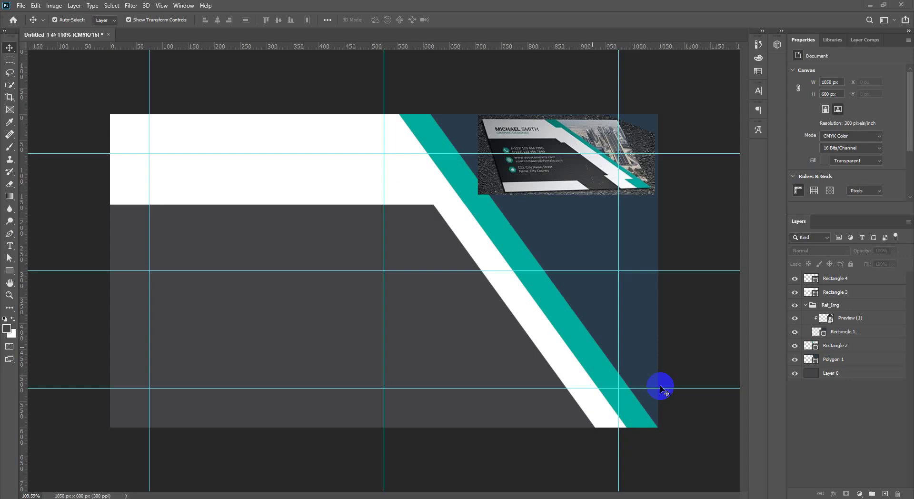
Step: Undo the anchor point changes on Rectangle 4 back to its upright rectangle shape
scroll(571, 371, up, 1)
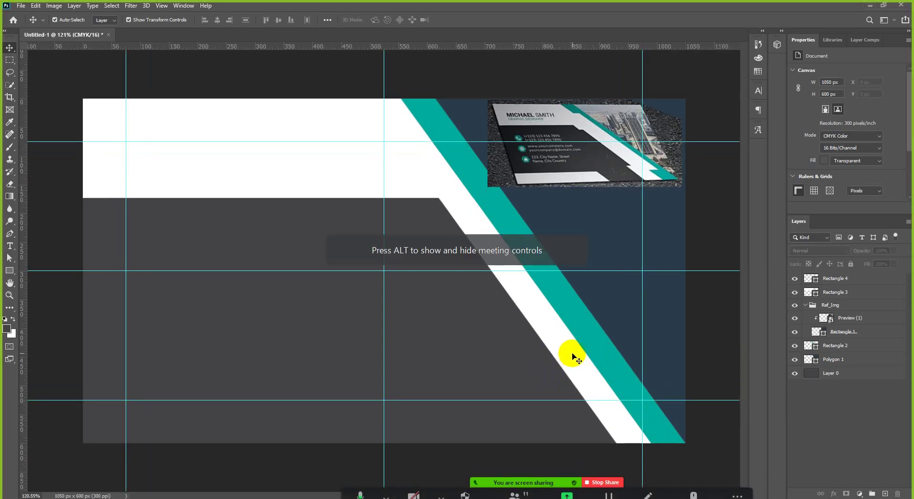
click(555, 352)
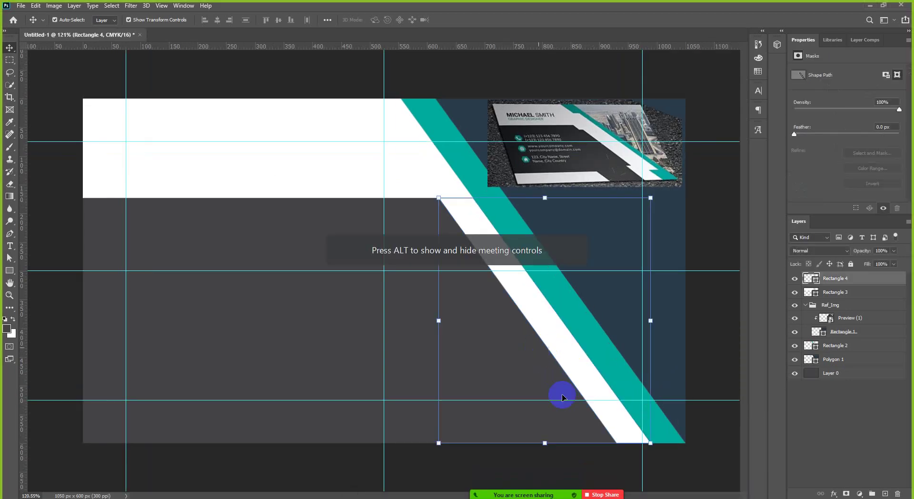
drag(622, 431, 625, 437)
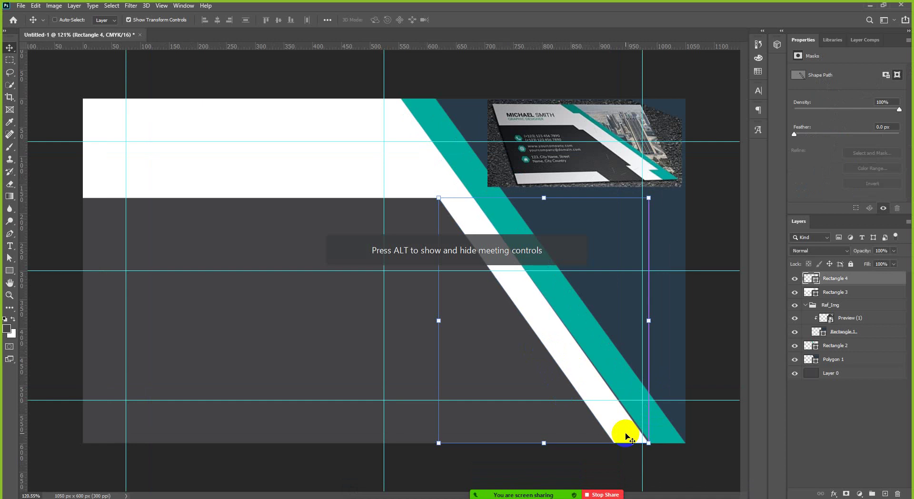
key(ctrl+z)
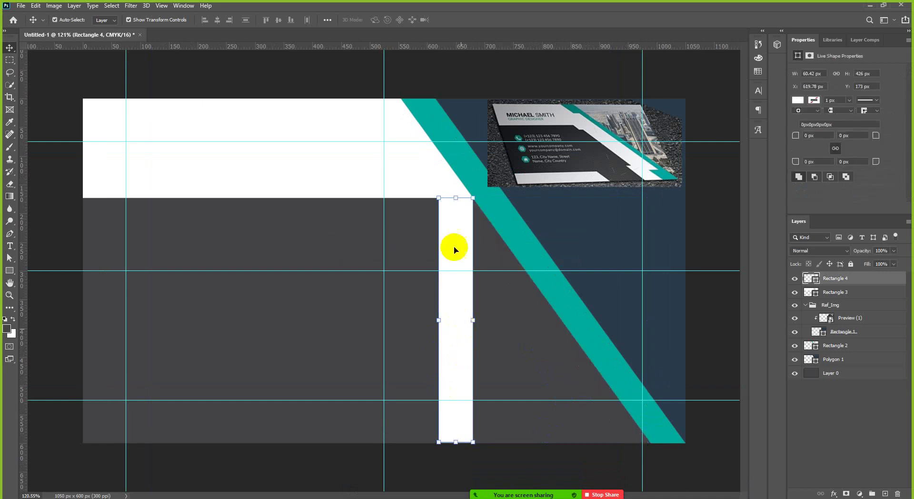
Step: Pull Rectangle 4's two bottom anchor points right toward the teal stripe's lower corner, to a 366.44 px width, accepting conversion to a regular path
click(8, 260)
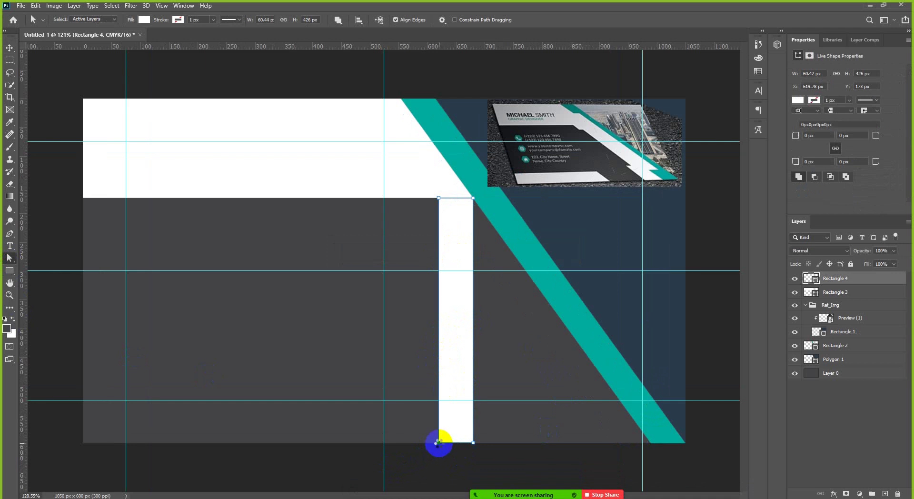
click(475, 444)
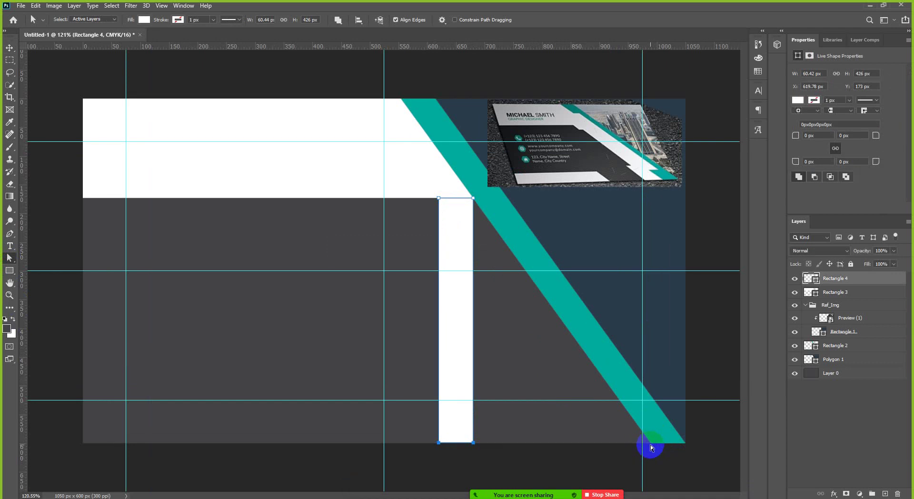
scroll(683, 450, up, 4)
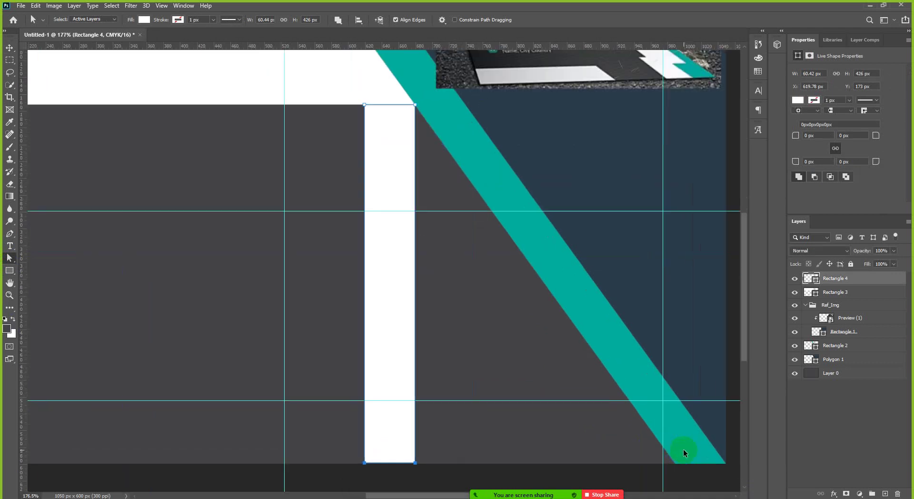
scroll(684, 450, down, 1)
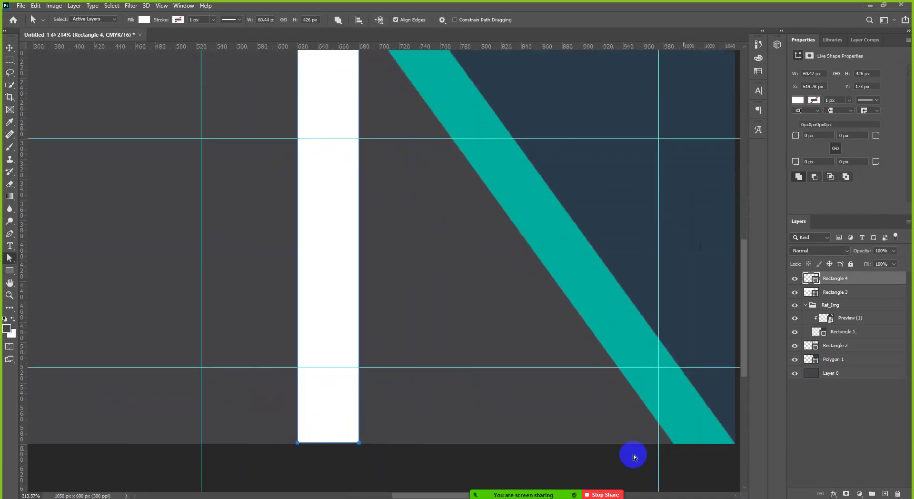
click(359, 443)
drag(360, 443, 671, 444)
click(425, 190)
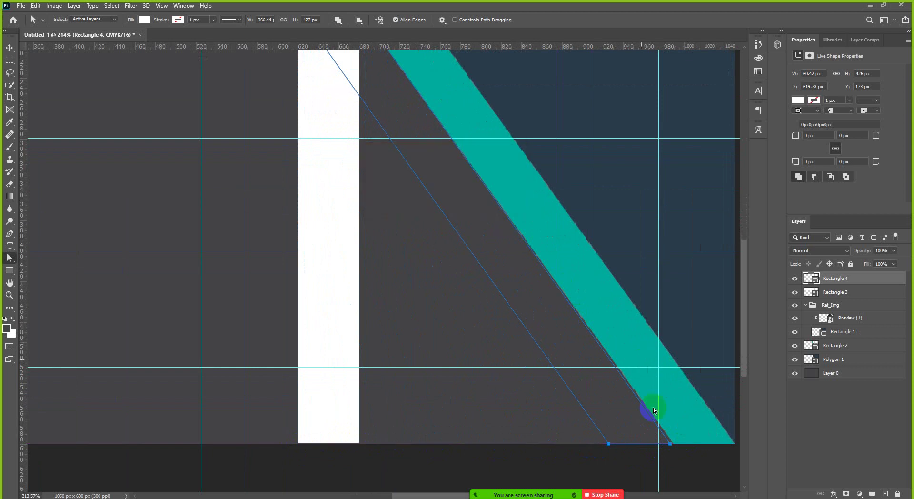
Step: Close the gap between Rectangle 4's bottom anchor points and the teal stripe, making it 370.44 px wide, and deselect it with the Move tool
scroll(688, 457, up, 8)
scroll(659, 437, up, 1)
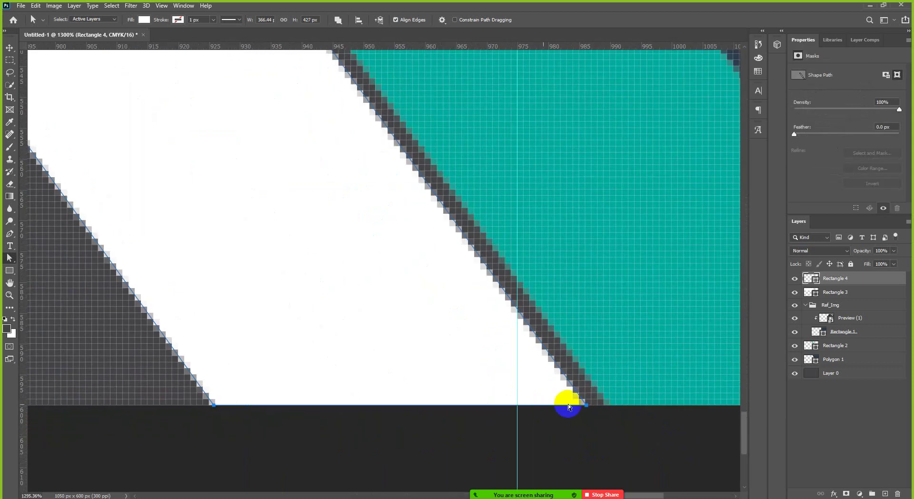
drag(588, 406, 604, 408)
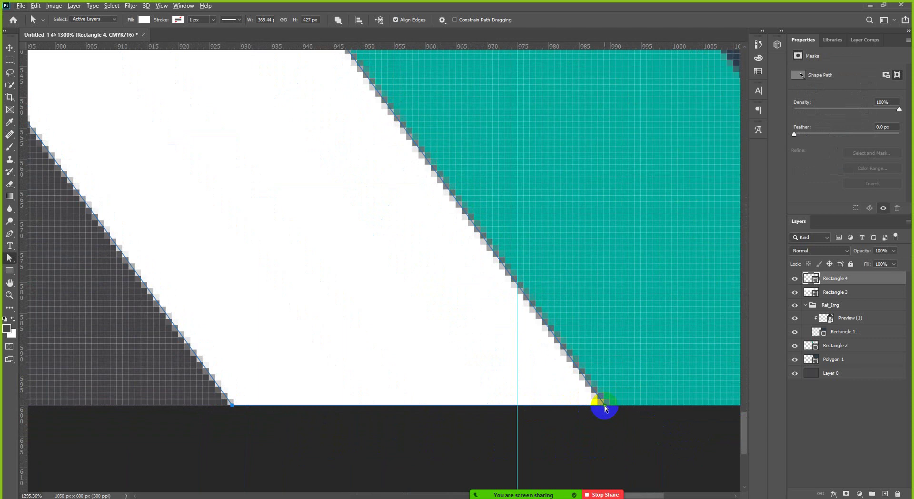
drag(605, 407, 606, 410)
scroll(592, 420, down, 3)
scroll(590, 419, down, 10)
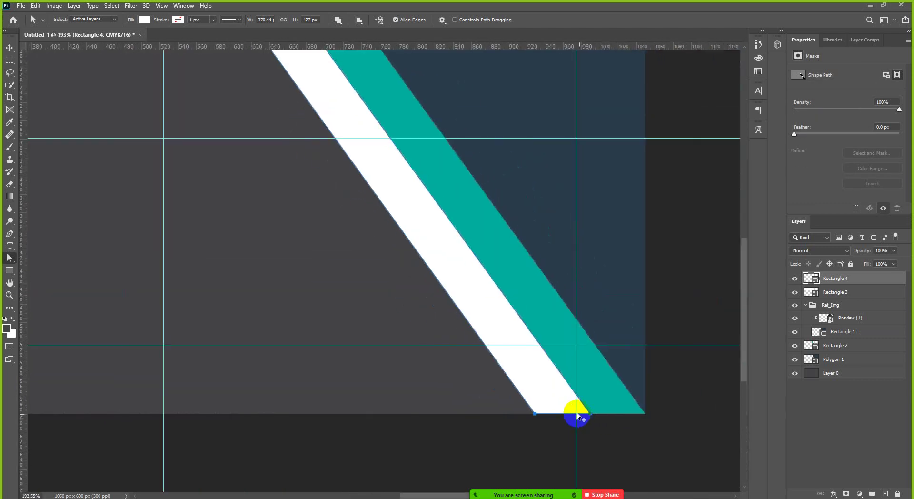
click(9, 47)
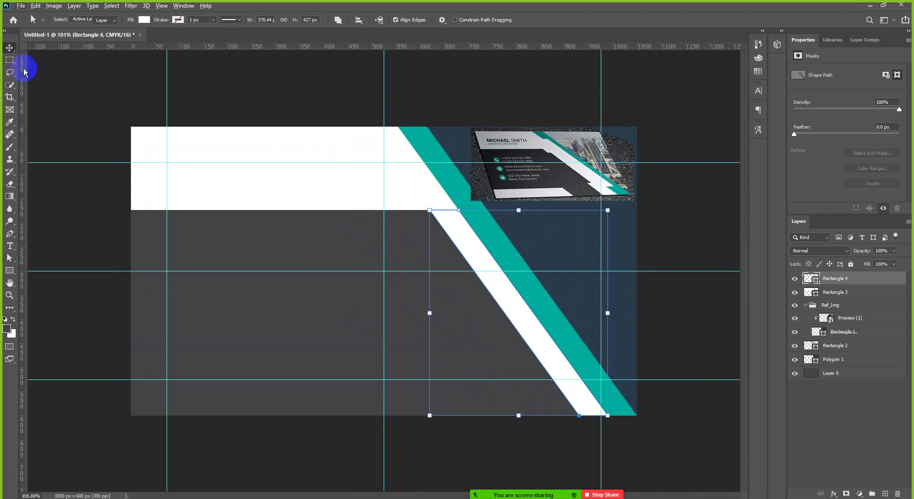
click(488, 253)
Step: Shift the white diagonal Rectangle 4 about 32 px right so that it overlaps the teal stripe
scroll(511, 247, up, 2)
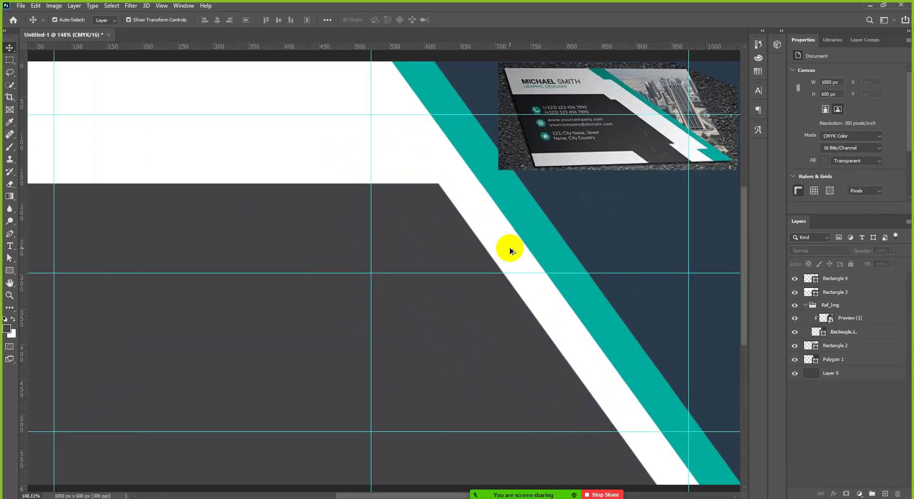
scroll(514, 252, down, 1)
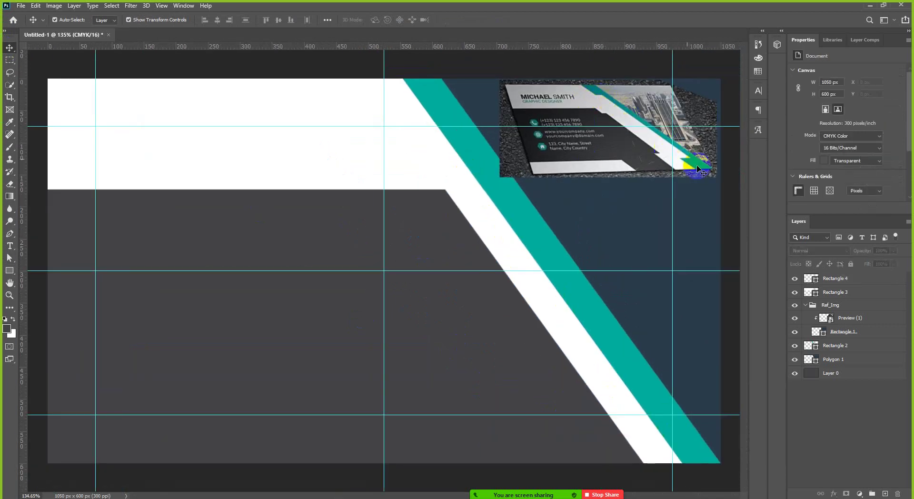
click(537, 301)
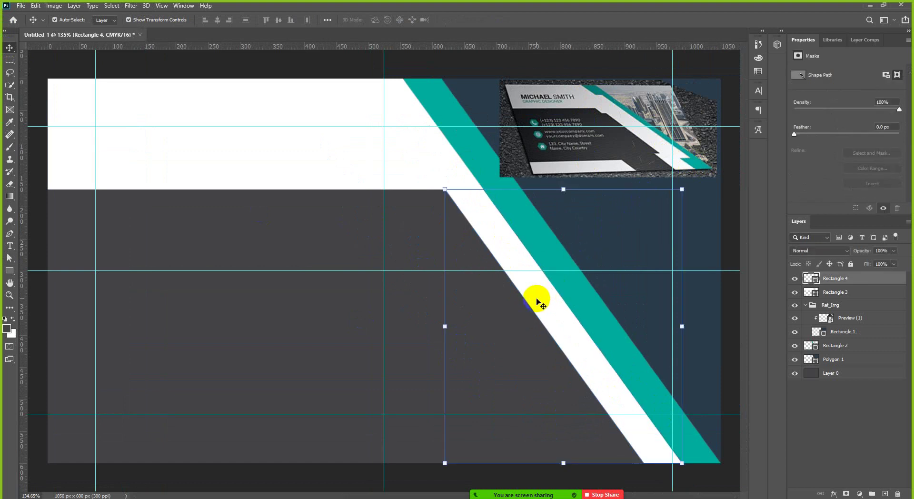
key(Right)
key(Right)
key(Right)
key(Right)
key(Right)
key(Right)
key(Right)
key(Right)
key(Right)
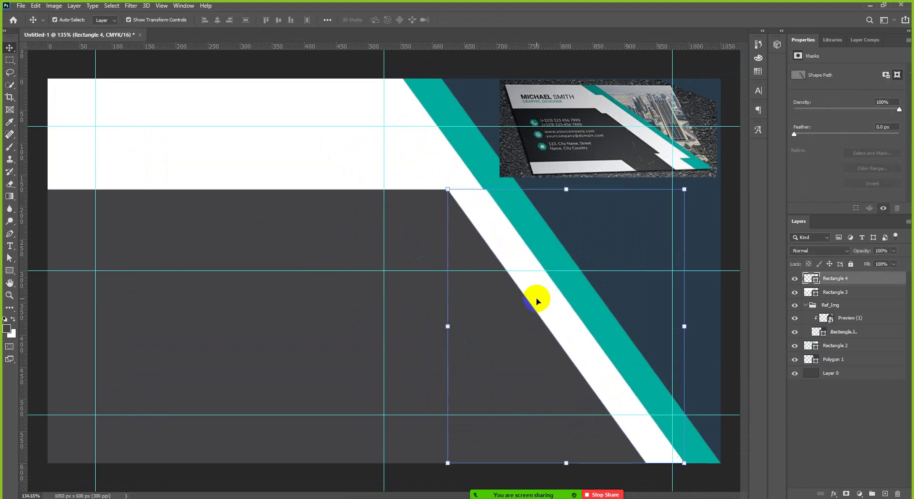
key(Right)
key(Right)
key(Right)
key(Right)
key(Right)
key(Right)
key(Right)
key(Right)
key(Right)
key(Right)
key(Right)
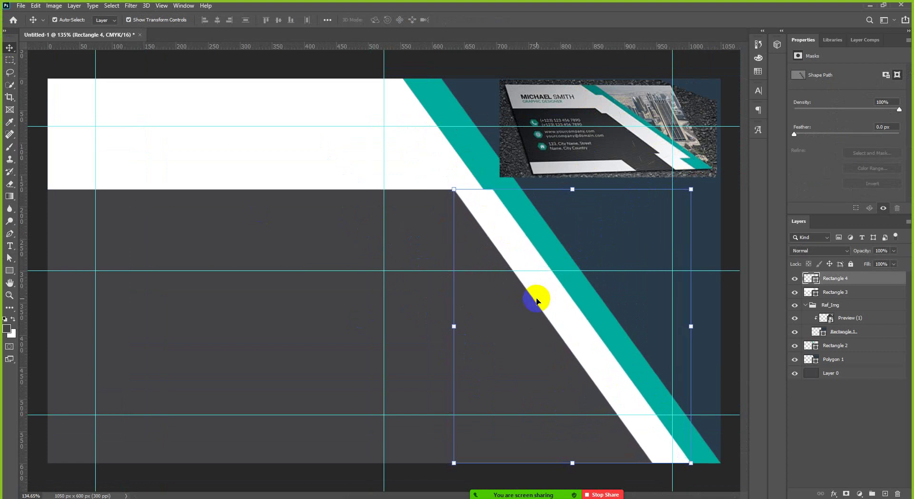
key(Right)
key(Right)
key(Right)
key(Right)
key(Right)
key(Right)
key(Right)
key(Right)
key(Right)
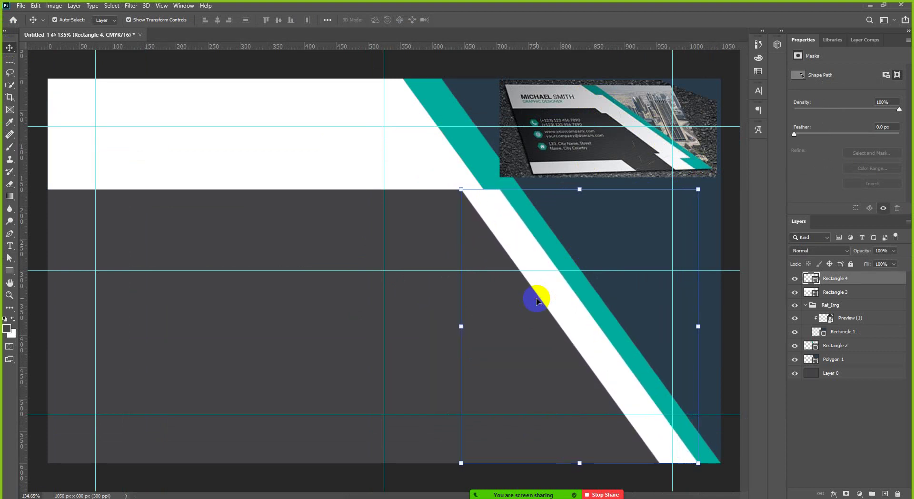
key(Right)
key(Right)
key(Right)
key(Right)
key(Right)
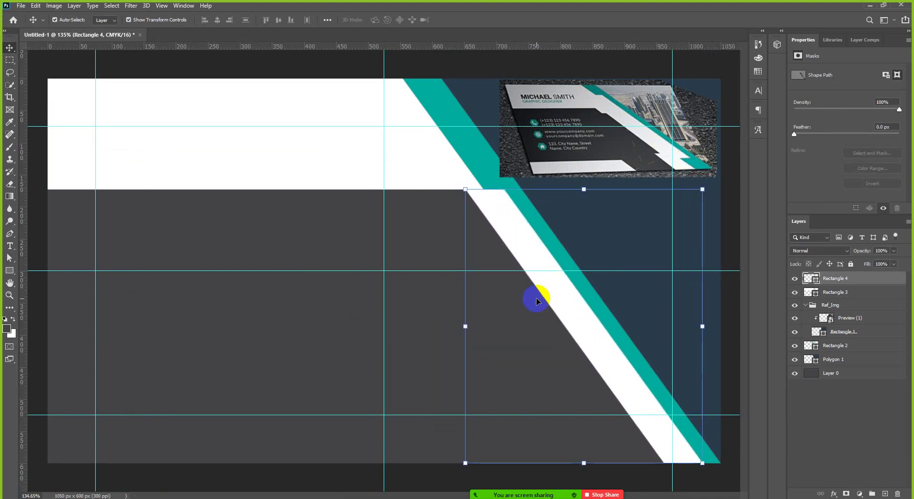
Step: Nudge Rectangle 4 about 1 px right, pull its two bottom anchor points up along the diagonal to 319.44 × 357 px, and deselect it
key(Left)
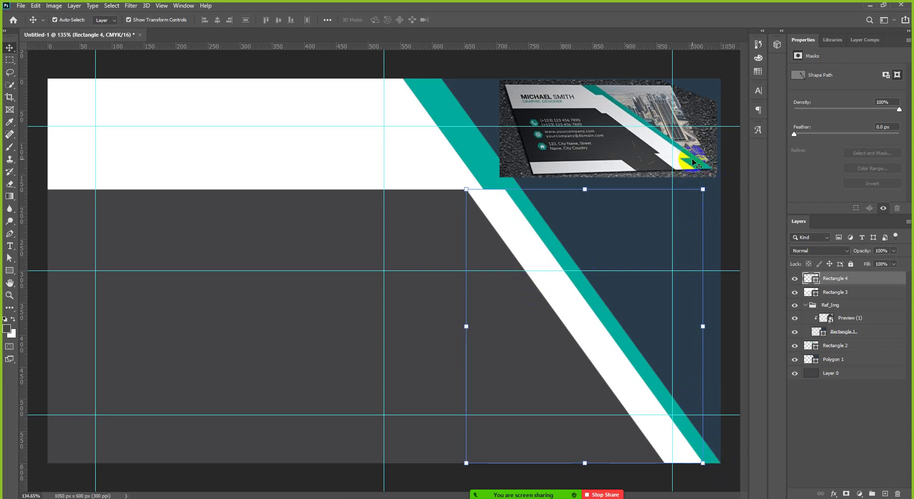
click(725, 381)
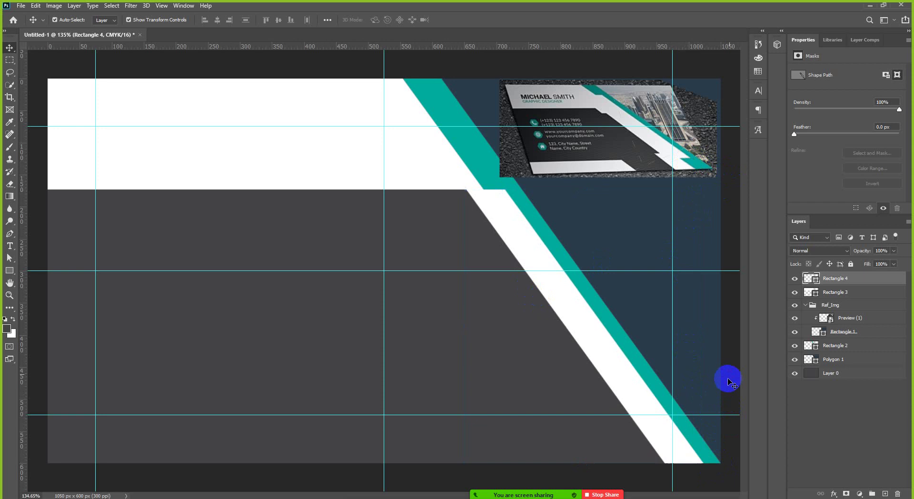
click(691, 462)
scroll(686, 457, up, 5)
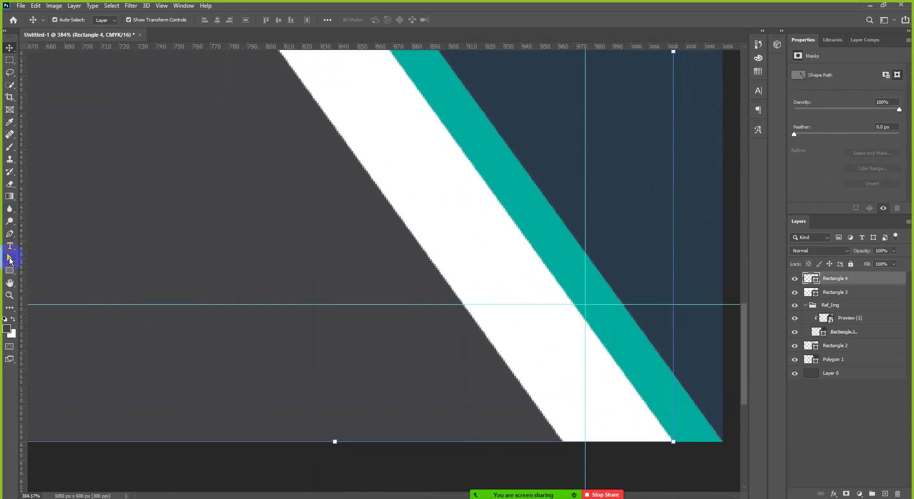
click(9, 260)
click(675, 436)
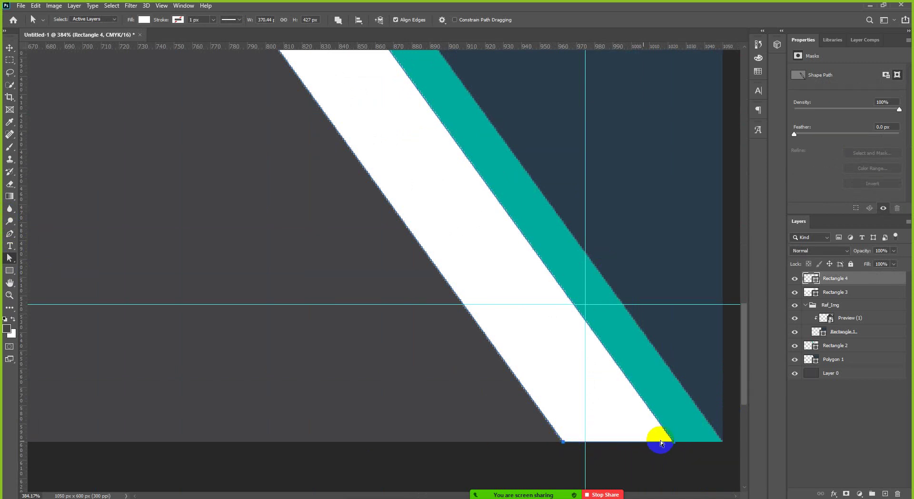
drag(676, 444, 582, 315)
scroll(601, 355, down, 5)
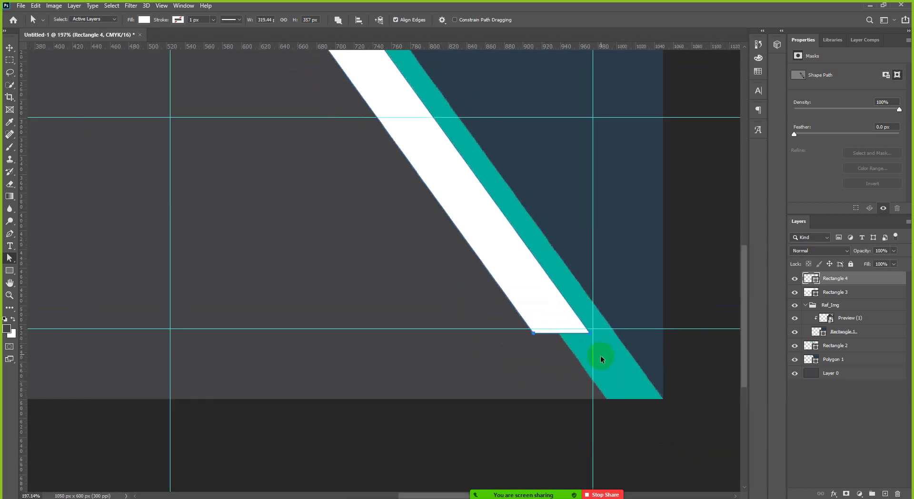
click(8, 48)
click(715, 317)
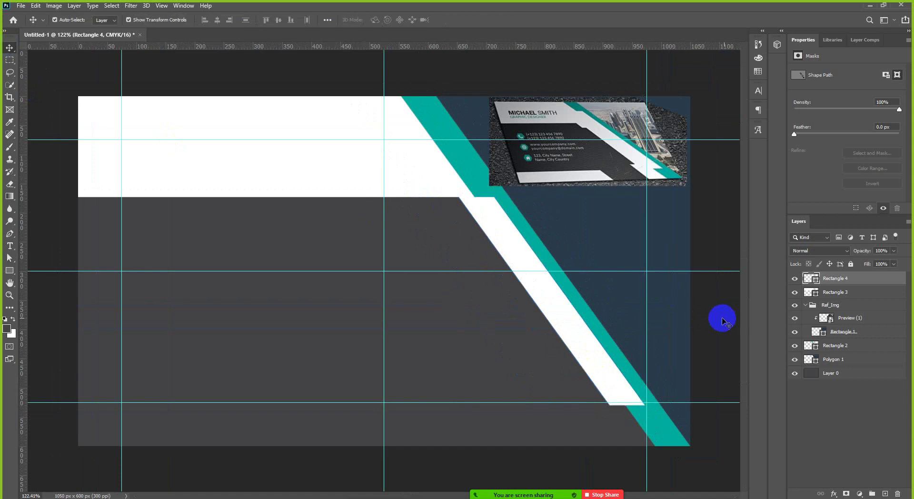
click(433, 369)
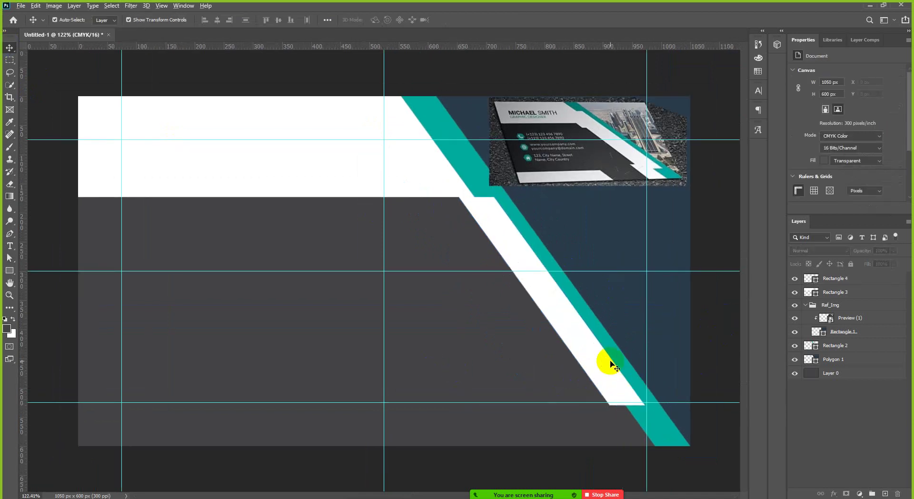
Step: Draw a dark grey rectangle of about 70 × 90 px over the lower part of the white header's edge with the teal stripe
key(ctrl+minus)
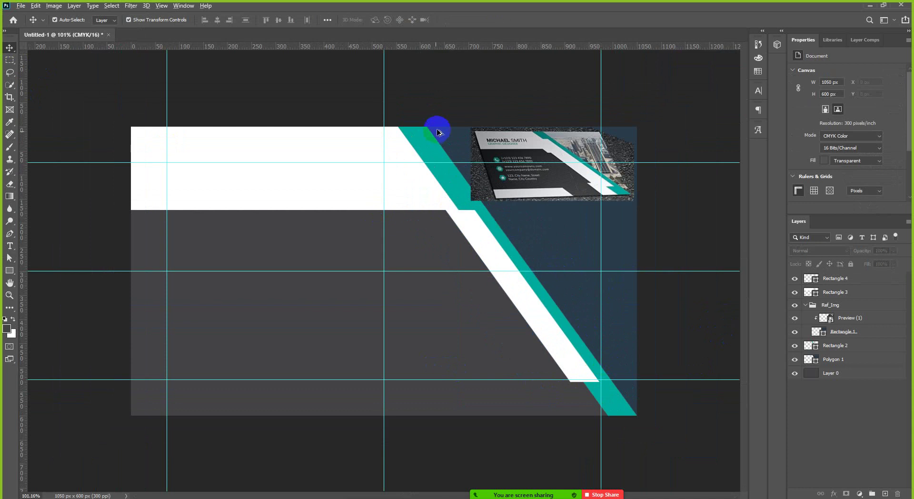
scroll(439, 132, up, 3)
scroll(657, 193, up, 2)
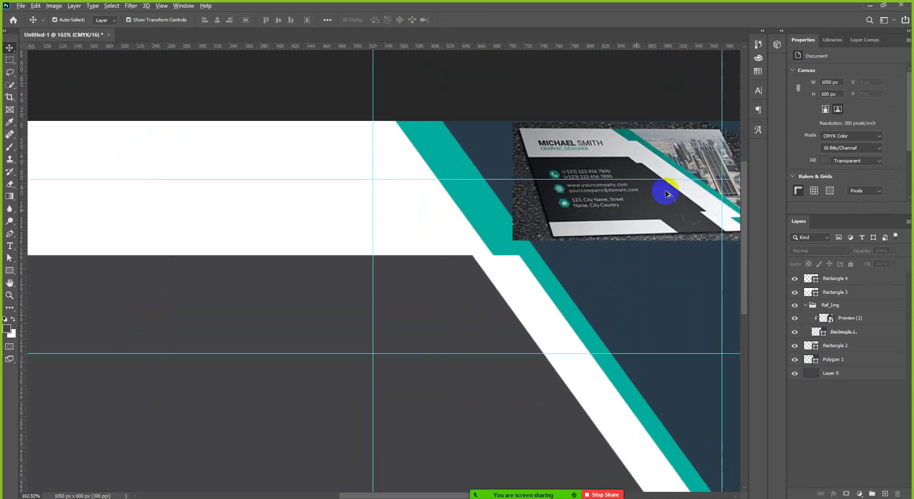
scroll(666, 194, up, 1)
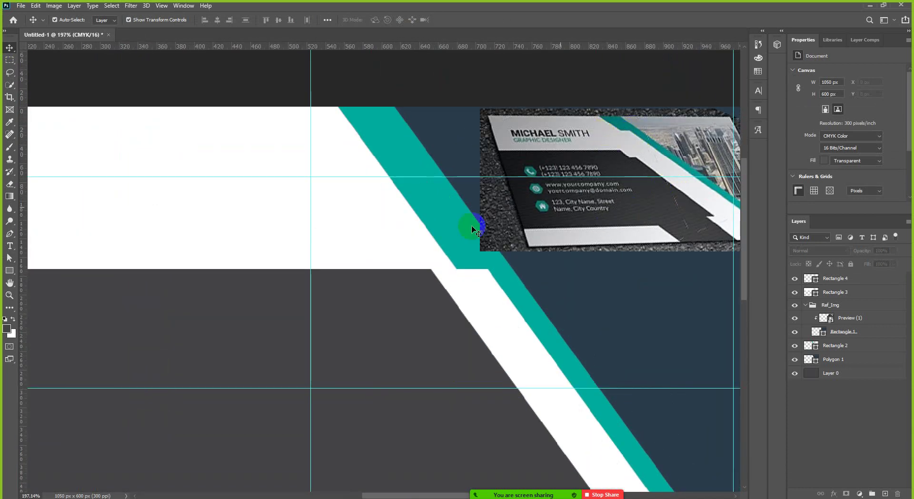
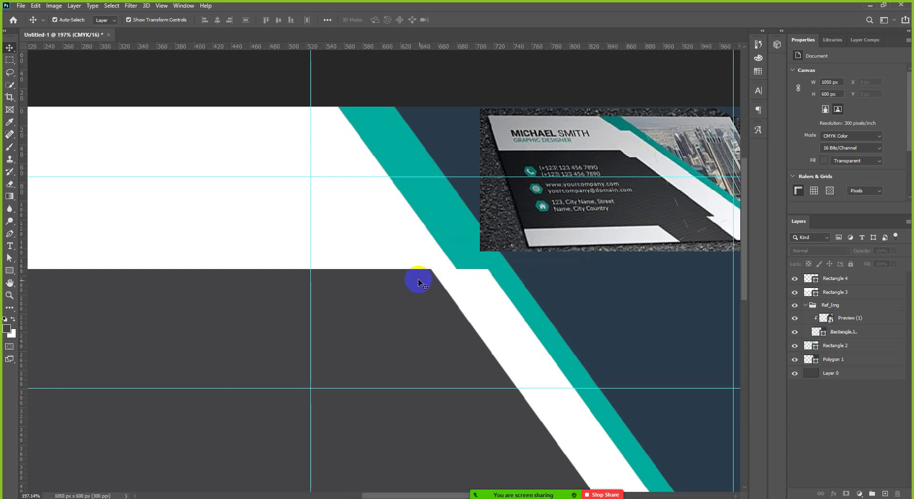
scroll(396, 285, down, 2)
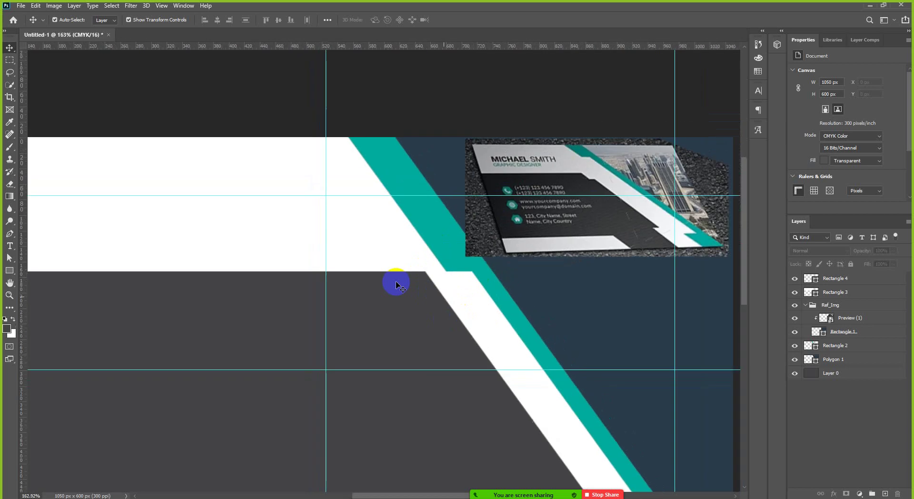
click(10, 271)
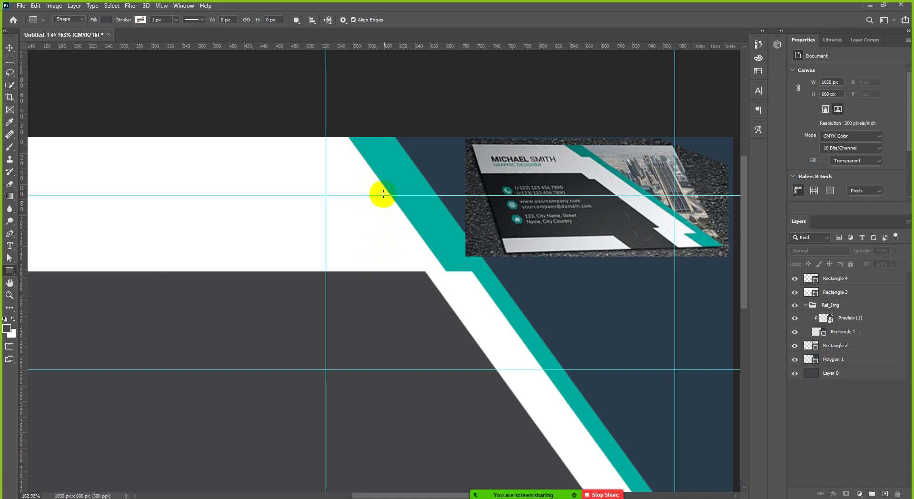
drag(382, 196, 437, 265)
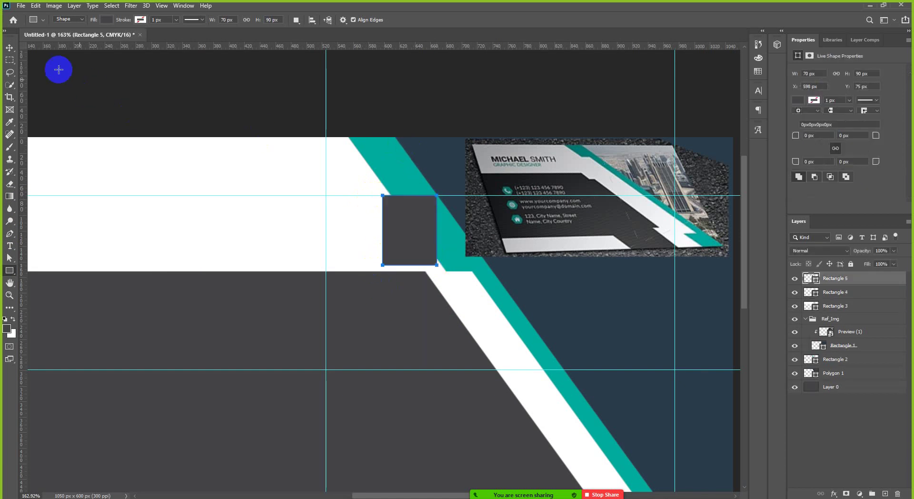
click(10, 47)
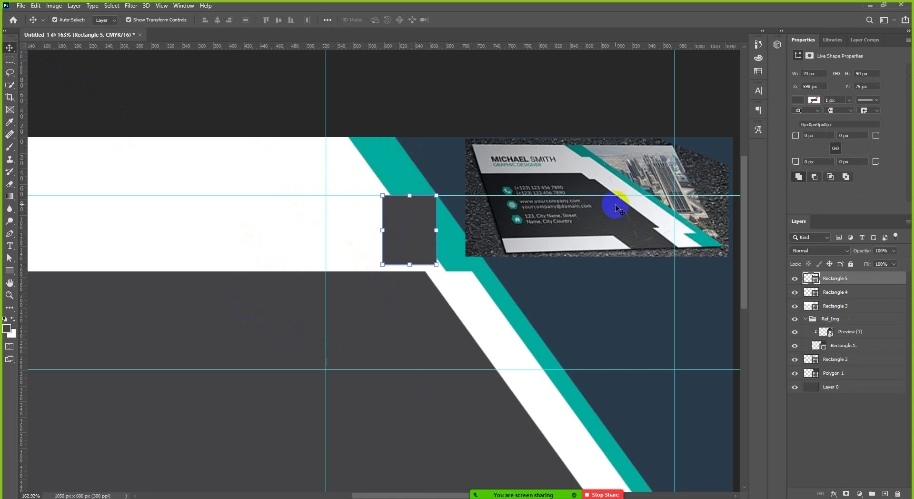
Step: Move Rectangle 5 to X 644 px, Y 83 px, with its bottom edge on the header's lower edge and its right edge at the teal stripe
scroll(485, 234, up, 3)
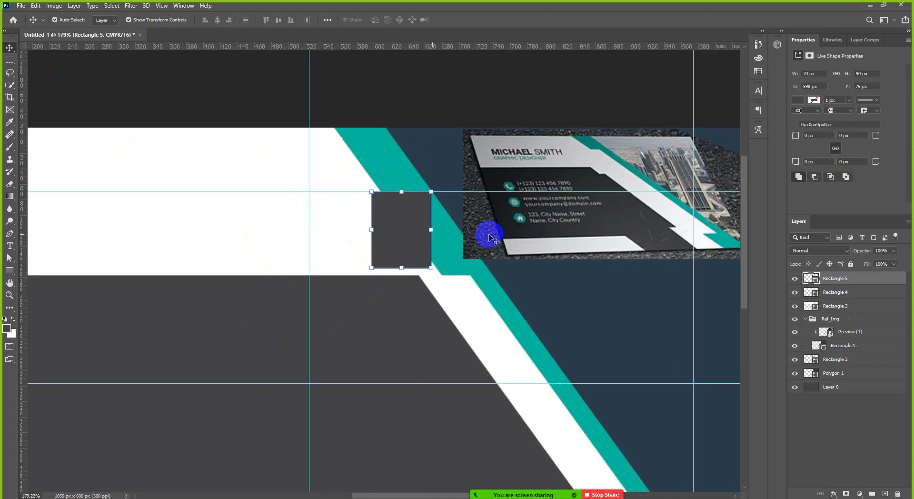
drag(357, 250, 403, 261)
scroll(469, 275, up, 5)
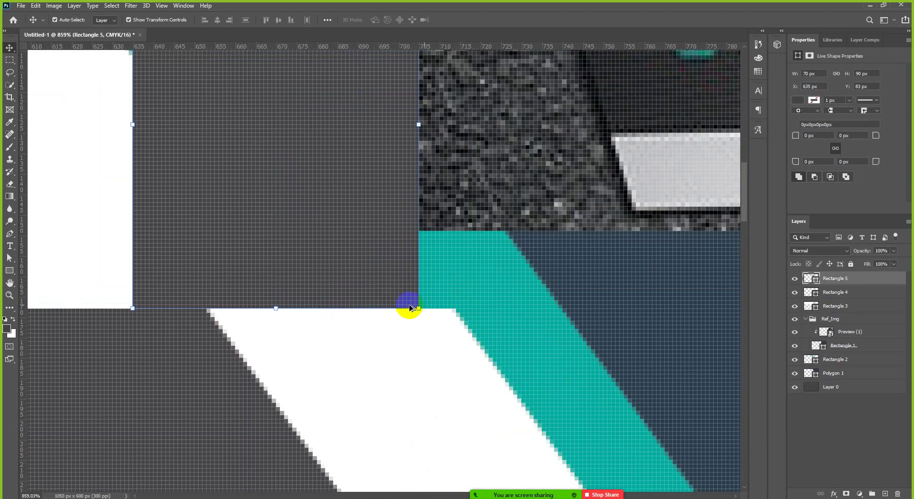
drag(409, 295, 444, 299)
Step: Narrow Rectangle 5 from its left side to 61.21 px, in line with the white diagonal's upper left corner, and commit the transform
scroll(359, 337, down, 5)
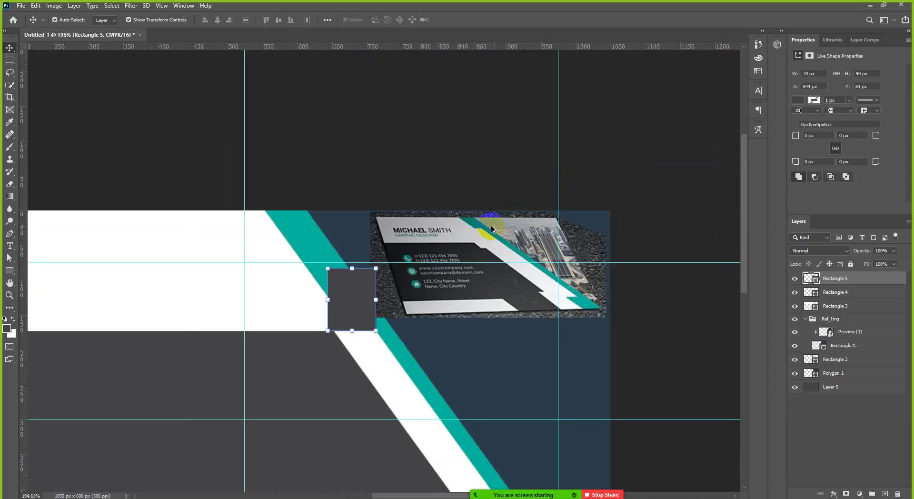
scroll(492, 229, up, 2)
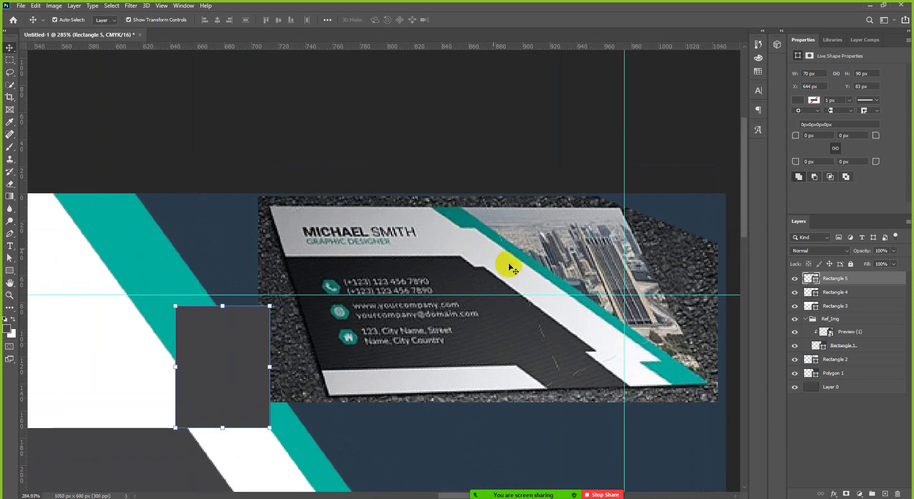
click(234, 376)
scroll(188, 390, up, 3)
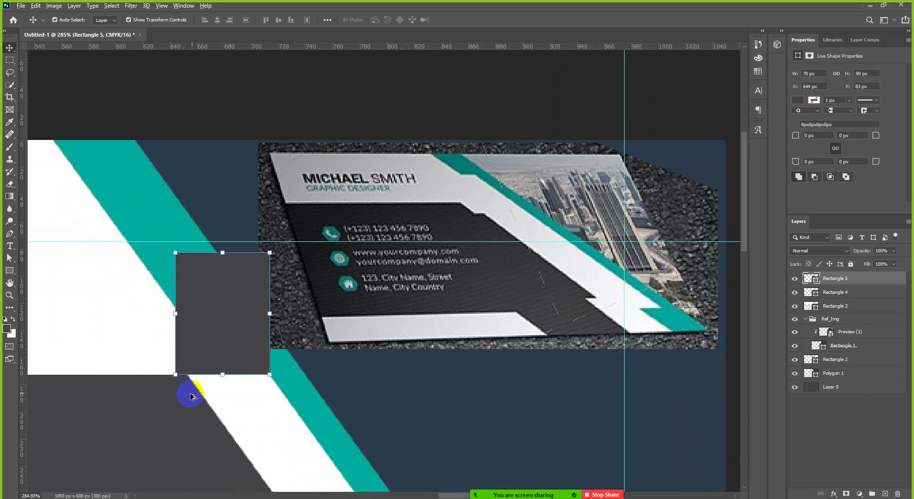
scroll(338, 362, up, 4)
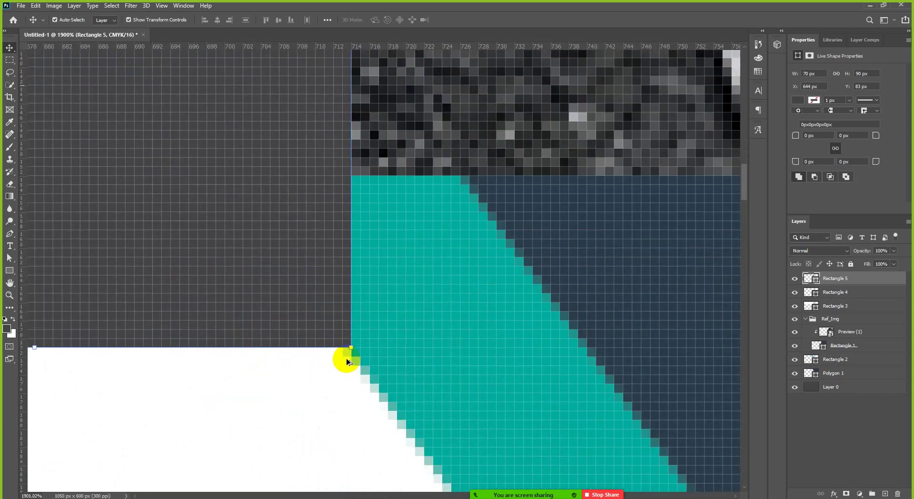
scroll(385, 345, down, 6)
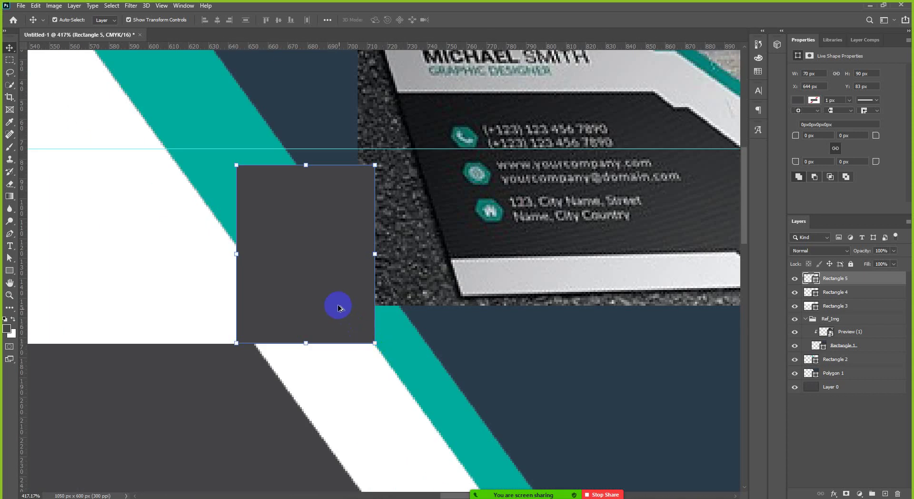
scroll(304, 276, down, 1)
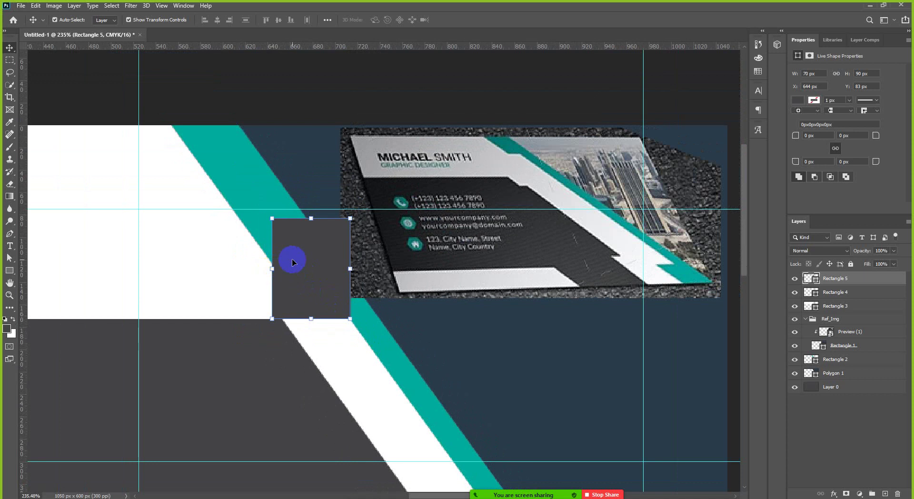
click(273, 269)
drag(274, 269, 285, 268)
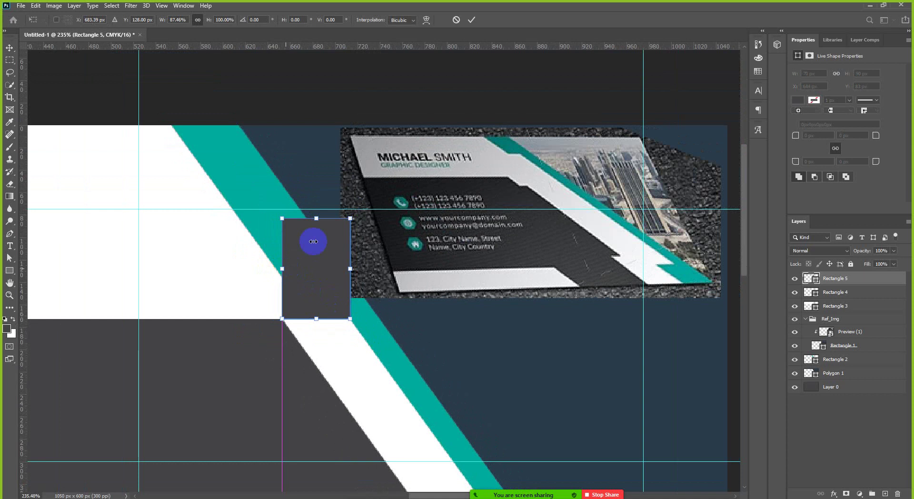
click(472, 20)
Step: Widen Rectangle 5 from its left side to 77.46 px, past the white diagonal's upper left corner, and commit the transform
scroll(238, 221, down, 1)
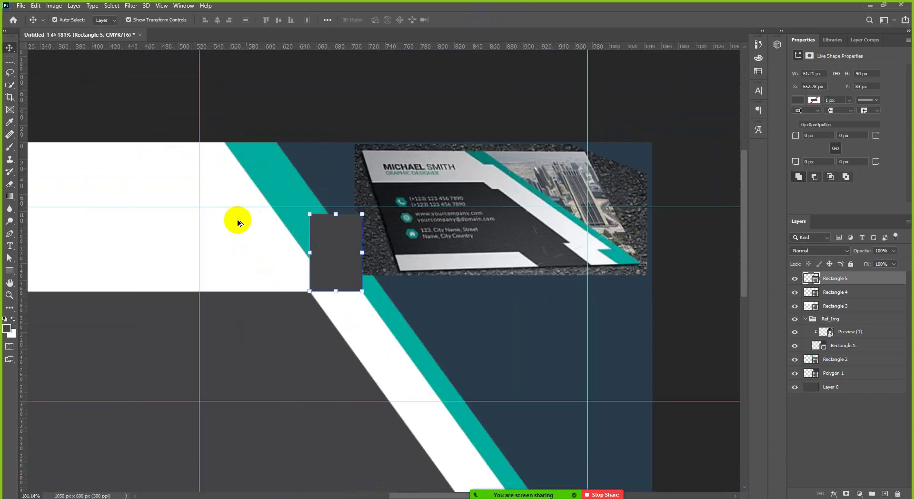
scroll(255, 272, up, 2)
scroll(347, 310, up, 4)
scroll(347, 310, down, 2)
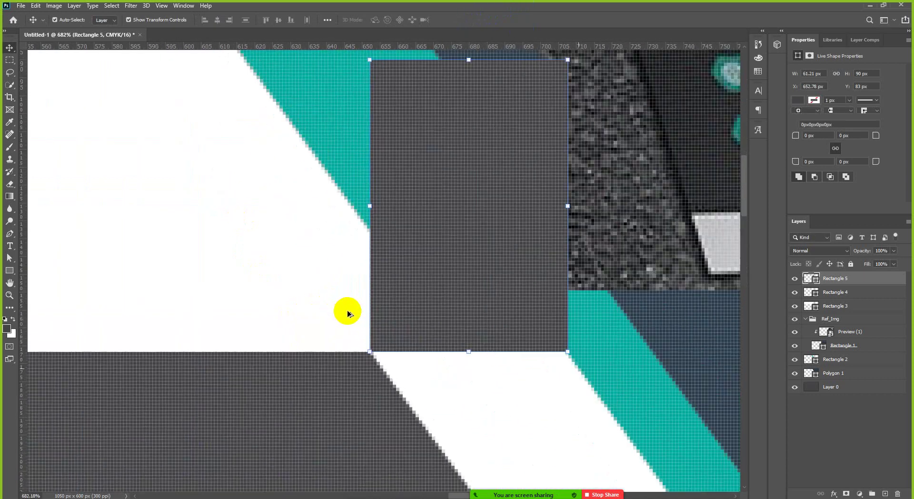
scroll(348, 310, down, 2)
click(400, 302)
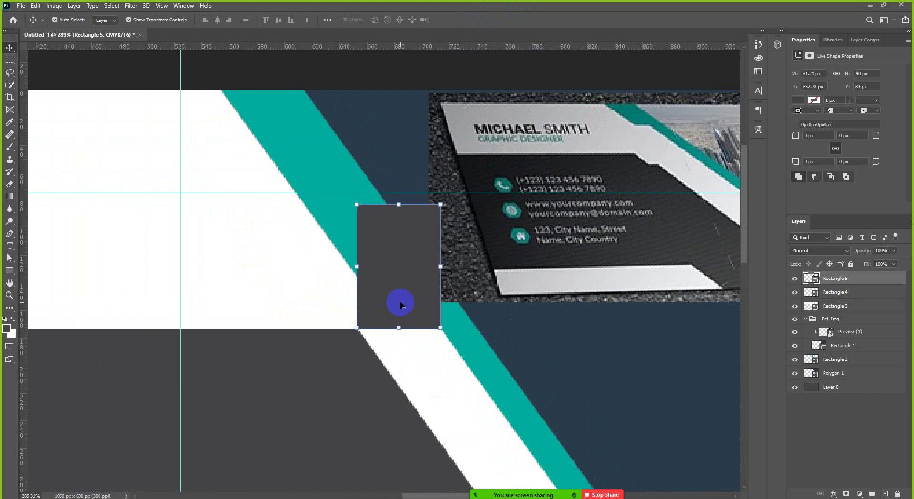
click(357, 268)
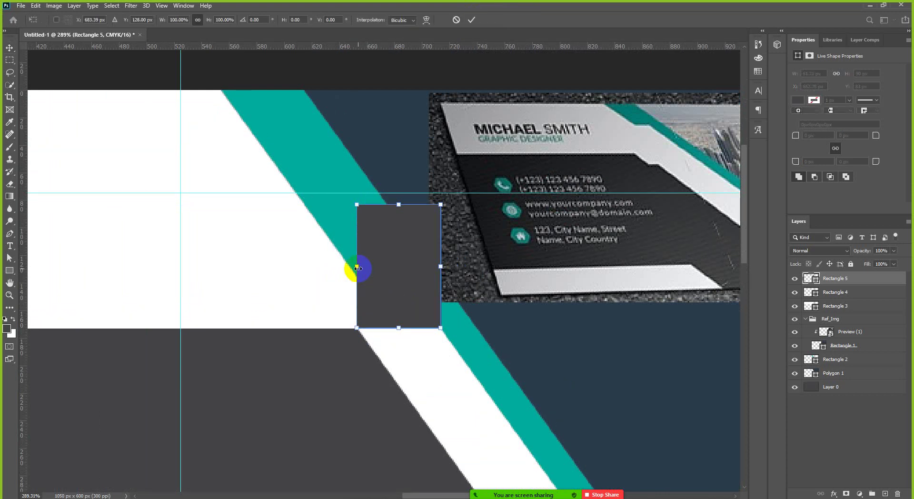
drag(352, 269, 334, 269)
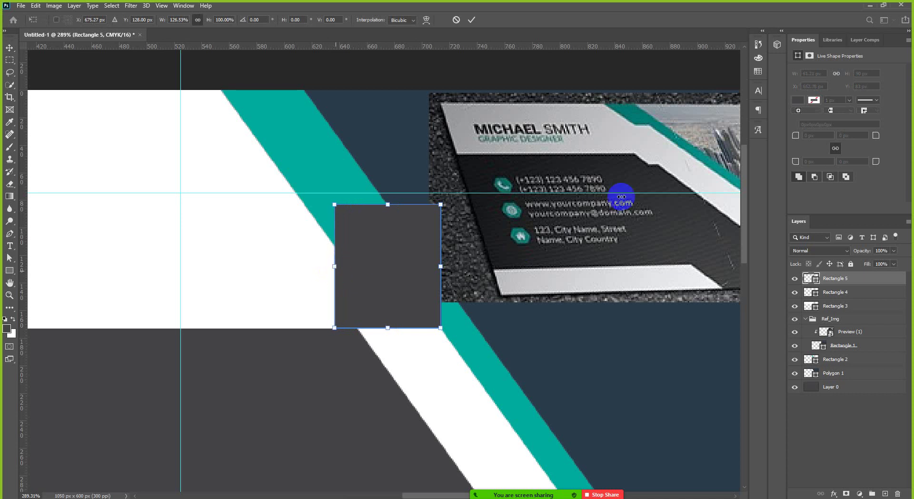
click(473, 20)
click(266, 341)
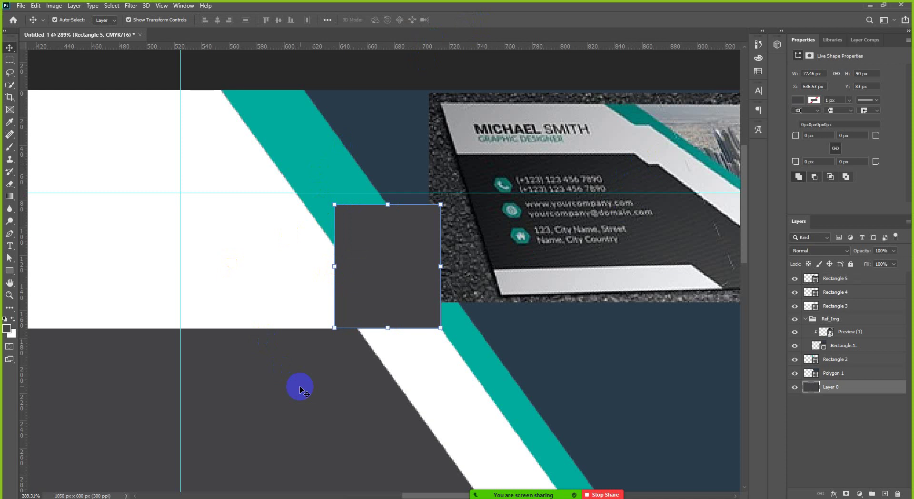
Step: Fill Rectangle 5 with the light green from the recently used colors and select the background layer instead
scroll(337, 346, up, 2)
click(367, 277)
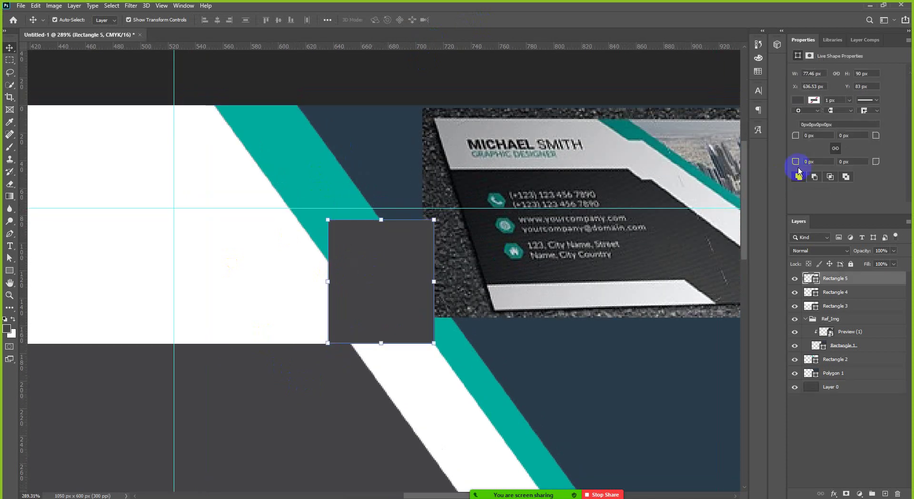
click(797, 100)
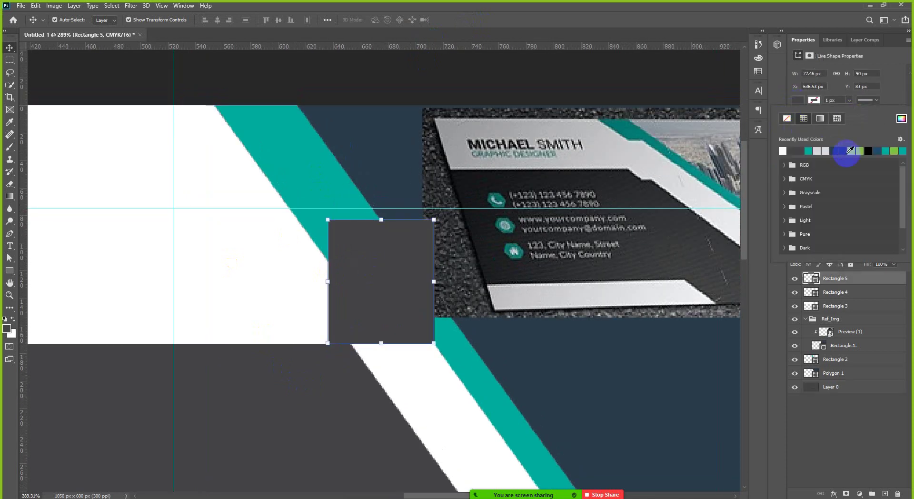
click(230, 400)
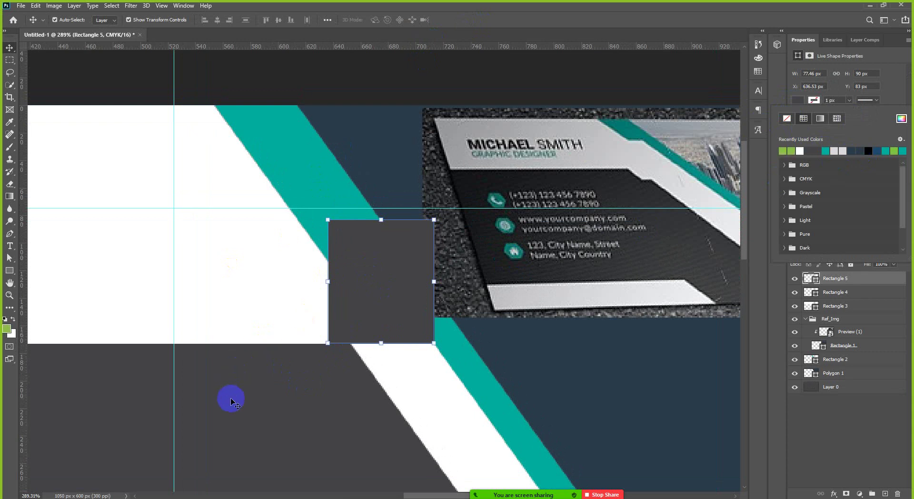
click(799, 100)
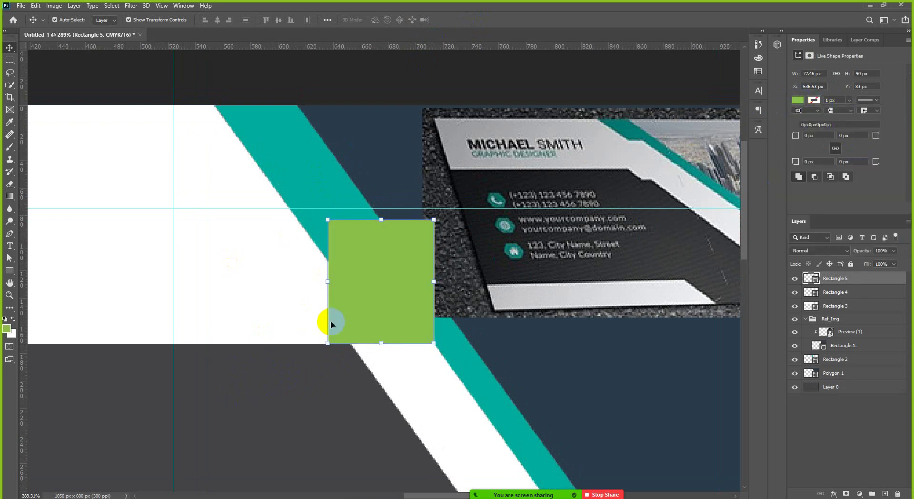
scroll(400, 304, down, 3)
click(320, 406)
scroll(394, 267, up, 3)
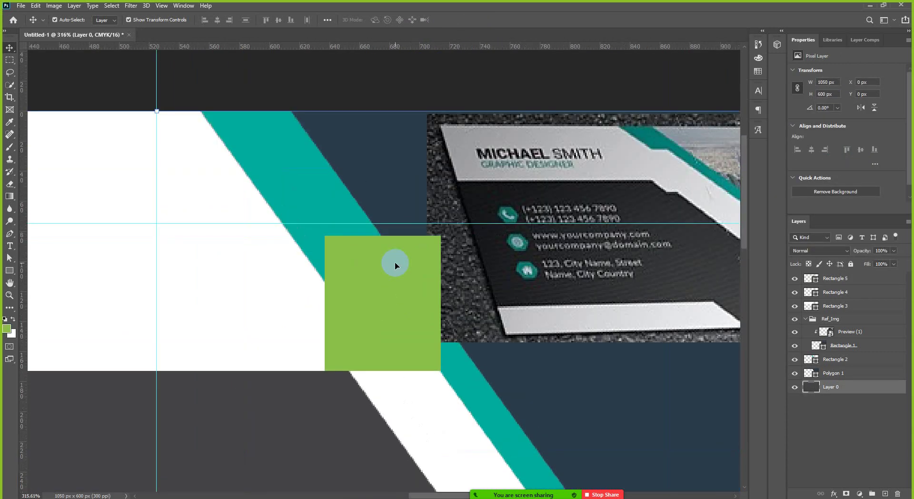
Step: Slant Rectangle 5 into a parallelogram by shifting its two upper anchor points 70 px toward the header, with the lower anchors fixed
click(395, 265)
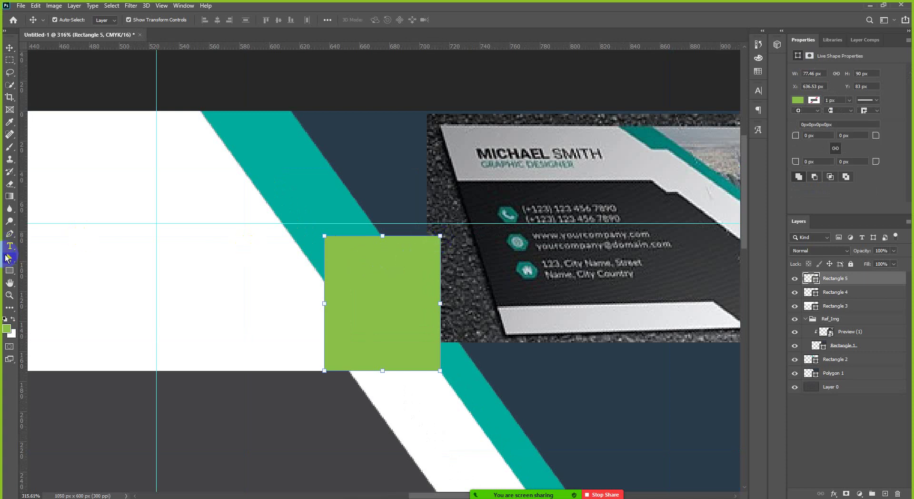
click(8, 257)
click(404, 256)
click(439, 238)
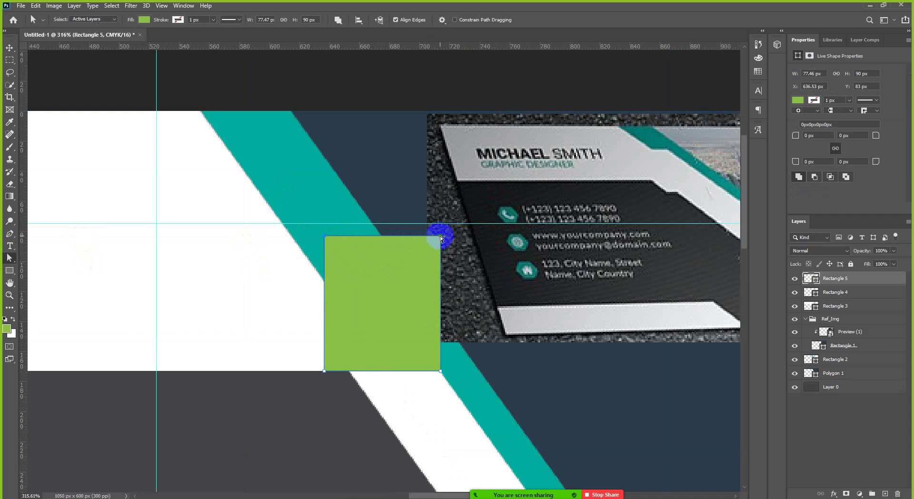
drag(440, 237, 328, 241)
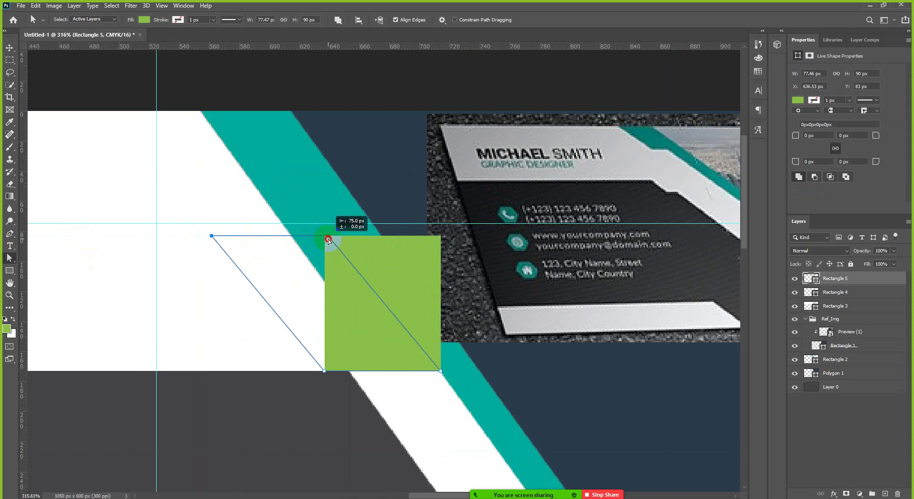
drag(330, 240, 335, 237)
click(429, 194)
scroll(313, 294, down, 5)
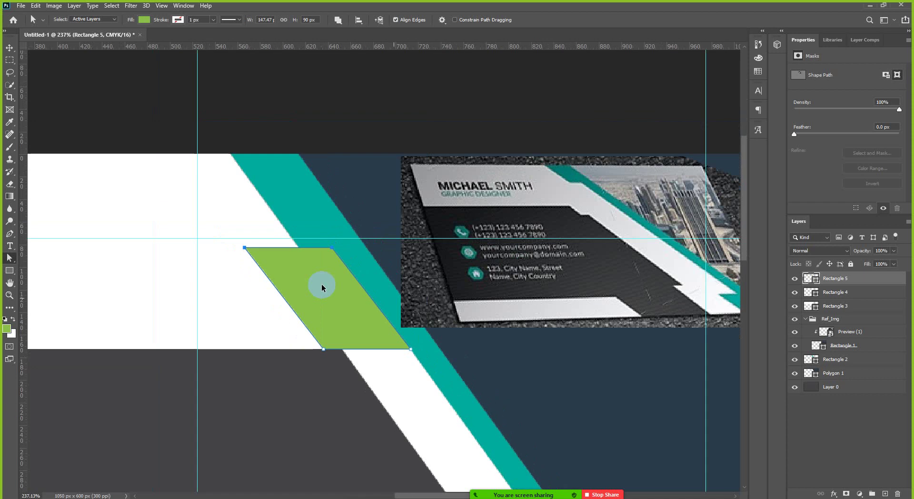
scroll(381, 377, up, 3)
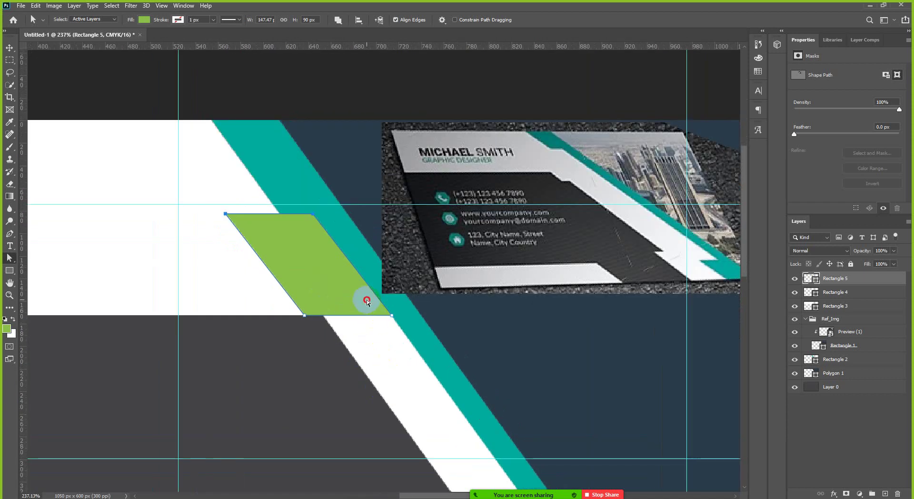
Step: Move Rectangle 5 down along the diagonal, below the header step, to compare its slant with the teal stripe's edge
drag(366, 299, 413, 370)
key(v)
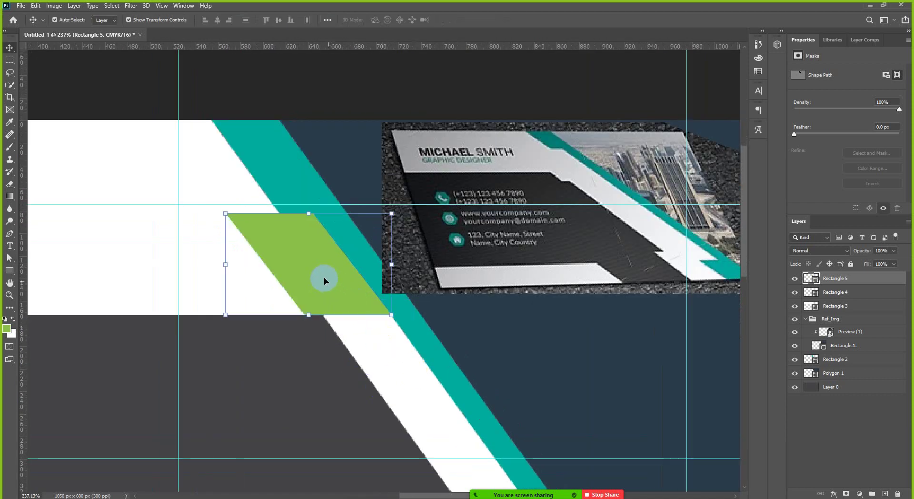
drag(325, 274, 388, 359)
scroll(465, 412, up, 8)
scroll(451, 358, down, 5)
drag(354, 317, 394, 376)
scroll(358, 241, up, 3)
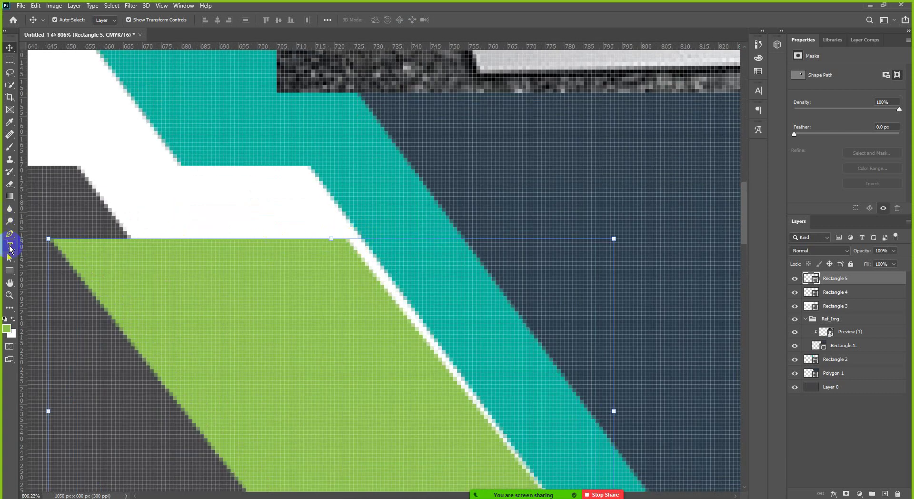
Step: Shift Rectangle 5's two upper anchor points 4 px toward the teal stripe so its slanted side follows the stripe's edge
click(10, 257)
click(376, 264)
click(341, 243)
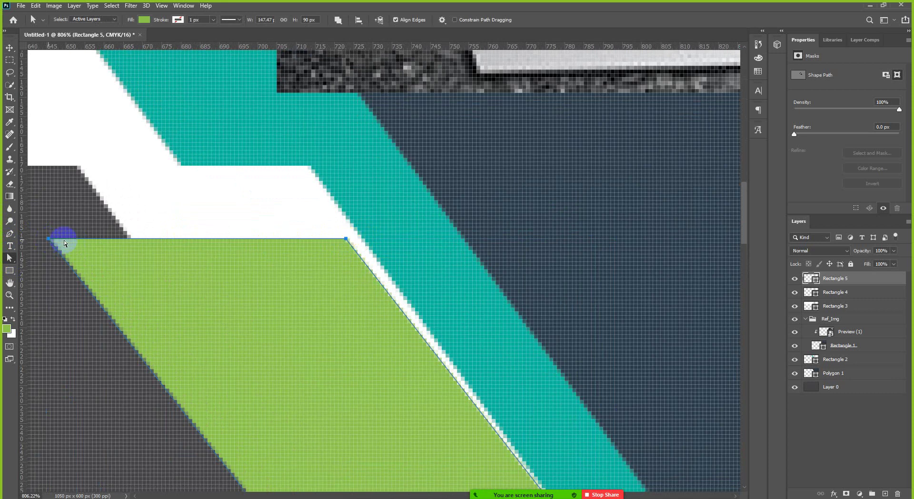
scroll(358, 246, up, 4)
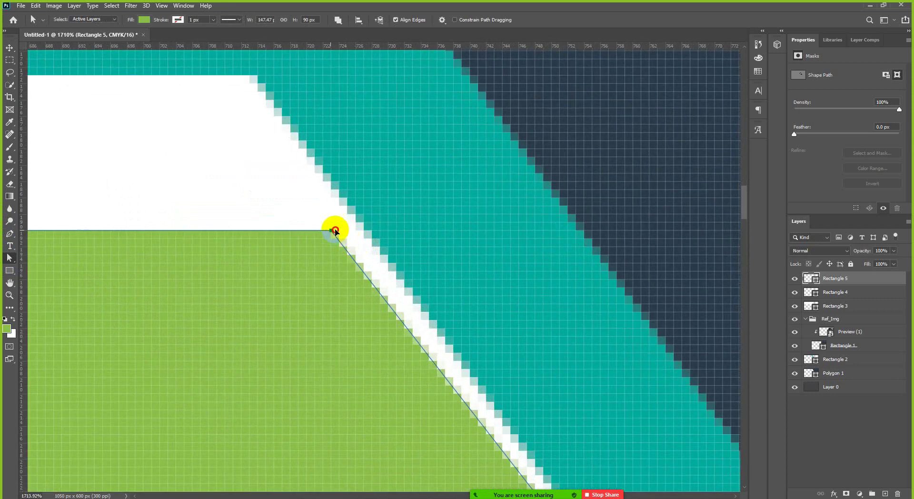
drag(333, 232, 366, 230)
scroll(387, 221, down, 6)
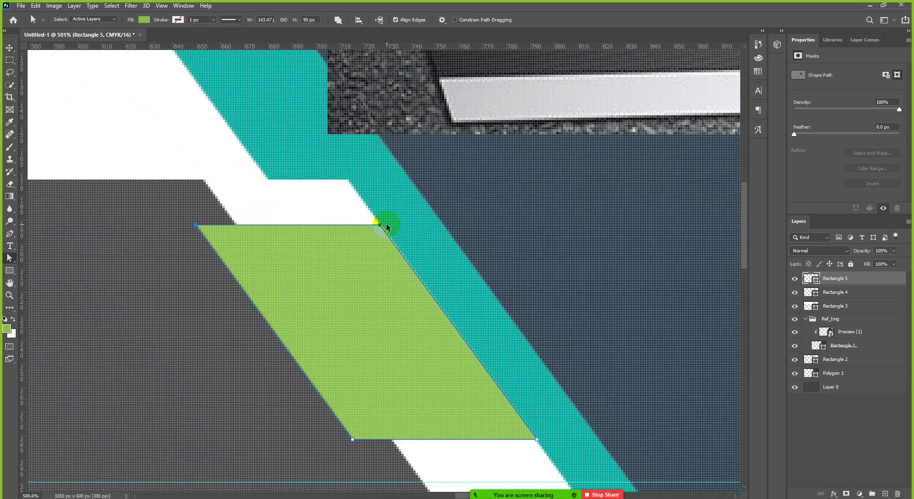
scroll(387, 224, down, 3)
Step: Move Rectangle 5 back up along the teal stripe so it straddles the lower edge of the white header
click(10, 48)
scroll(343, 285, down, 3)
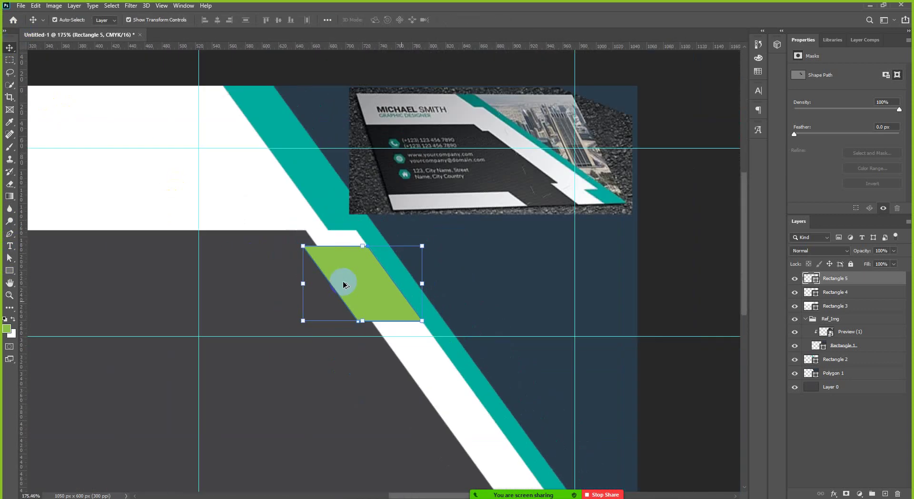
scroll(344, 285, up, 2)
drag(369, 343, 321, 271)
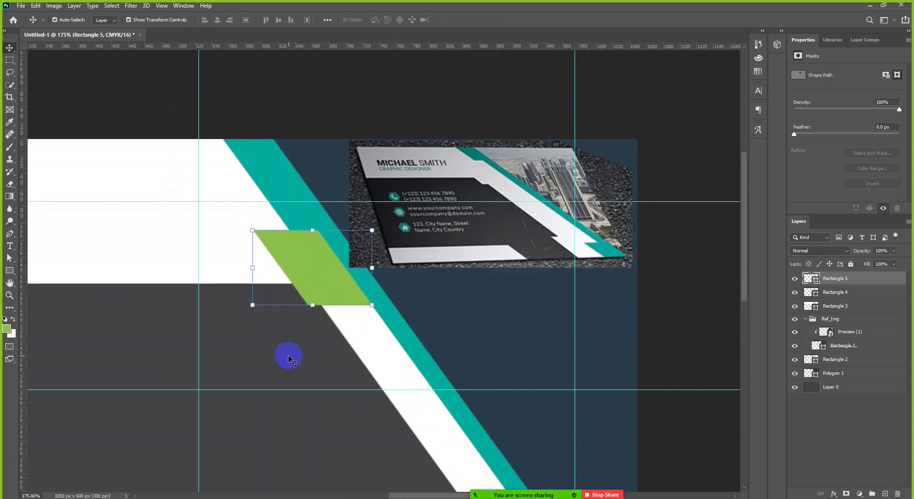
Step: Fill Rectangle 5 with the white background color and select the dark grey background layer instead
click(290, 358)
scroll(323, 280, up, 1)
click(325, 280)
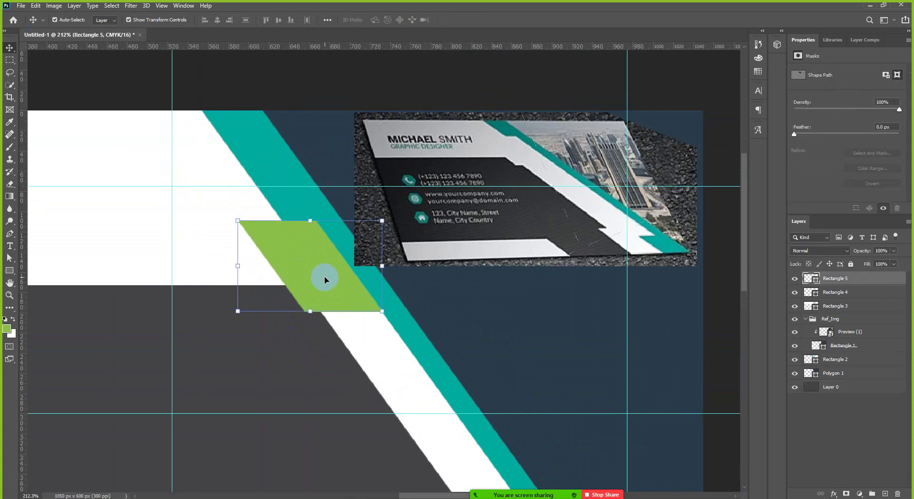
key(ctrl+BackSpace)
click(241, 351)
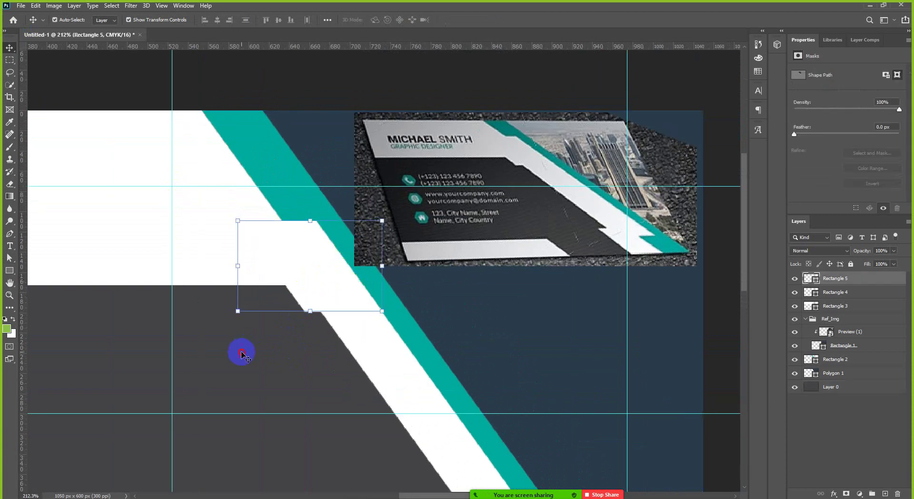
scroll(296, 313, down, 4)
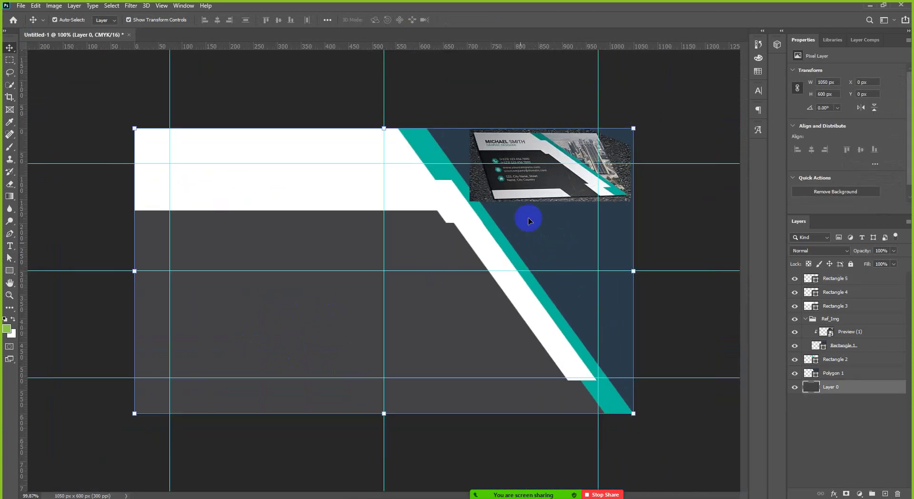
click(453, 206)
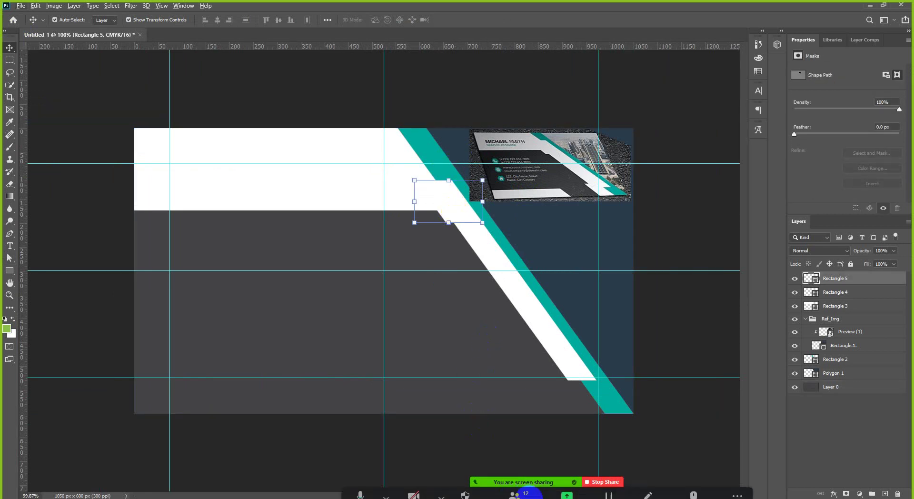
click(515, 486)
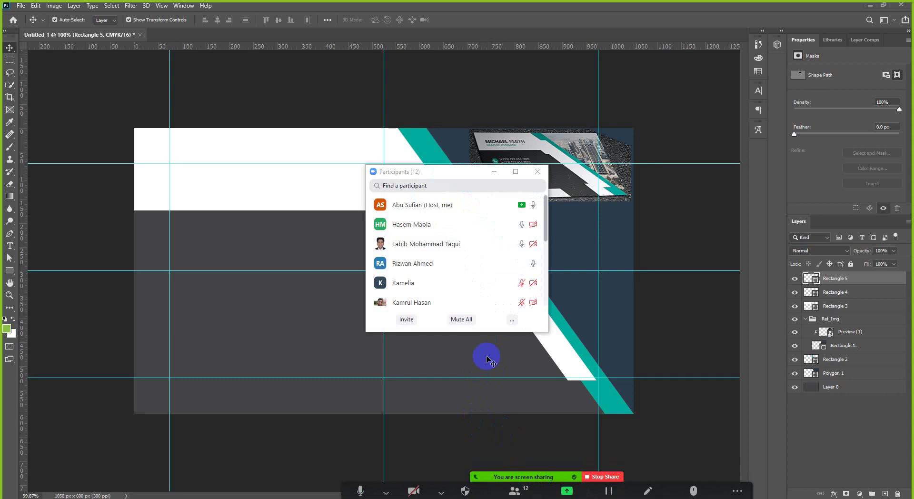
click(493, 173)
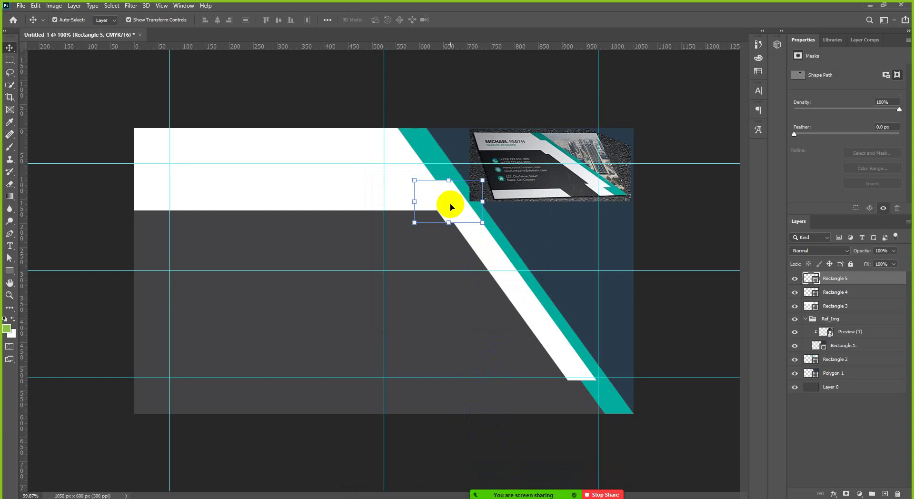
Step: Duplicate Rectangle 5 and place the copy at the lower end of the white diagonal, resting on the card's bottom edge beside the teal stripe
scroll(453, 183, up, 4)
scroll(453, 182, down, 2)
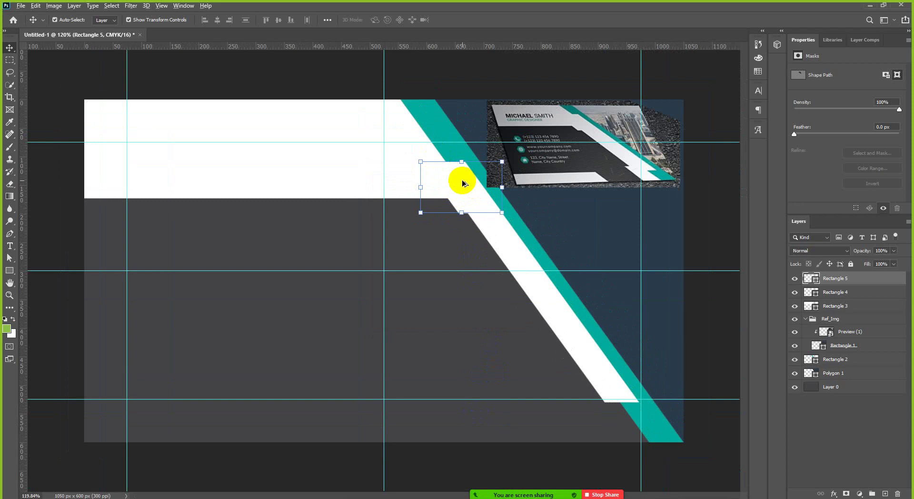
drag(462, 183, 611, 412)
key(ctrl+j)
scroll(659, 443, up, 6)
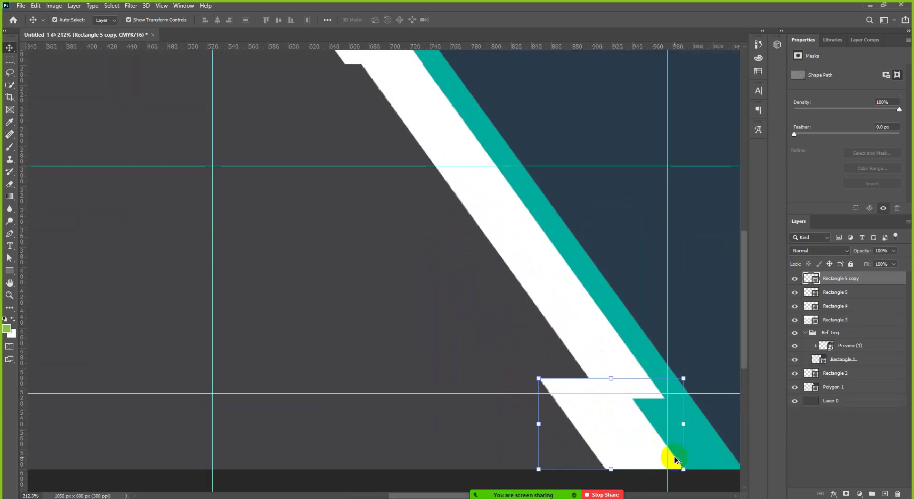
scroll(615, 418, down, 6)
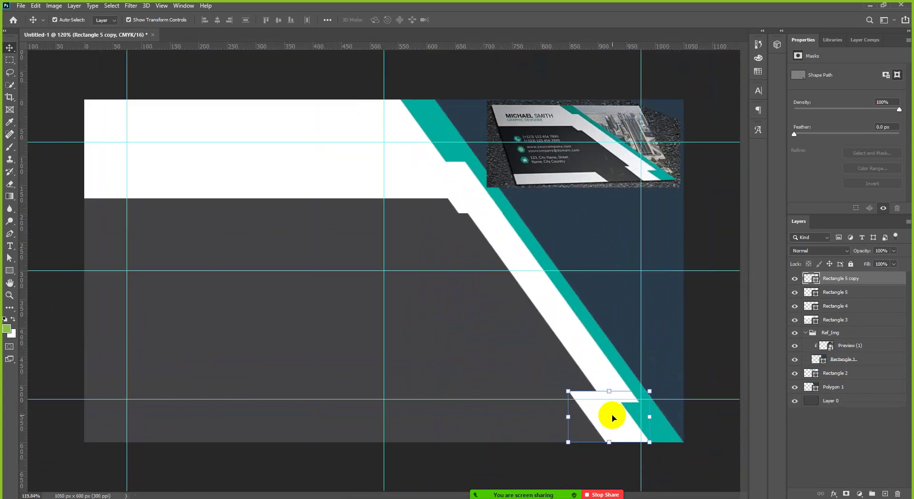
scroll(613, 418, down, 3)
click(667, 323)
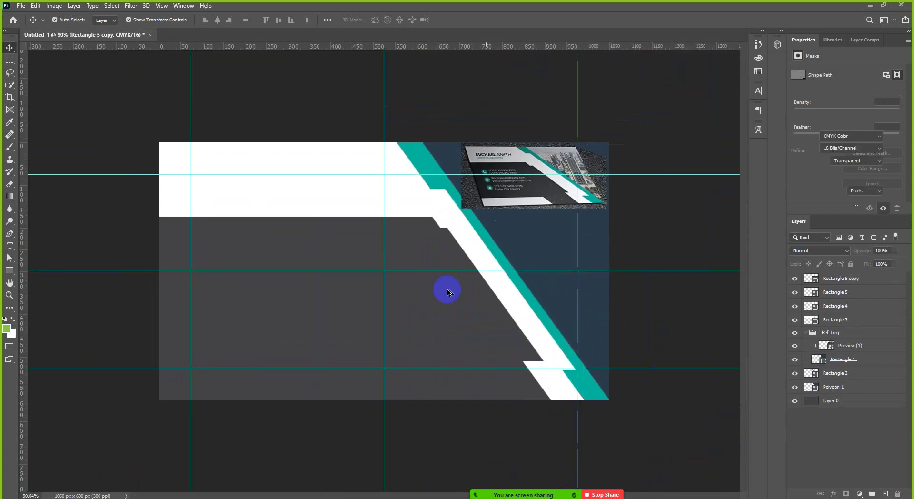
scroll(394, 294, up, 1)
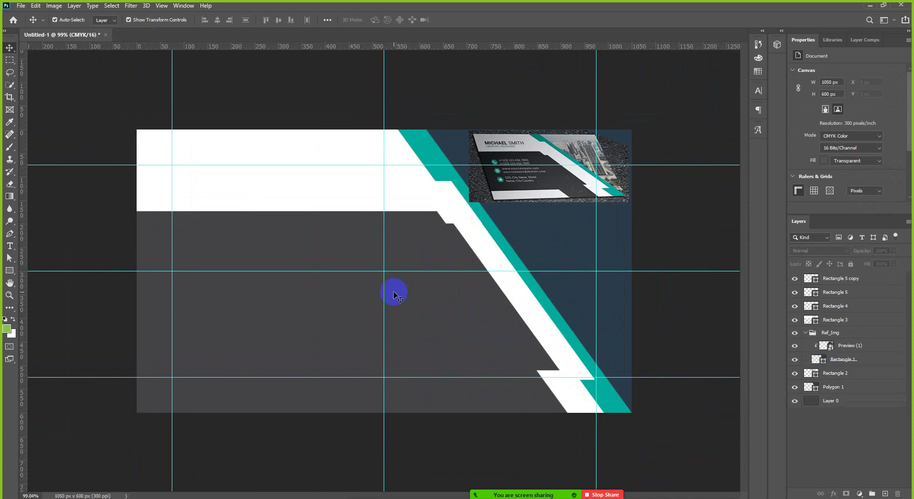
Step: Duplicate the white header shape Rectangle 3 straight down so the copy rests on the card's bottom edge
click(286, 190)
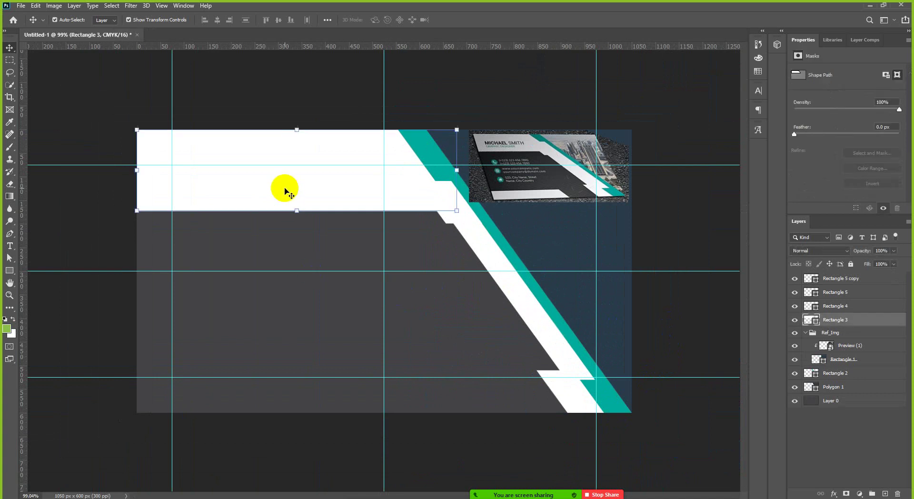
scroll(360, 191, down, 1)
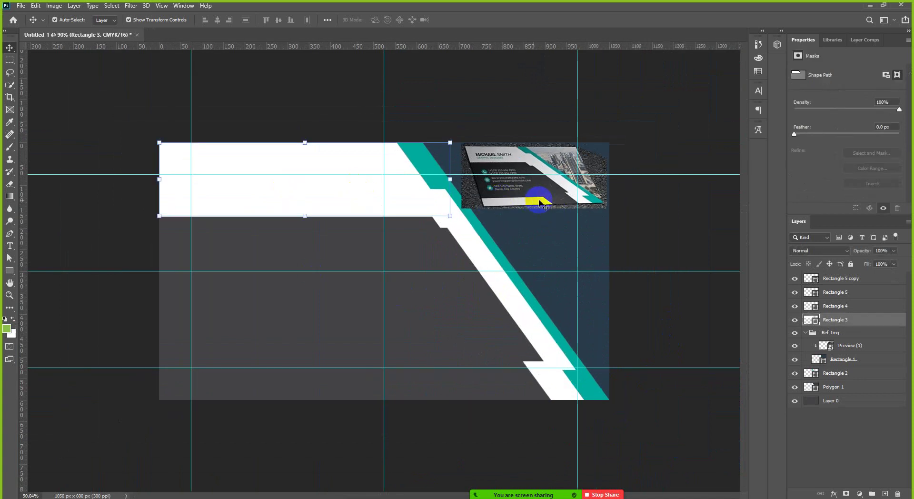
drag(318, 194, 322, 379)
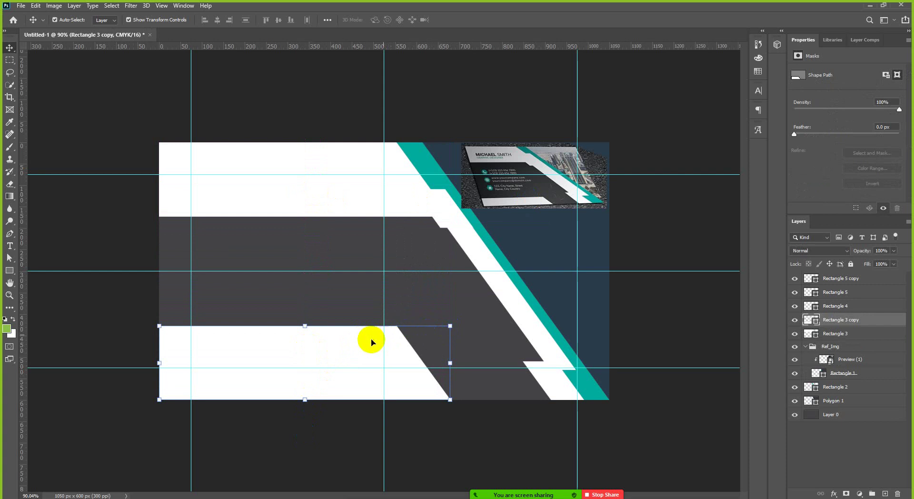
Step: Lower Rectangle 3 copy partly past the card's bottom edge, scale it proportionally to 115.16% from its lower left corner, and commit the transform
click(341, 351)
drag(341, 351, 347, 379)
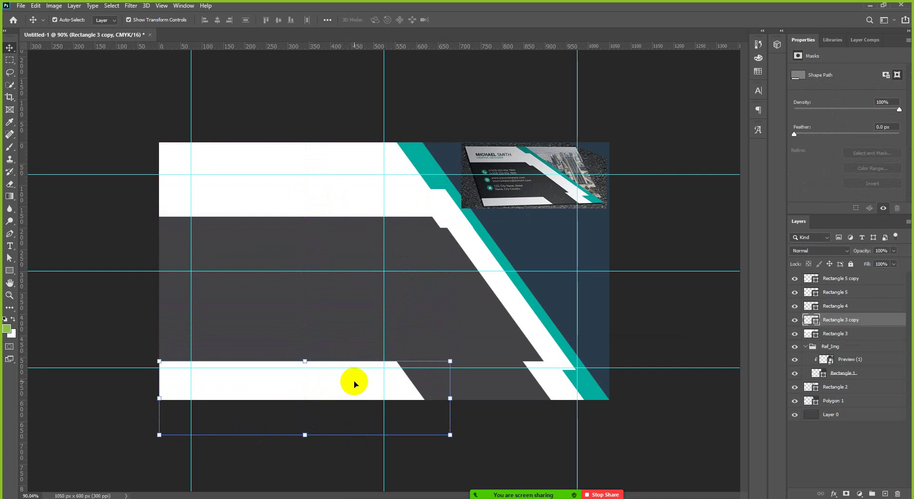
drag(453, 352, 494, 343)
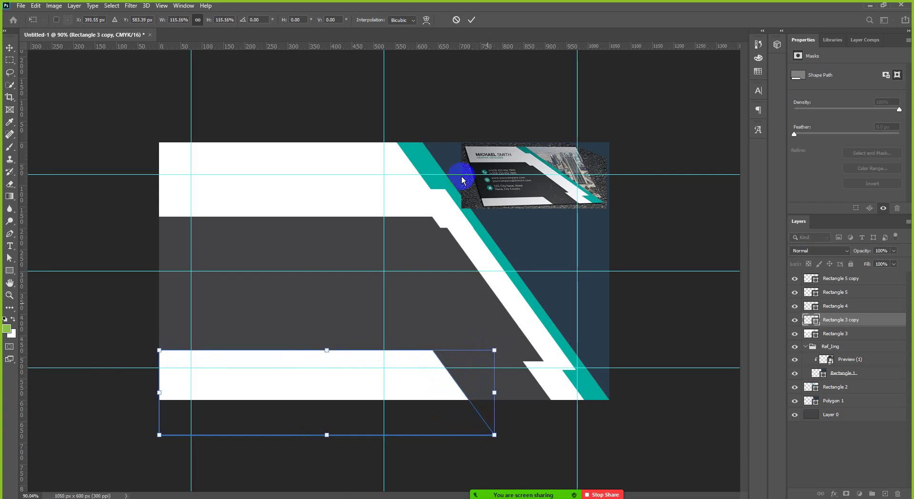
click(475, 20)
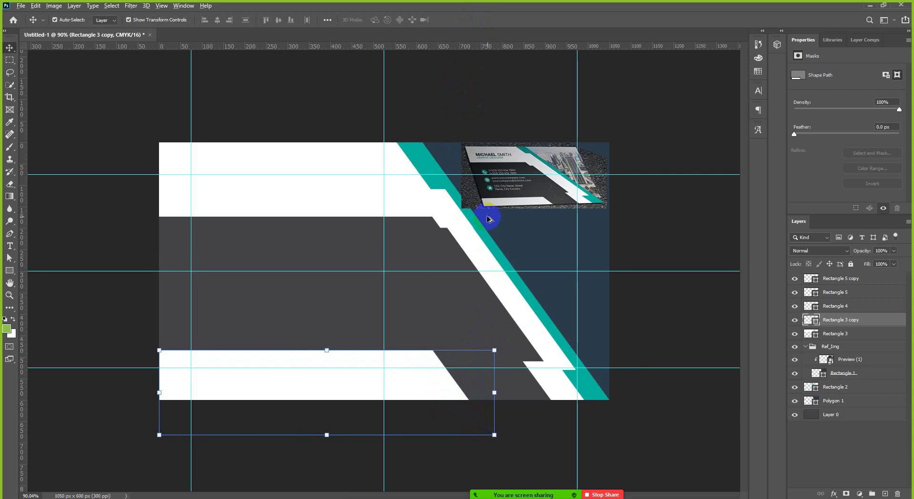
Step: Compare the white step pieces Rectangle 5 and Rectangle 5 copy with the reference image by selecting each in turn
key(ctrl+plus)
scroll(502, 230, up, 2)
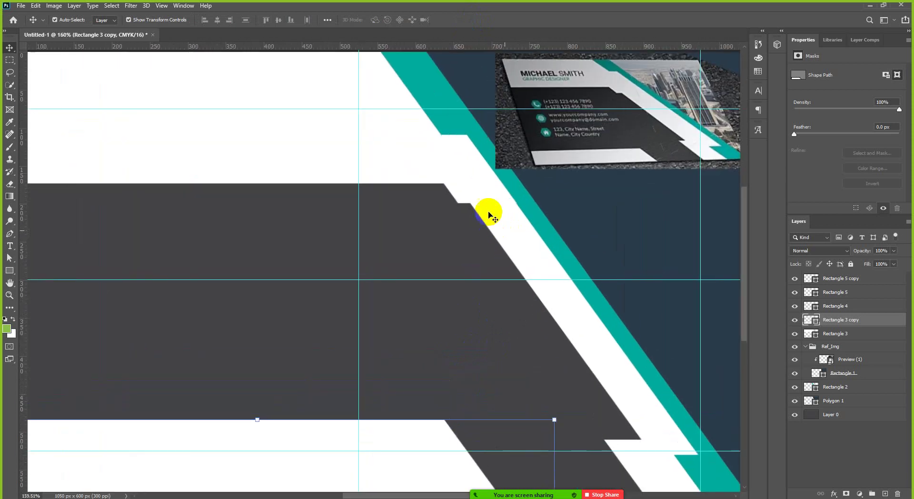
click(472, 185)
click(651, 471)
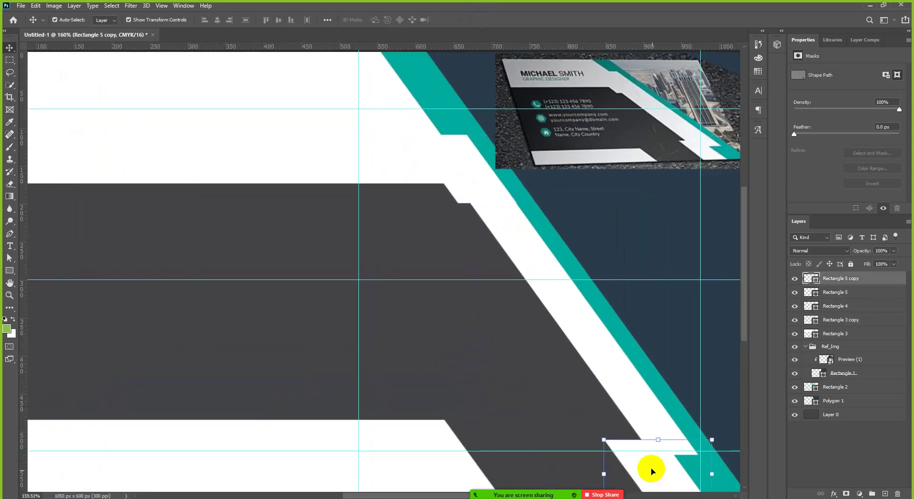
key(ctrl+minus)
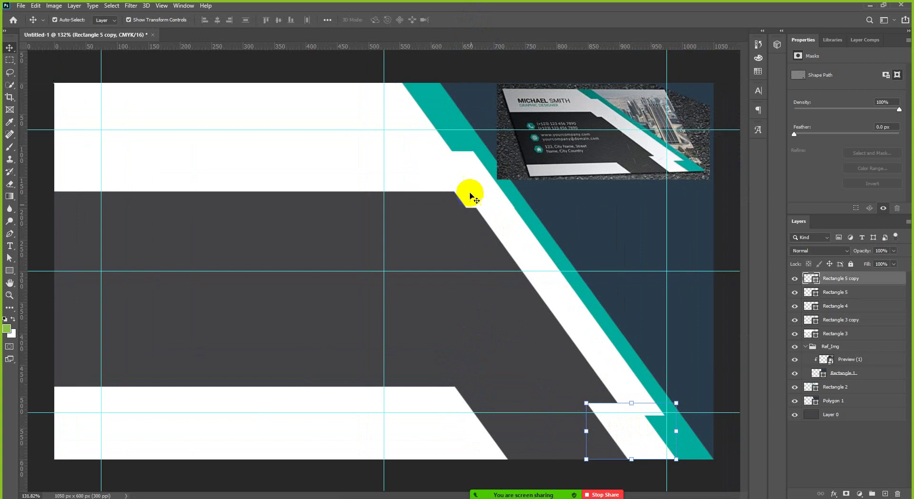
click(471, 191)
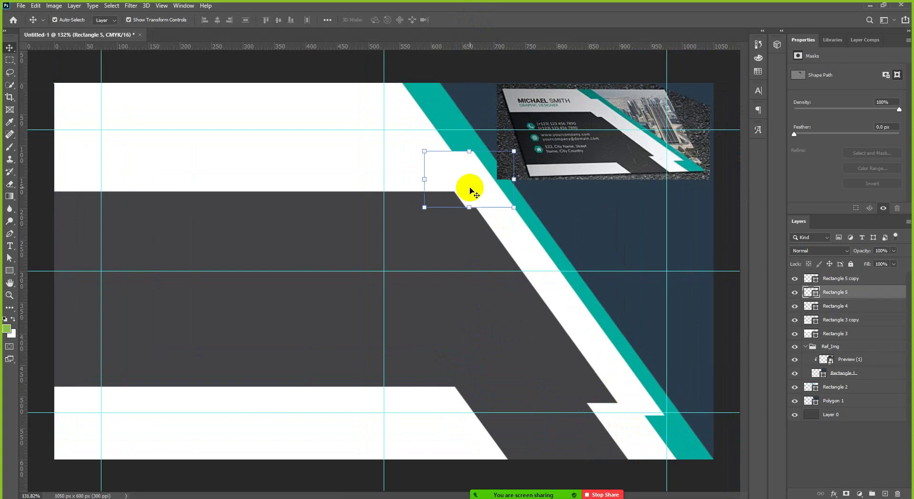
click(635, 420)
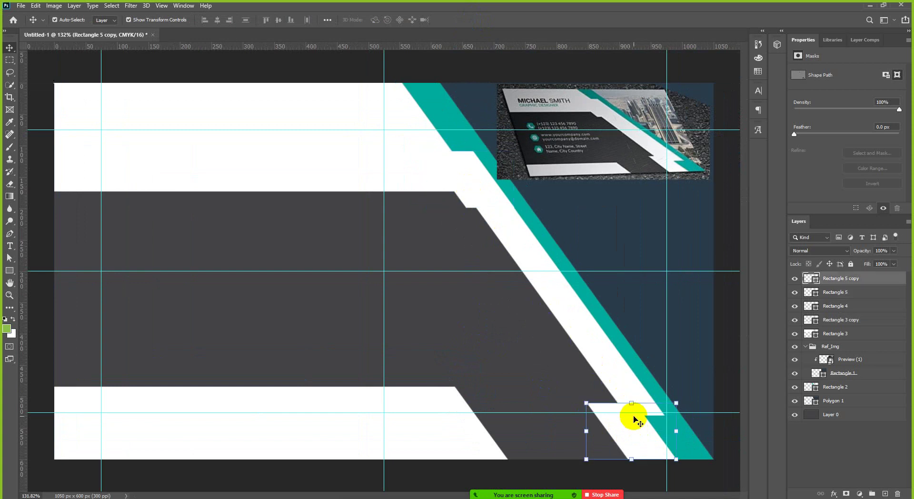
click(466, 186)
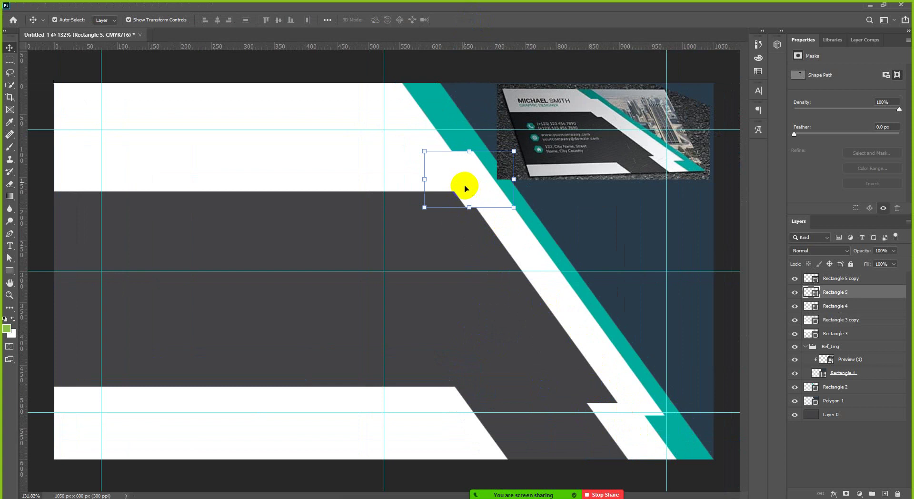
Step: Try Rectangle 5 copy flush with the white diagonal, nudge it 30 px left to its stepped position, and deselect it
drag(622, 431, 643, 448)
scroll(687, 450, up, 3)
scroll(621, 428, down, 3)
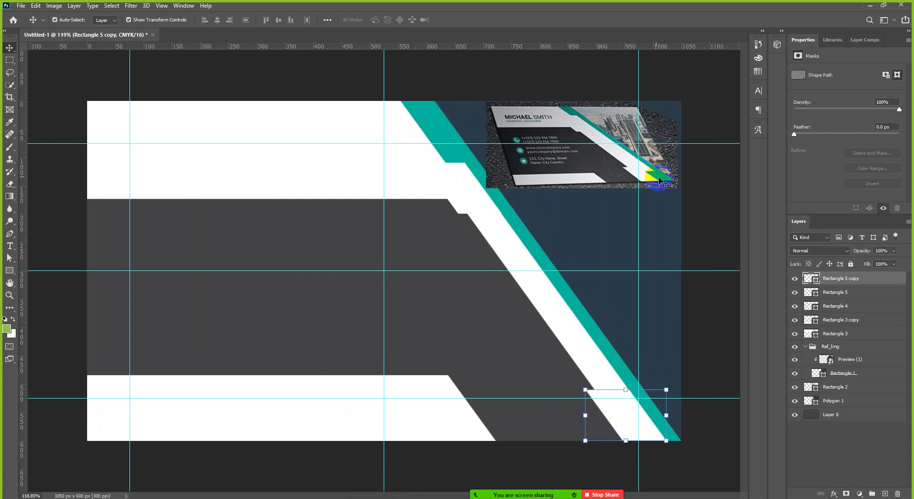
key(shift+Left)
key(shift+Left)
key(shift+Left)
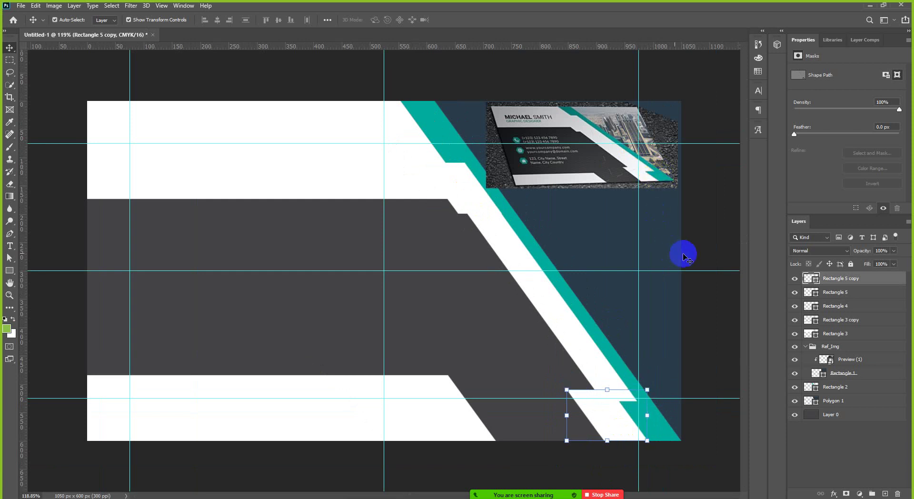
click(705, 236)
click(643, 396)
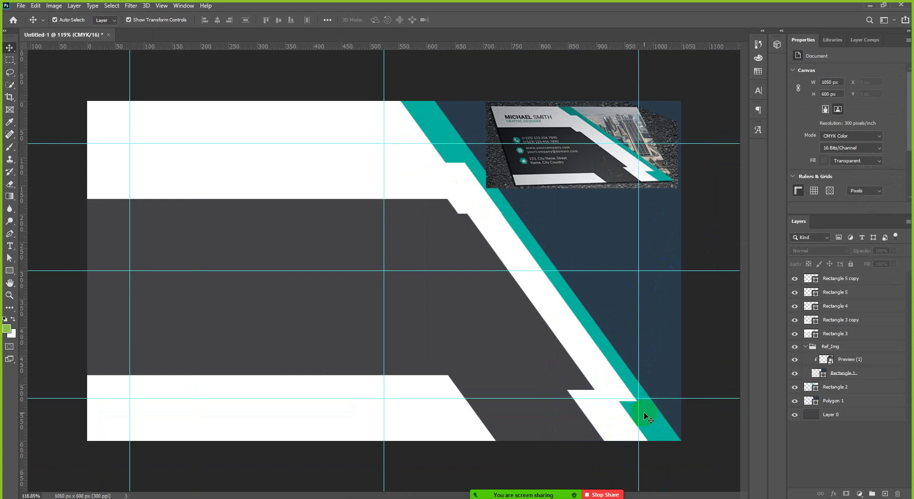
Step: Widen Rectangle 5 to 152.47 px by nudging its two left anchor points left, and deselect the shape
click(458, 197)
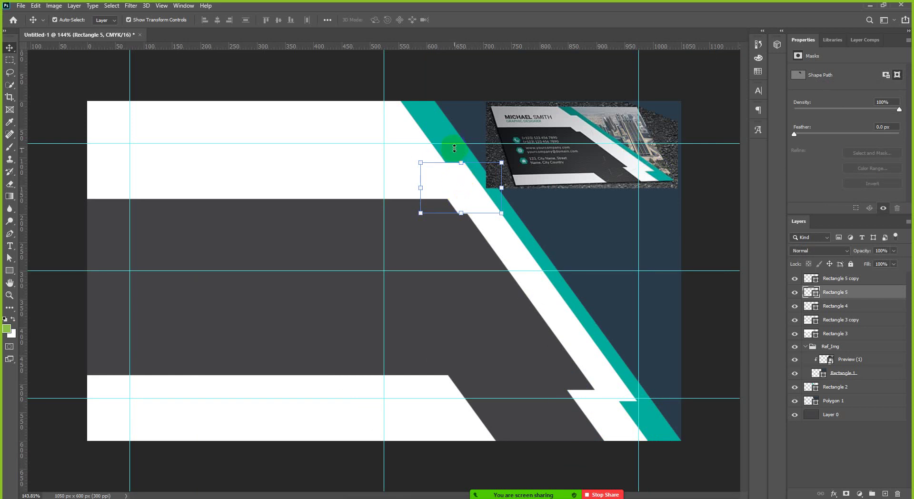
scroll(452, 157, up, 2)
click(434, 216)
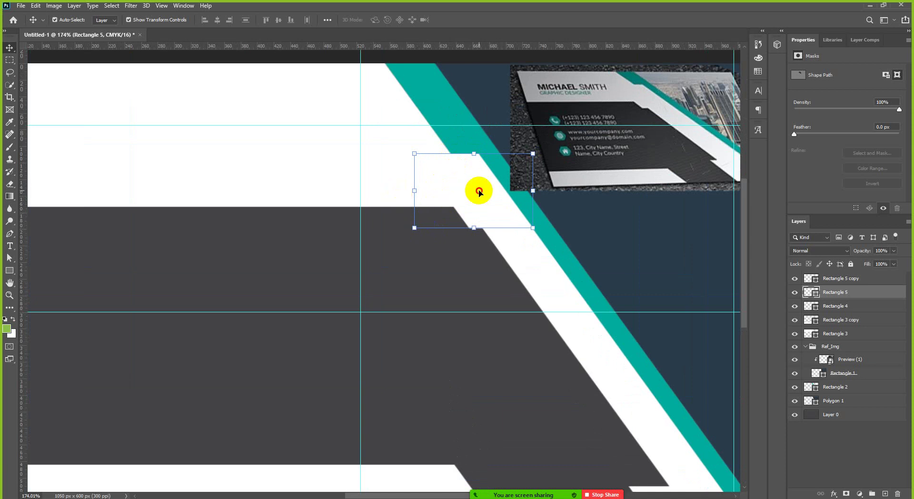
key(a)
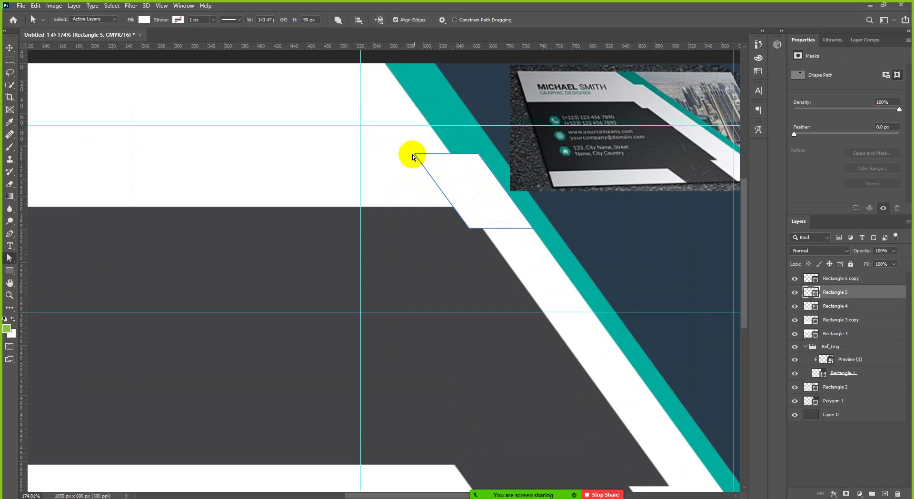
click(415, 154)
click(470, 229)
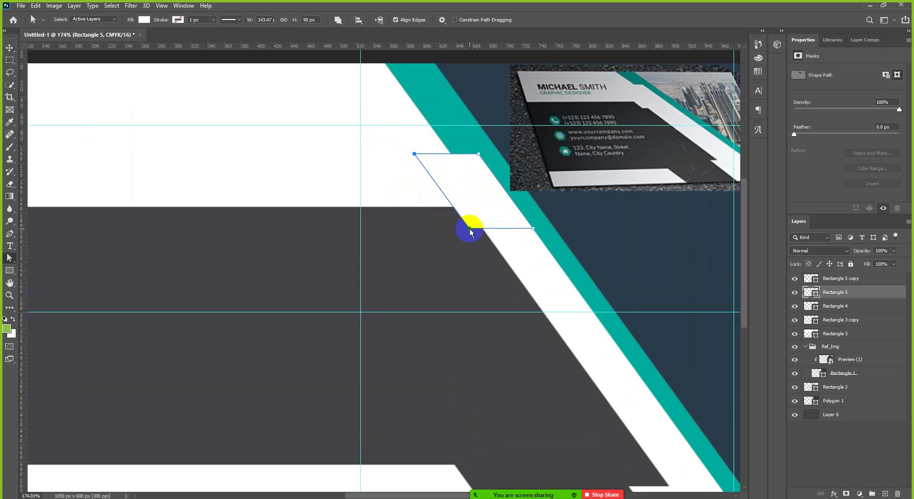
click(449, 209)
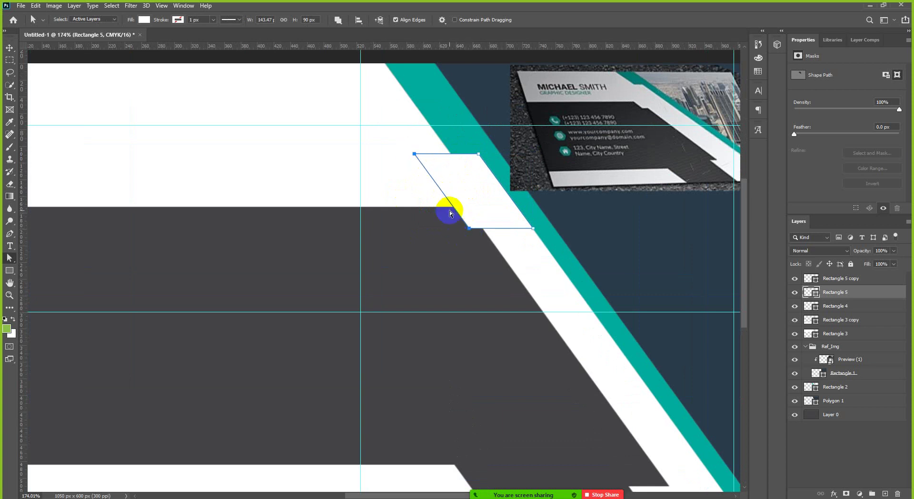
key(Left)
key(Left)
key(Left)
key(Left)
key(Left)
key(Left)
key(Left)
key(Left)
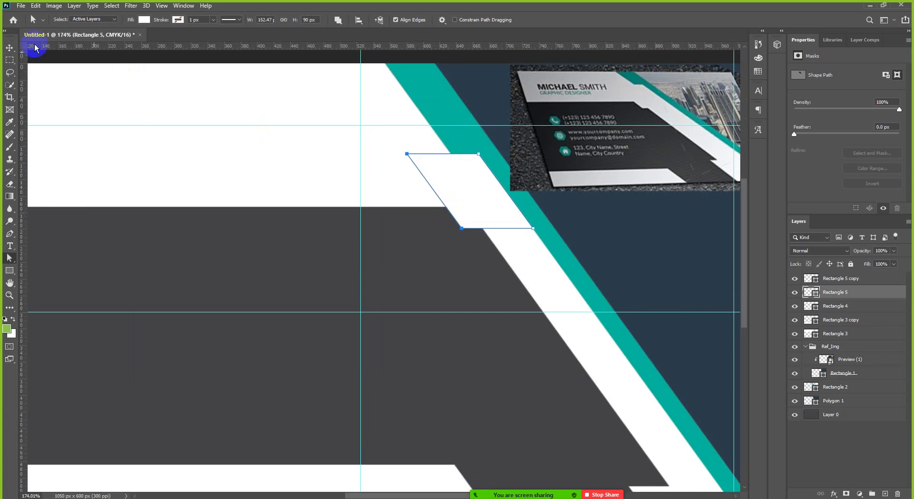
click(10, 48)
scroll(459, 281, down, 5)
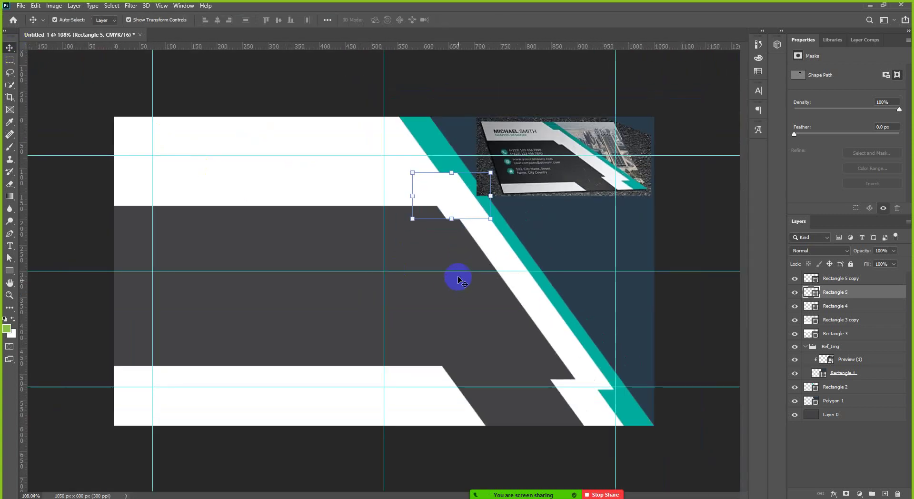
click(470, 72)
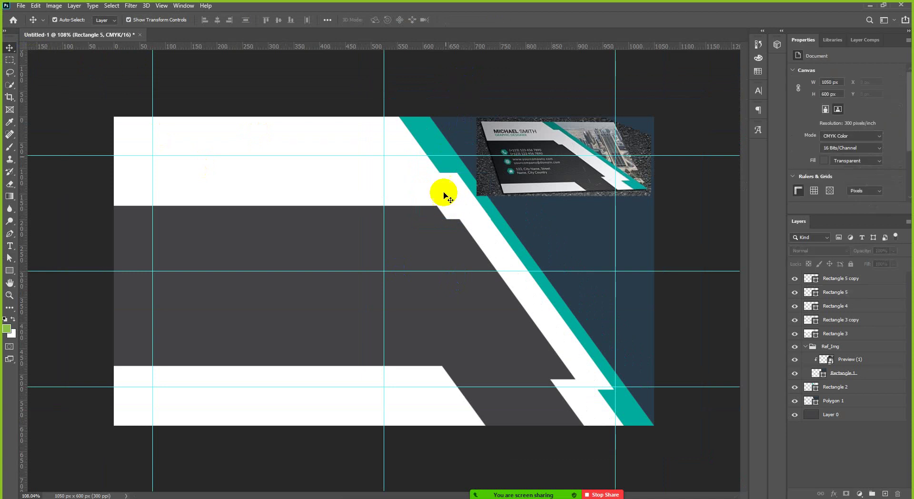
Step: Examine the upper white step formed by Rectangle 5 against the lower step and the reference image, checking its left anchor points
scroll(450, 215, up, 1)
scroll(450, 215, up, 1)
click(461, 198)
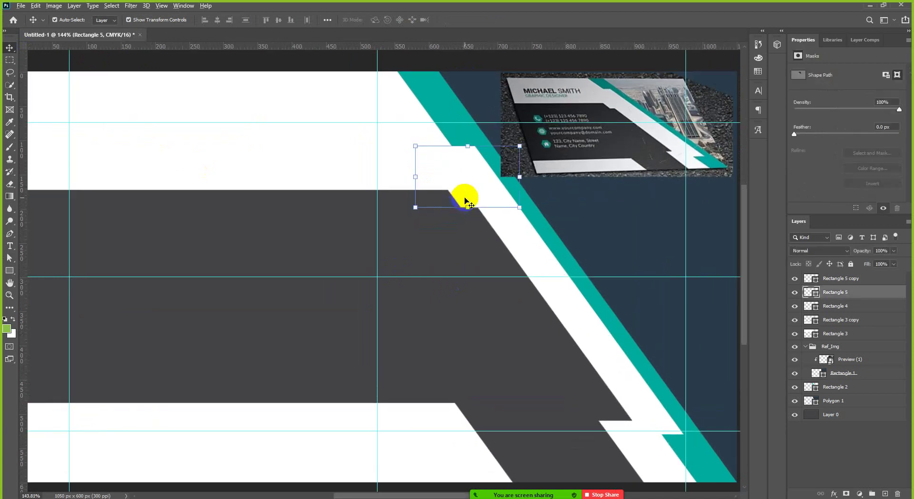
scroll(467, 208, down, 1)
click(715, 306)
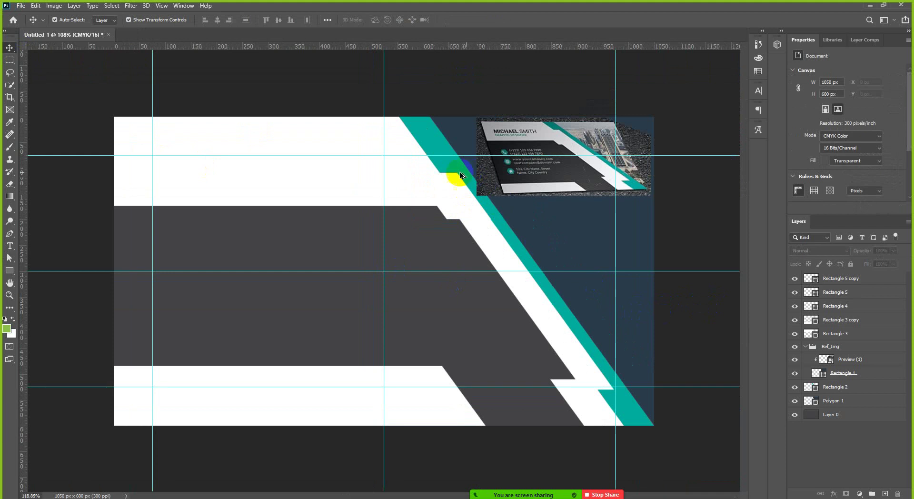
scroll(454, 183, up, 1)
click(469, 208)
drag(464, 218, 465, 219)
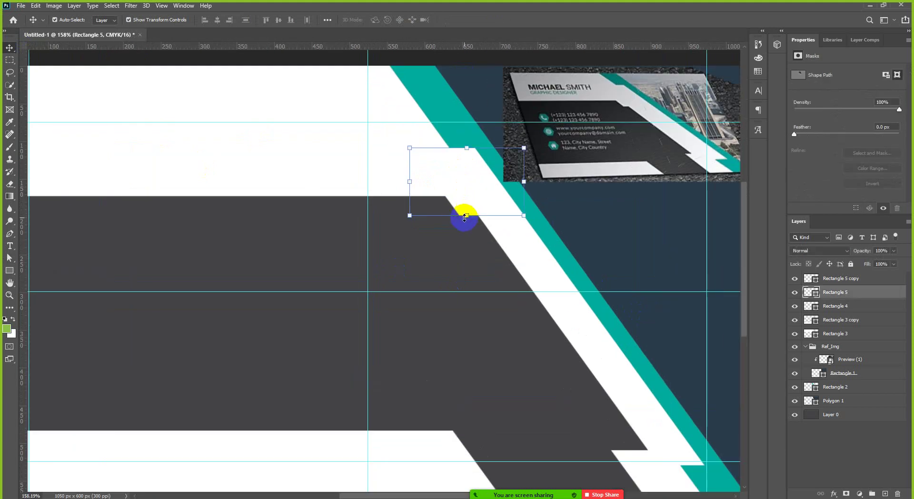
key(ctrl)
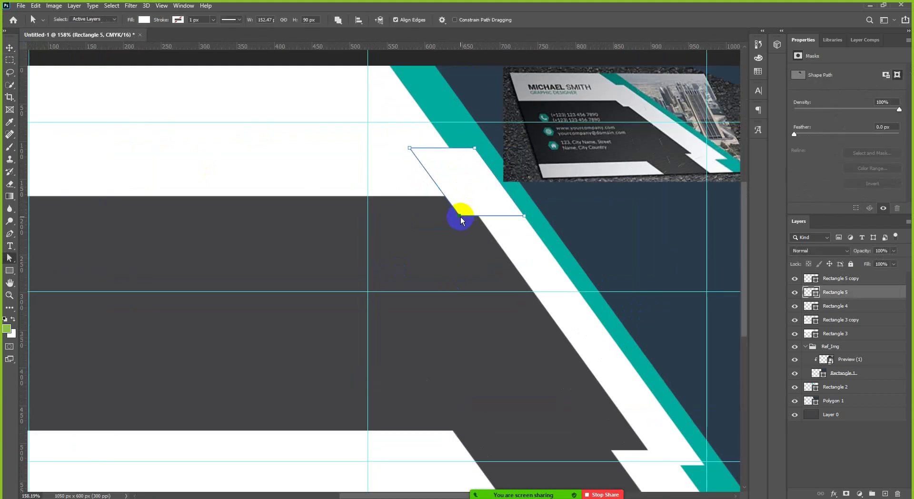
shift+click(410, 149)
scroll(492, 267, down, 1)
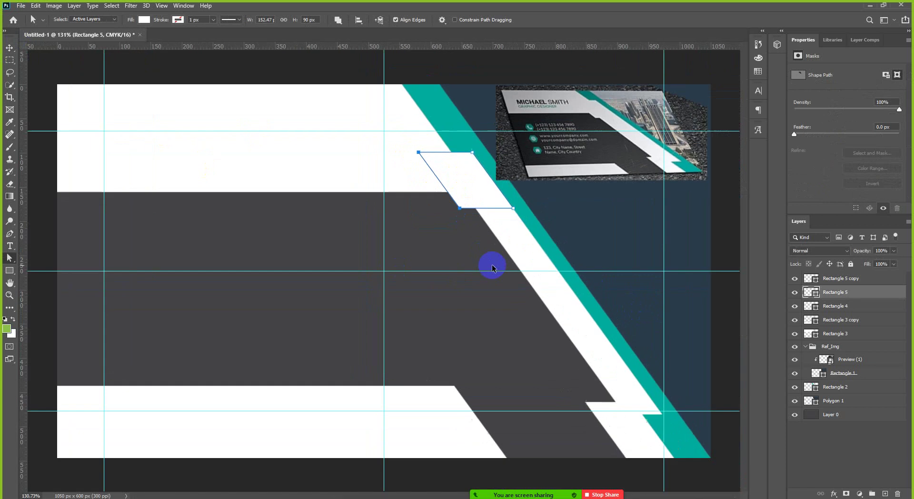
scroll(461, 211, up, 1)
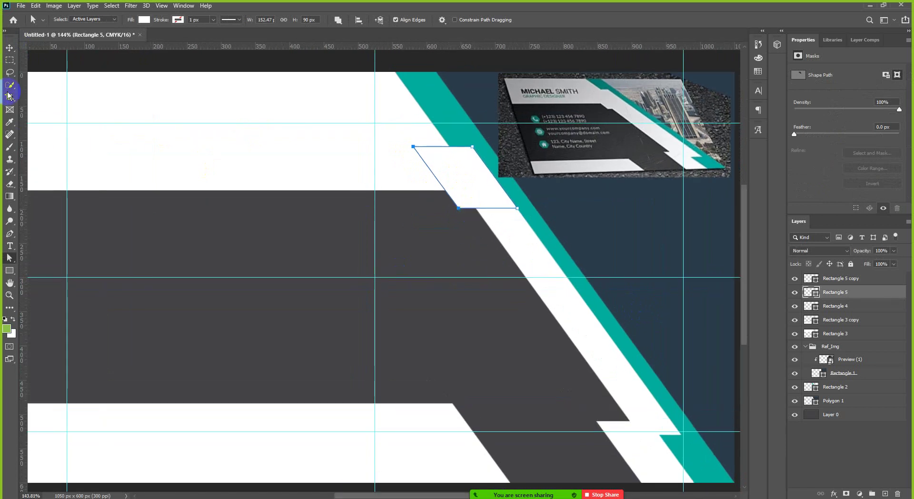
click(10, 48)
Step: Draw a thin rectangle about 49 × 3 px along the top ledge of the lower white step as a measuring bar
scroll(651, 435, up, 8)
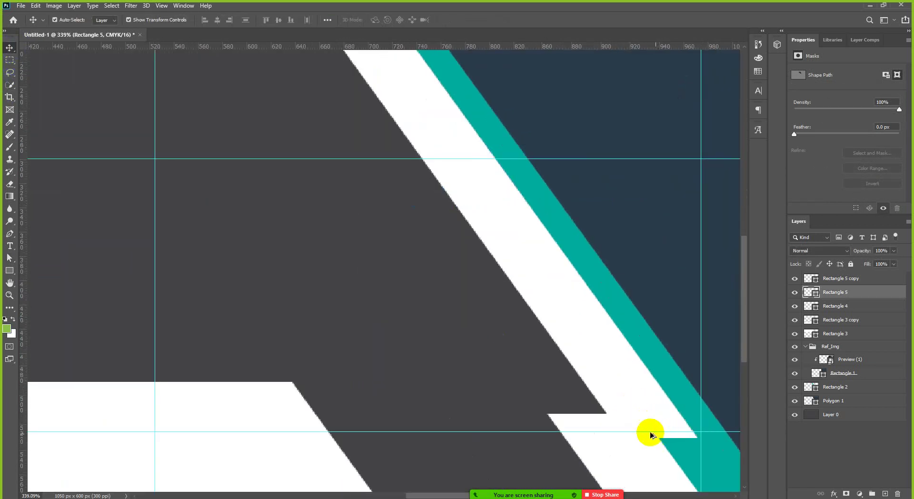
scroll(651, 434, up, 2)
key(m)
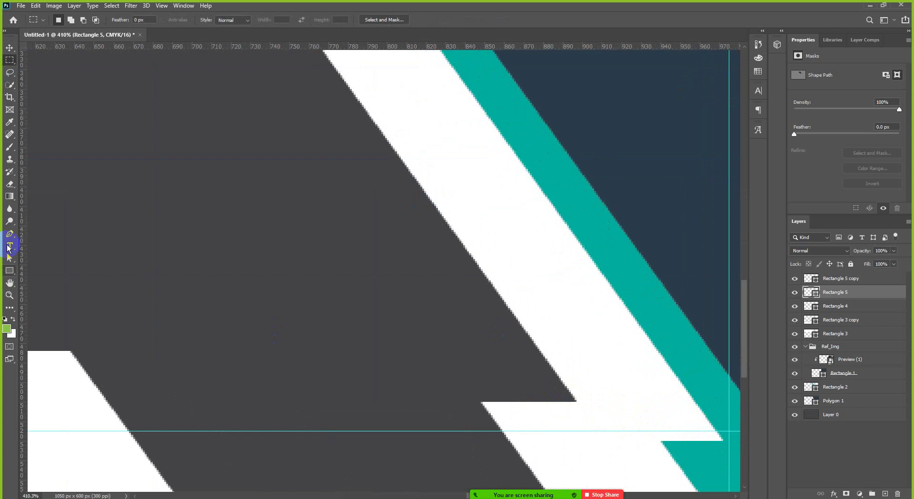
click(9, 270)
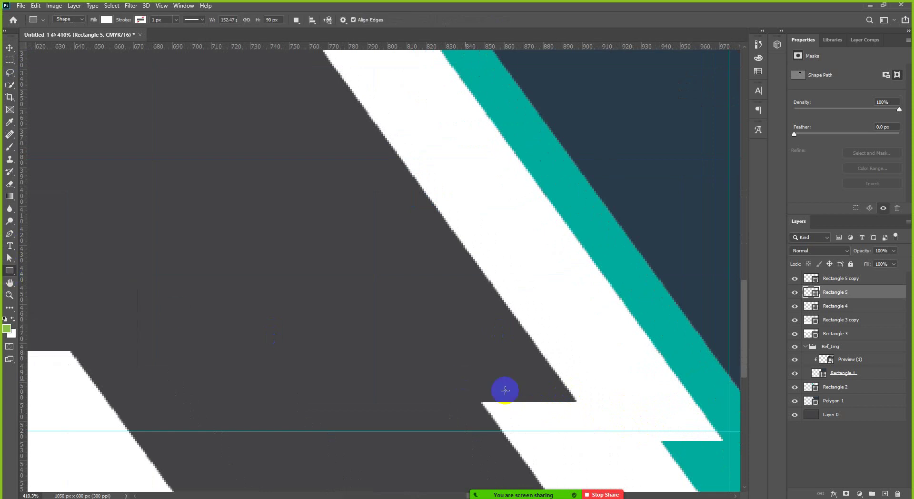
scroll(574, 399, up, 1)
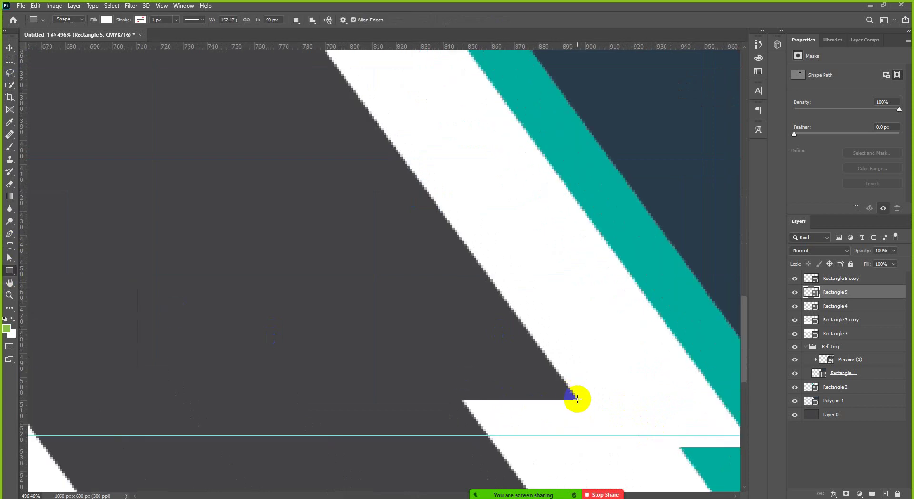
drag(577, 398, 463, 403)
scroll(582, 405, up, 3)
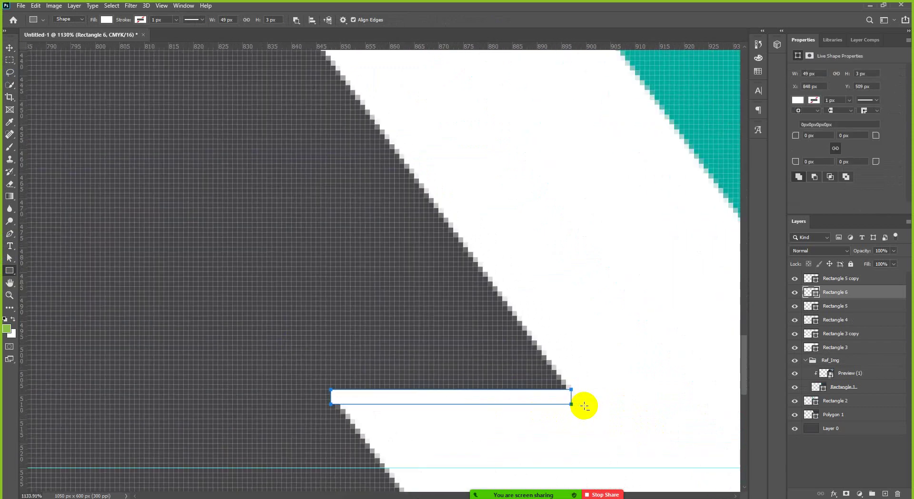
Step: Fill the thin measuring bar with the green foreground colour and nudge it 40 px left
scroll(584, 406, up, 2)
key(v)
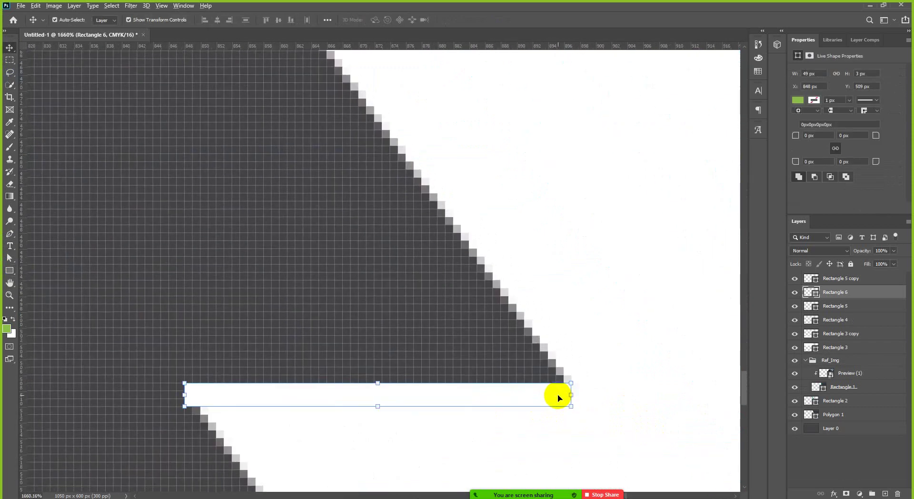
scroll(558, 394, down, 4)
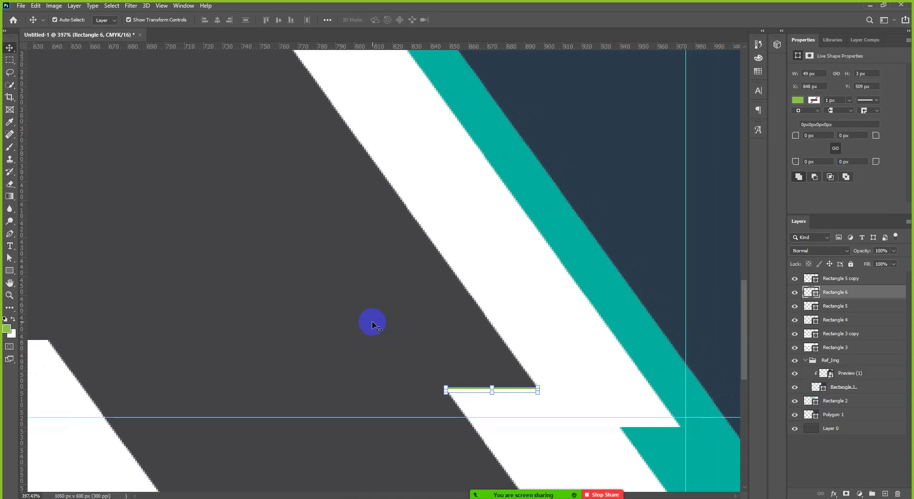
key(shift+Left)
key(shift+Left)
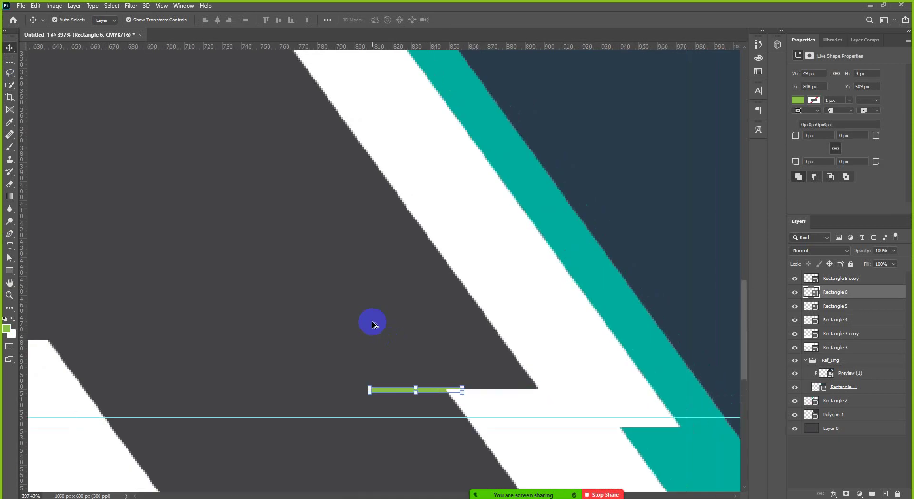
Step: Move the green measuring bar to the white header's lower edge at the upper step, at about X 613 px, Y 172 px
scroll(373, 378, down, 3)
scroll(378, 388, up, 1)
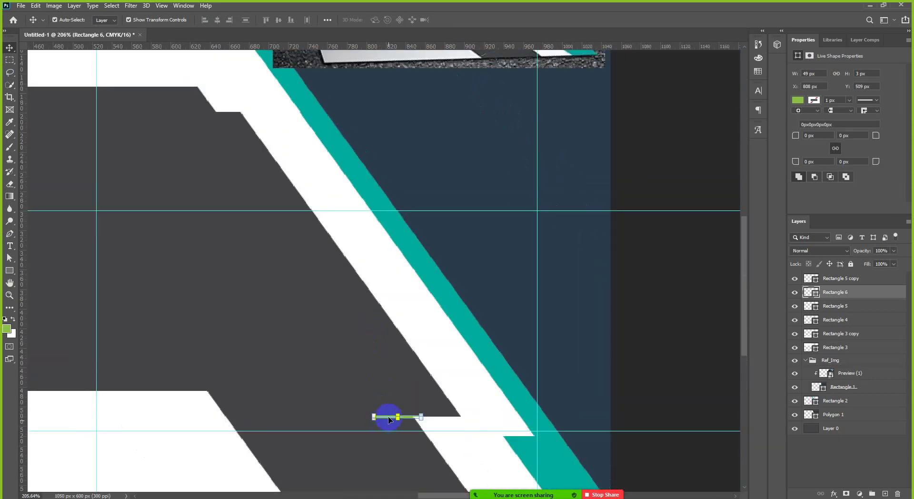
drag(389, 419, 199, 92)
key(ctrl+t)
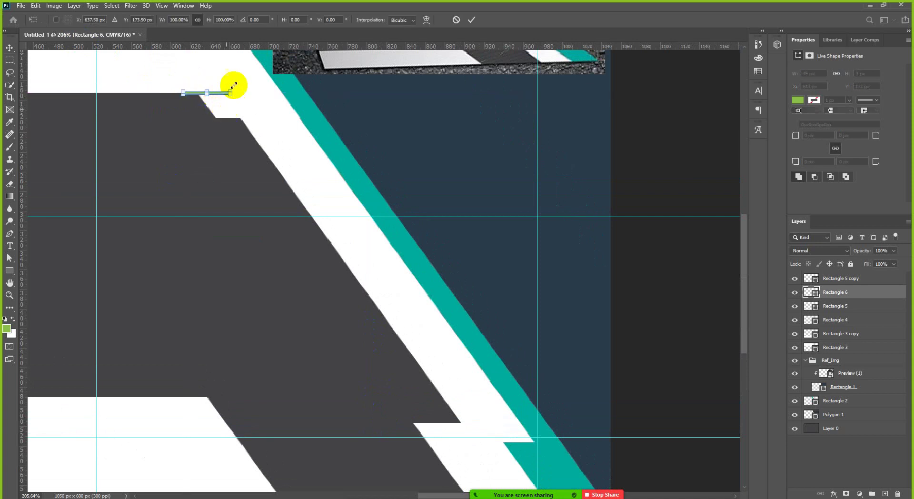
click(456, 19)
scroll(166, 129, up, 1)
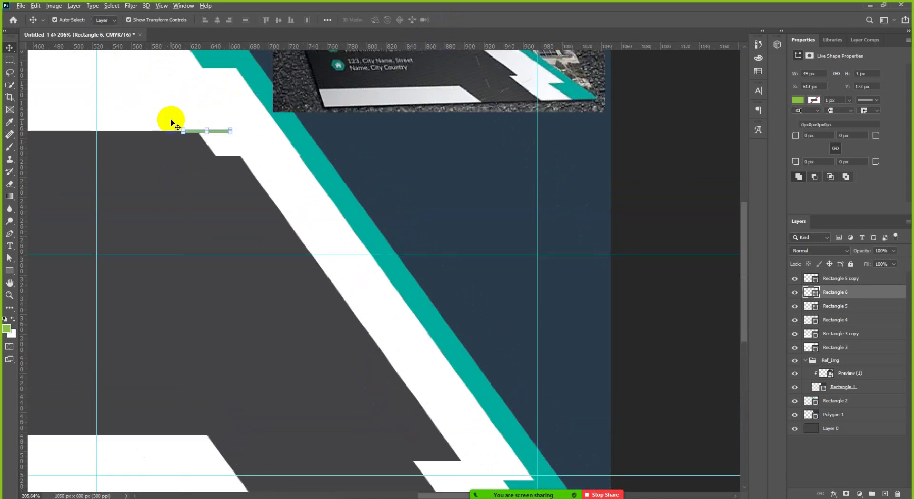
scroll(174, 124, up, 5)
click(298, 153)
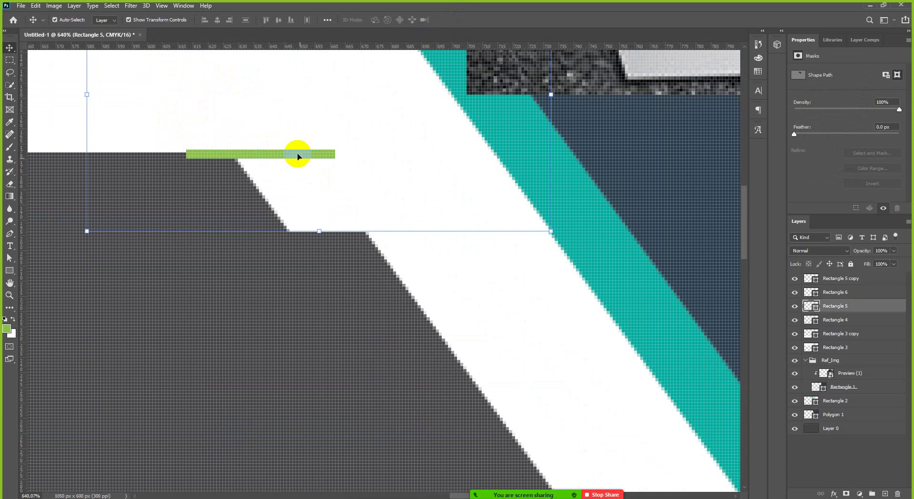
click(301, 154)
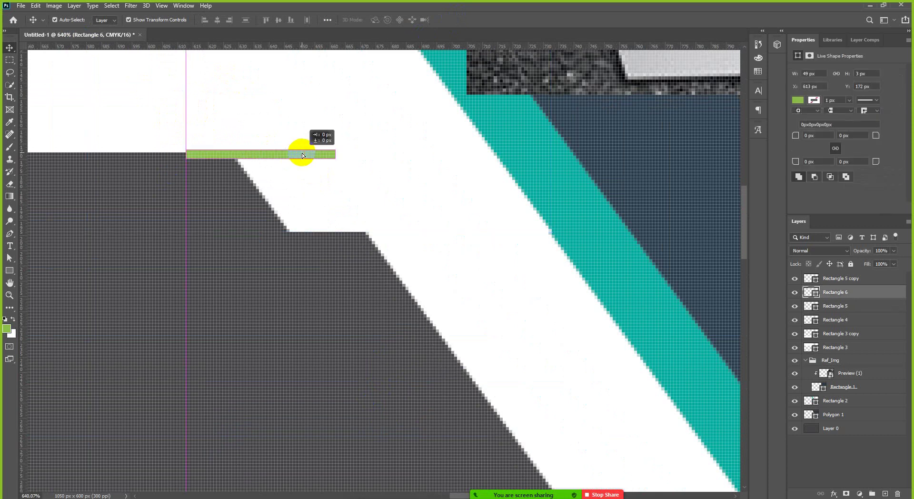
scroll(338, 204, down, 3)
drag(321, 198, 312, 200)
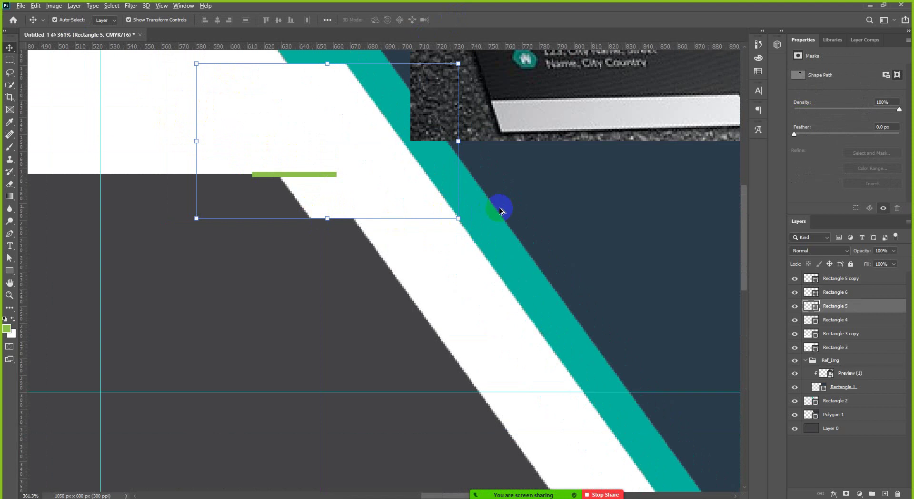
Step: Widen Rectangle 5 to 162.47 px by moving its two left anchor points 10 px left toward the green bar's left end
scroll(481, 219, down, 5)
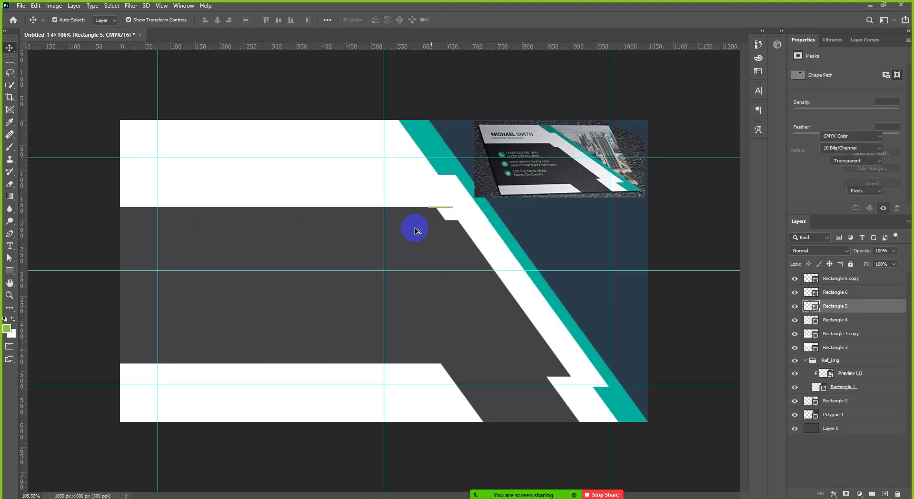
click(416, 229)
scroll(422, 200, up, 5)
key(a)
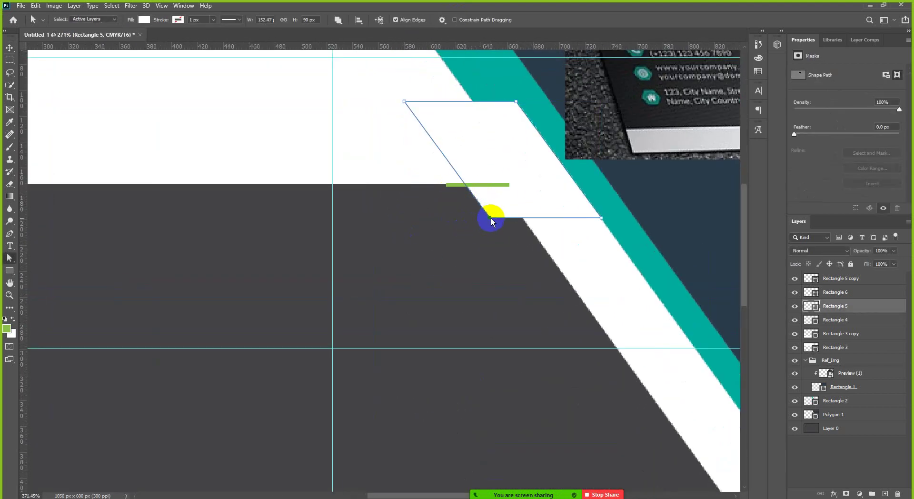
click(490, 218)
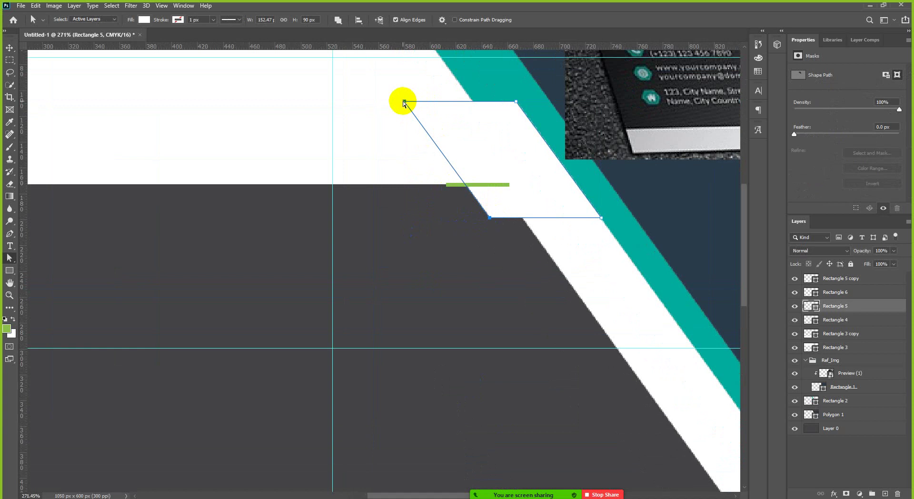
shift+click(403, 101)
key(shift+Left)
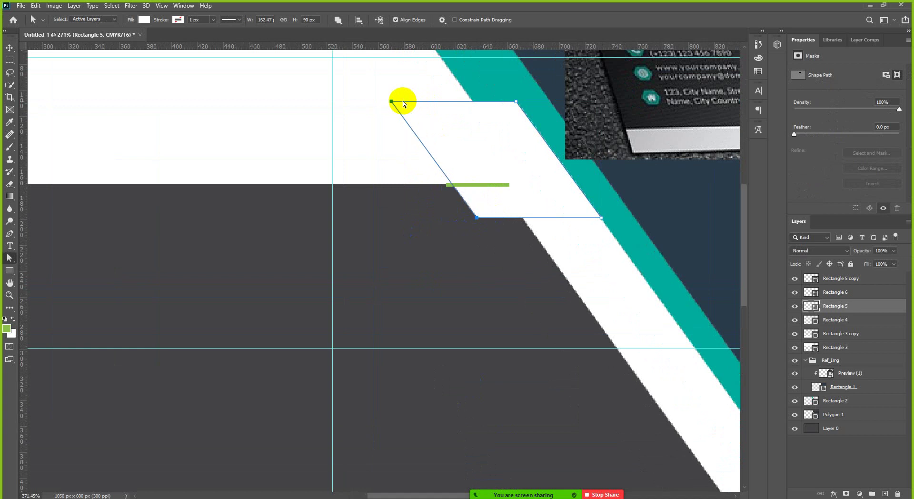
Step: Delete the green measuring bar layer, Rectangle 6, and clear the layer selection
click(9, 48)
click(426, 246)
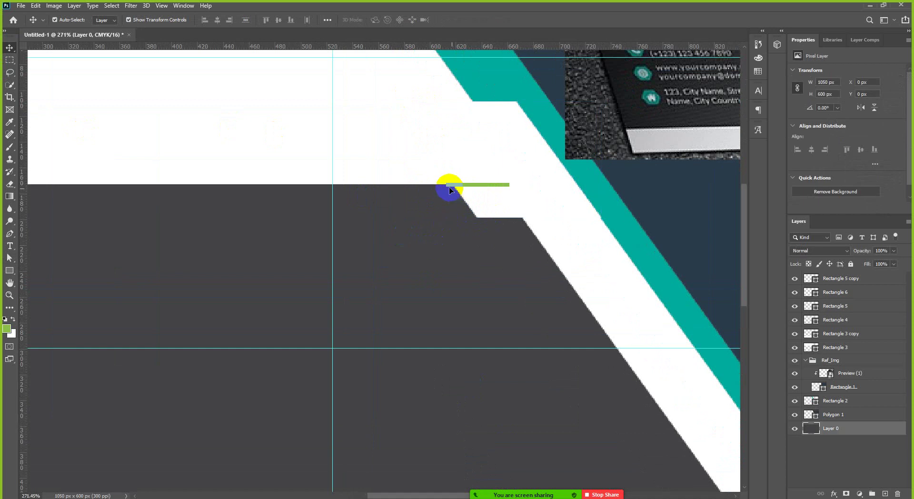
key(ctrl+z)
key(ctrl+z)
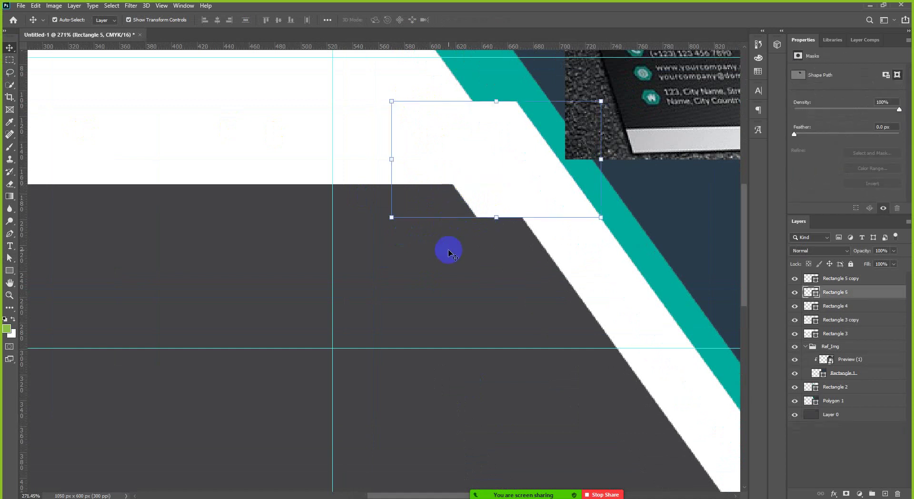
scroll(461, 233, down, 5)
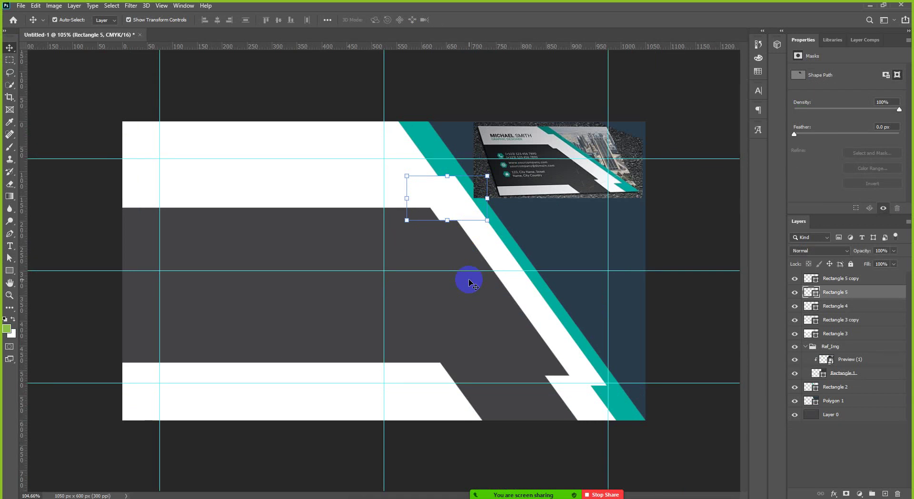
click(458, 437)
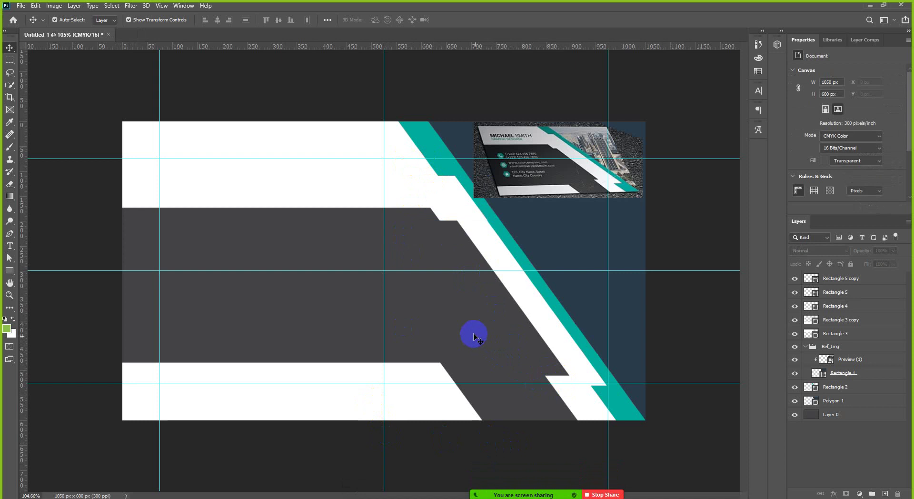
Step: Nudge the white footer band, Rectangle 3 copy, down about 15 px
click(438, 368)
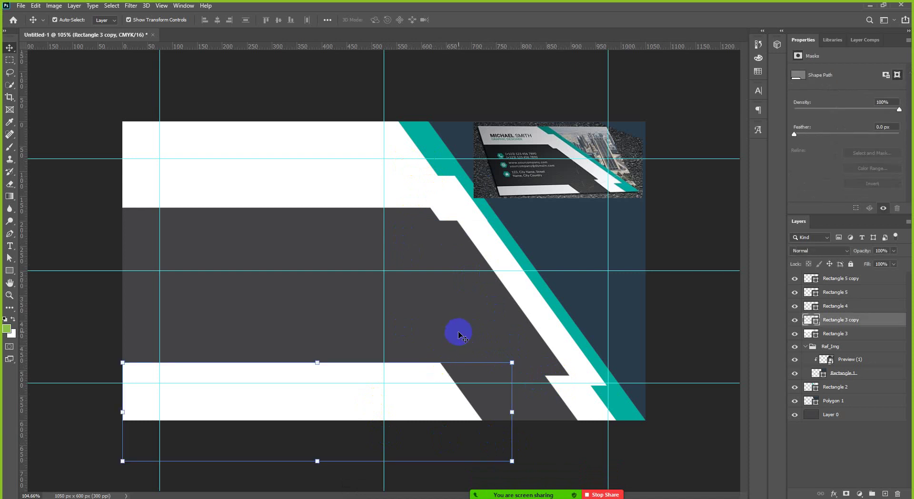
key(Down)
key(Down)
key(Down)
key(Down)
key(Down)
key(Down)
key(Down)
key(Down)
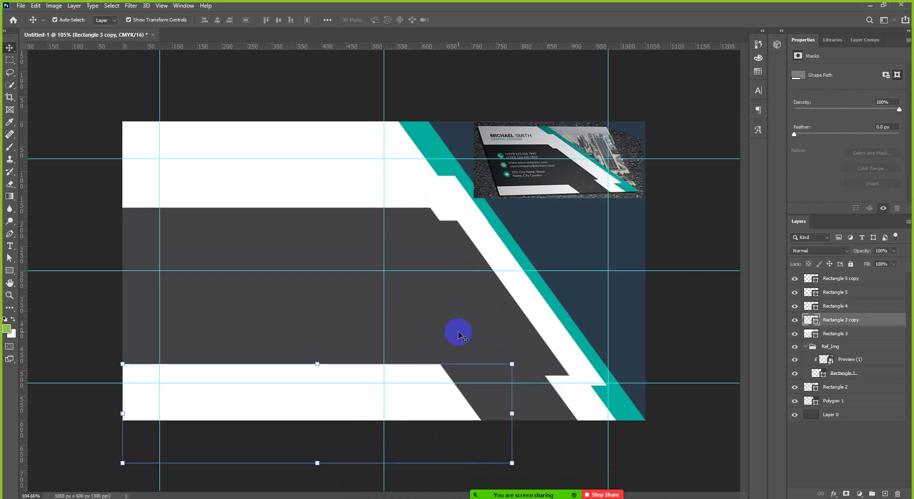
key(Down)
key(Down)
key(Down)
key(Down)
key(Down)
key(Down)
key(Down)
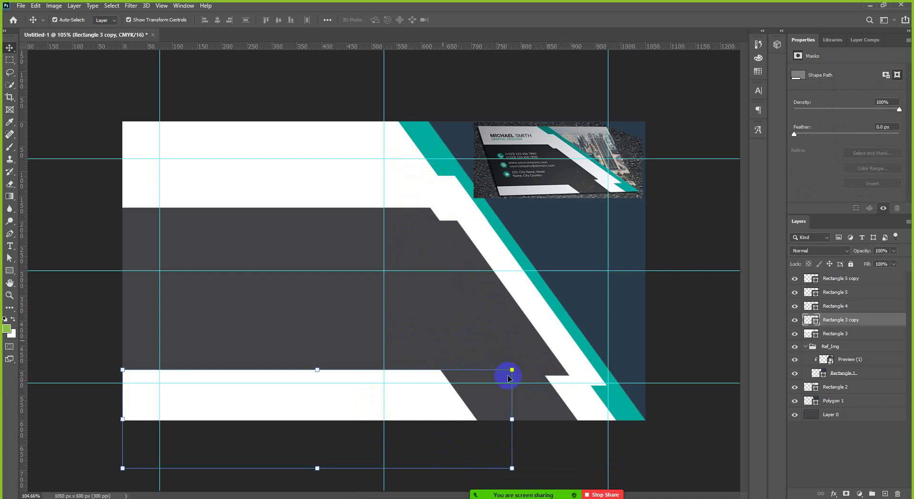
Step: Scale the footer band from its upper-right corner to 103.76% width and 106.71% height, and lower it to Y 609.70 px
drag(510, 370, 523, 365)
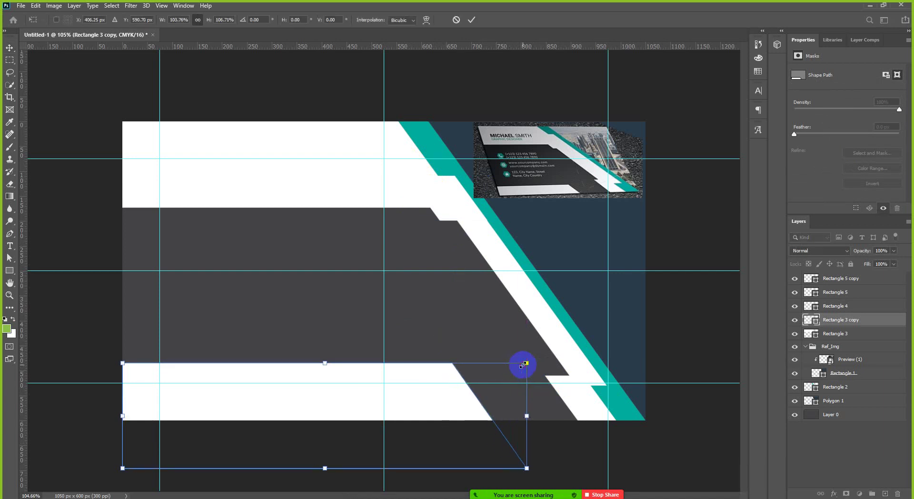
key(Down)
key(Down)
key(Down)
key(Down)
key(Down)
key(Down)
key(Down)
key(Down)
key(Down)
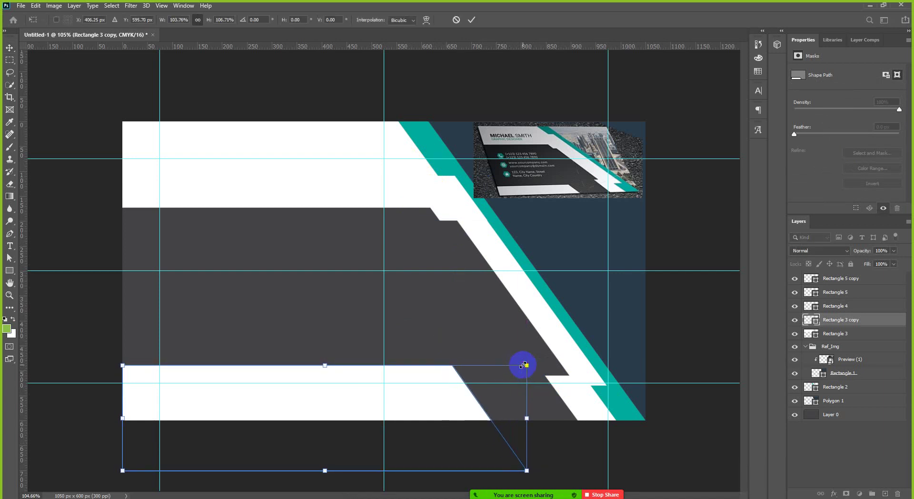
key(Down)
key(Down)
key(Down)
key(Down)
key(Down)
key(Down)
key(Down)
key(Down)
key(Down)
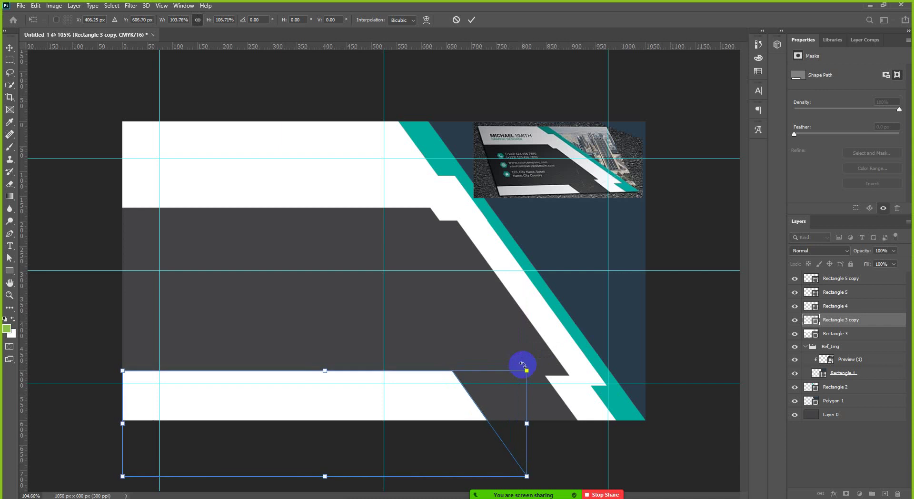
key(Down)
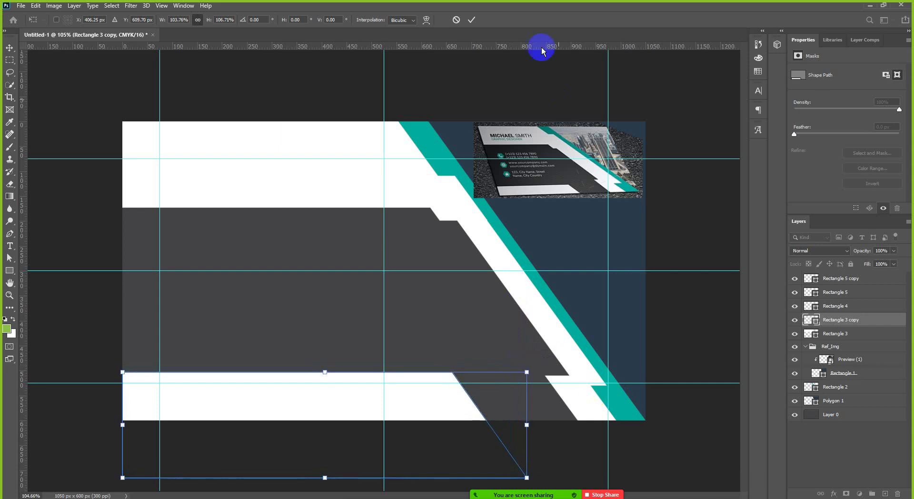
key(Return)
Step: Collapse and hide the Ref_Img group, and deselect the footer band to check the whole card
key(ctrl+minus)
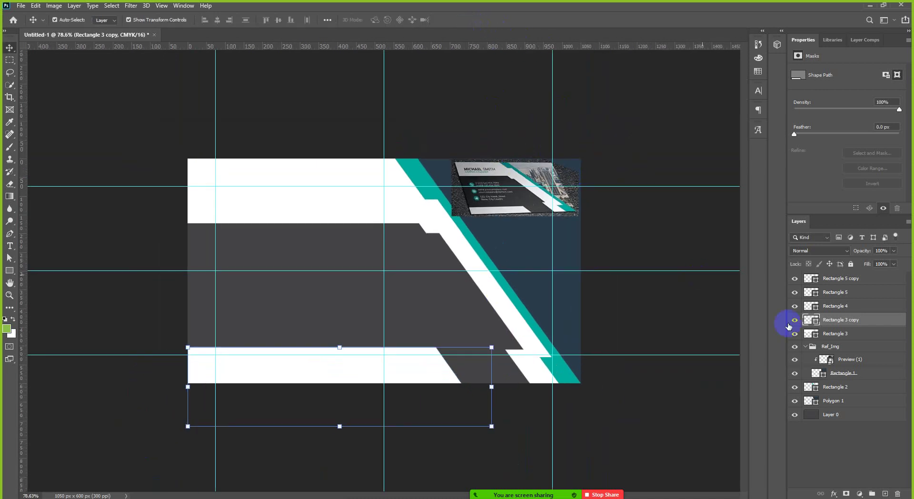
click(804, 348)
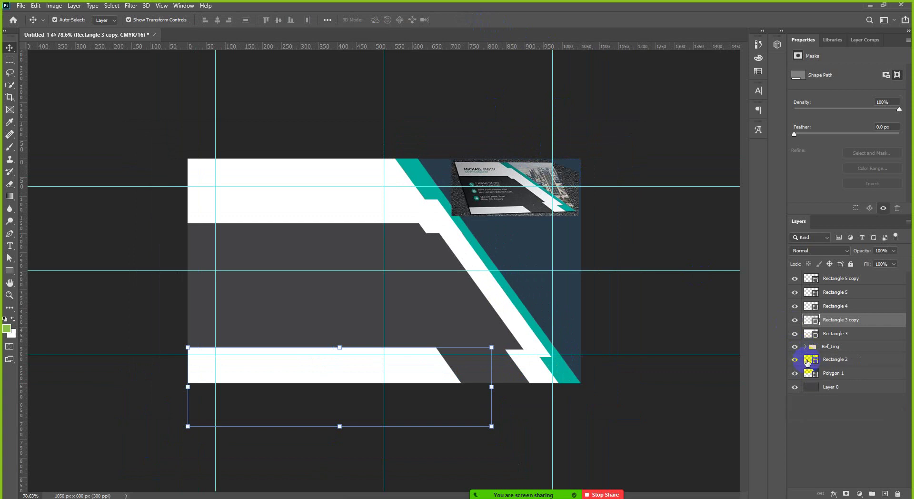
click(794, 348)
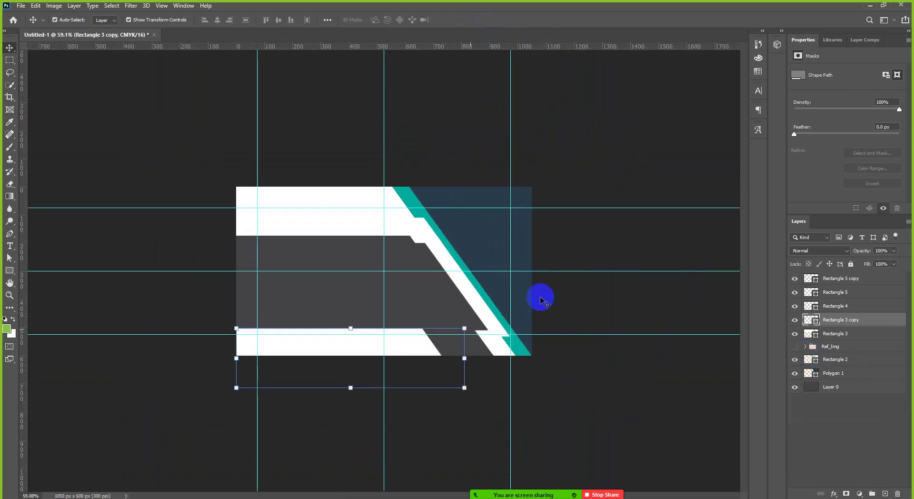
key(ctrl+minus)
click(569, 285)
key(ctrl+plus)
key(ctrl+plus)
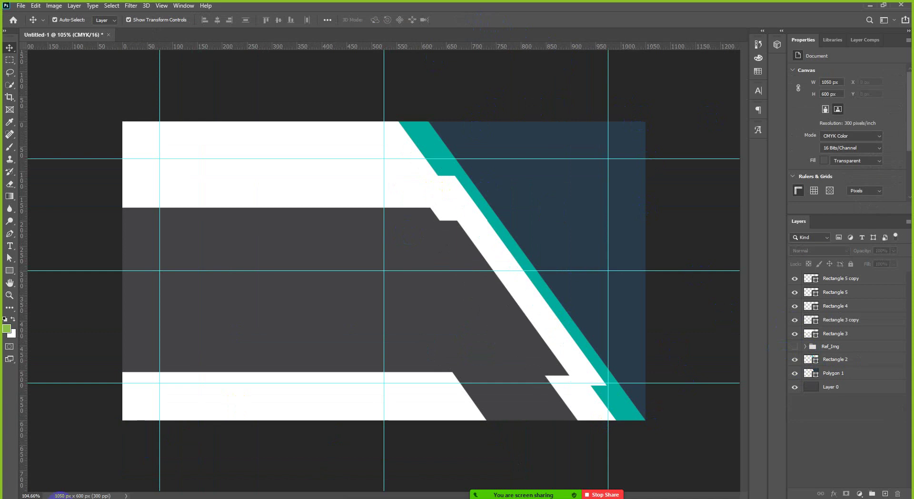
Step: Switch to Chrome and search Google Images for "building background"
key(alt+Tab)
scroll(479, 139, down, 15)
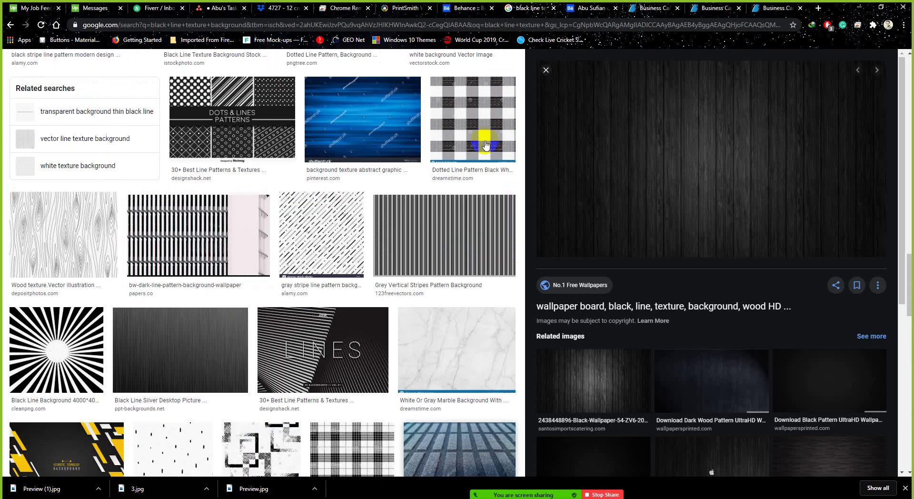
scroll(317, 133, up, 4)
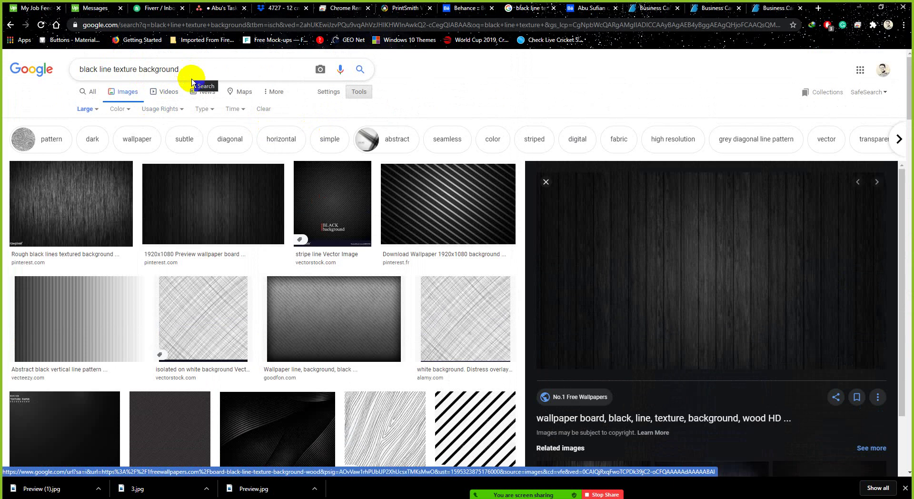
drag(189, 69, 15, 79)
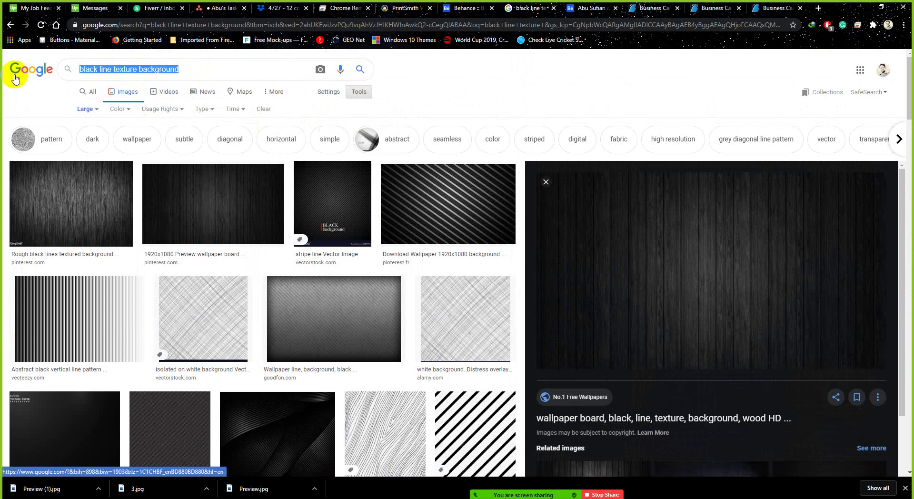
text(Build)
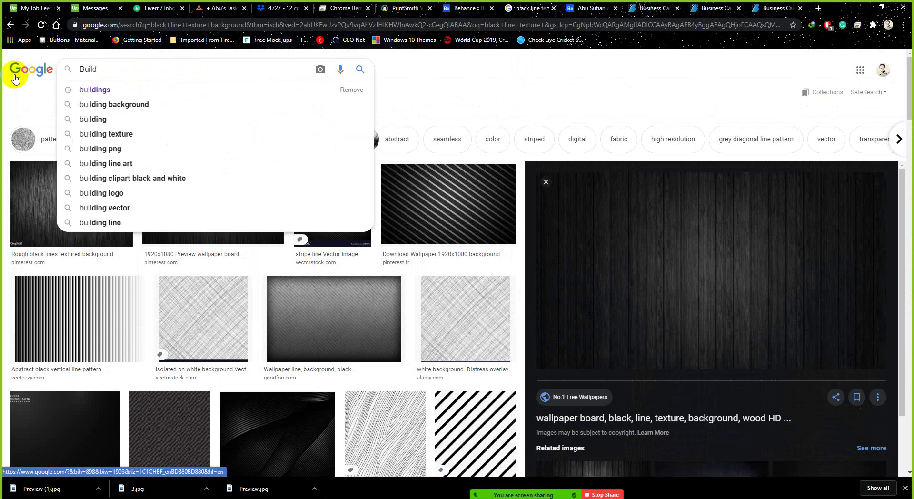
text(ing)
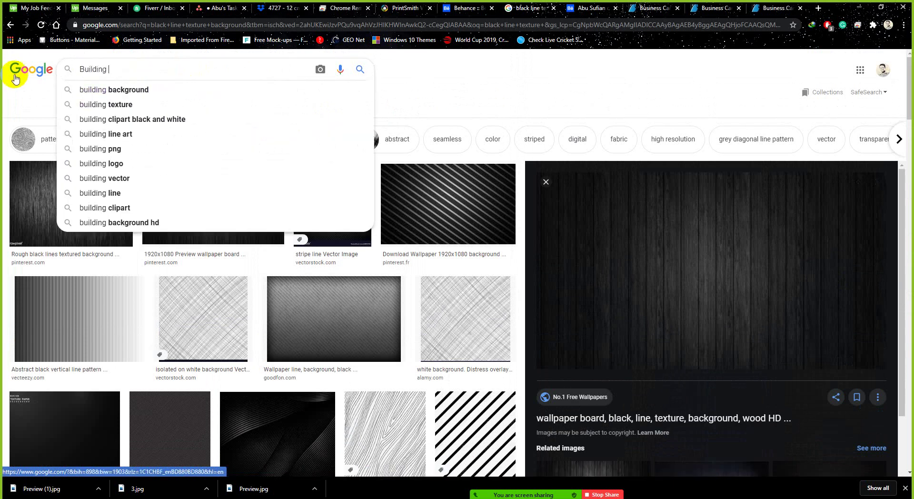
key(Down)
key(Return)
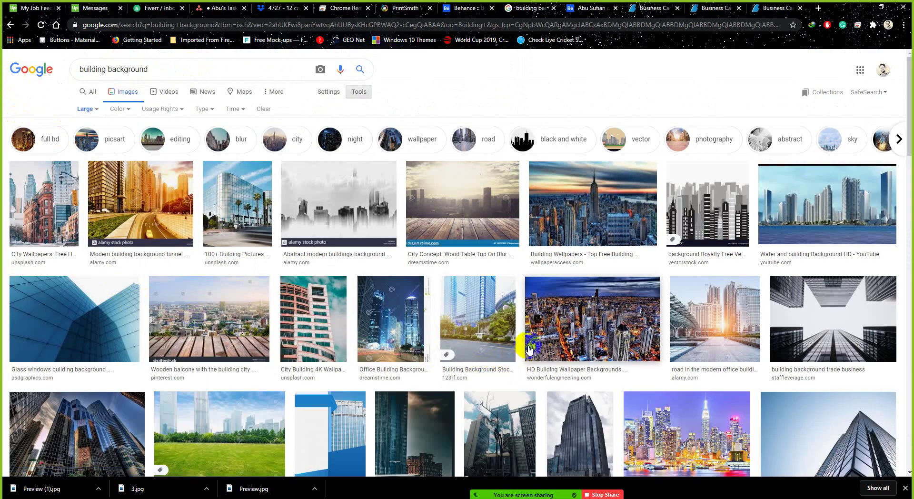
Step: Browse the building background results, previewing the night street, leafless tree and Amazing Buildings Wallpapers images
scroll(529, 349, down, 1)
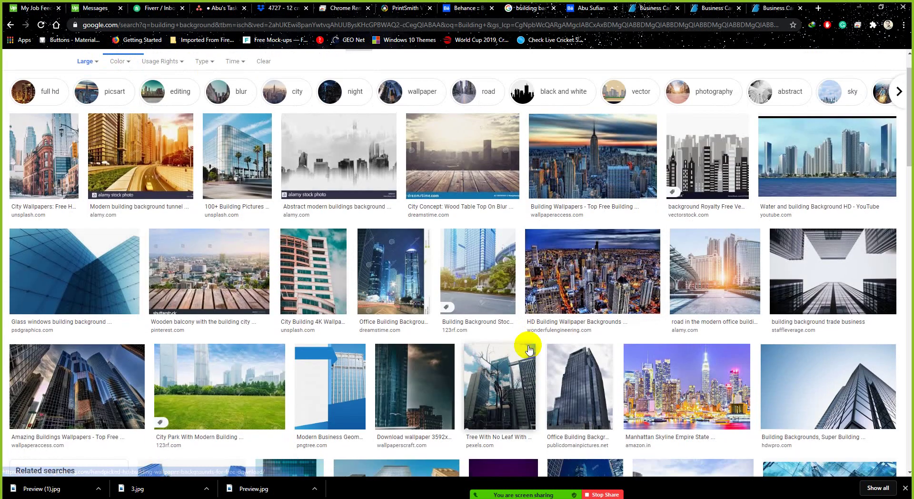
scroll(528, 349, up, 1)
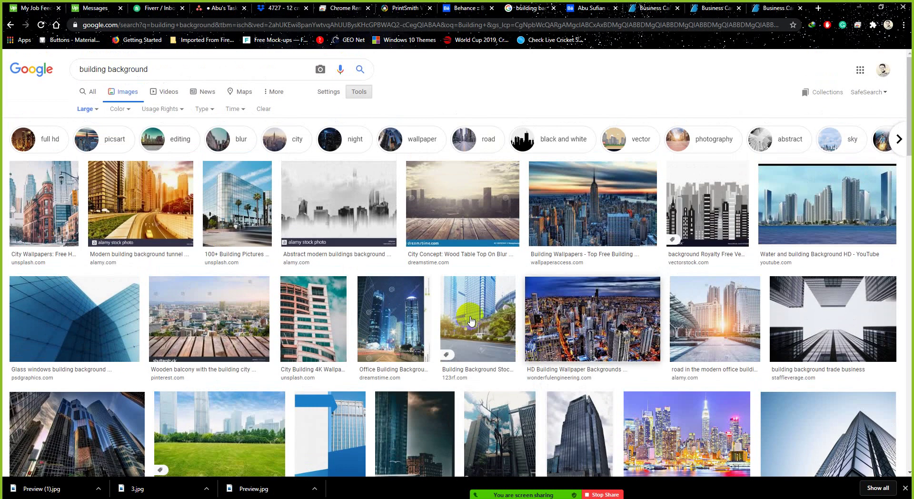
scroll(319, 260, down, 6)
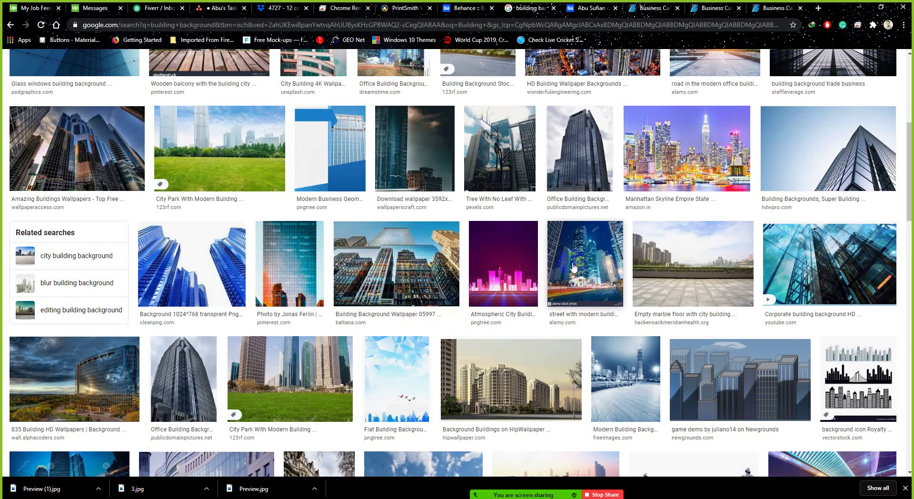
click(575, 257)
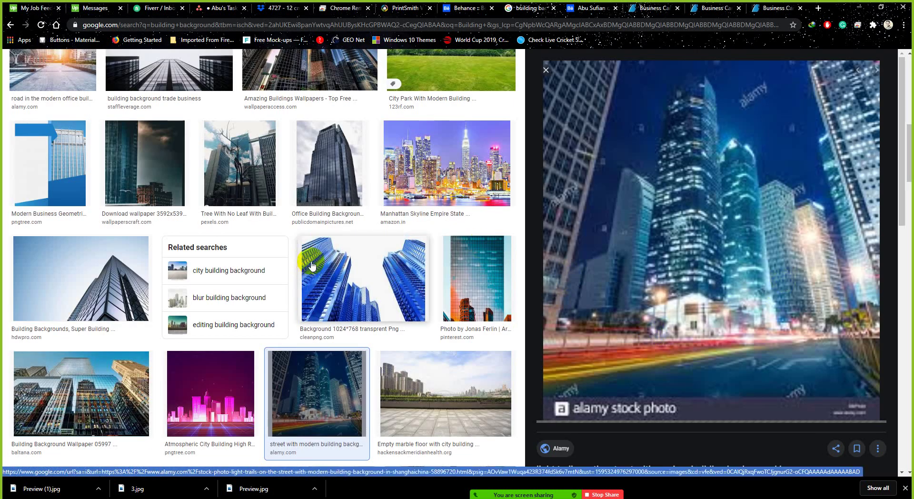
scroll(305, 266, up, 2)
click(254, 266)
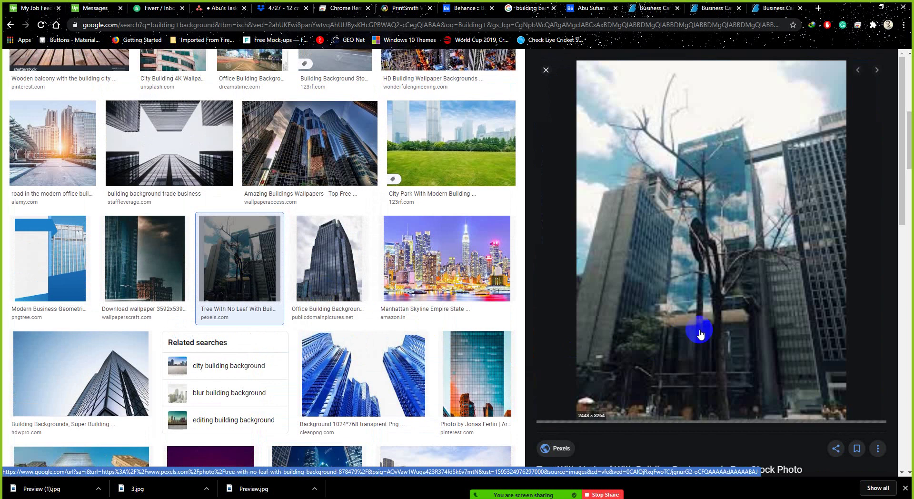
scroll(174, 245, up, 3)
click(305, 296)
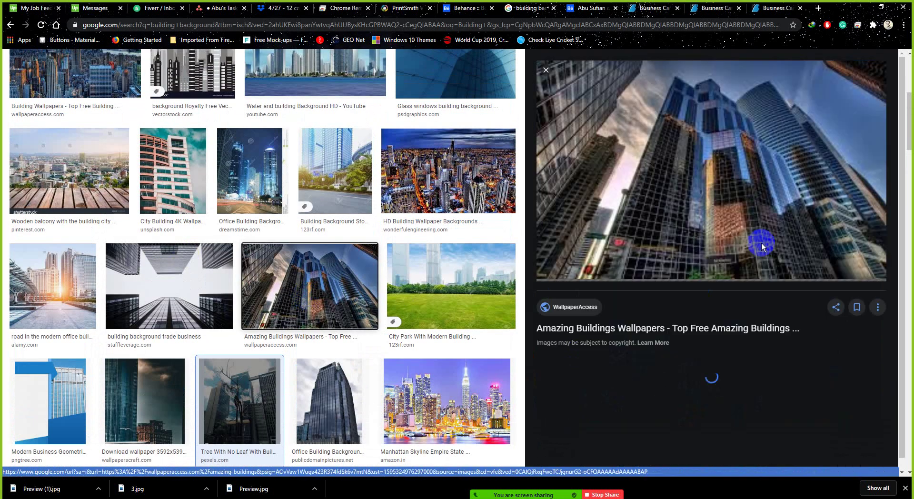
scroll(720, 202, up, 2)
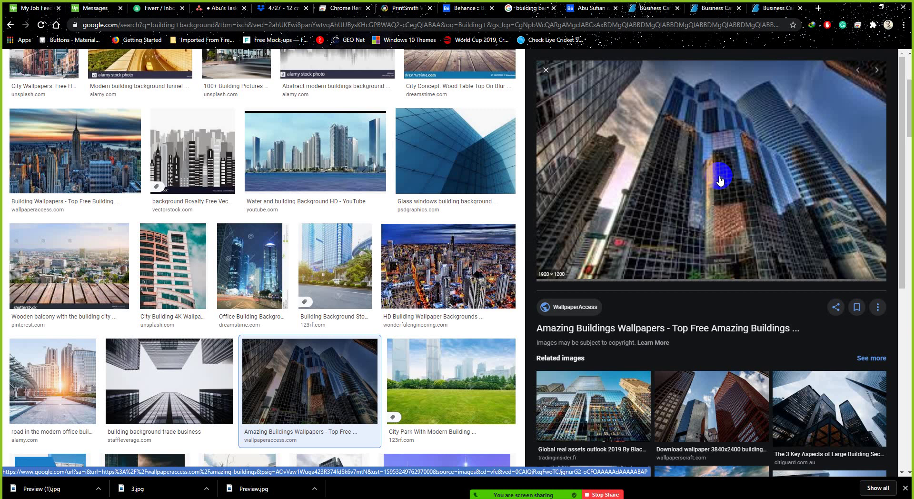
Step: Reload the results page and look through the related images under the Amazing Buildings Wallpapers preview
click(41, 25)
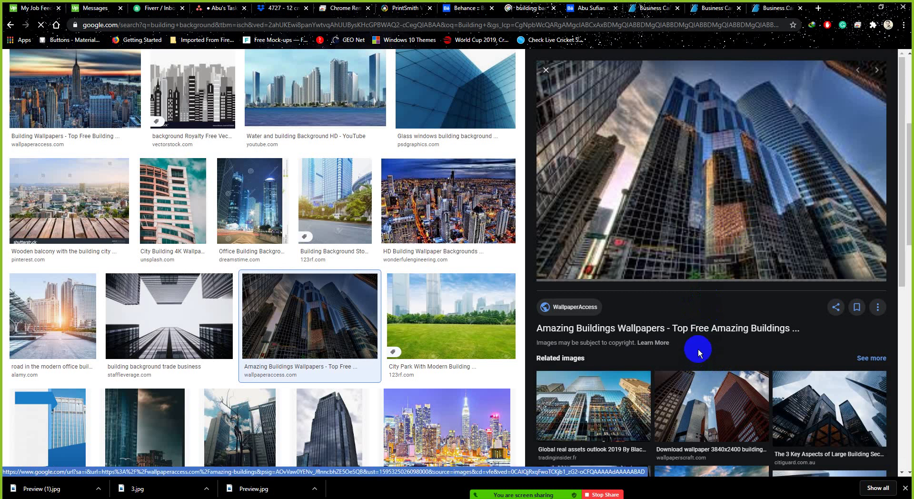
scroll(699, 349, up, 5)
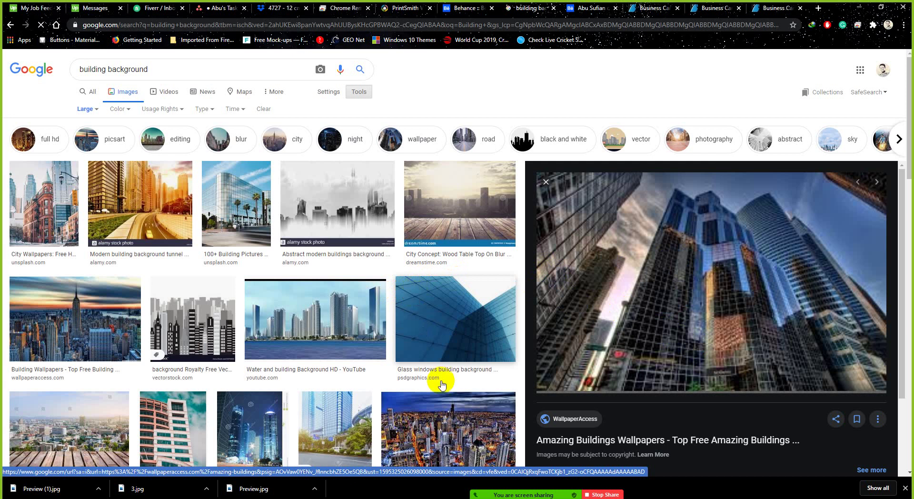
mouse_move(524, 494)
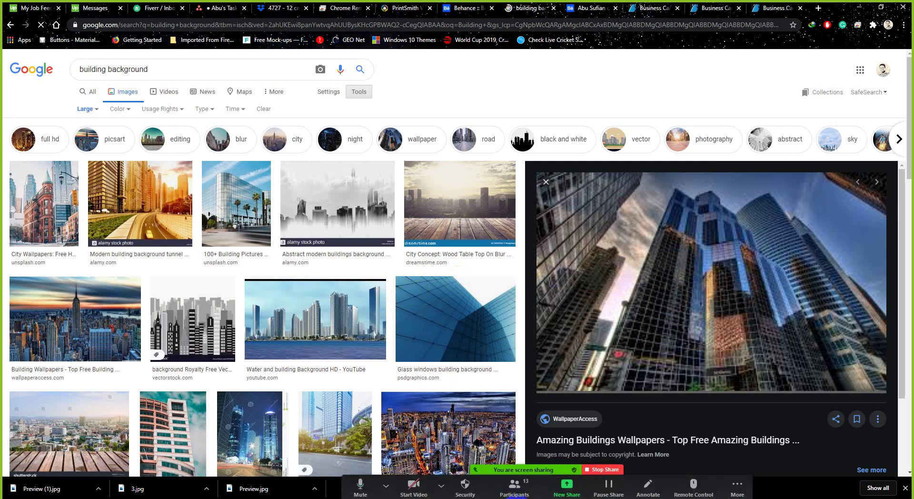
scroll(647, 283, down, 5)
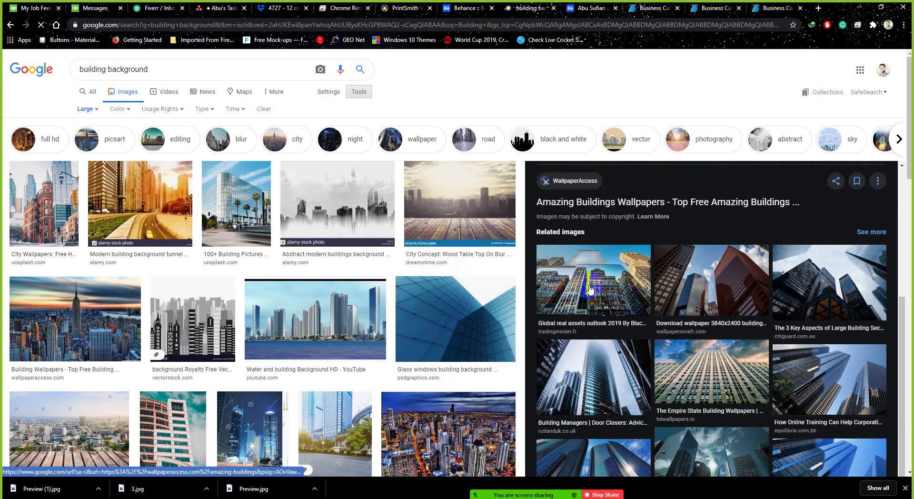
scroll(714, 384, down, 2)
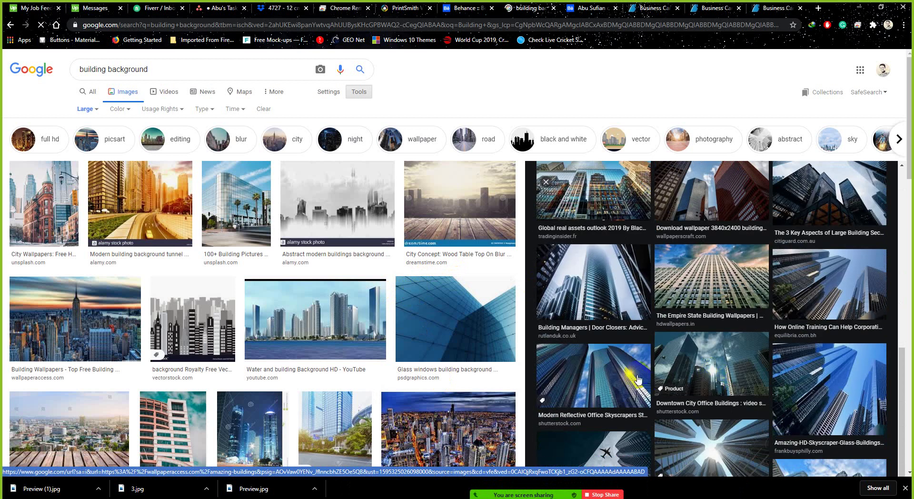
Step: Compare related skyscraper photos in the image results and open the preview of the Downtown City Office Buildings picture
click(709, 376)
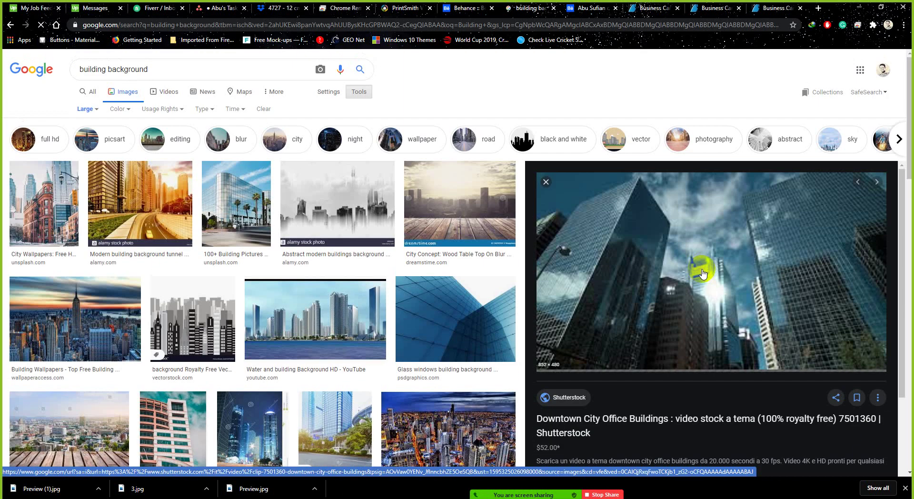
scroll(702, 272, down, 1)
scroll(695, 274, down, 5)
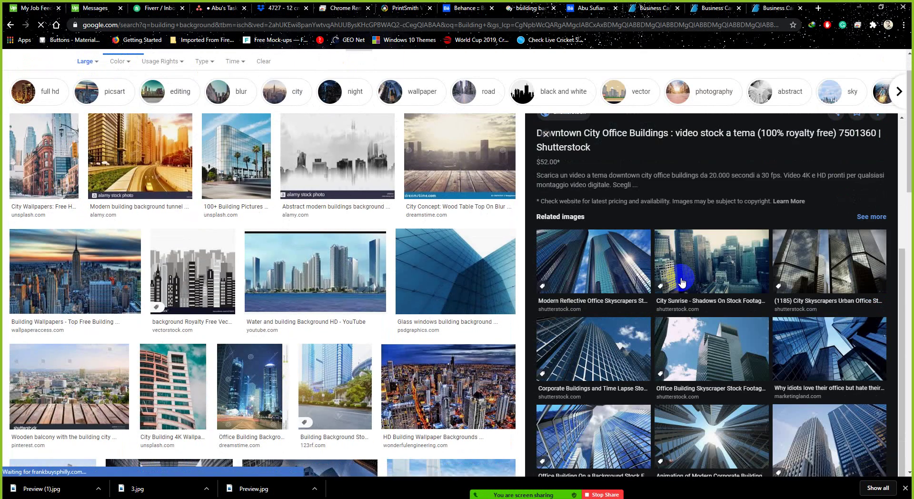
click(614, 259)
scroll(717, 299, up, 1)
scroll(706, 310, down, 2)
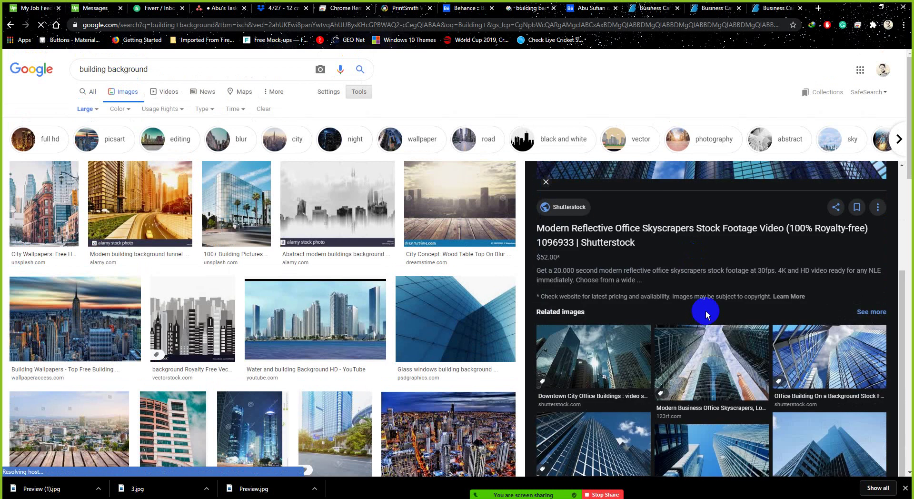
scroll(706, 311, down, 1)
click(588, 317)
scroll(688, 296, up, 1)
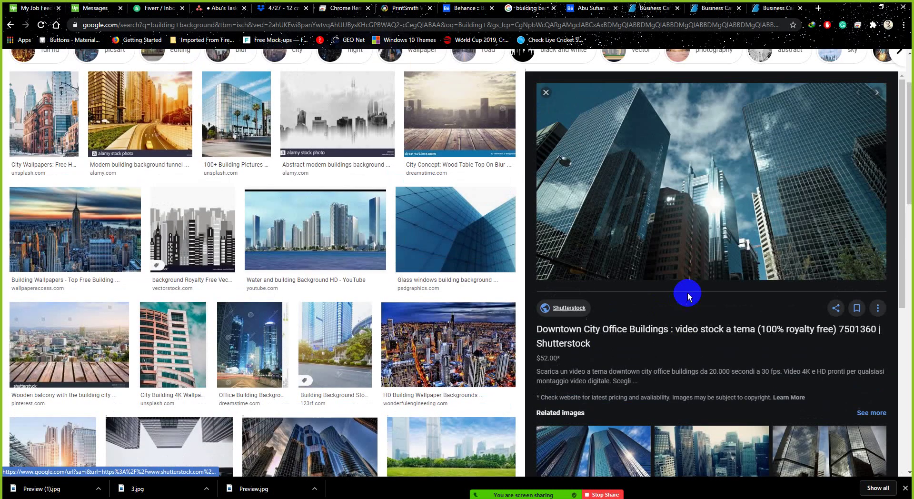
Step: Save the previewed Downtown City Office Buildings picture as 1.jpg in the Images folder of GD #110
scroll(688, 295, up, 2)
right_click(693, 261)
click(705, 350)
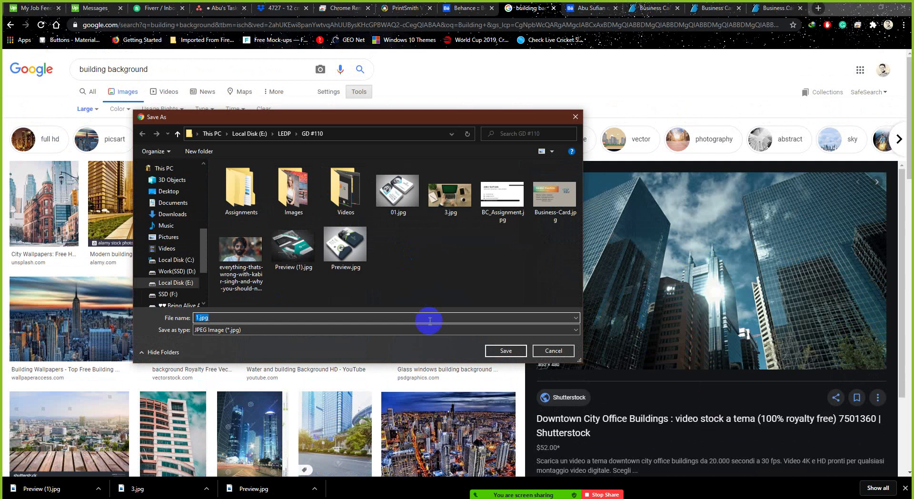
double_click(293, 189)
click(505, 350)
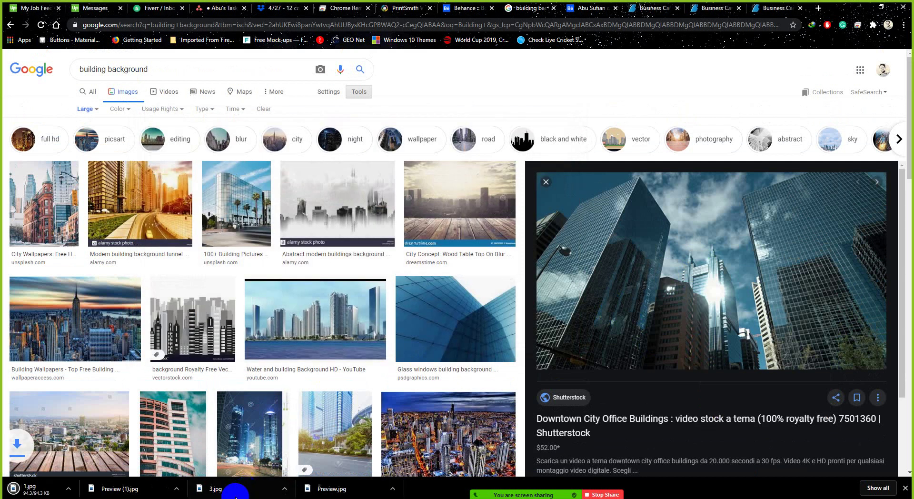
Step: Switch to Photoshop and place 1.jpg from the Images folder as an embedded image in the business card document
click(220, 493)
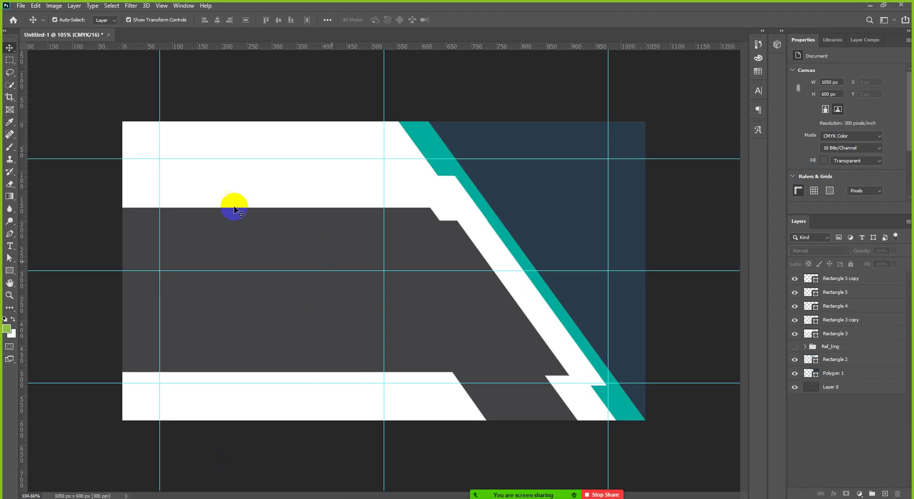
click(21, 5)
click(51, 197)
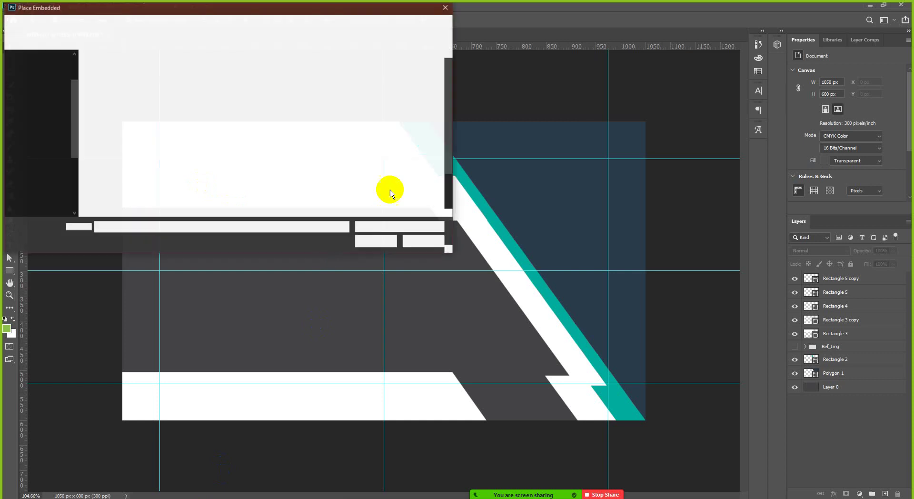
double_click(160, 79)
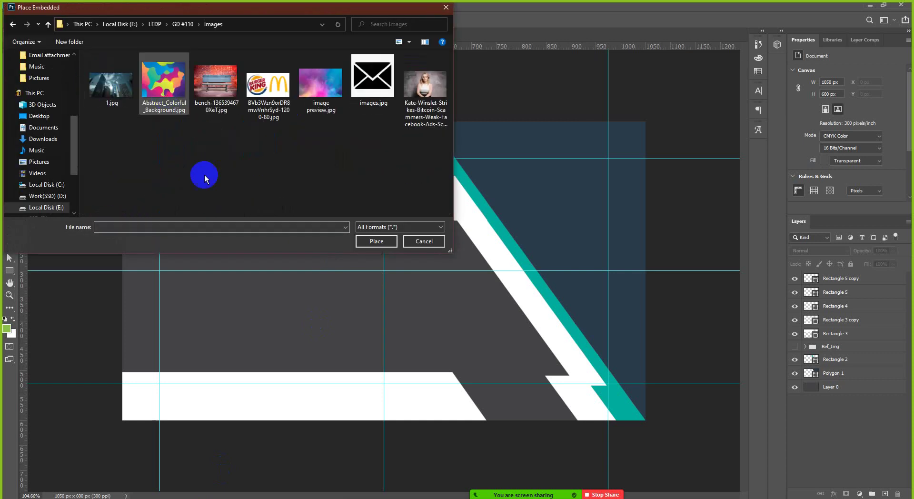
double_click(115, 81)
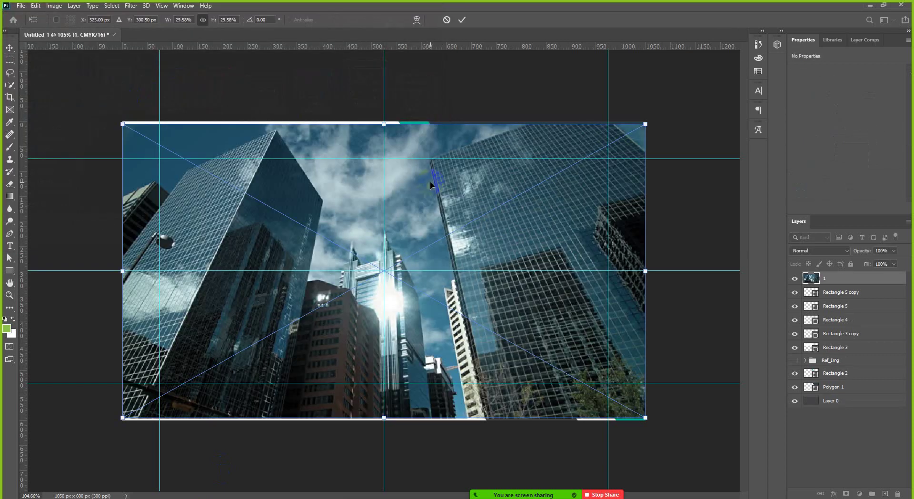
key(ctrl+minus)
click(462, 19)
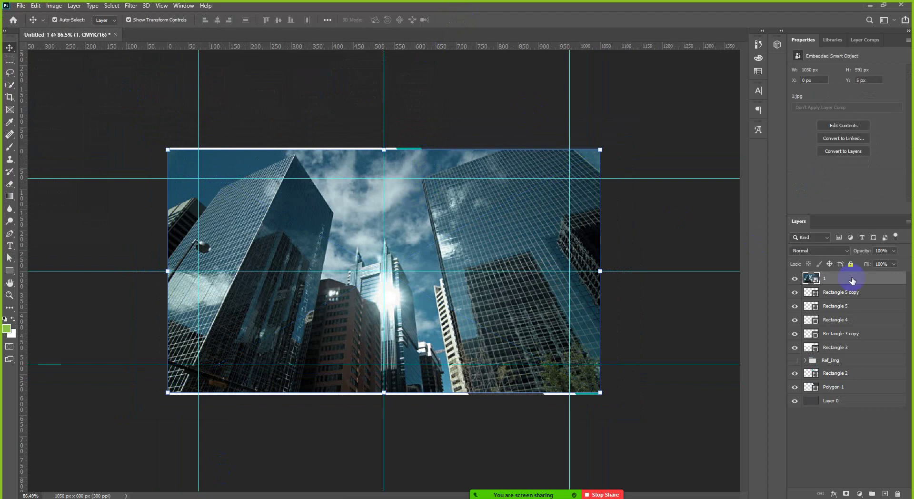
Step: Move the building photo layer directly above Polygon 1 and clip it to that shape
drag(848, 286, 855, 386)
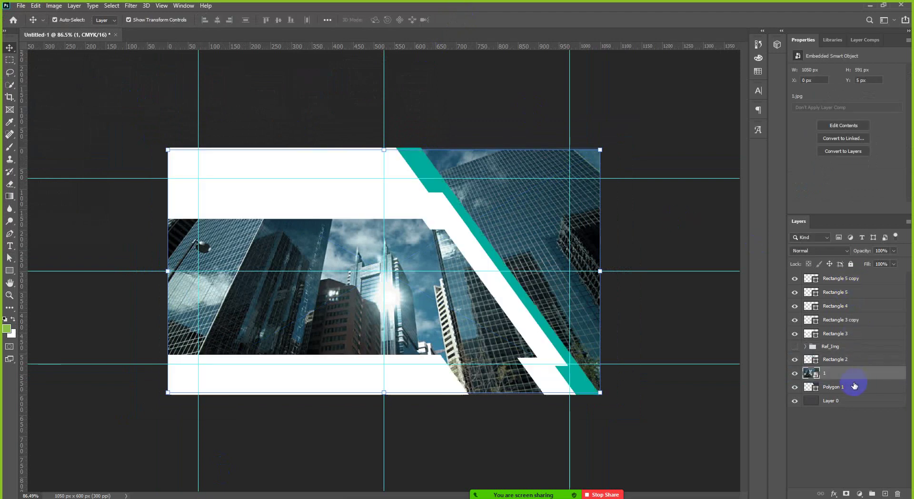
alt+click(847, 378)
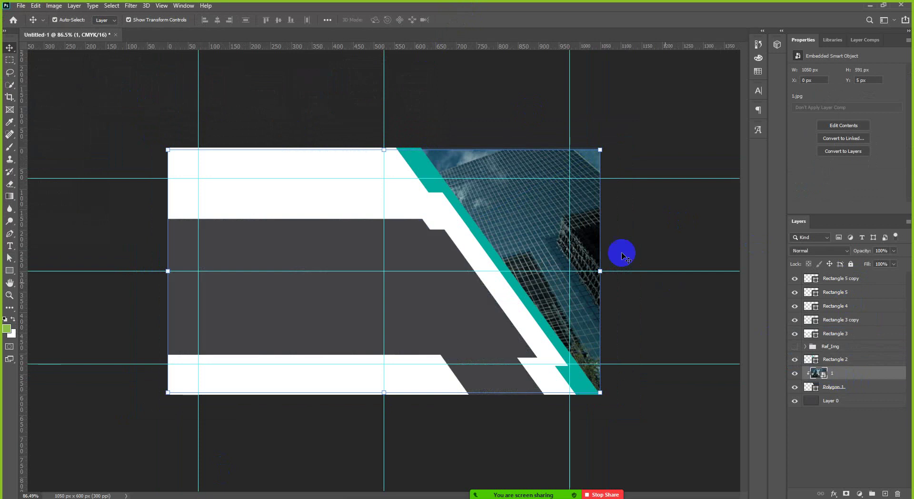
Step: Shift the clipped building photo horizontally to about X 208 px, leaving its size unchanged, and deselect it
scroll(591, 238, down, 2)
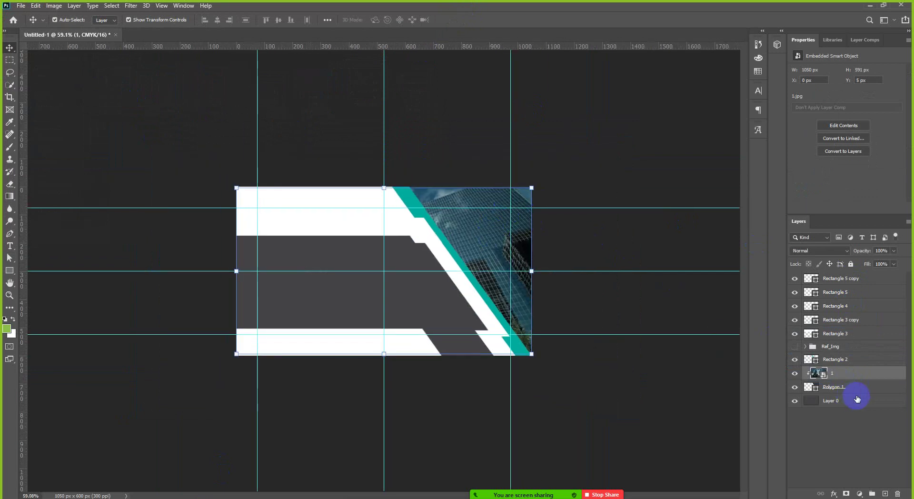
click(237, 355)
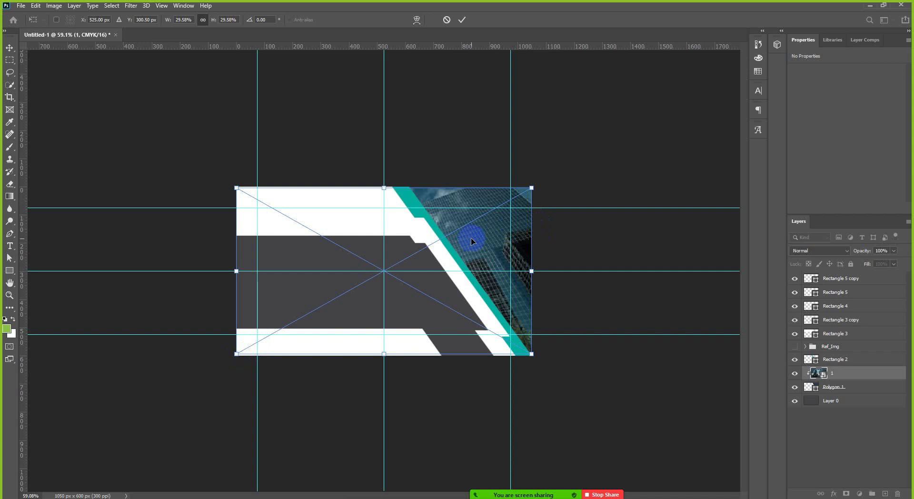
click(446, 19)
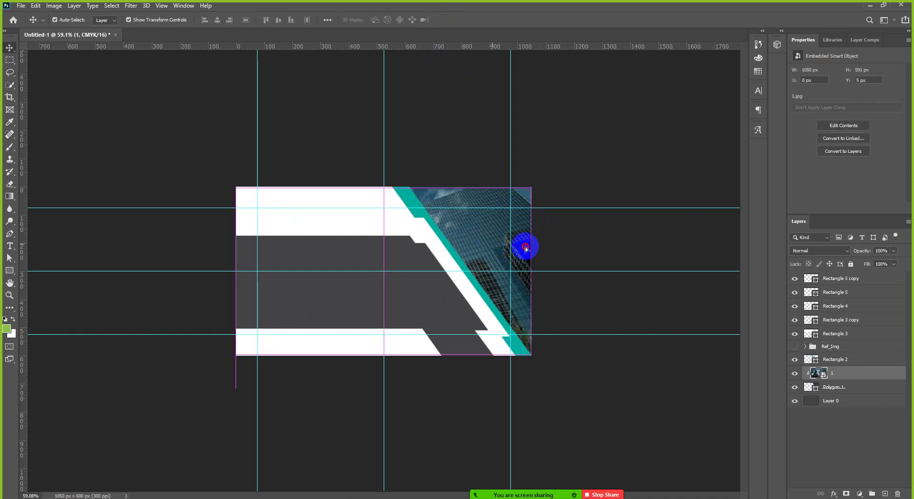
drag(526, 247, 553, 227)
drag(553, 228, 554, 227)
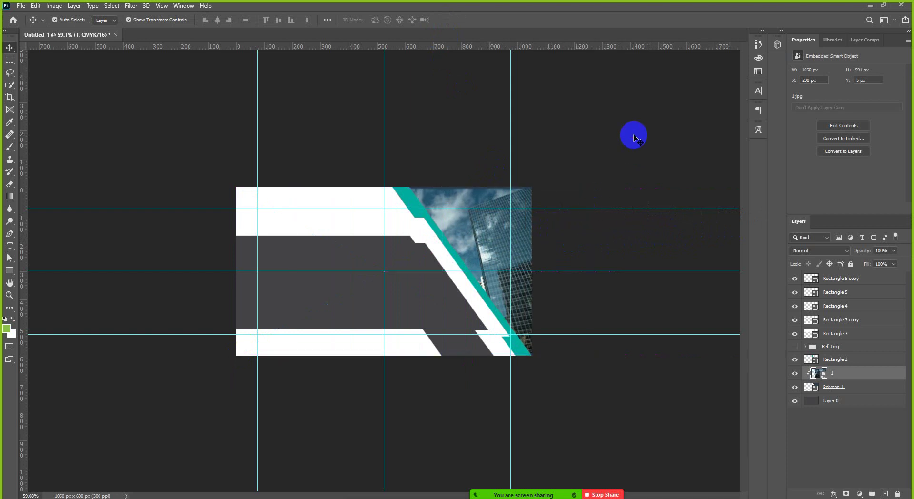
click(633, 135)
Step: Examine the stacking and extents of the clipped photo, Polygon 1, Layer 0 and the white card shapes
scroll(543, 250, down, 2)
scroll(458, 251, up, 1)
click(817, 378)
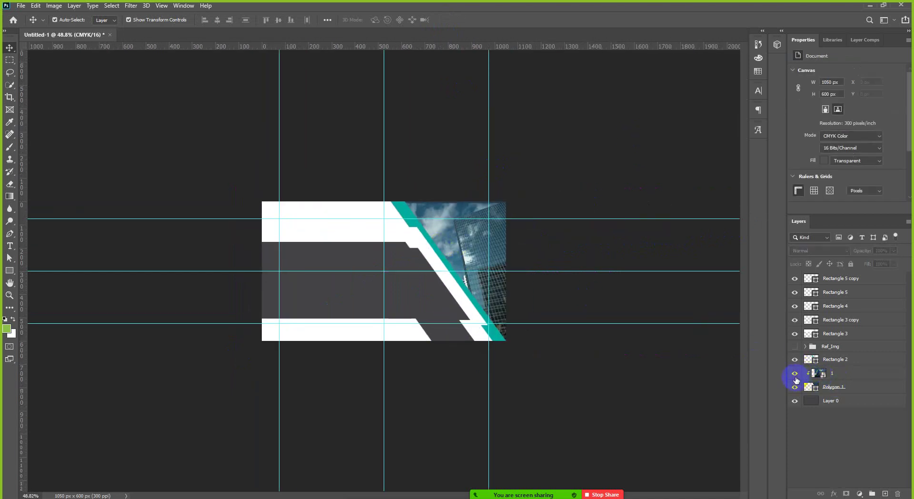
click(850, 386)
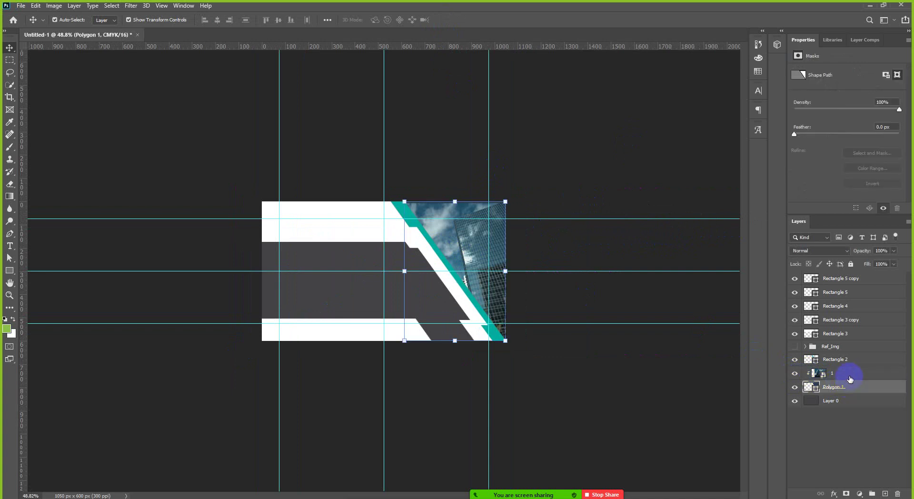
click(850, 374)
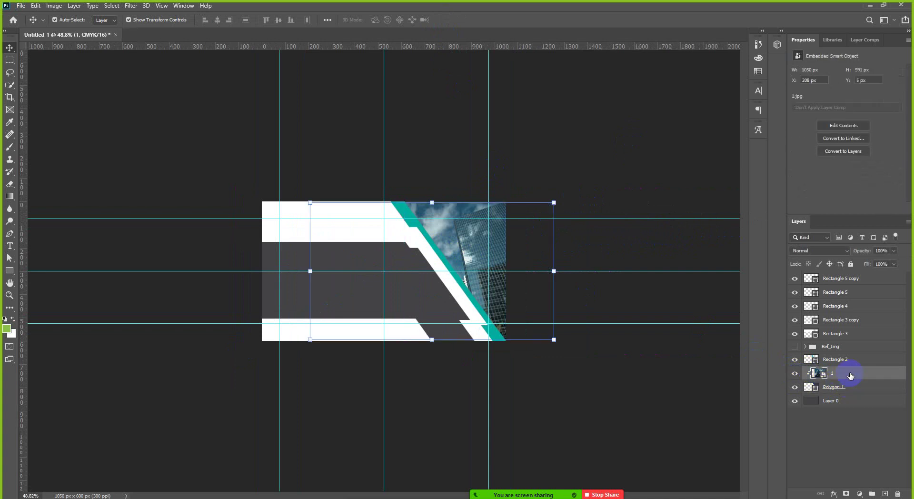
click(853, 403)
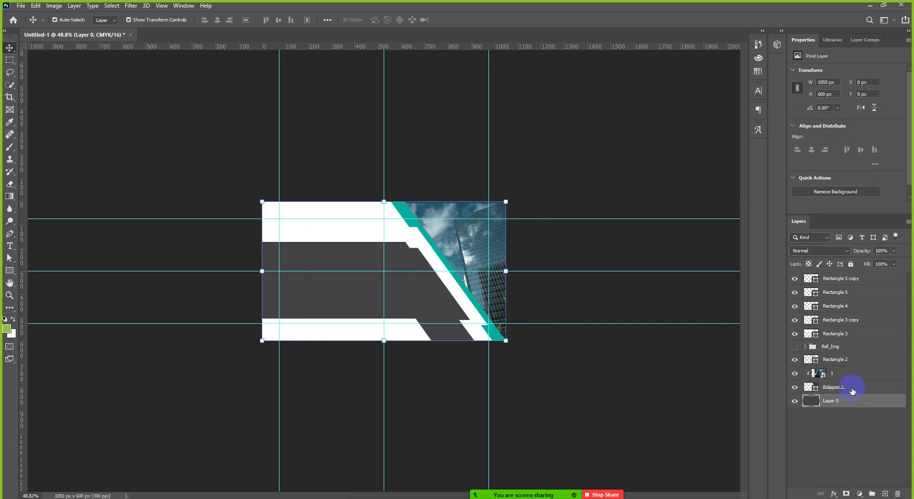
click(852, 388)
shift+click(852, 375)
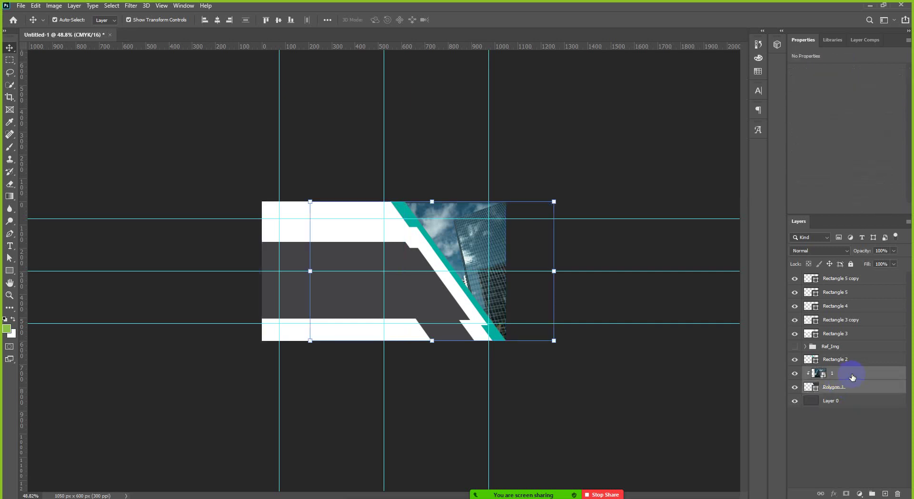
click(495, 232)
click(320, 228)
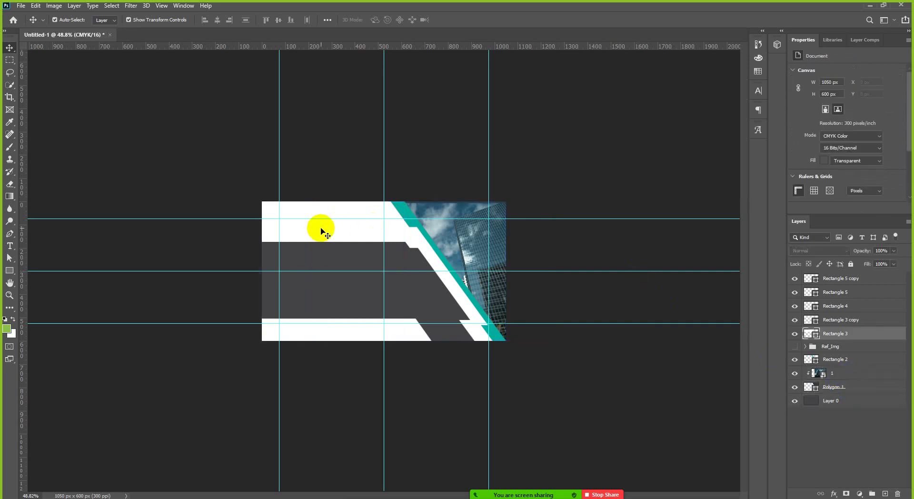
click(353, 330)
click(601, 390)
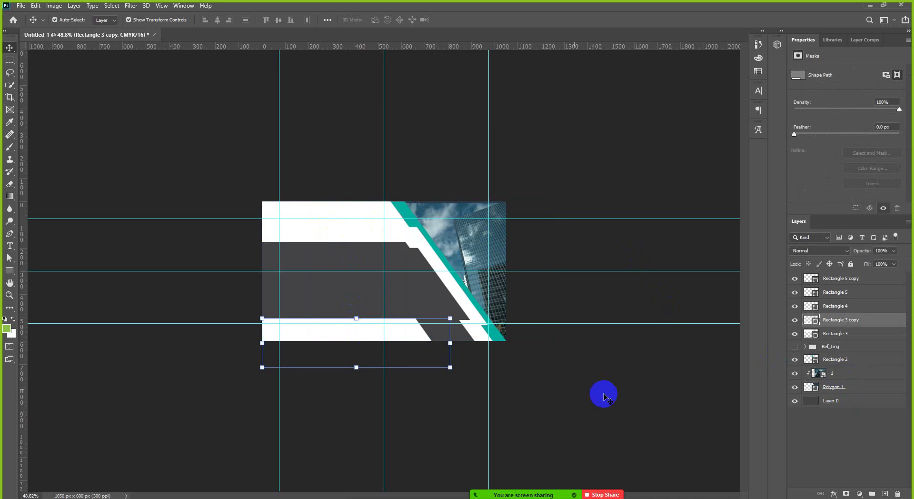
scroll(524, 271, up, 2)
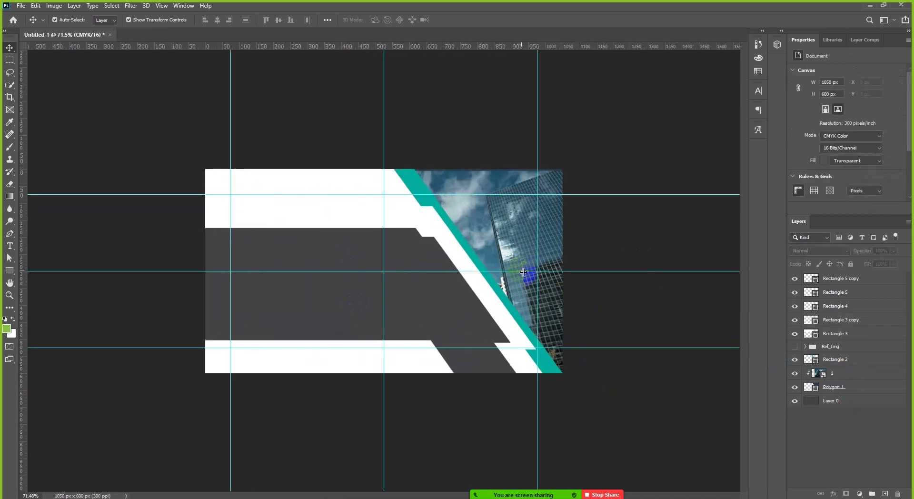
Step: Show the Ref_Img group to compare the card with the reference design, and hide it again
click(811, 359)
click(795, 346)
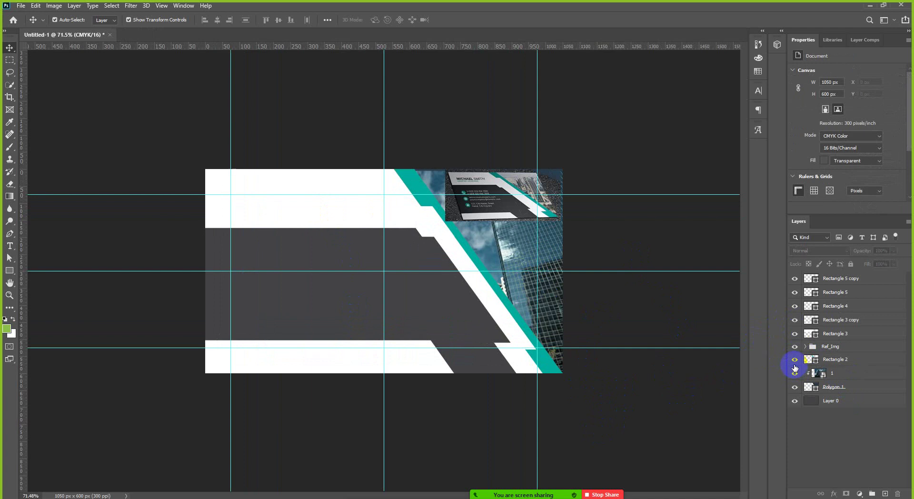
click(795, 347)
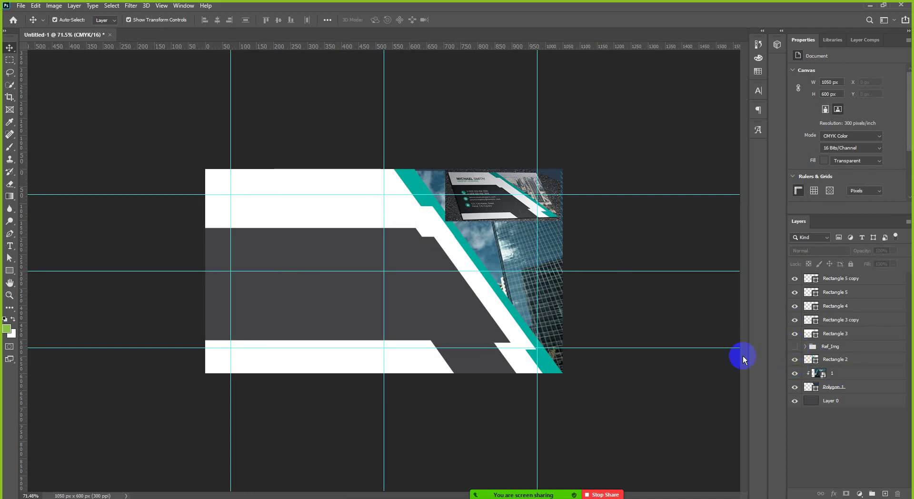
Step: Delete the building photo clipped to Polygon 1
click(525, 237)
key(Delete)
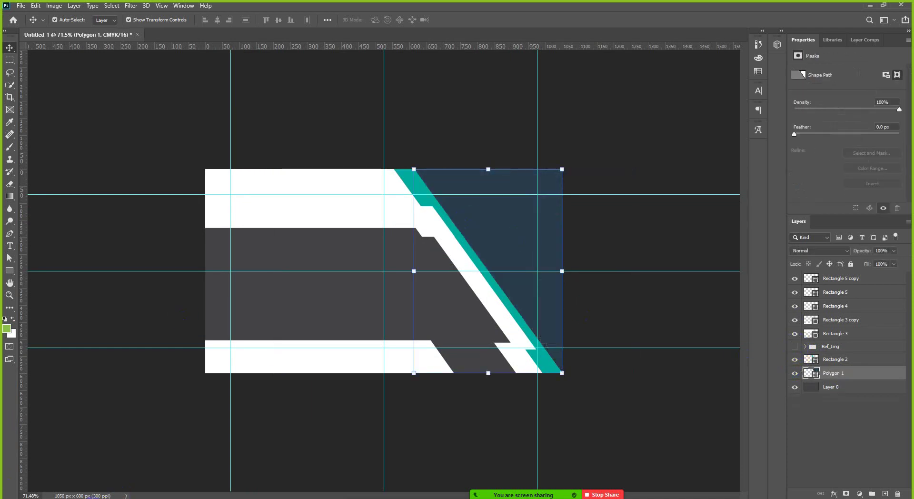
Step: Switch to the browser and preview New York skyline photos and their related images in the building background results
key(alt+Tab)
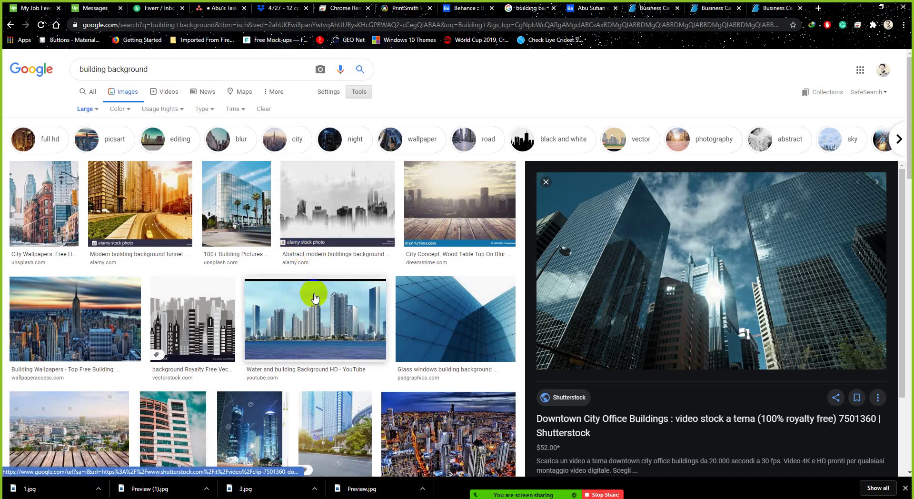
click(84, 336)
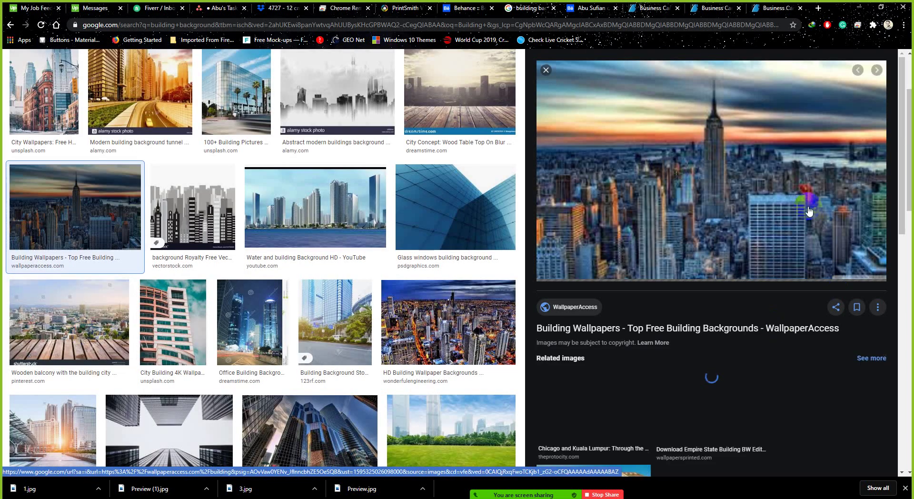
scroll(794, 211, down, 4)
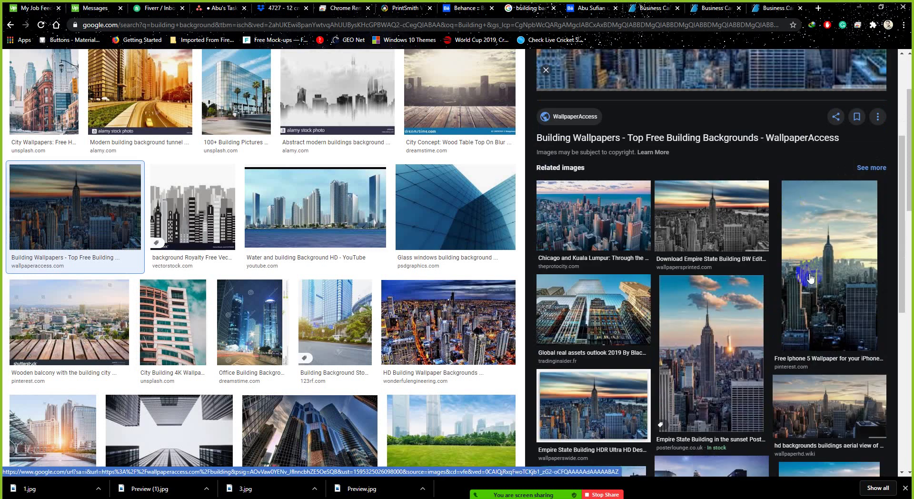
scroll(811, 278, up, 4)
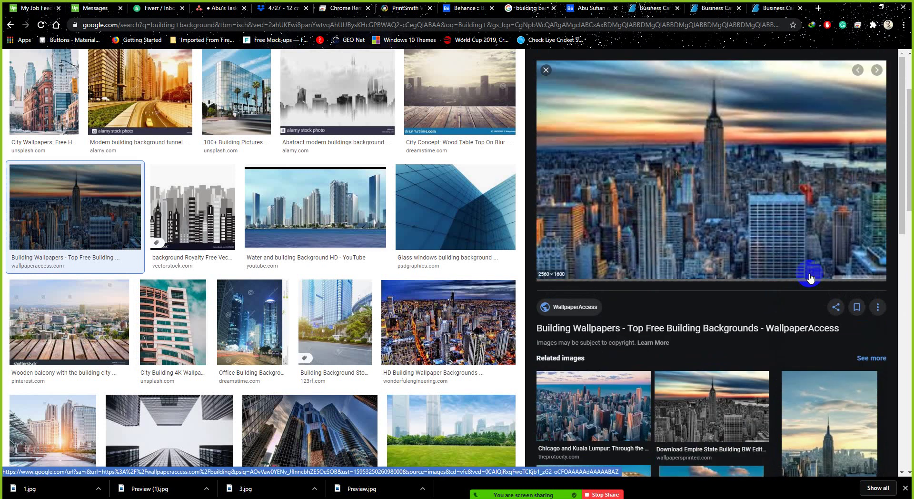
scroll(811, 278, down, 3)
scroll(811, 278, up, 3)
scroll(811, 278, down, 2)
click(833, 362)
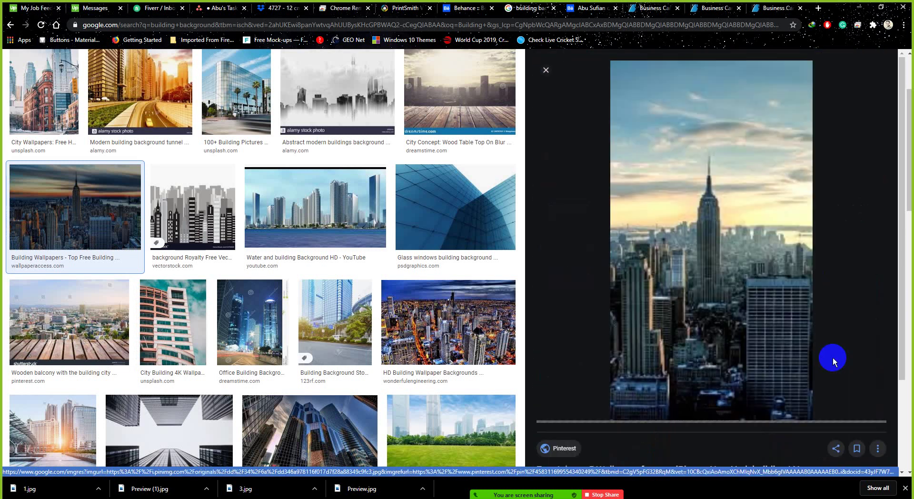
scroll(619, 257, down, 7)
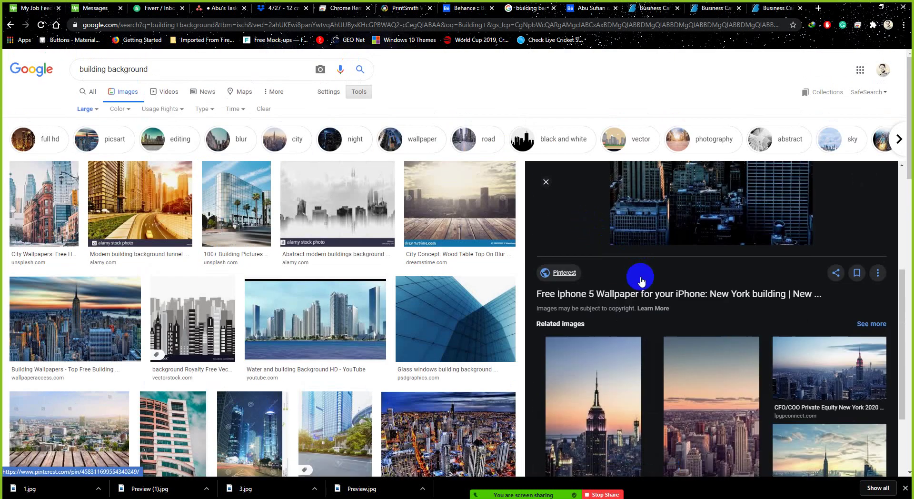
click(819, 360)
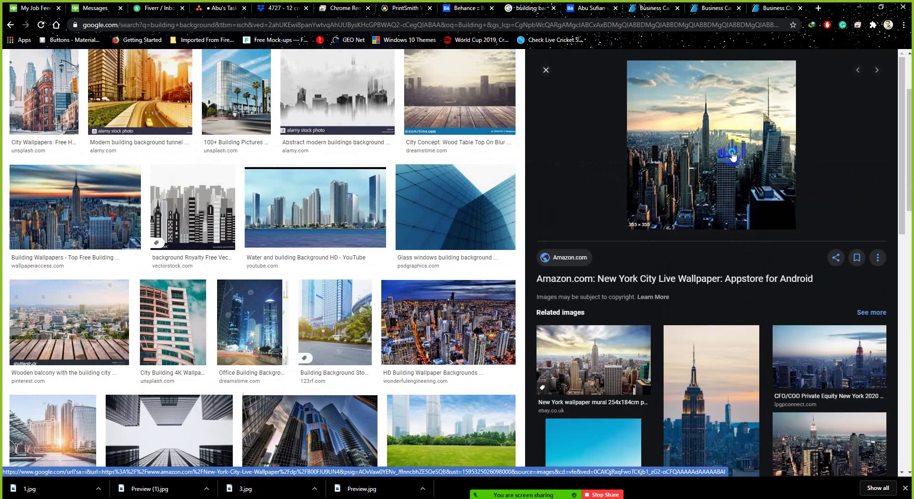
right_click(732, 155)
click(719, 166)
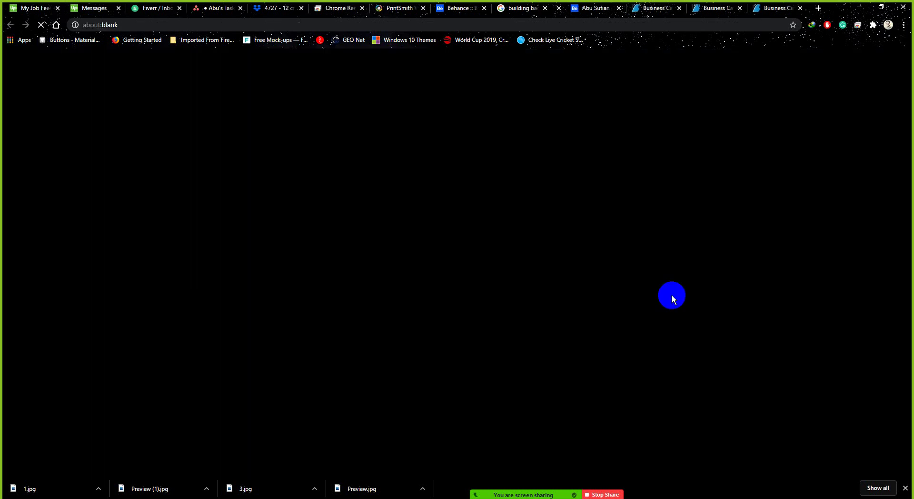
click(571, 9)
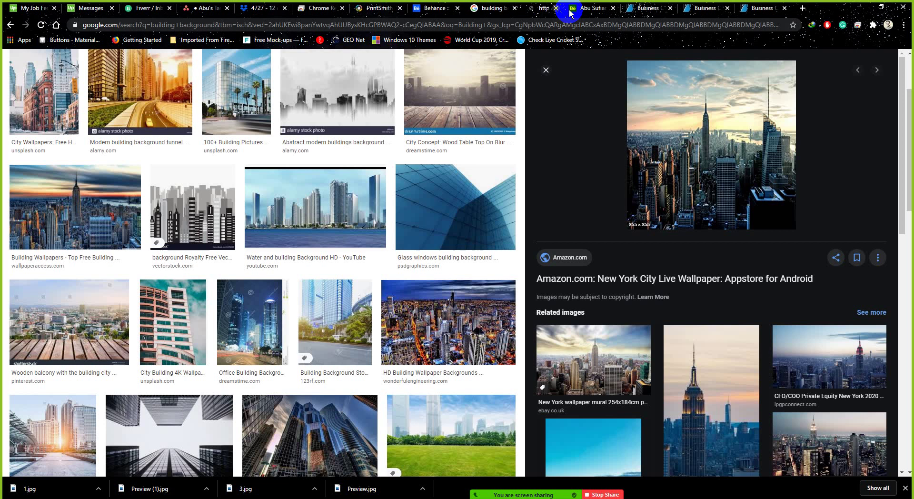
Step: Preview the eBay New York wallpaper mural photo and save it as new-york-city-skyline-paper-wallpaper-28703-p.jpg in the Images folder
click(606, 365)
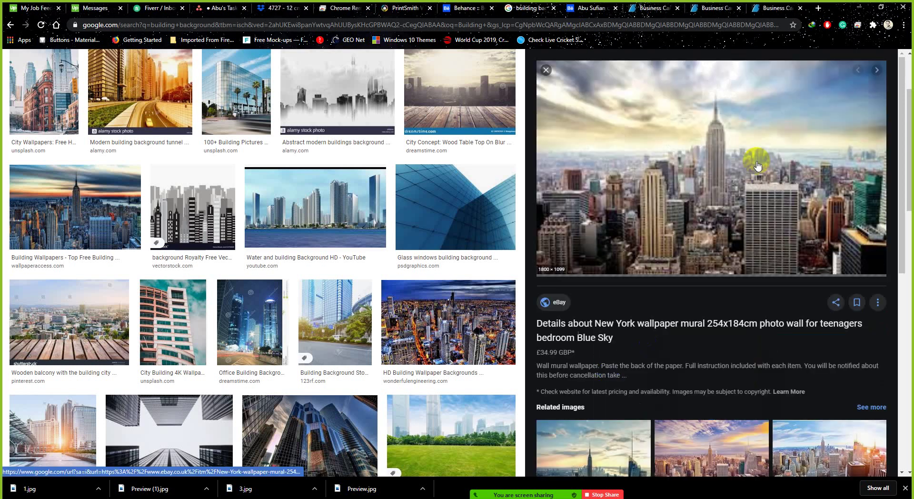
scroll(706, 212, down, 2)
scroll(707, 212, up, 2)
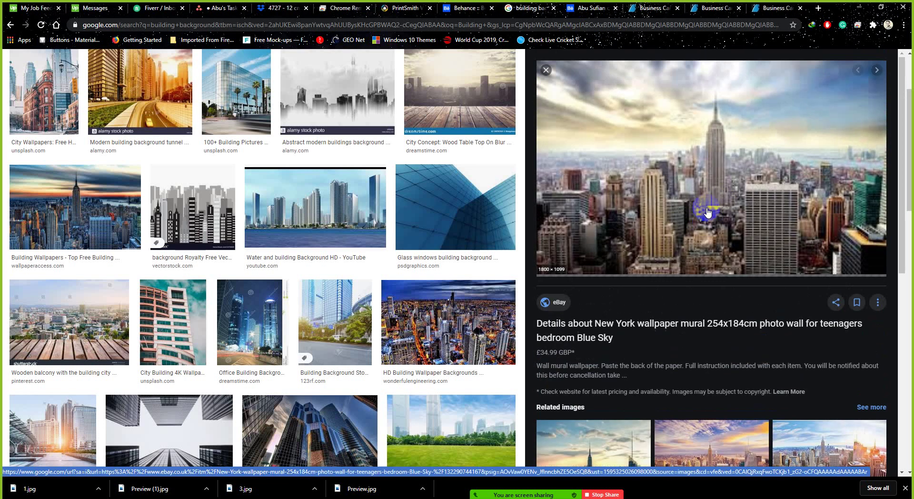
scroll(722, 204, down, 4)
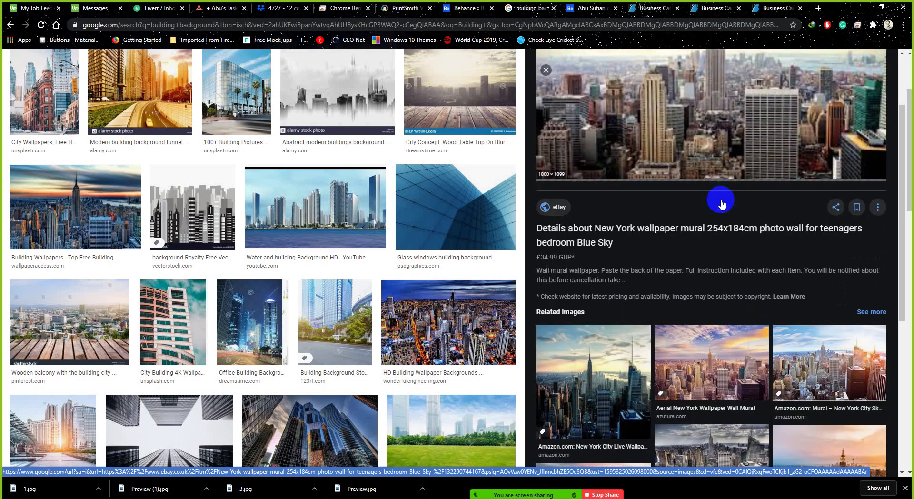
scroll(721, 200, up, 4)
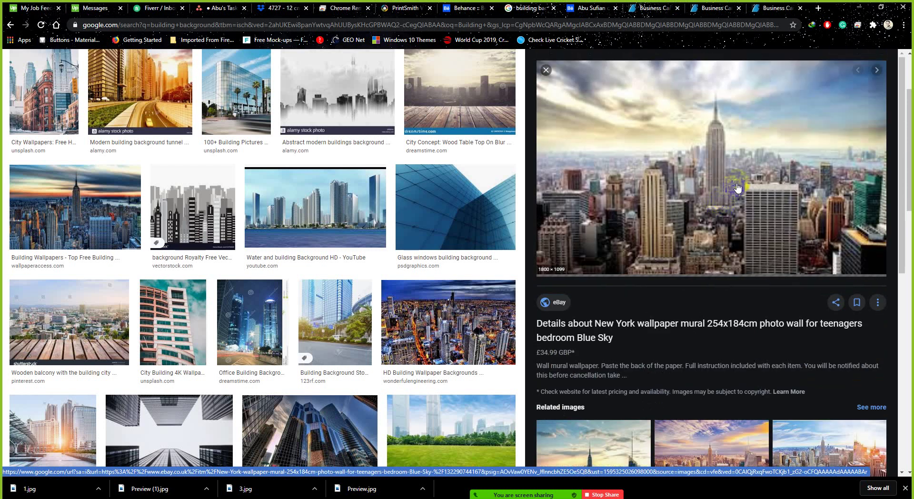
scroll(738, 188, down, 2)
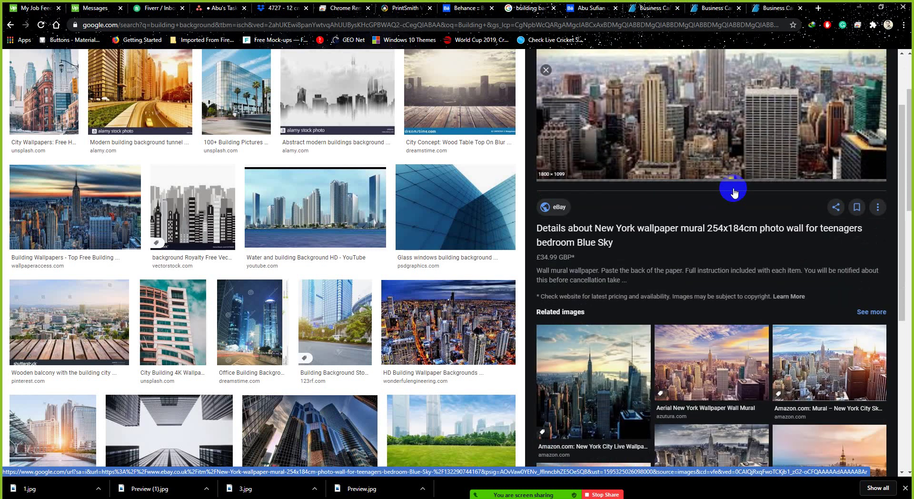
scroll(734, 193, up, 2)
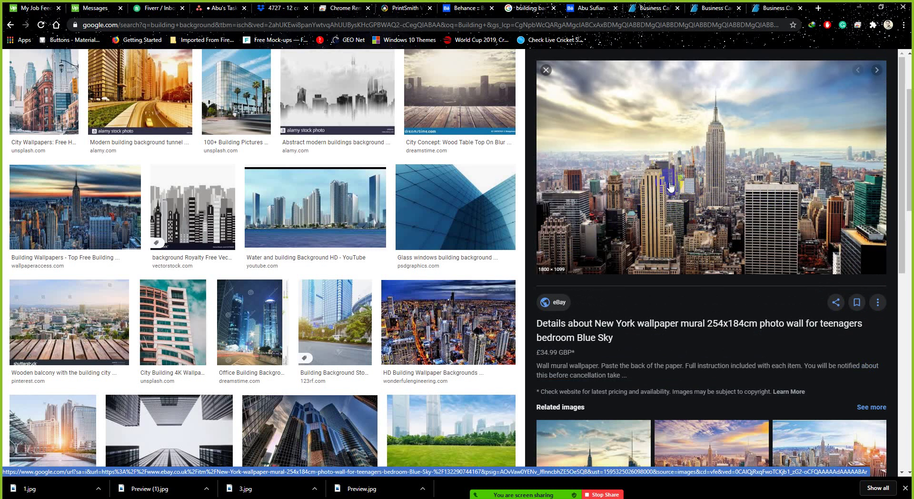
right_click(671, 186)
click(714, 259)
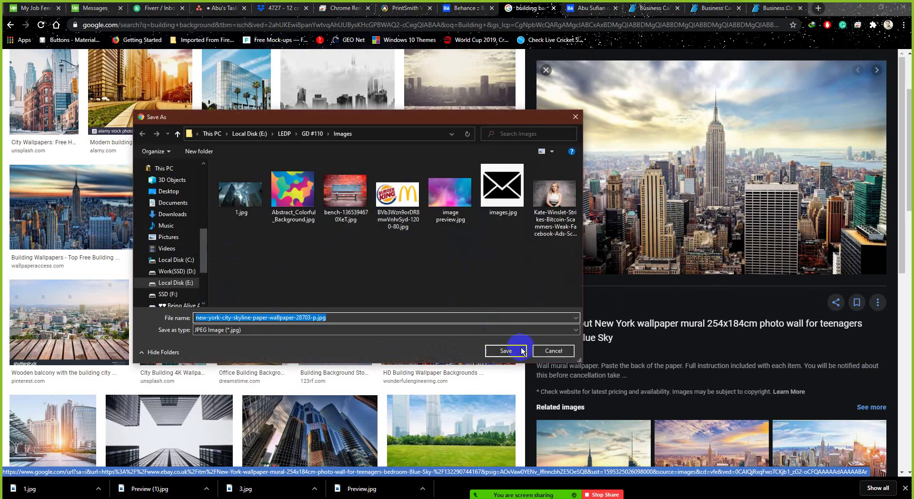
click(506, 351)
Step: Switch to Photoshop and place new-york-city-skyline-paper-wallpaper-28703-p.jpg as an embedded image directly above Polygon 1
key(alt+Tab)
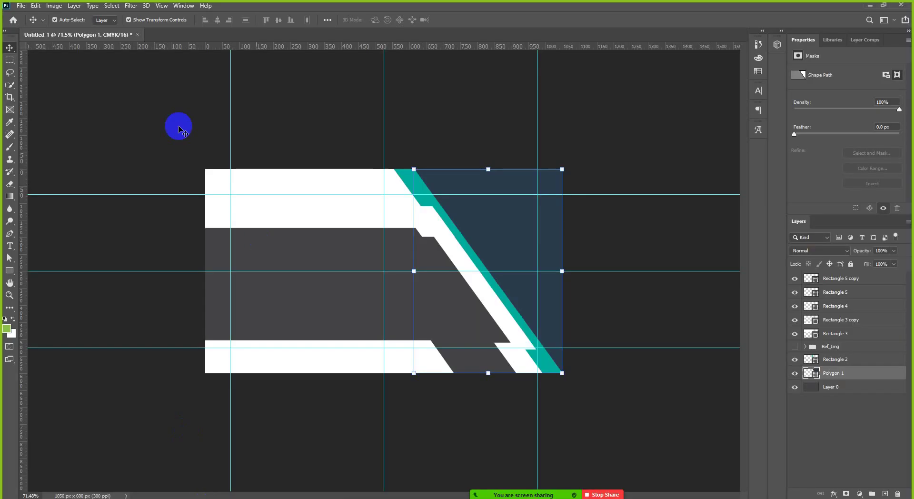
click(22, 6)
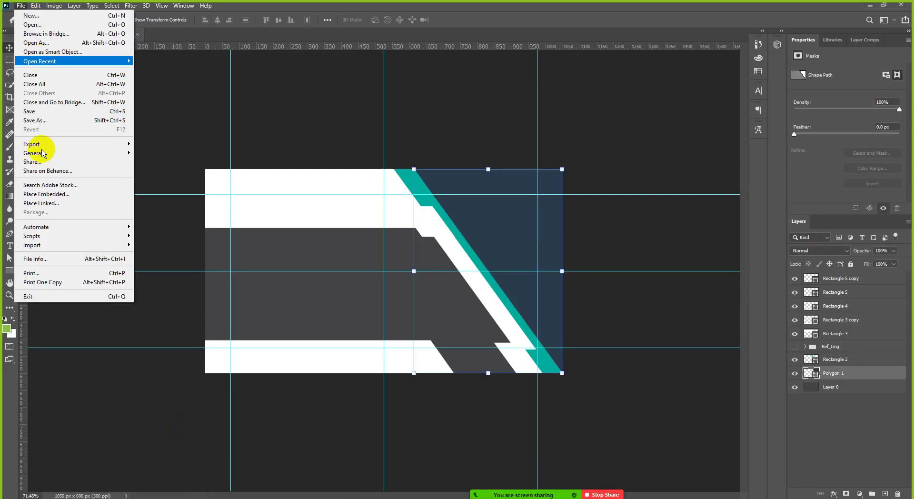
click(57, 200)
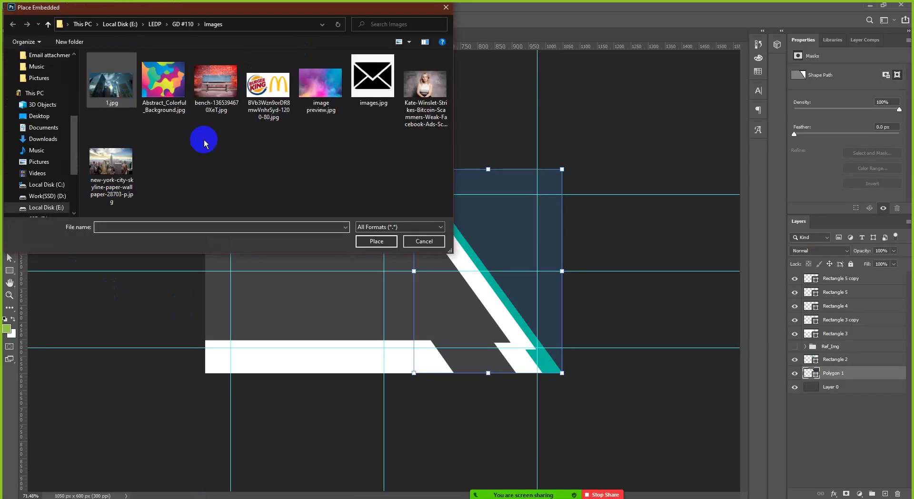
double_click(112, 167)
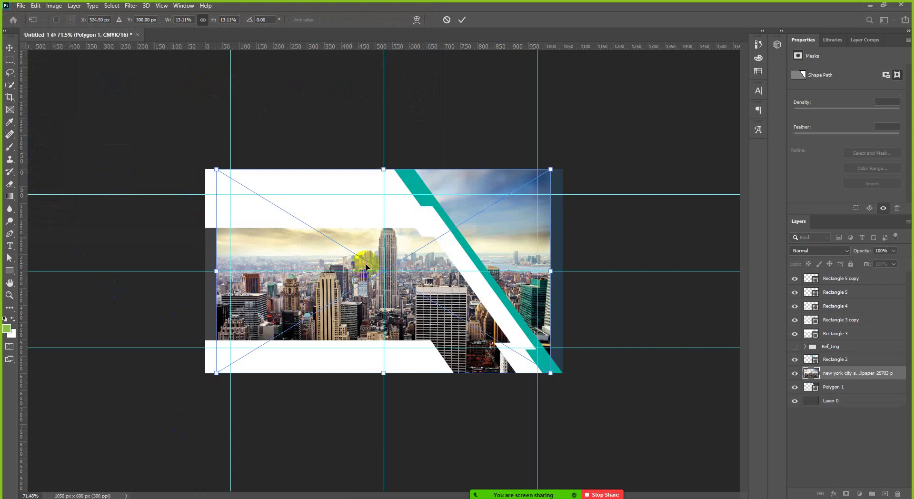
click(462, 20)
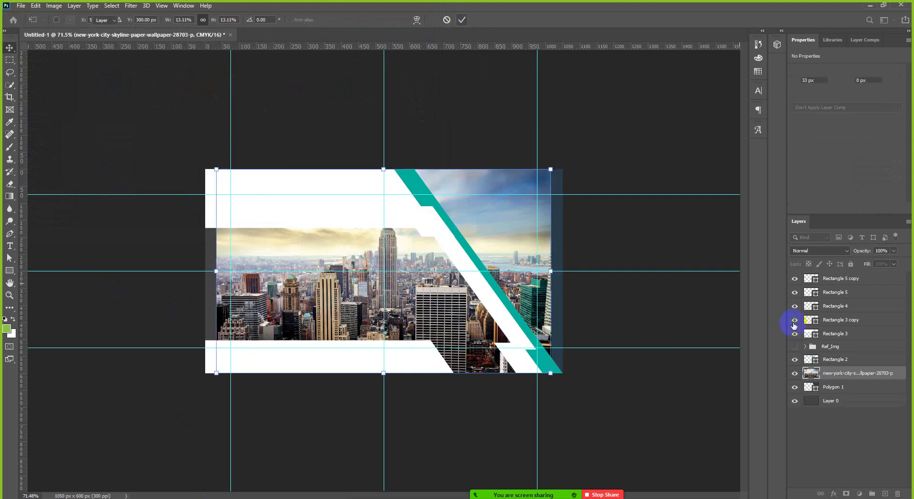
Step: Move the skyline photo to about X 444 px over the angled panel and clip it to Polygon 1
drag(513, 241, 653, 251)
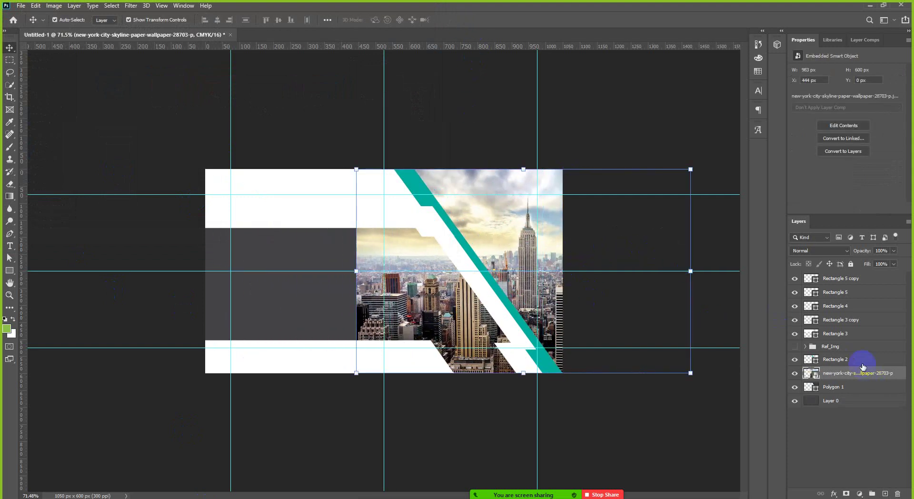
alt+click(855, 378)
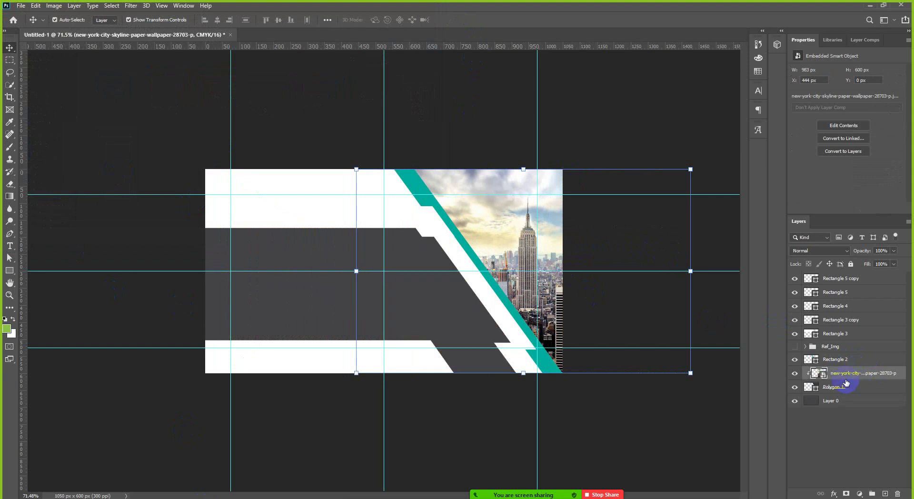
Step: Enlarge the clipped skyline photo from its centre to about 18.34% and raise its centre to about Y 199 px
scroll(517, 230, down, 2)
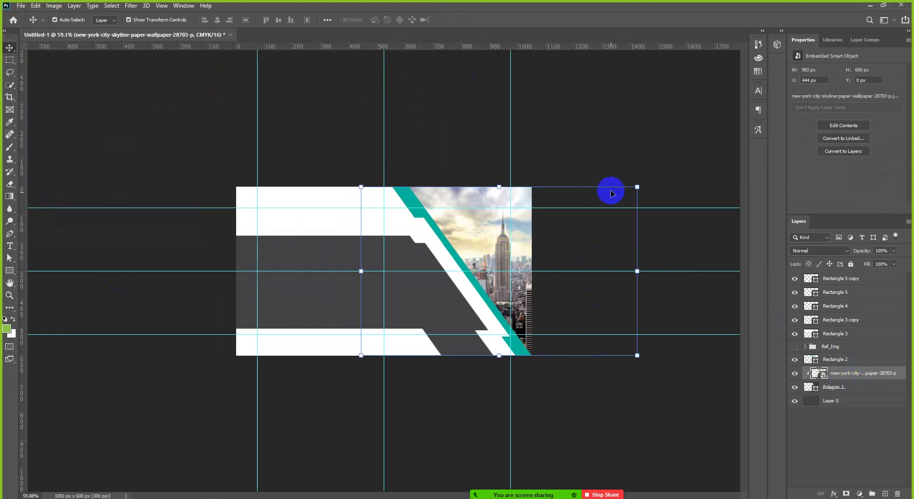
drag(637, 188, 666, 158)
drag(503, 226, 507, 220)
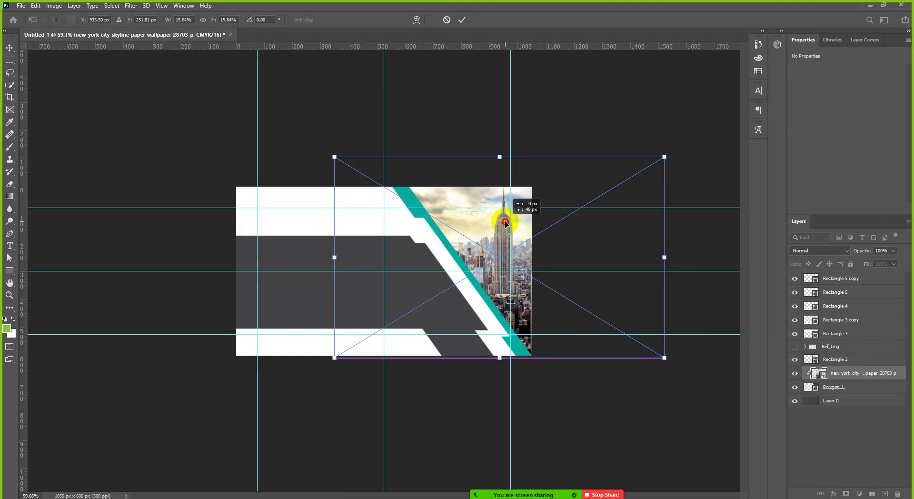
drag(666, 156, 693, 135)
drag(521, 229, 522, 213)
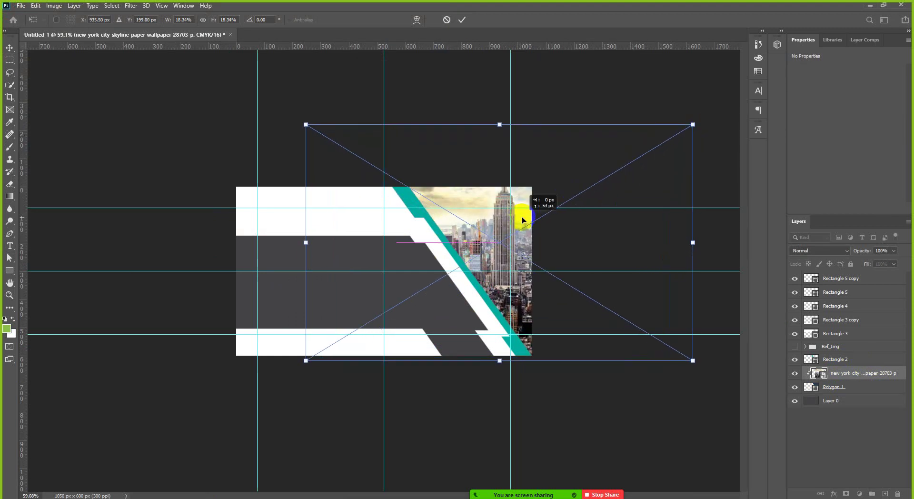
Step: Shift the skyline photo horizontally until its centre is at X 825.5 px, apply the transform and deselect the photo
key(shift+Left)
key(shift+Left)
key(shift+Left)
key(shift+Left)
key(shift+Left)
key(shift+Left)
key(shift+Left)
key(shift+Left)
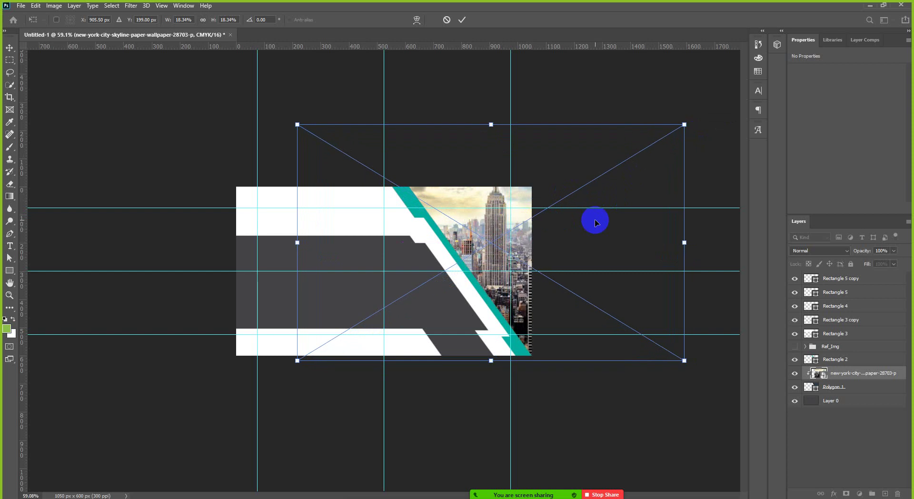
key(shift+Left)
key(shift+Left)
key(shift+Left)
key(shift+Left)
key(shift+Left)
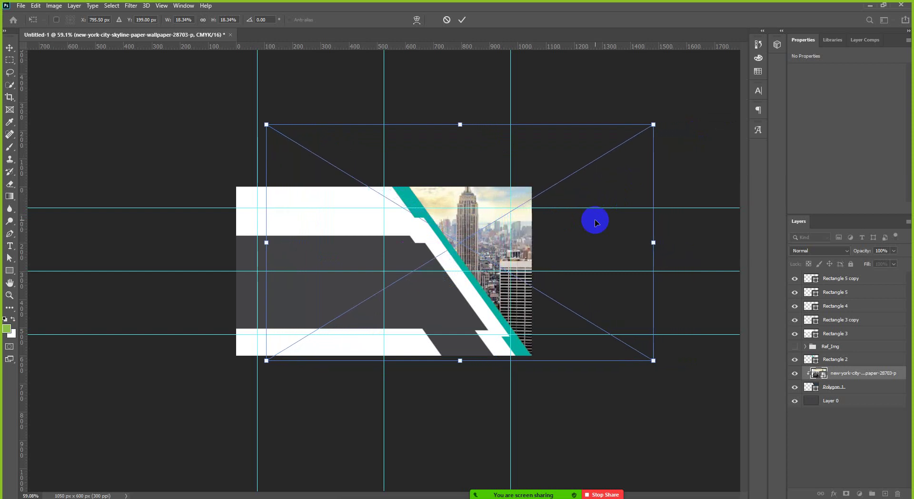
key(shift+Right)
key(shift+Right)
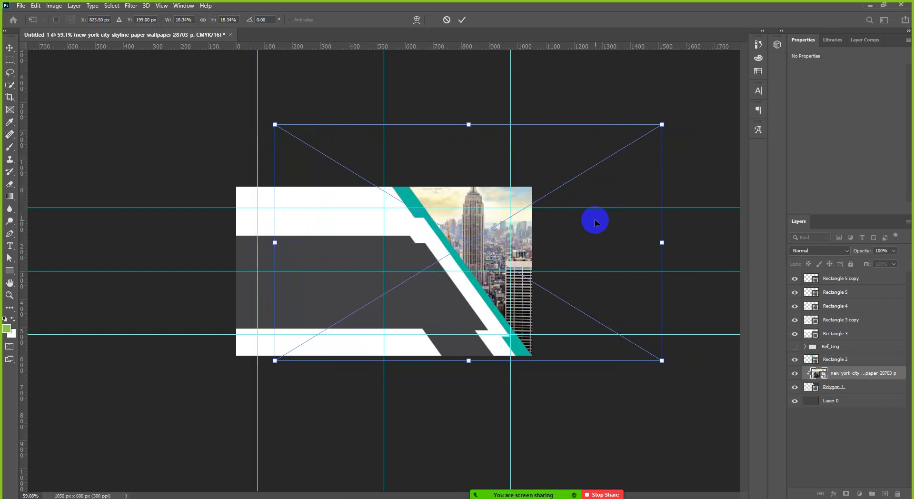
click(468, 23)
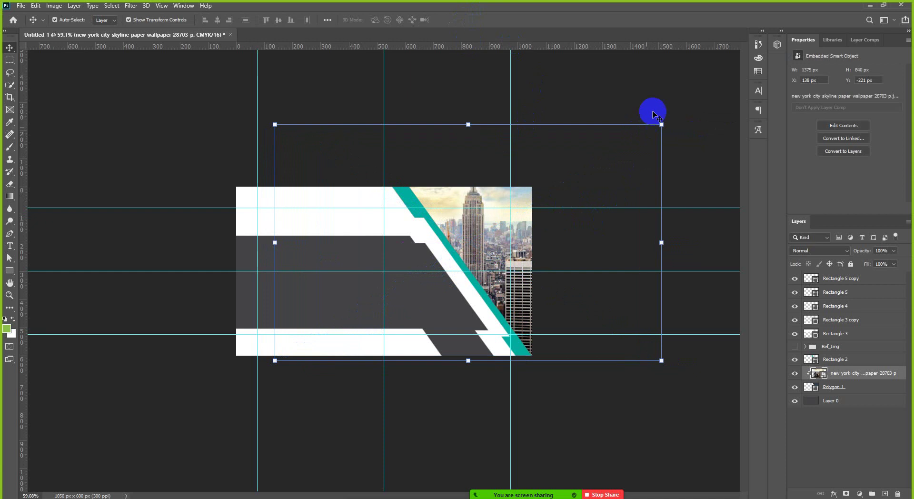
click(537, 214)
Step: Examine the card with its new skyline photo, compare it with the Ref_Img reference design and hide the reference again
scroll(439, 248, up, 3)
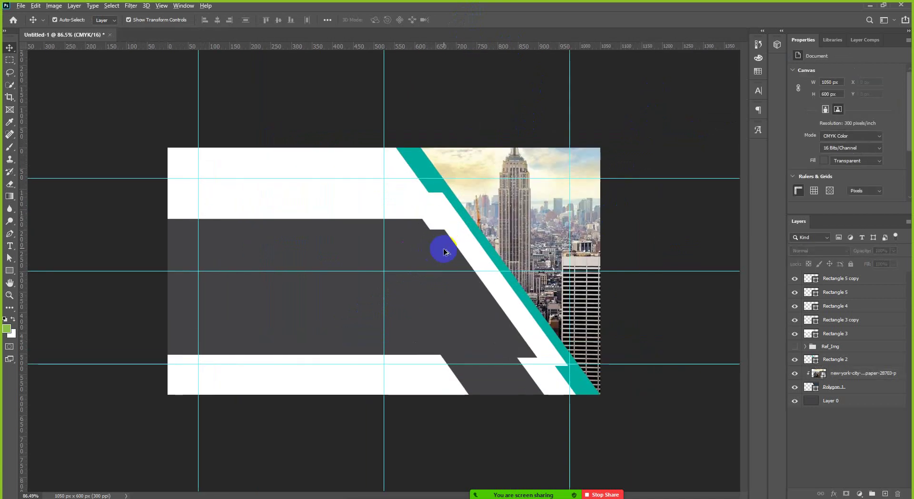
scroll(438, 249, down, 2)
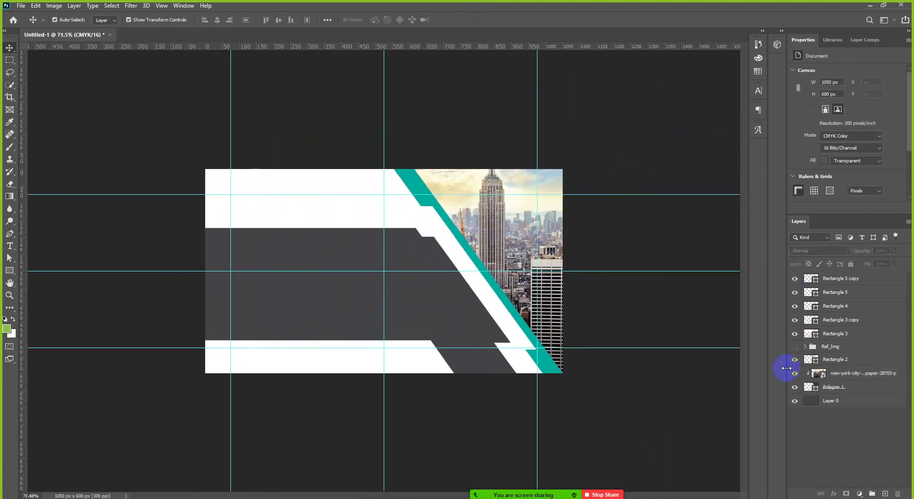
click(796, 352)
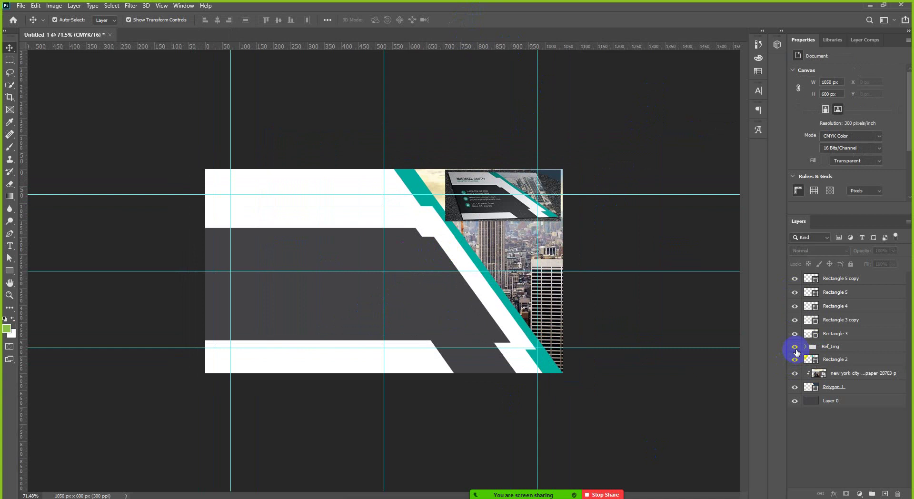
click(793, 348)
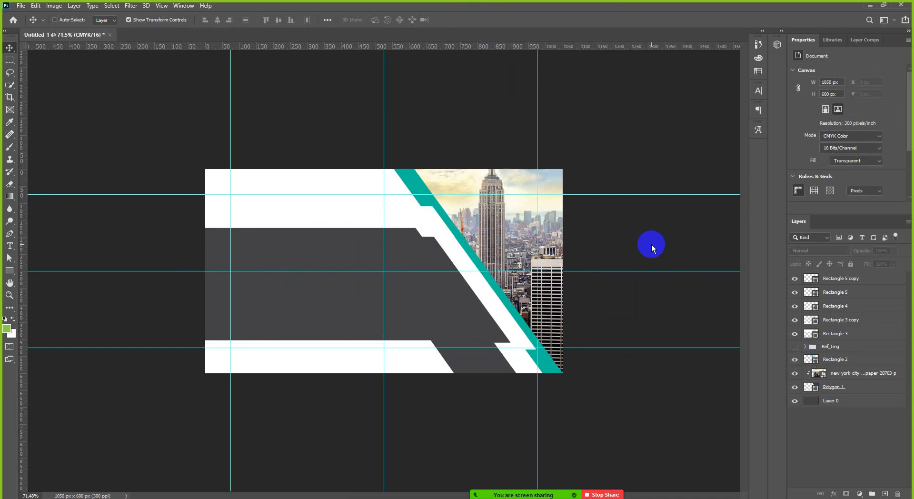
Step: Start a web export of the business card as JPEG with the image width set to 2500 px
key(ctrl+alt+shift+s)
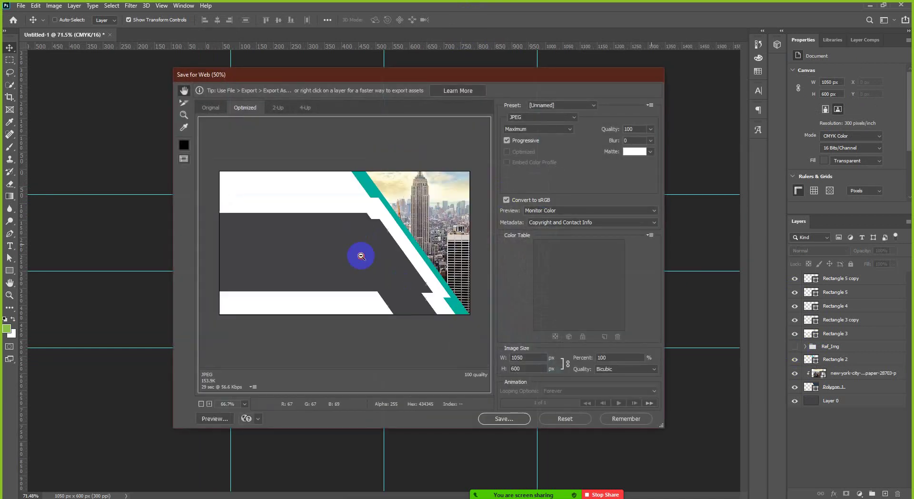
alt+click(361, 256)
double_click(528, 357)
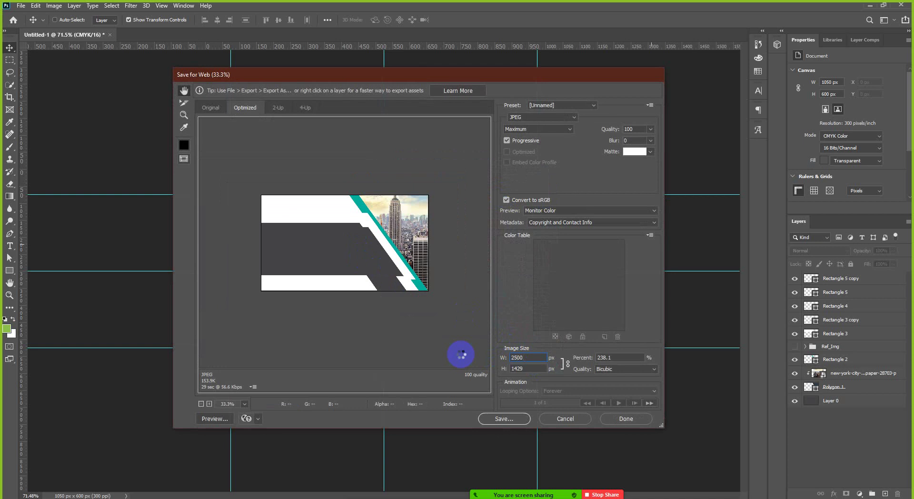
click(501, 424)
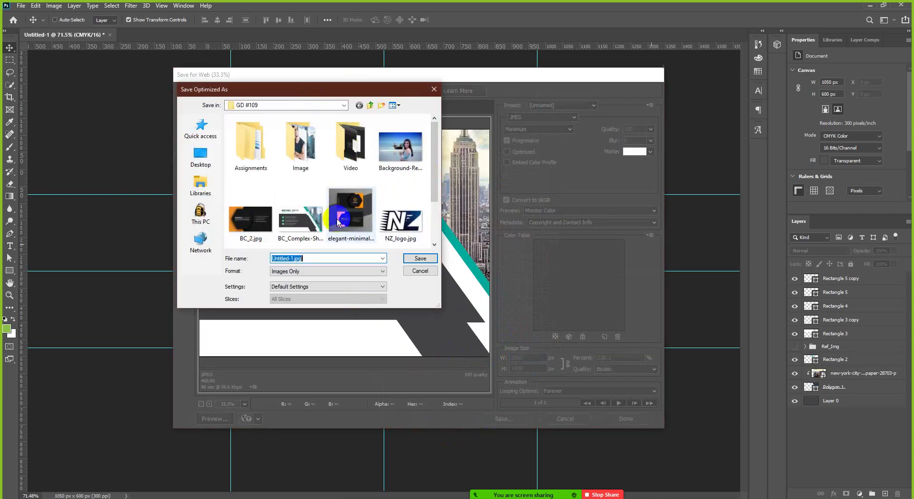
Step: Save the exported card image as BC_3 in the GD #110 folder
click(360, 105)
double_click(247, 138)
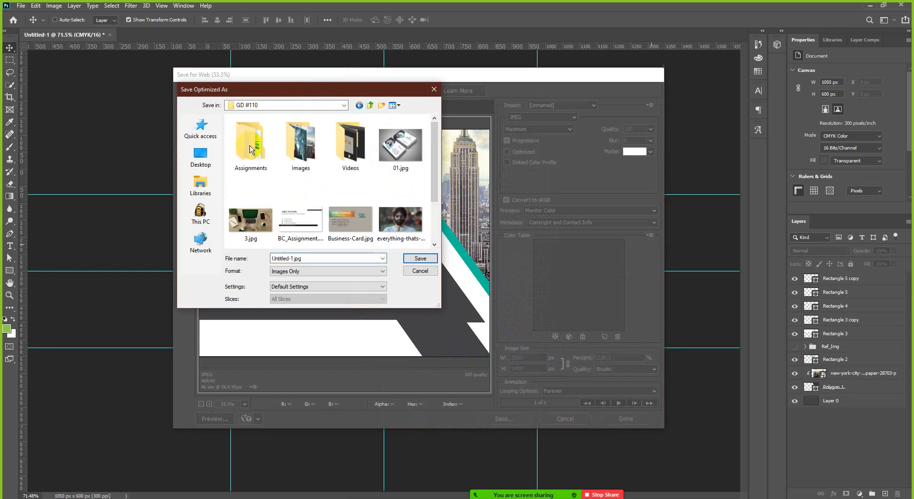
scroll(351, 185, down, 2)
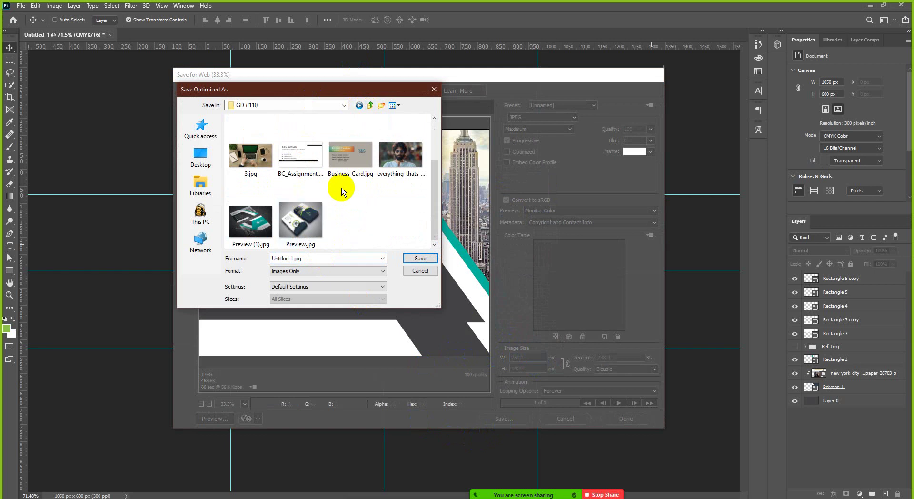
double_click(313, 259)
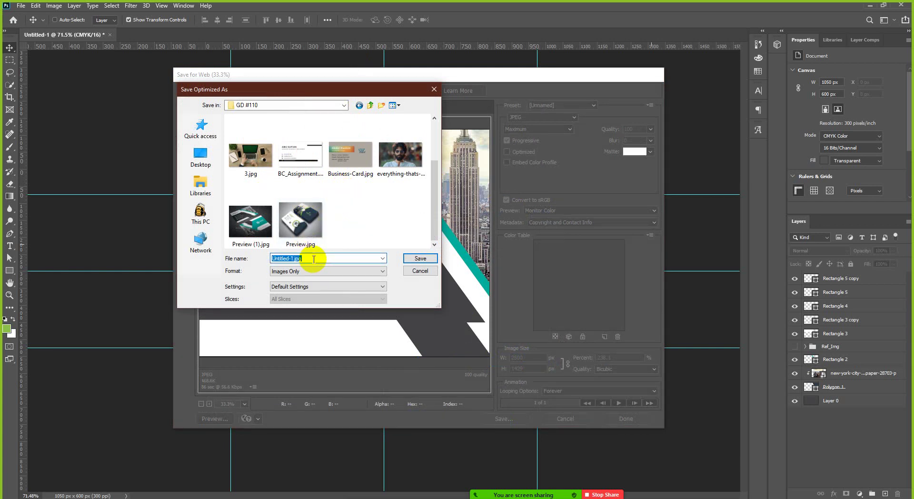
text(BC_)
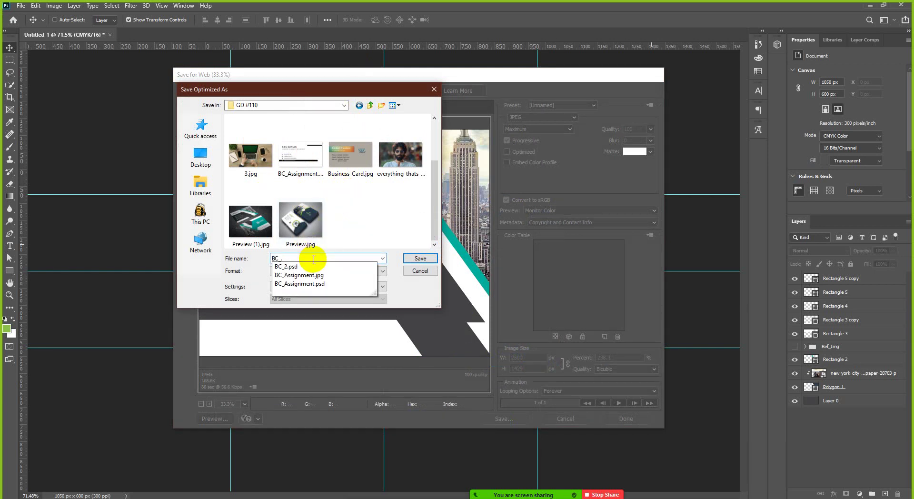
key(Return)
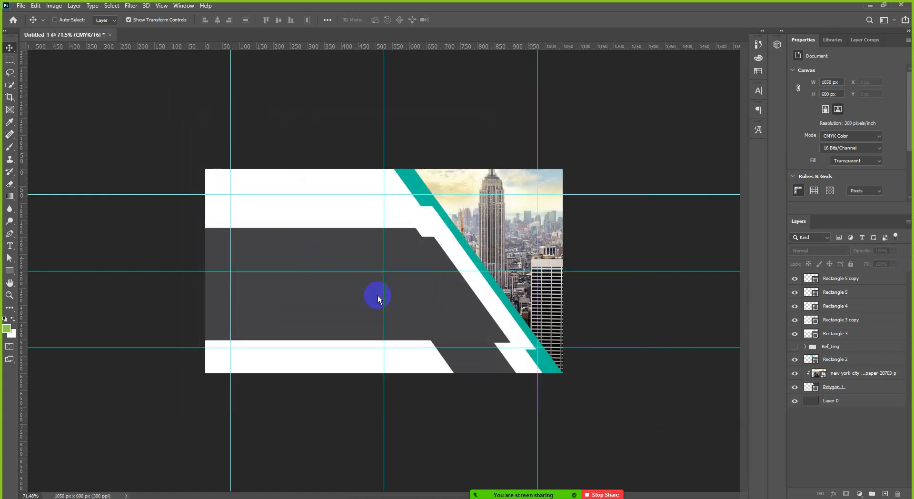
Step: Save the layered document as BC_3 in Photoshop format in the GD #110 folder, keeping Maximize Compatibility on
key(ctrl+shift+s)
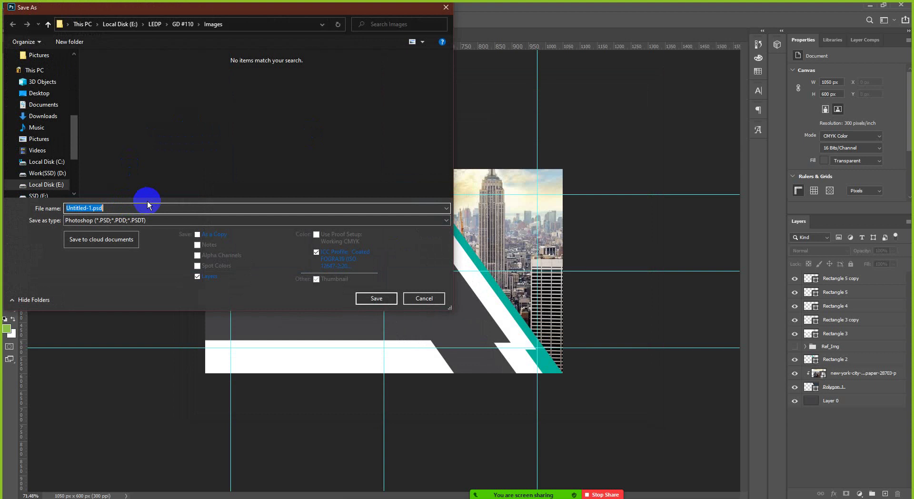
click(183, 23)
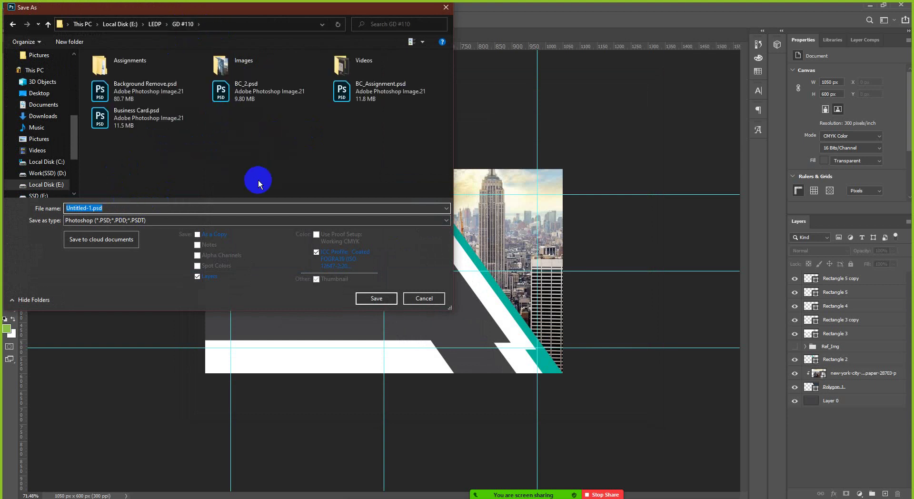
text(BC_)
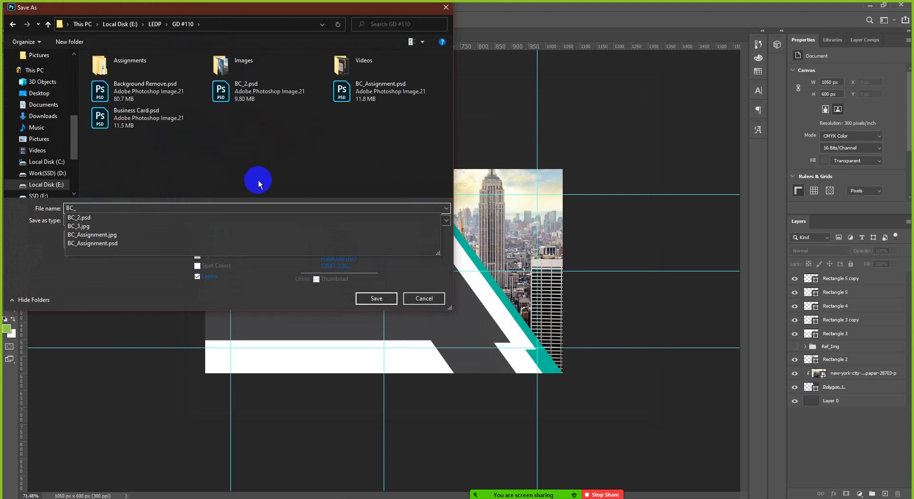
text(3)
key(Return)
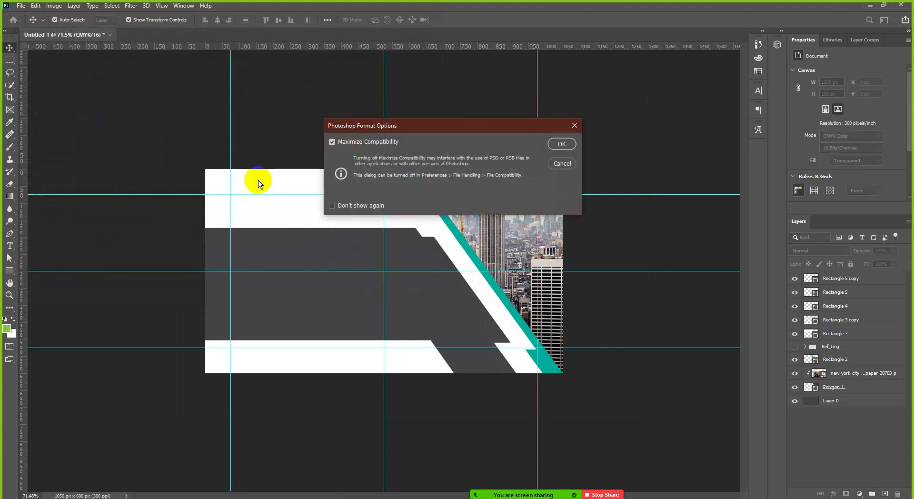
key(Return)
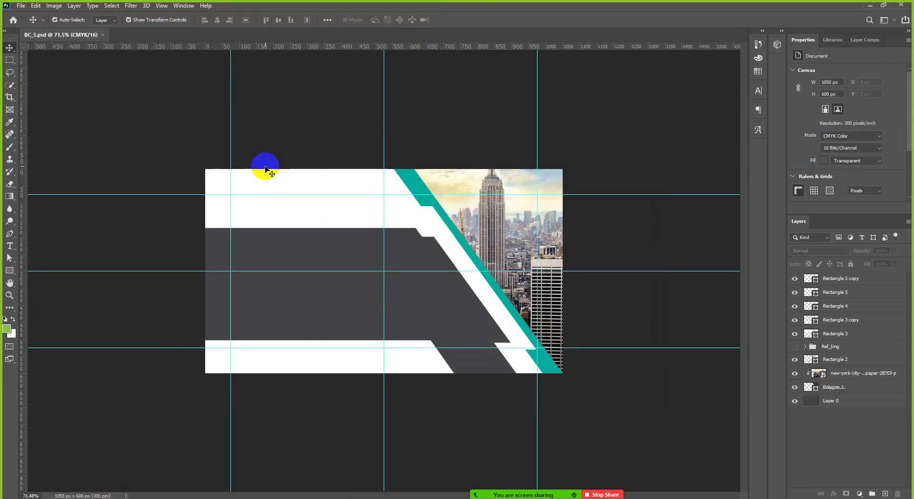
Step: Switch to the GD #110 folder in File Explorer and open the reference image Preview (1).jpg, clear of the top row of files
click(869, 4)
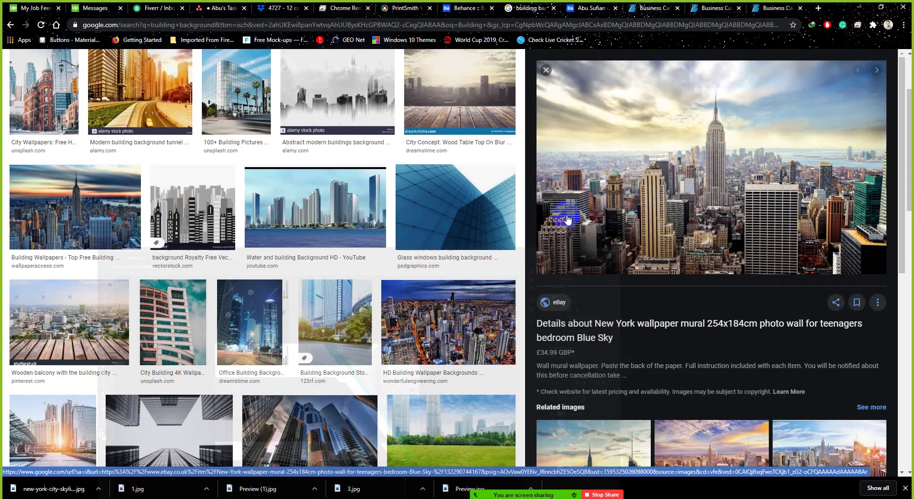
click(151, 496)
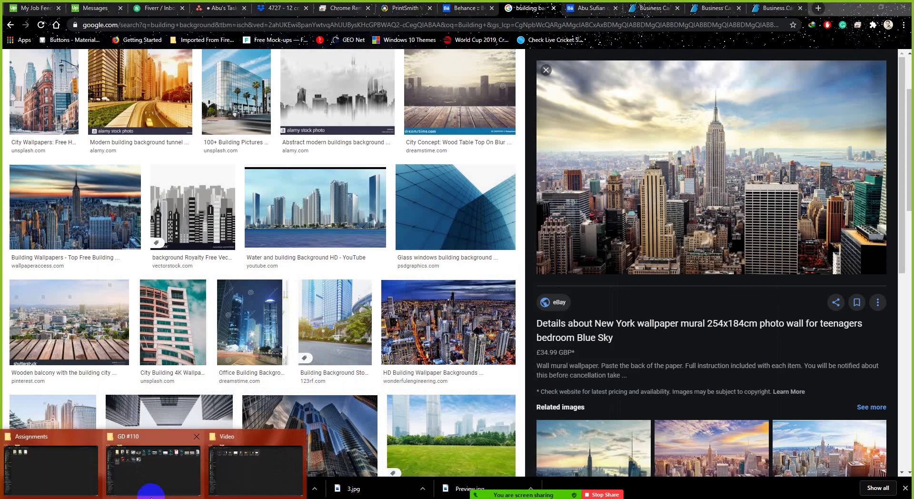
click(151, 495)
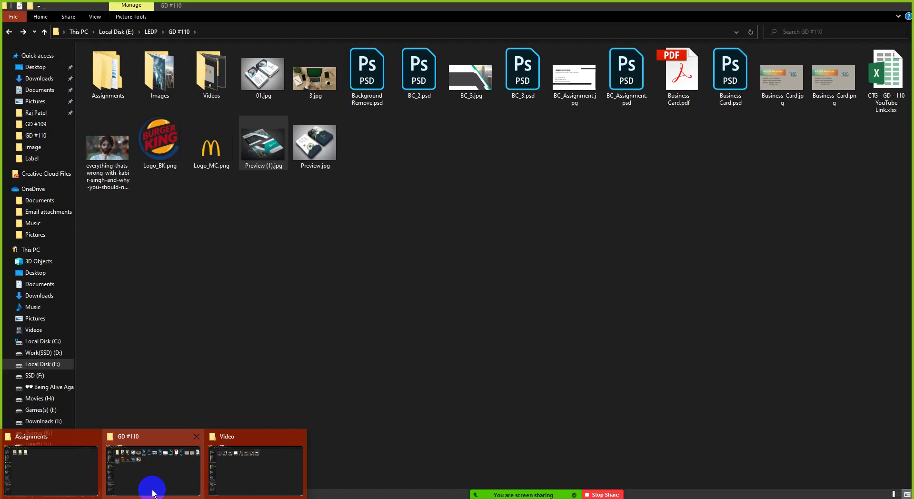
click(275, 150)
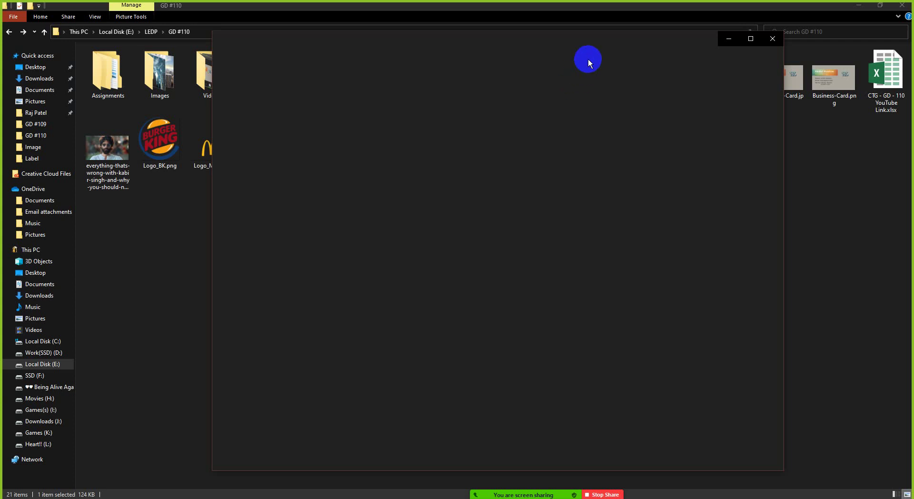
drag(614, 41, 624, 132)
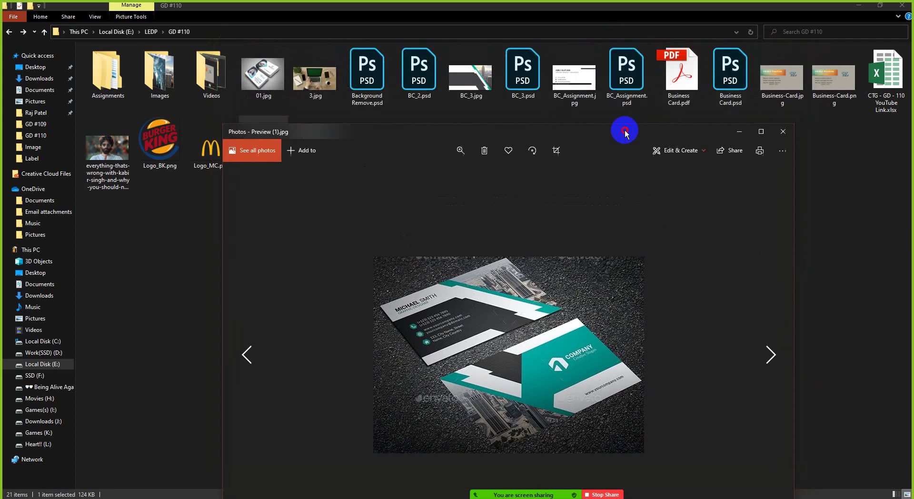
Step: Open the exported BC_3.jpg and place it side by side with Preview (1).jpg to compare the two designs
click(466, 86)
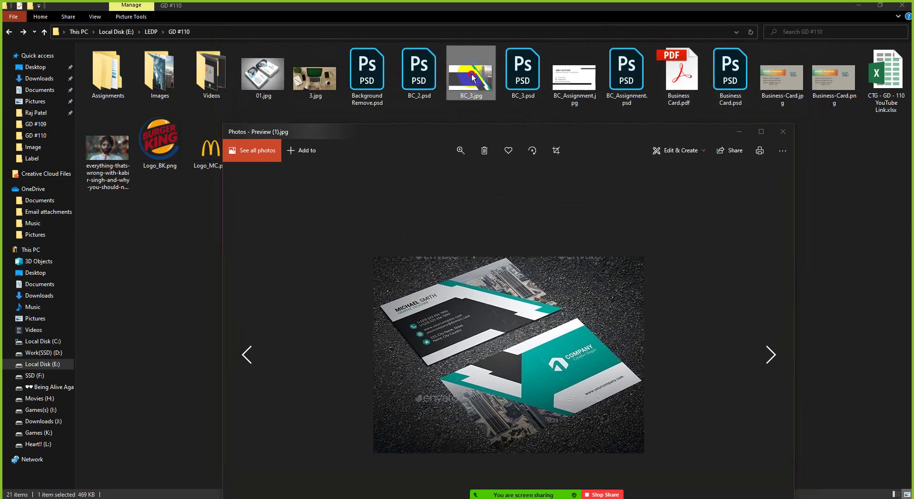
key(Return)
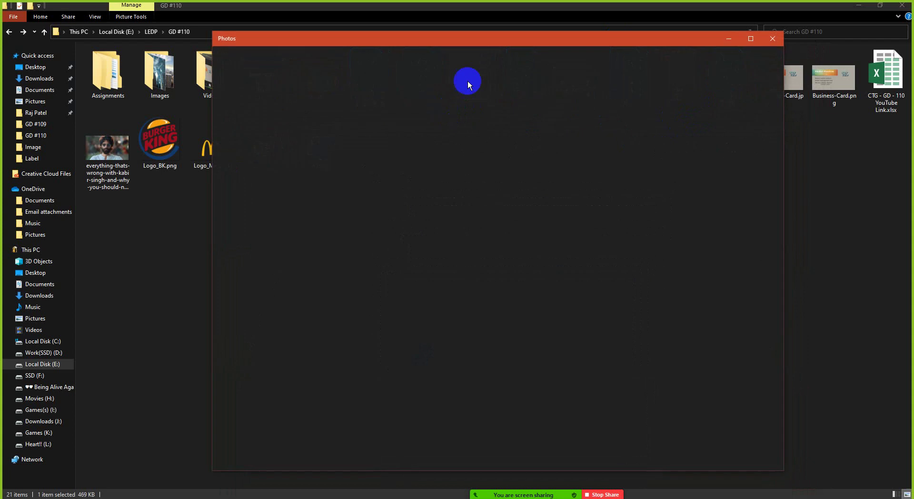
key(super+Left)
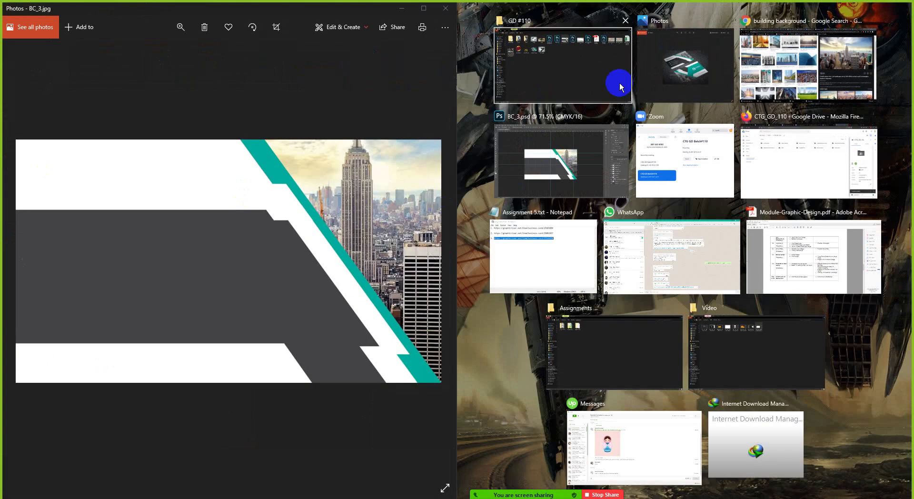
click(656, 98)
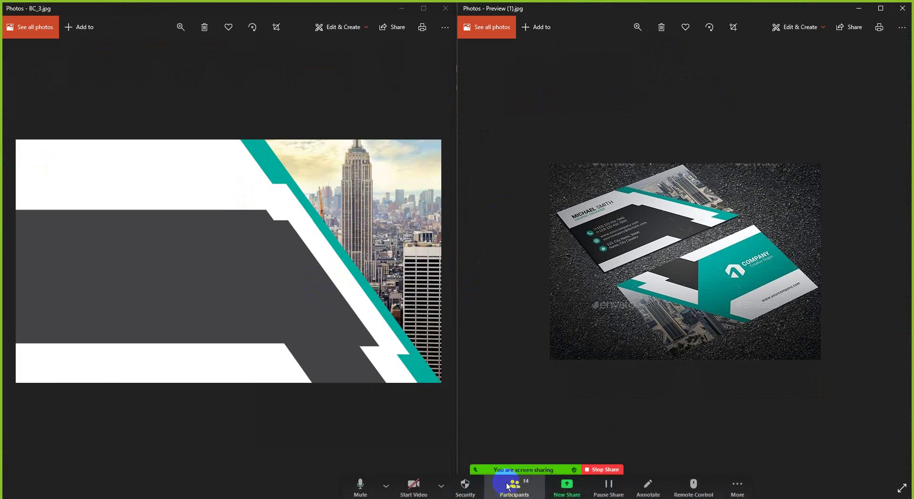
Step: Show the Zoom meeting's participant list, review the attendees and minimise the list
click(505, 489)
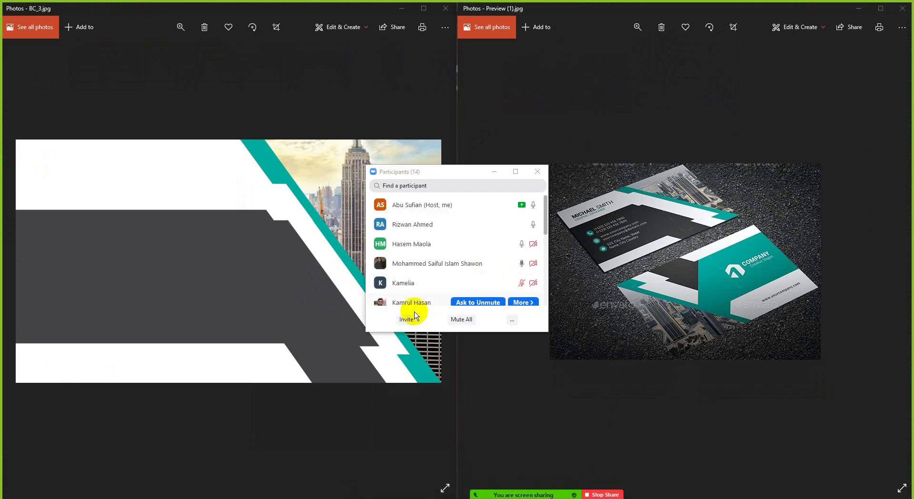
mouse_move(402, 285)
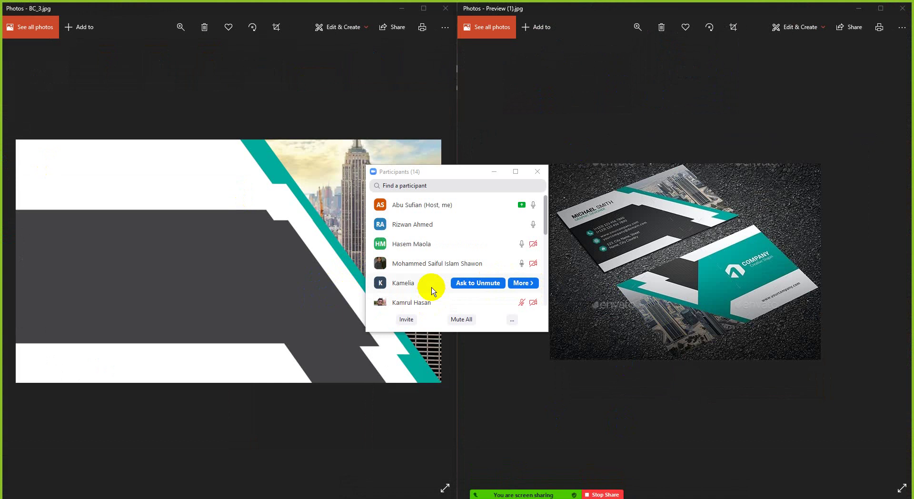
click(492, 174)
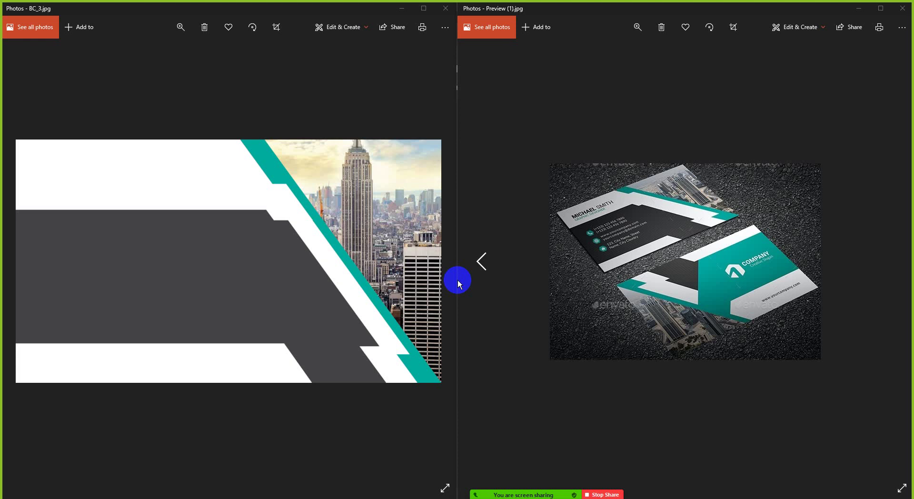
Step: Close both image previews and refresh the GD #110 folder
click(902, 8)
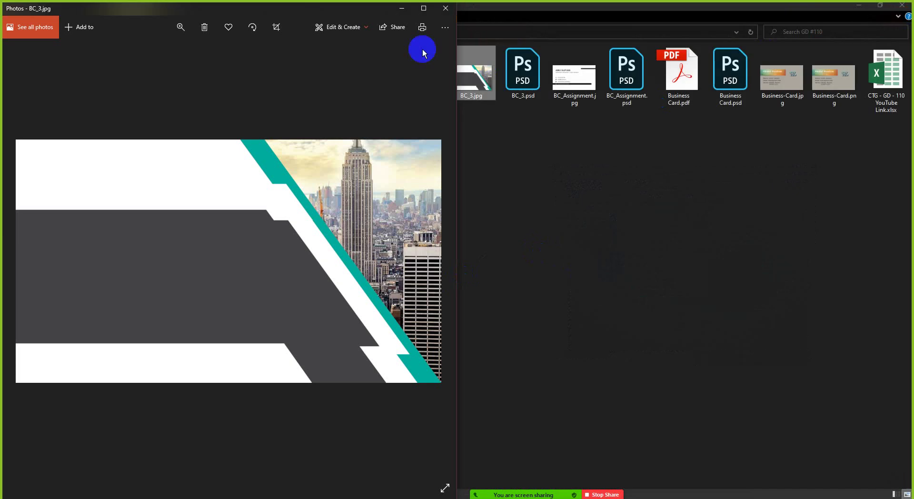
click(445, 8)
right_click(453, 140)
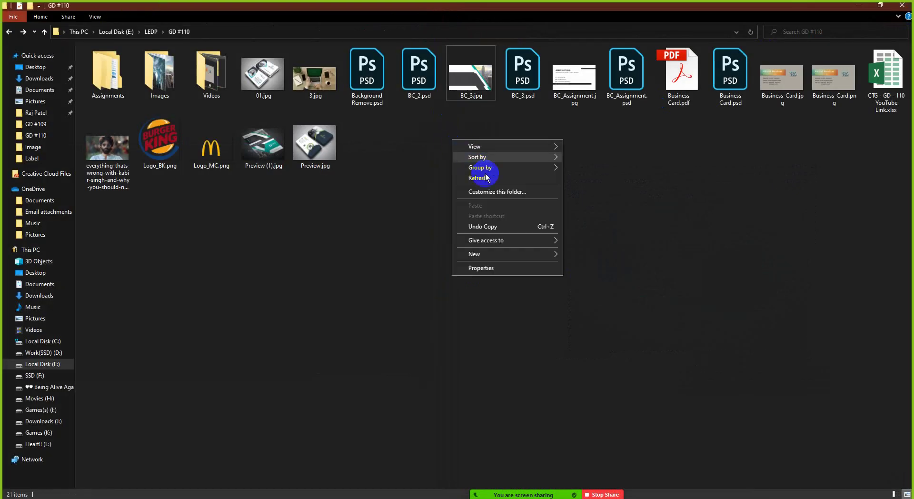
click(486, 178)
right_click(445, 200)
click(473, 239)
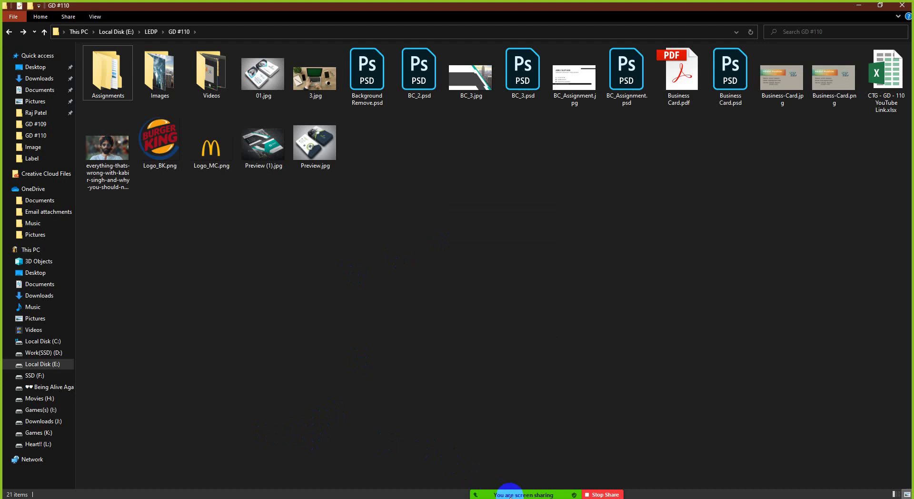
Step: Switch back to BC_3.psd in Photoshop and make Layer 0 the active layer, leaving Group 1's name as it is
key(alt+Tab)
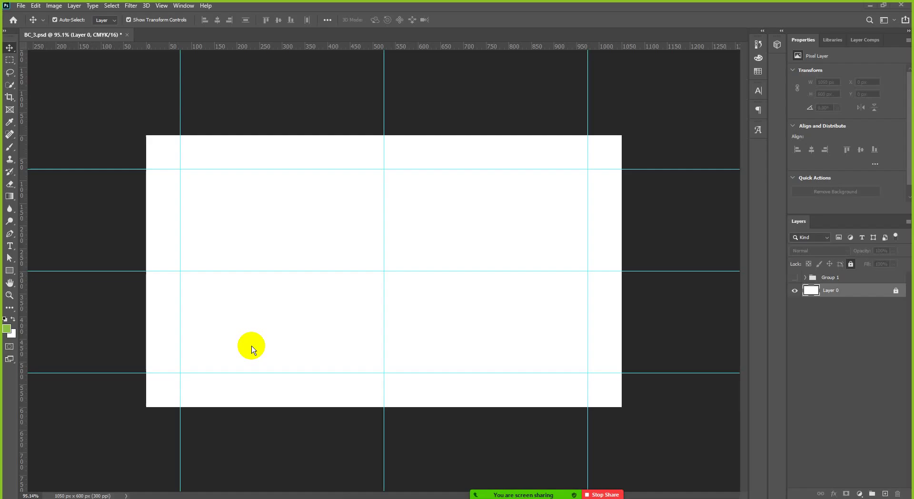
click(10, 236)
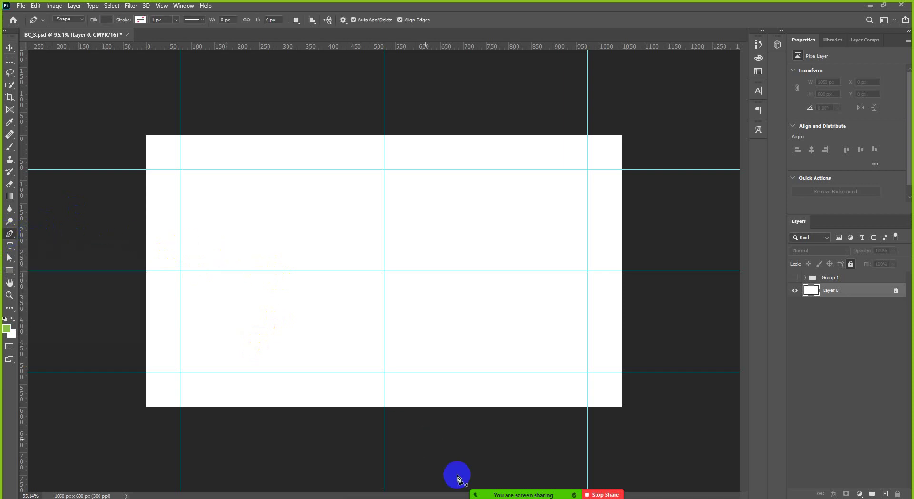
mouse_move(500, 490)
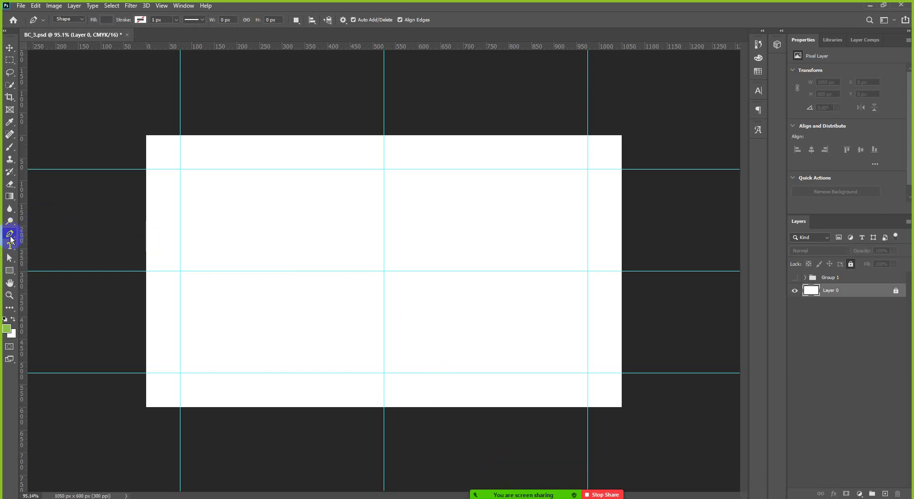
key(v)
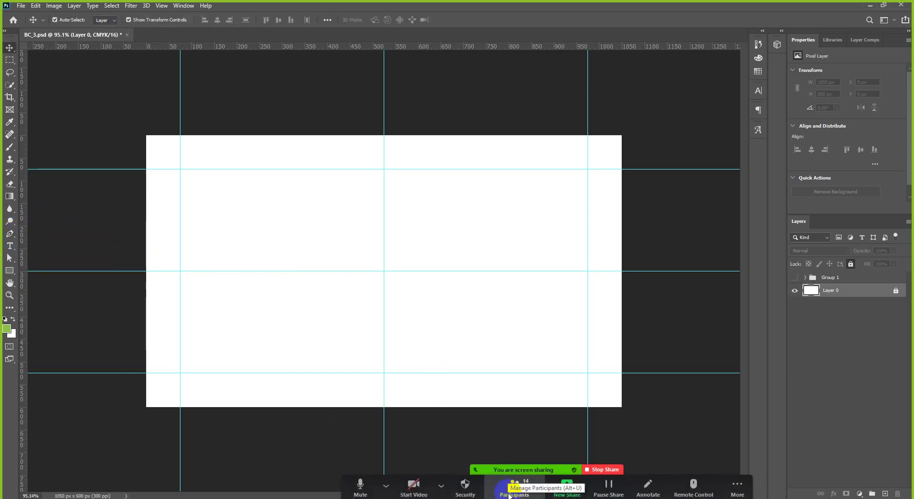
click(835, 282)
double_click(831, 278)
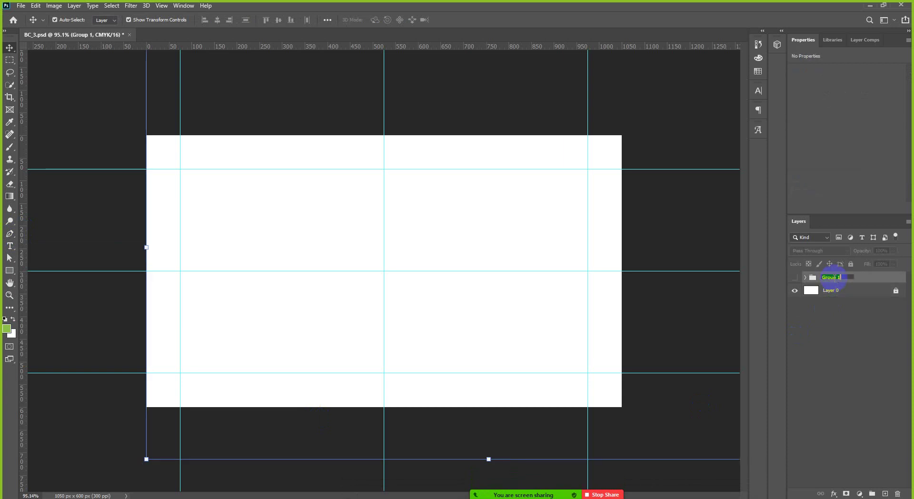
click(829, 291)
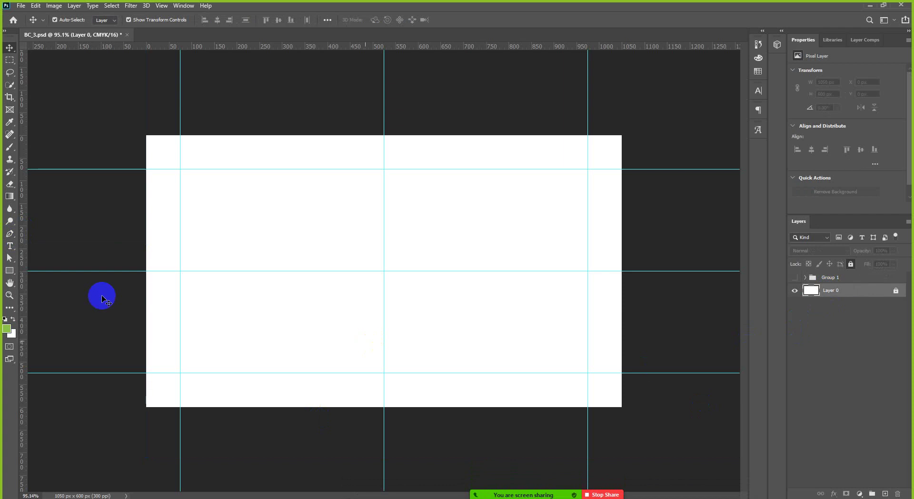
Step: Begin a Pen tool shape with a straight horizontal segment about 224 px long on the card's middle horizontal guide
click(9, 233)
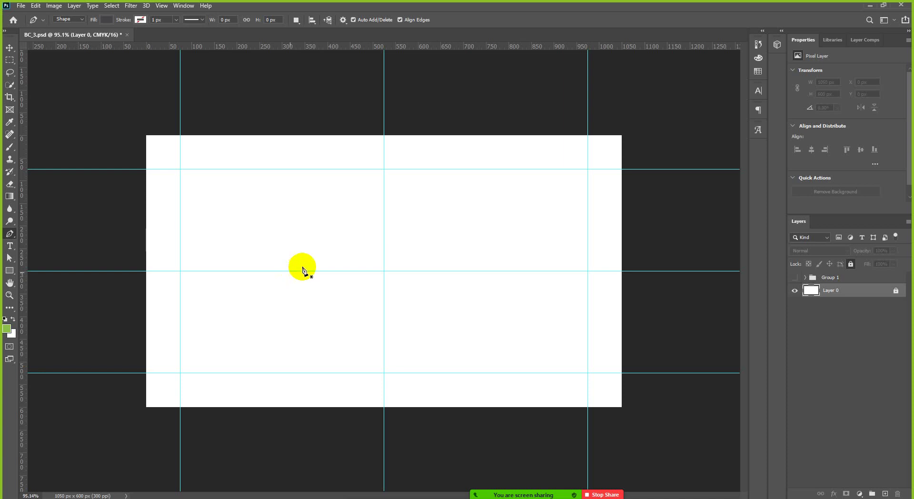
click(257, 273)
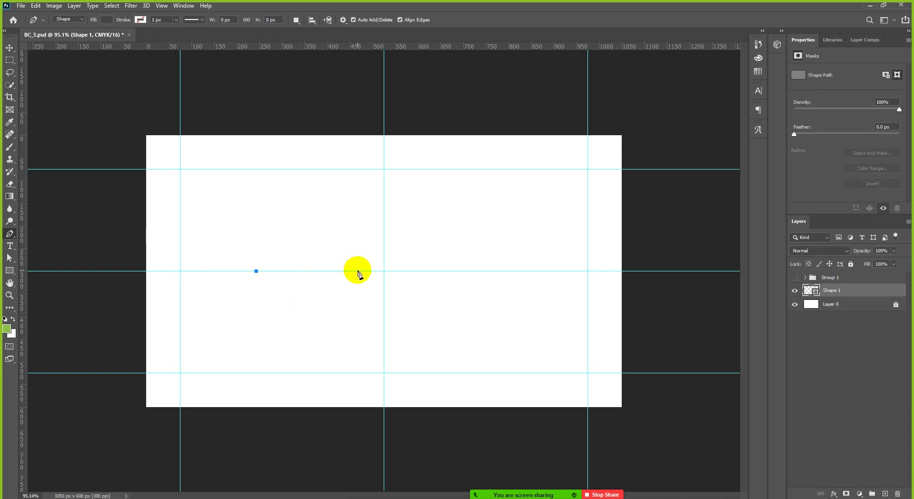
click(357, 271)
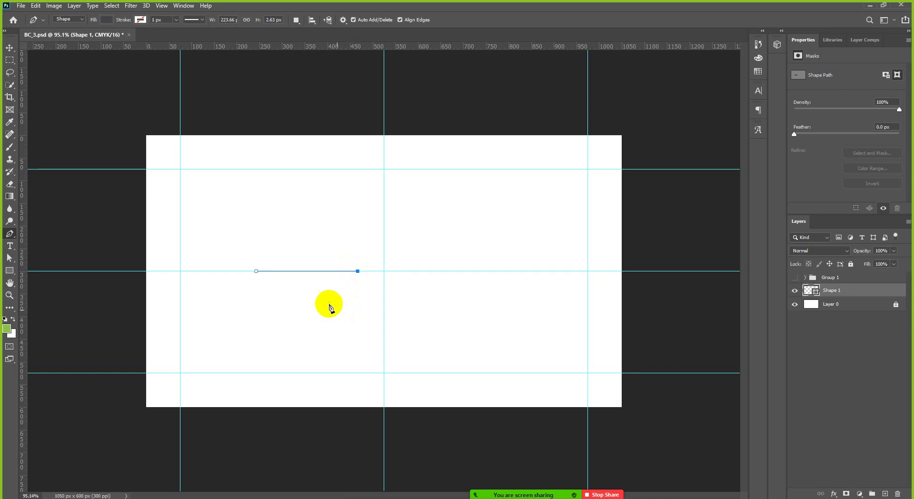
key(ctrl+plus)
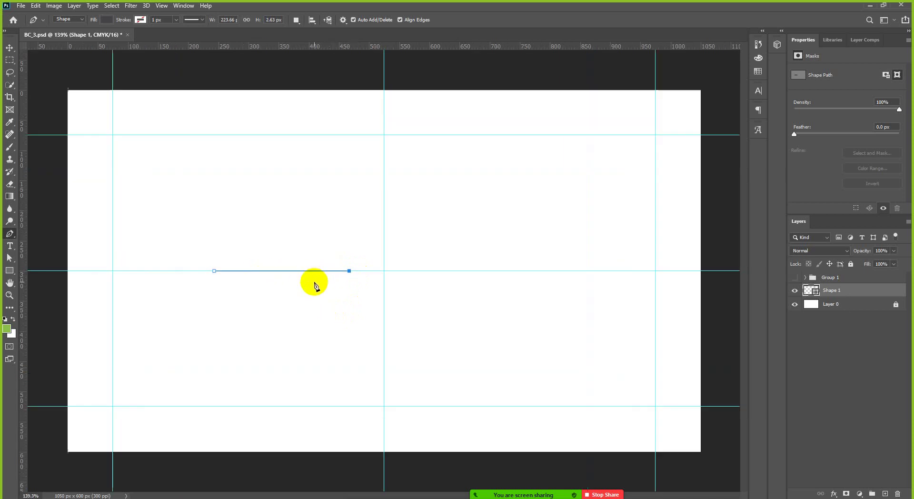
scroll(314, 285, up, 3)
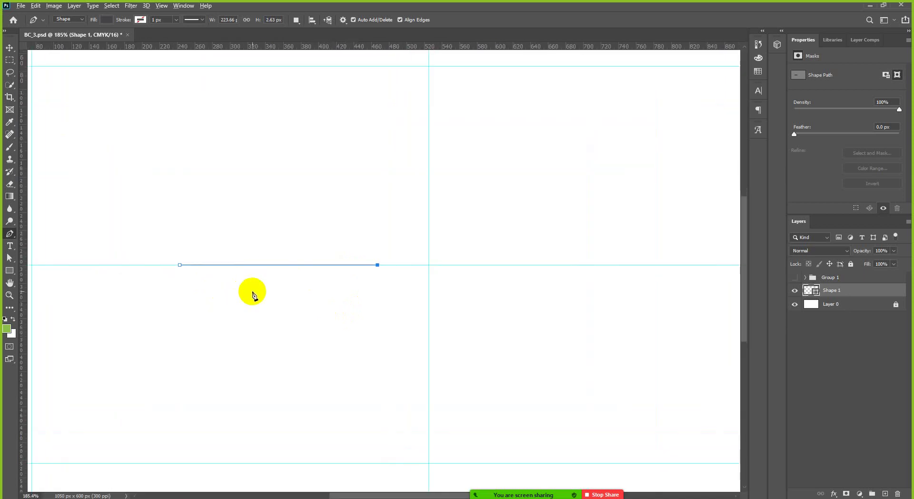
scroll(252, 293, down, 3)
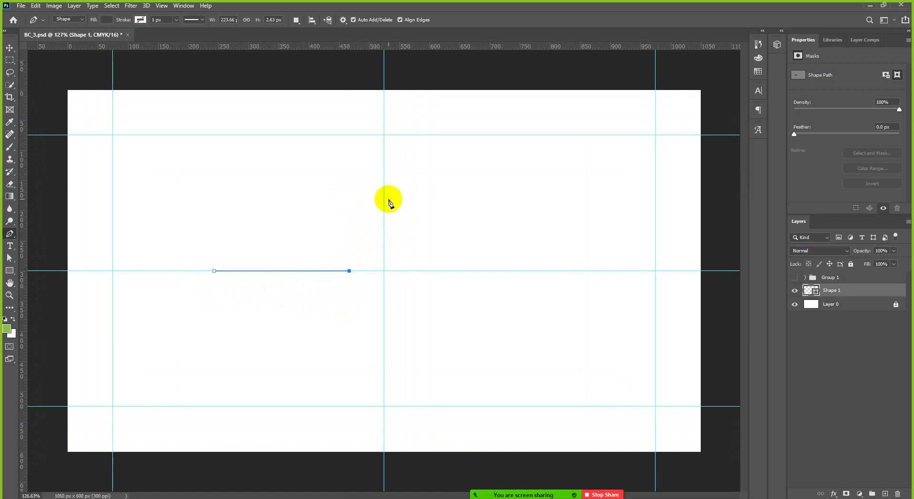
Step: Extend the path into a zigzag about 404 by 210 px, with a peak above, a point below and an end on the middle guide
click(368, 199)
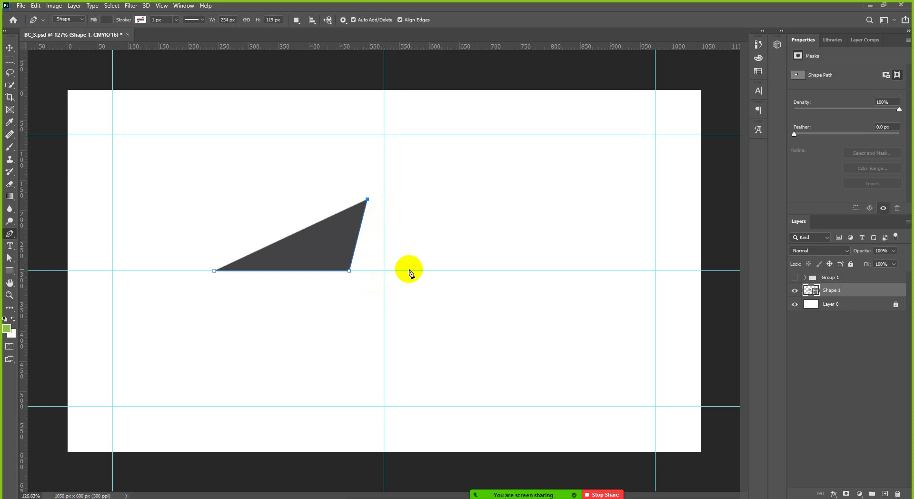
click(426, 326)
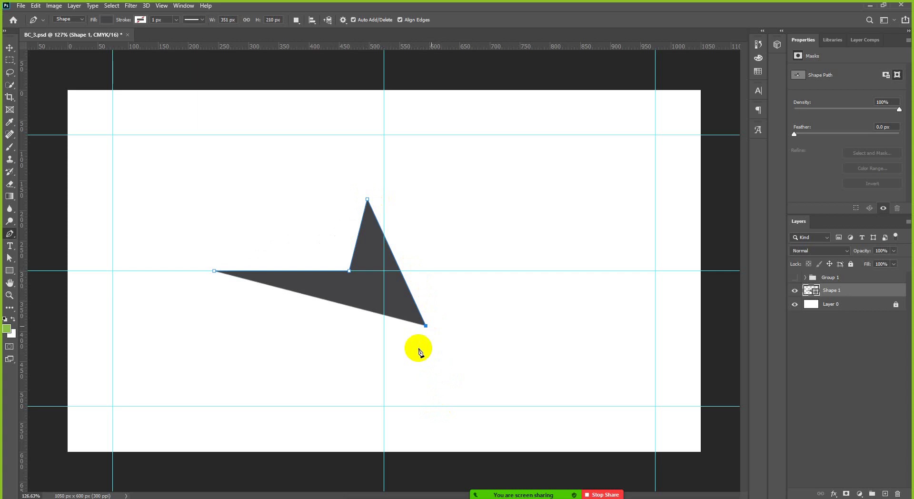
click(345, 282)
drag(346, 282, 419, 315)
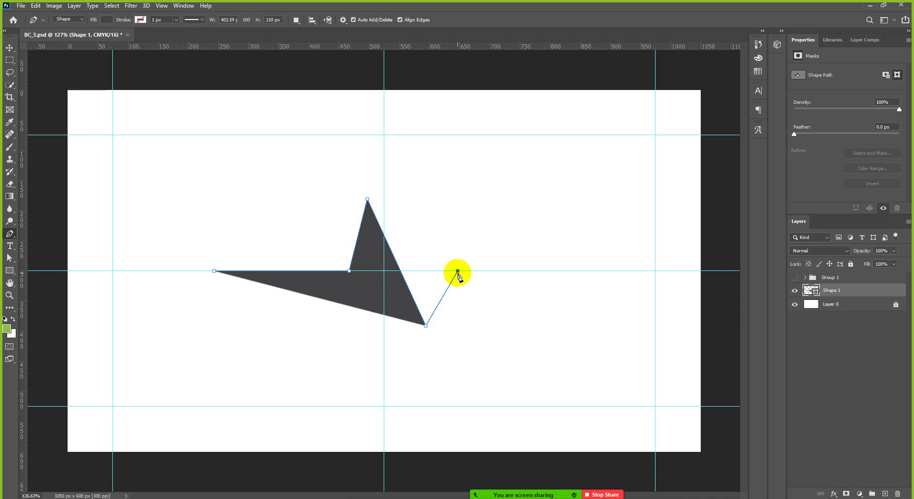
click(458, 271)
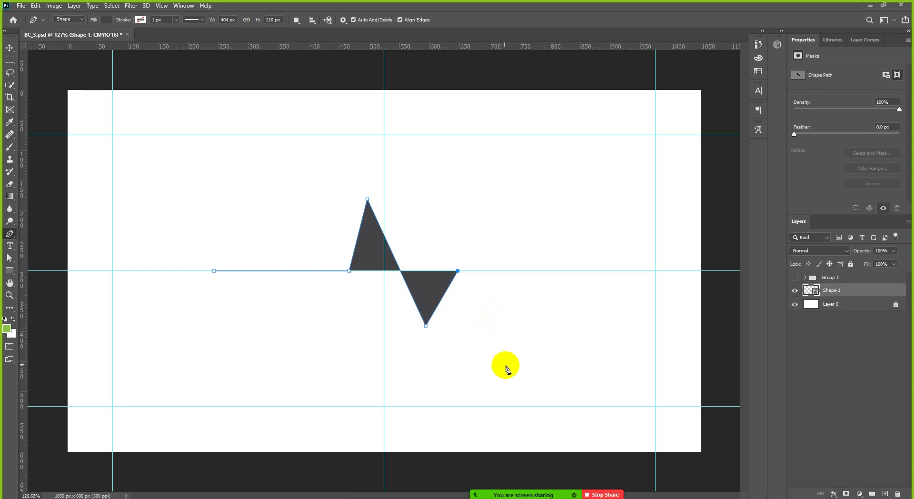
Step: Switch to the GraphicRiver business card page in Chrome and examine the enlarged blue mockup's curved shapes and contact layout
mouse_move(562, 493)
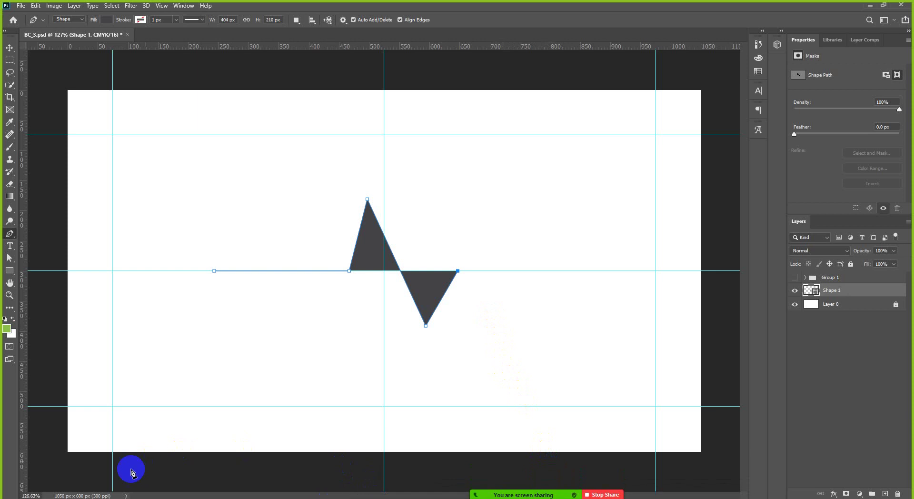
key(alt+Tab)
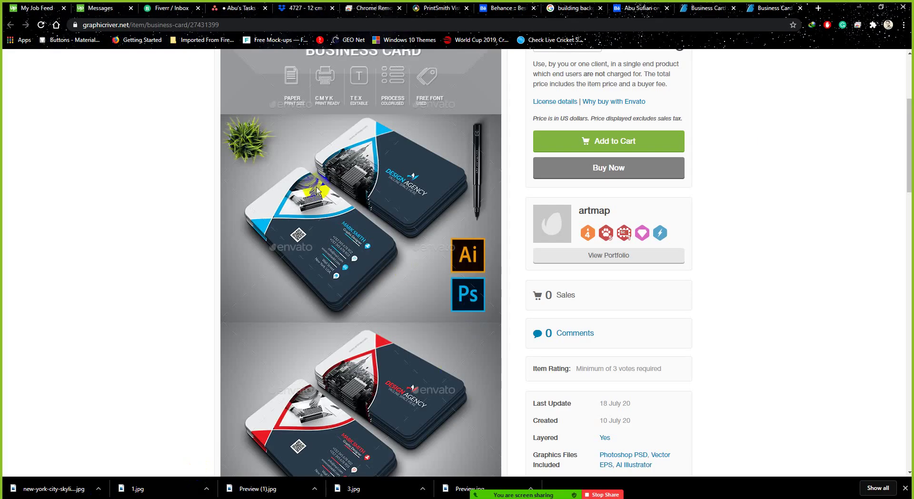
scroll(313, 181, up, 4)
scroll(266, 256, down, 4)
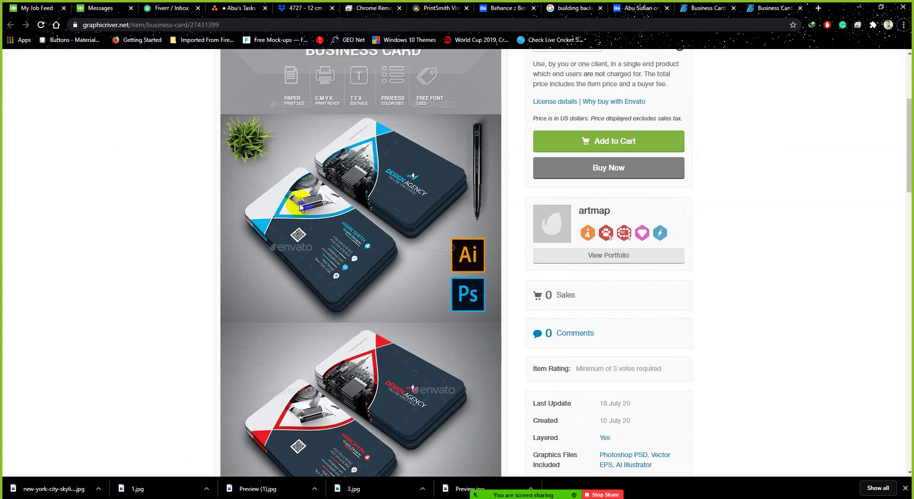
scroll(300, 204, up, 1)
scroll(290, 224, up, 3)
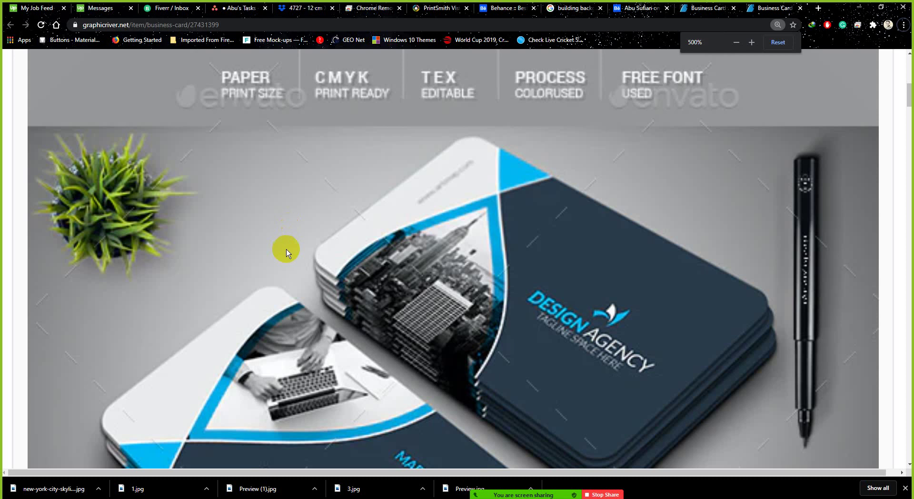
scroll(290, 250, up, 2)
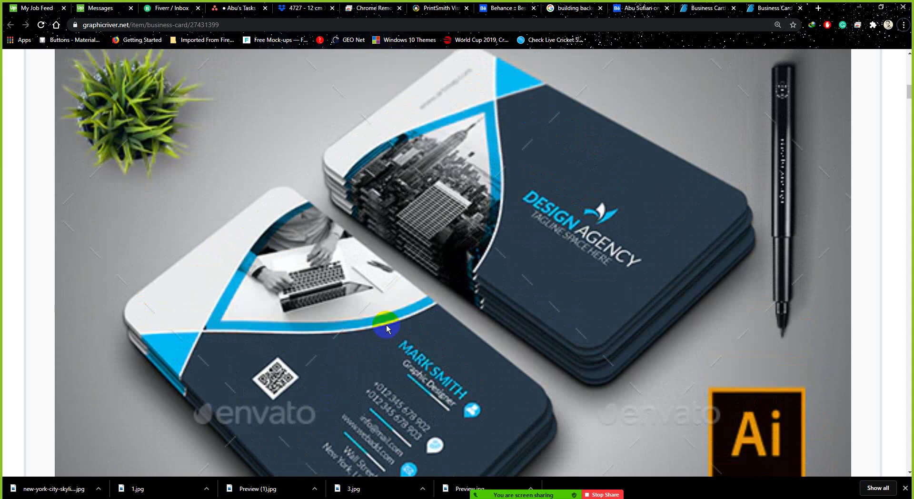
scroll(221, 319, down, 1)
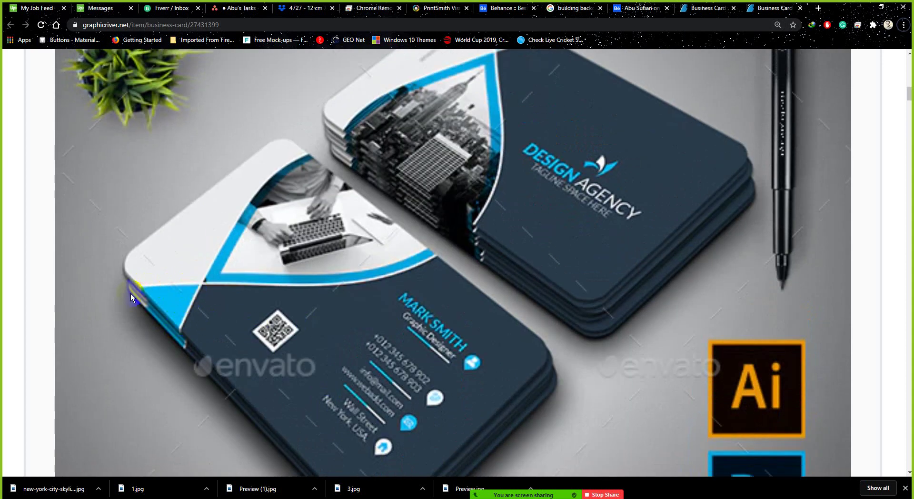
scroll(274, 329, down, 1)
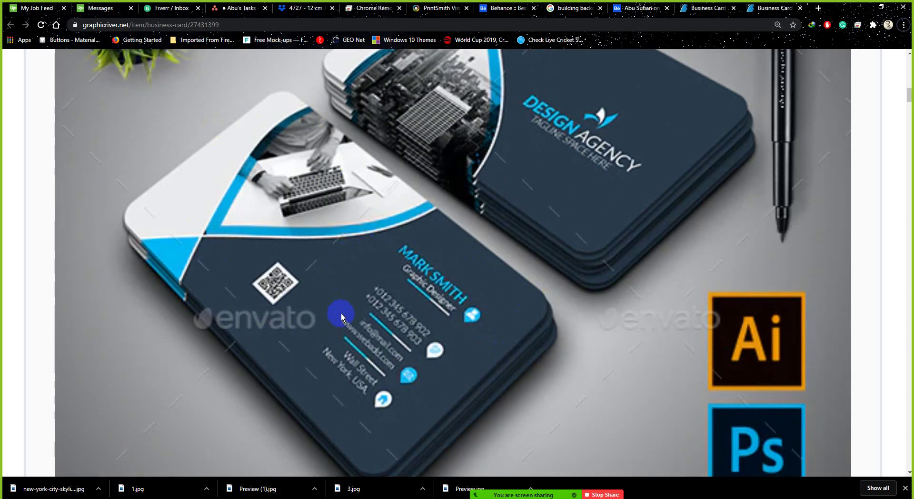
scroll(345, 315, up, 1)
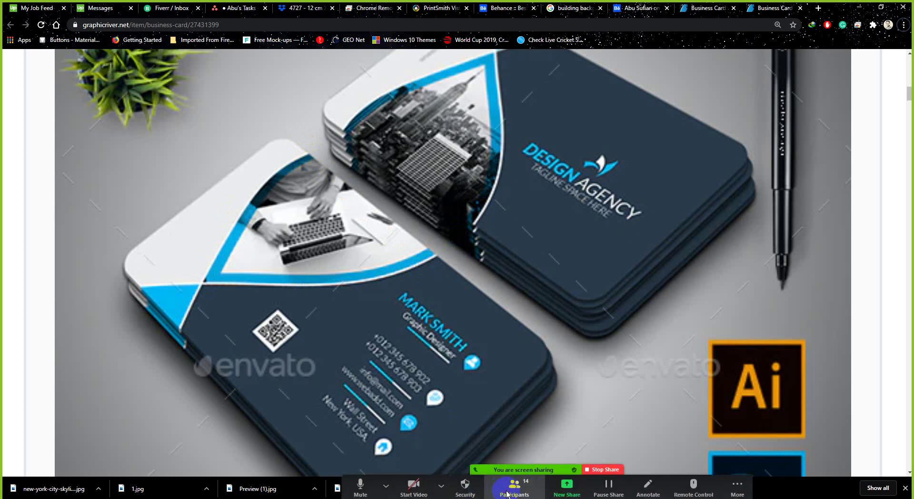
Step: Show the Zoom participant list, mute the unmuted attendee listed third and minimise the list
click(508, 495)
mouse_move(745, 264)
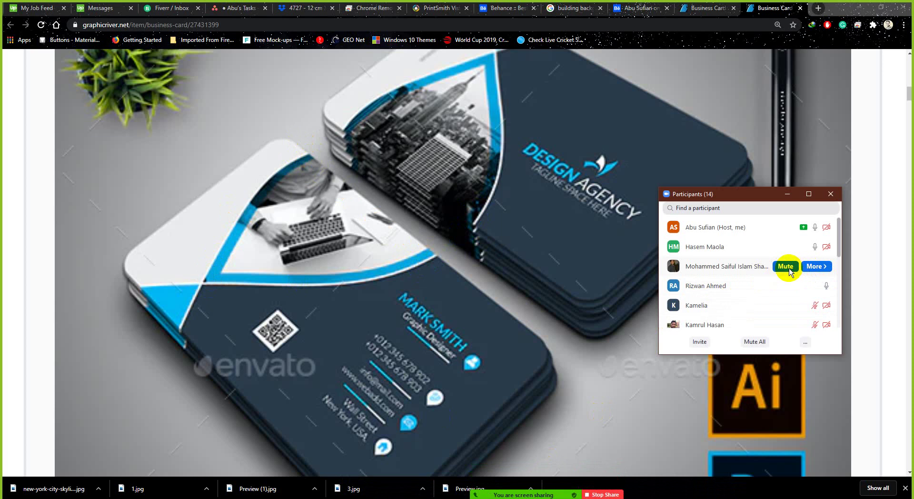
click(788, 268)
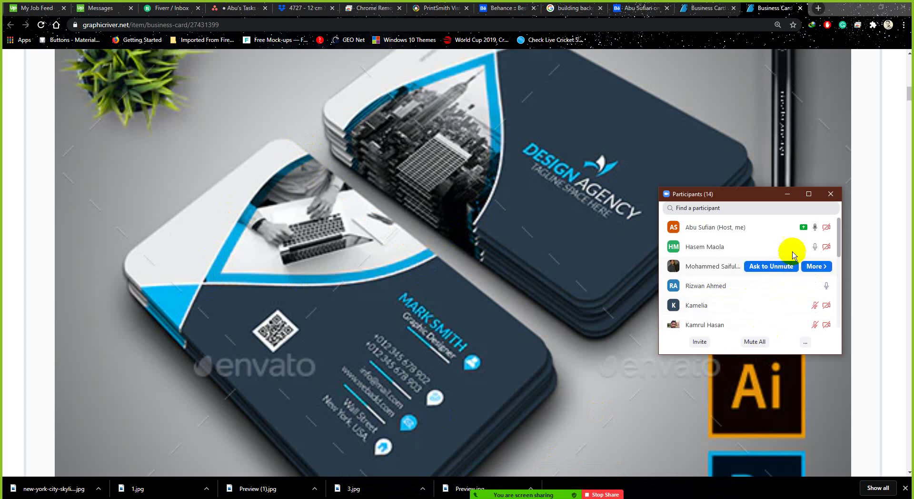
click(787, 195)
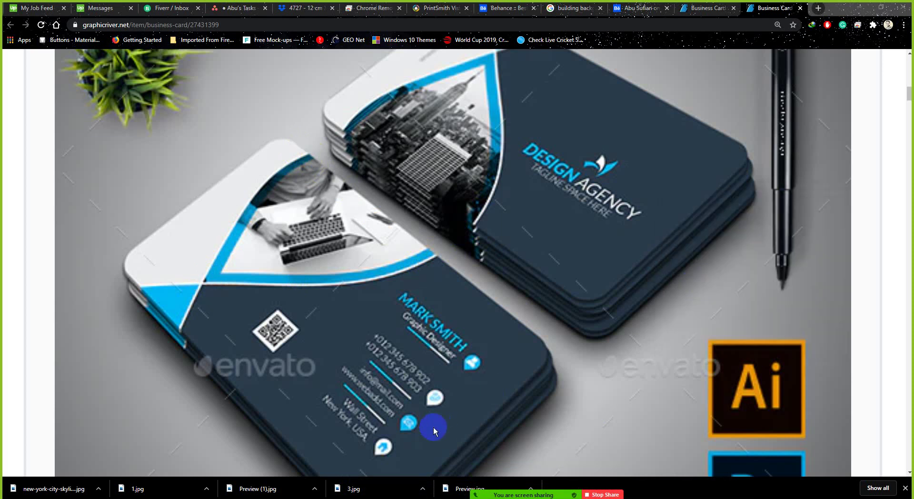
Step: Reopen the Zoom participant list, check every attendee's microphone status and minimise the list again
mouse_move(552, 492)
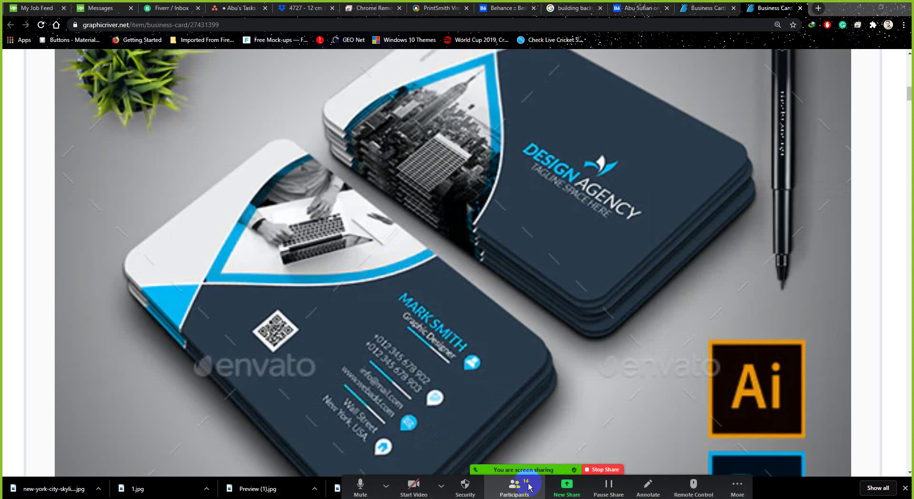
click(514, 492)
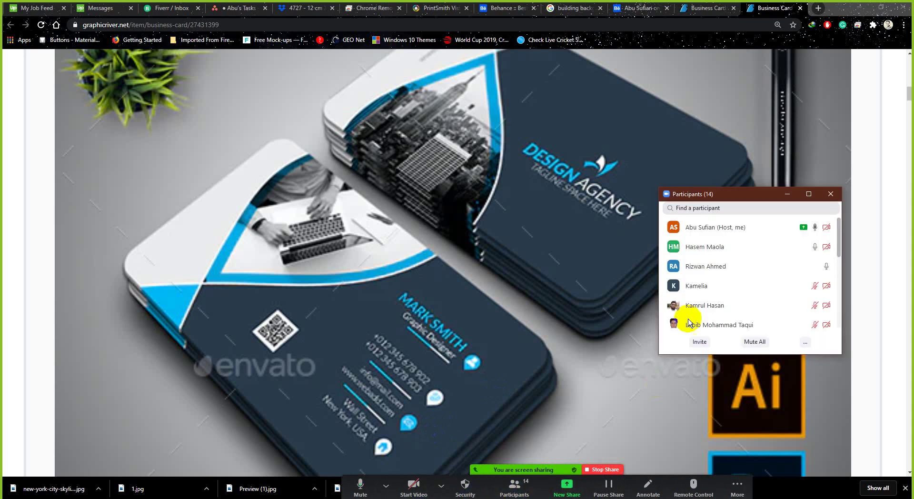
scroll(731, 286, down, 1)
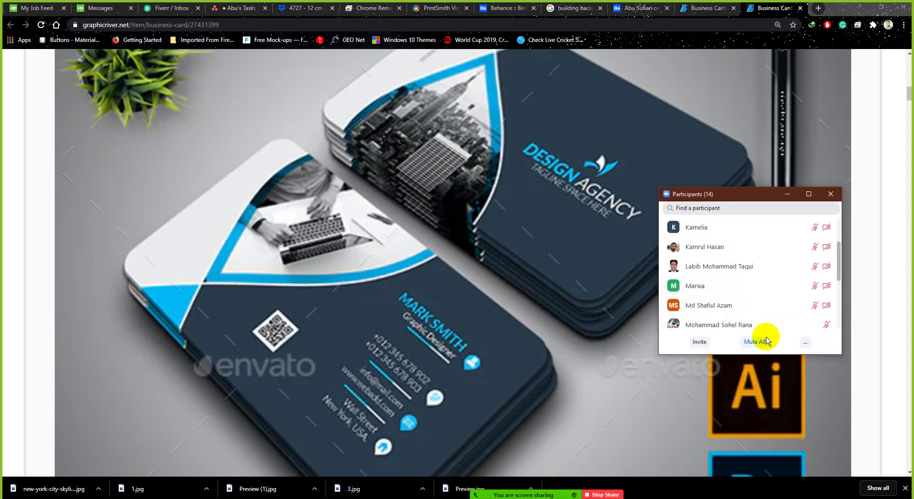
scroll(745, 305, down, 3)
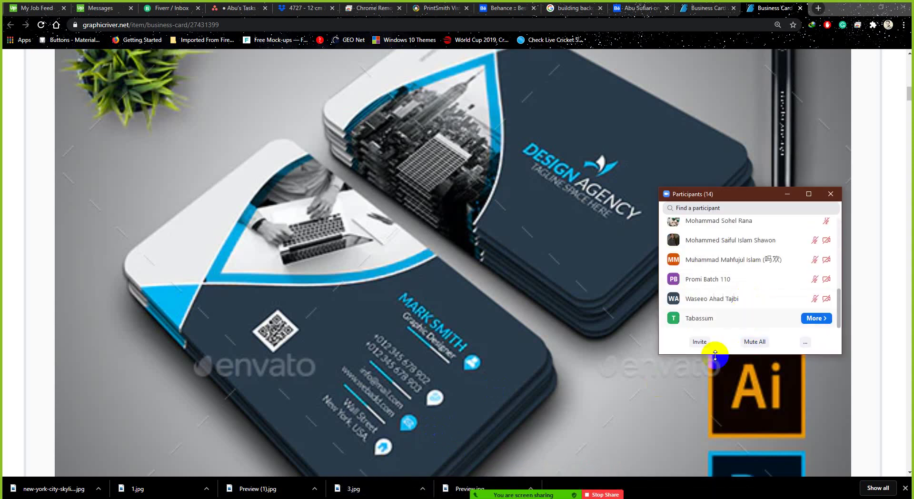
scroll(726, 321, up, 5)
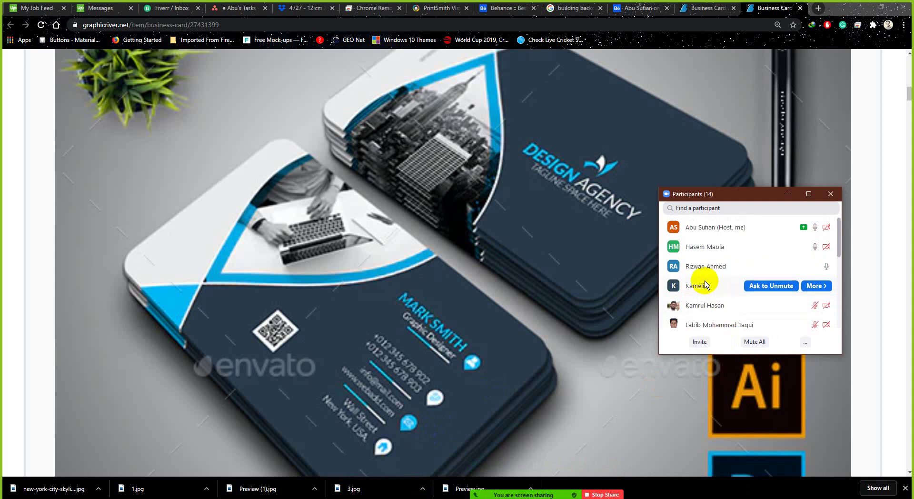
click(788, 198)
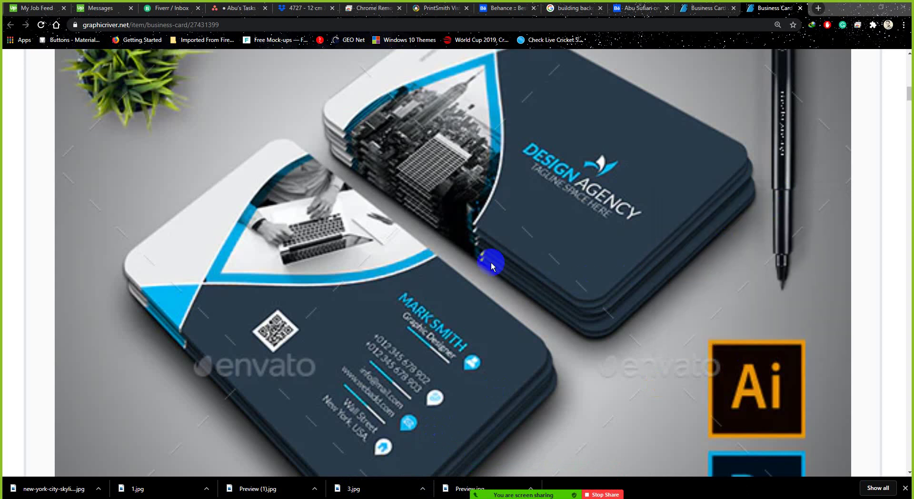
Step: Zoom the GraphicRiver page back out to view the blue and red business card mockups together
scroll(455, 260, down, 1)
scroll(455, 260, up, 1)
ctrl+scroll(381, 259, up, 1)
ctrl+scroll(381, 260, down, 3)
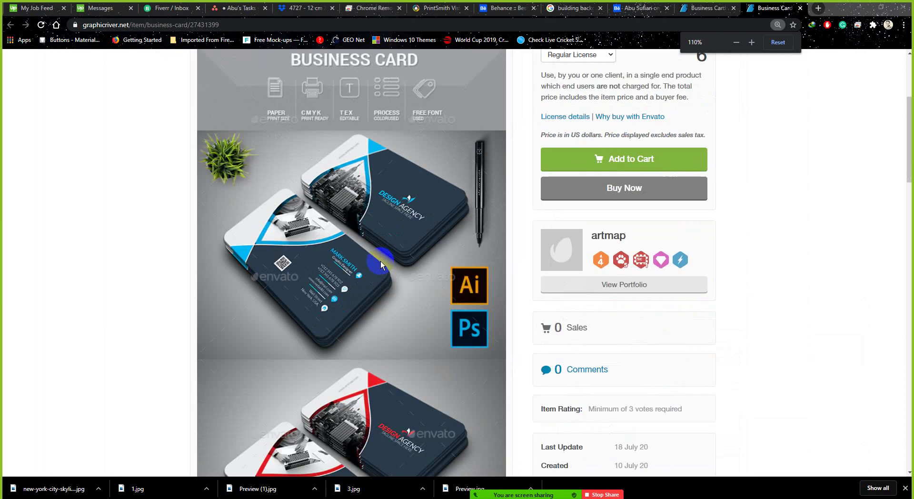
ctrl+scroll(381, 261, down, 1)
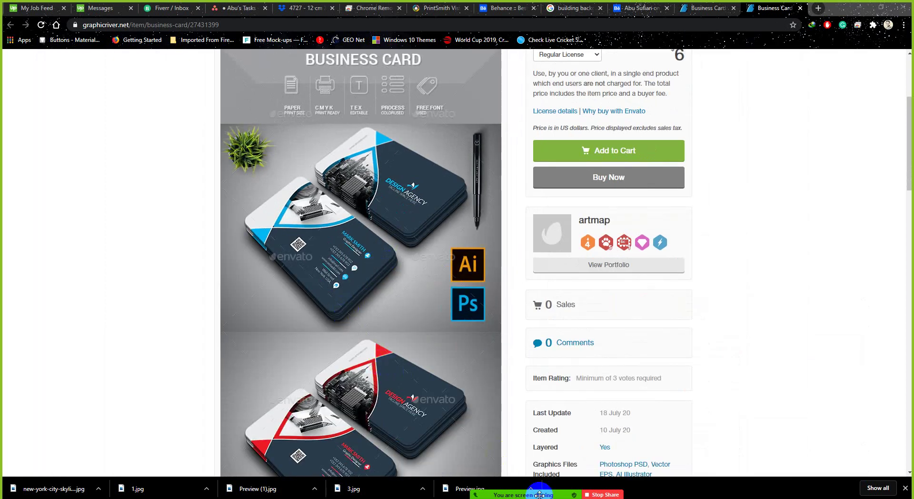
Step: Switch to Photoshop and undo the last Pen points of the zigzag shape back to its upper peak
mouse_move(465, 488)
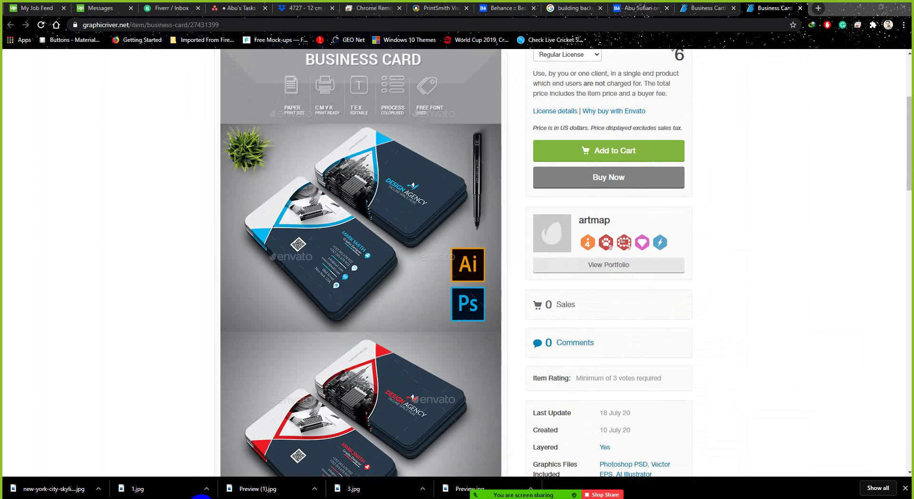
click(220, 487)
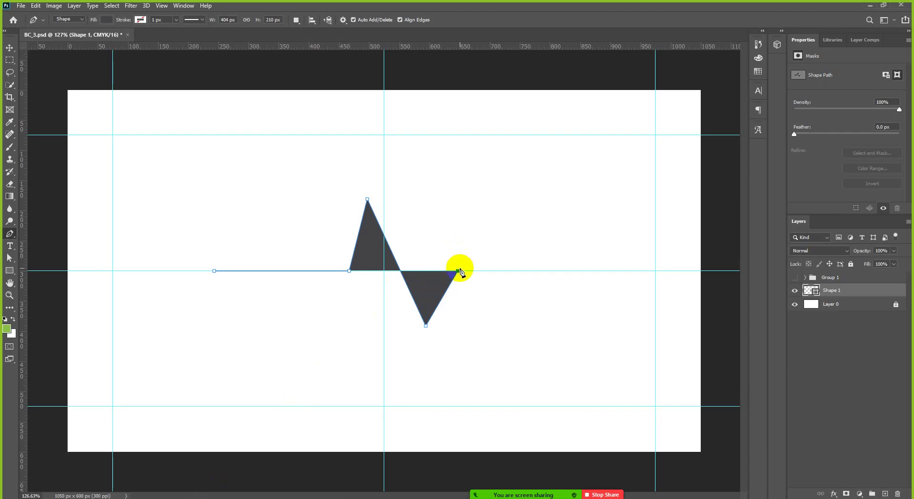
key(ctrl+z)
key(ctrl+z)
key(ctrl+z)
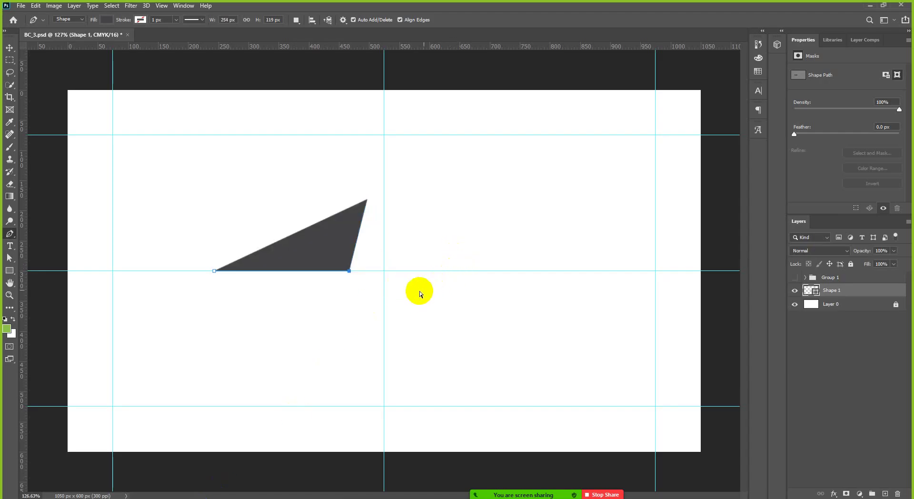
key(ctrl+shift+z)
click(425, 325)
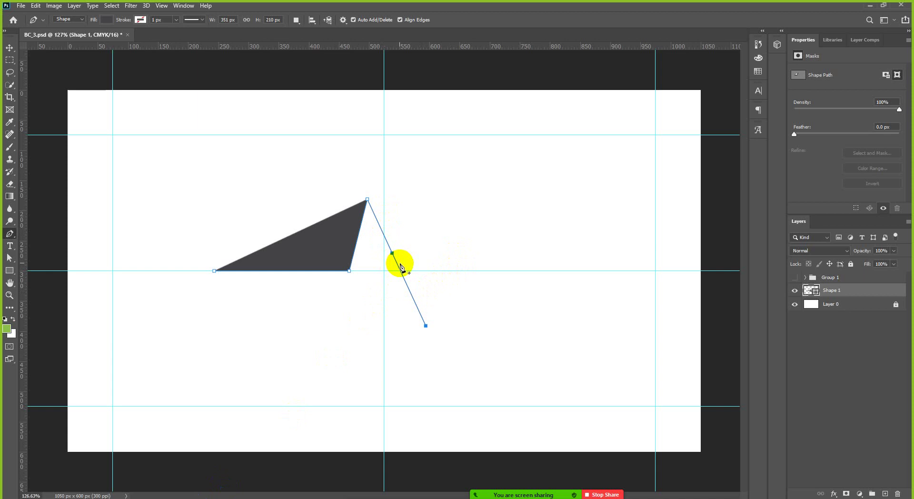
key(ctrl+z)
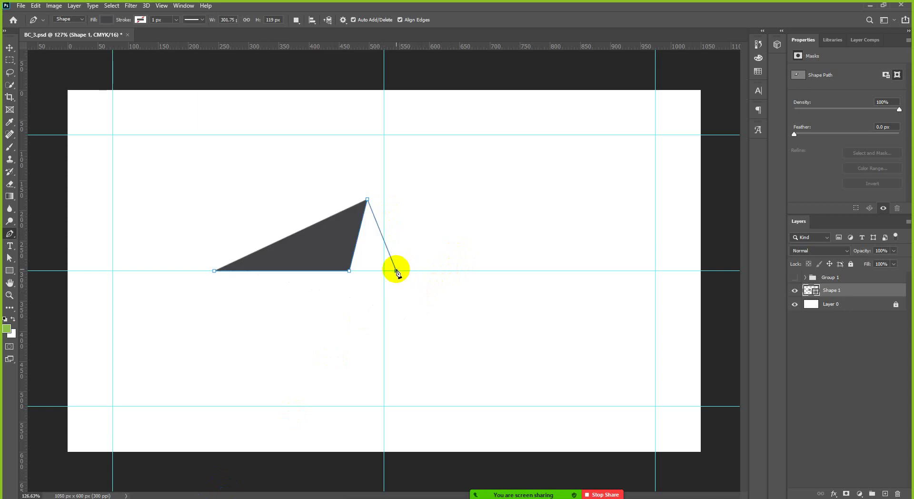
Step: Add two Pen points on the horizontal centre guide, closing off the triangular peak and extending a short flat segment beyond it
click(397, 271)
scroll(419, 258, up, 1)
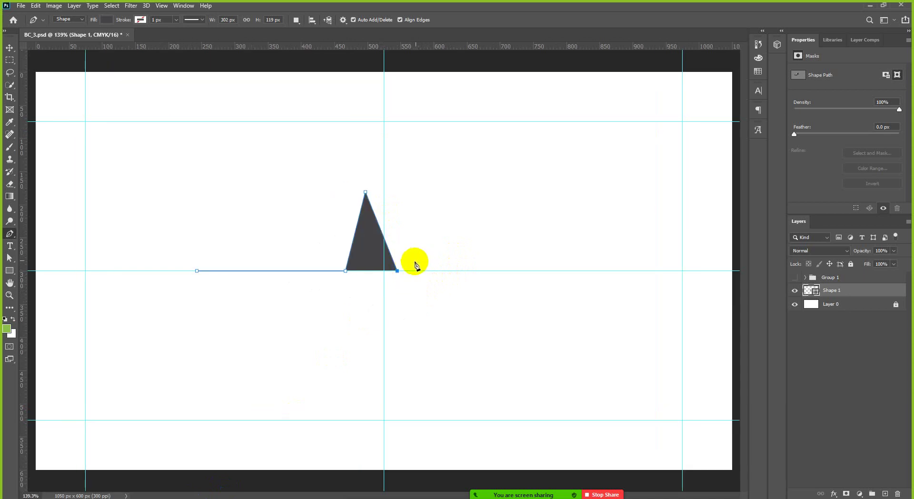
click(444, 270)
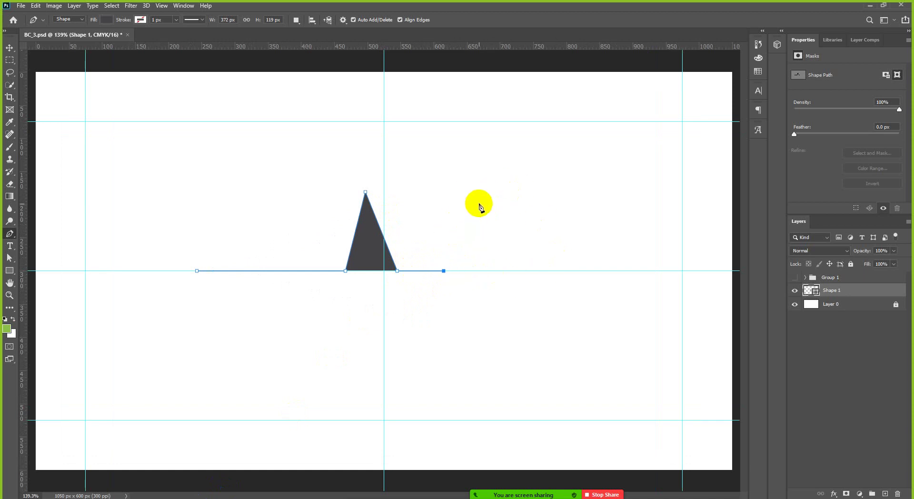
Step: Try a curved Pen segment rising from the last guide point, and undo it
drag(479, 204, 509, 203)
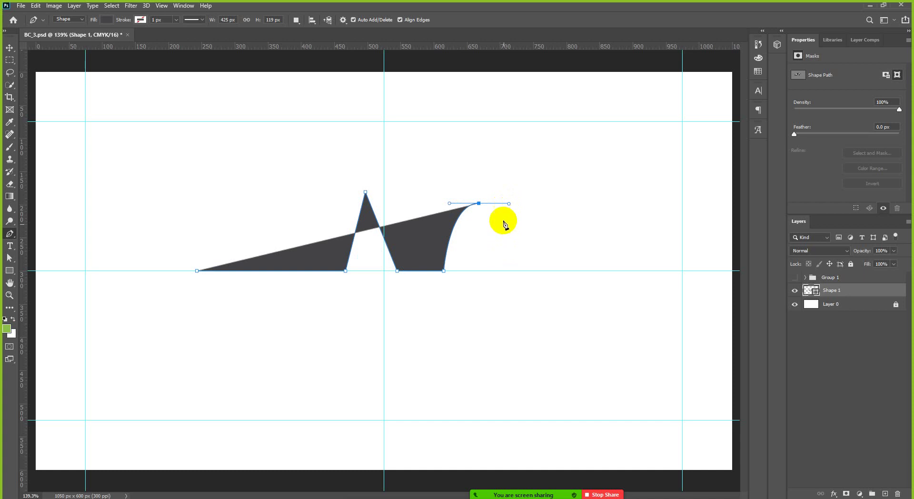
scroll(504, 222, up, 3)
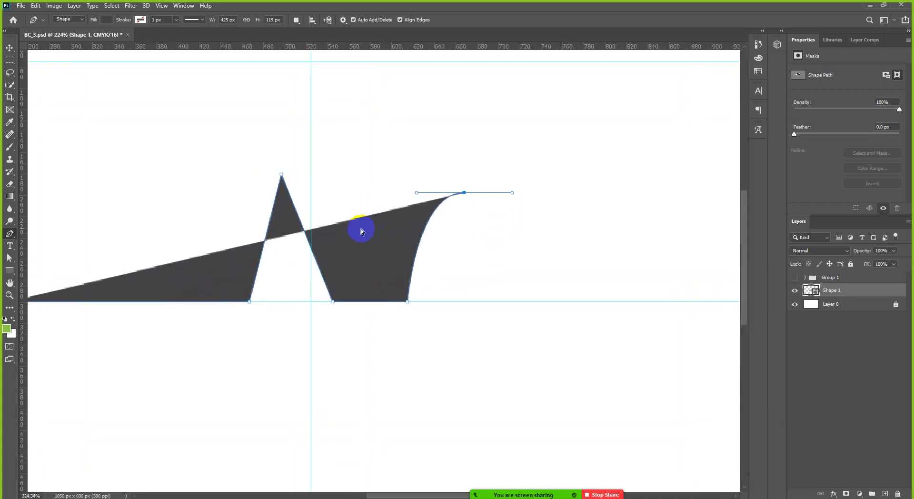
scroll(361, 231, left, 2)
key(ctrl+z)
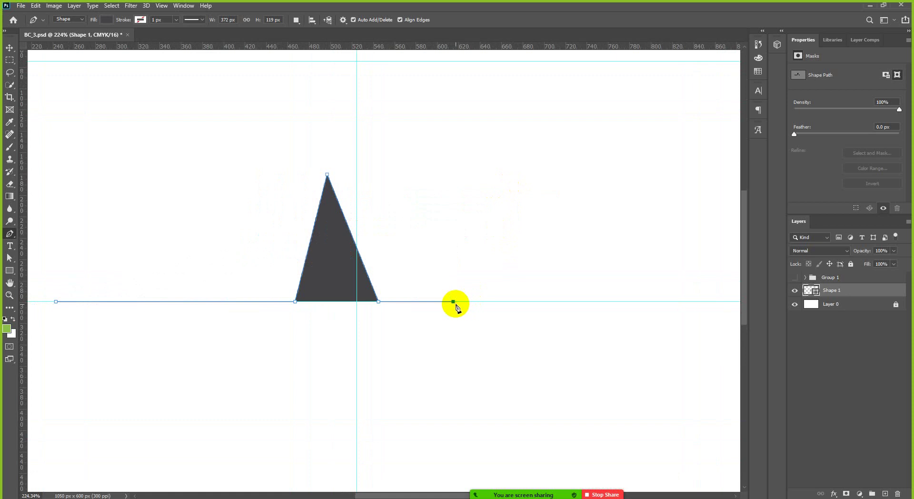
Step: Draw an arch about 135 px wide and 123 px tall with a smooth top anchor, ending on the horizontal guide
click(525, 170)
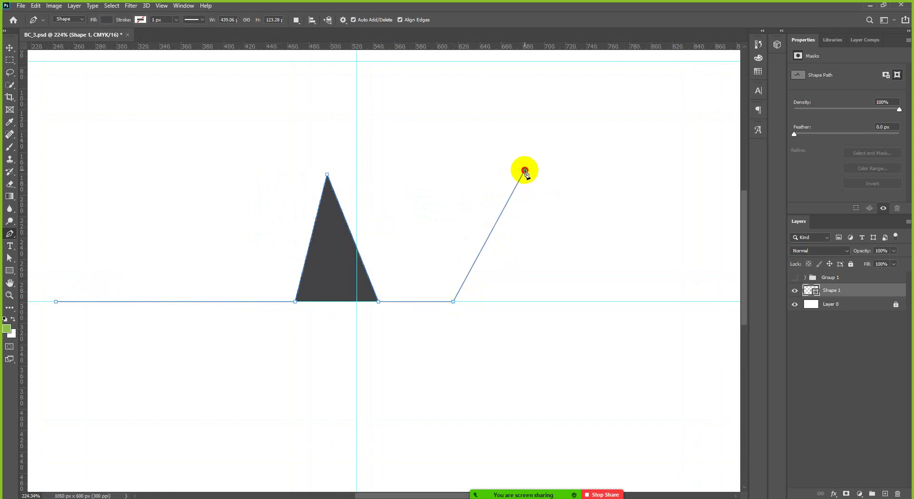
drag(526, 170, 614, 163)
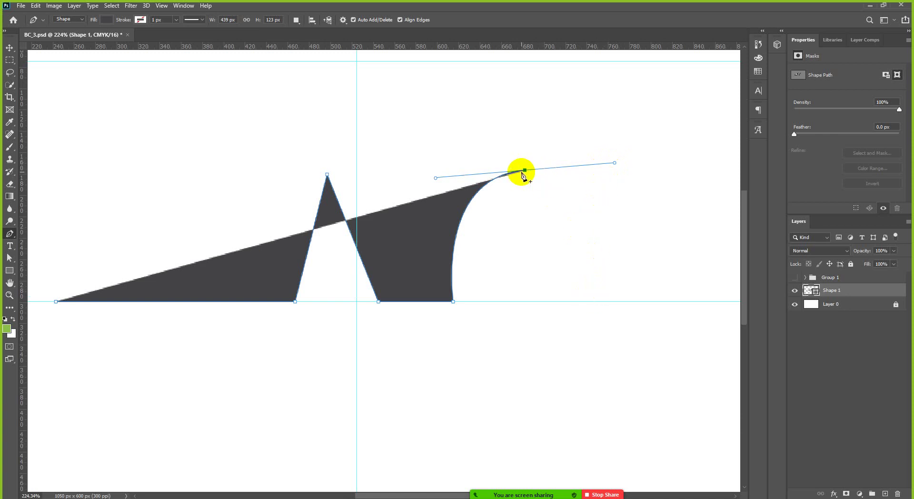
click(595, 302)
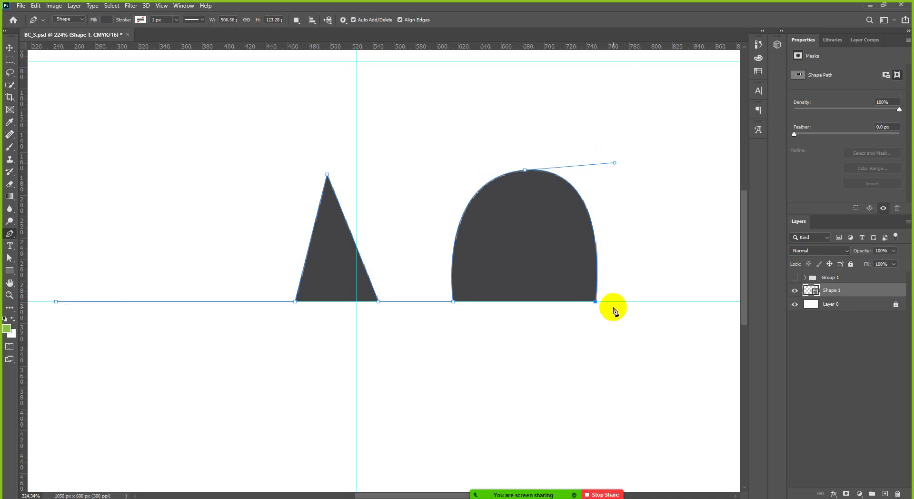
Step: Select the arch's top anchor with the Direct Selection tool to display both of its direction handles
click(10, 259)
click(523, 177)
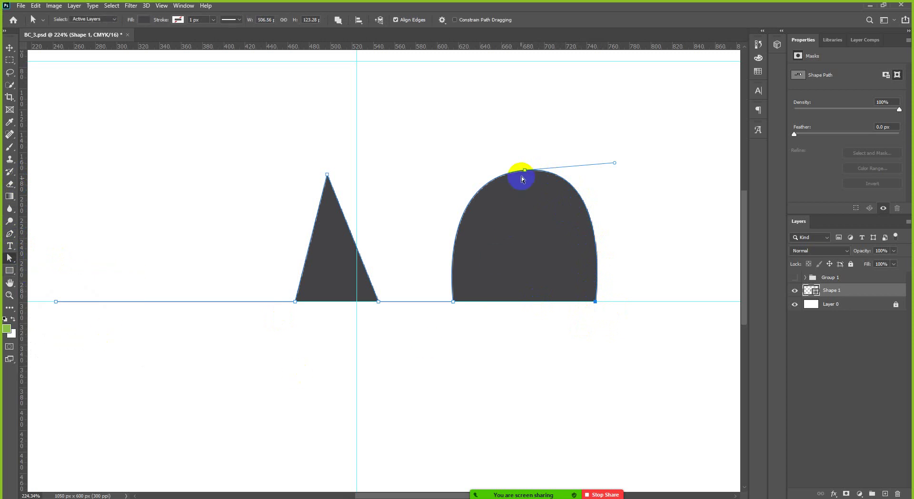
click(504, 210)
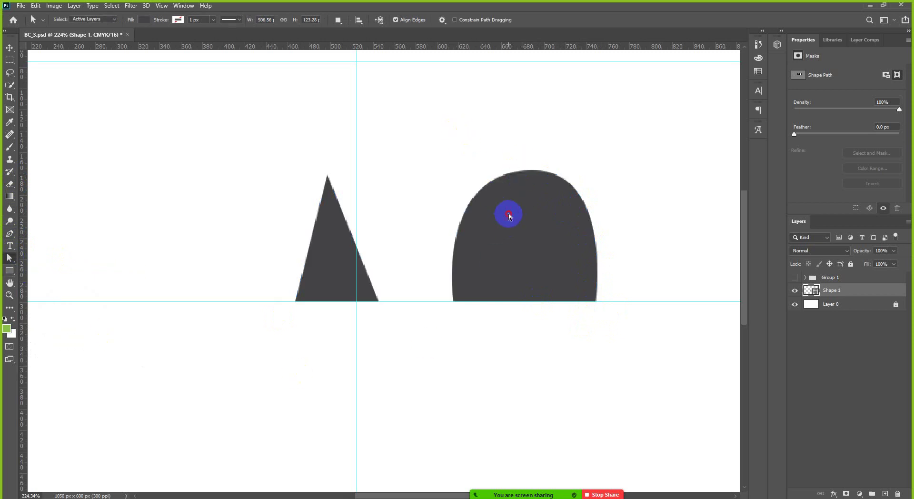
click(523, 177)
click(524, 171)
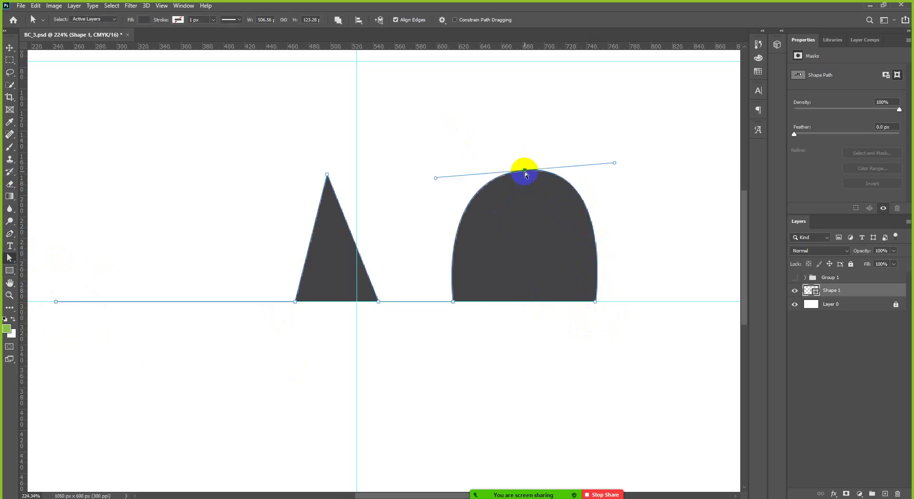
scroll(574, 211, up, 3)
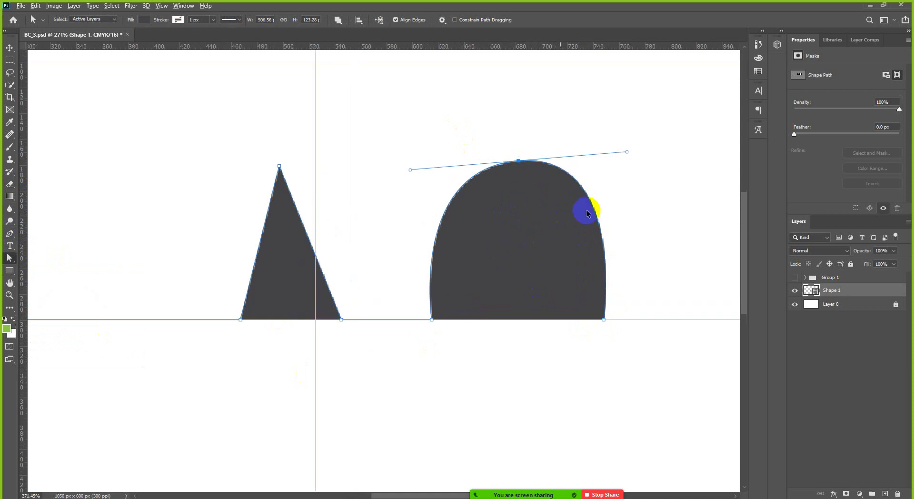
click(496, 151)
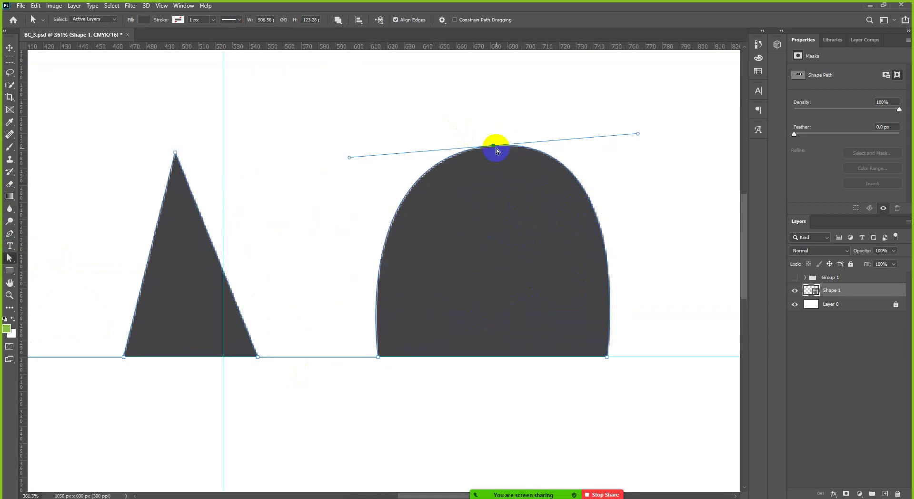
Step: Compare the arch's lower-left corner point with its top anchor by selecting each in turn and examining their direction handles
click(379, 357)
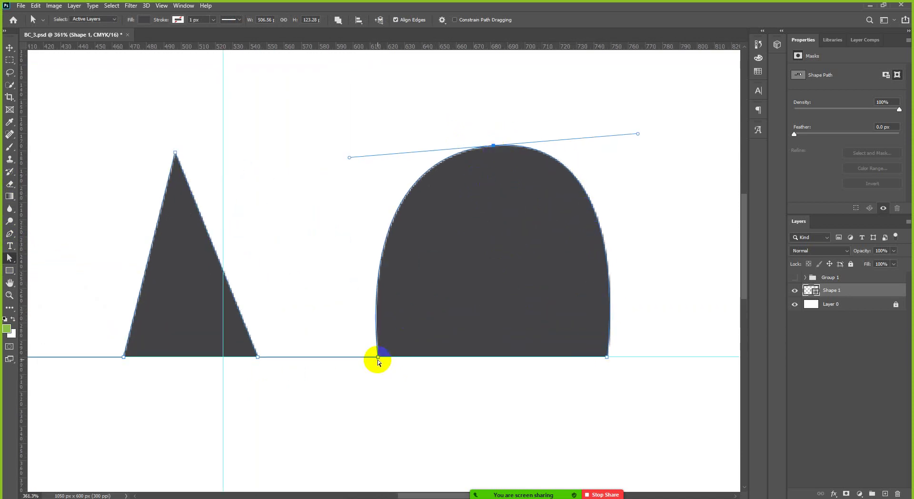
click(364, 378)
click(379, 358)
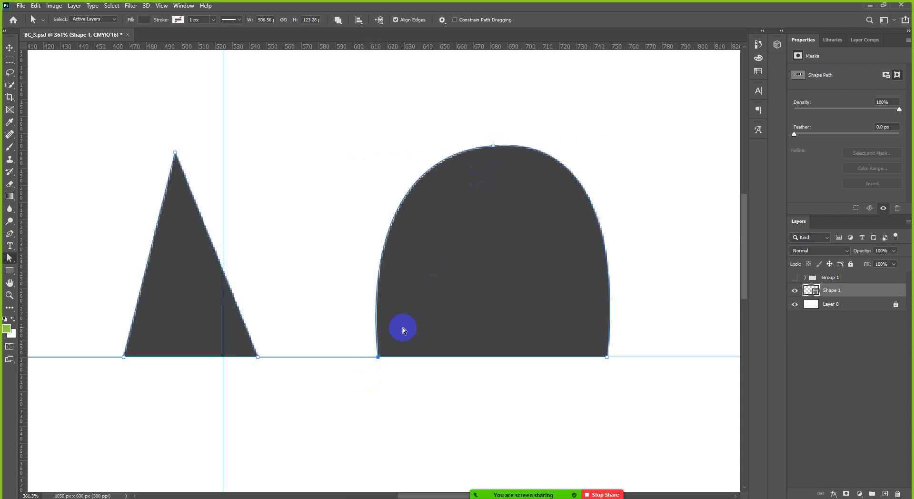
click(379, 357)
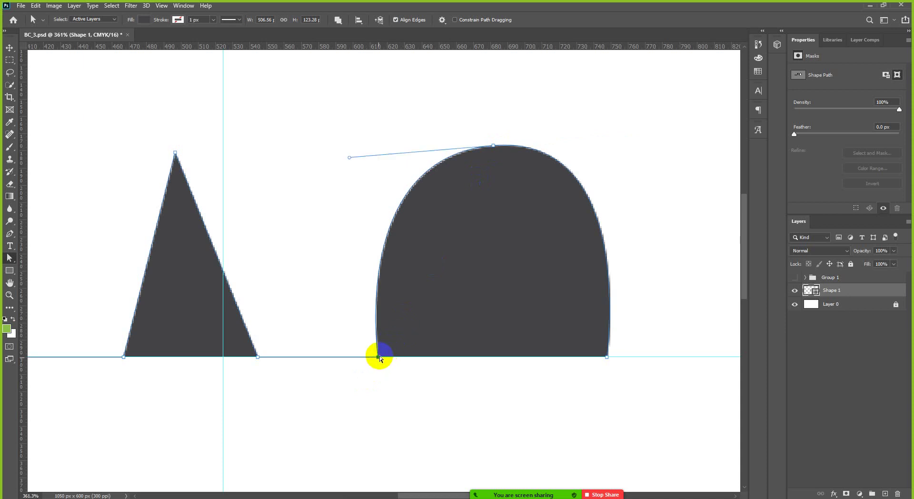
click(494, 149)
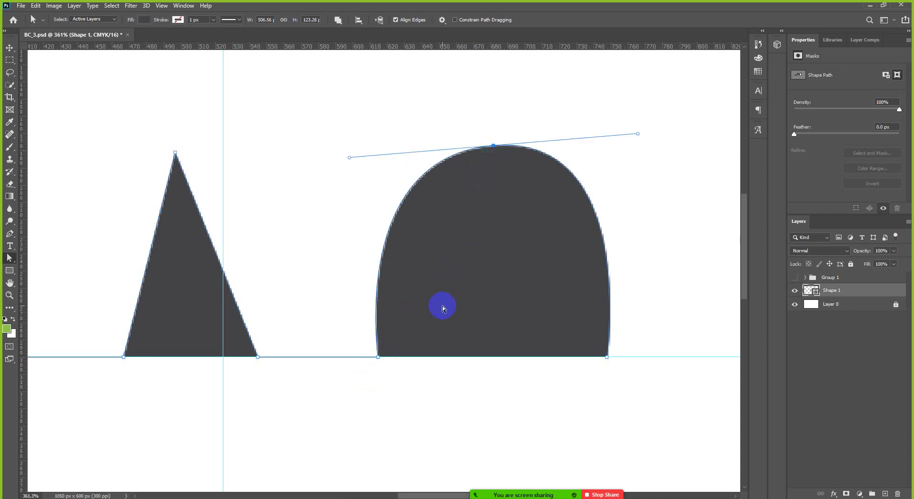
shift+click(378, 357)
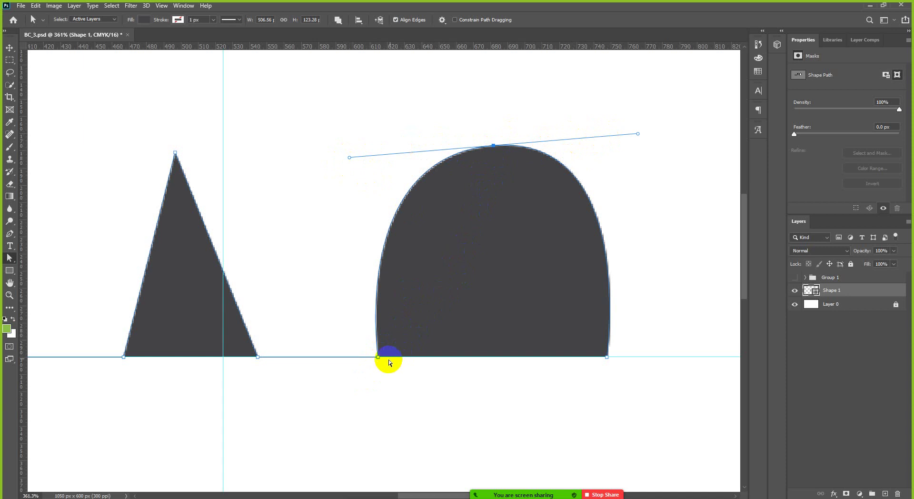
click(493, 148)
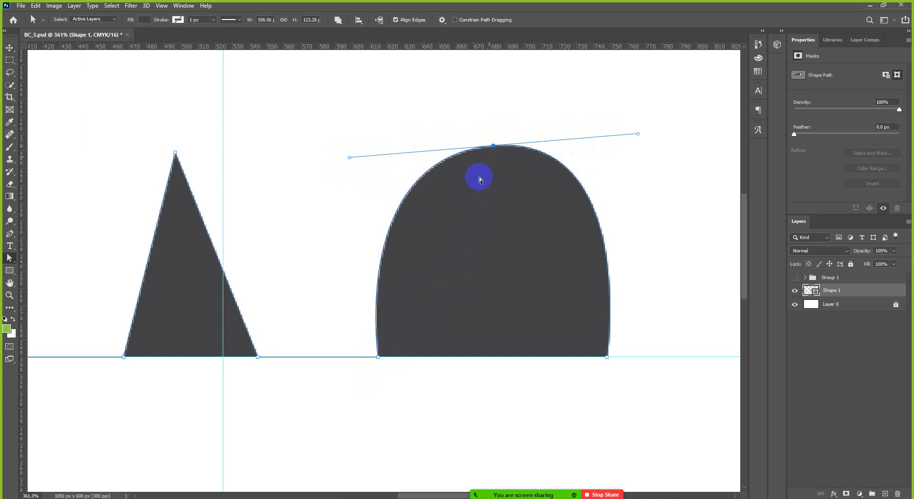
click(382, 357)
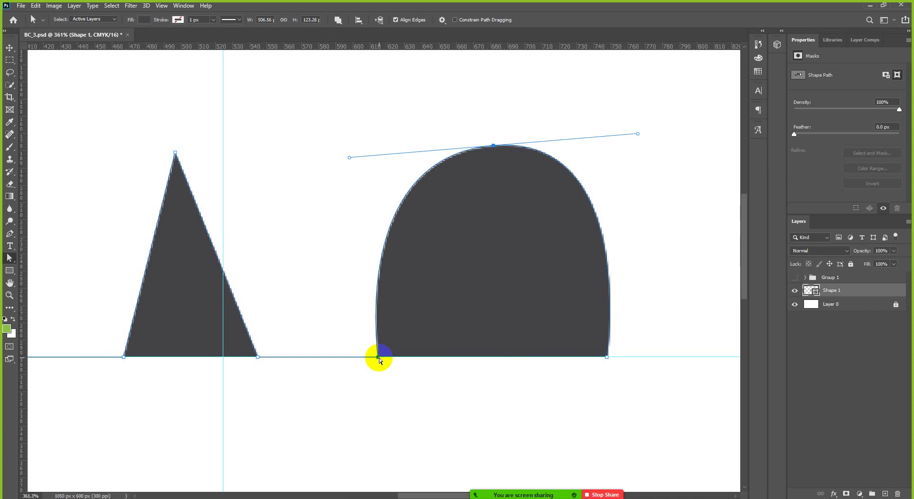
click(379, 358)
click(494, 172)
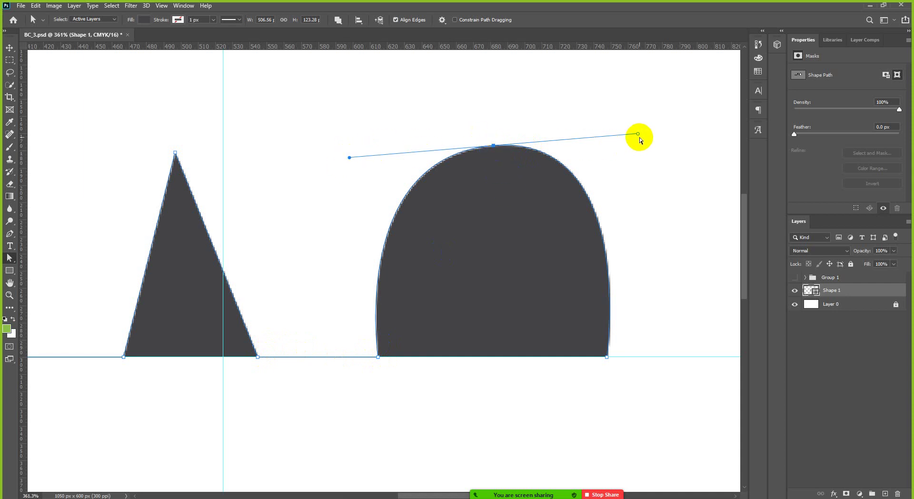
click(495, 147)
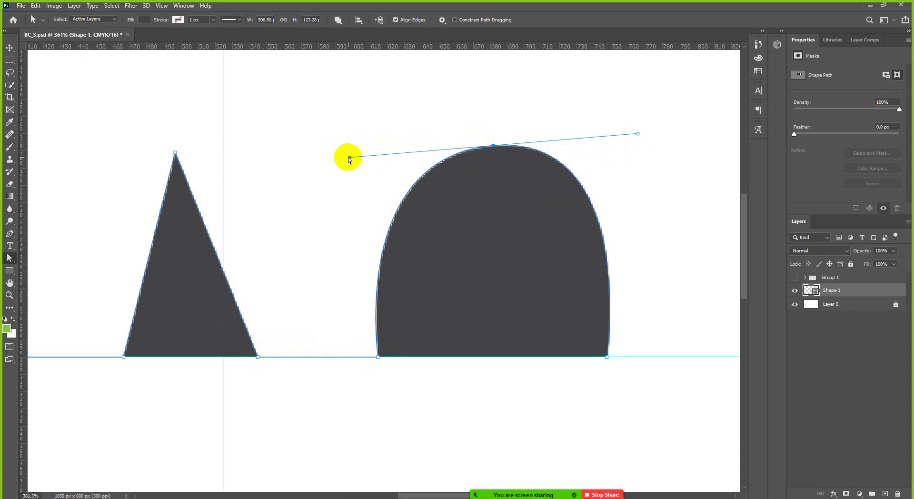
click(476, 151)
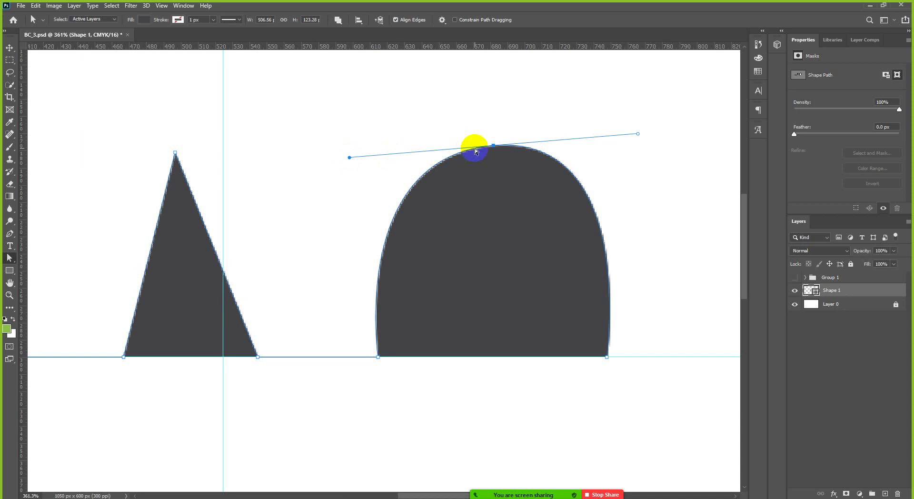
Step: Lengthen the top anchor's left direction handle outward so the arch's left side bulges
scroll(472, 158, up, 3)
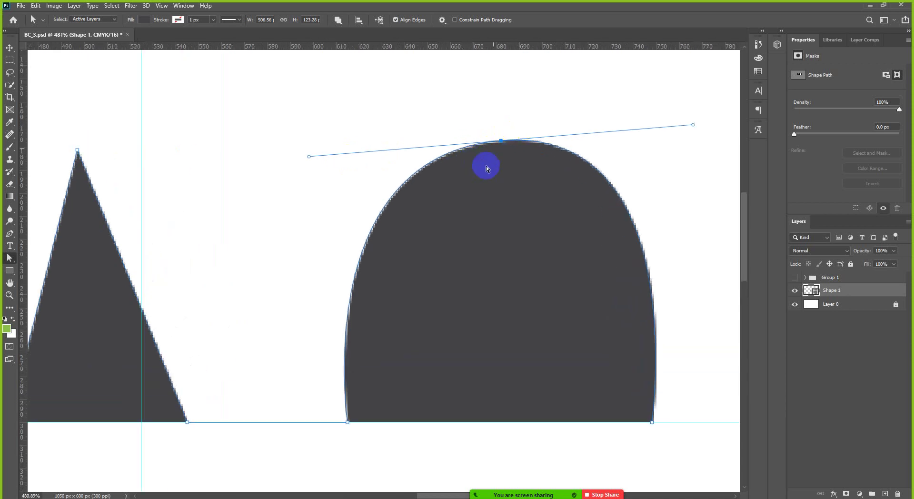
scroll(469, 194, down, 1)
click(465, 163)
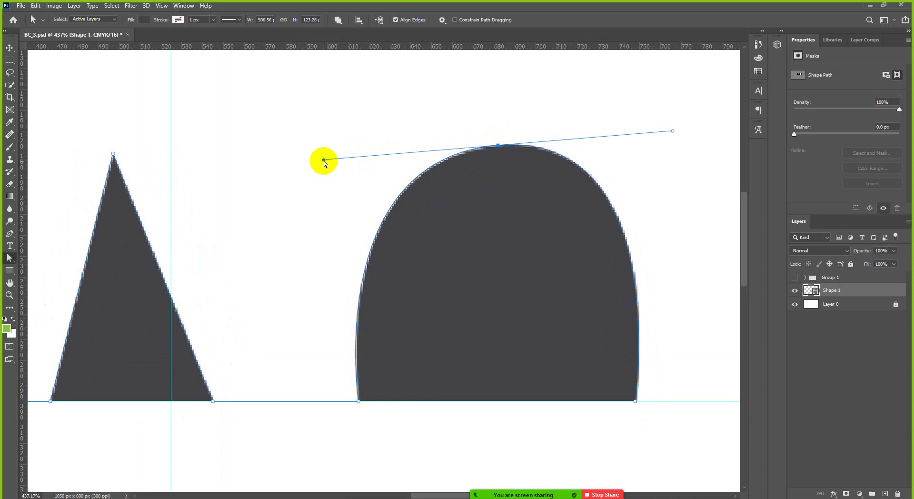
drag(324, 161, 211, 174)
click(567, 153)
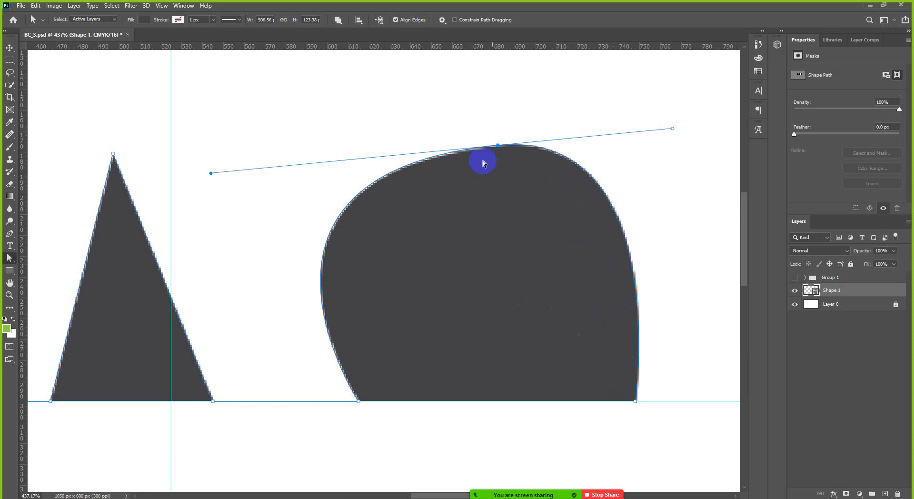
Step: Shorten the top anchor's left direction handle toward the anchor to flatten the arch's left side into a slope
click(211, 171)
click(320, 260)
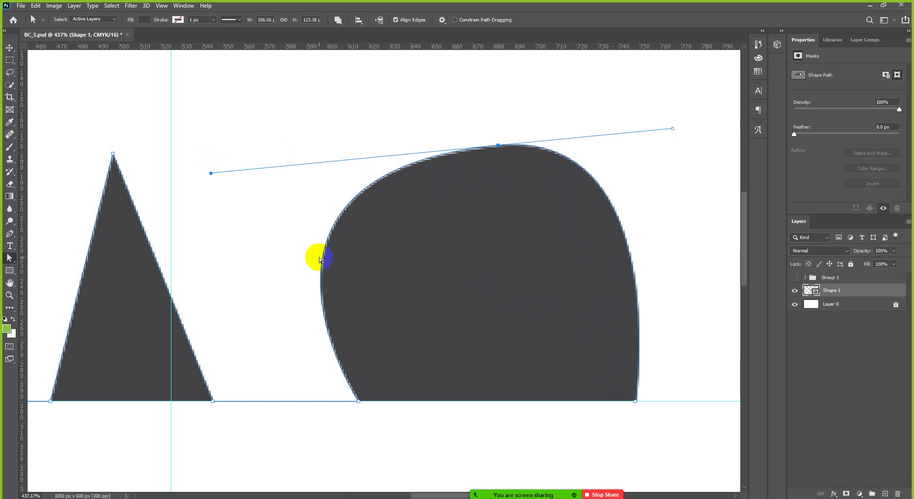
click(445, 122)
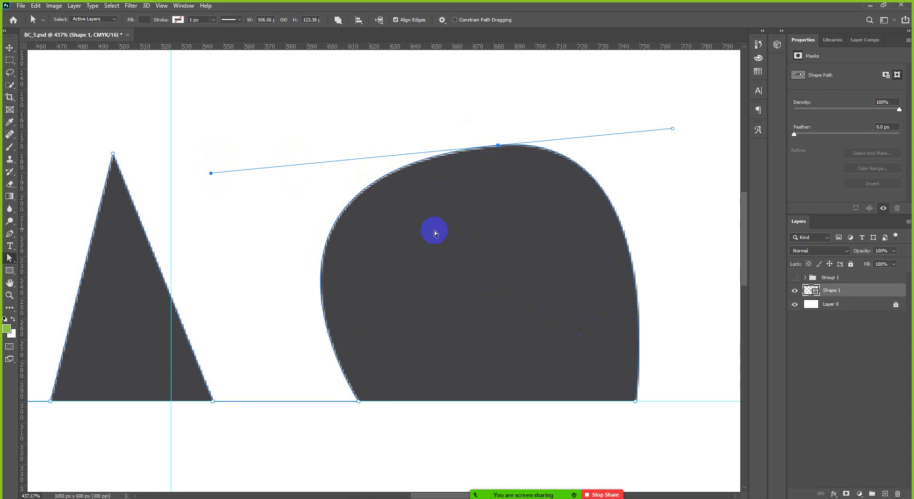
click(211, 179)
drag(211, 174, 432, 149)
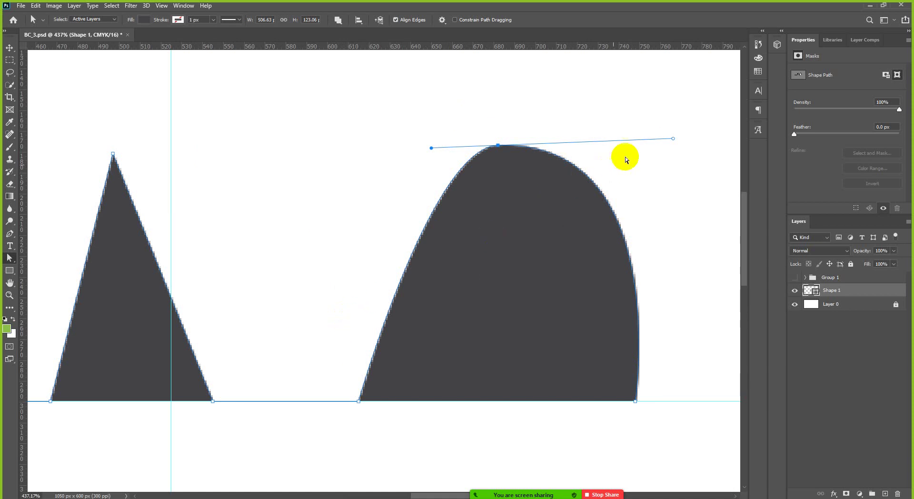
Step: Shorten the top anchor's right direction handle, and lengthen it again so the arch's right side bulges outward
click(674, 139)
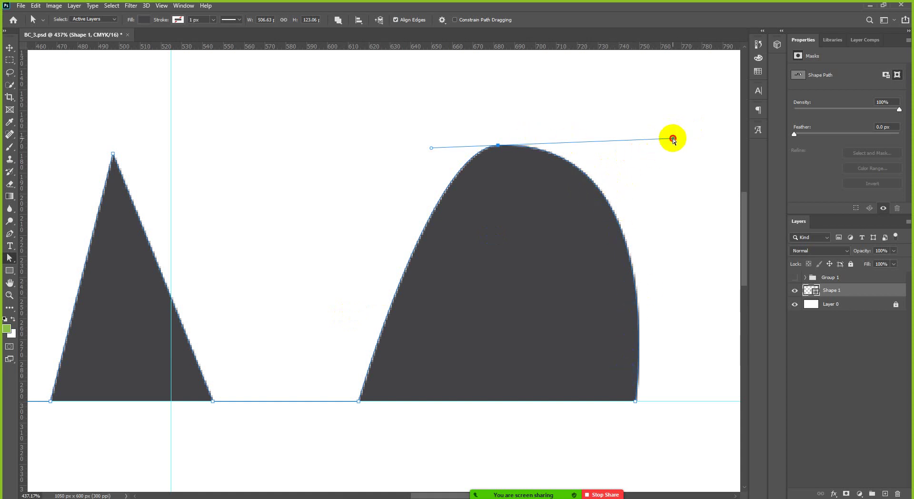
drag(674, 139, 568, 141)
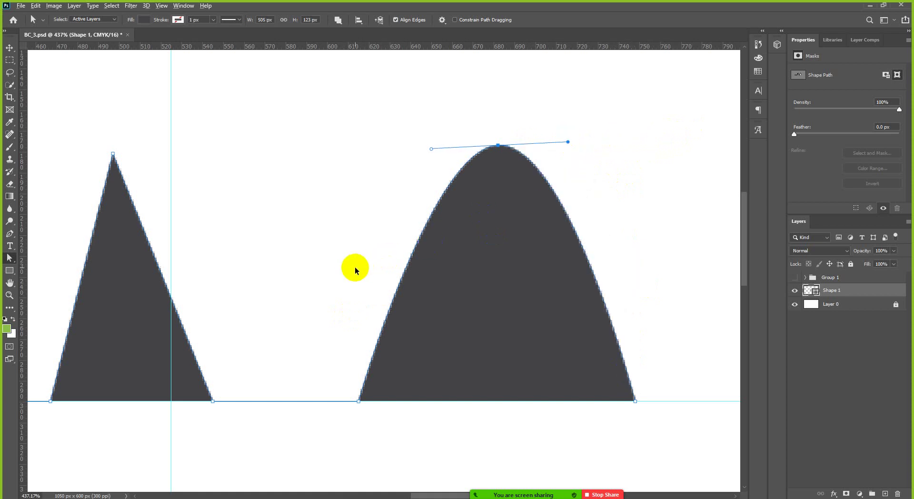
scroll(355, 266, down, 3)
drag(485, 190, 611, 172)
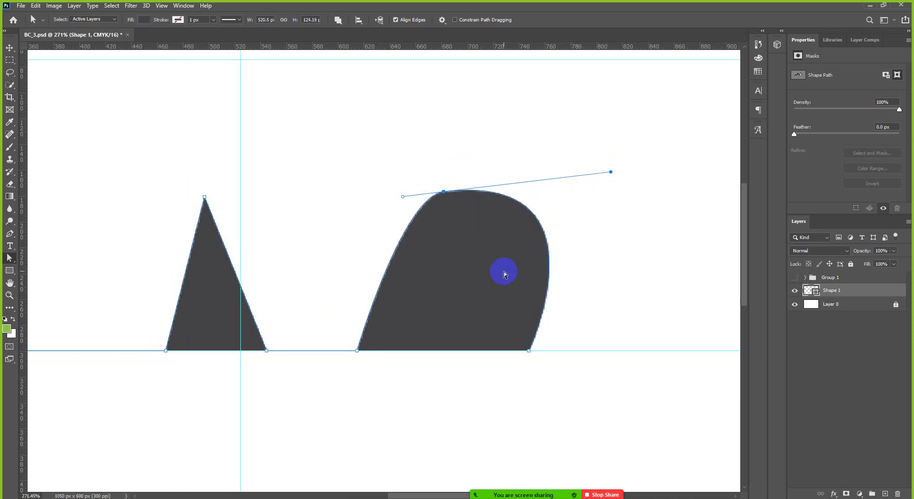
scroll(504, 272, up, 3)
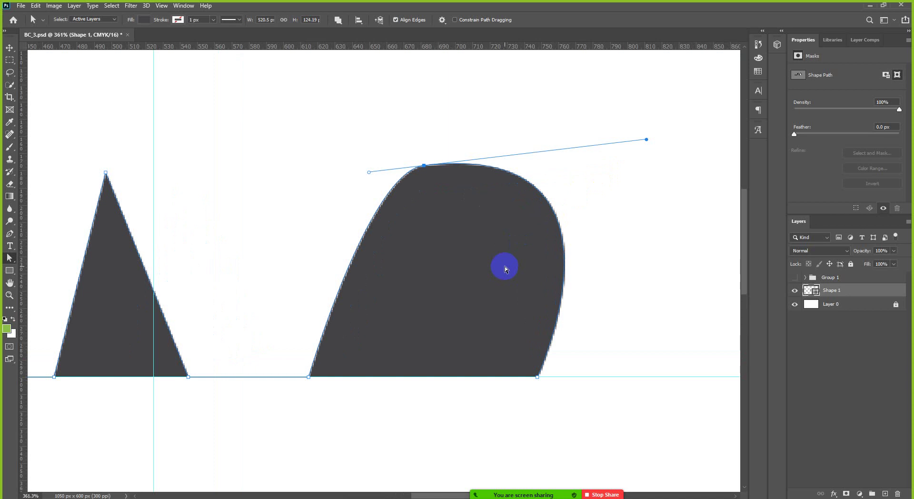
click(427, 167)
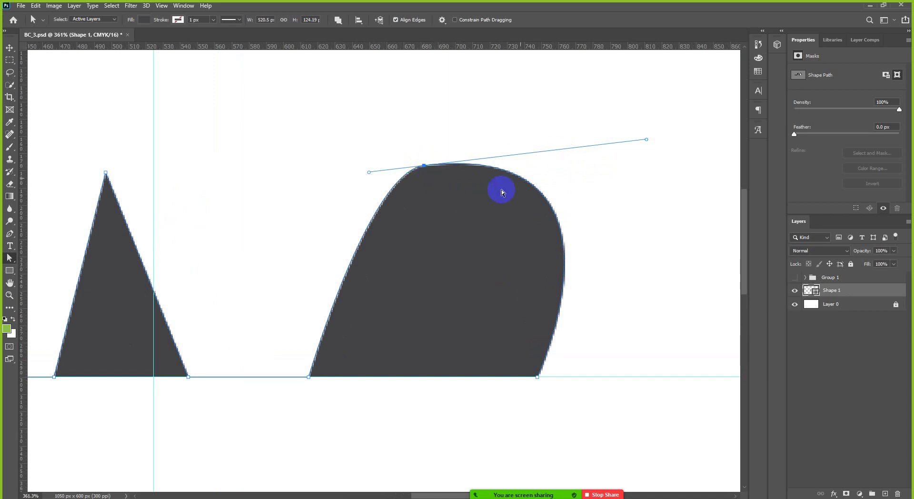
Step: Open the Zoom meeting's participants list over the canvas
click(515, 486)
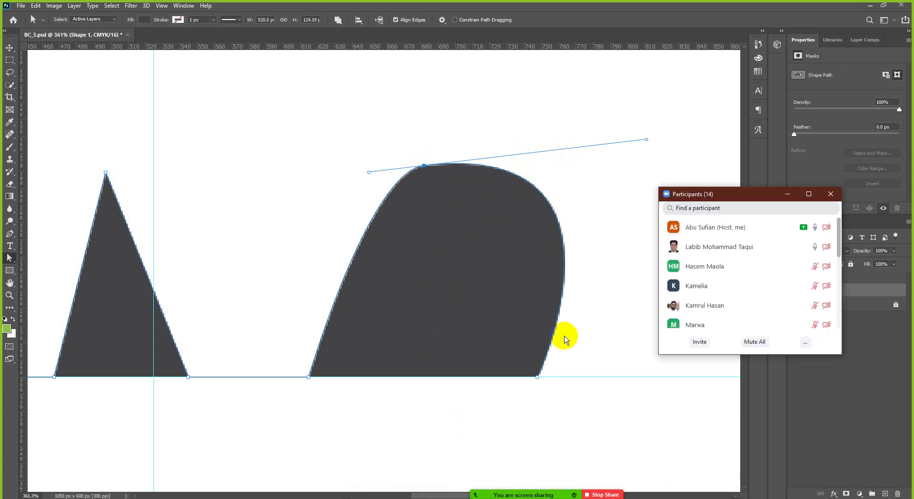
mouse_move(735, 312)
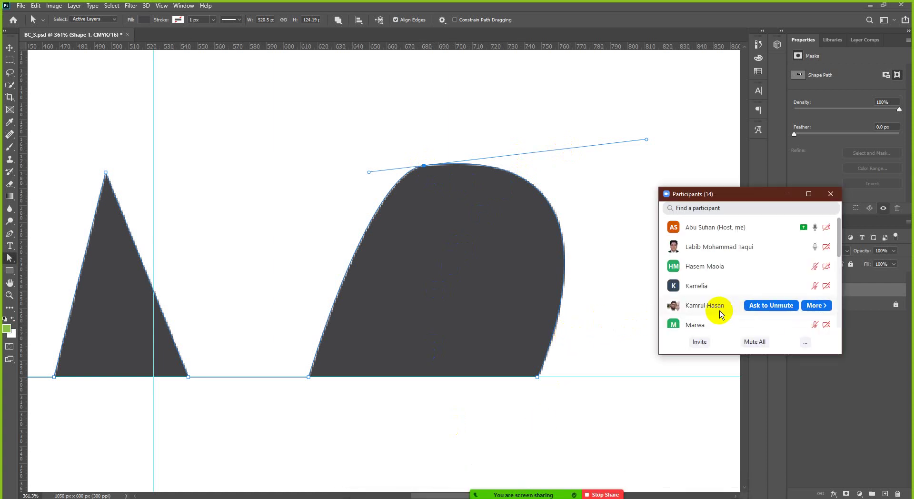
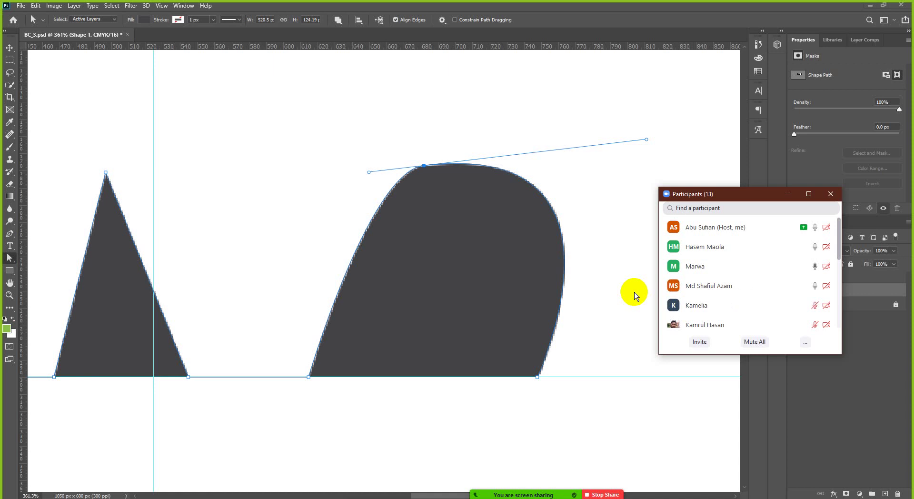
Step: Lengthen the top anchor's left direction handle outward to bulge the arch's left side
click(370, 173)
drag(370, 173, 223, 167)
mouse_move(421, 178)
mouse_down()
mouse_move(424, 167)
mouse_move(424, 178)
mouse_up()
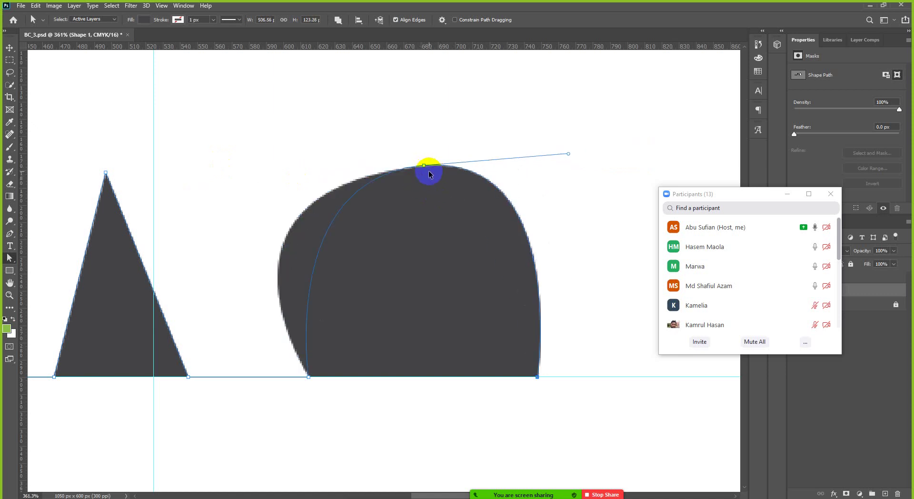
Step: Undo the arch's edits and anchors back to the end of the straight baseline segment
key(ctrl+z)
key(ctrl+z)
key(ctrl+z)
key(ctrl+z)
key(ctrl+z)
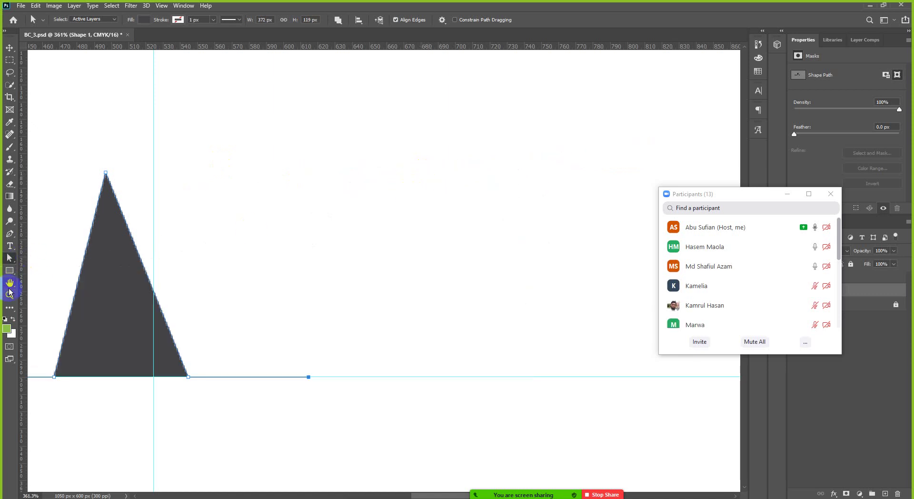
Step: Activate the Pen tool and undo the remaining baseline and triangle segments until the Shape 1 layer is removed
click(10, 233)
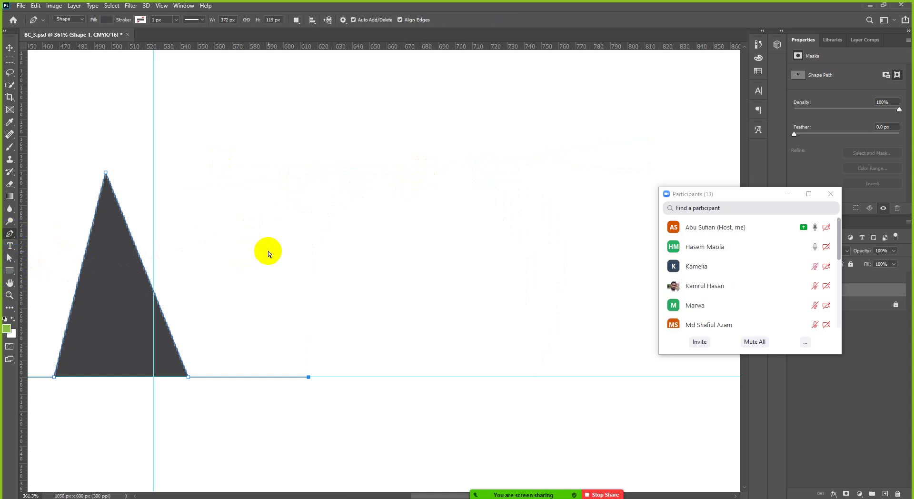
click(304, 249)
key(ctrl+z)
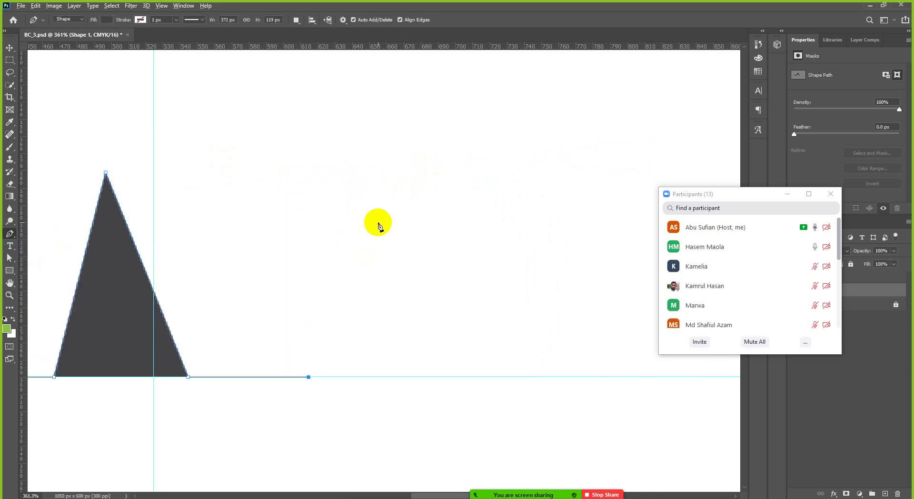
scroll(373, 222, down, 2)
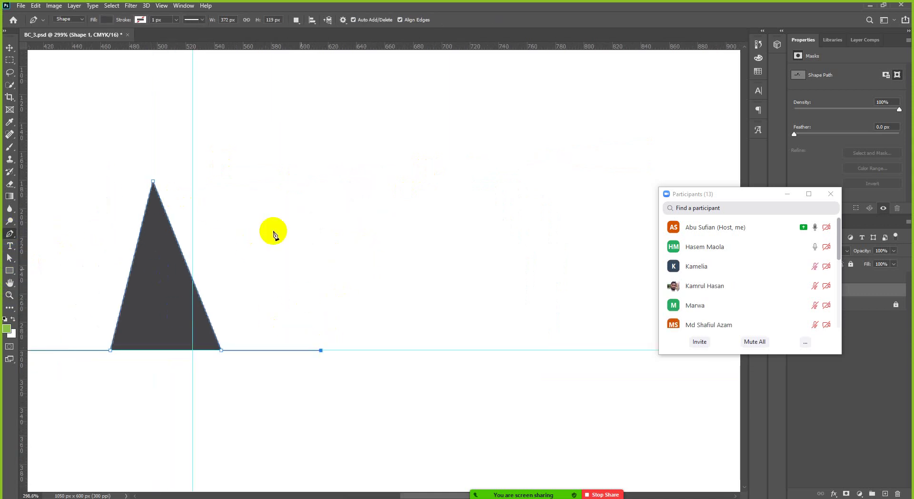
key(ctrl+z)
key(ctrl+z)
key(ctrl+z)
key(ctrl+z)
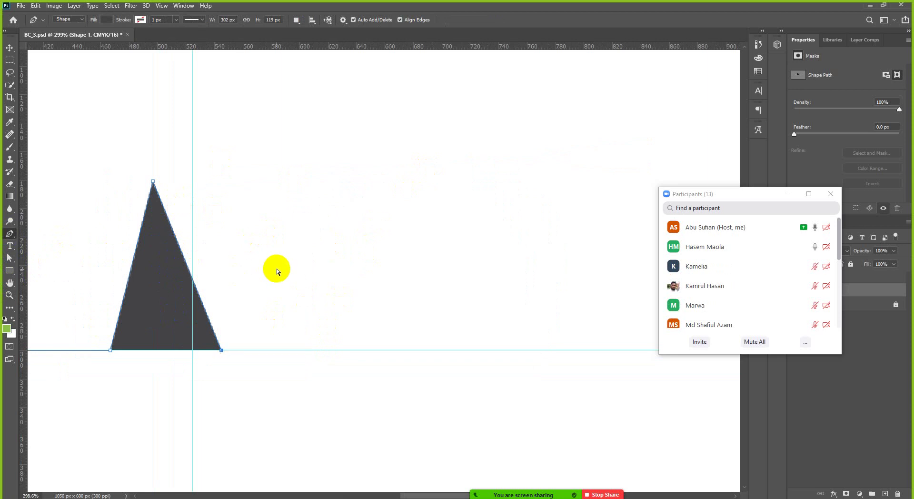
scroll(305, 266, down, 2)
scroll(306, 267, down, 6)
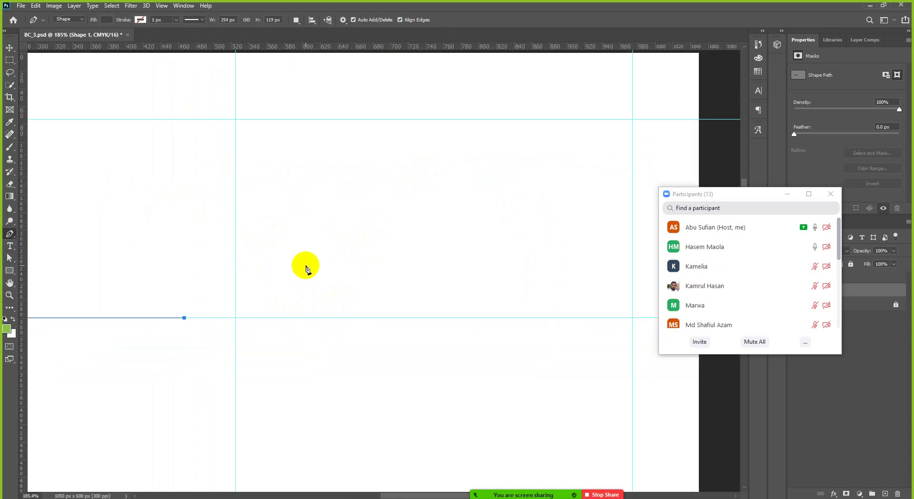
scroll(159, 303, up, 4)
key(ctrl+z)
key(ctrl+z)
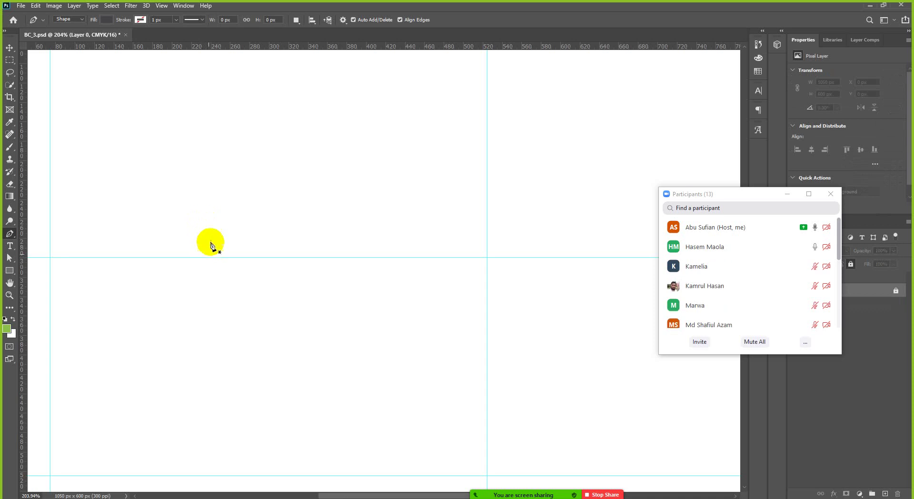
Step: Place a start anchor above the horizontal centre guide, try a straight segment about 233 px wide, and undo it
click(210, 239)
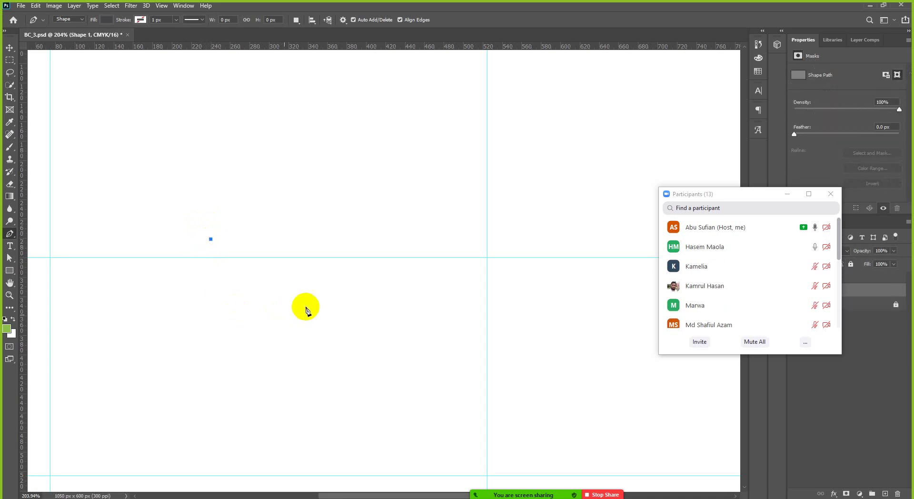
click(438, 235)
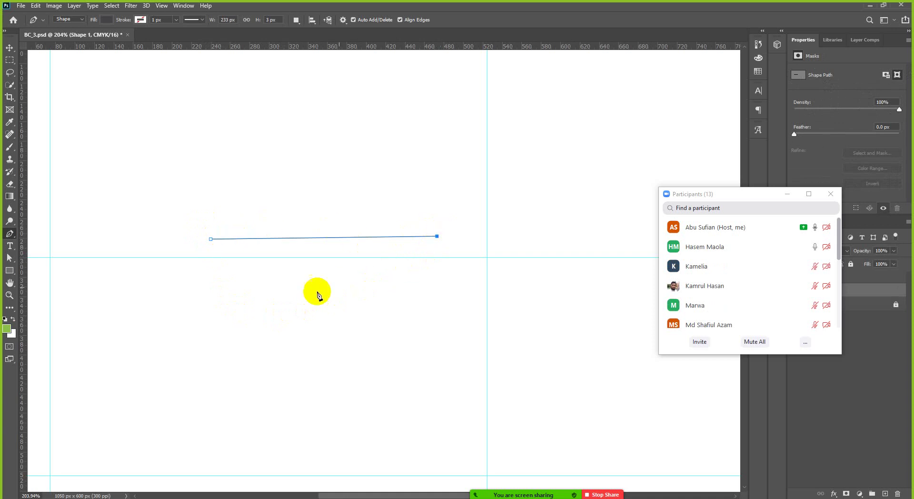
scroll(319, 289, down, 1)
key(ctrl+z)
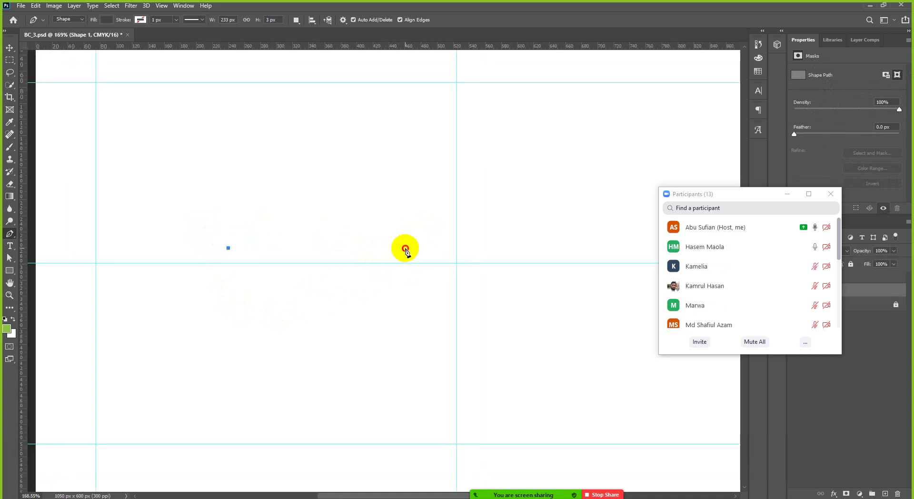
Step: Try out end positions for the first segment and draw it as a straight horizontal line about 238 px wide
click(405, 248)
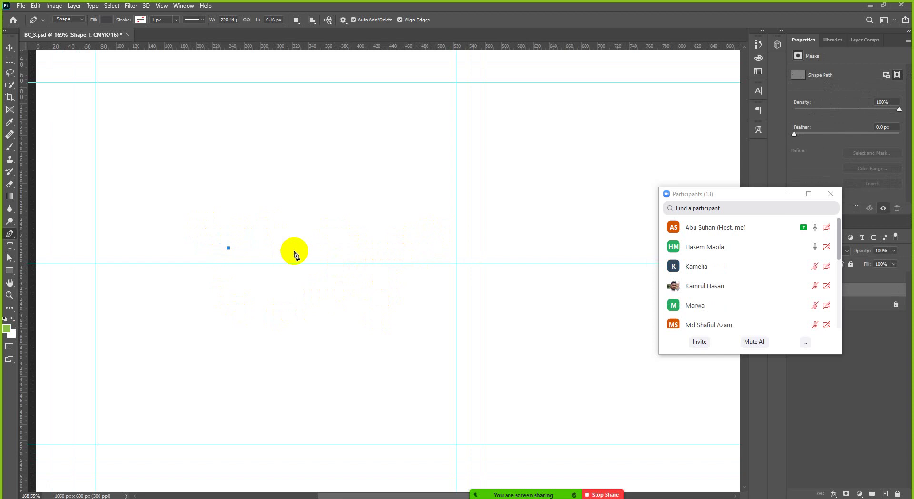
click(419, 248)
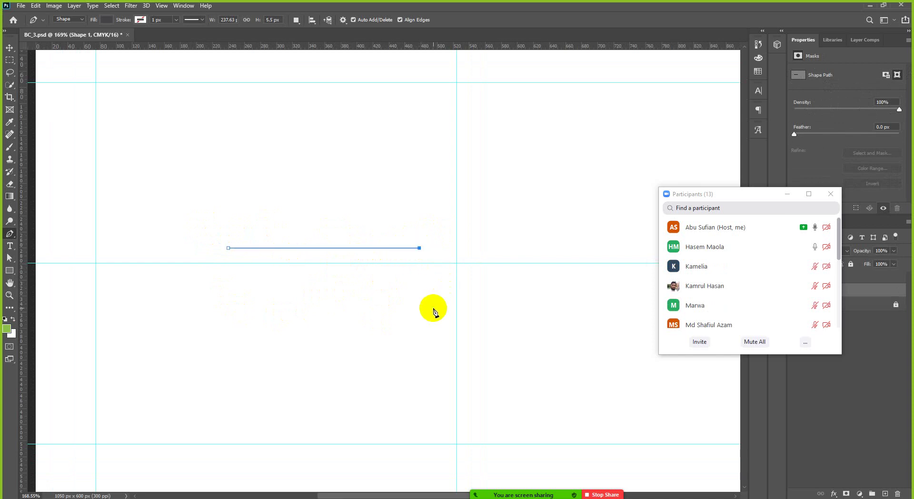
mouse_move(417, 248)
mouse_down()
mouse_move(416, 212)
mouse_move(419, 255)
mouse_up()
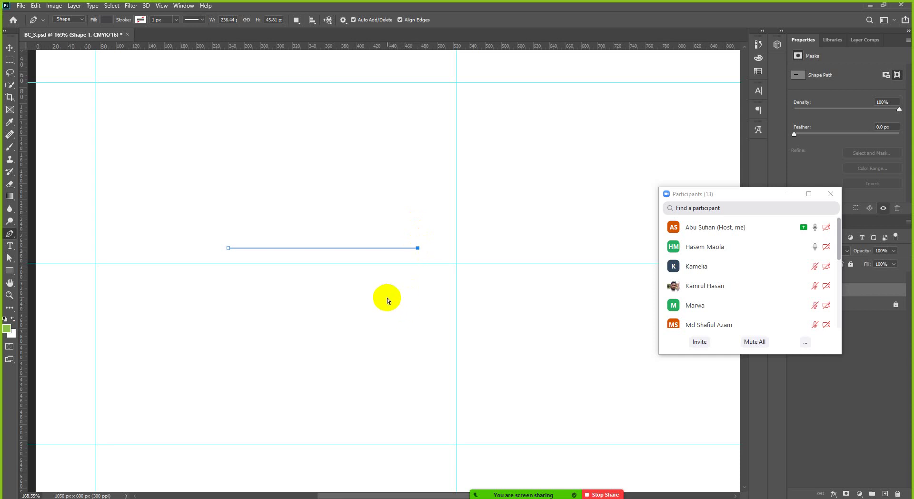
key(BackSpace)
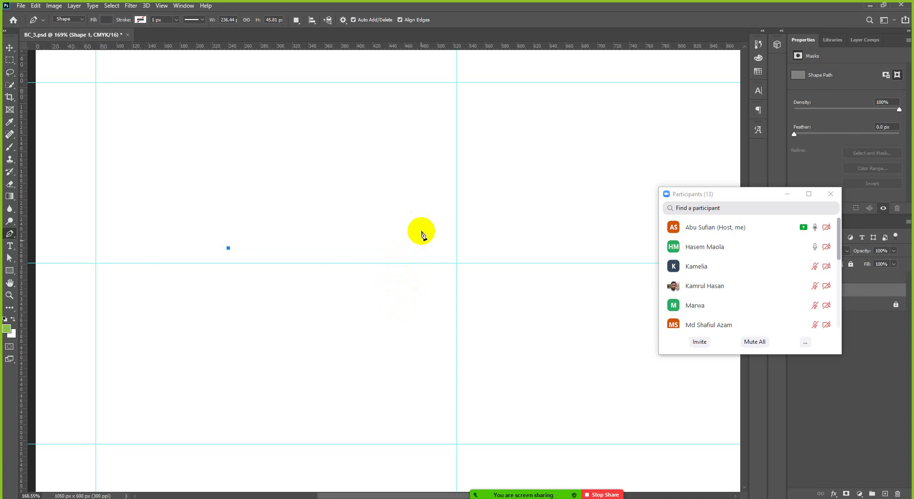
click(415, 186)
key(BackSpace)
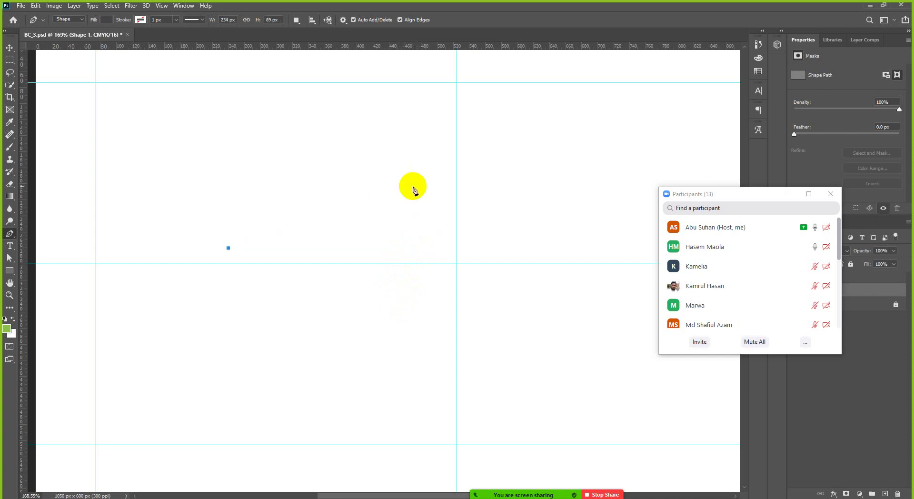
click(419, 248)
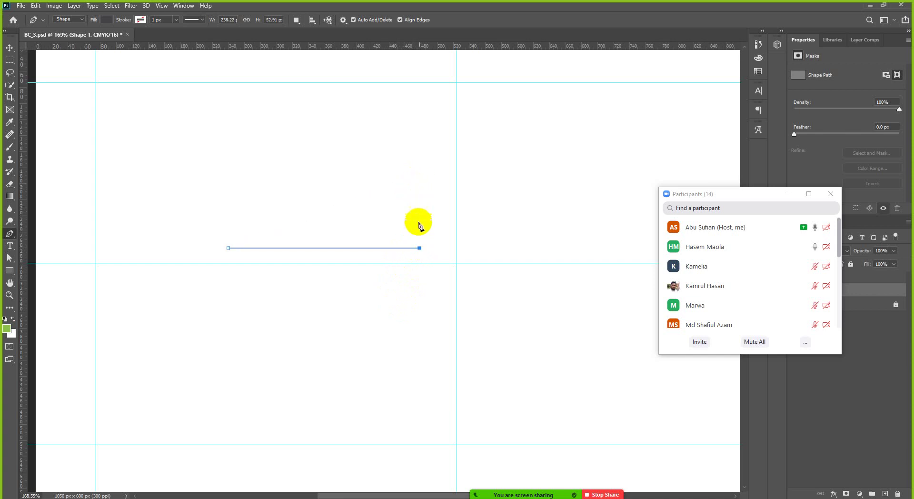
scroll(314, 300, down, 1)
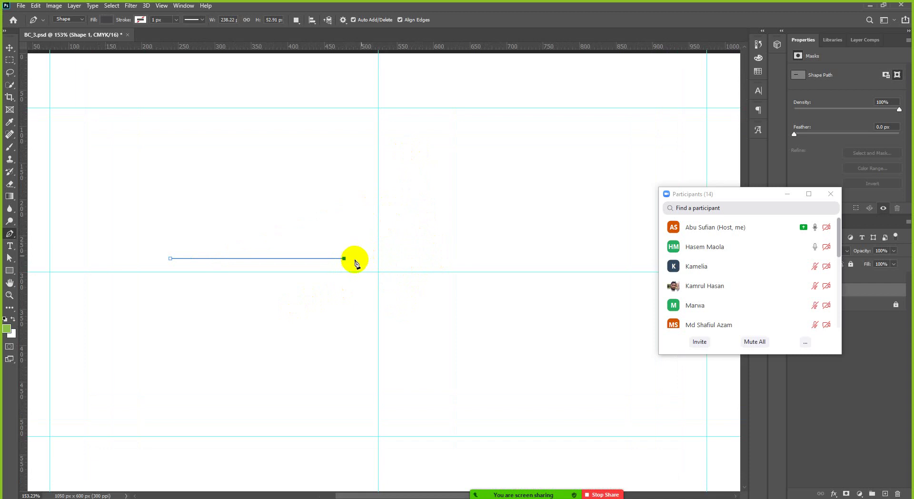
Step: Add a curved segment rising to an anchor just past the vertical centre guide, making the path about 328 by 157 px
click(410, 144)
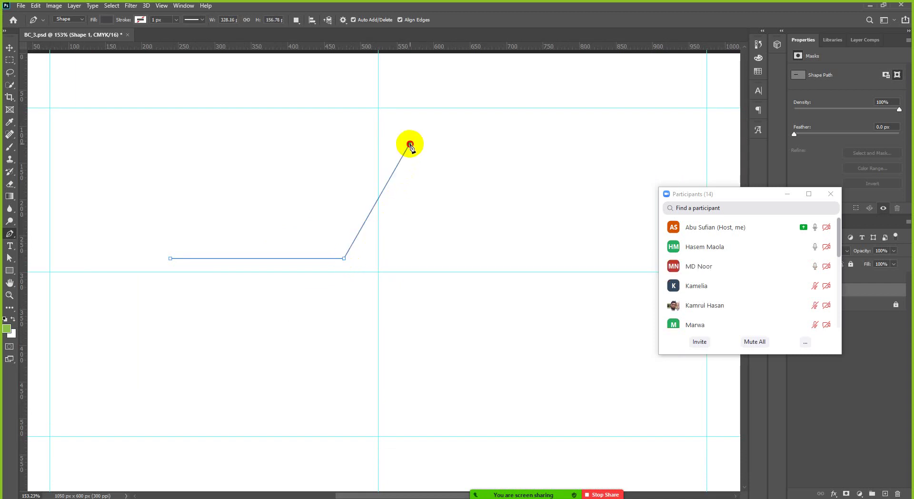
drag(410, 146, 456, 145)
drag(463, 144, 497, 136)
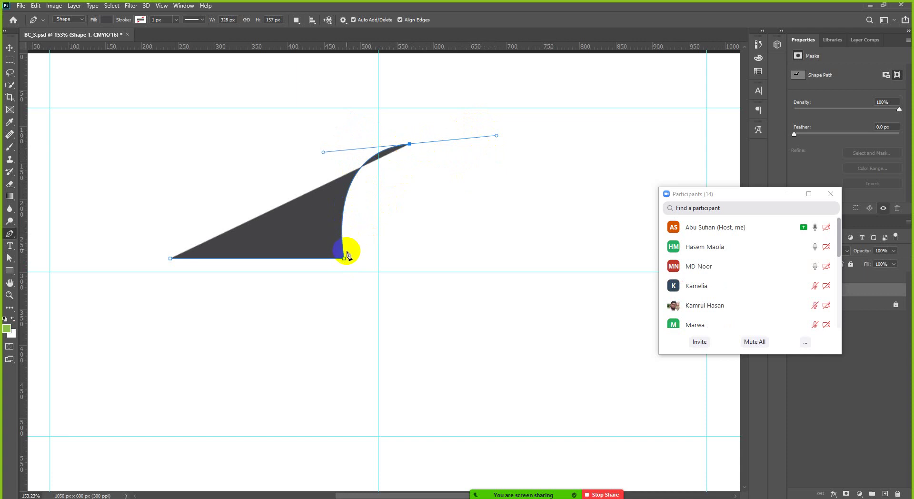
Step: Add an anchor to the lower right of the peak to form the arch's right side, widening the path to about 409 px
scroll(403, 153, up, 3)
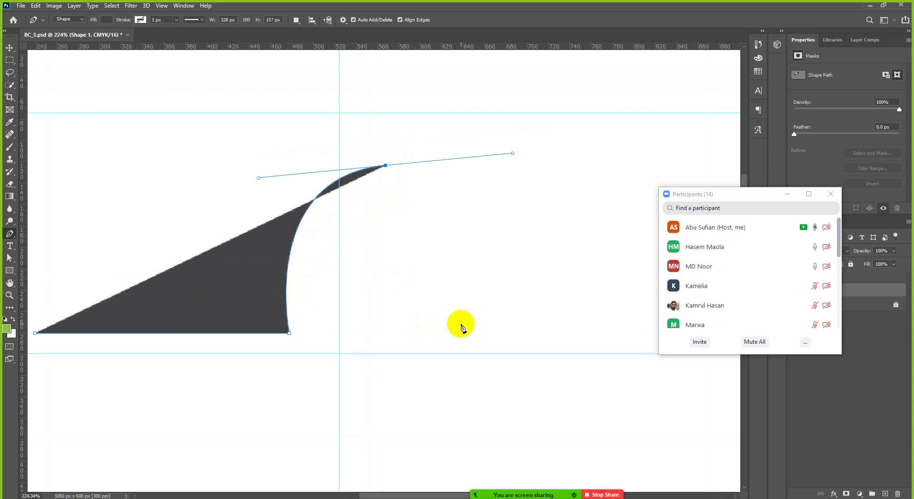
click(461, 326)
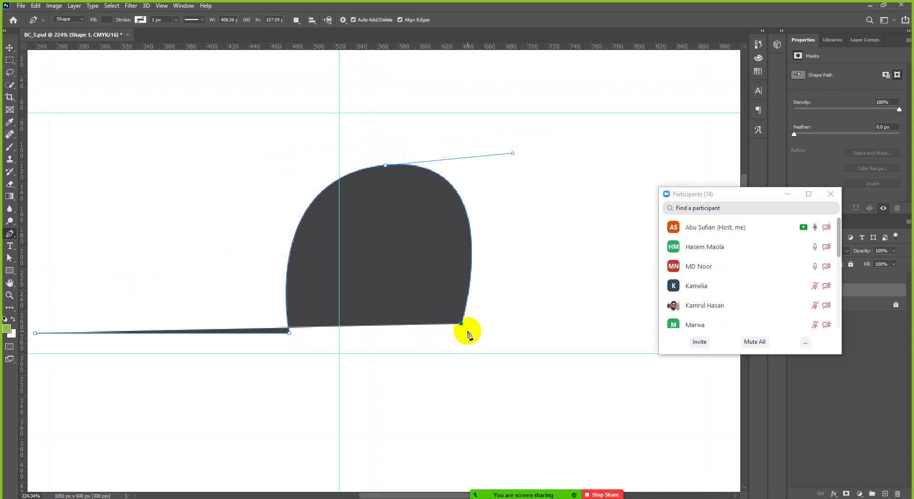
scroll(508, 323, down, 1)
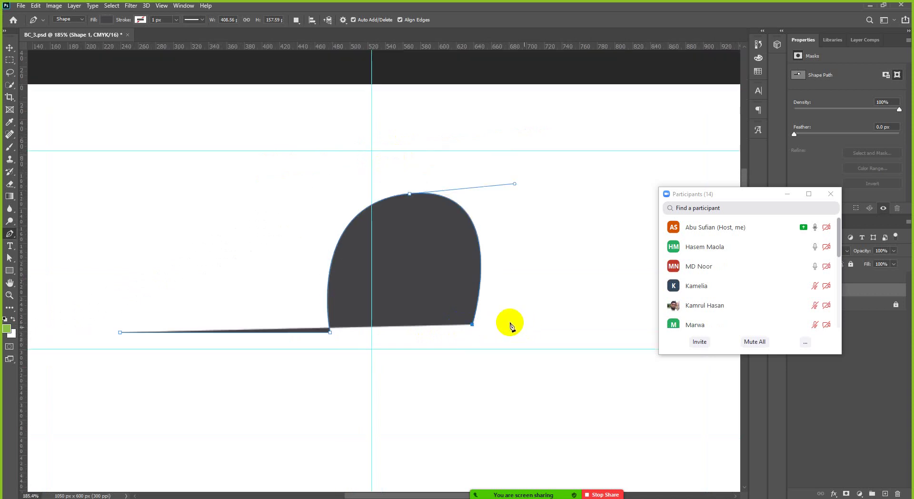
scroll(428, 245, up, 1)
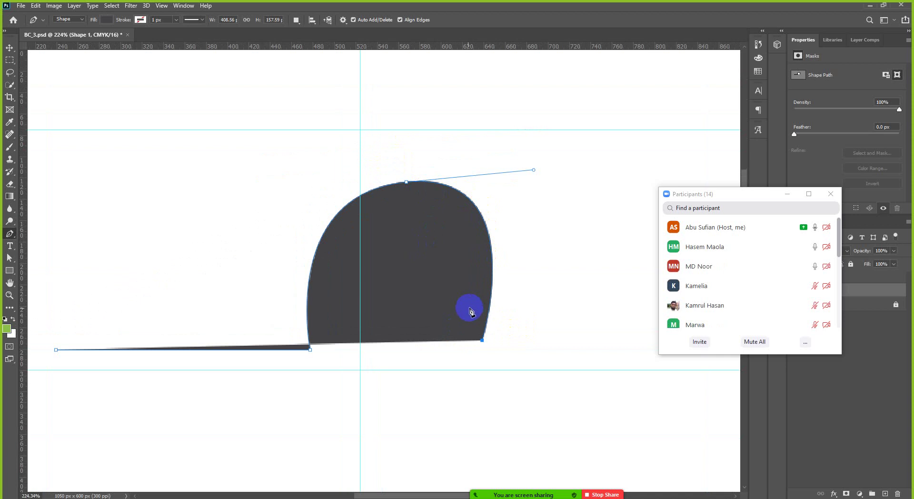
Step: Select the new arch's peak anchor with the Direct Selection tool to display both of its direction handles
click(8, 257)
click(407, 184)
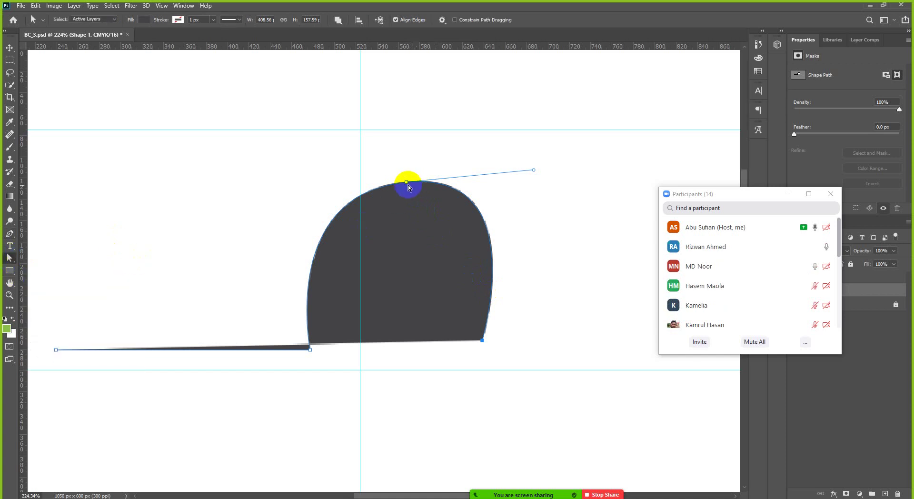
click(407, 184)
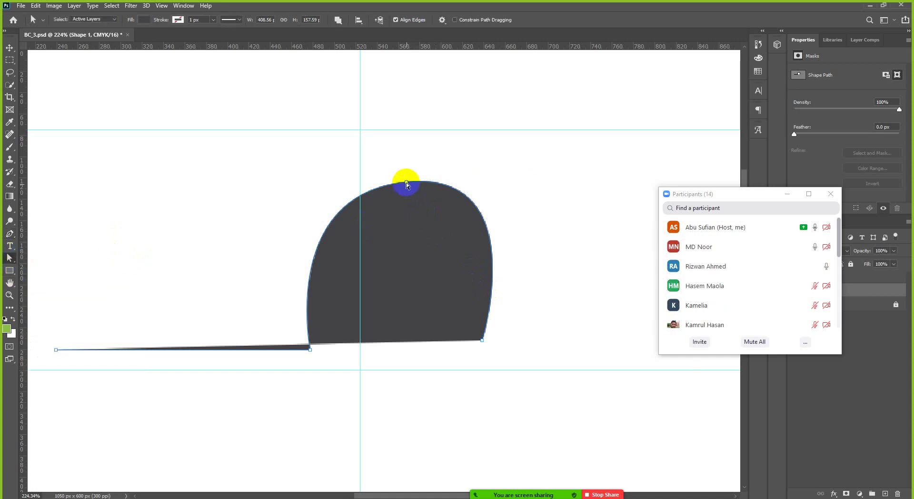
click(406, 184)
scroll(406, 183, up, 3)
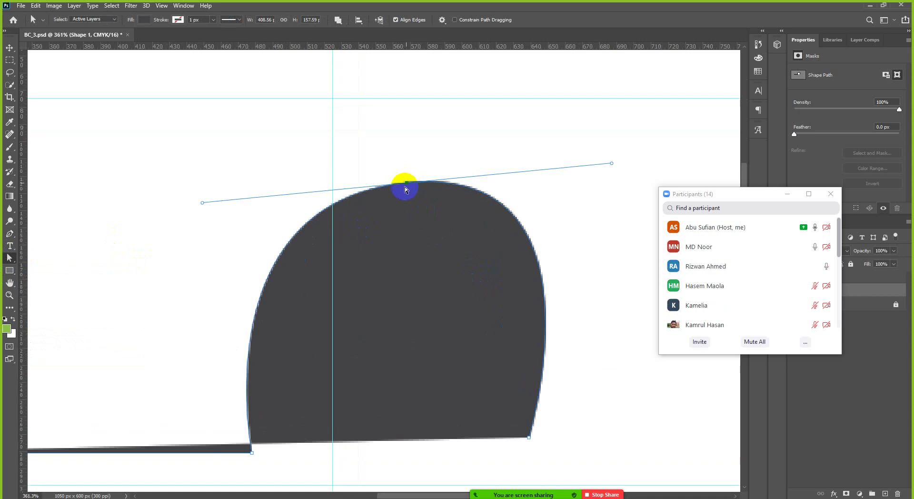
Step: Examine the peak anchor's two direction handles and the curved sides of the arch they control
scroll(397, 205, down, 1)
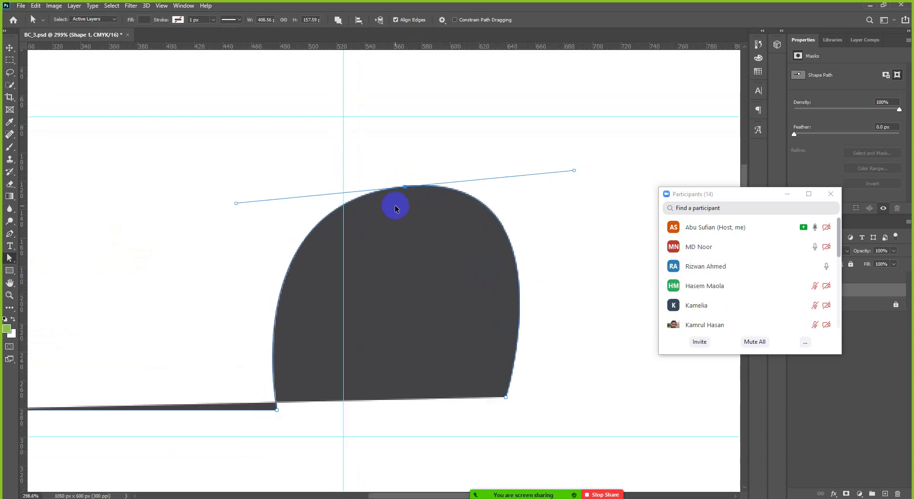
click(410, 195)
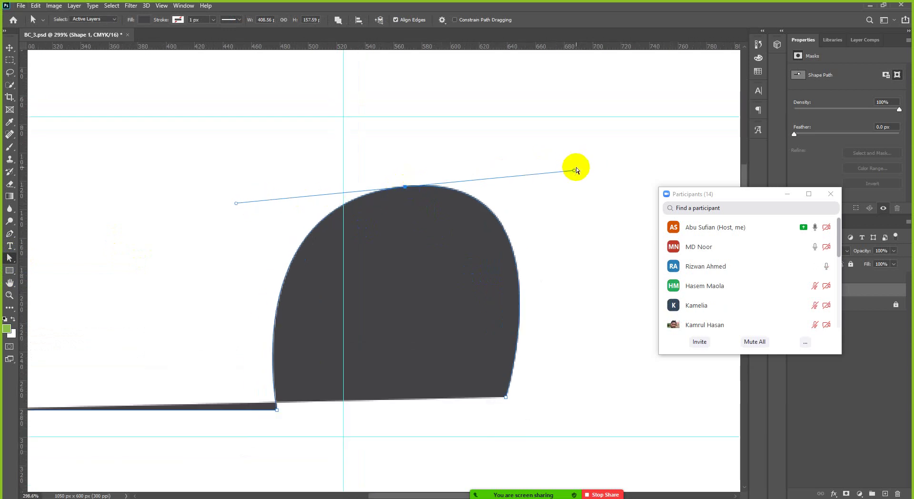
click(373, 207)
click(402, 195)
click(420, 191)
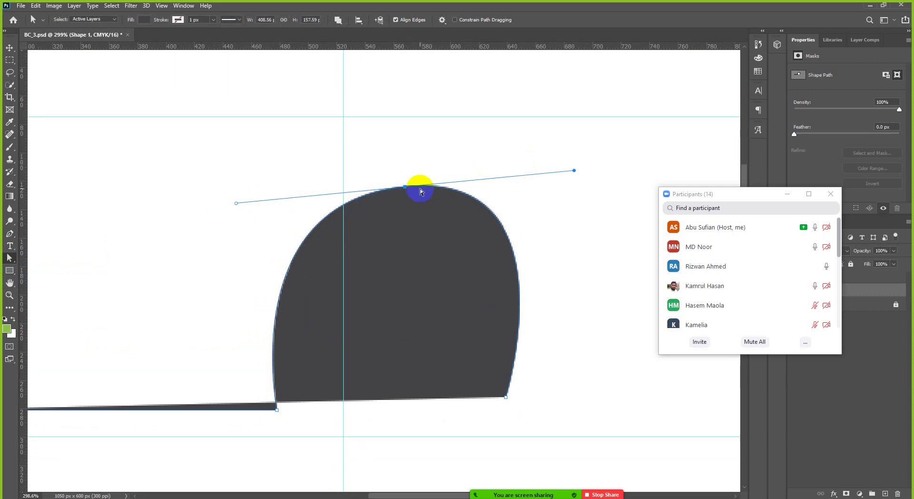
click(396, 199)
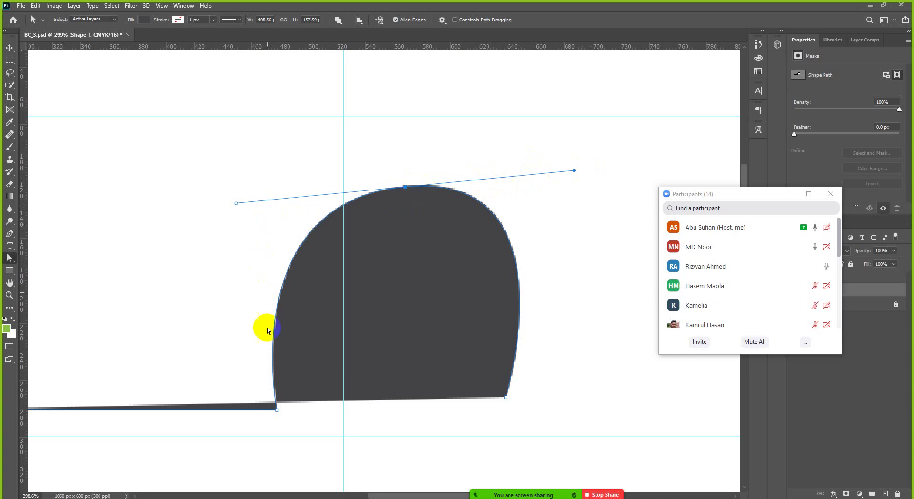
click(445, 212)
scroll(516, 266, down, 1)
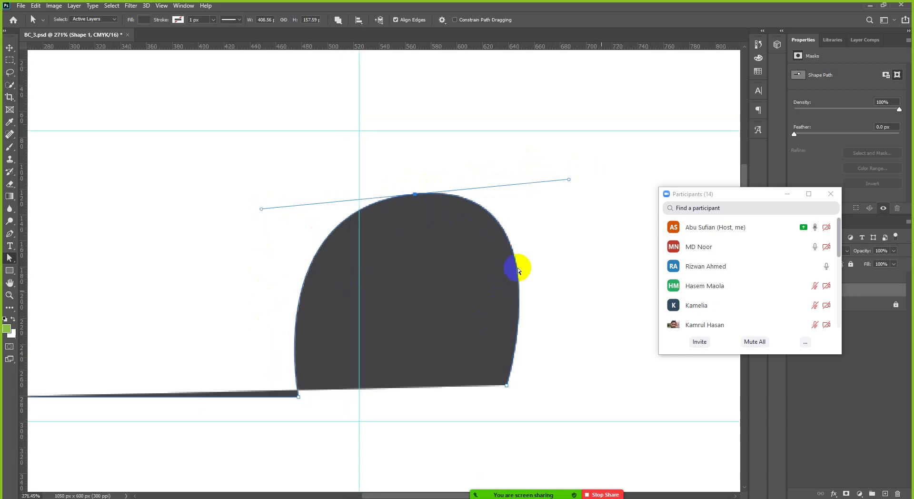
click(297, 397)
scroll(418, 258, down, 3)
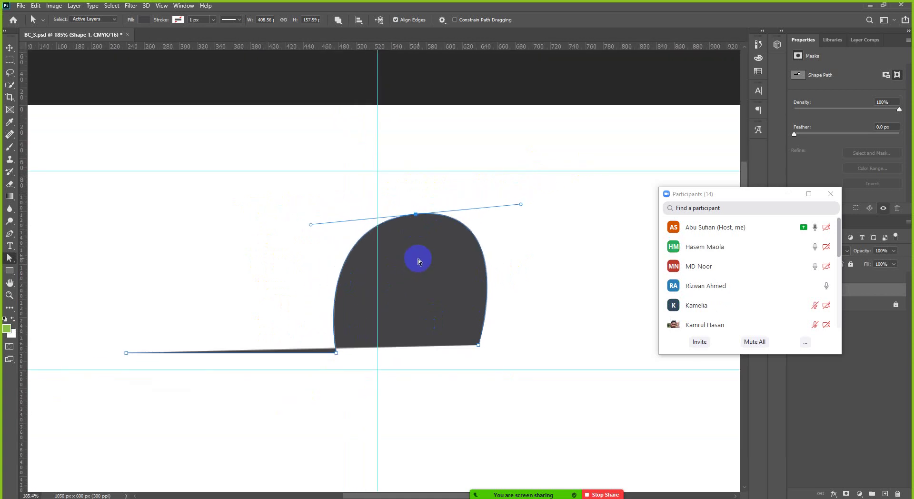
Step: Trace the arch's left curve between its base anchor and peak, comparing it with the left direction handle
scroll(407, 271, up, 2)
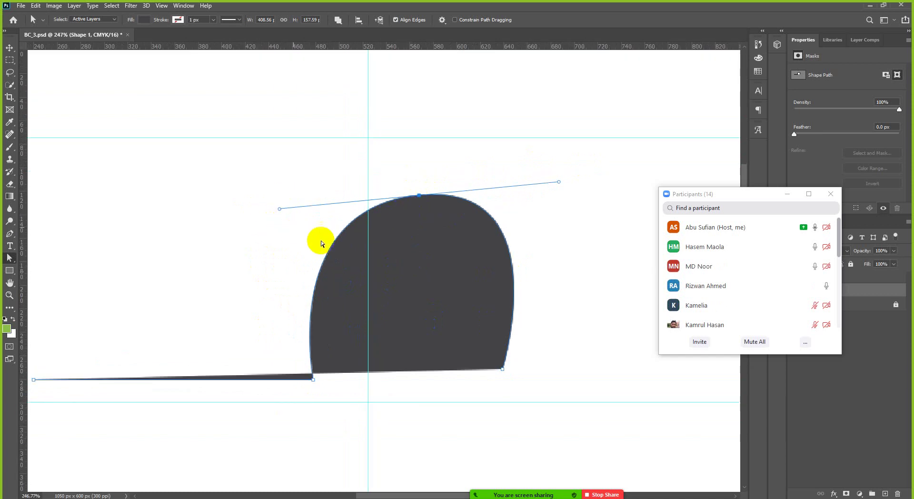
click(369, 284)
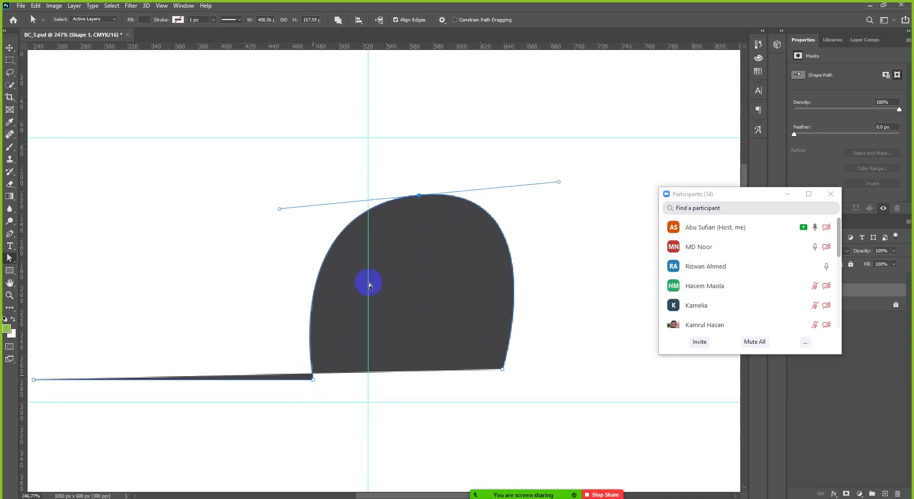
click(280, 208)
click(307, 378)
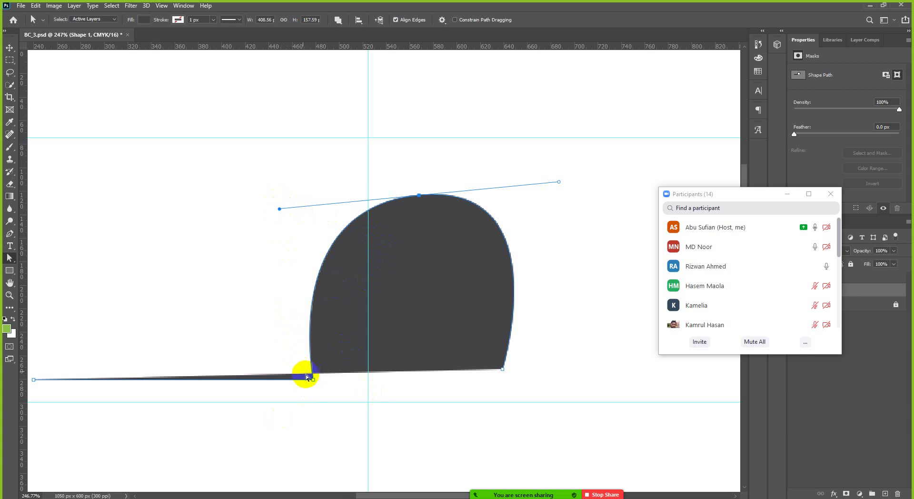
click(413, 203)
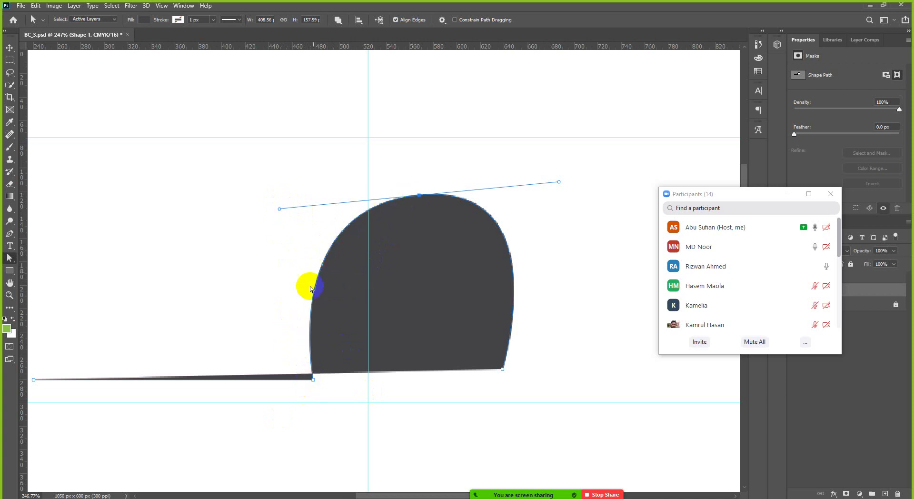
click(320, 352)
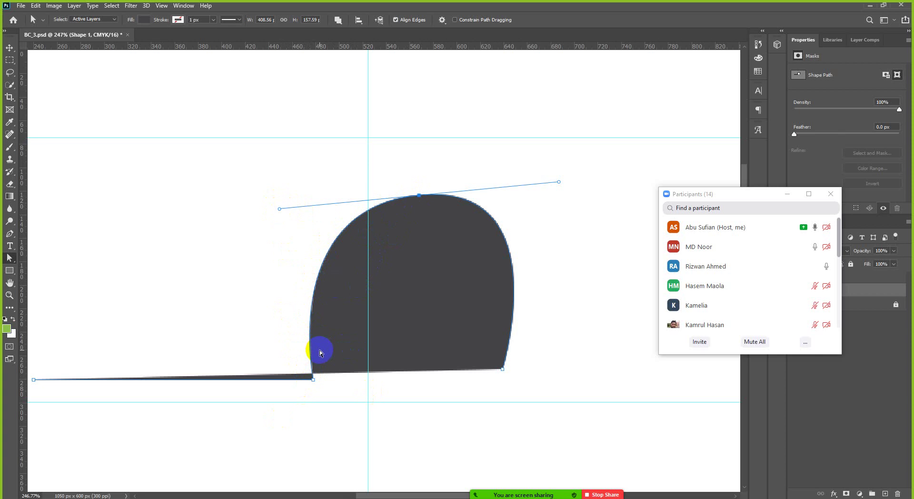
drag(320, 353, 343, 291)
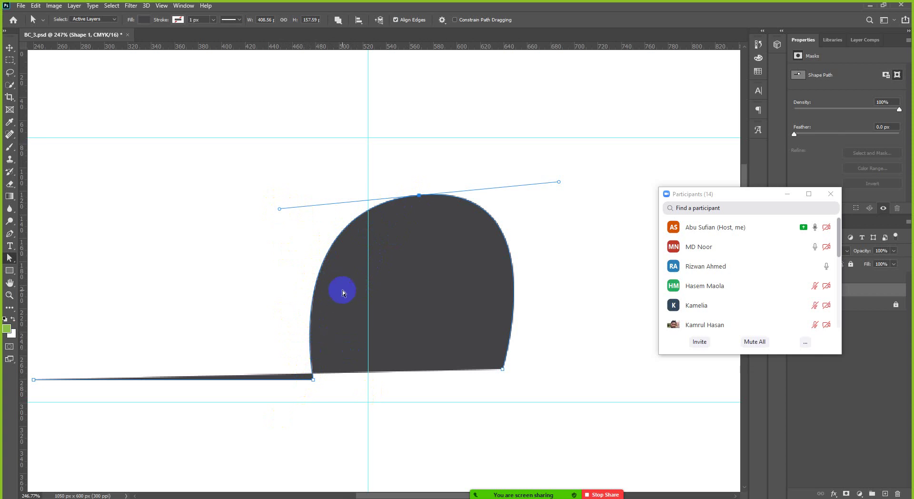
scroll(352, 319, up, 3)
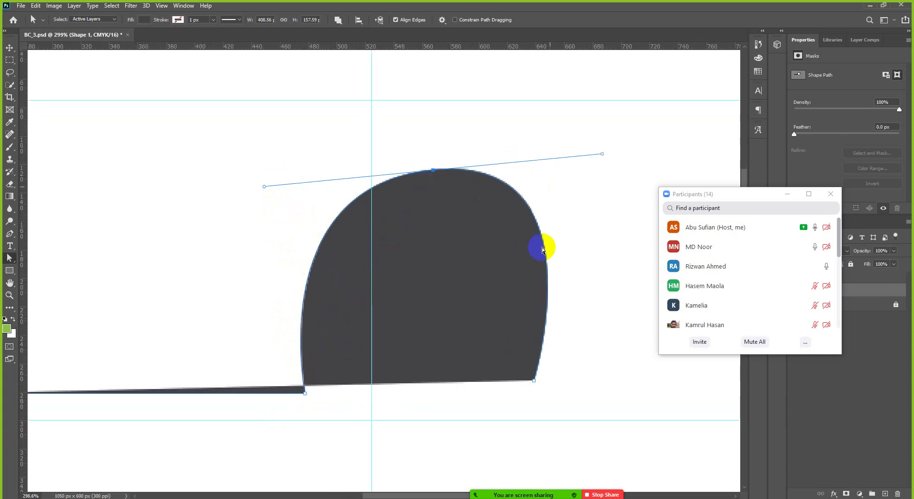
Step: Pull the peak anchor's left direction handle outward to bulge the left curve, and shorten the right handle to flatten the right curve
click(274, 182)
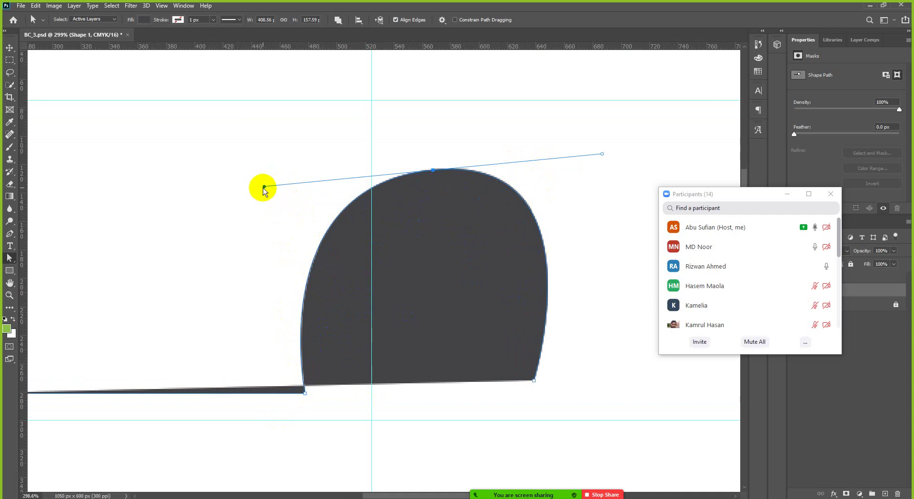
drag(264, 188, 165, 188)
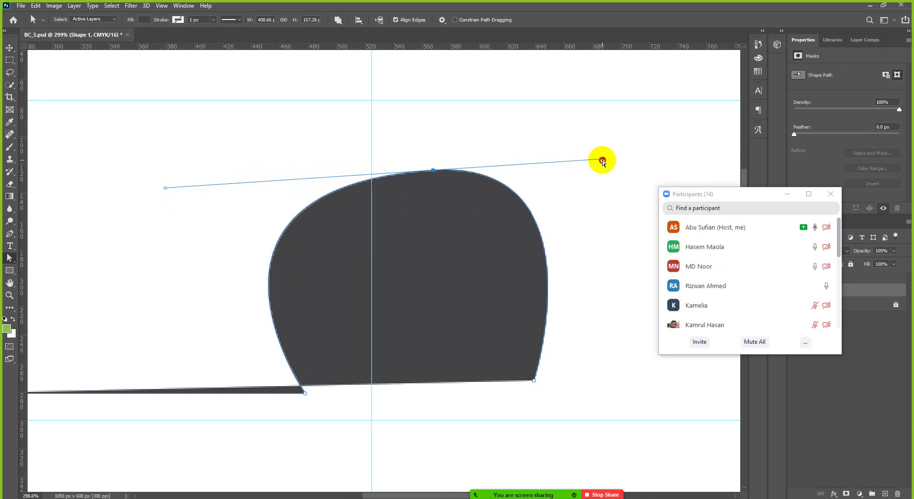
drag(602, 160, 486, 167)
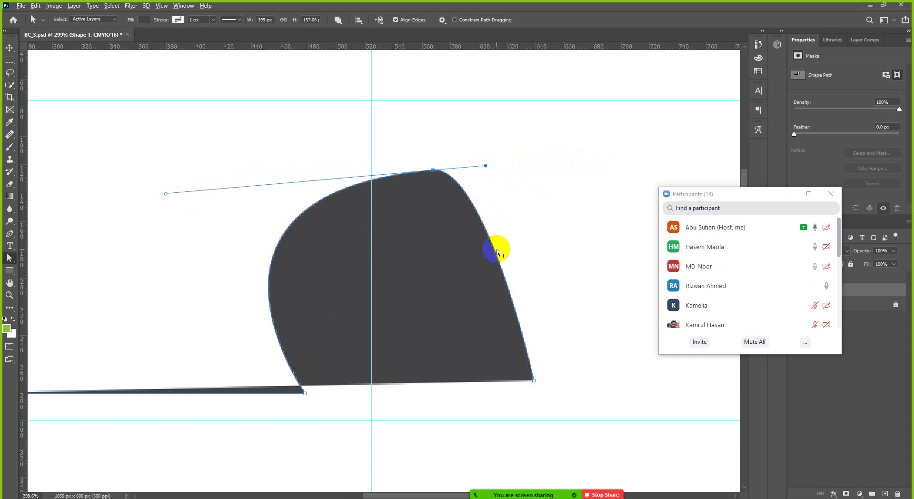
scroll(496, 251, down, 3)
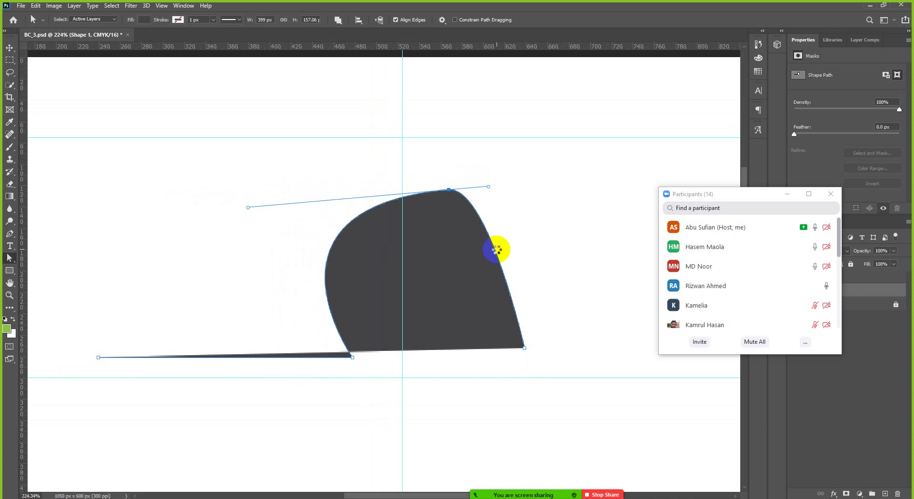
drag(496, 250, 531, 250)
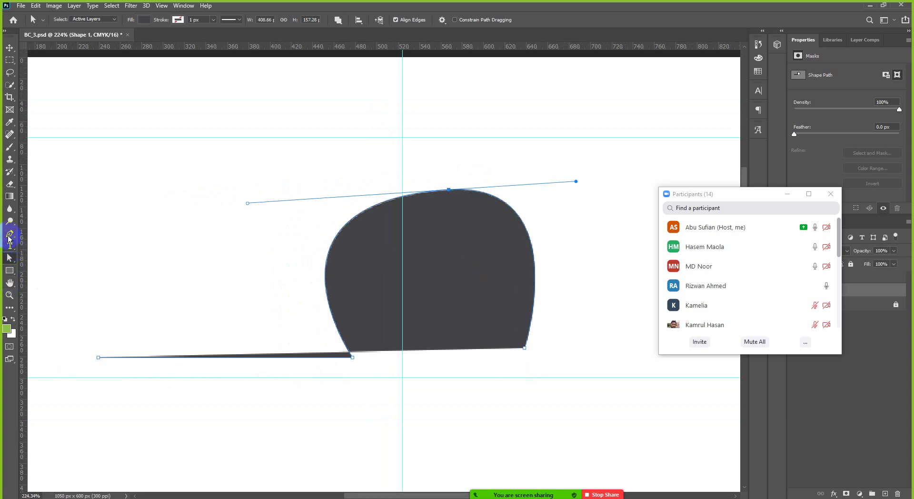
Step: Switch to the Pen tool and undo the handle edits and the arch's right segment, back to the path ending at the peak anchor
click(10, 234)
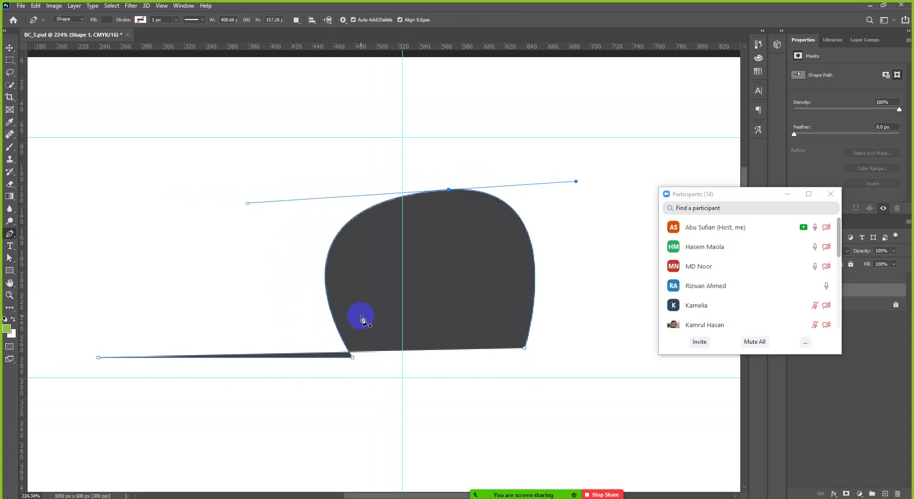
key(ctrl+z)
key(ctrl+z)
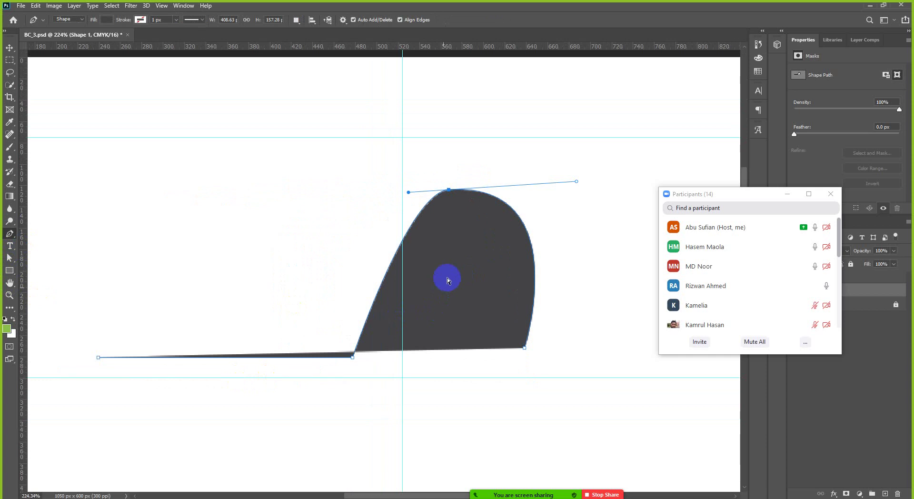
key(ctrl+z)
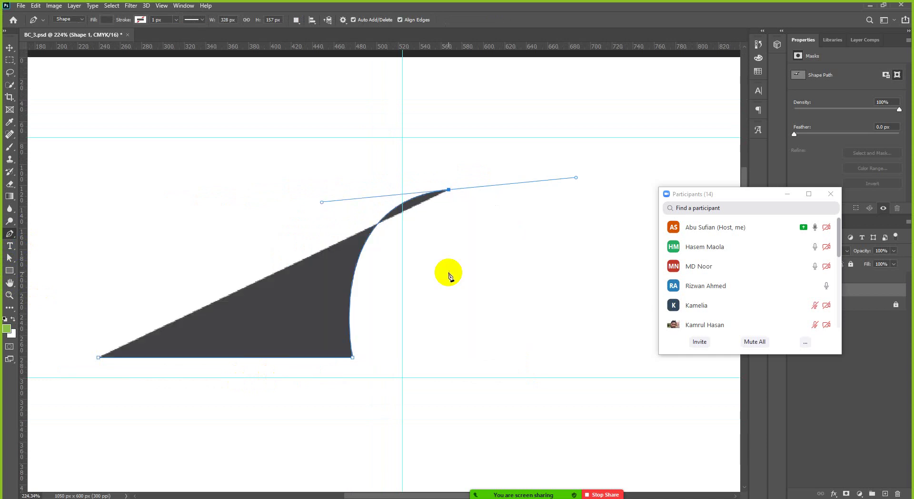
Step: Try adding an anchor almost directly below the peak with its outgoing handle still attached, and undo that segment
scroll(462, 220, up, 2)
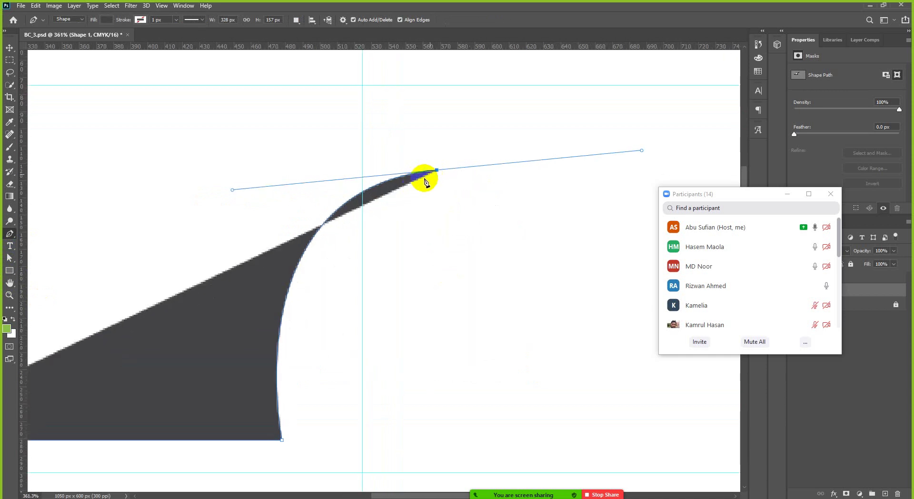
scroll(425, 182, down, 1)
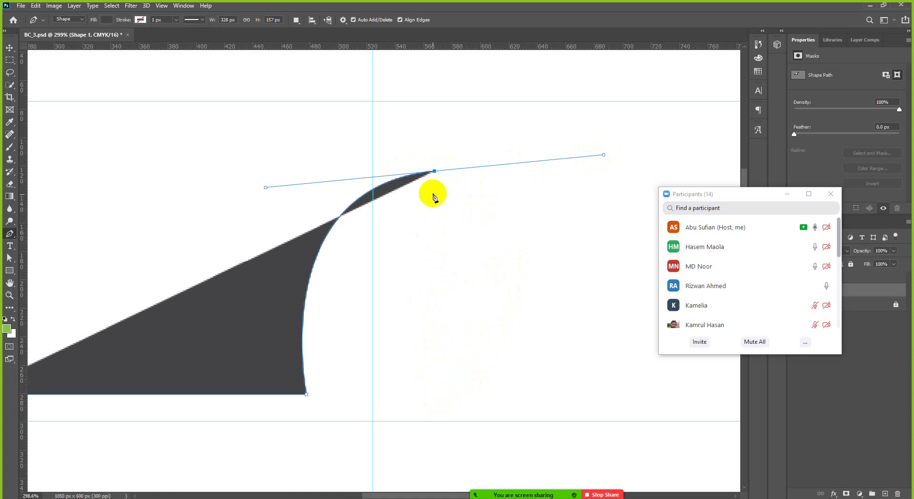
click(445, 380)
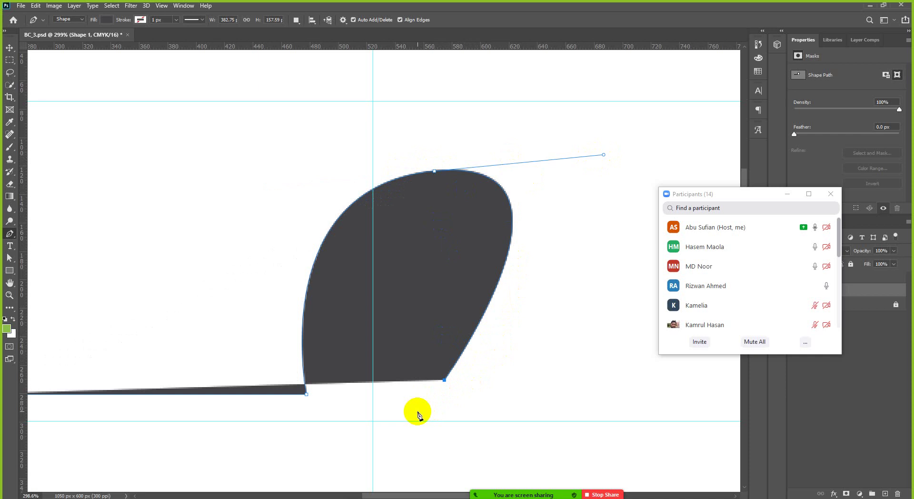
key(ctrl+z)
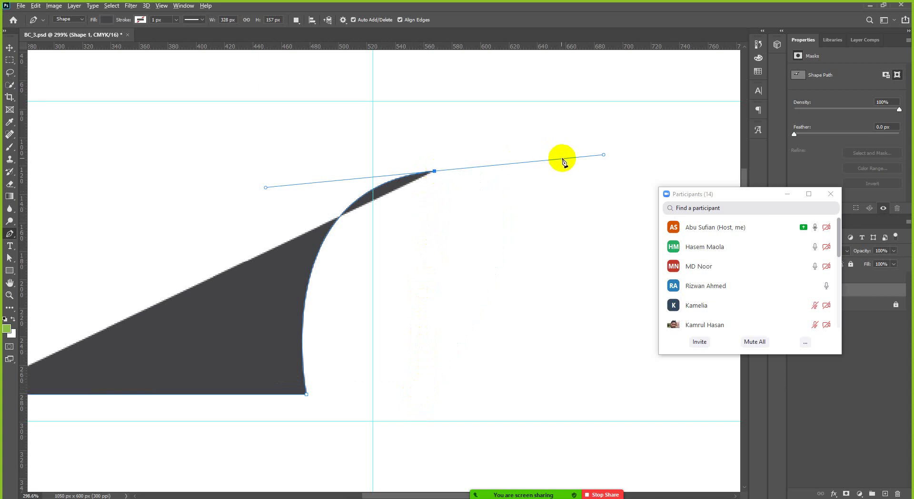
Step: Try removing the peak anchor's outgoing direction handle, and mute the third participant listed in the meeting
click(434, 171)
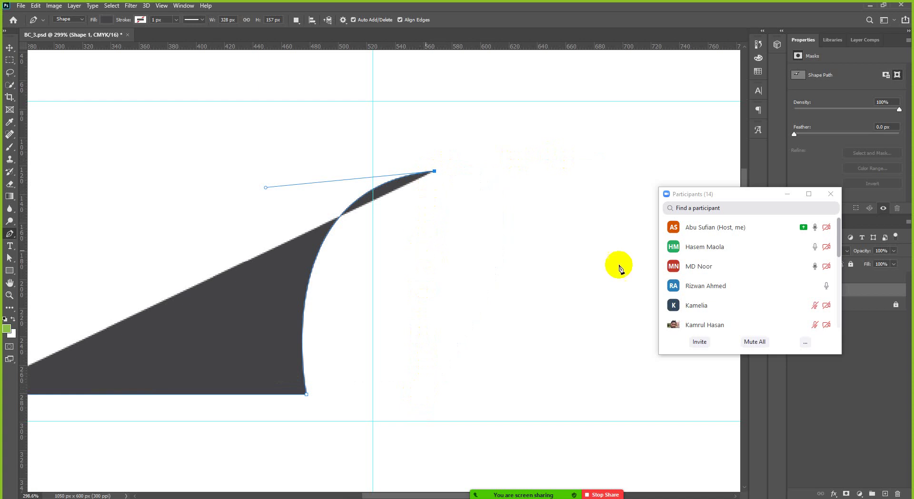
click(786, 266)
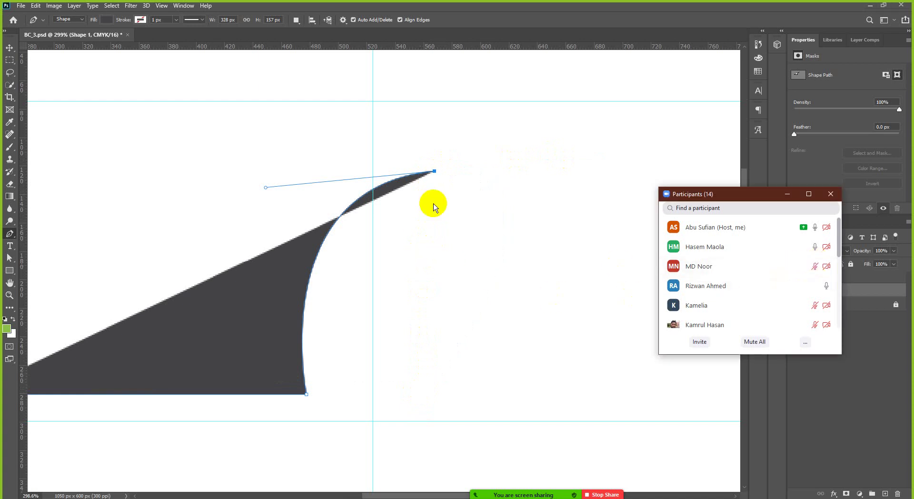
click(436, 179)
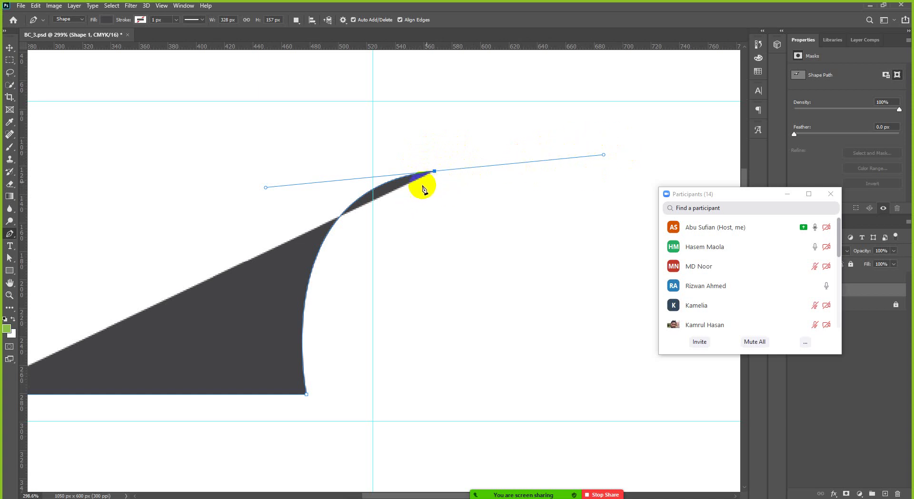
Step: Resume the path at the peak anchor with the Pen tool and remove the anchor's outgoing direction handle
click(14, 234)
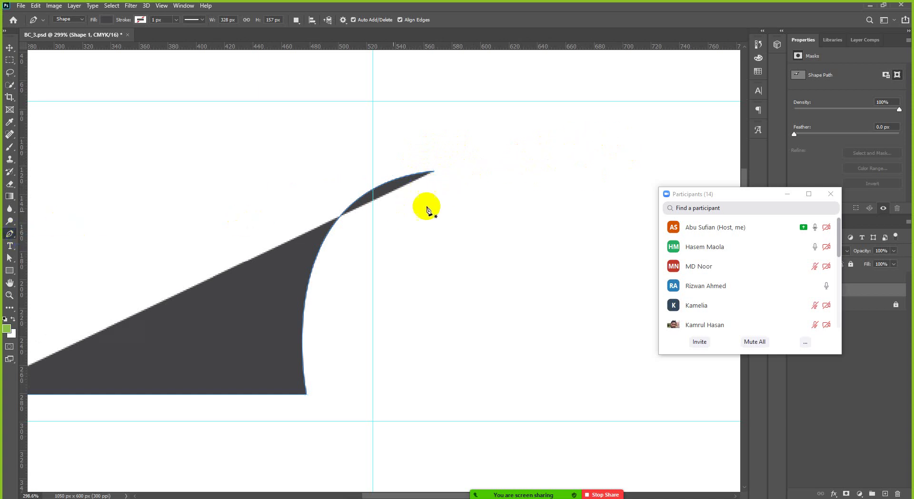
click(434, 172)
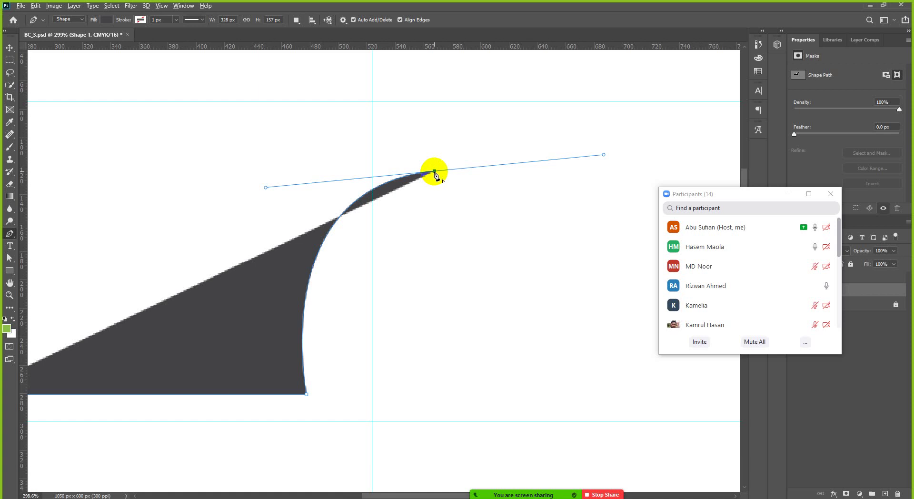
click(434, 174)
Step: Add a straight vertical segment from the peak anchor down to near the baseline, keeping the path about 328 by 157 px
scroll(439, 204, down, 1)
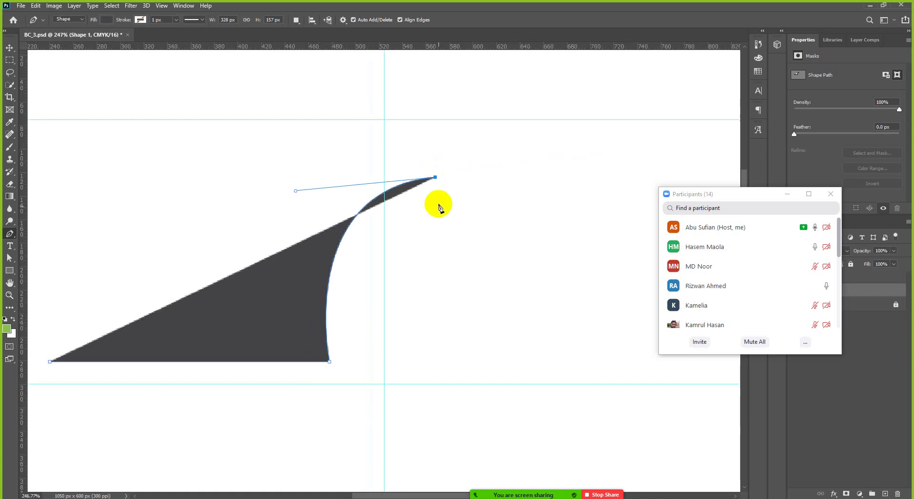
scroll(449, 332, down, 1)
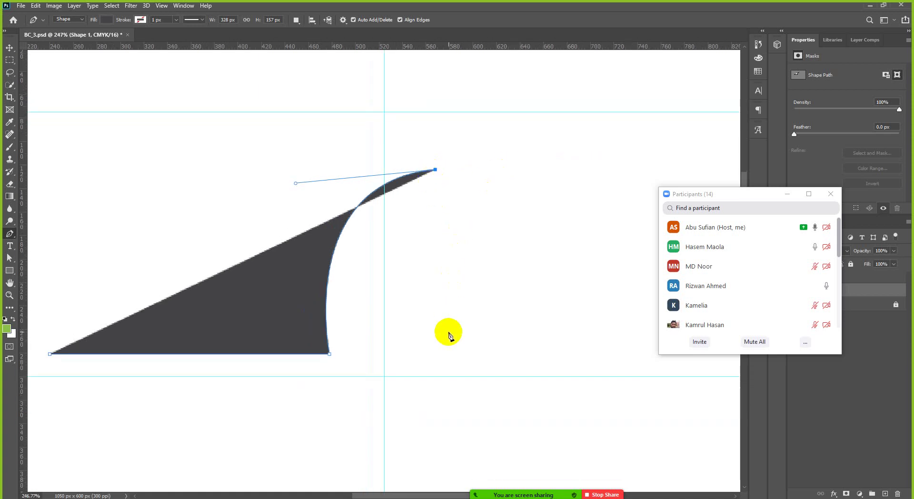
shift+click(423, 353)
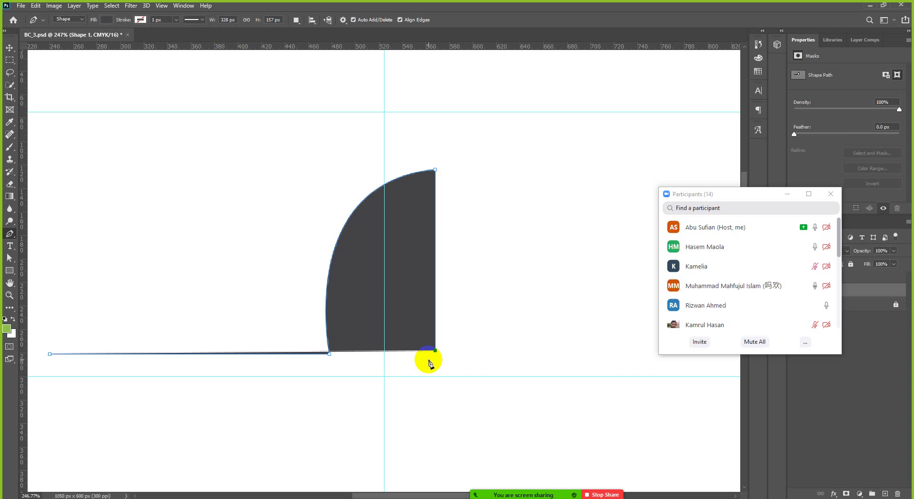
scroll(762, 281, down, 3)
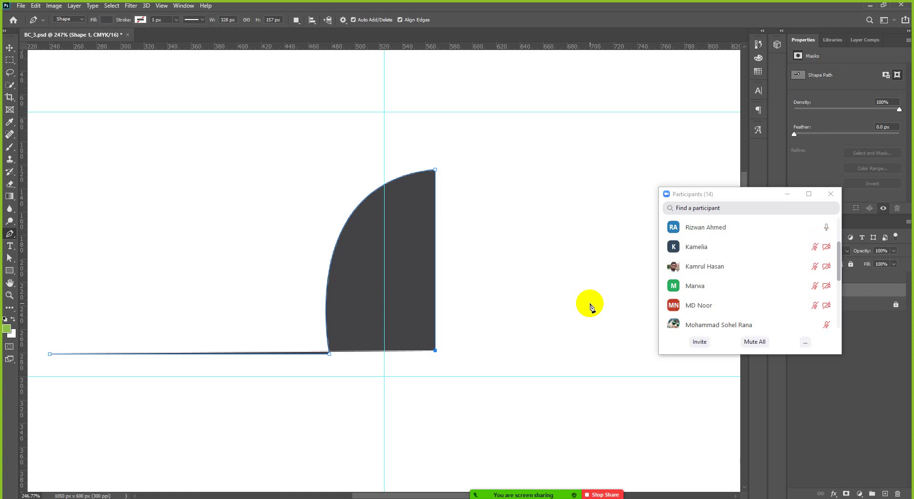
scroll(746, 281, up, 2)
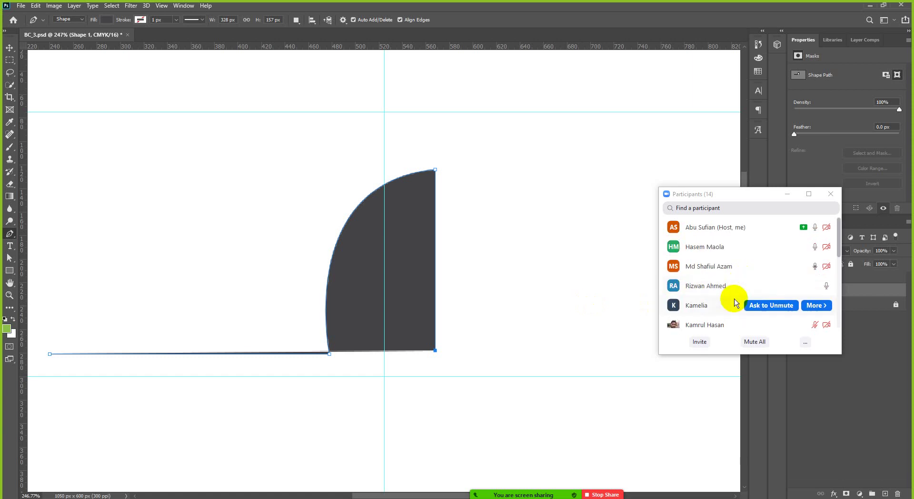
Step: Look through the meeting's participant list and minimize its window to uncover the layers
scroll(727, 302, down, 5)
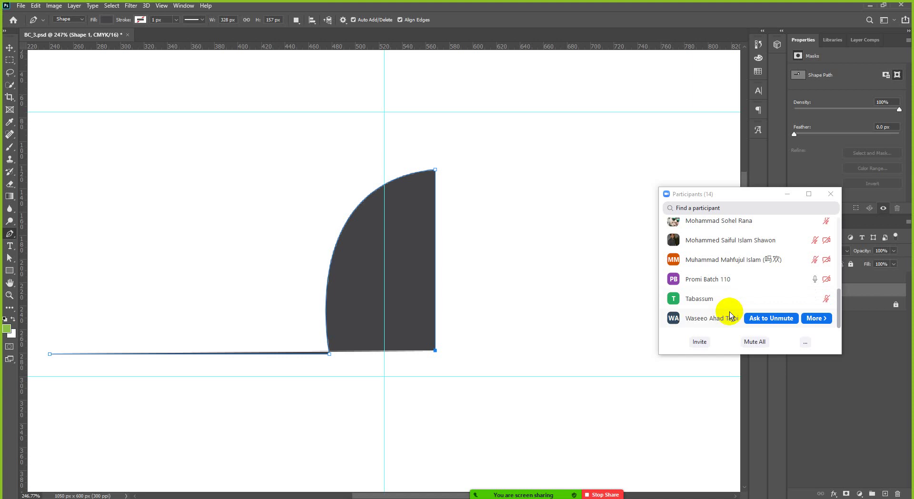
scroll(730, 315, up, 5)
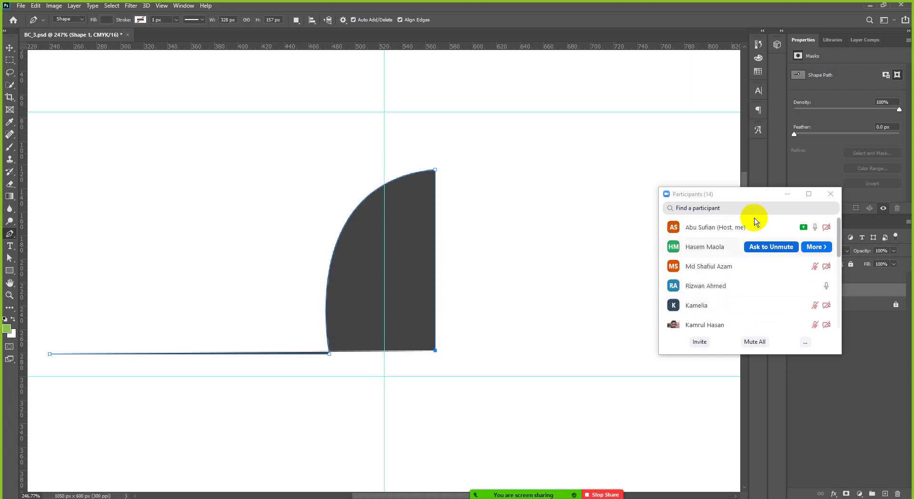
click(788, 195)
Step: Try adding an anchor inside the curved shape, and delete the whole Shape 1 layer
scroll(424, 333, down, 4)
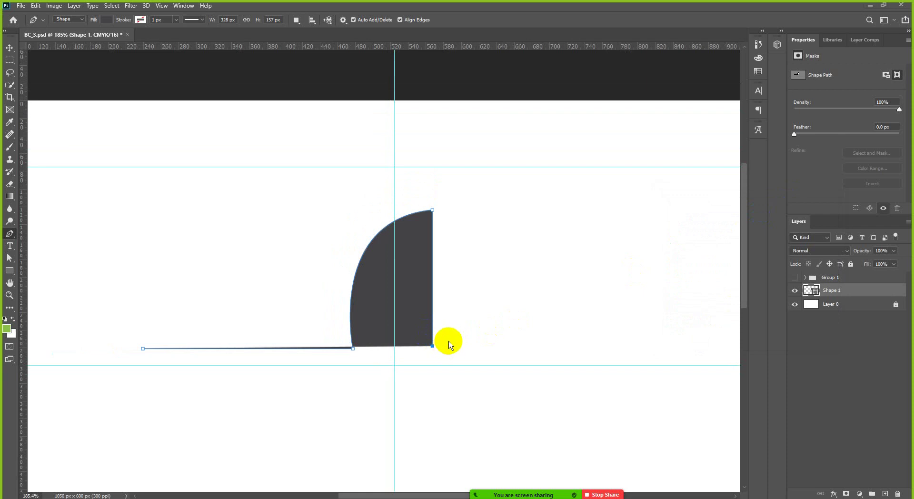
scroll(458, 328, down, 3)
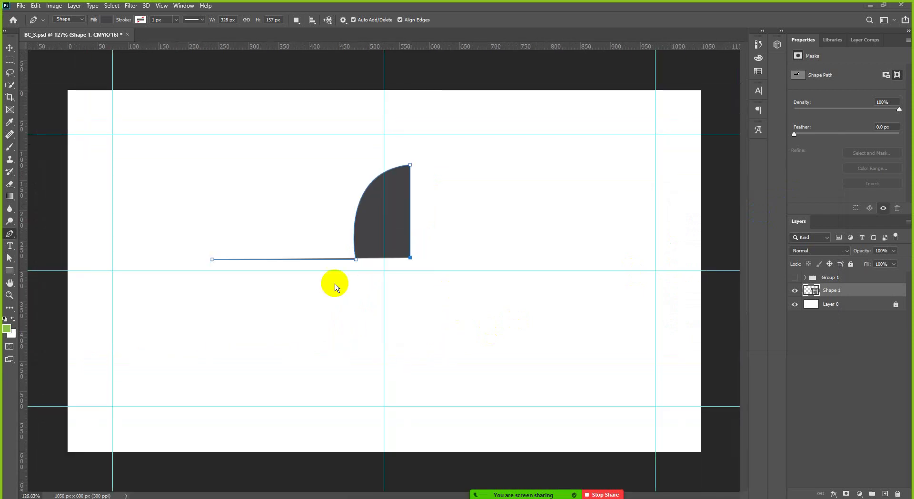
click(362, 245)
click(358, 254)
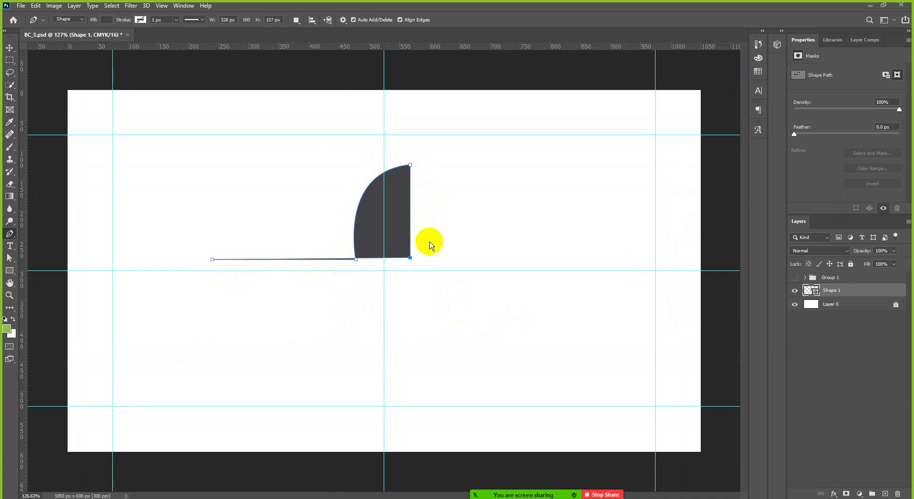
click(376, 242)
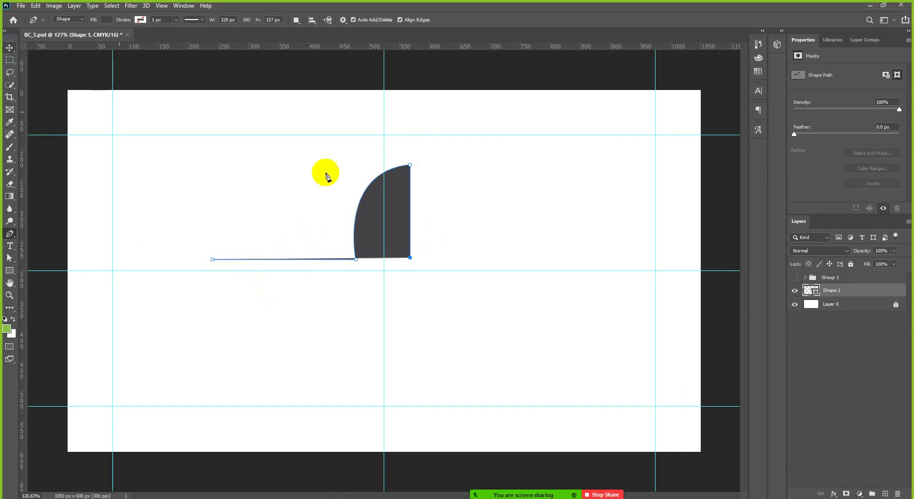
click(386, 218)
click(402, 215)
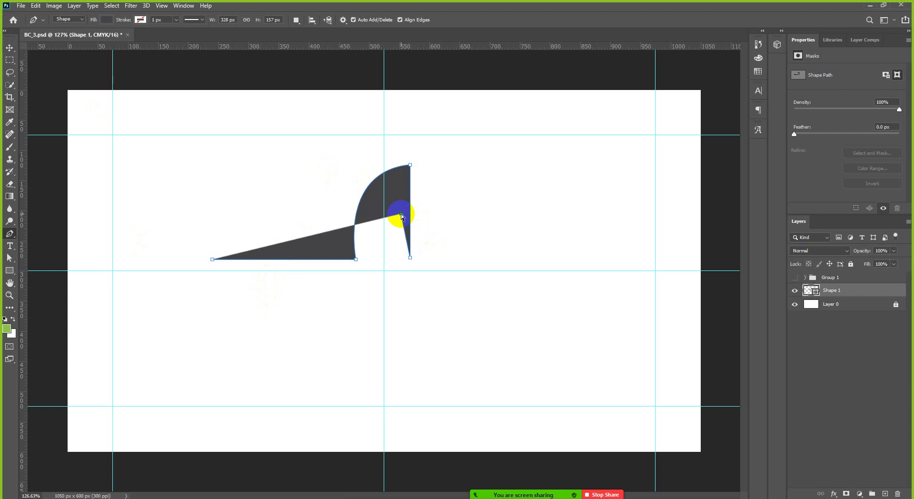
click(401, 216)
key(v)
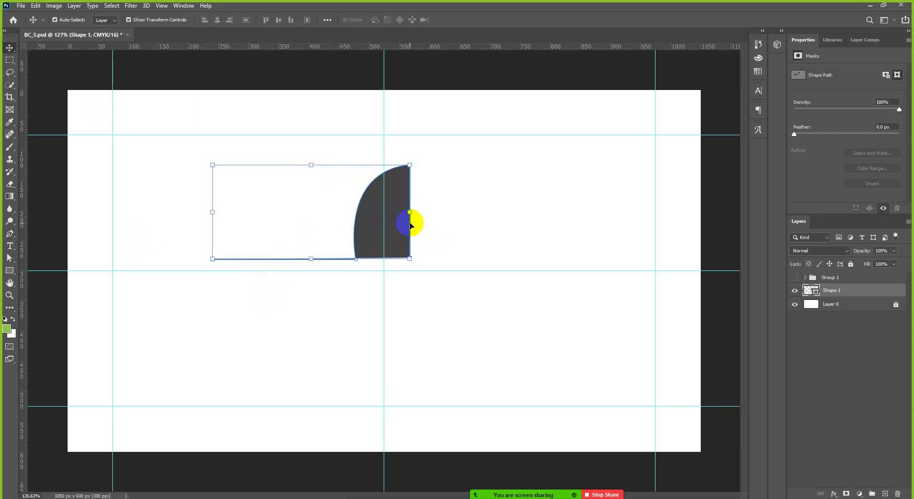
key(Delete)
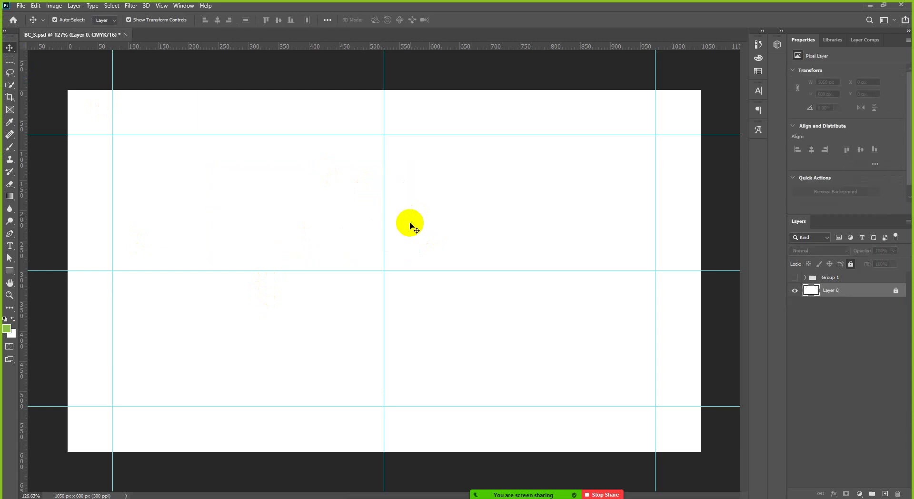
Step: Draw a square about 191 by 191 px with the Rectangle tool and place it at about X 173, Y 109 px
click(10, 271)
drag(169, 142, 284, 257)
scroll(154, 162, up, 1)
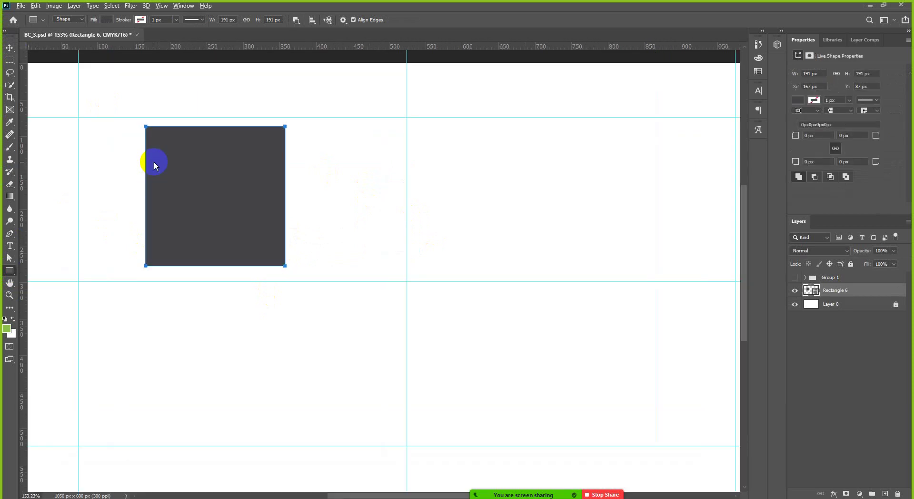
click(10, 48)
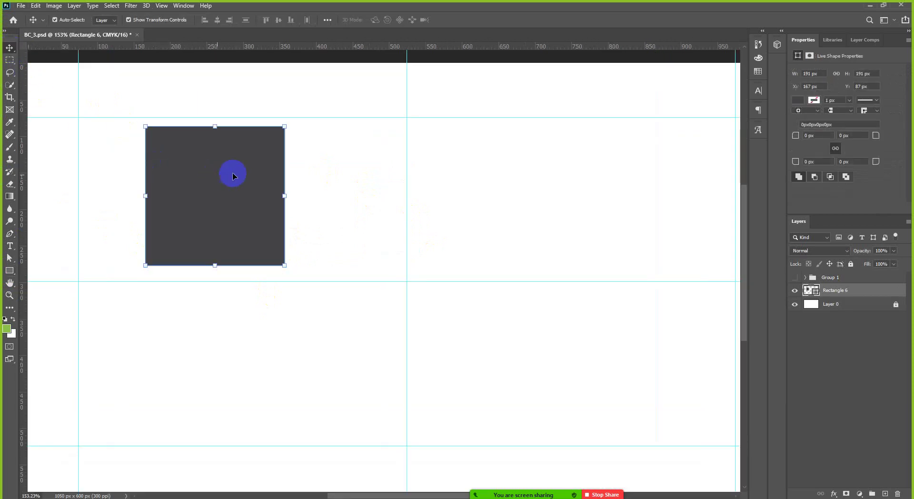
drag(231, 174, 241, 195)
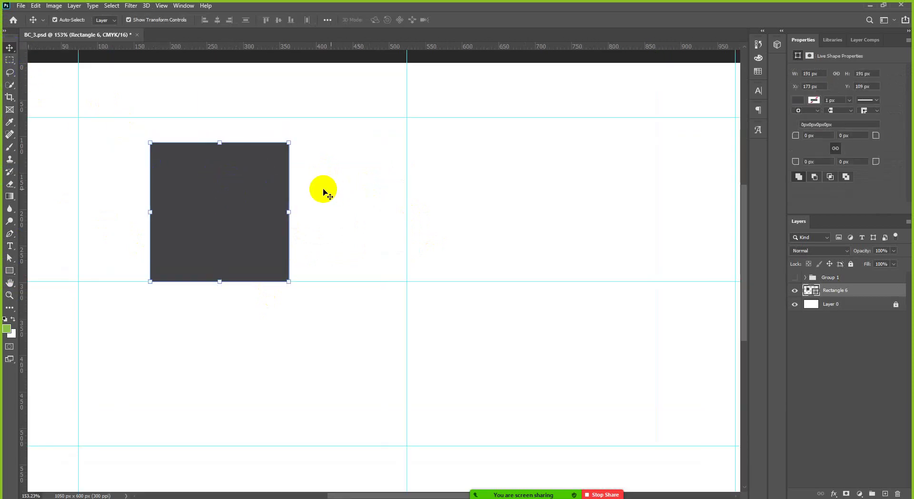
scroll(329, 192, down, 1)
click(343, 78)
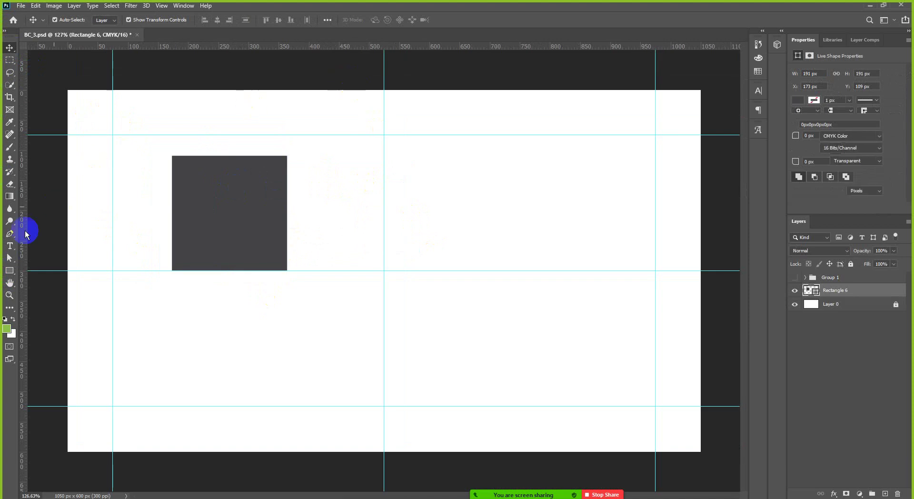
Step: Draw a closed straight-sided rectangle about 171 by 225 px with the Pen tool, starting where the vertical centre guide meets the upper guide
click(10, 233)
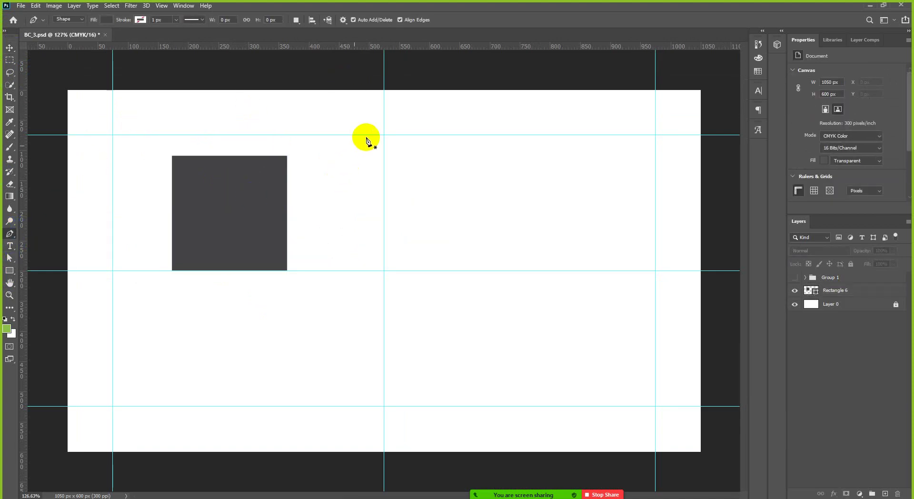
click(384, 135)
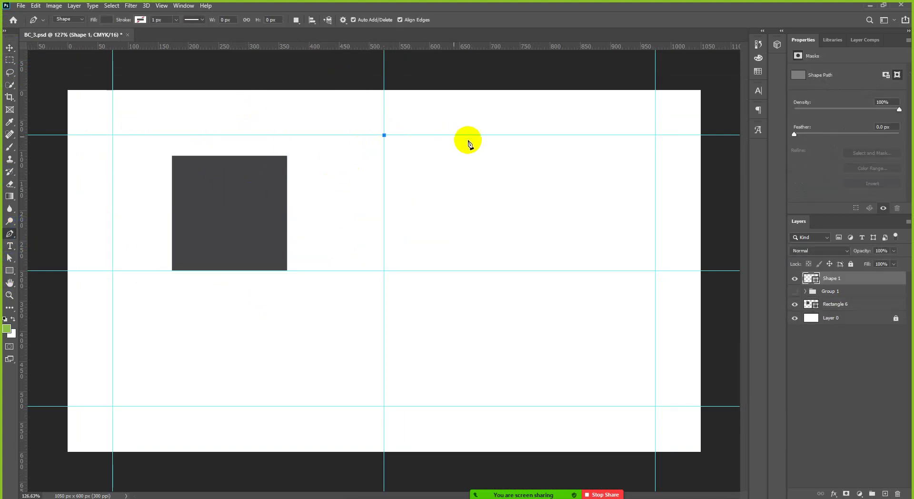
click(487, 135)
click(487, 270)
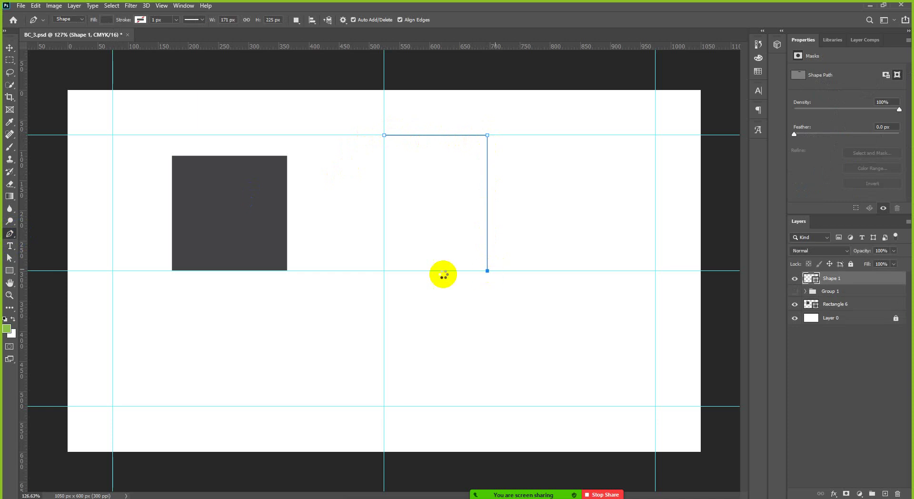
click(384, 271)
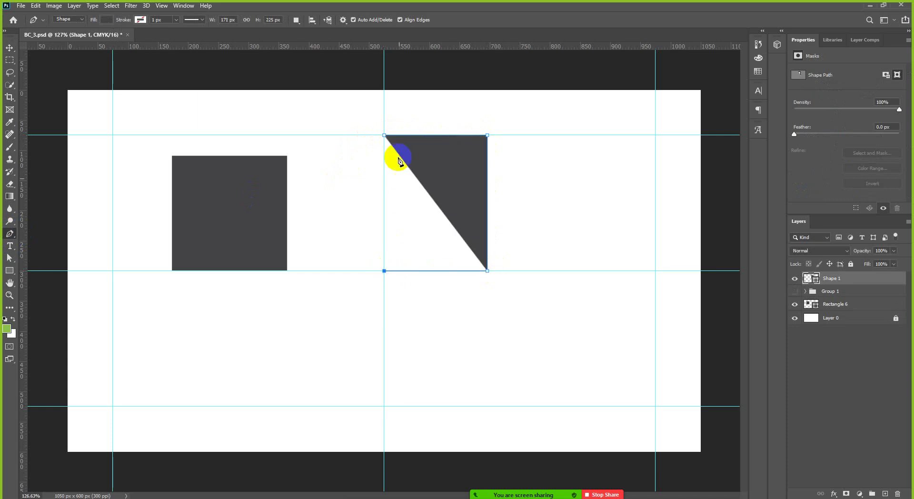
click(385, 135)
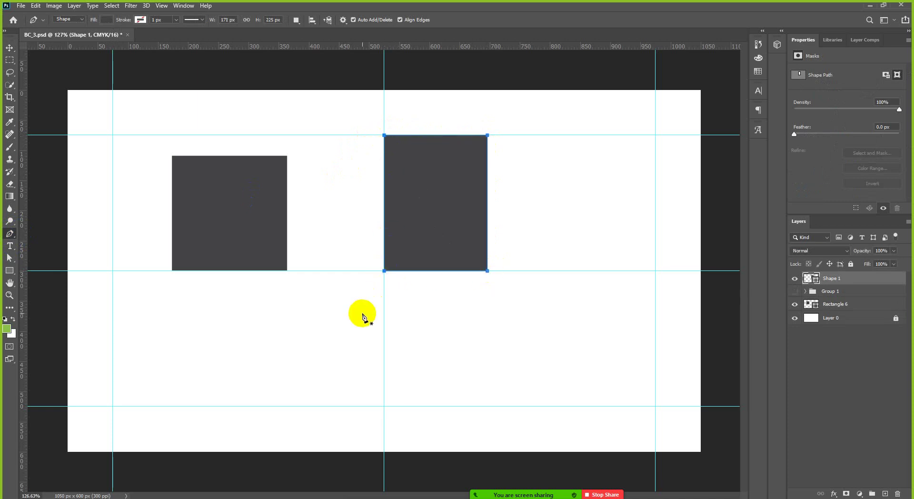
key(v)
click(502, 307)
key(ctrl+minus)
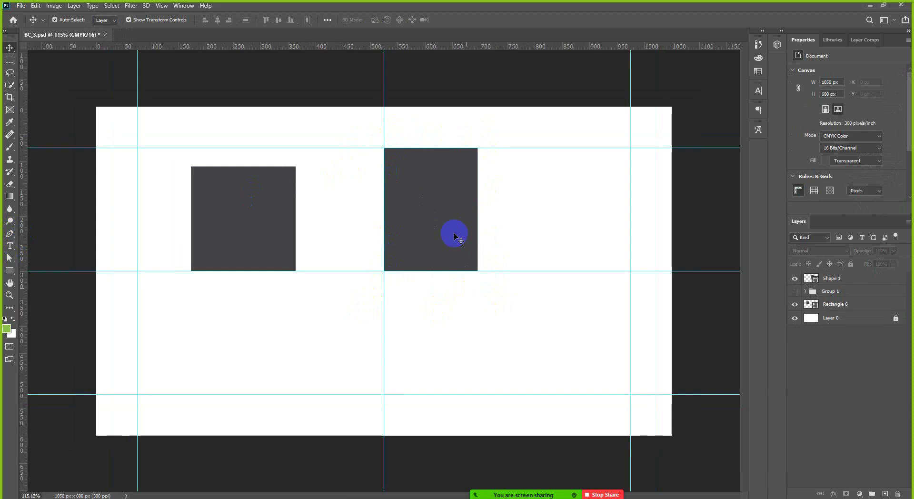
Step: Delete the Pen-drawn rectangle and the square beside it
click(448, 206)
key(Delete)
click(290, 213)
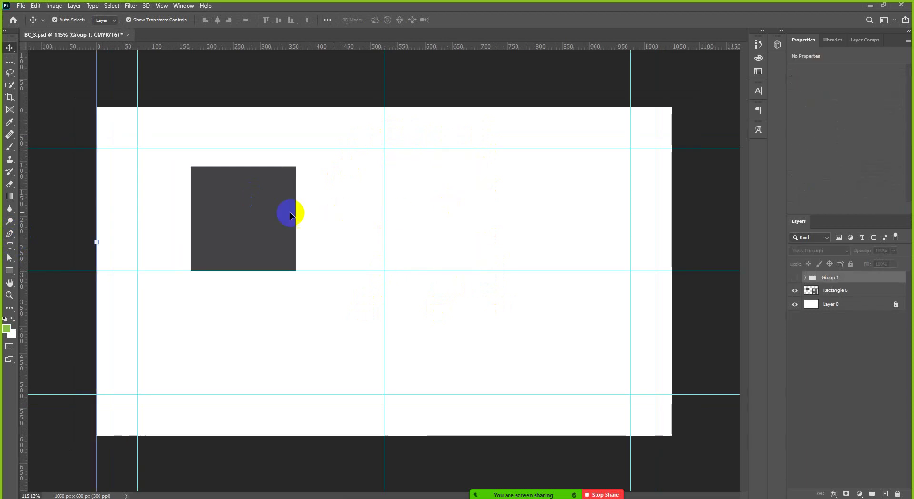
key(Delete)
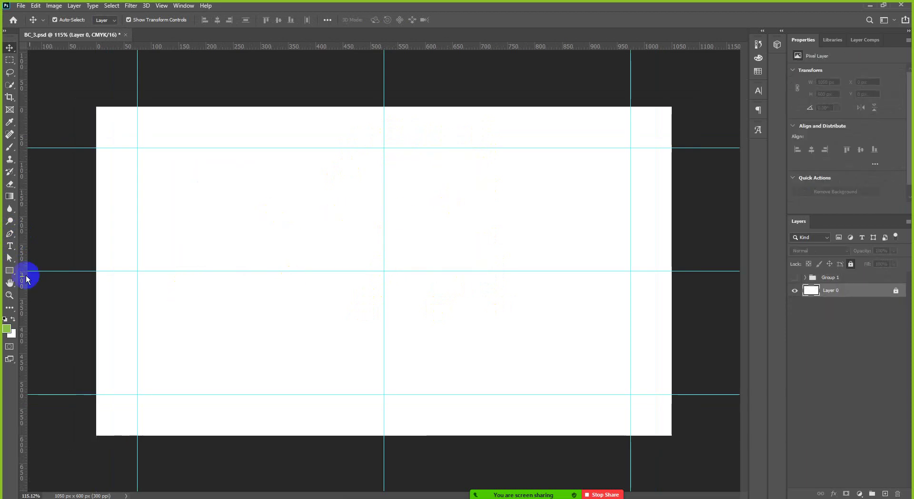
Step: Draw a circle about 149 px across with the Ellipse tool and centre it on the crossing of the middle guides
click(11, 271)
right_click(12, 271)
click(44, 289)
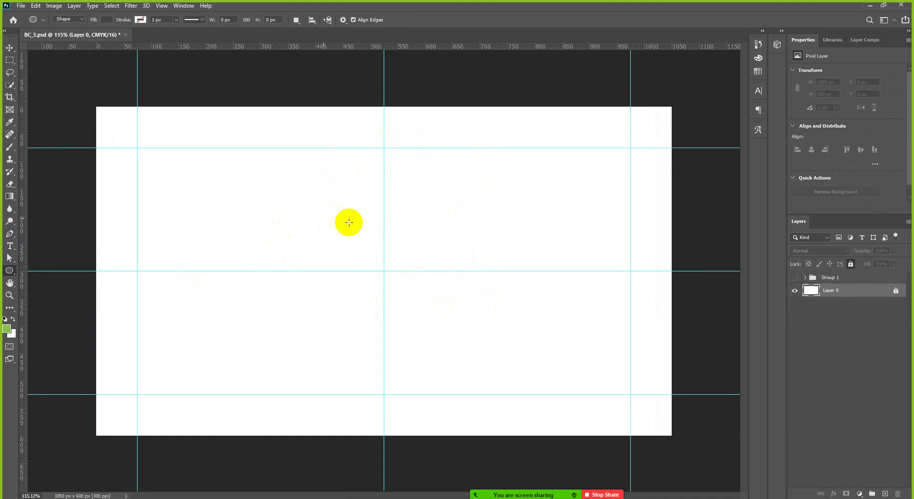
drag(349, 236, 430, 317)
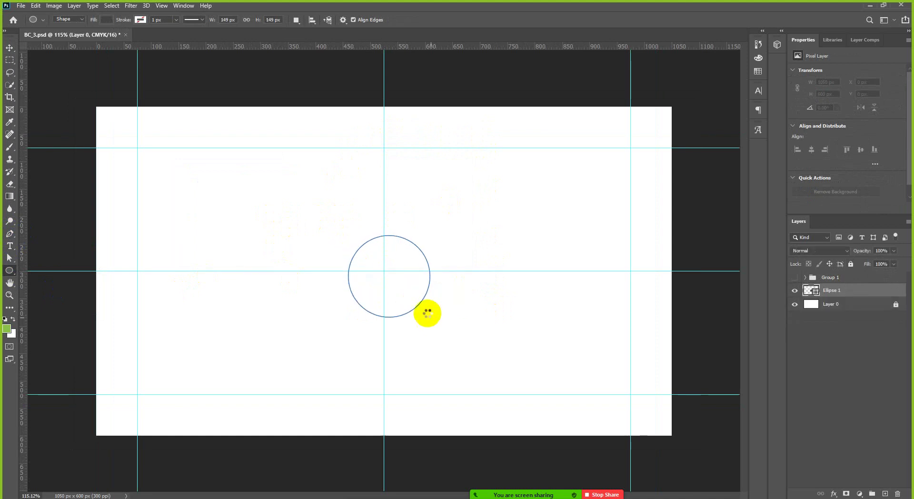
scroll(409, 291, up, 3)
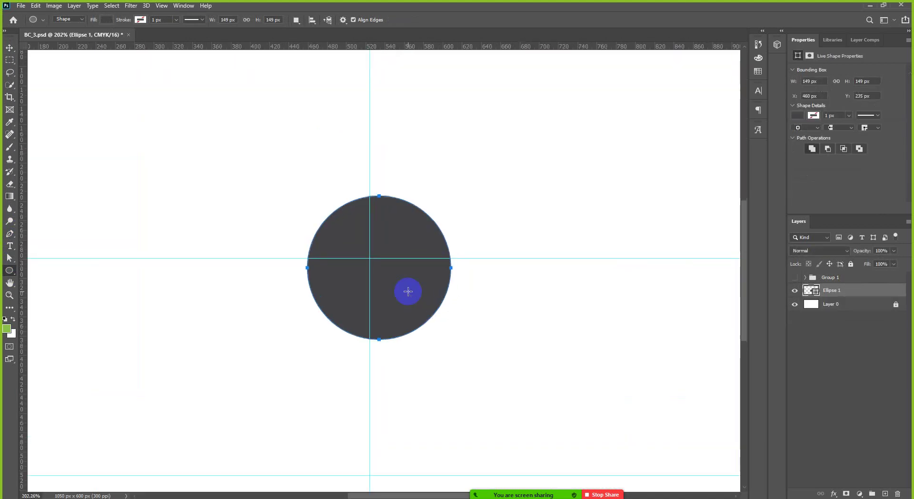
key(v)
drag(406, 293, 398, 287)
scroll(427, 311, down, 3)
drag(354, 260, 355, 259)
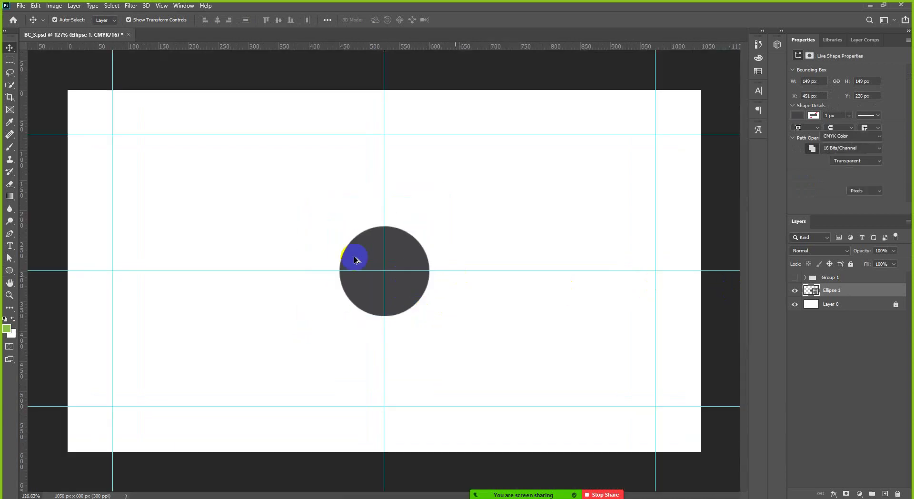
Step: Draw a dome about 206 by 101 px over the circle's upper half with the Pen tool, with its peak on the vertical guide
scroll(364, 240, up, 3)
drag(11, 257, 12, 258)
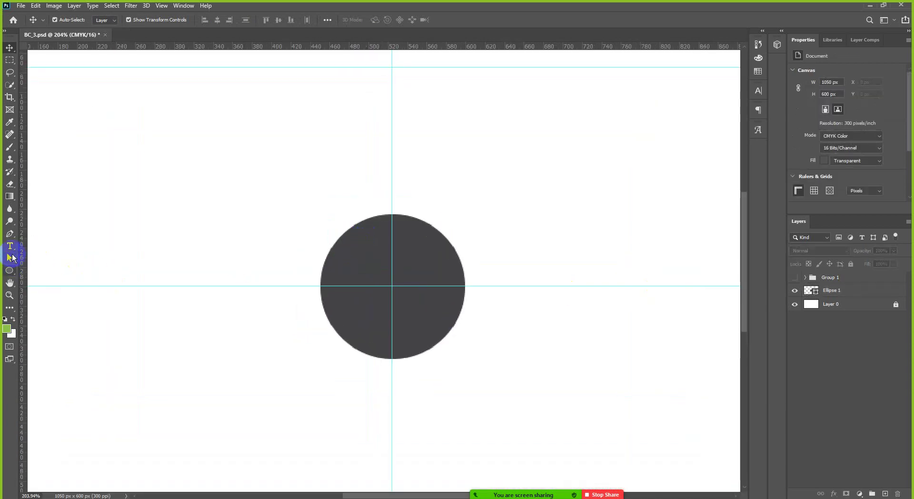
click(10, 233)
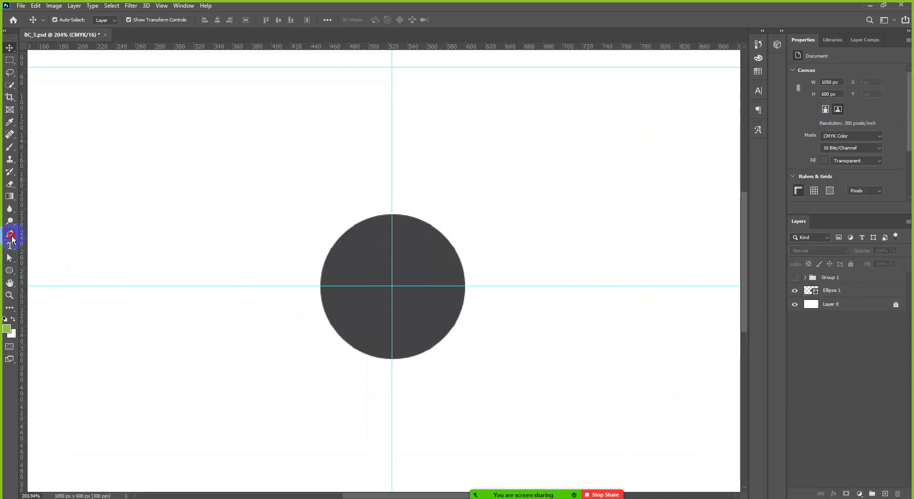
click(291, 286)
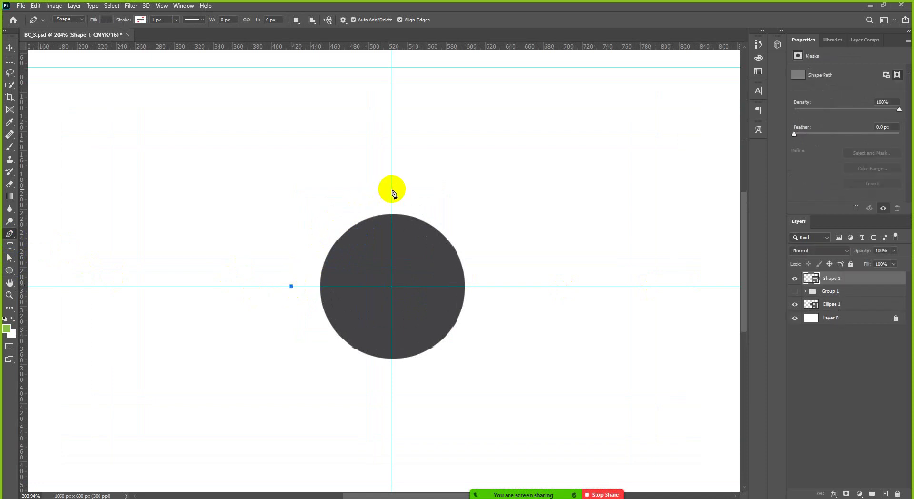
drag(392, 189, 492, 190)
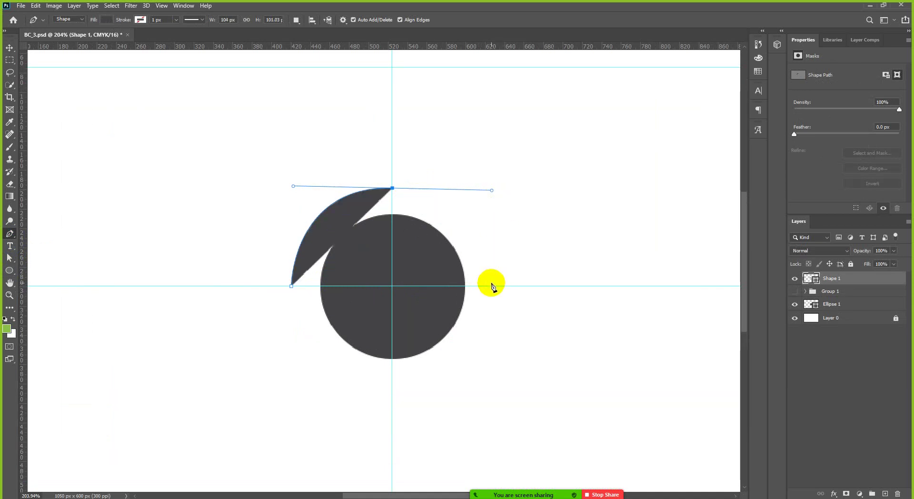
click(492, 286)
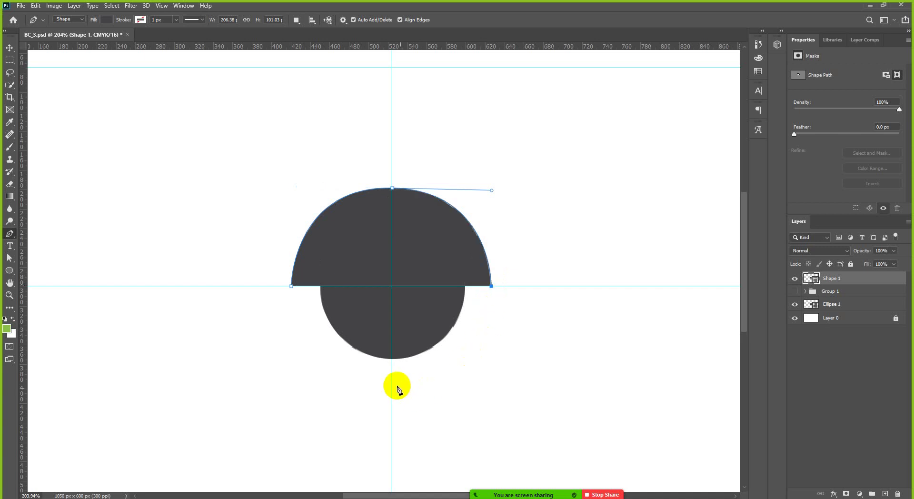
Step: Add a smooth anchor on the vertical guide below the circle and close the path at its starting anchor, about 207 by 198 px overall
drag(392, 380, 291, 382)
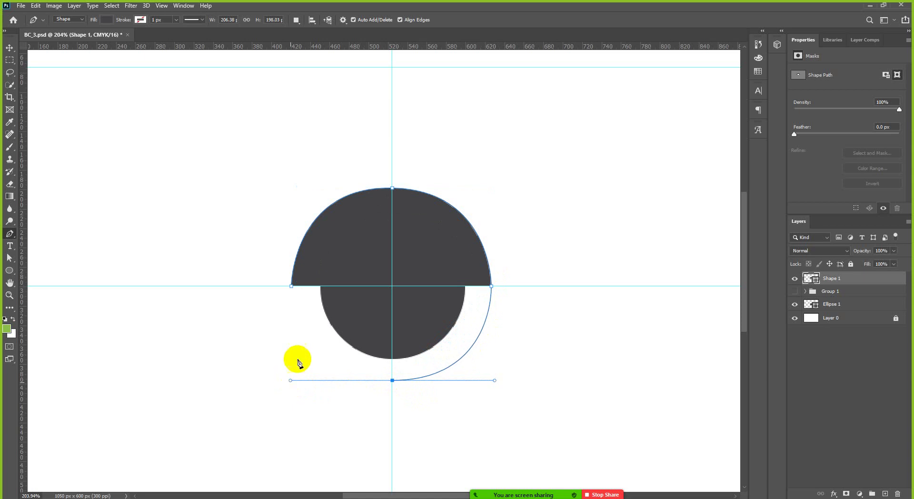
click(292, 286)
drag(292, 287, 327, 316)
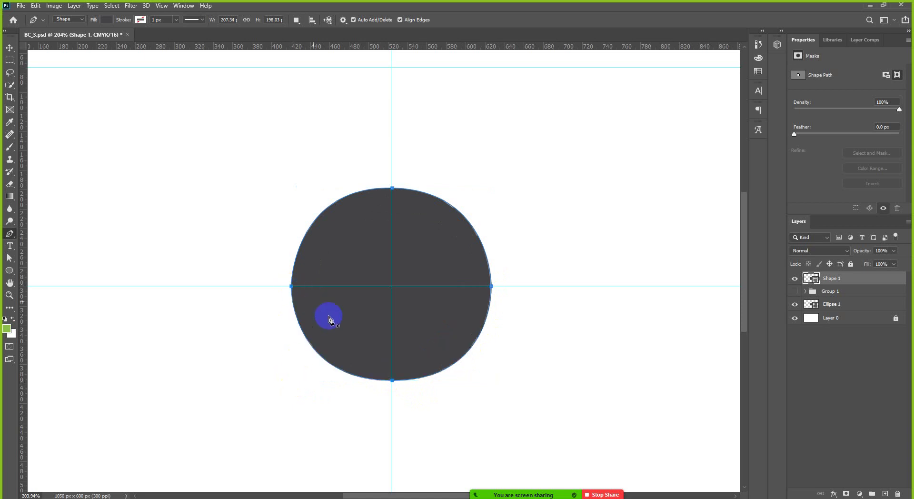
Step: Move the Pen-drawn round shape to the right of the ellipse circle and deselect it
click(9, 47)
scroll(399, 245, down, 2)
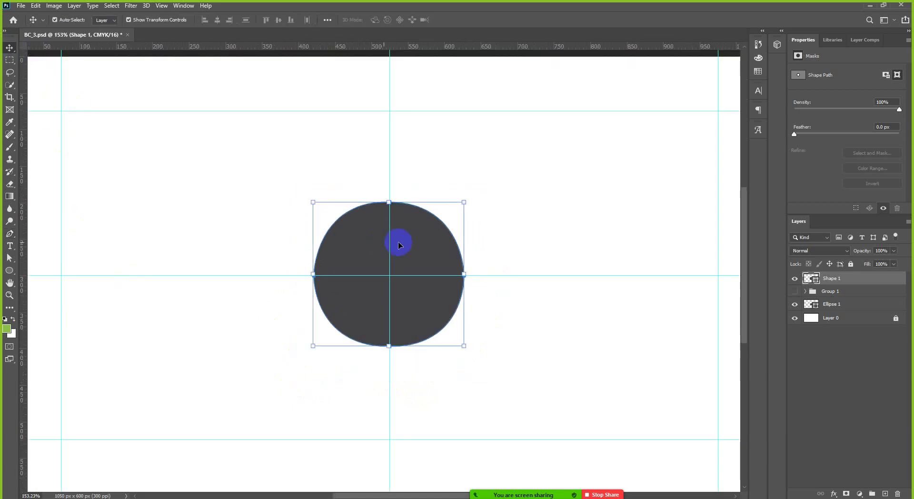
drag(419, 245, 607, 253)
scroll(534, 346, down, 1)
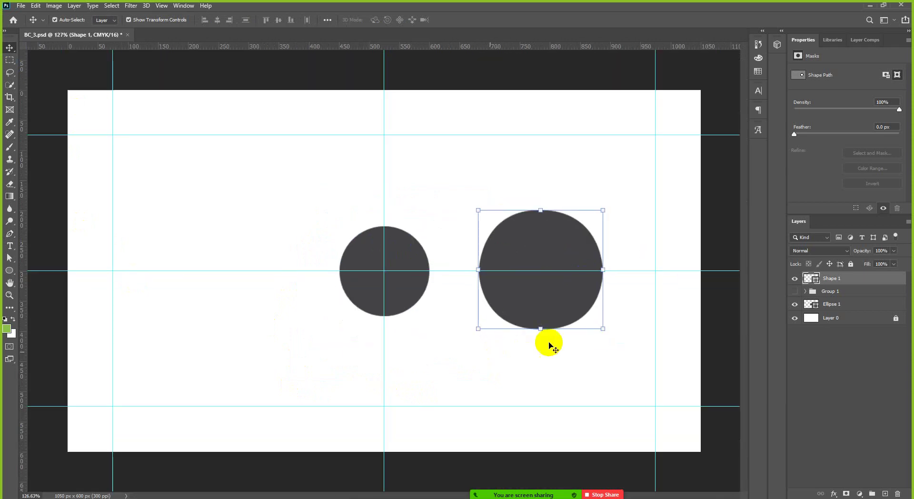
click(718, 316)
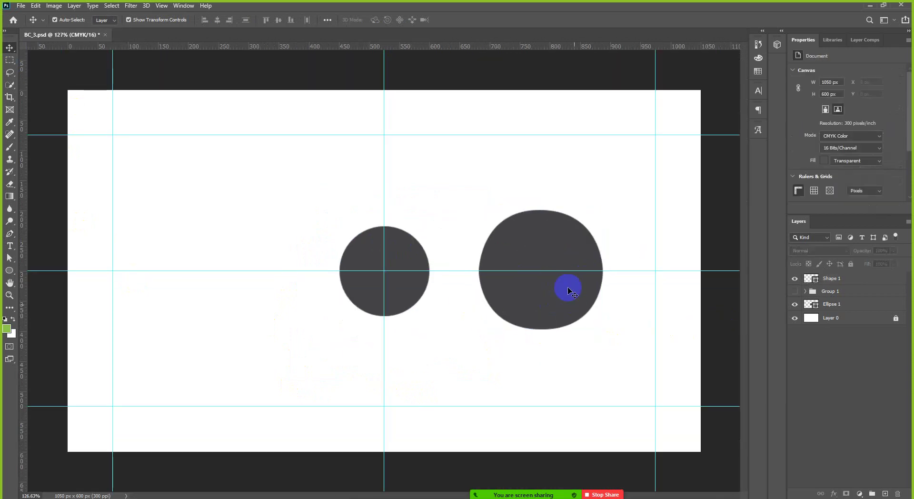
Step: Select the Pen-drawn round shape together with the ellipse circle and delete both from the card
click(538, 286)
shift+click(392, 283)
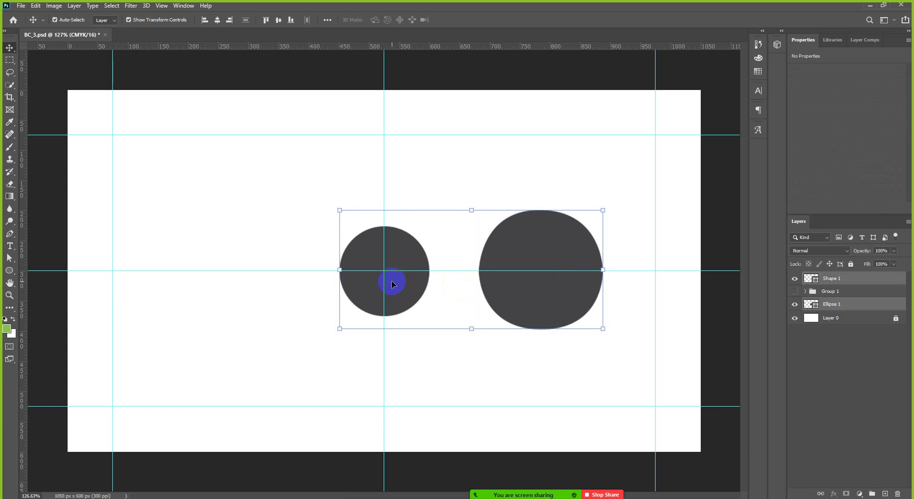
key(ctrl+g)
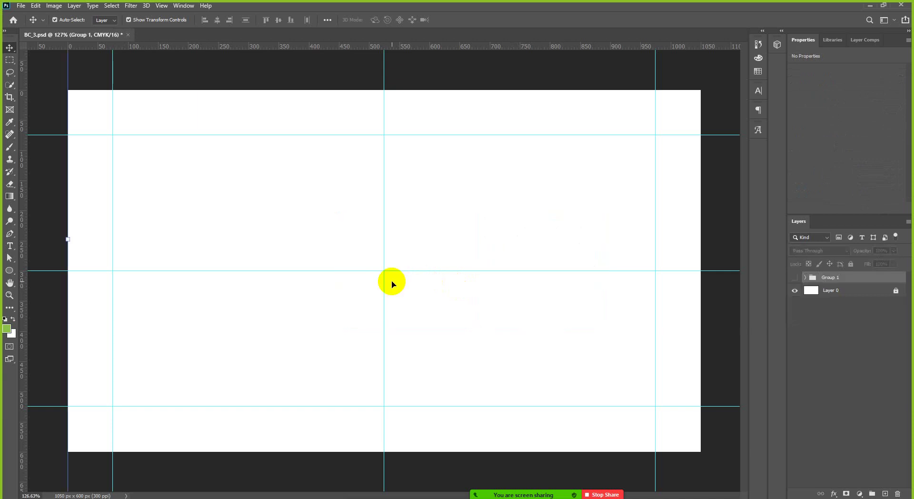
Step: Draw a closed triangle about 291 by 225 px with the Pen tool, starting at the crossing of the middle guides
click(10, 234)
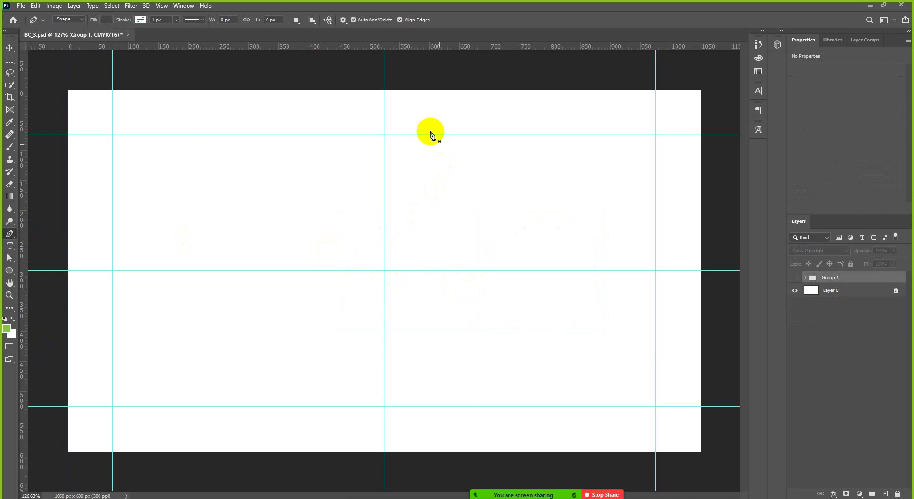
click(383, 271)
click(476, 135)
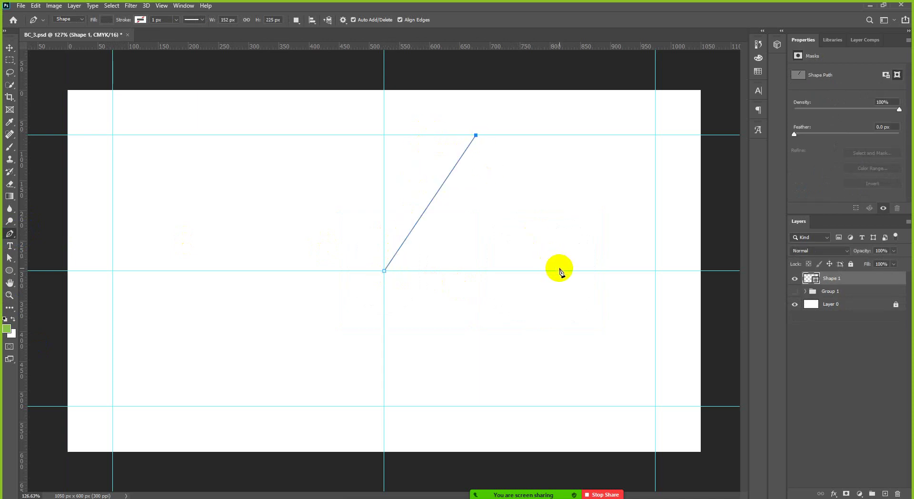
click(560, 270)
click(385, 271)
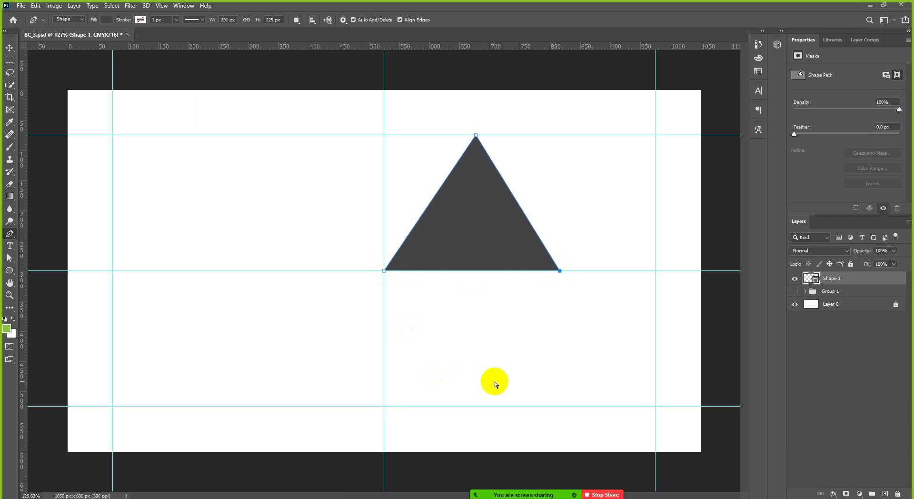
Step: Undo all the anchors of the Pen-drawn triangle
key(ctrl+z)
key(ctrl+z)
key(ctrl+z)
key(ctrl+z)
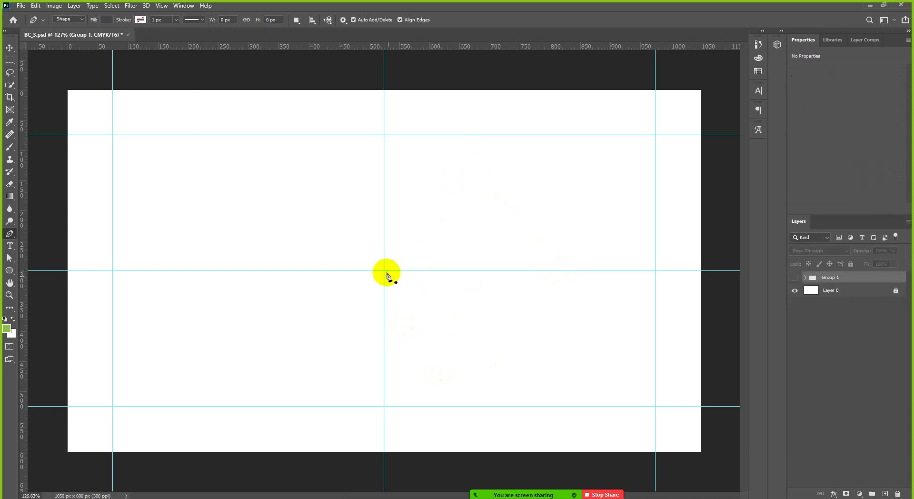
Step: With the Pen tool, draw a straight base about 303 px long from the middle guide crossing, and a curved right side rising to a peak about 248 px high
click(385, 270)
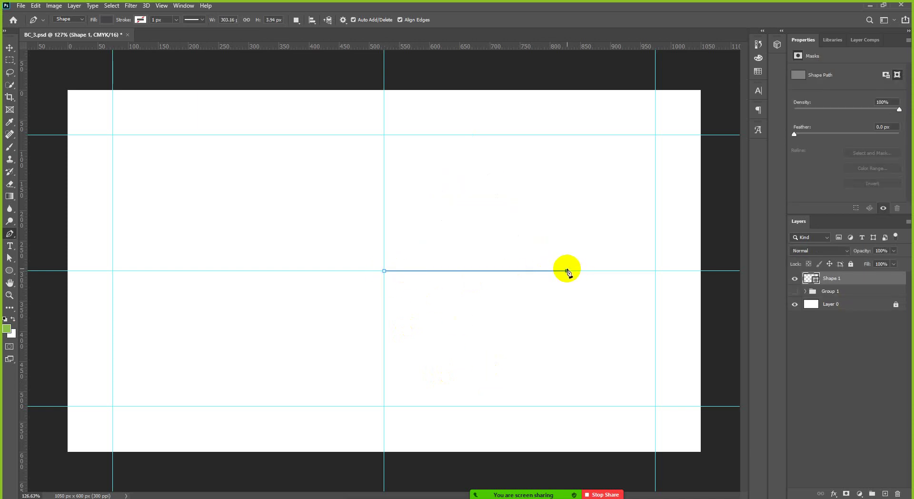
click(567, 271)
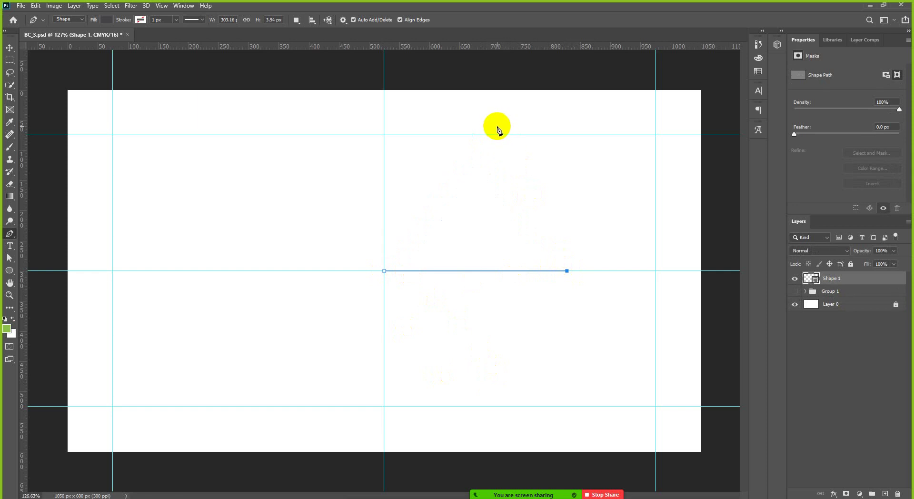
drag(533, 189, 500, 159)
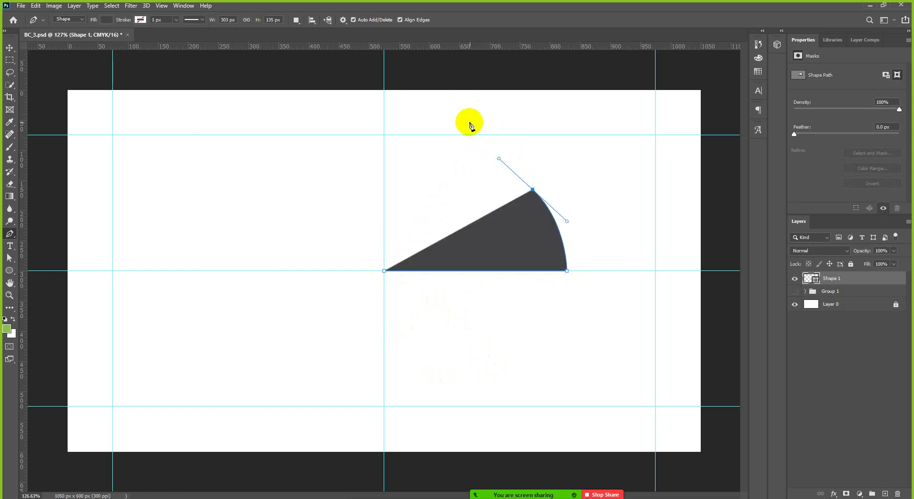
drag(469, 121, 468, 110)
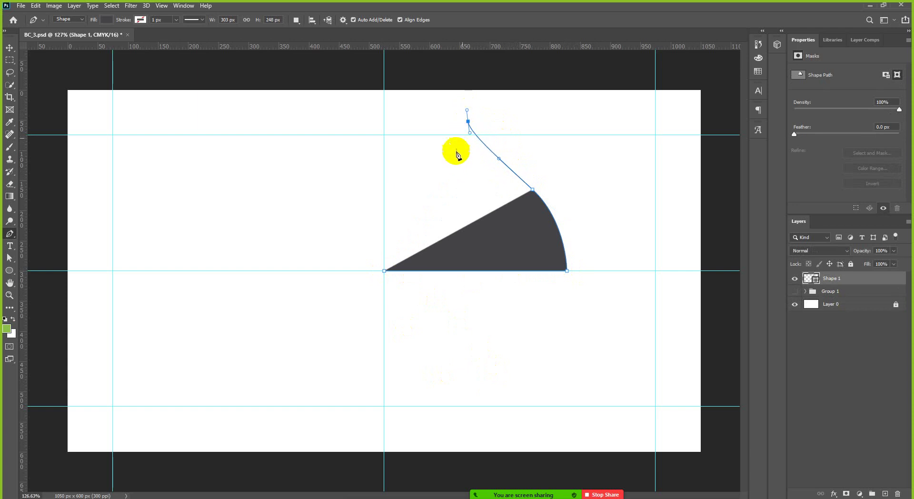
drag(384, 270, 391, 333)
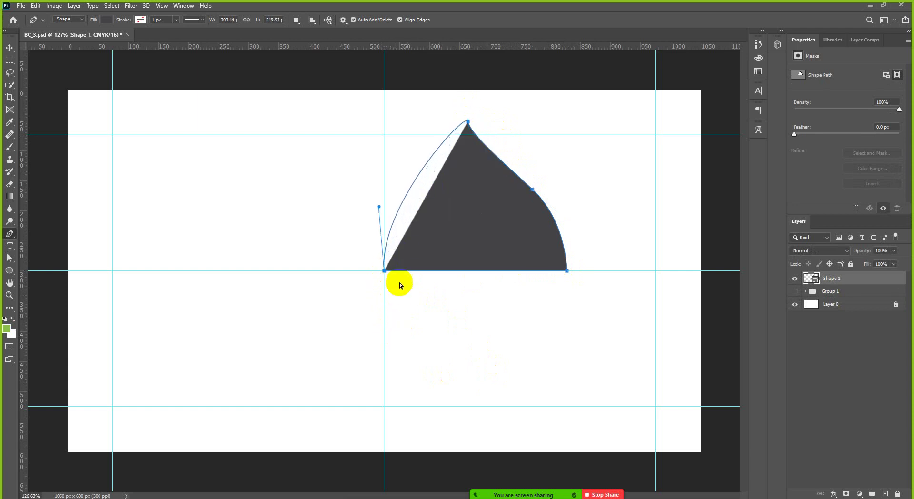
key(ctrl+z)
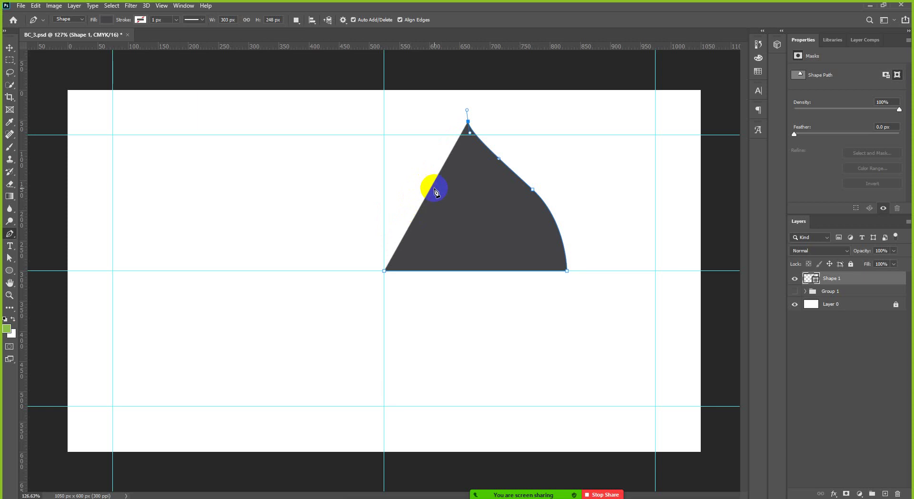
drag(434, 185, 433, 210)
key(ctrl+z)
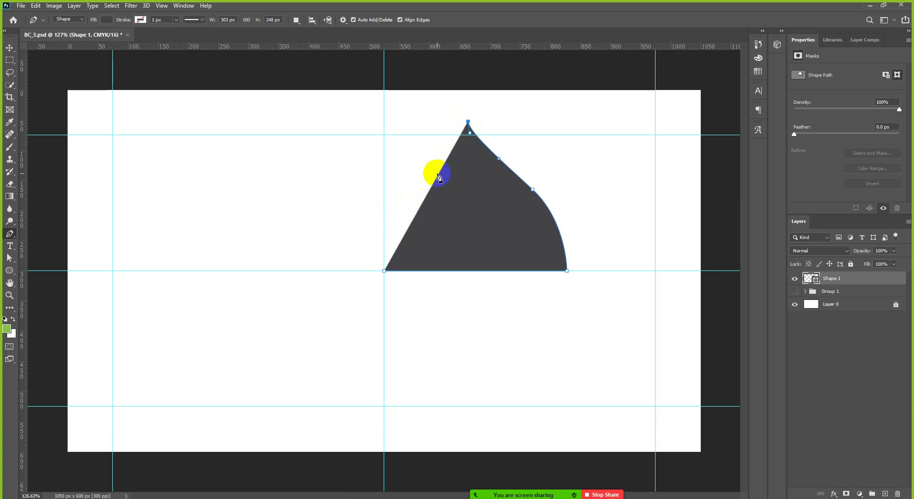
Step: Add a smooth anchor midway down the shape's left side, close the path with a curve at its starting anchor, and deselect the shape
drag(442, 176, 443, 189)
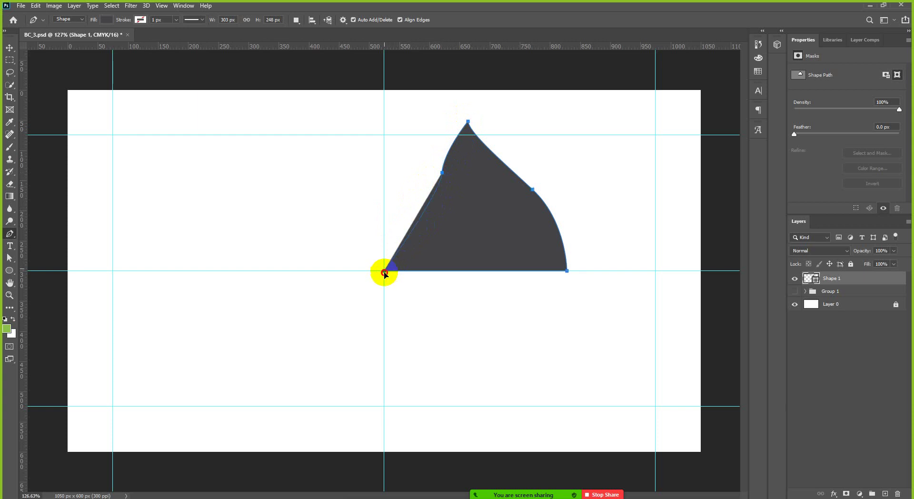
drag(384, 273, 389, 304)
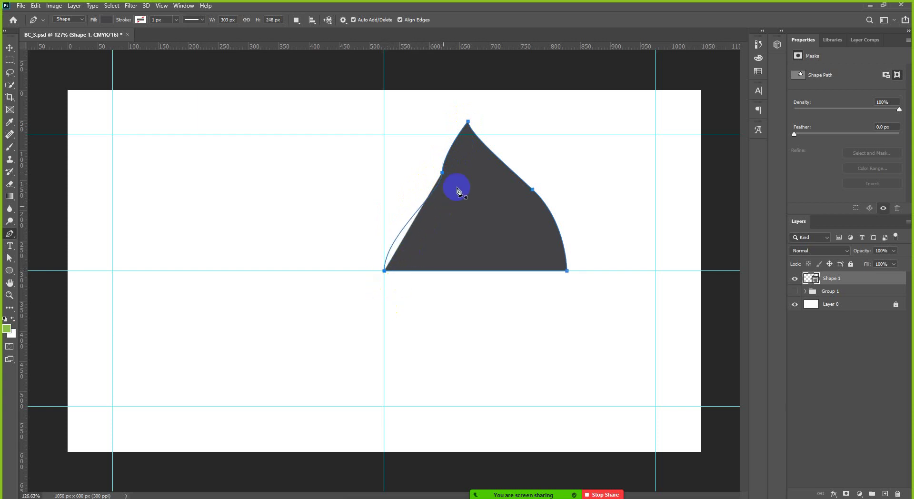
click(10, 47)
click(408, 196)
scroll(408, 196, up, 2)
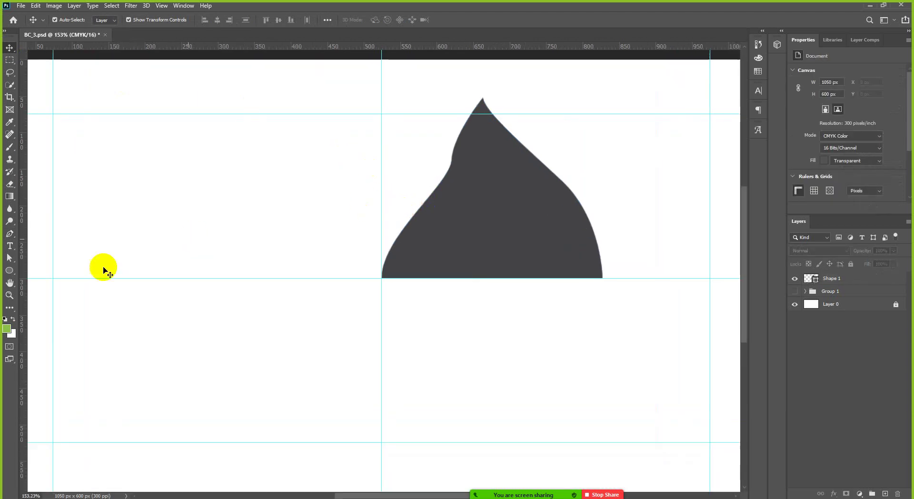
Step: Rotate the direction handles of the left-side anchor with the Direct Selection tool to smooth the kink in the shape's left edge
click(10, 258)
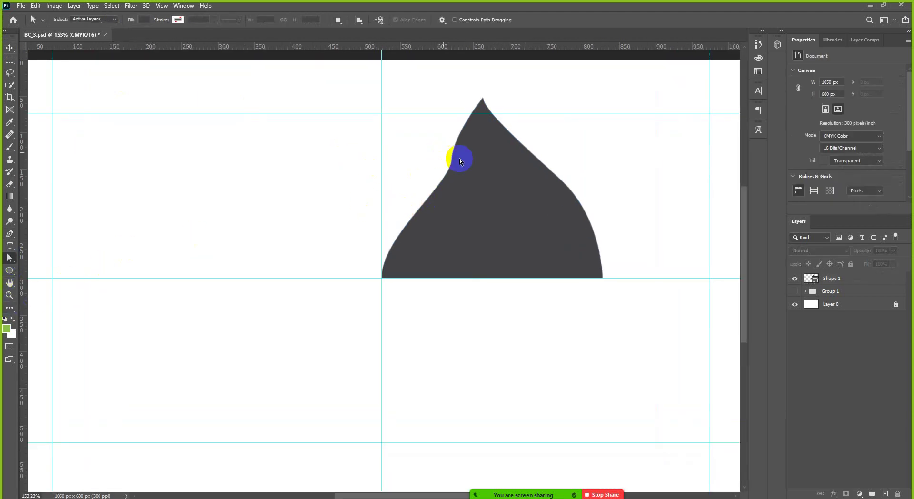
scroll(453, 166, up, 2)
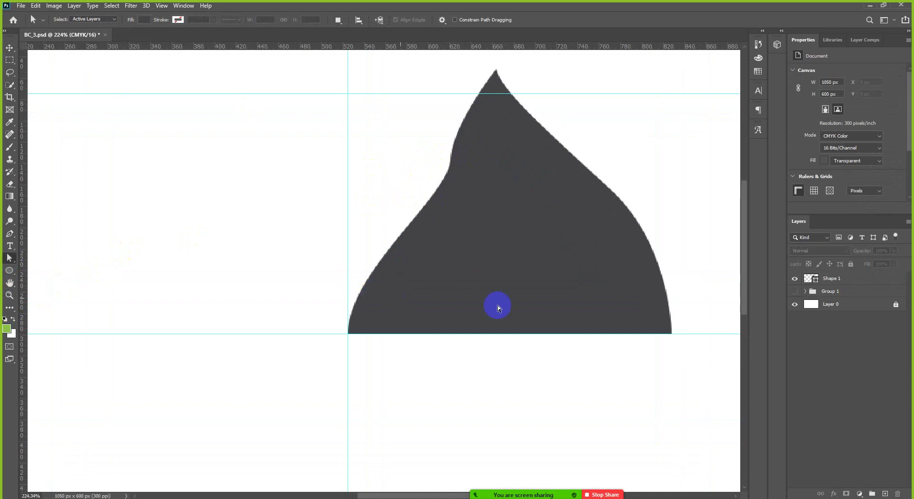
click(374, 287)
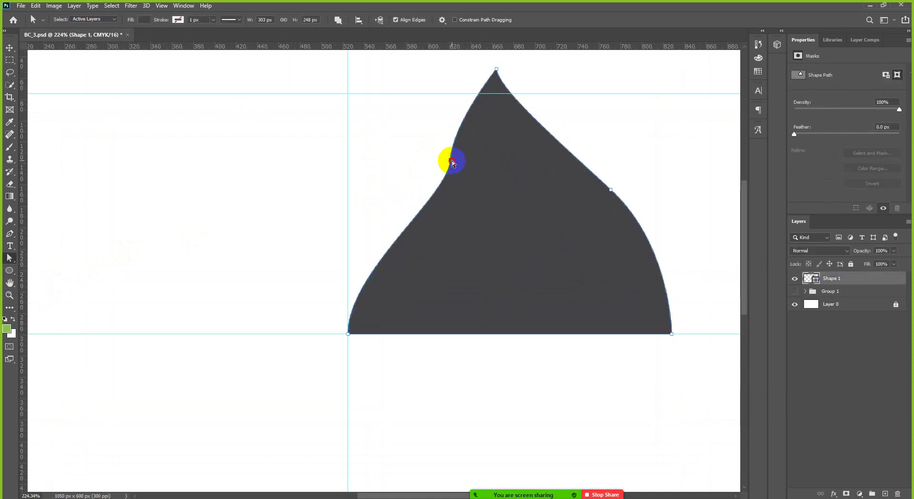
drag(452, 195, 465, 147)
scroll(449, 143, down, 2)
scroll(452, 142, up, 3)
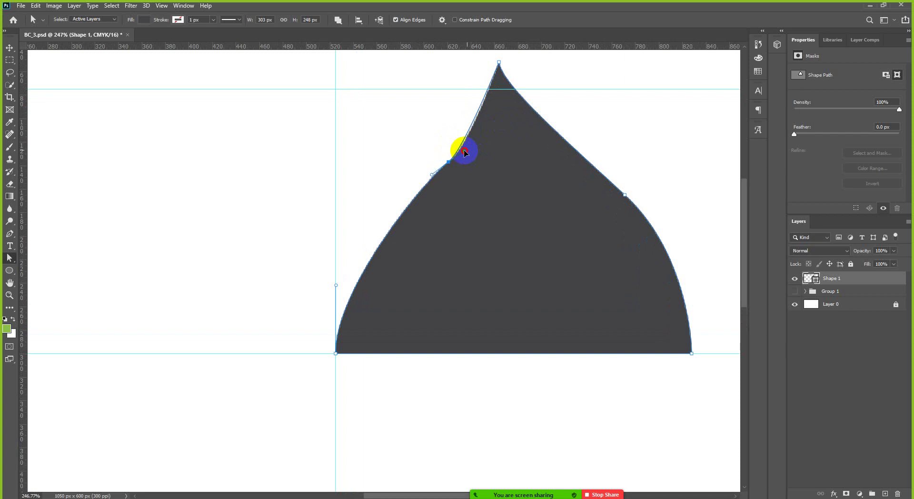
Step: Lengthen the left-side anchor's upper handle so the edge curves inward below the peak, and deselect the shape
click(438, 168)
scroll(438, 168, up, 1)
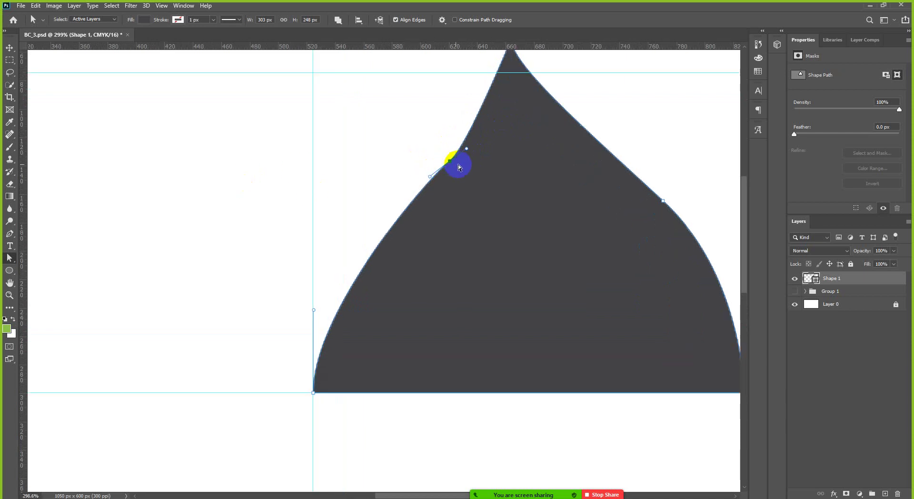
drag(470, 151, 502, 123)
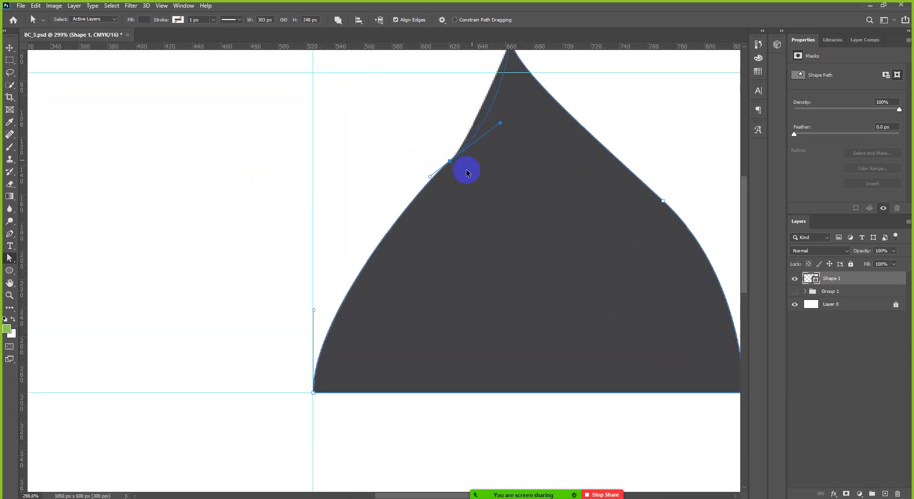
scroll(465, 168, down, 1)
click(9, 48)
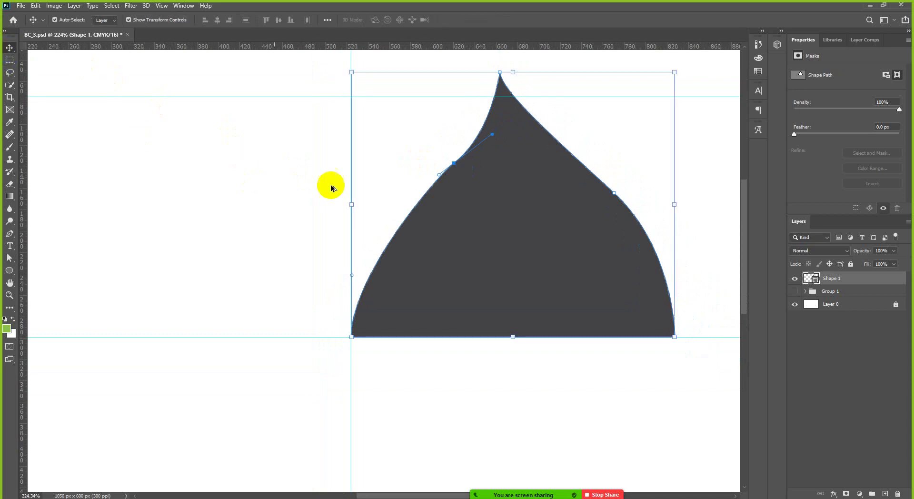
scroll(490, 324, down, 3)
click(490, 312)
scroll(450, 248, up, 1)
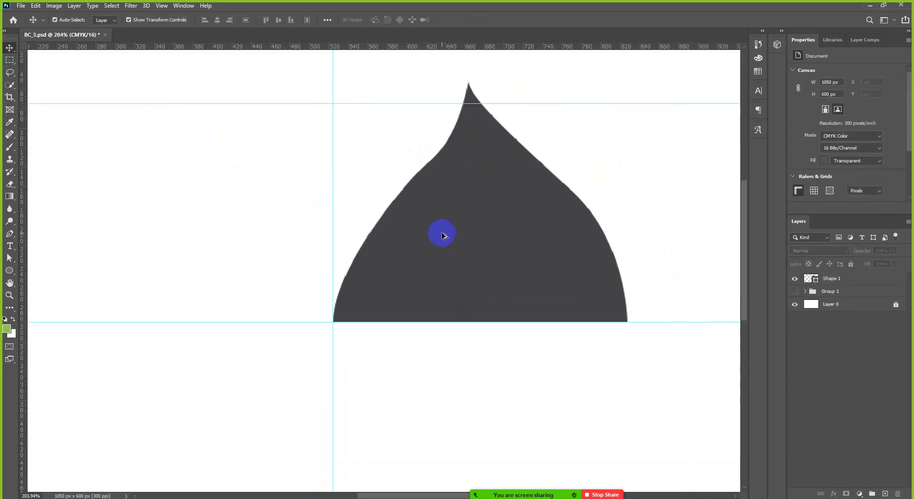
Step: Lengthen the left-side anchor's lower handle so the edge bulges outward above the base, and deselect the shape
click(415, 183)
key(a)
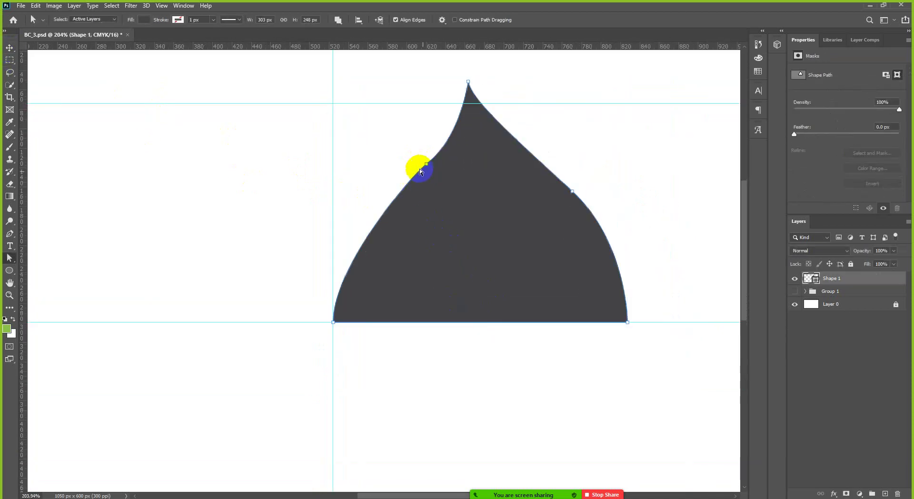
drag(425, 165, 379, 194)
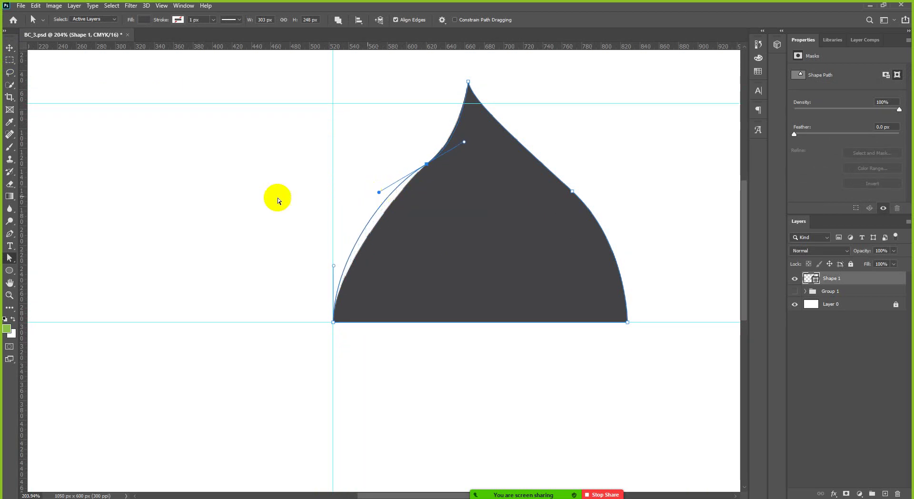
click(10, 47)
key(ctrl+0)
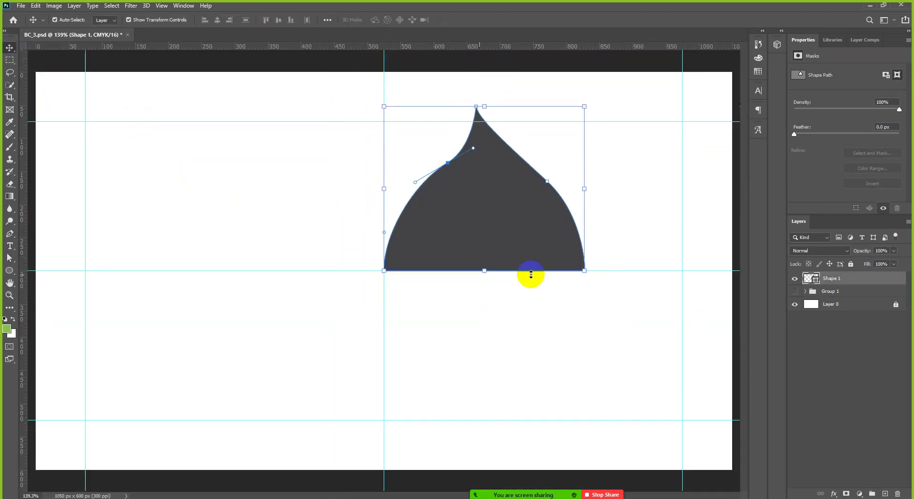
click(409, 327)
Step: Move the Pen-drawn onion-dome shape to the left half of the card and delete it
key(ctrl+minus)
key(ctrl+plus)
drag(527, 230, 289, 229)
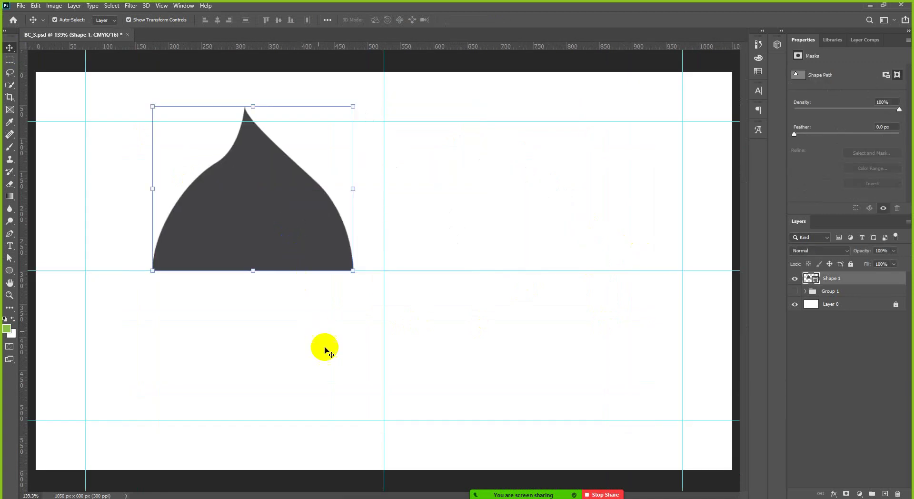
key(ctrl+minus)
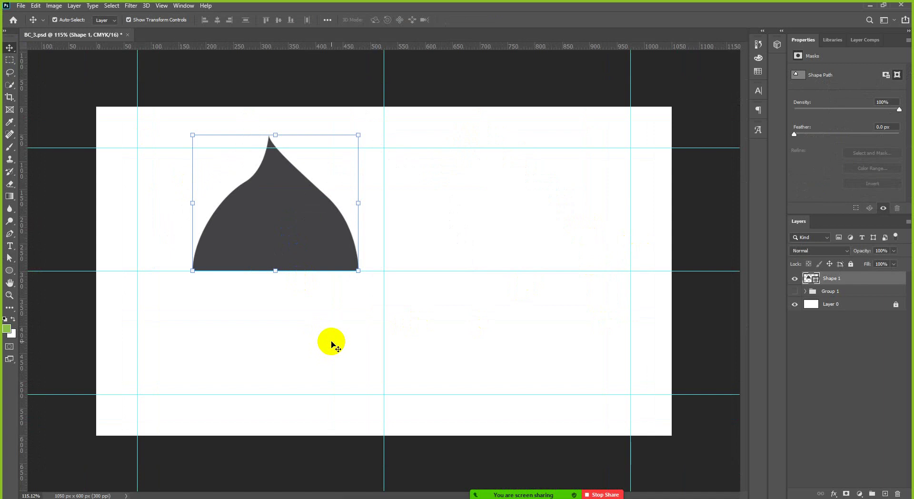
key(Delete)
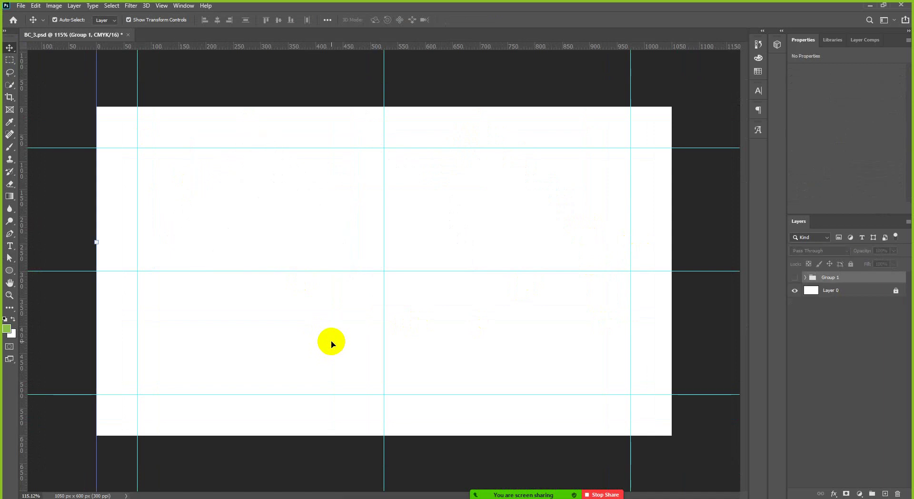
Step: Draw a 207 px square with the Rectangle tool from the left vertical guide, spanning the middle horizontal guide
mouse_move(530, 470)
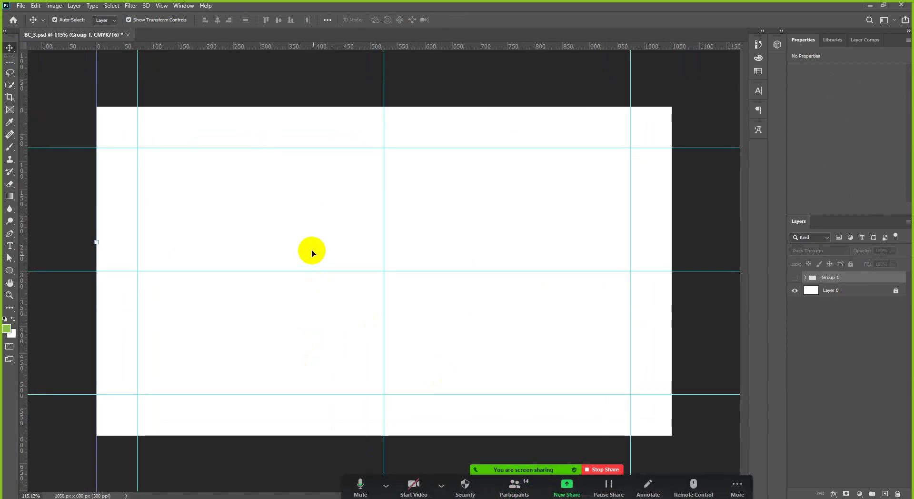
scroll(229, 268, up, 1)
click(362, 77)
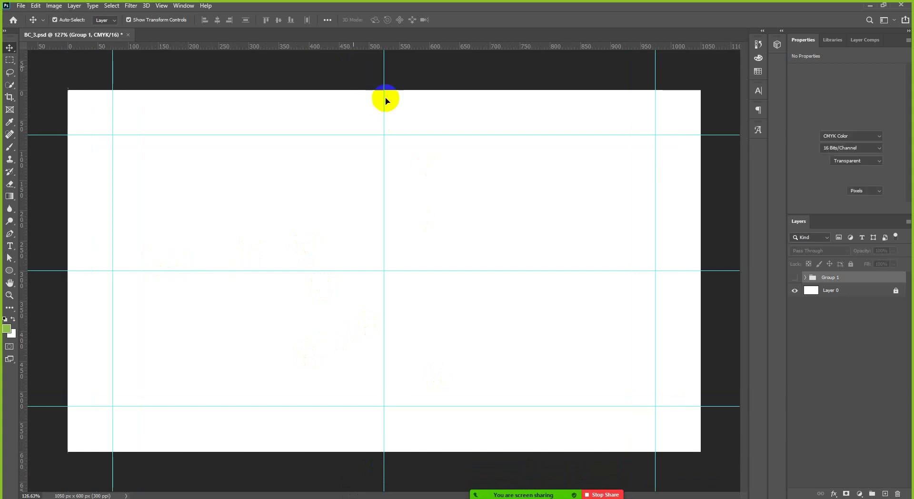
key(ctrl+0)
click(9, 271)
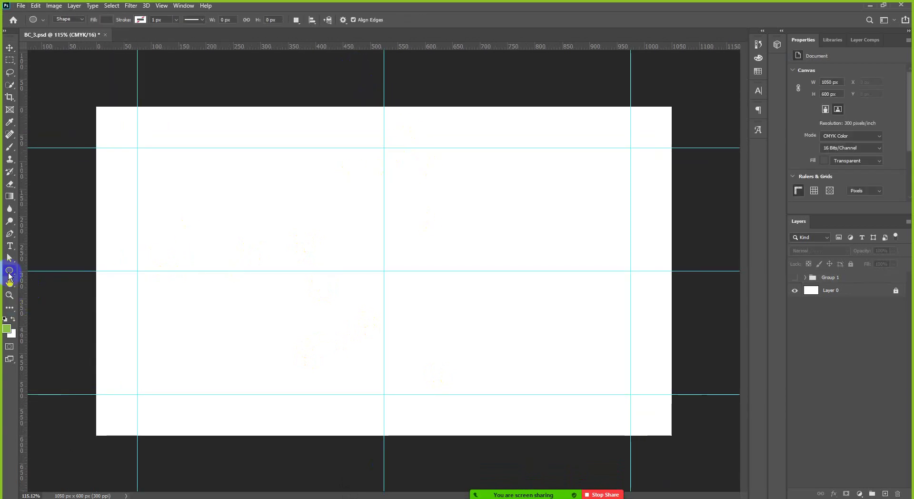
right_click(9, 271)
click(46, 274)
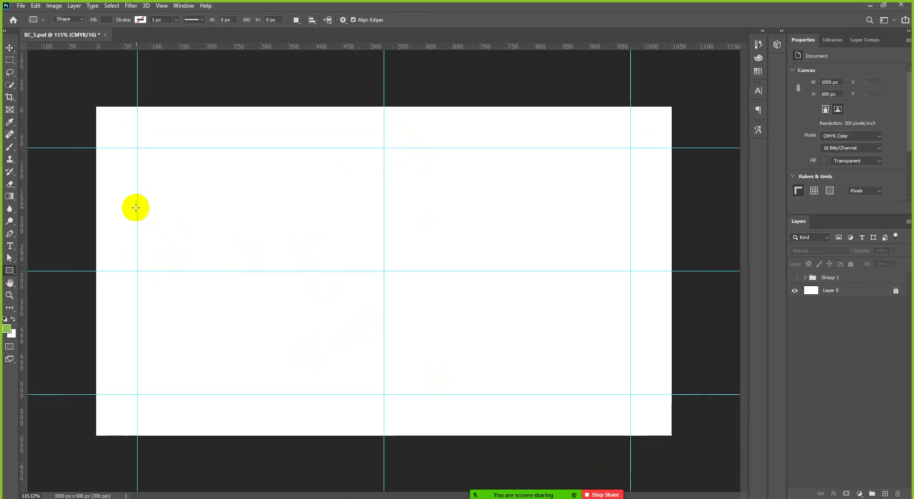
drag(138, 205, 251, 319)
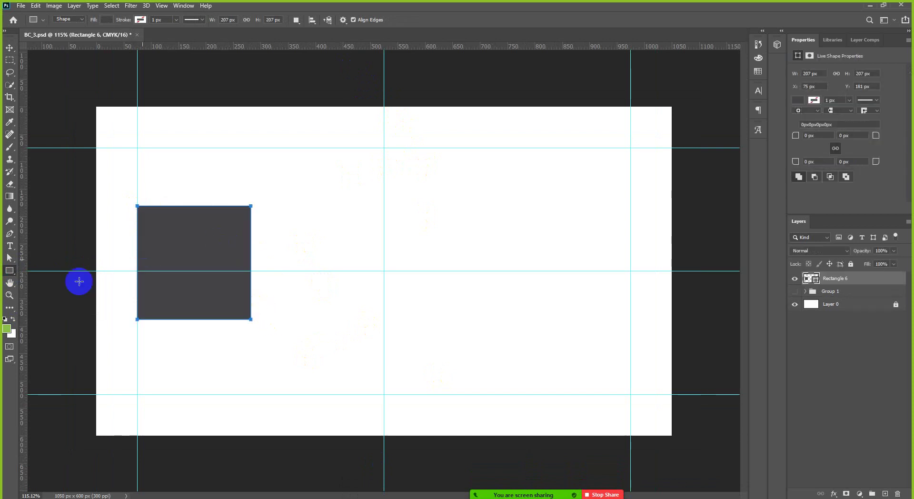
Step: Draw a 233 px circle with the Ellipse tool near the card's centre, to the right of the square
click(15, 272)
click(48, 284)
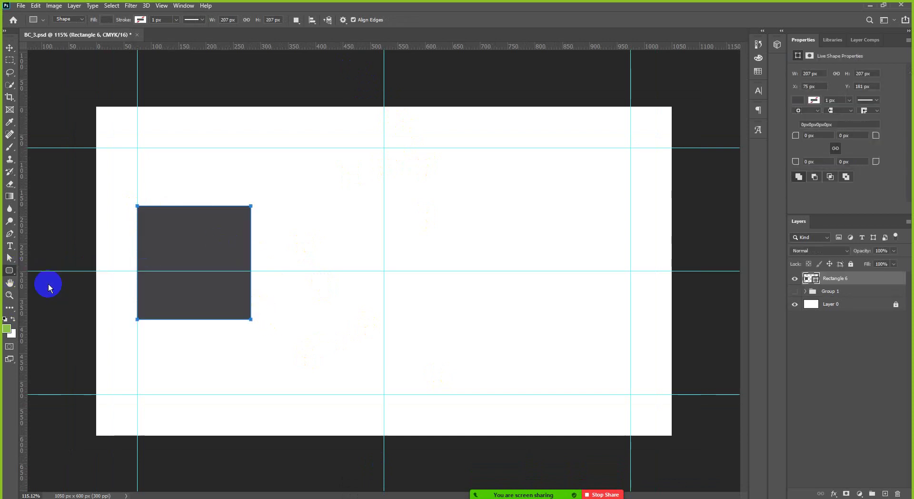
click(10, 270)
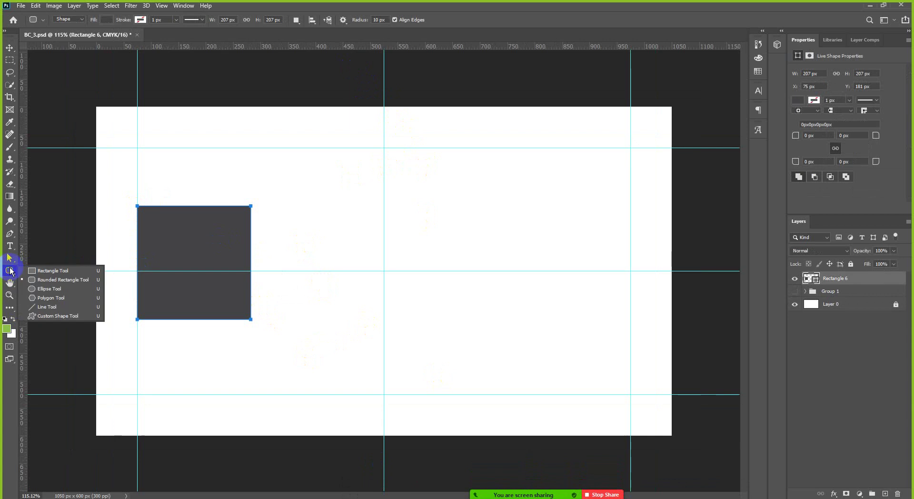
click(47, 280)
drag(309, 213, 453, 338)
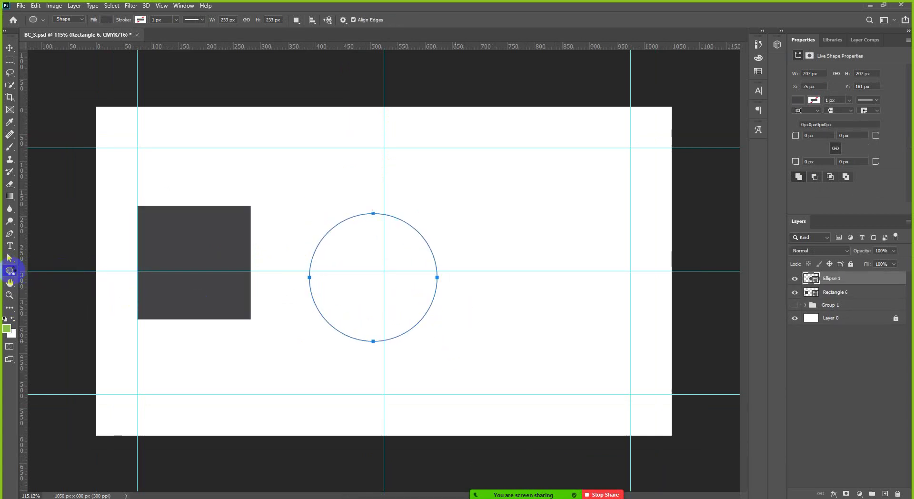
Step: Create a six-sided polygon at 233 × 233 px and move it right of the circle, against the right vertical guide
click(11, 271)
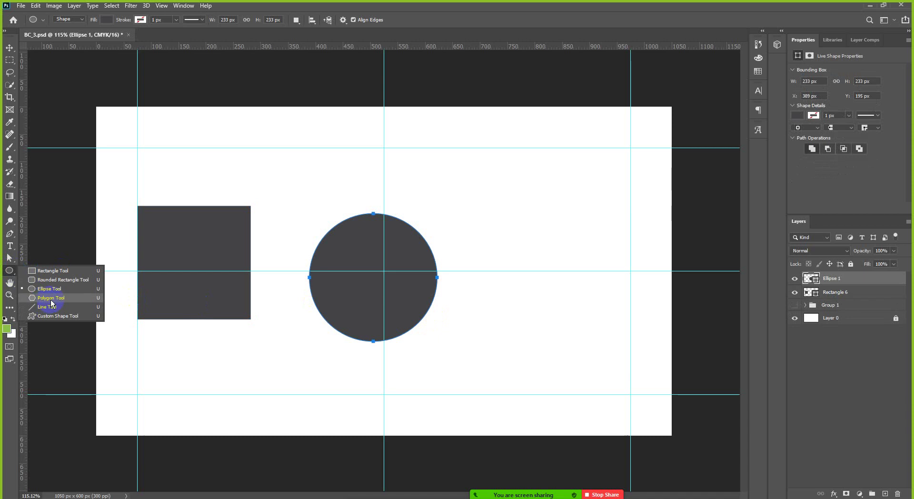
click(386, 271)
drag(536, 209, 605, 245)
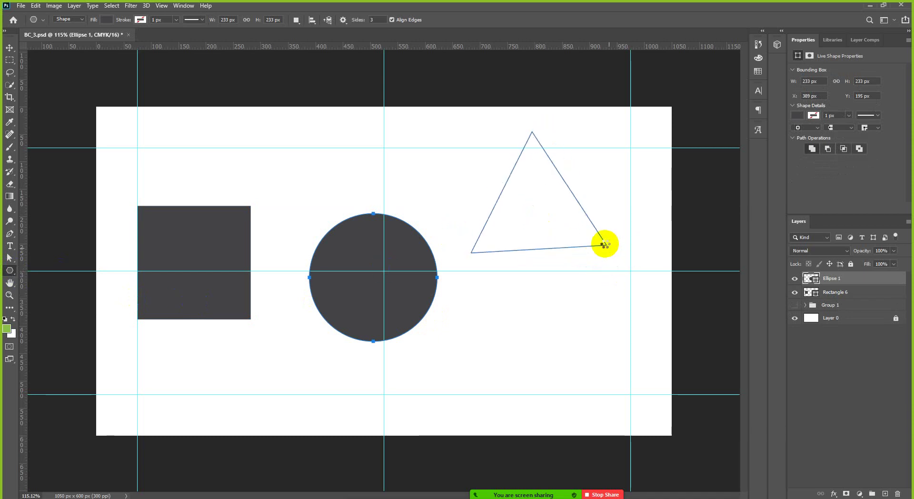
key(Escape)
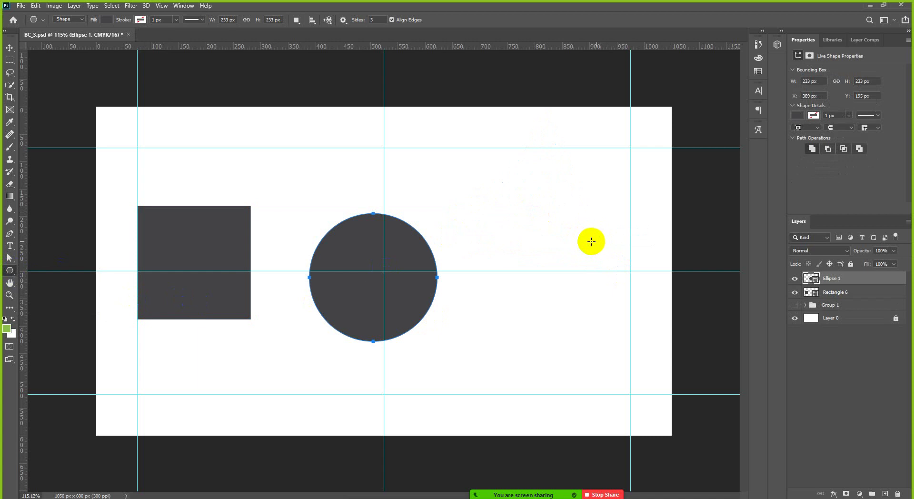
click(589, 240)
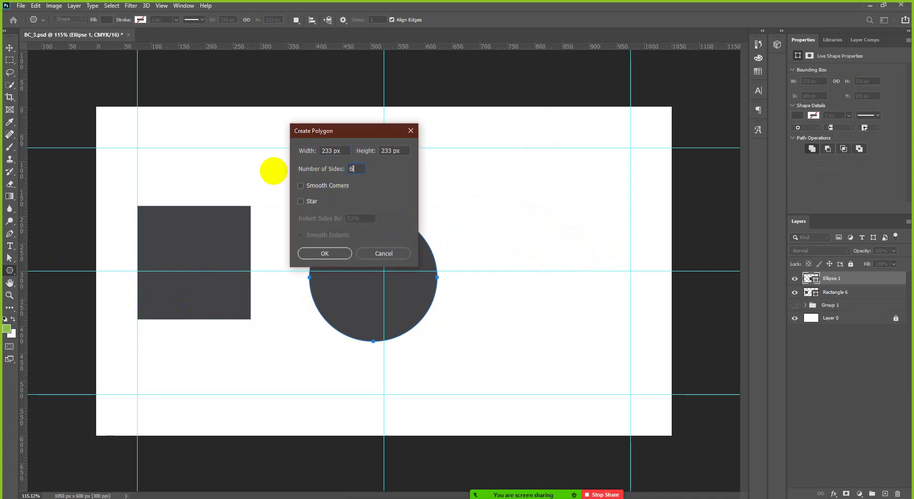
key(Return)
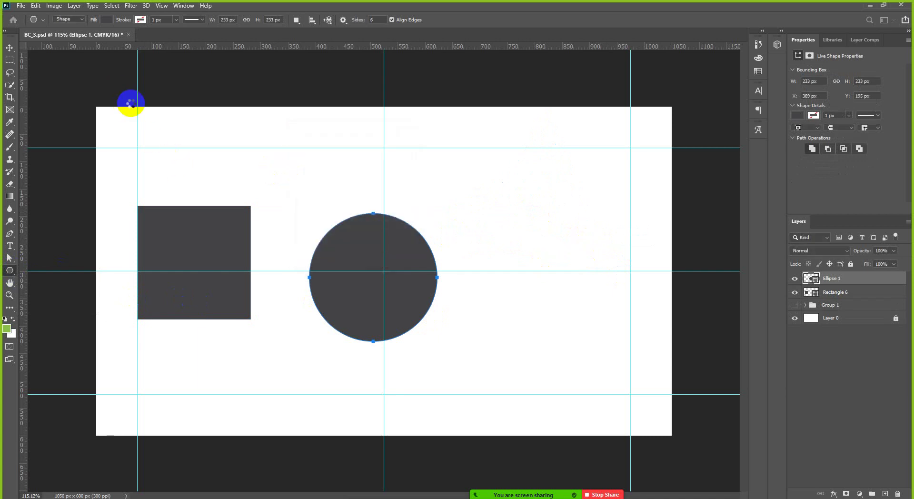
click(9, 48)
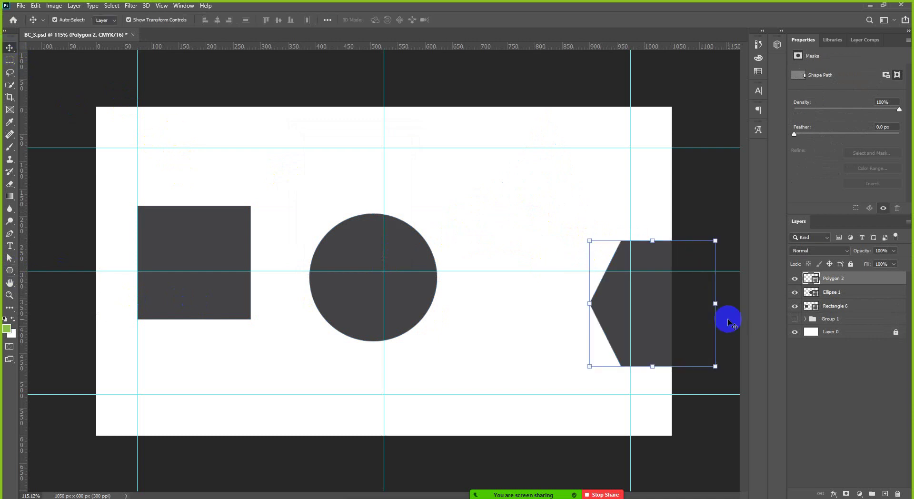
drag(638, 306, 552, 280)
Step: Align the square, circle and hexagon by their vertical centres, distribute them horizontally, and deselect them
shift+click(404, 299)
shift+click(196, 304)
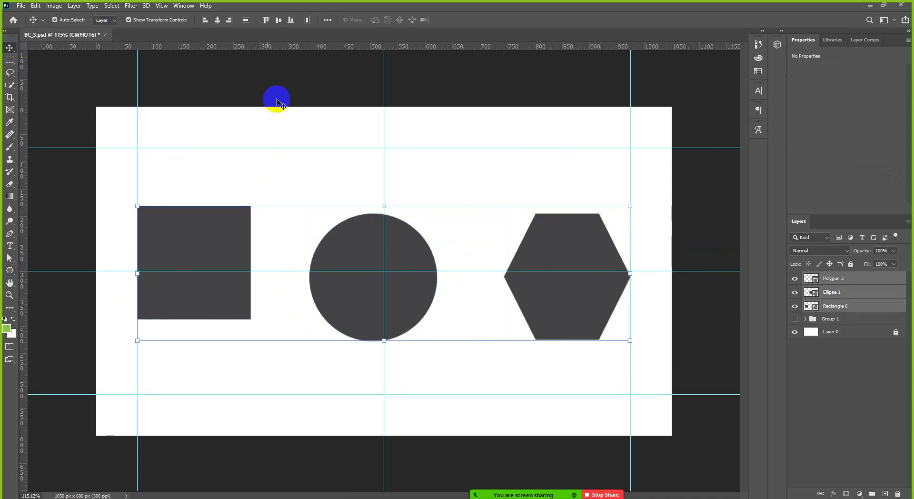
click(278, 23)
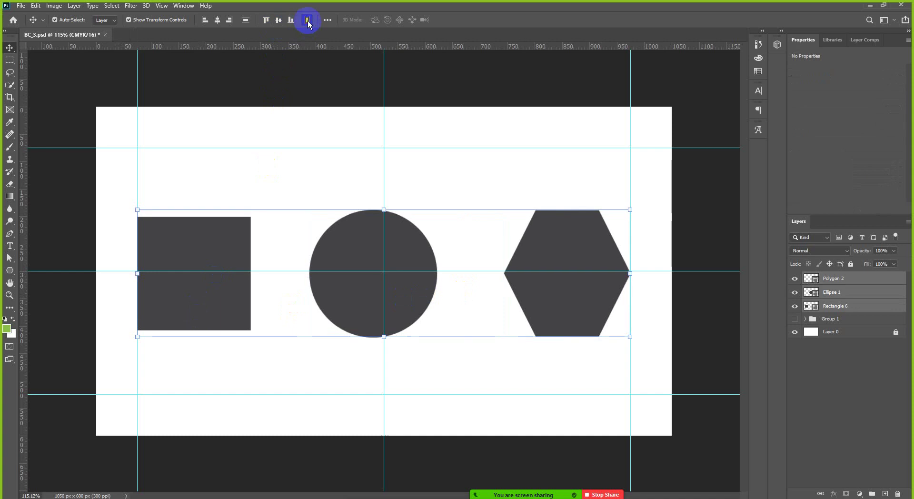
click(308, 23)
scroll(386, 265, down, 2)
click(694, 302)
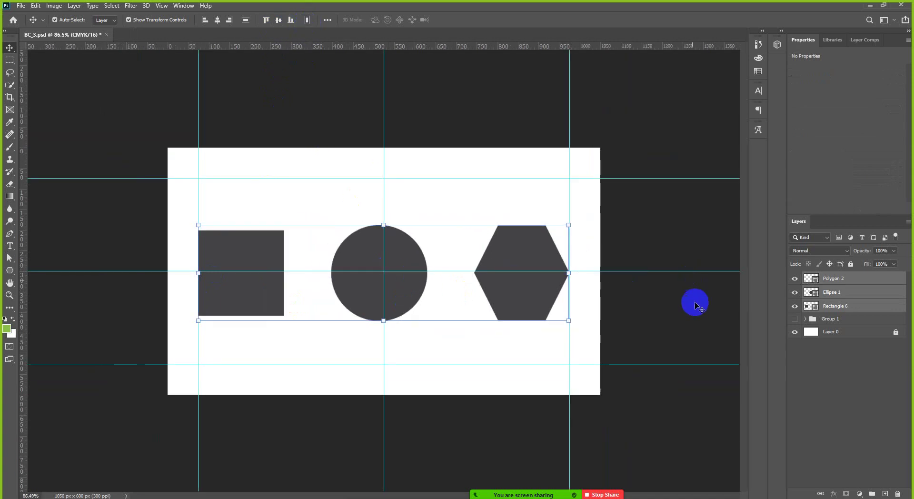
click(439, 284)
scroll(439, 284, up, 2)
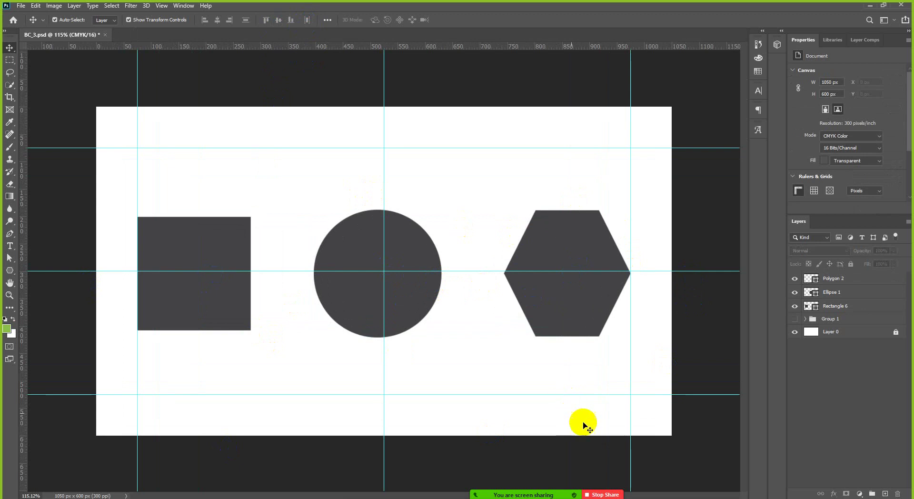
mouse_move(533, 488)
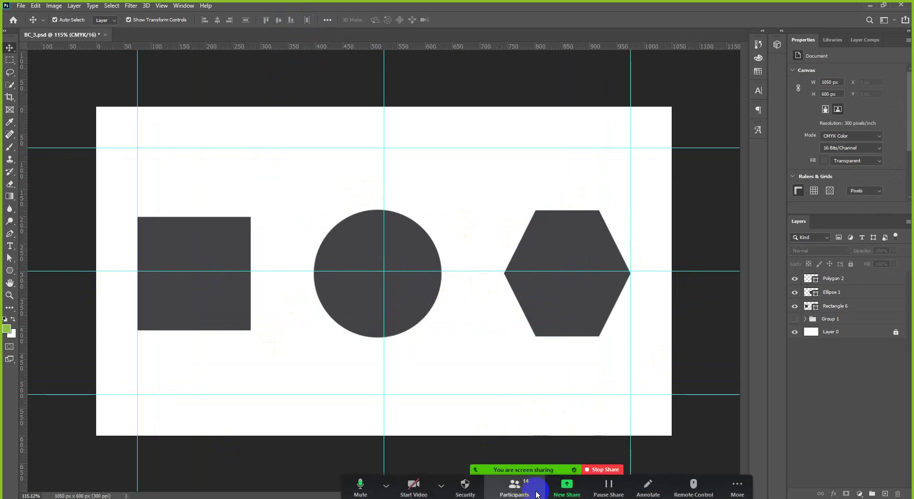